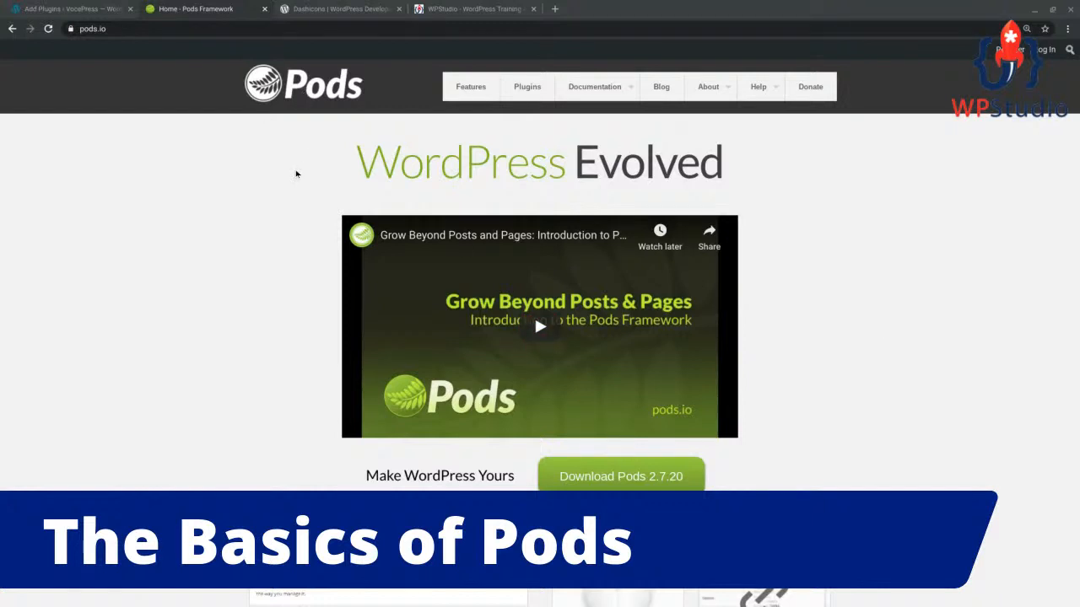
Look over the Pods home page, switch to the WordPress Add Plugins page and close the Pods plugin details
scroll(826, 270, "down", 2)
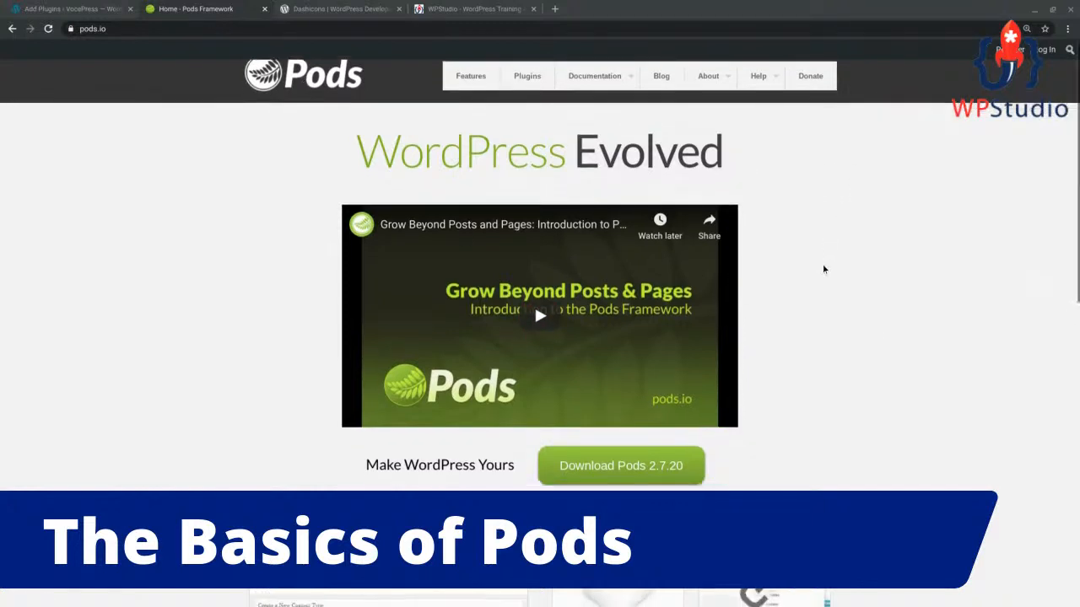
scroll(163, 231, "up", 2)
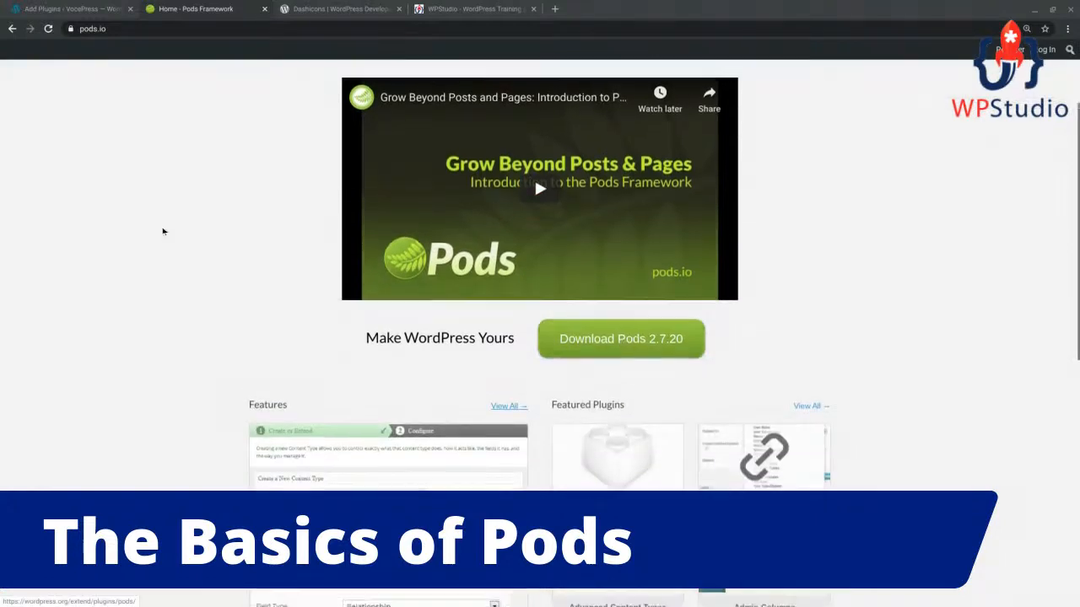
left_click(97, 16)
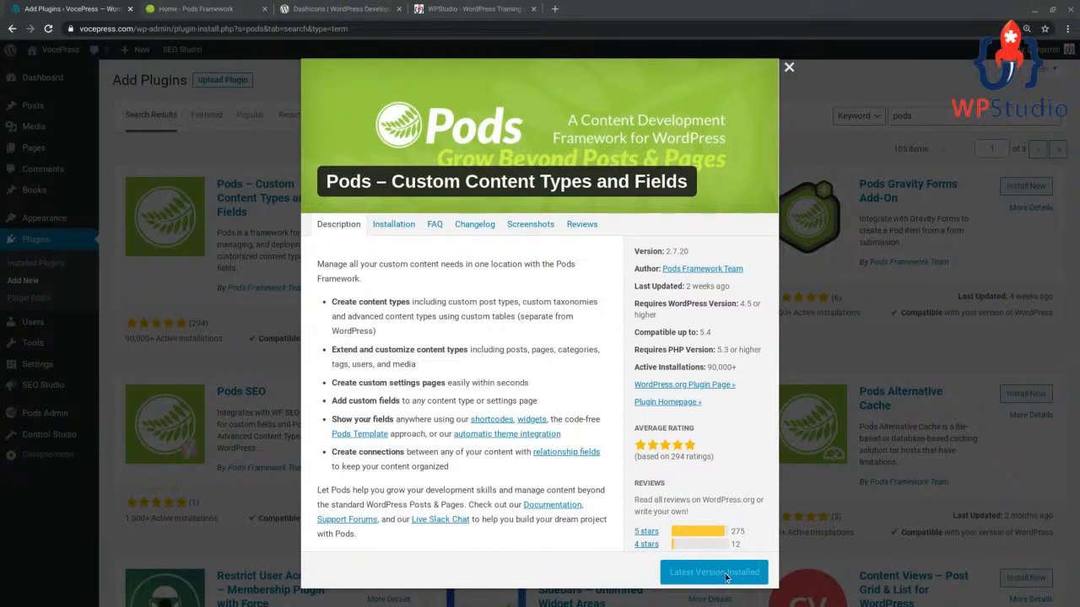
left_click(788, 68)
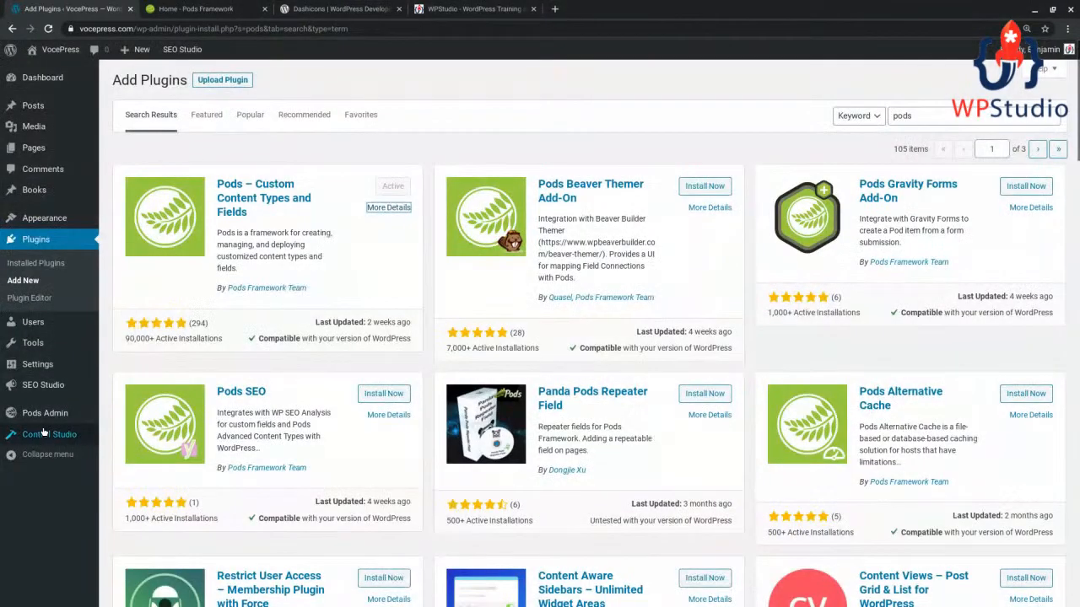
View the Manage Pods list and the Add New Pod page with its create and extend options
mouse_move(46, 414)
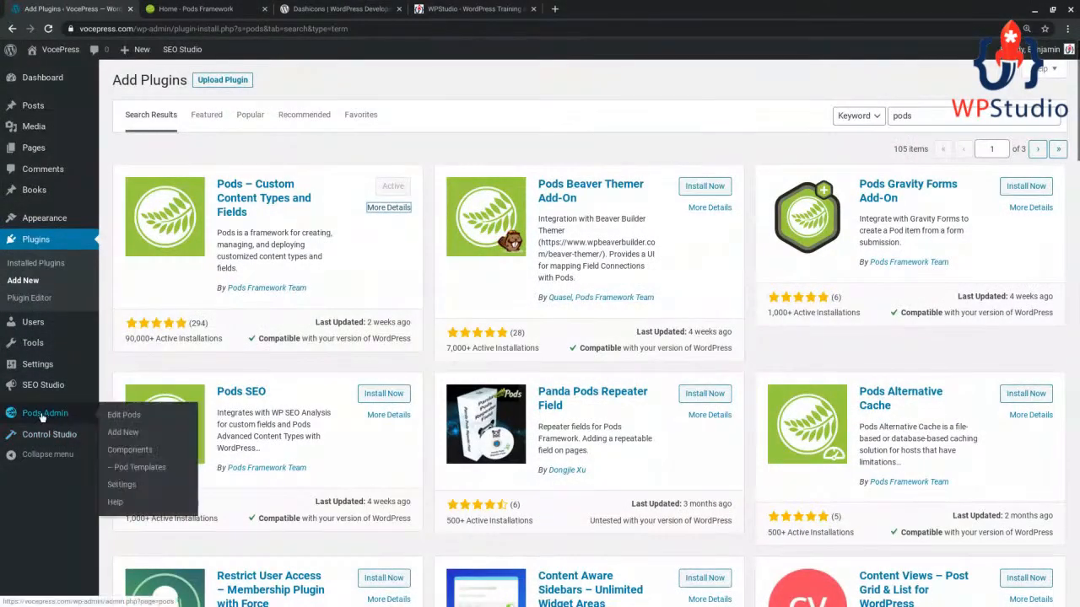
left_click(47, 413)
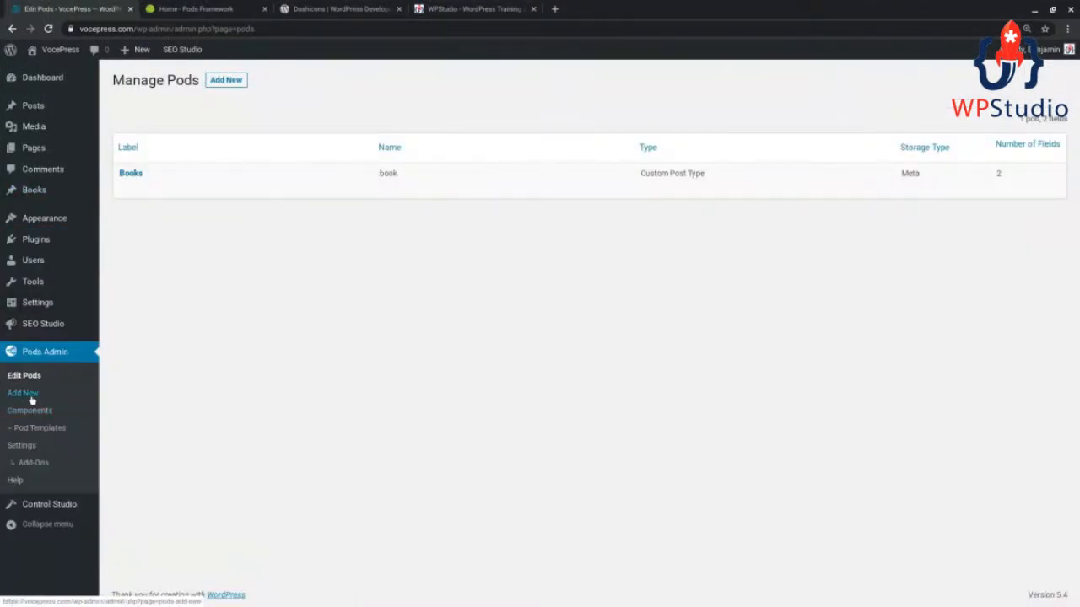
left_click(30, 396)
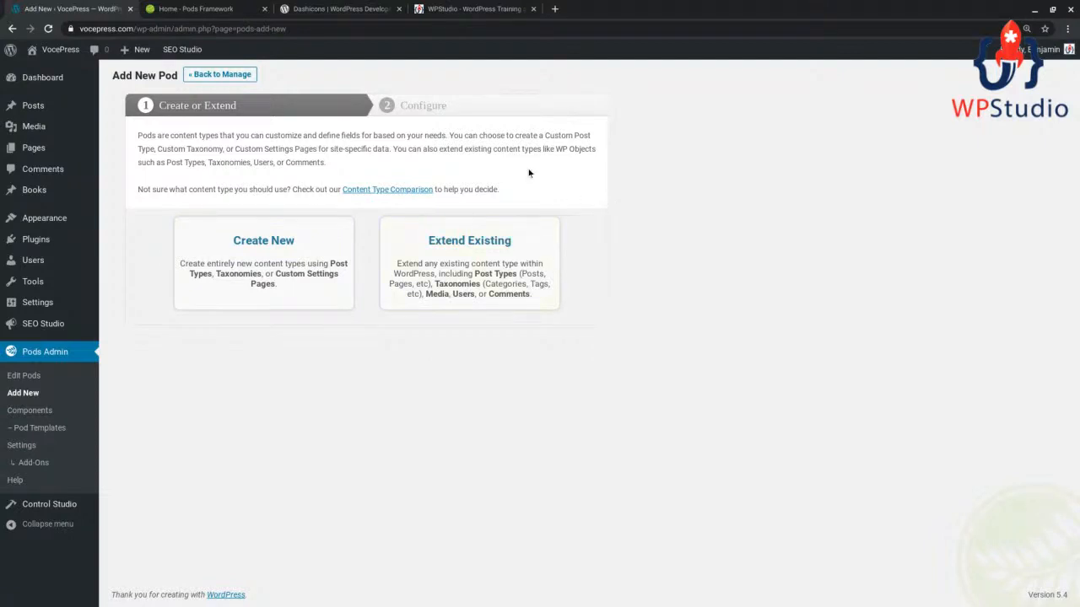
mouse_move(6, 310)
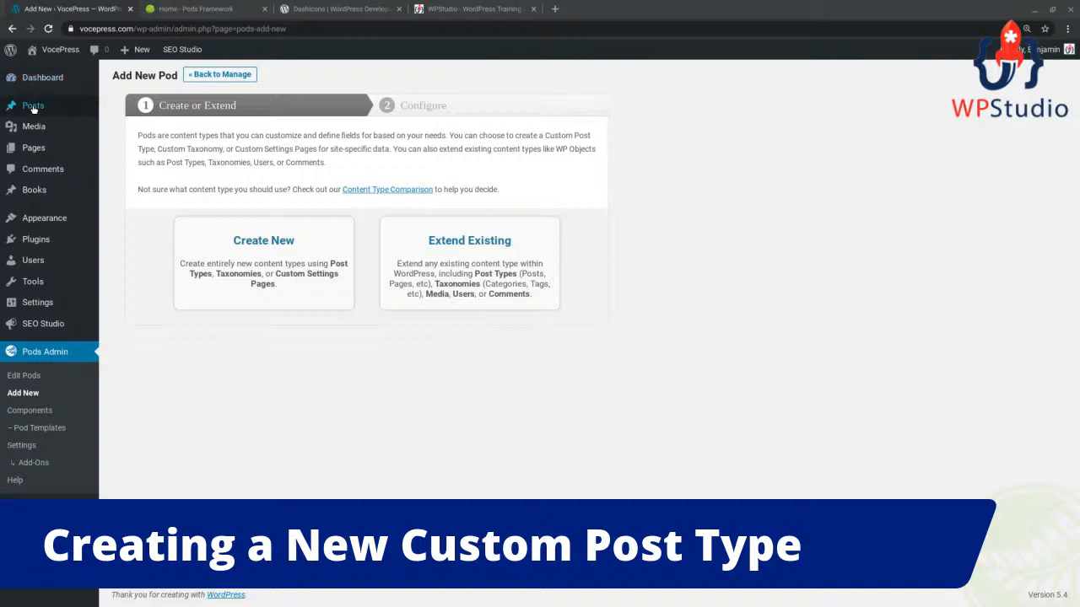
Open a blank new post and examine its editor, publishing, category, discussion and SEO sections
mouse_move(38, 105)
left_click(132, 127)
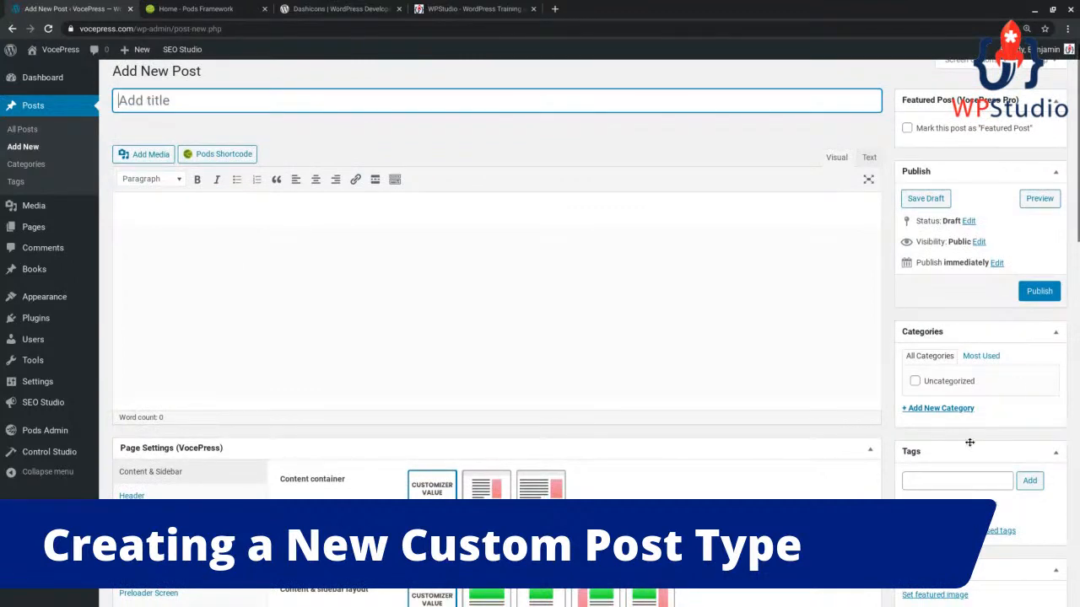
scroll(951, 477, "down", 6)
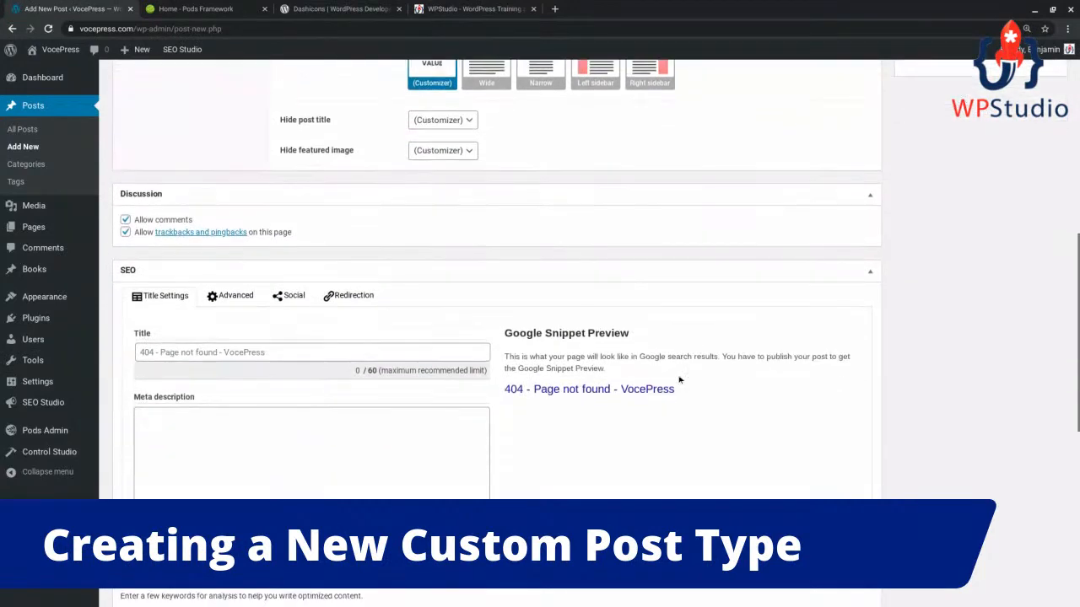
scroll(422, 329, "up", 6)
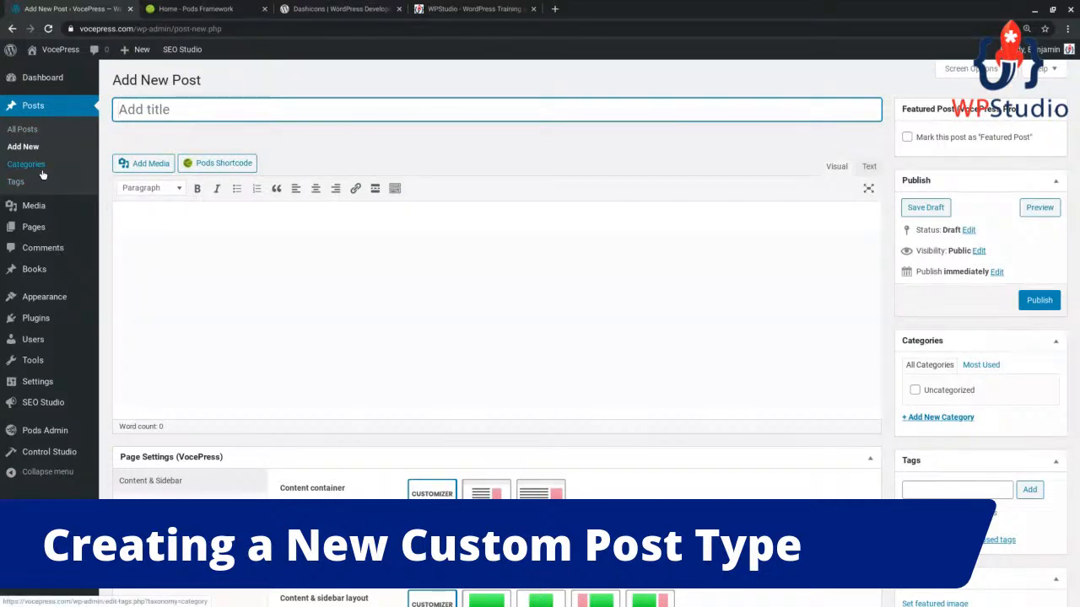
Create a new custom post type pod with singular label "Press Release" and plural label "Press Releases"
mouse_move(60, 430)
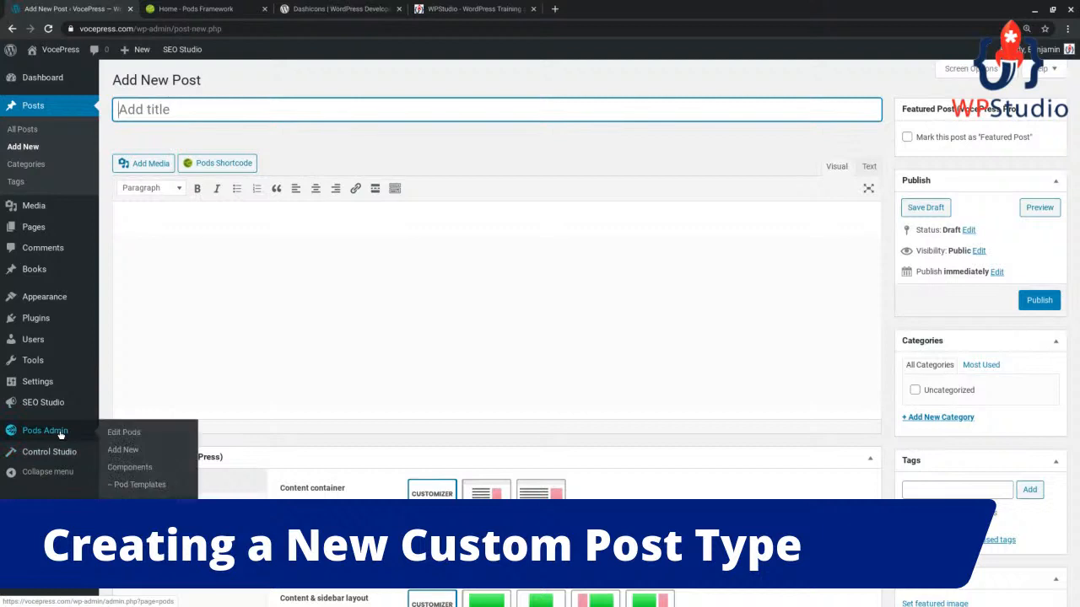
left_click(121, 451)
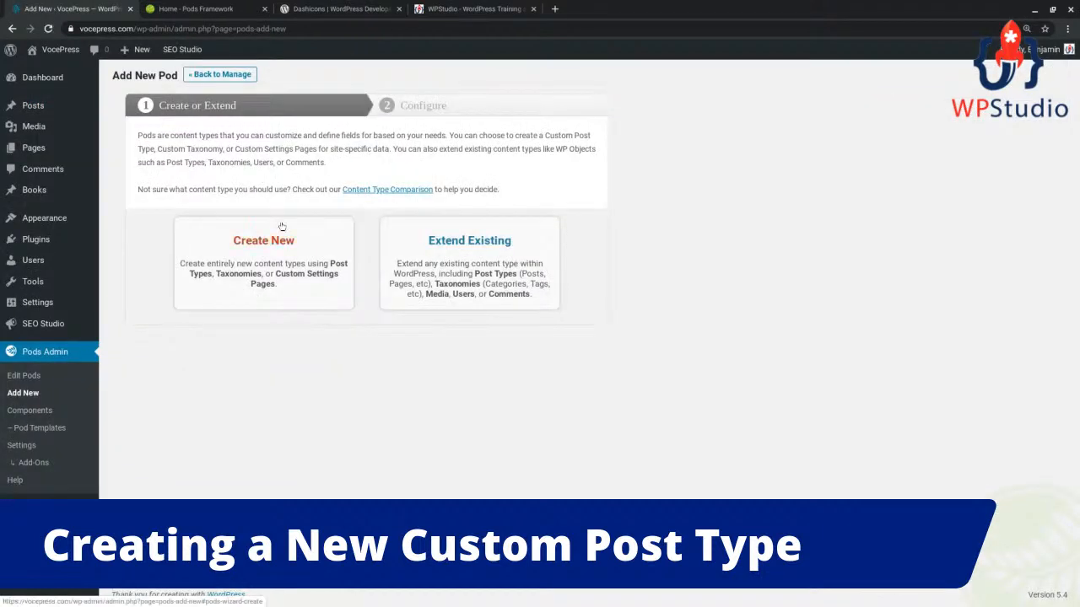
left_click(284, 228)
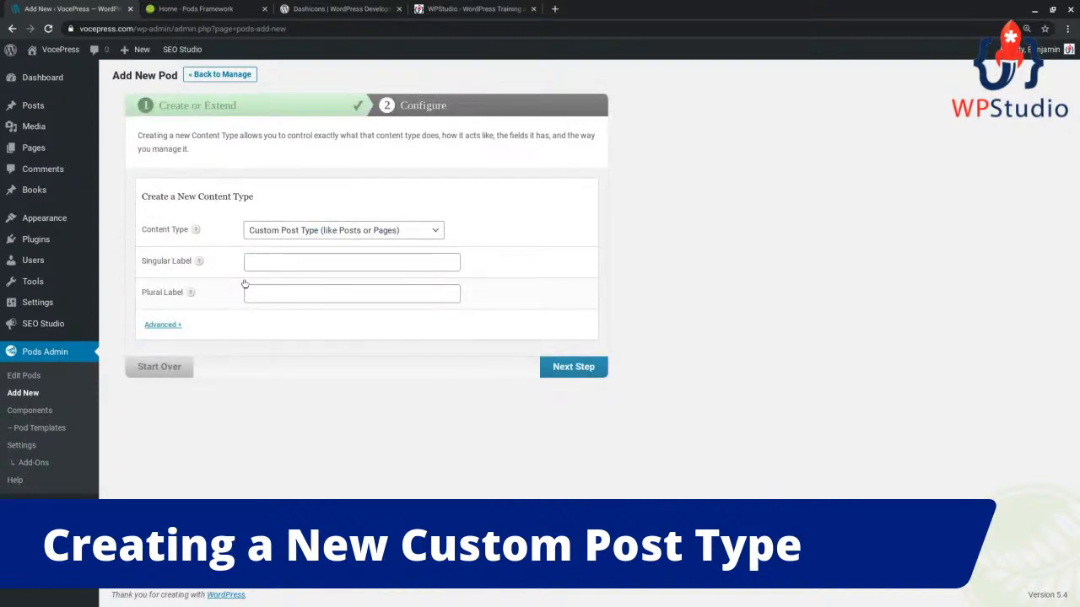
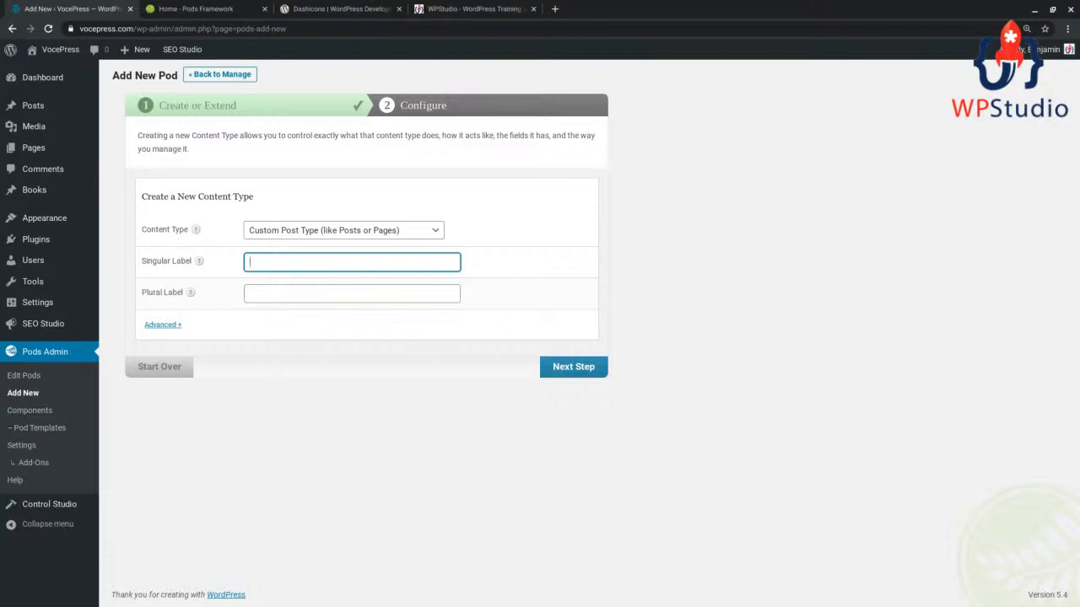
type("Press Release")
key("Tab")
type("Press Releases")
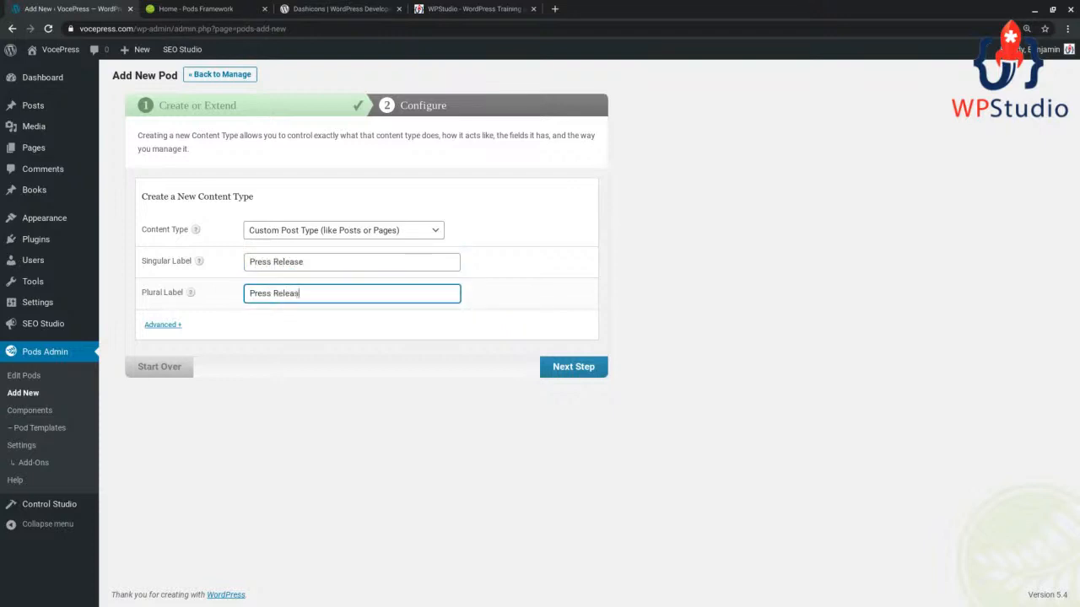
left_click(569, 368)
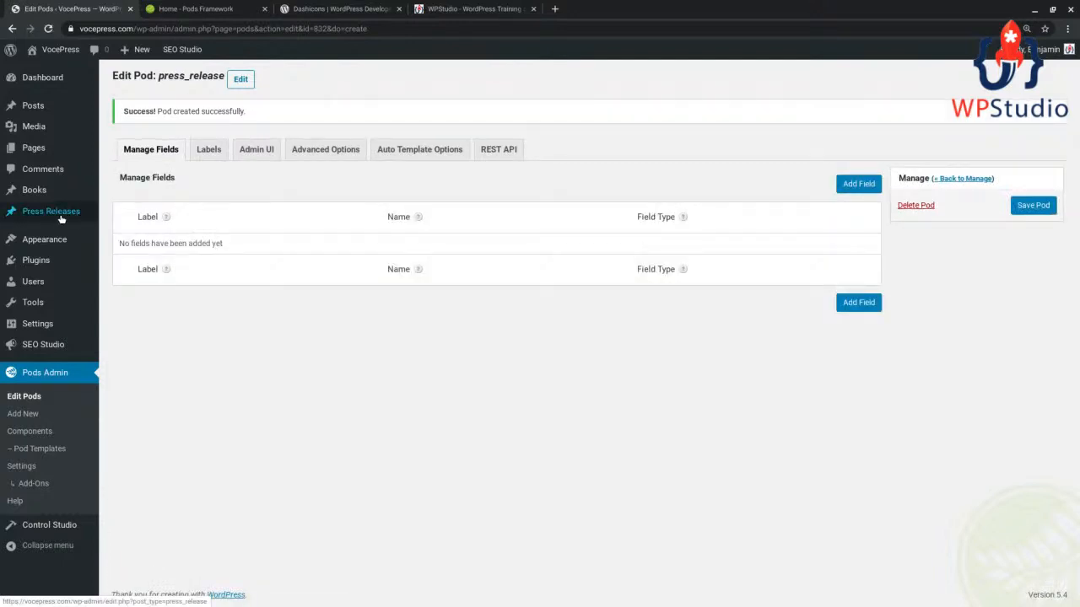
Show the pod's label settings and open the new press release editor in a separate browser tab
mouse_move(60, 217)
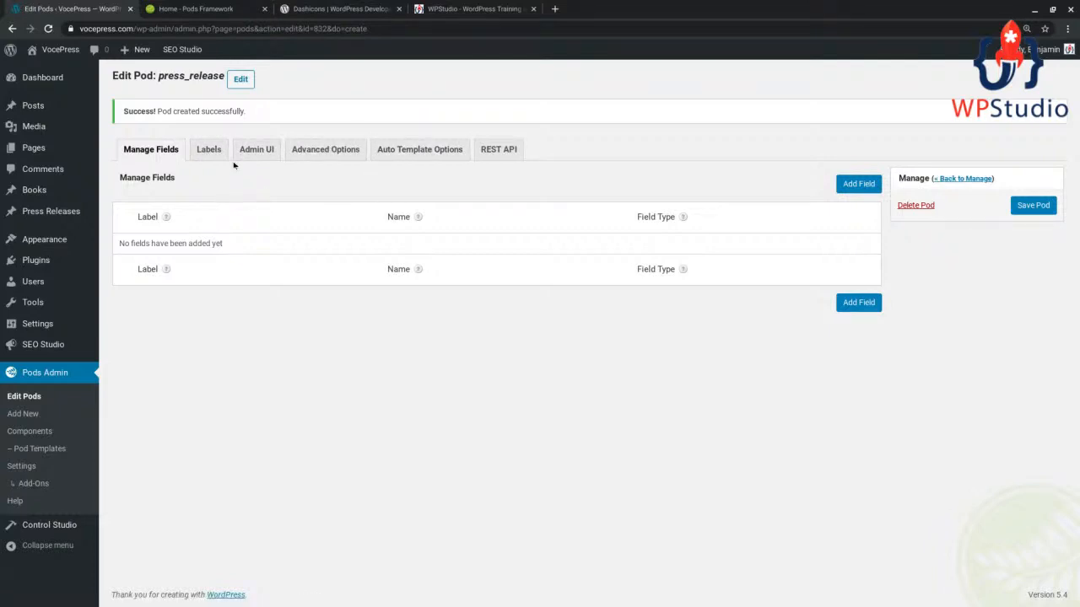
left_click(210, 150)
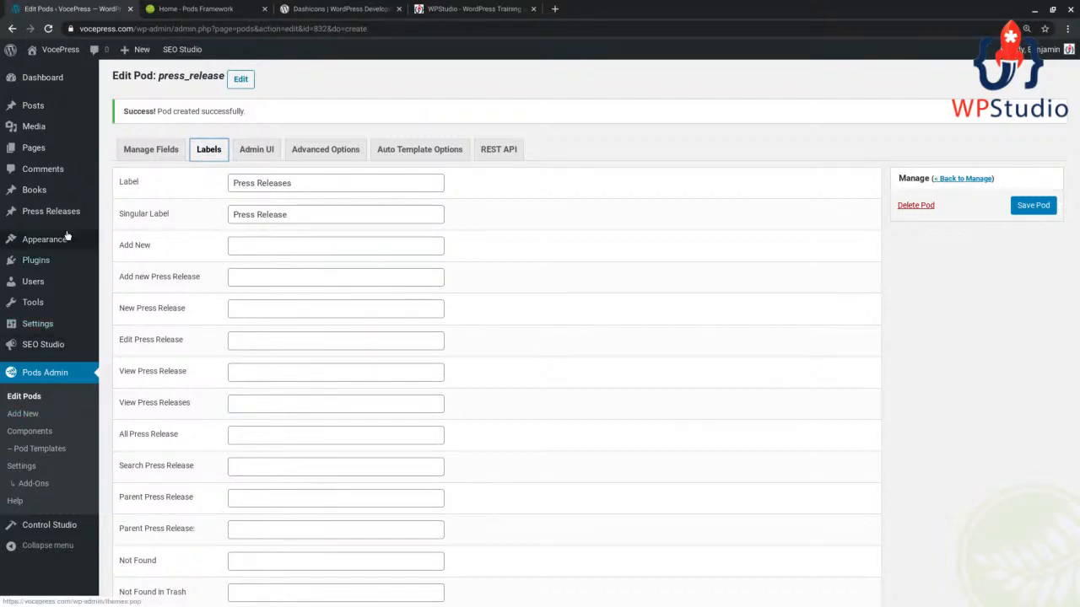
right_click(147, 237)
left_click(194, 244)
left_click(207, 10)
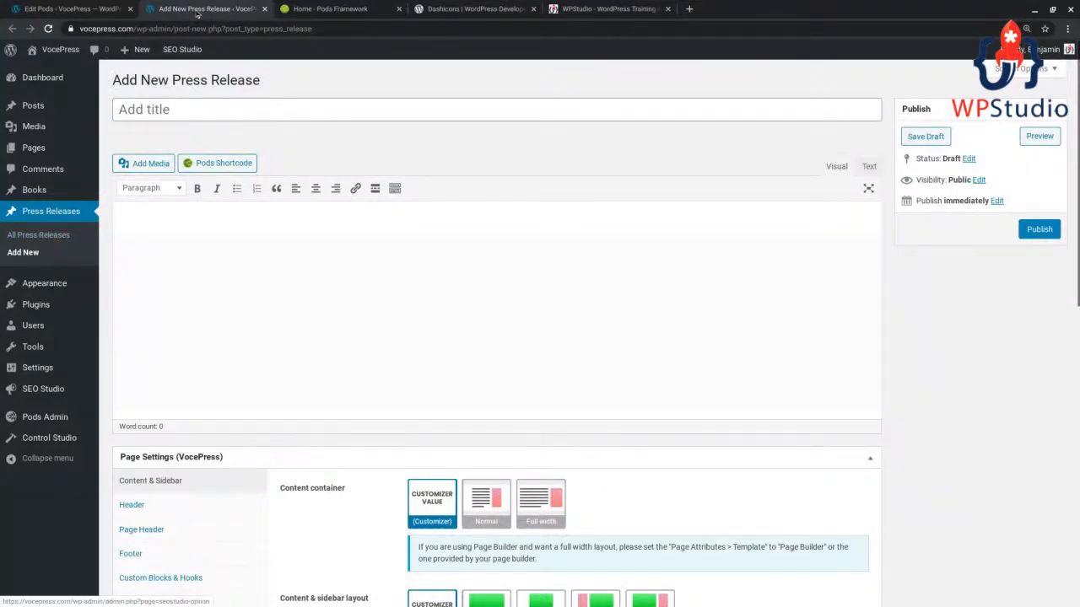
Set the pod's "Add new Press Release" label to "Prepare a new Press Release" and save the pod
left_click(72, 9)
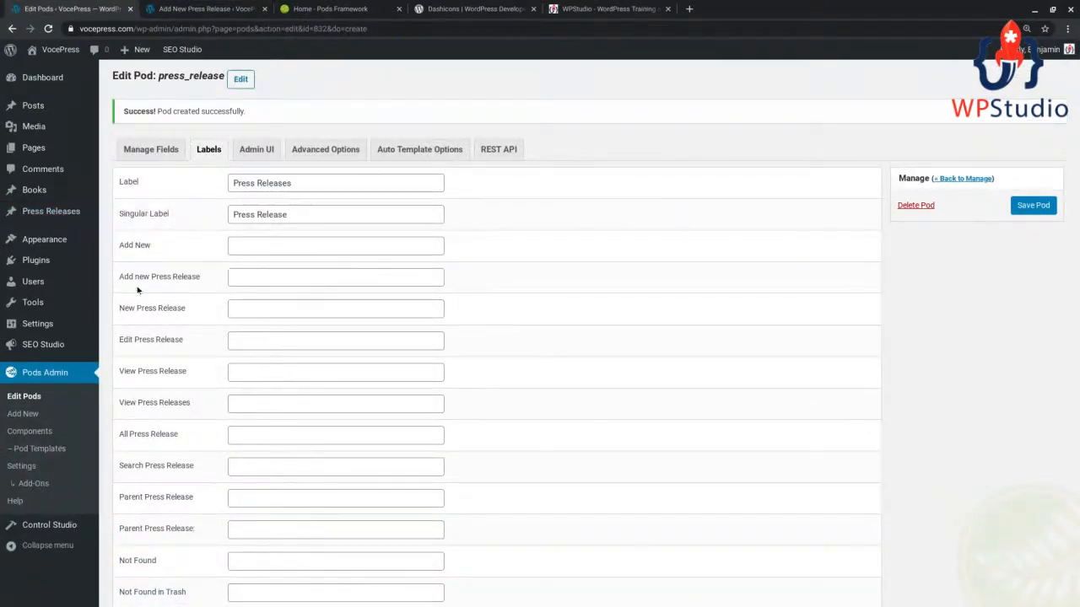
left_click_drag(122, 280, 203, 279)
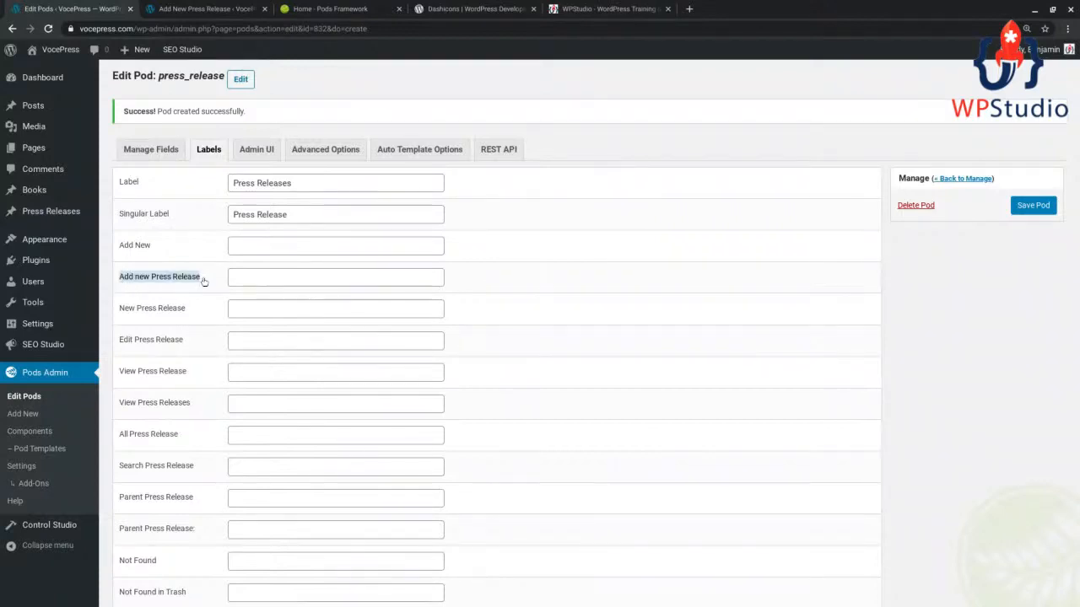
left_click(274, 278)
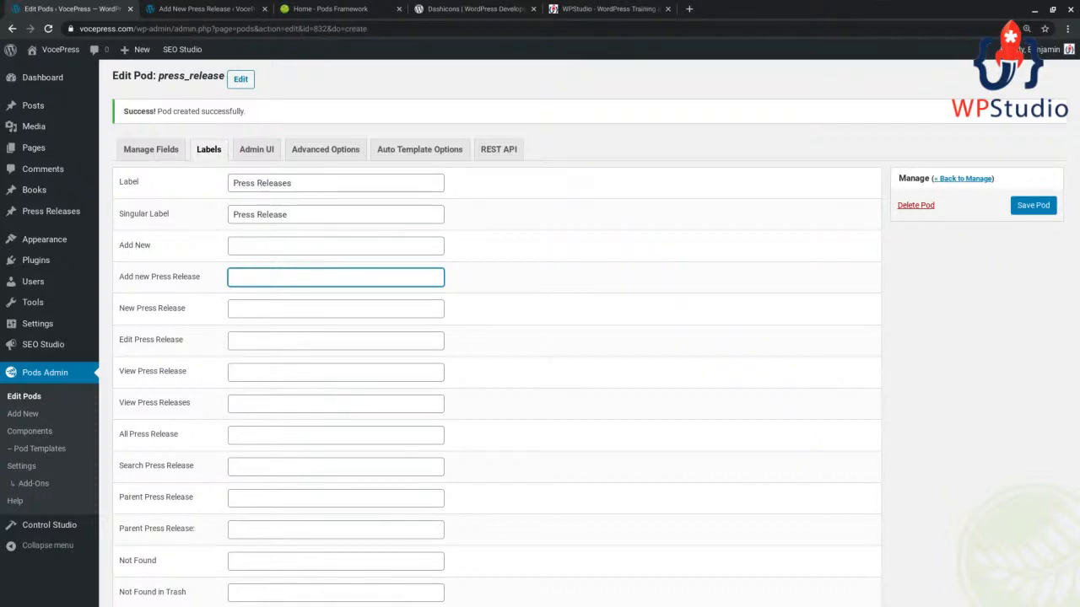
type("Prepare a new Press Relea")
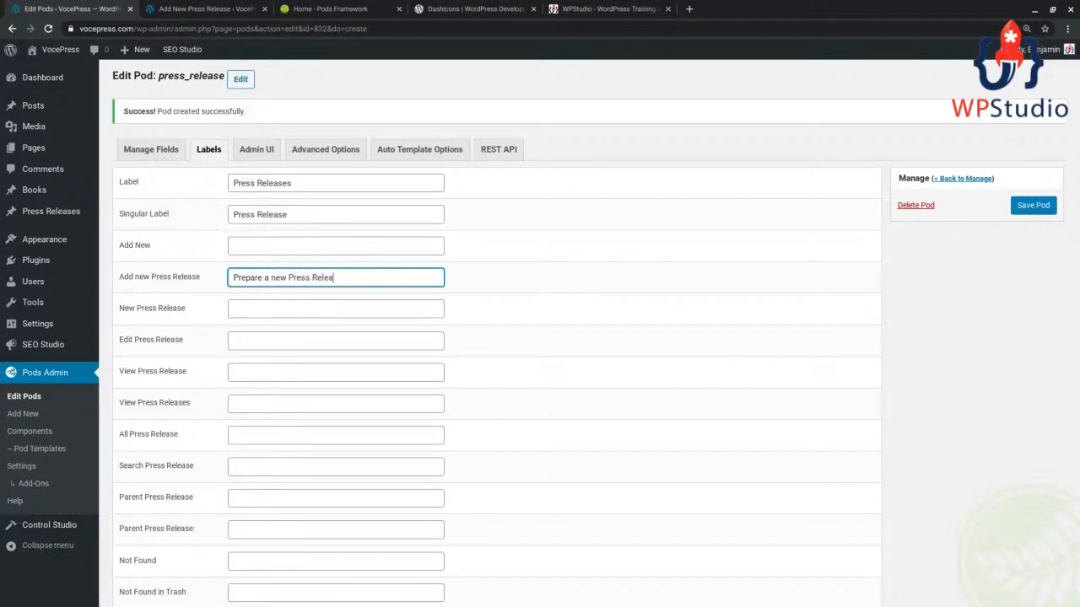
type("se")
left_click(1034, 207)
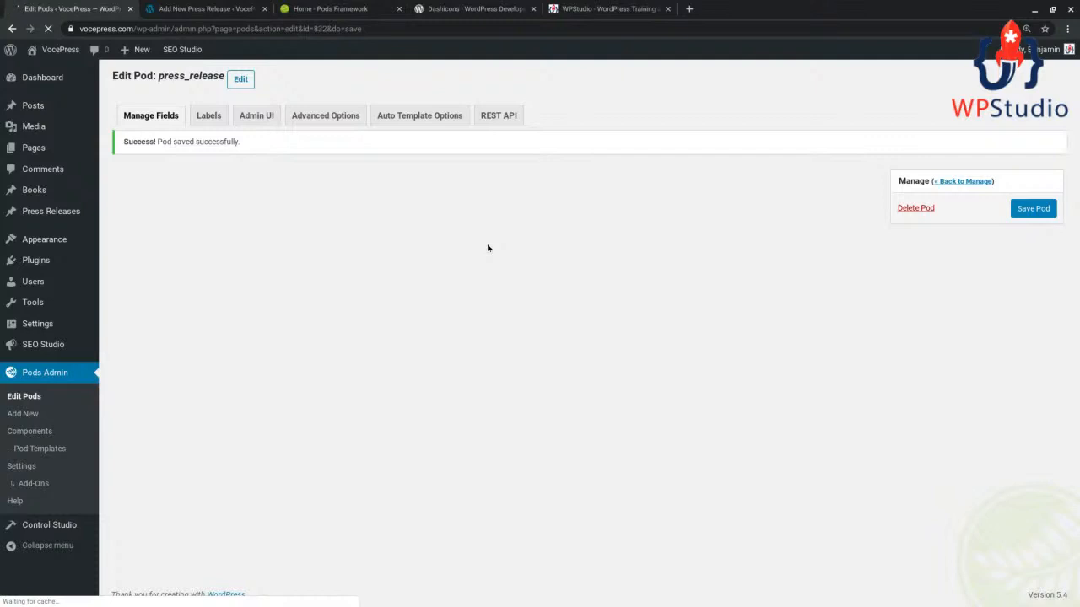
Reload the new press release editor in its browser tab to check the page heading
mouse_move(50, 212)
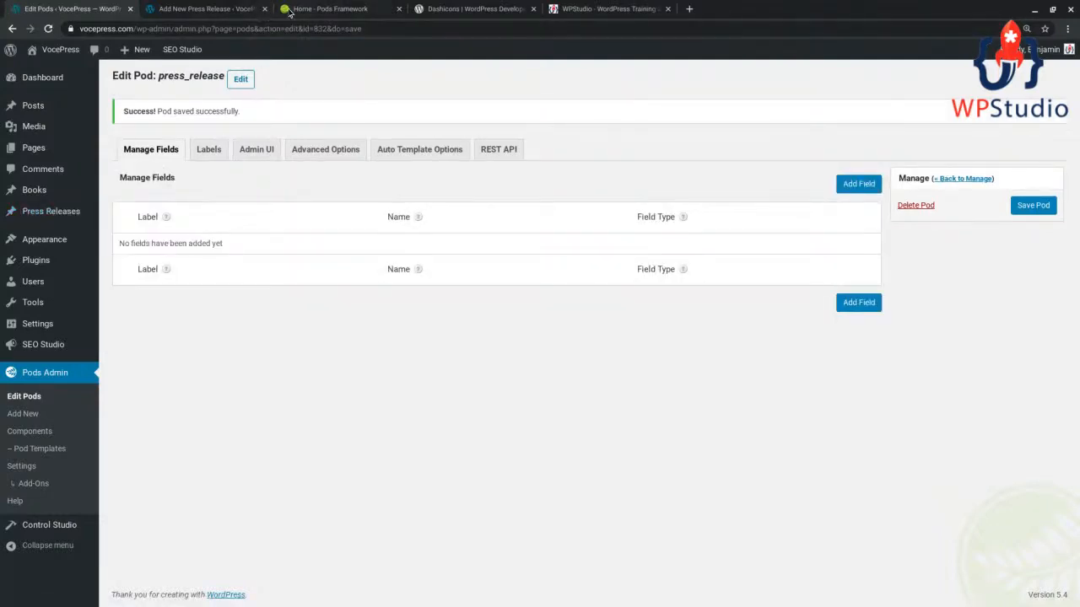
left_click(220, 10)
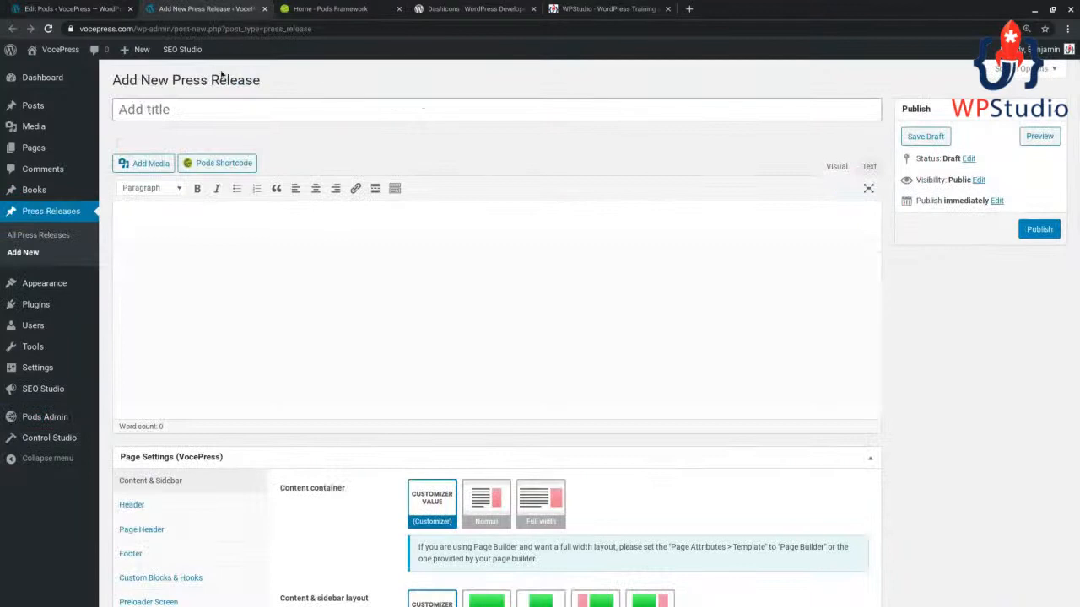
left_click(48, 28)
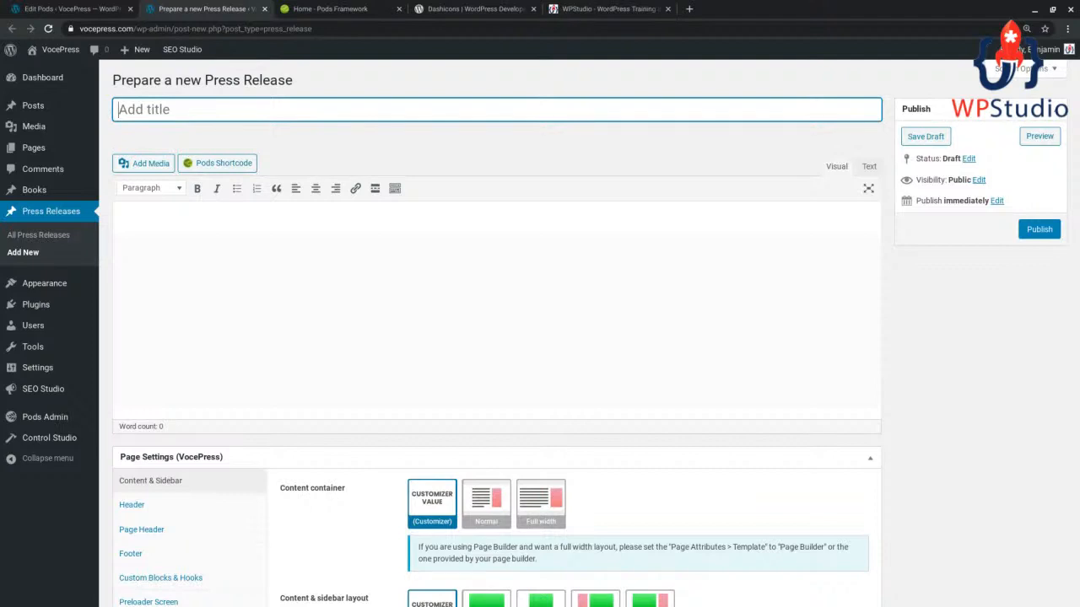
Return to the press_release pod and look through its full list of label settings
left_click(85, 10)
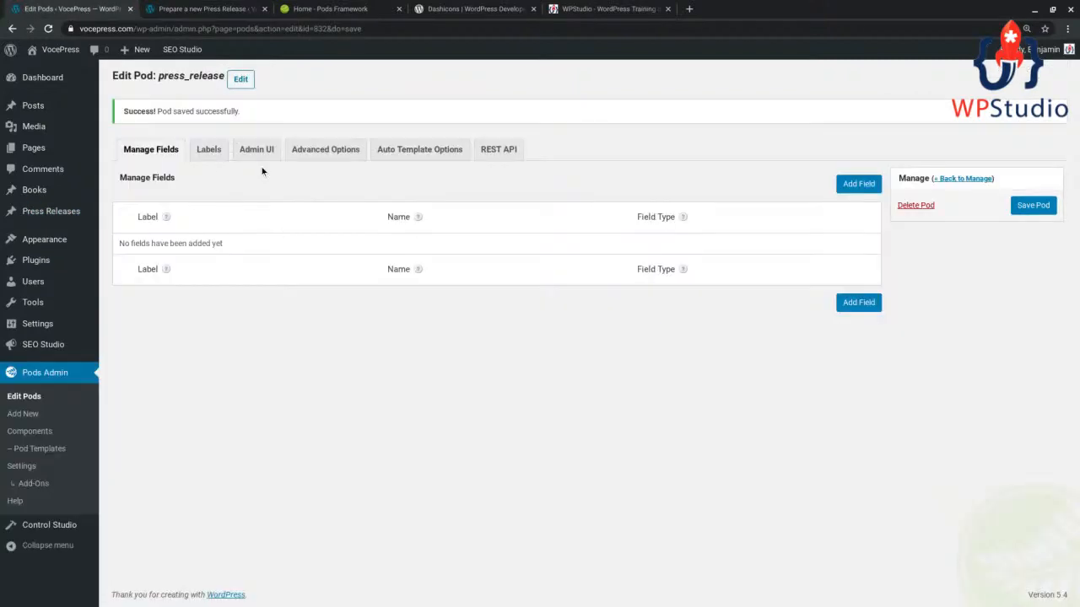
left_click(209, 149)
scroll(253, 270, "down", 5)
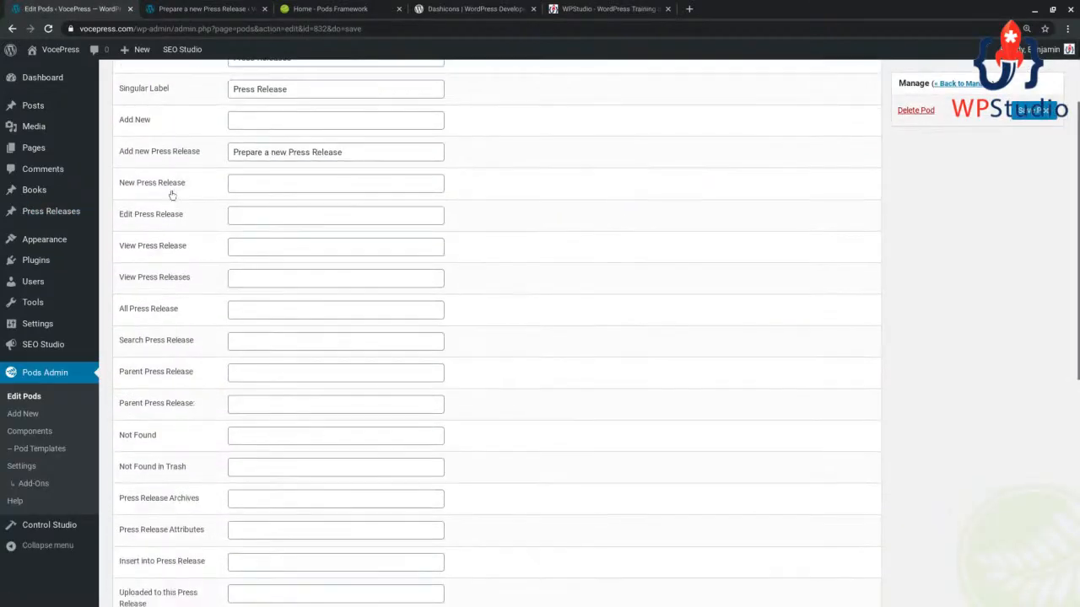
scroll(180, 329, "down", 2)
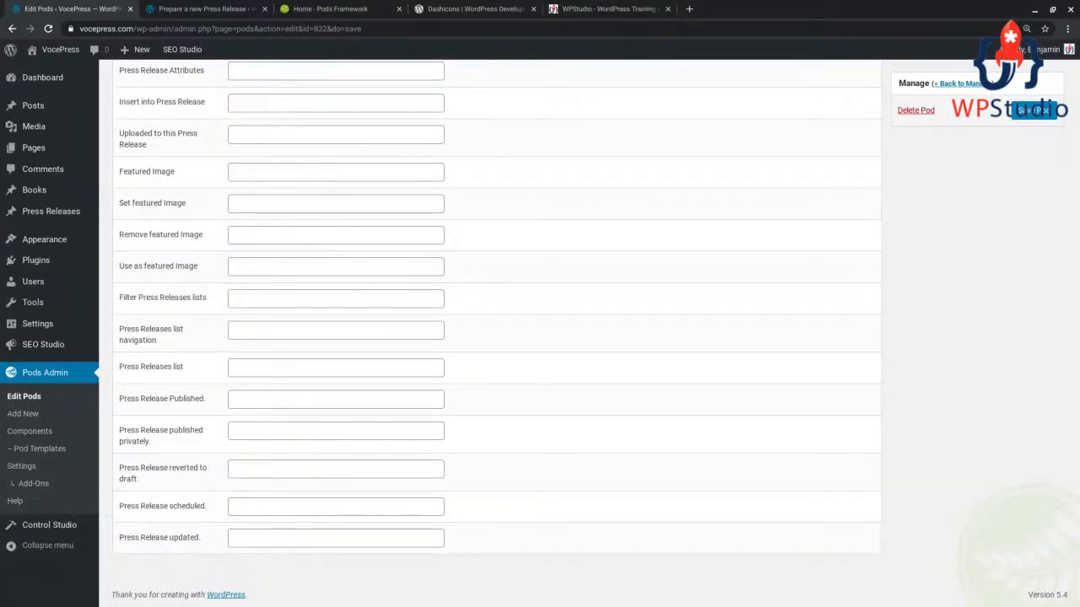
scroll(200, 380, "up", 15)
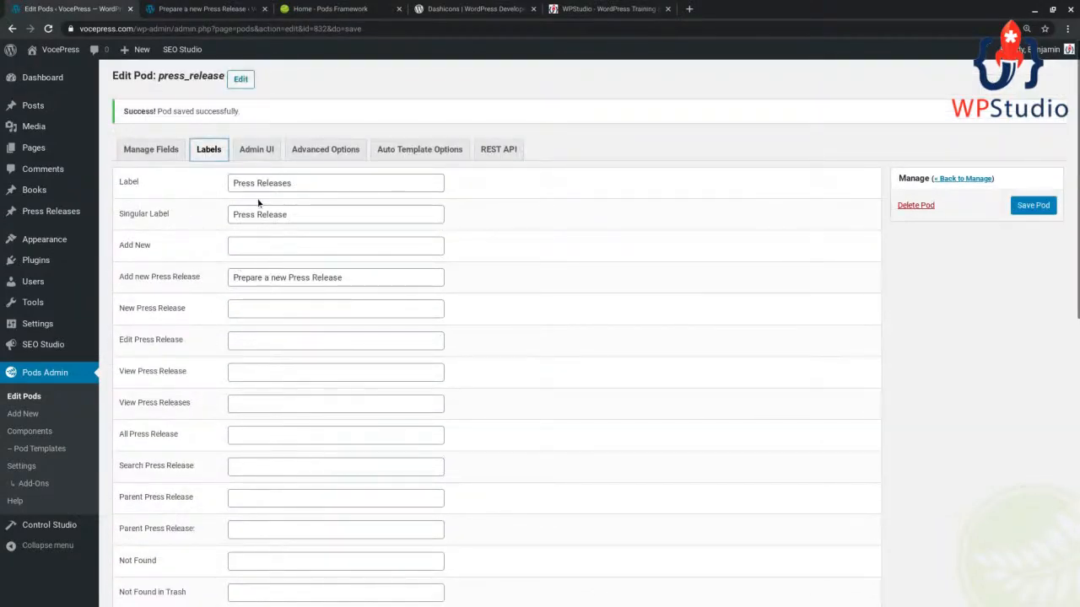
Open the pod's Admin UI settings and read the help for the post type description
left_click(257, 152)
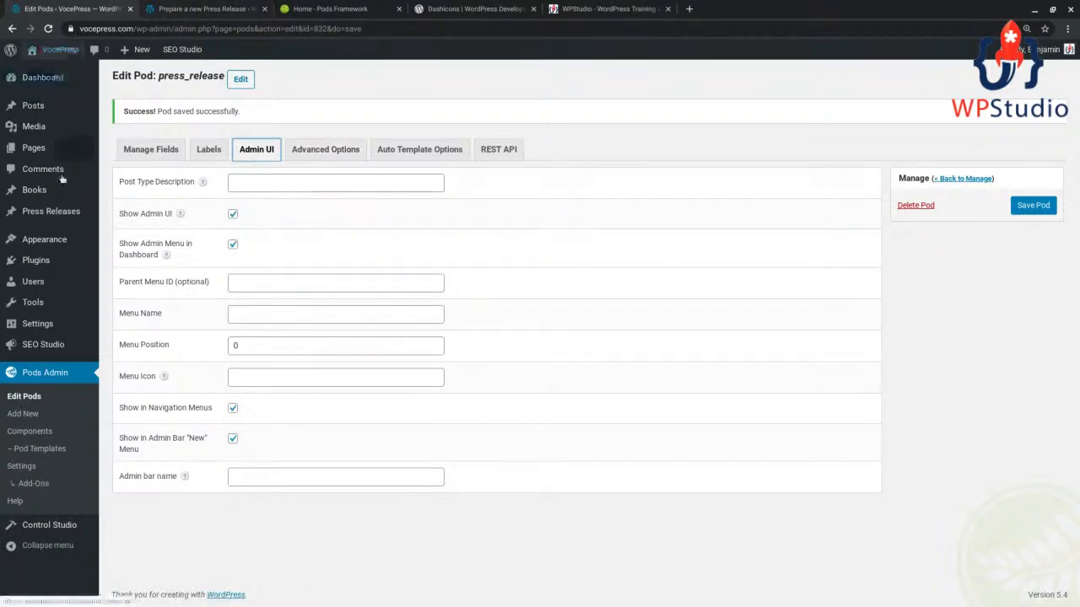
mouse_move(199, 189)
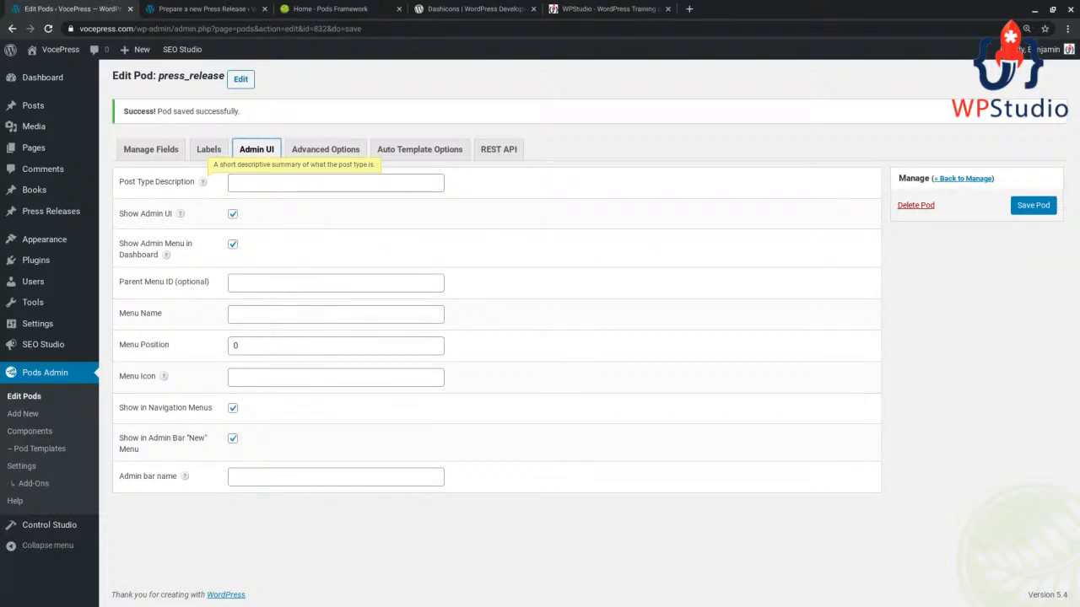
mouse_move(65, 217)
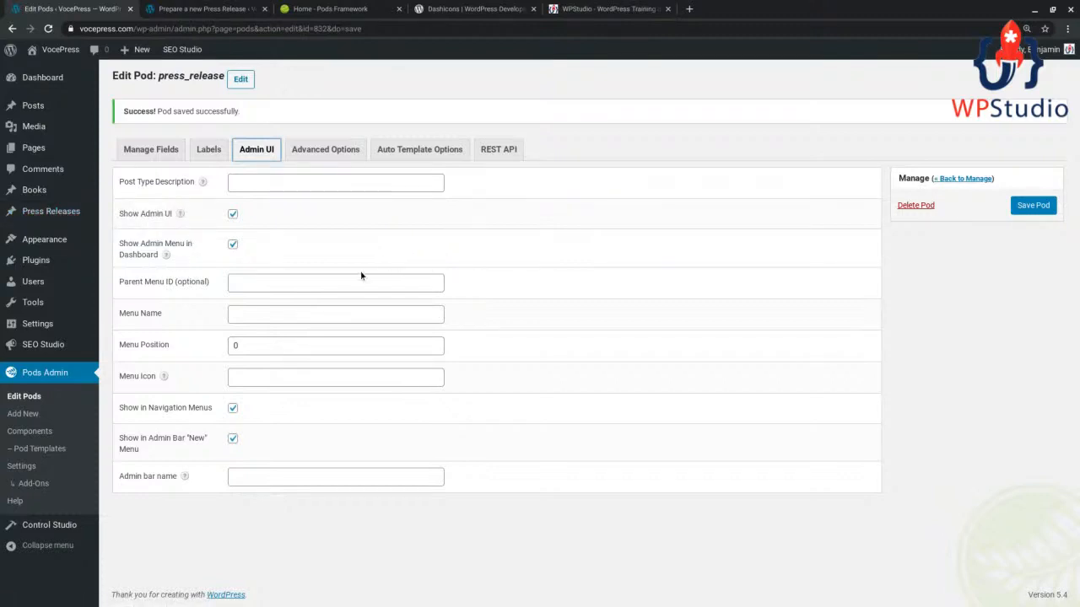
Read the help for the Menu Icon setting in the pod's Admin UI options
left_click(236, 377)
mouse_move(166, 377)
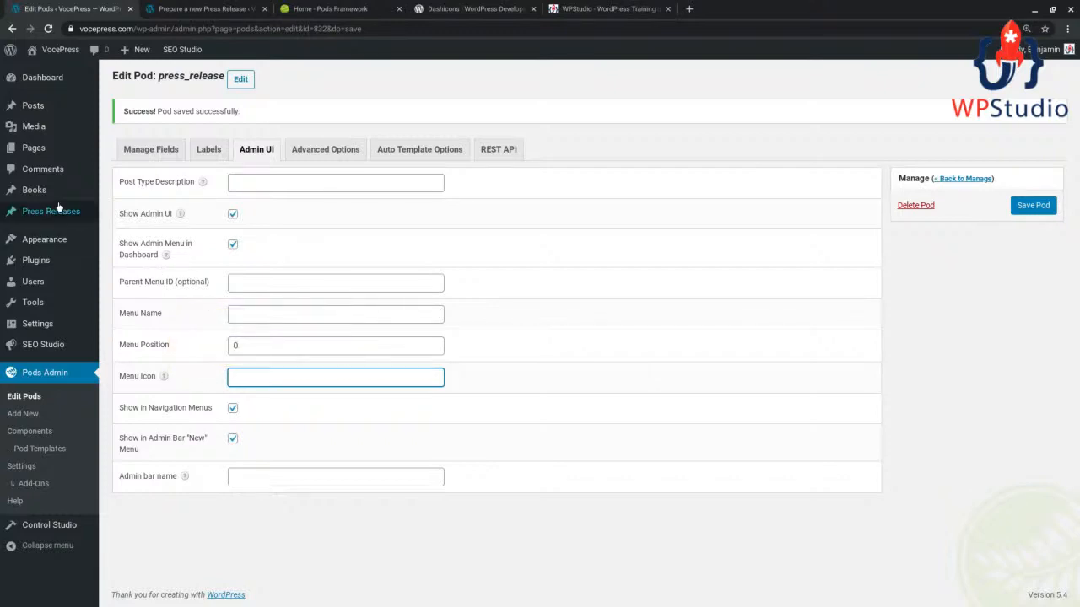
mouse_move(10, 214)
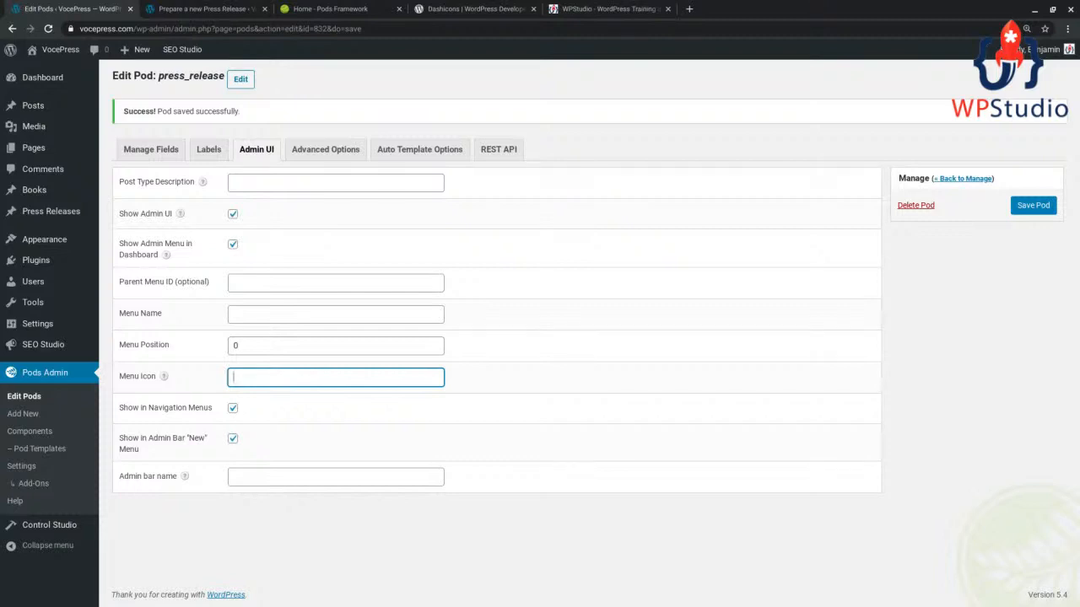
Look through the Dashicons library on WordPress.org for an icon suited to the Press Releases menu
left_click(460, 8)
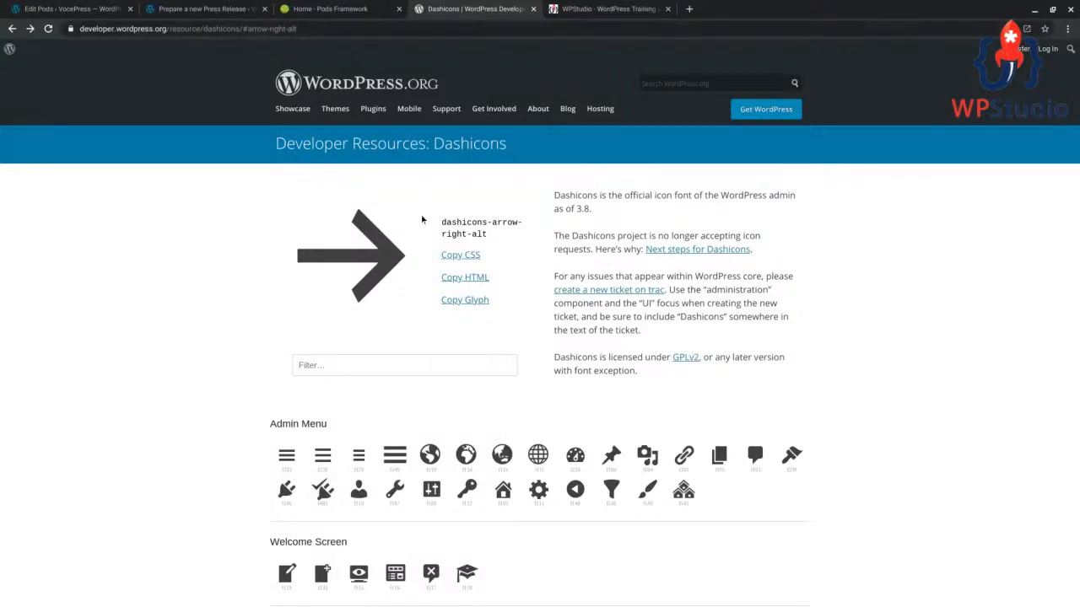
scroll(469, 334, "down", 2)
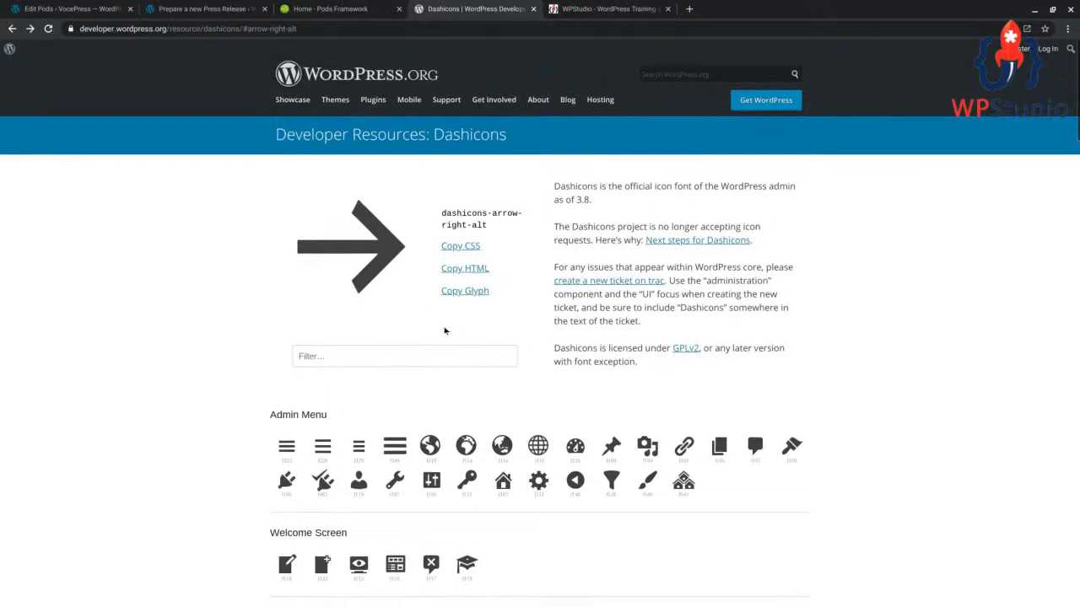
scroll(437, 272, "down", 2)
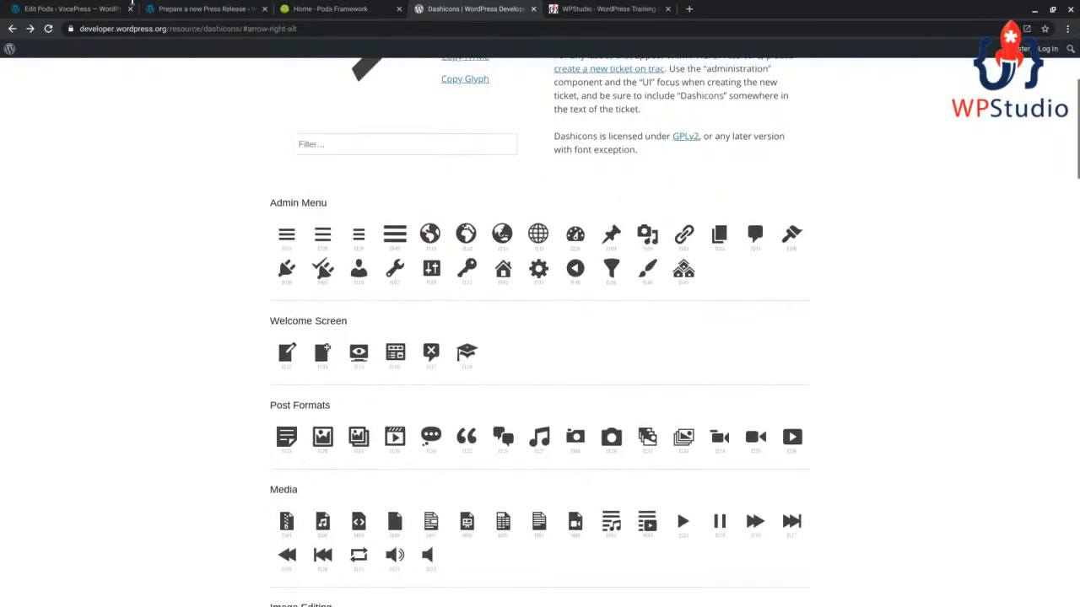
left_click(41, 10)
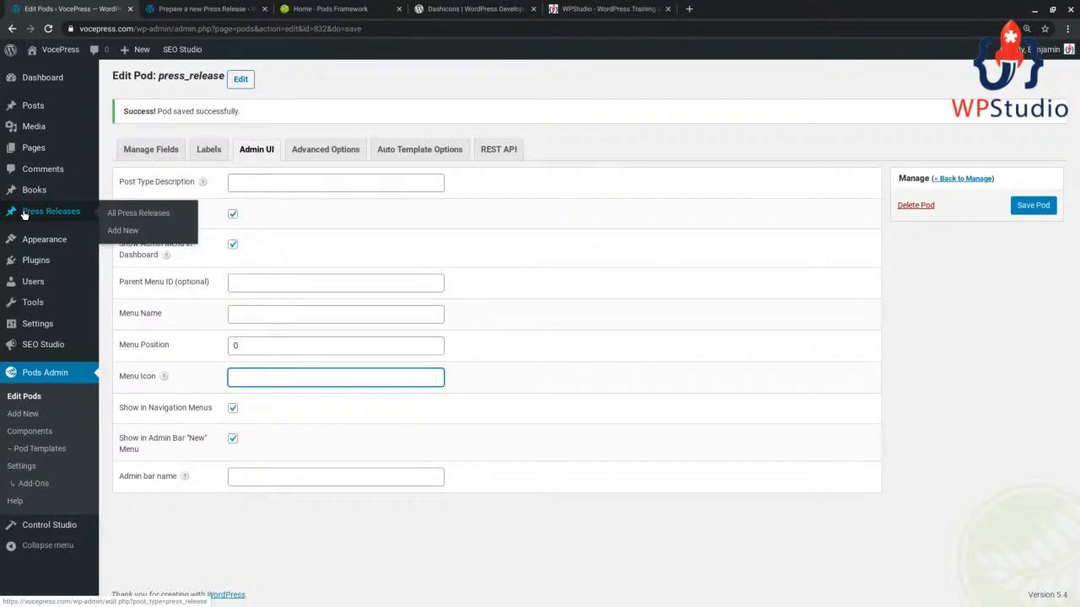
left_click(447, 10)
scroll(499, 329, "down", 1)
scroll(499, 329, "down", 2)
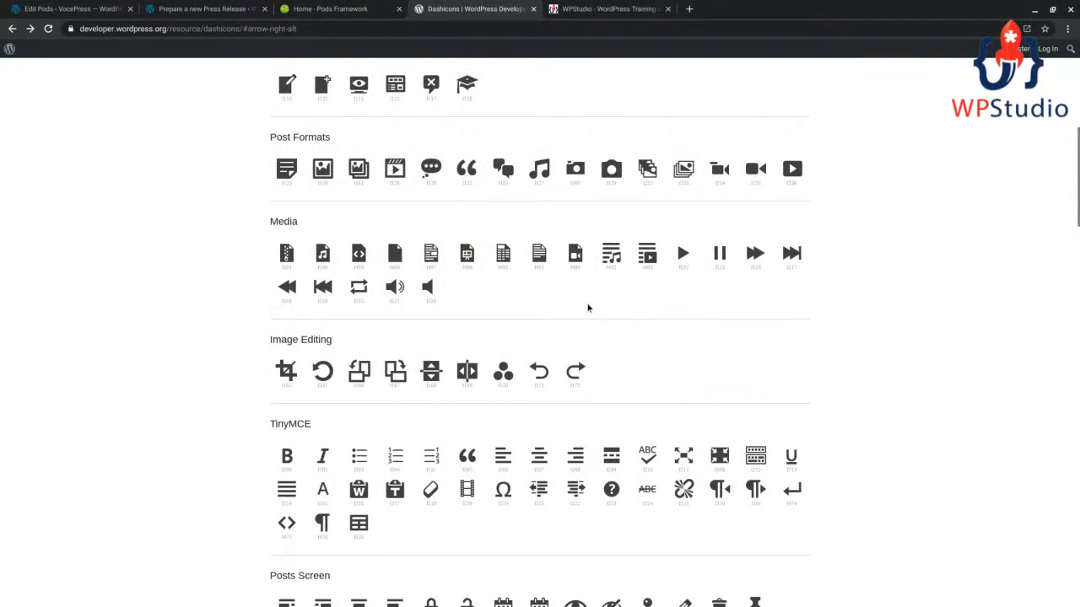
scroll(515, 289, "down", 1)
scroll(517, 372, "down", 5)
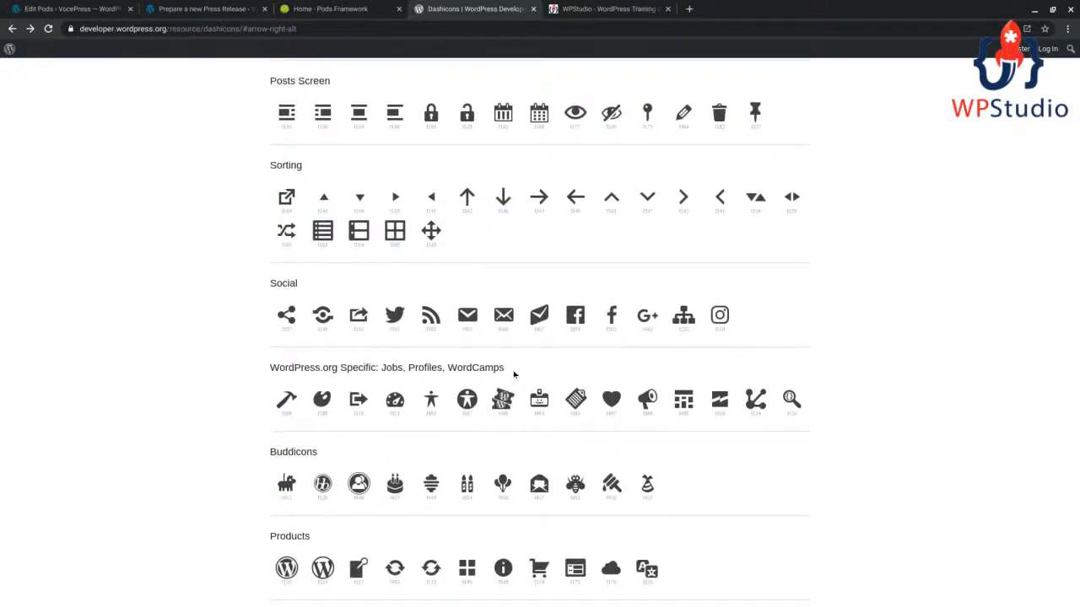
scroll(506, 367, "down", 4)
scroll(557, 253, "down", 4)
scroll(545, 354, "up", 16)
scroll(547, 338, "up", 3)
scroll(549, 354, "down", 2)
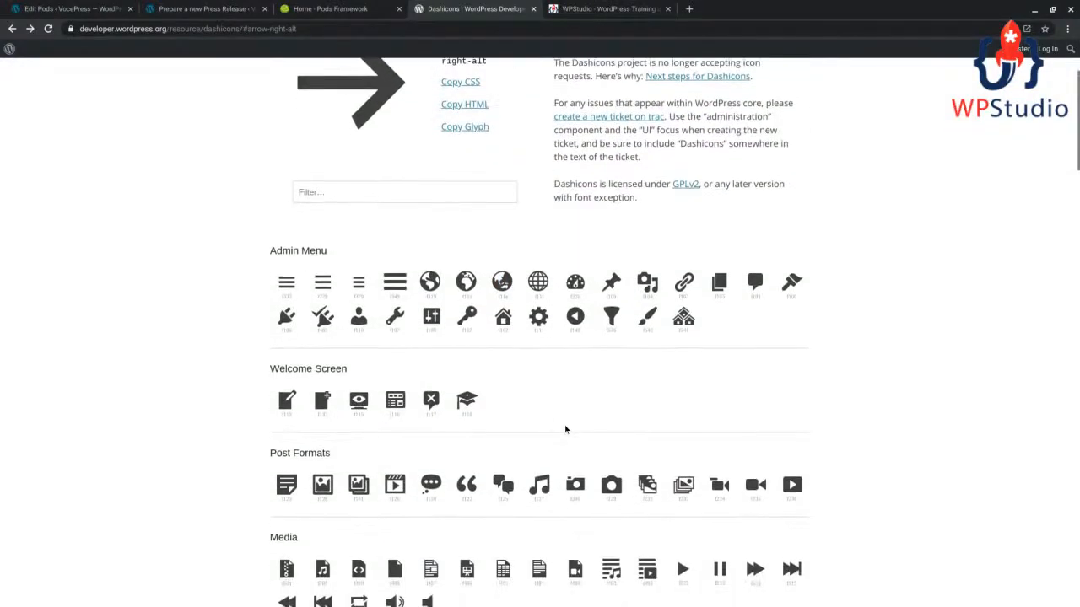
Select the wireframe globe in the Admin Menu icons and copy its name, dashicons-admin-site-alt3
left_click(540, 285)
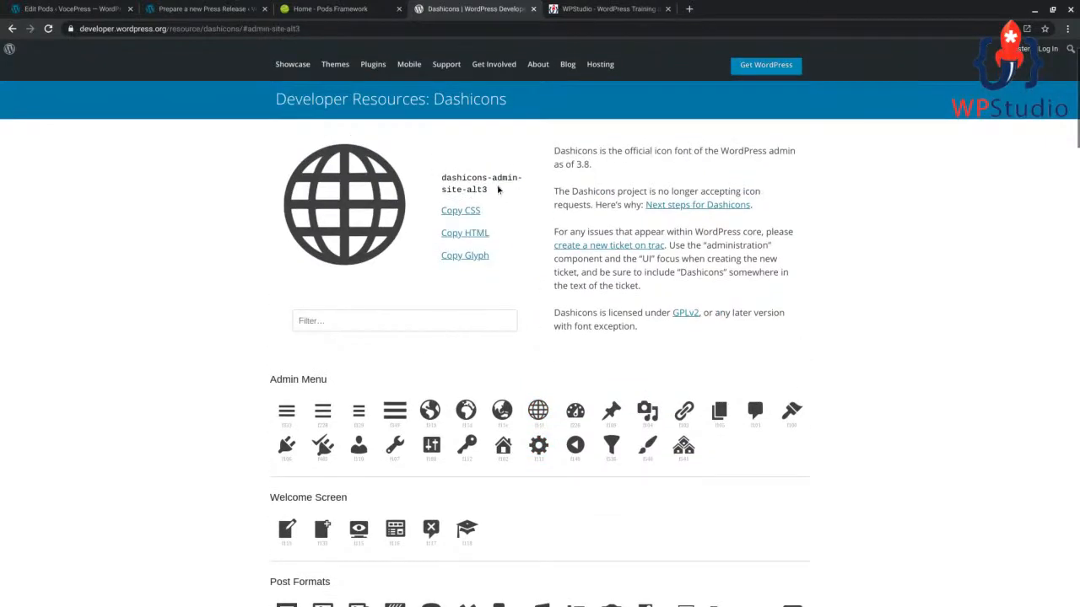
left_click_drag(487, 191, 442, 185)
key("ctrl+c")
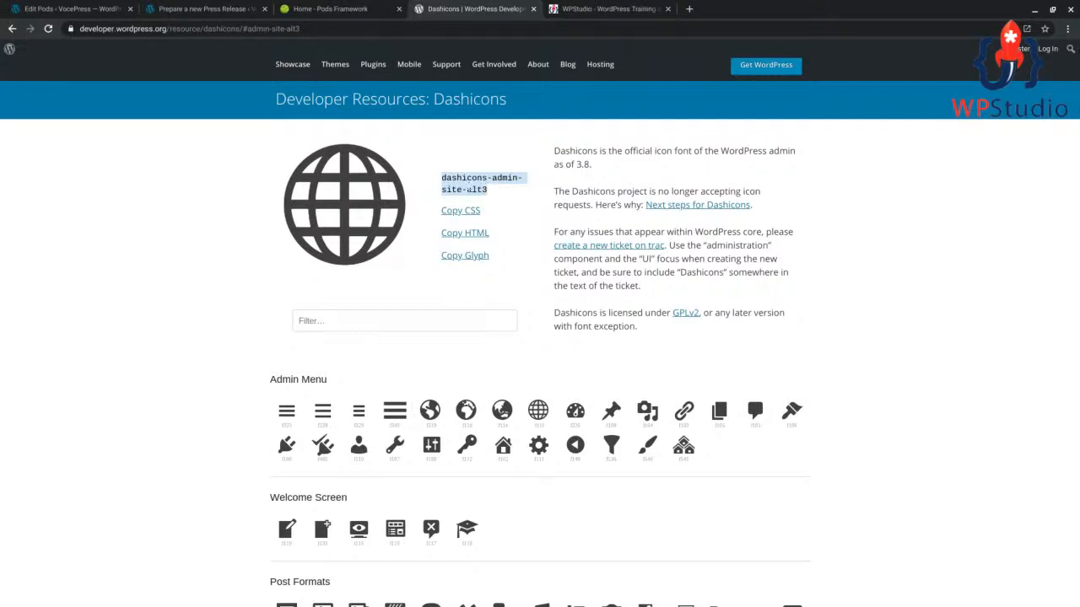
Set the press_release pod's menu icon to dashicons-admin-site-alt3, save the pod and reload the page
left_click(87, 13)
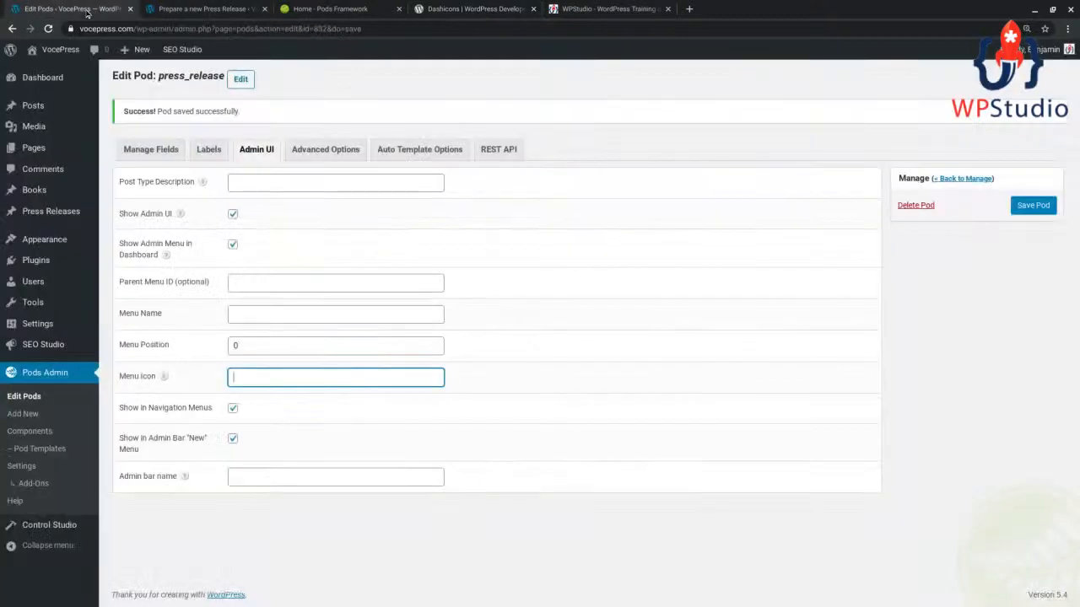
key("ctrl+v")
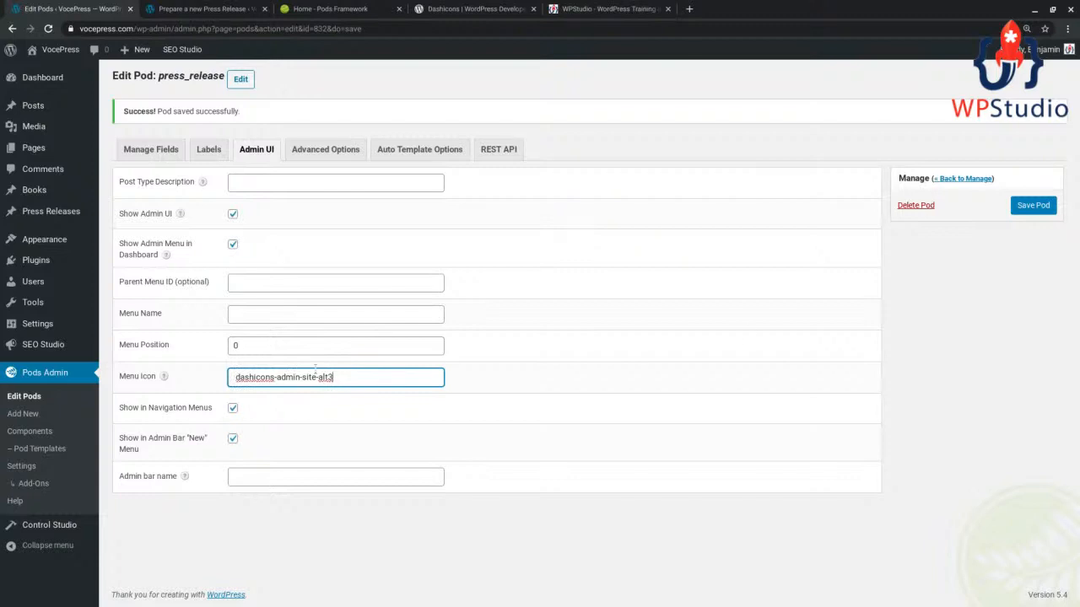
left_click(1032, 205)
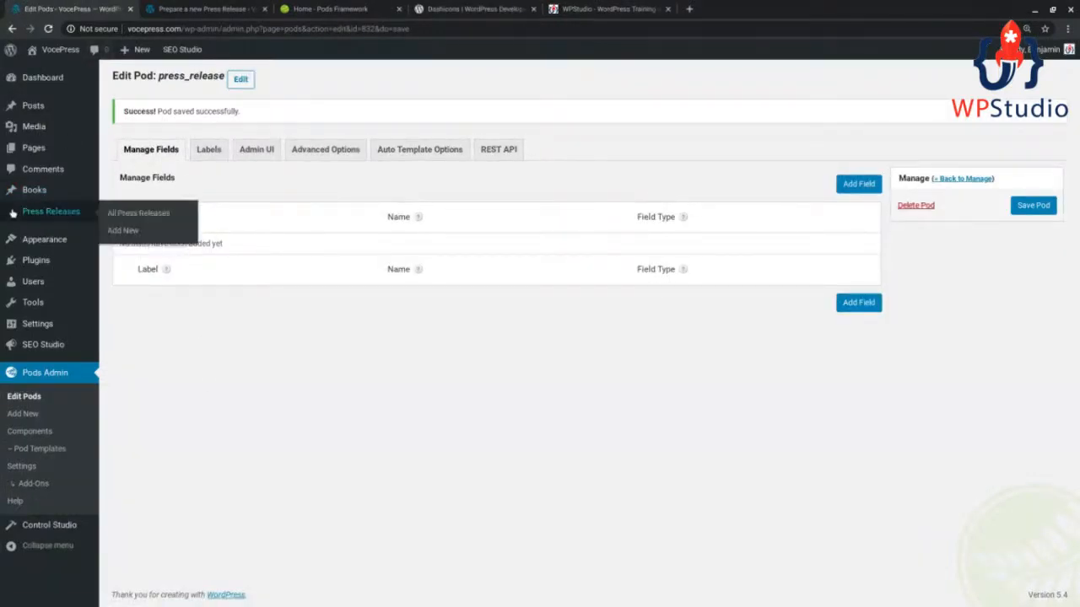
left_click(48, 29)
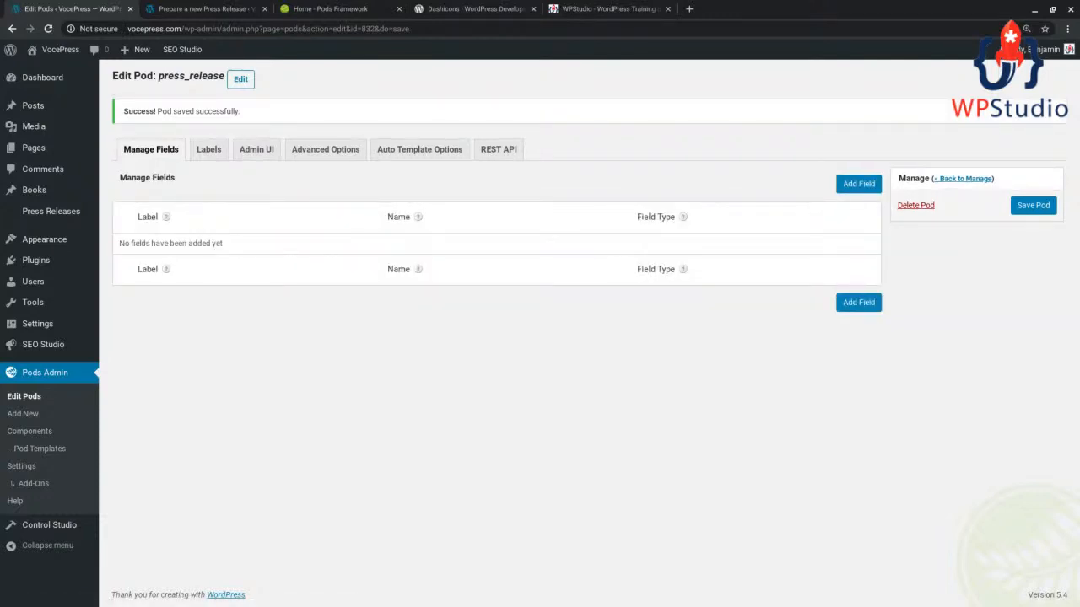
Return to the Dashicons library, select the first solid globe in the Admin Menu icons and copy its name, dashicons-admin-site
left_click(451, 10)
scroll(458, 369, "down", 2)
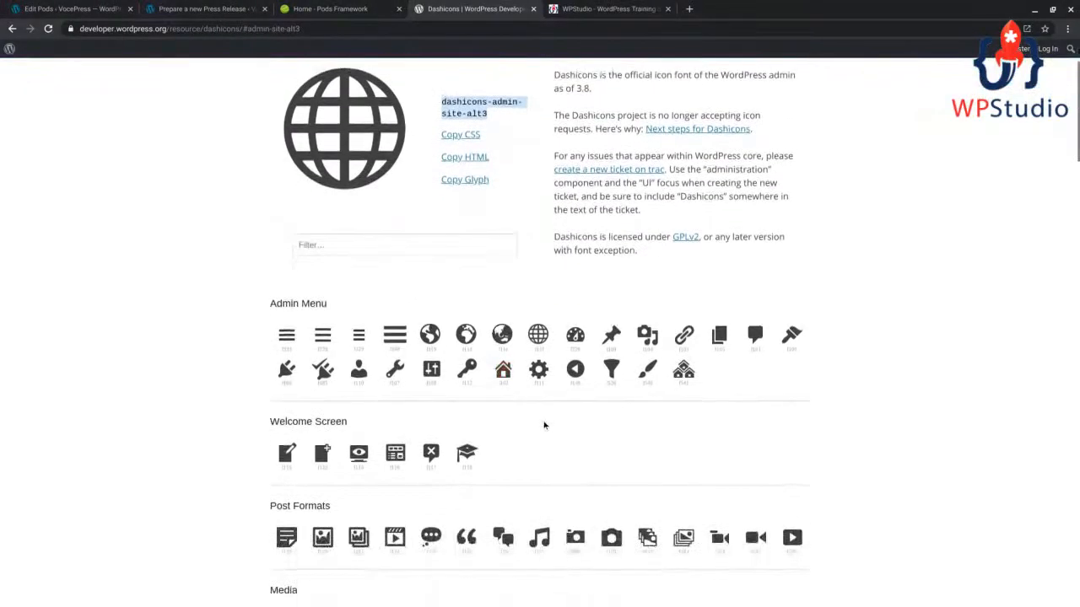
left_click(431, 306)
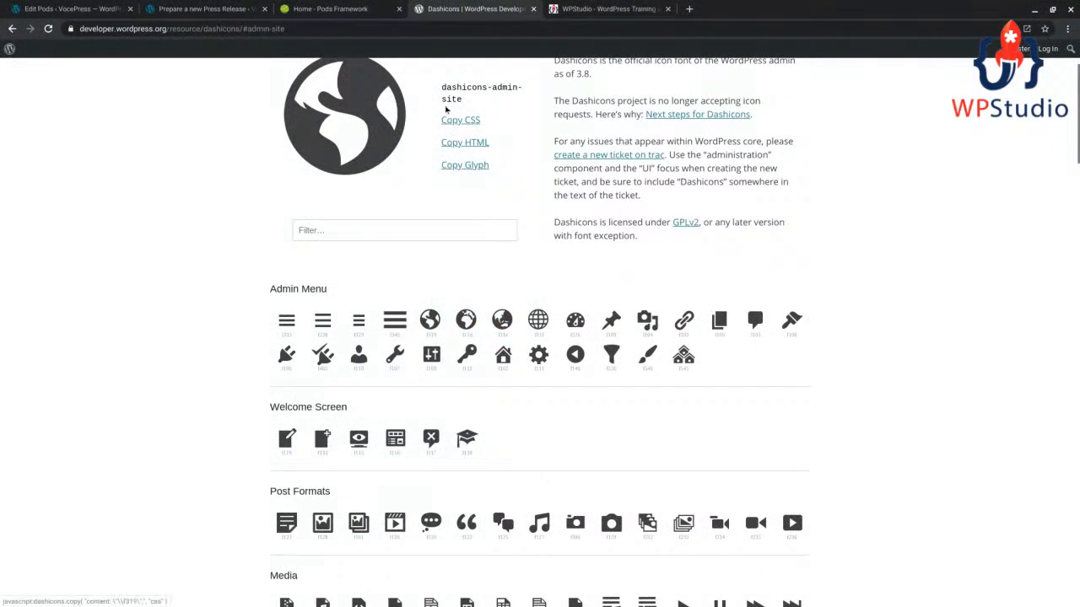
left_click_drag(481, 102, 439, 97)
key("ctrl+c")
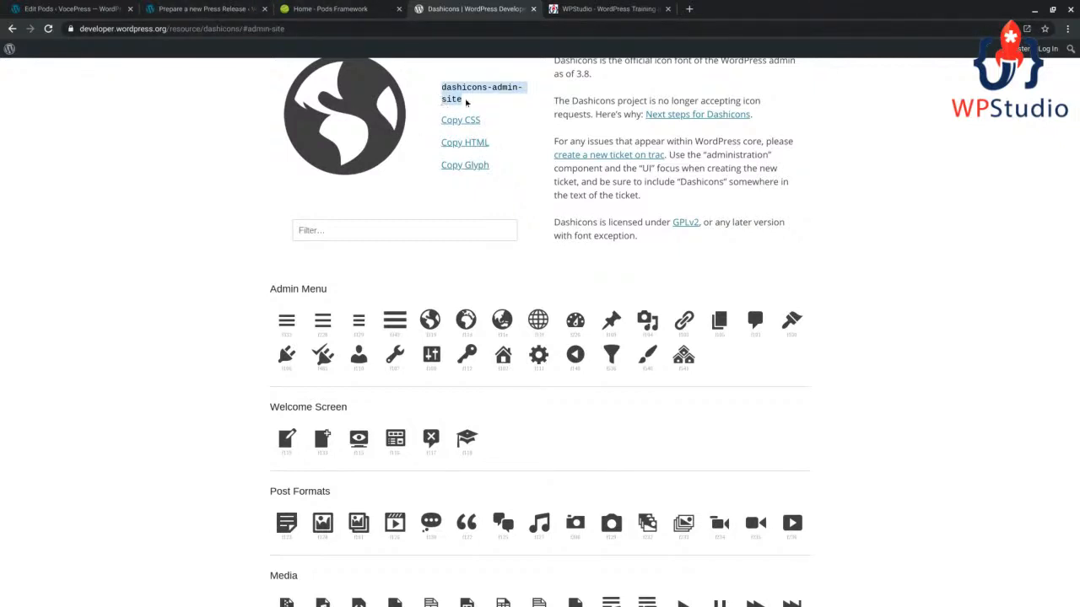
Set the press_release pod's menu icon to dashicons-admin-site, save the pod and reload the page
left_click(67, 8)
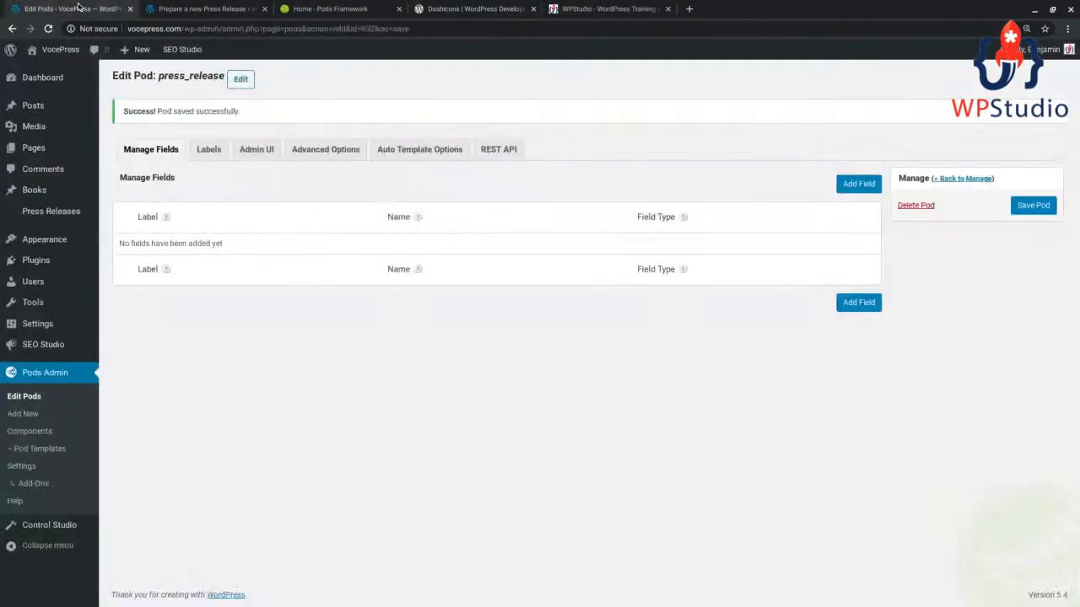
left_click(258, 151)
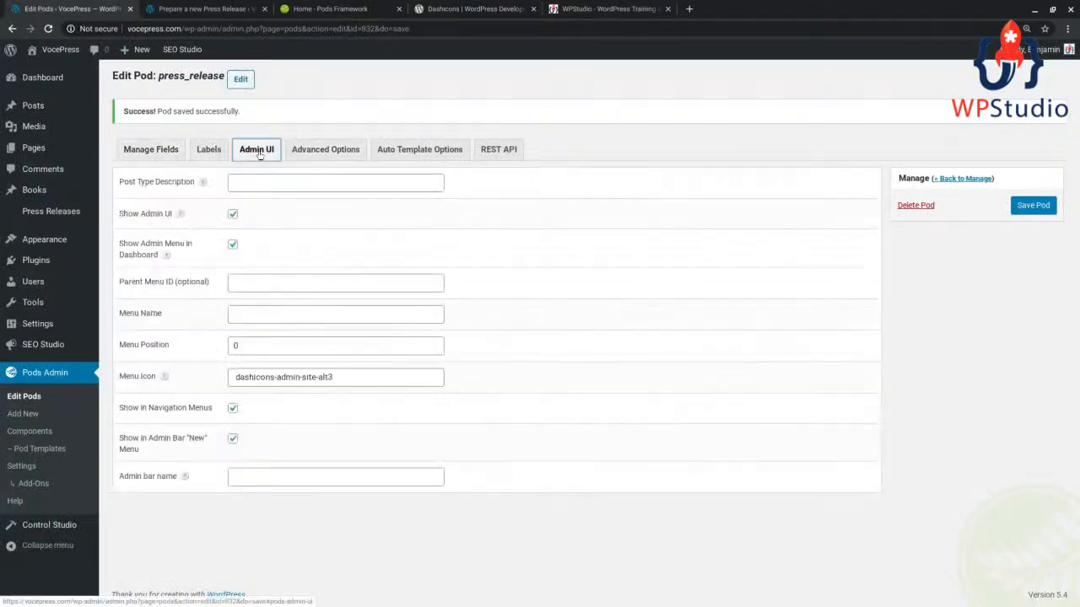
left_click(317, 378)
triple_click(317, 378)
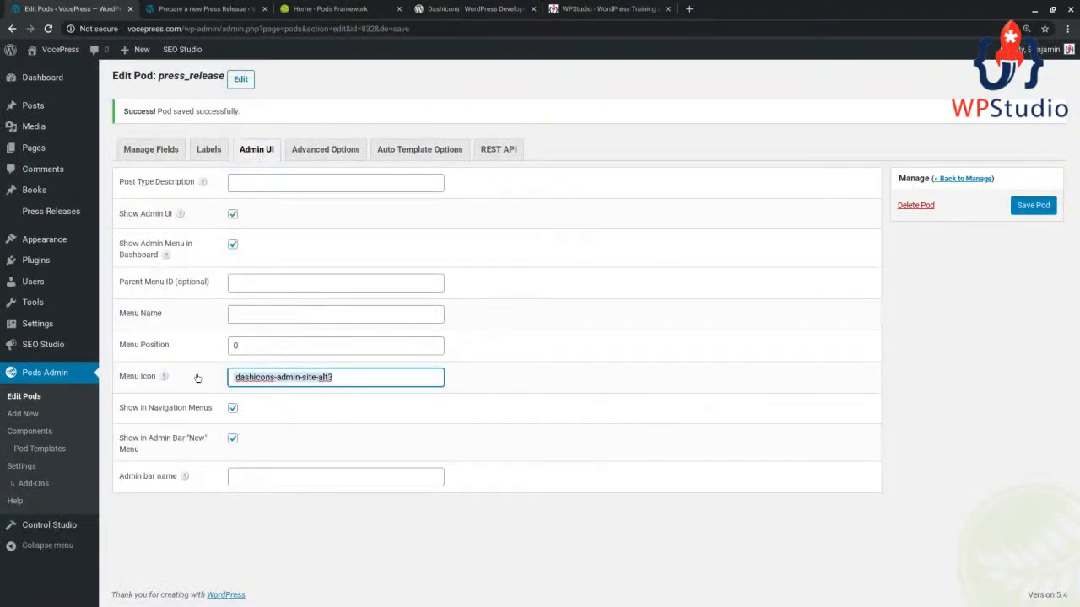
key("ctrl+v")
left_click(1032, 205)
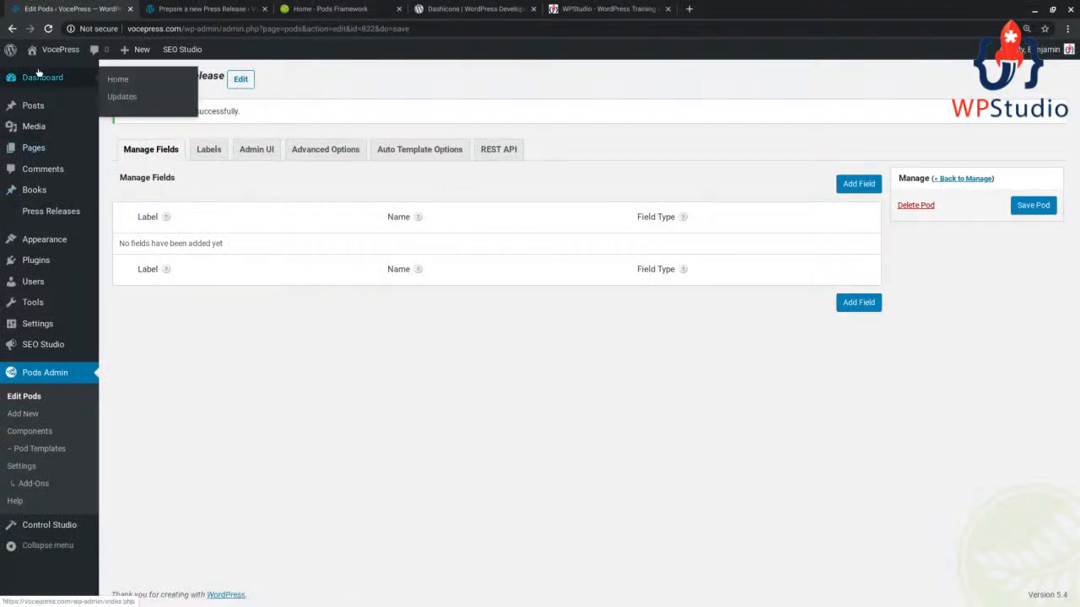
mouse_move(56, 69)
left_click(50, 29)
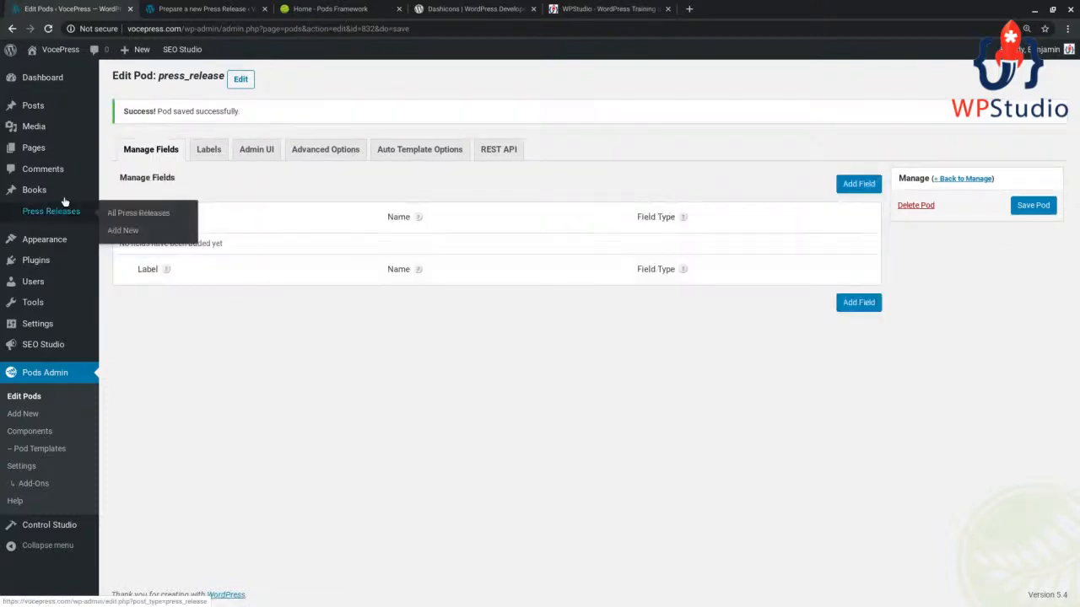
Consult the Menu Icon help in the pod's Admin UI settings, set the menu icon to dashicons-star-empty and save the pod
left_click(255, 150)
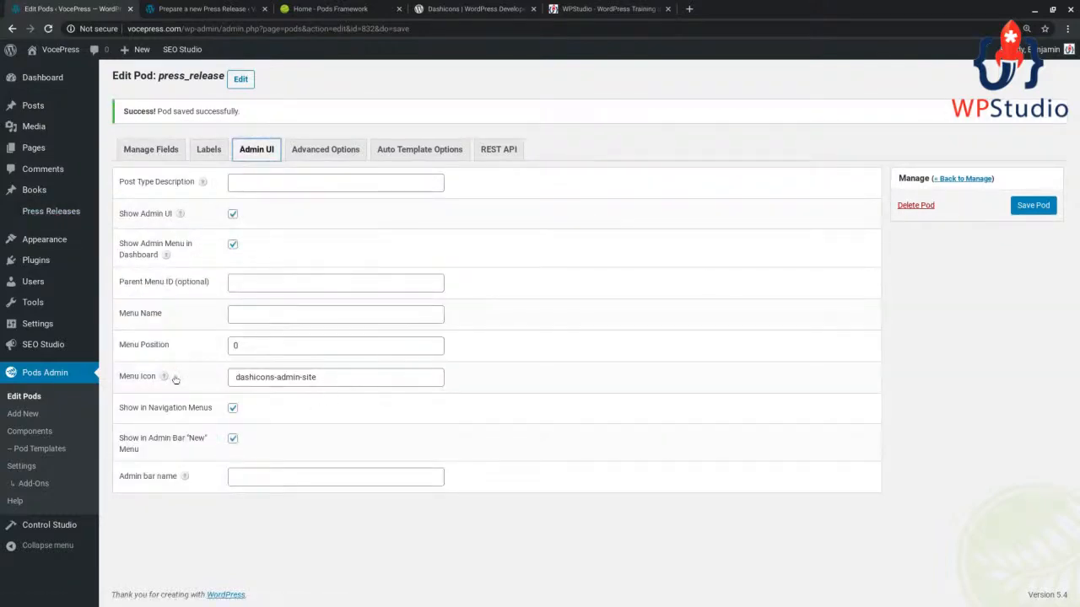
mouse_move(166, 378)
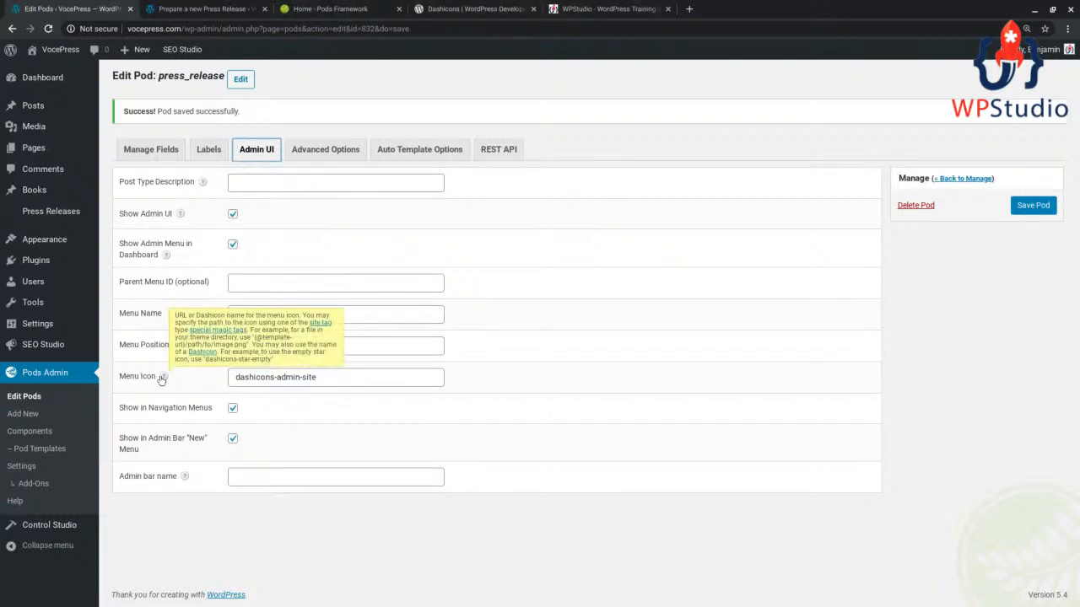
mouse_move(8, 215)
left_click_drag(276, 377, 359, 376)
type("star-empty")
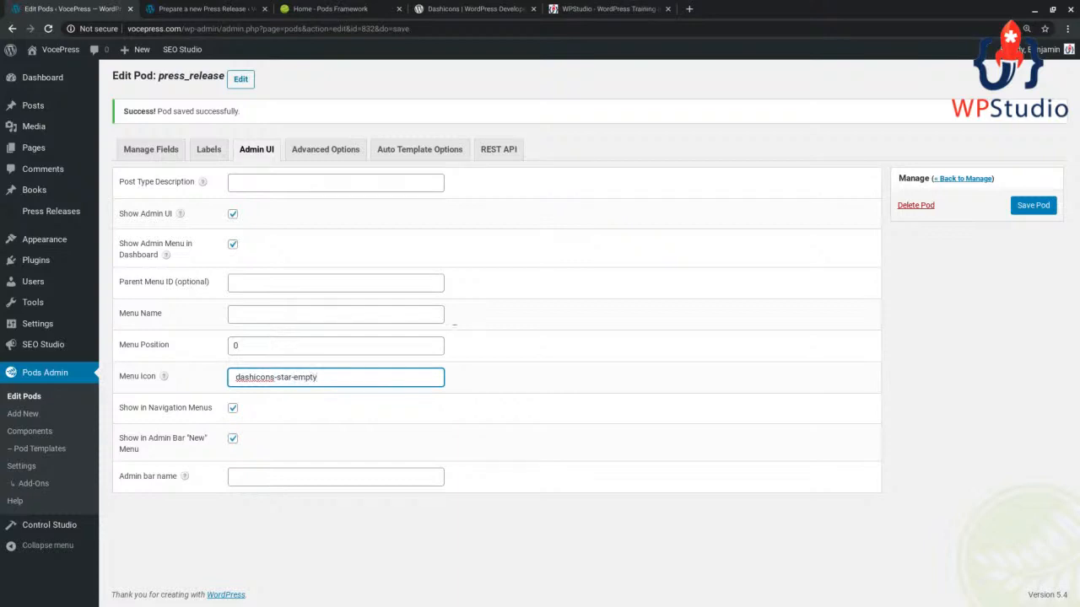
left_click(1033, 204)
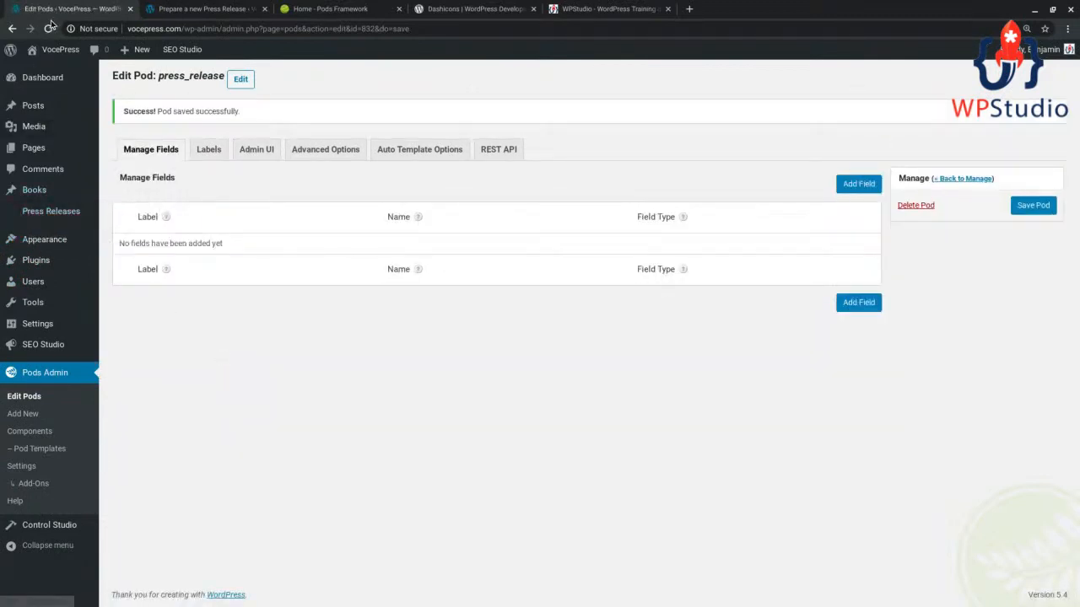
left_click(108, 31)
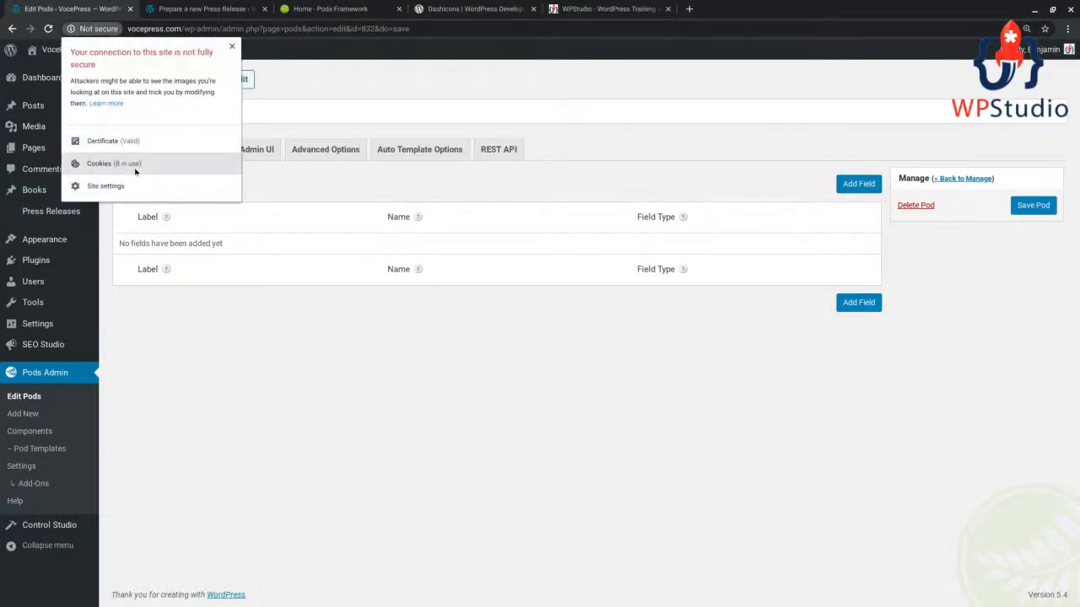
left_click(310, 183)
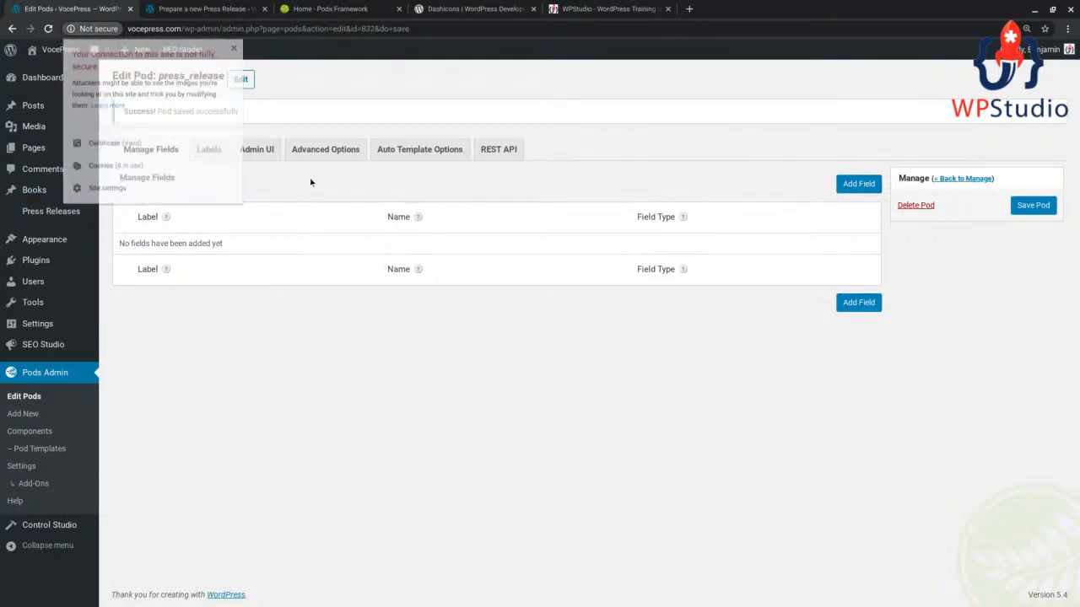
left_click(129, 29)
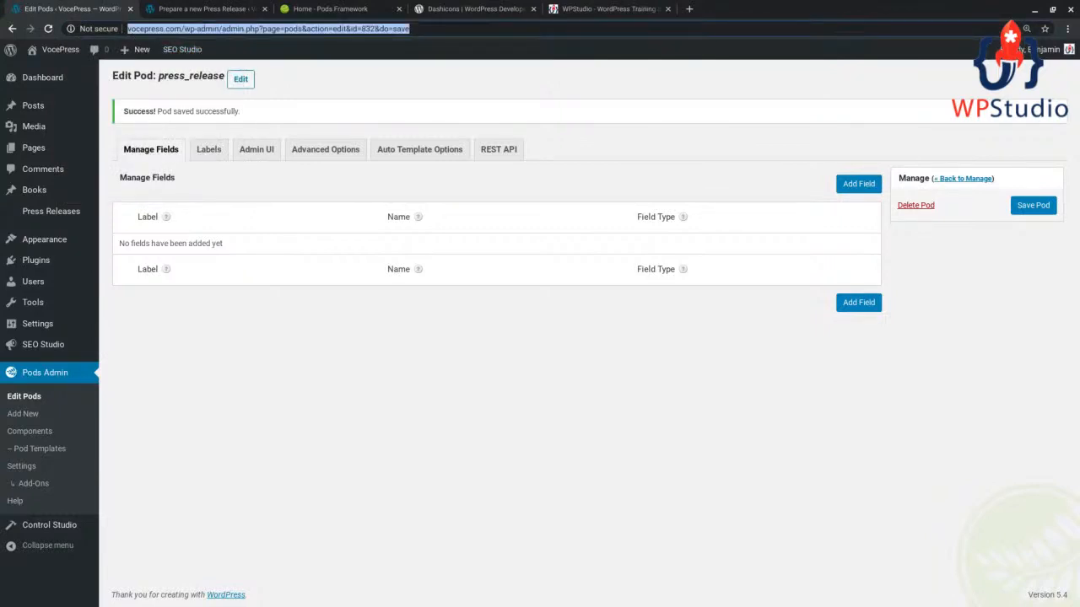
left_click(129, 29)
type("https://")
key("BackSpace")
key("BackSpace")
key("BackSpace")
key("BackSpace")
key("BackSpace")
key("BackSpace")
key("BackSpace")
key("BackSpace")
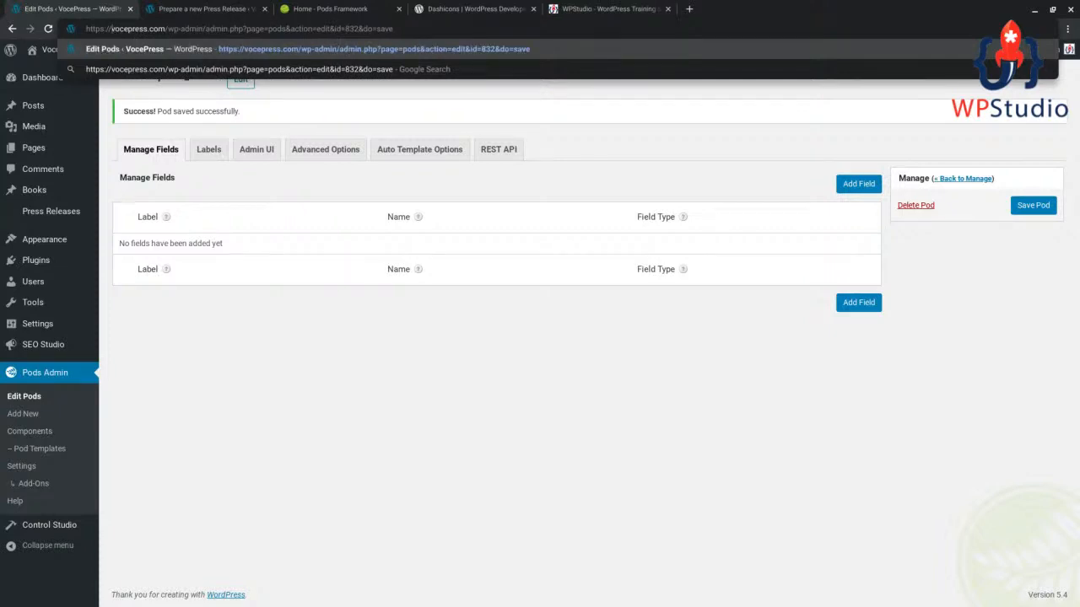
left_click(221, 191)
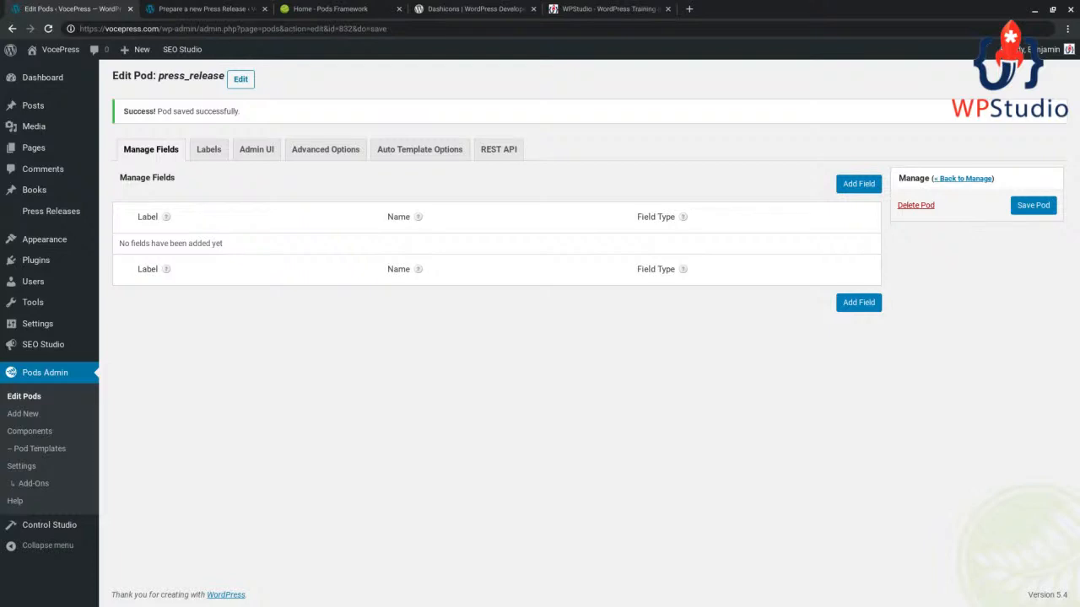
Open the site's General settings to check the WordPress and site addresses, and view the connection security details
mouse_move(51, 325)
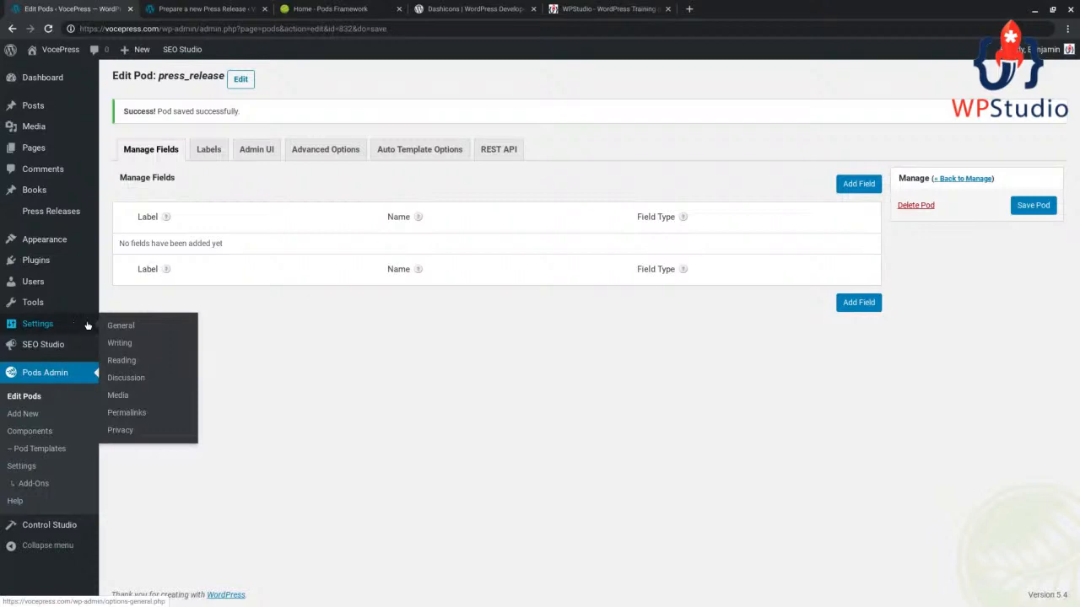
left_click(122, 325)
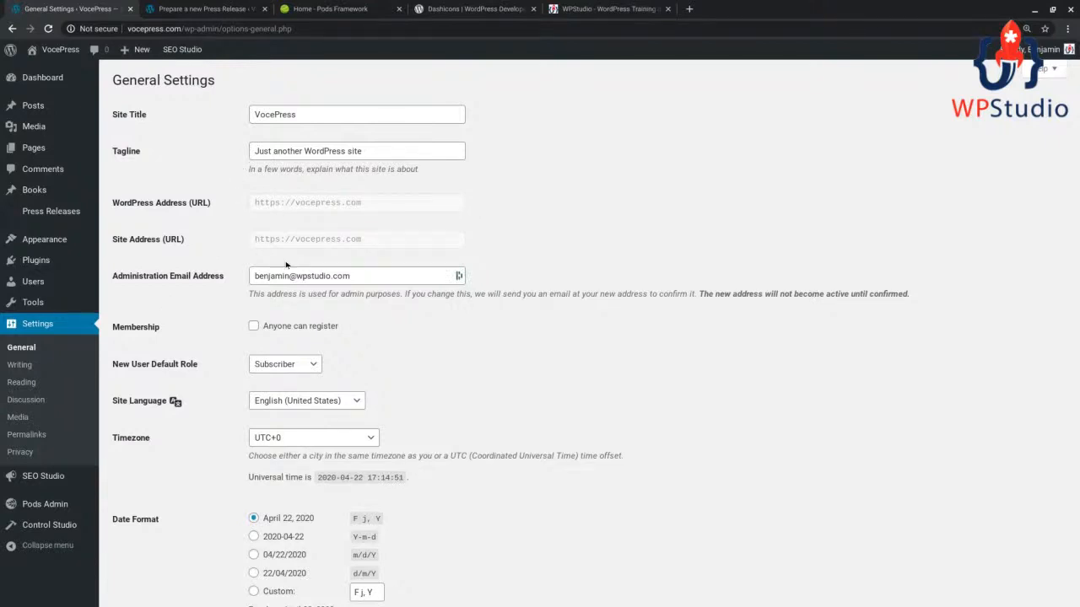
left_click(86, 29)
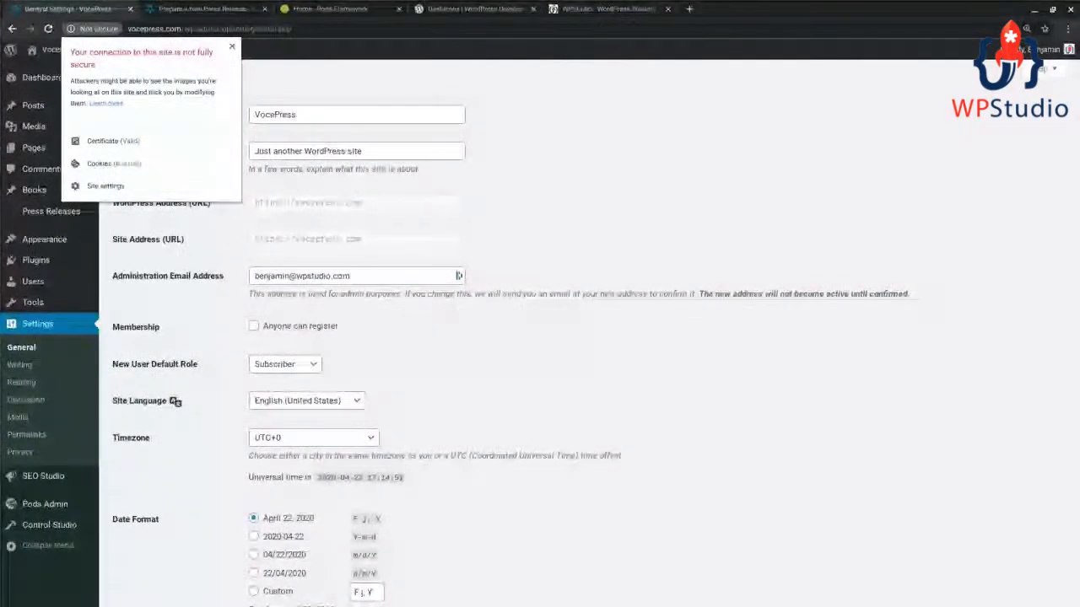
Close the connection security details and check the WordPress Address (URL) in the General settings
left_click(494, 244)
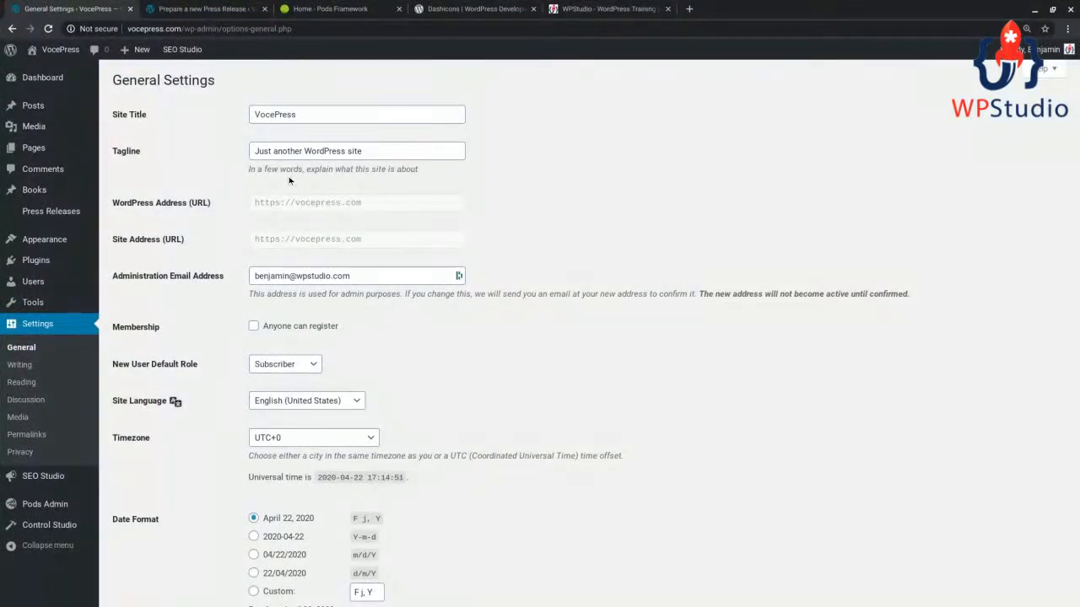
left_click_drag(254, 202, 390, 203)
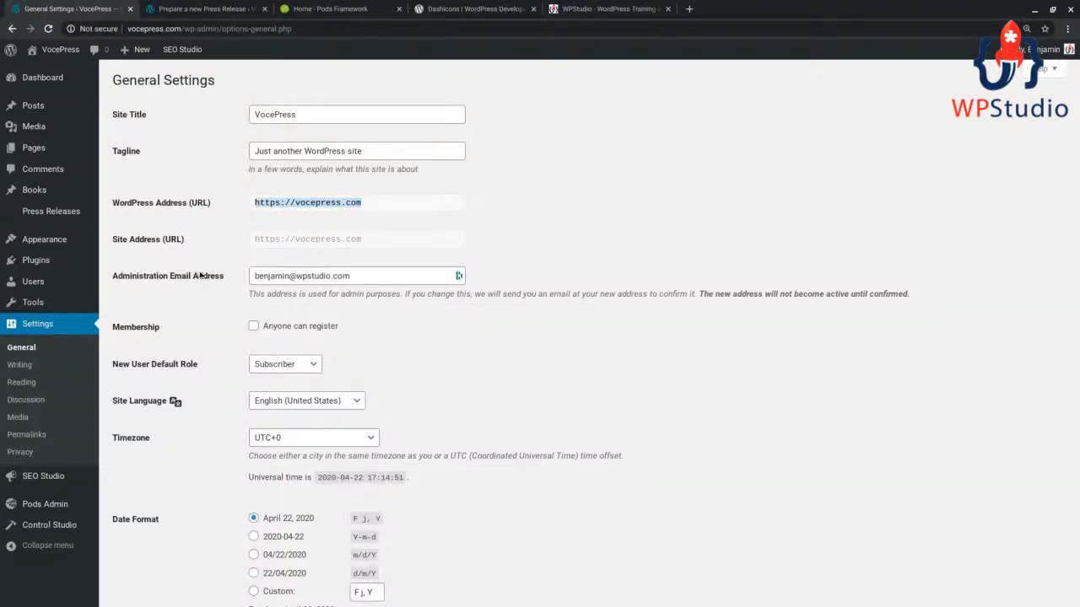
Reopen the press_release pod, remove the leading space from its dashicons-star-empty menu icon value and save the pod
mouse_move(37, 493)
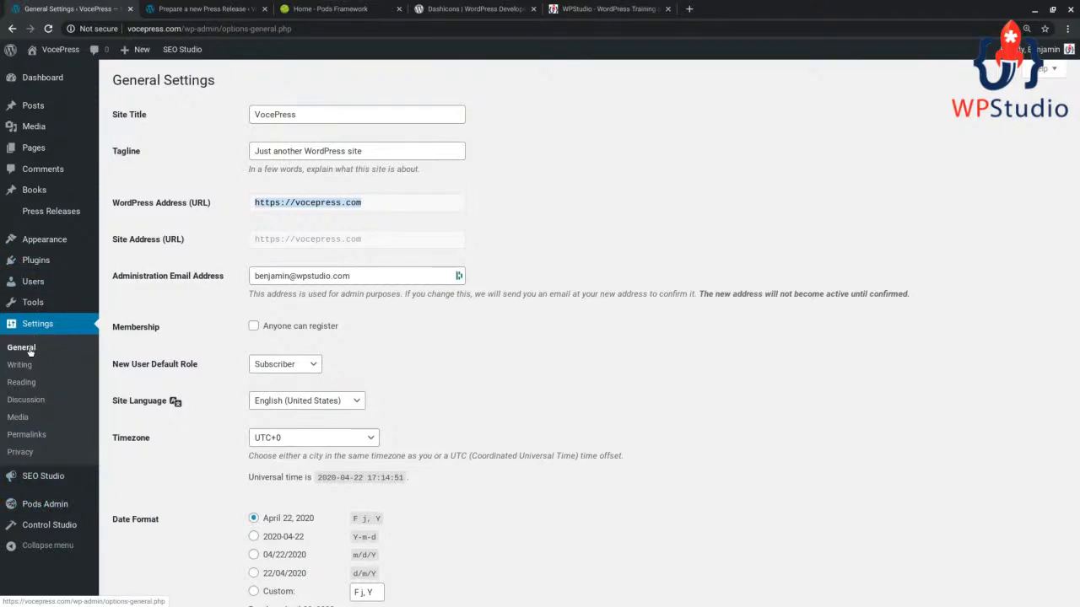
mouse_move(40, 252)
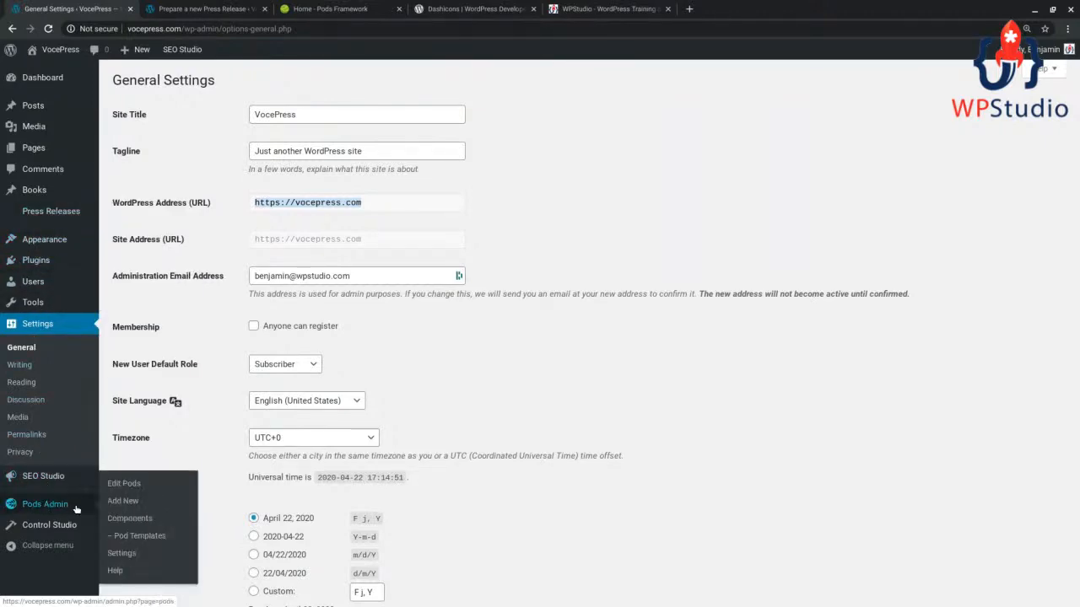
left_click(124, 483)
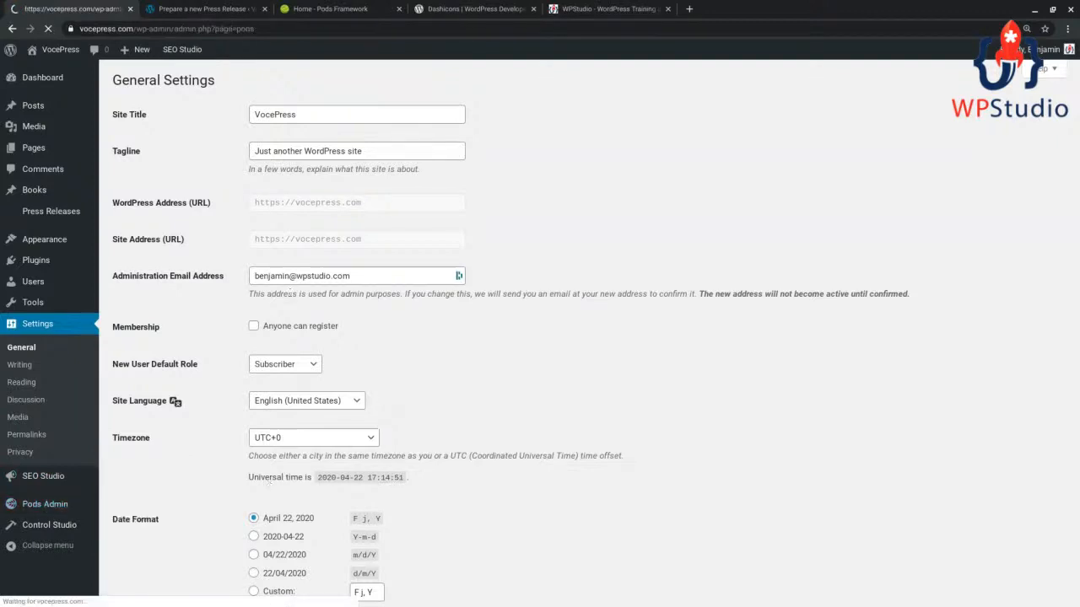
mouse_move(165, 221)
left_click(124, 227)
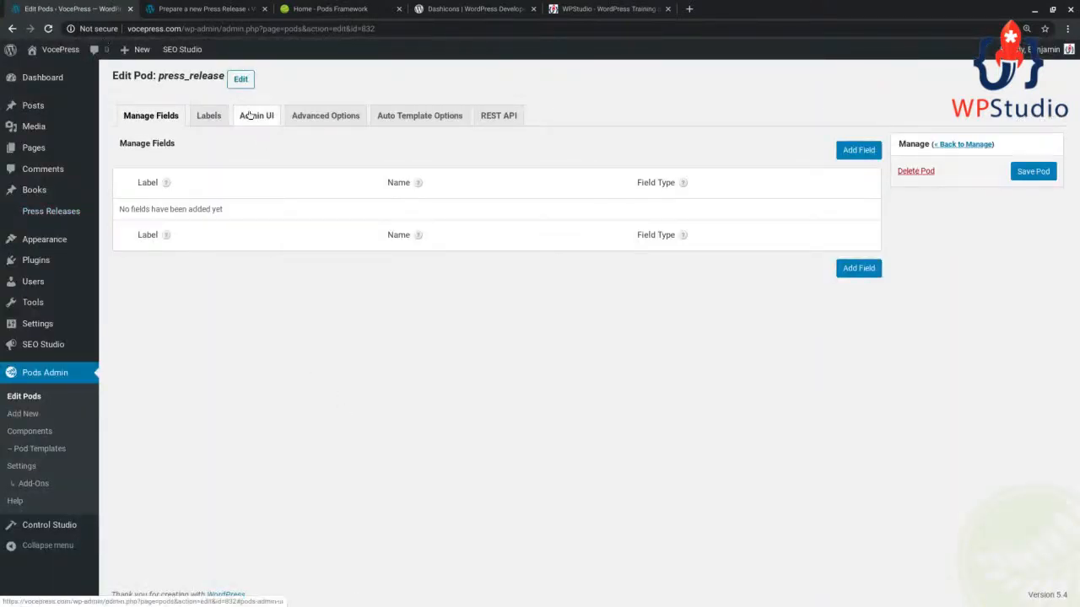
left_click(262, 119)
left_click(238, 346)
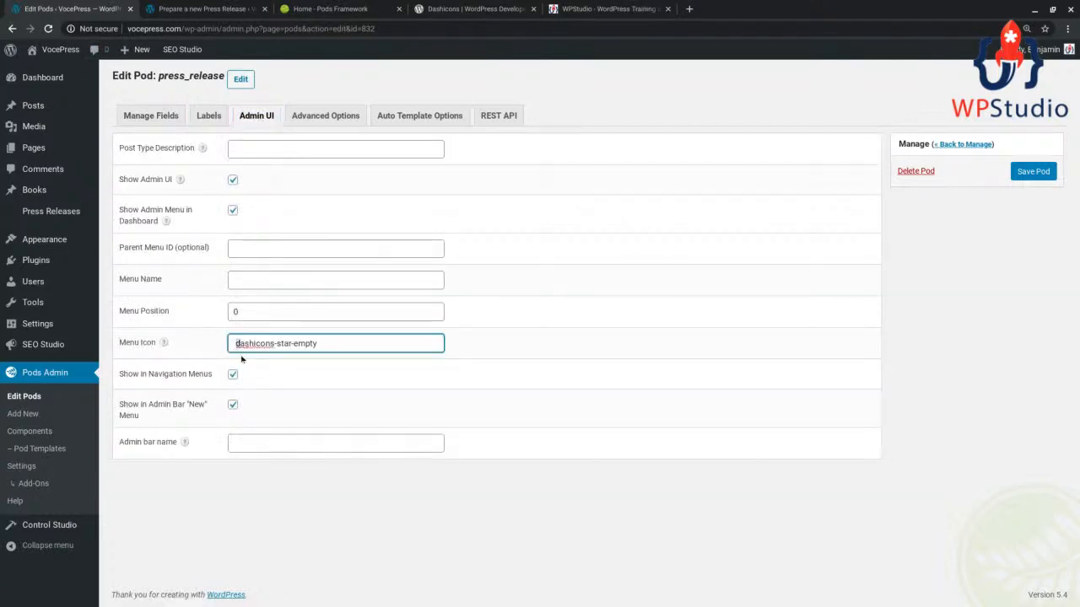
key("Left")
key("BackSpace")
left_click(1032, 171)
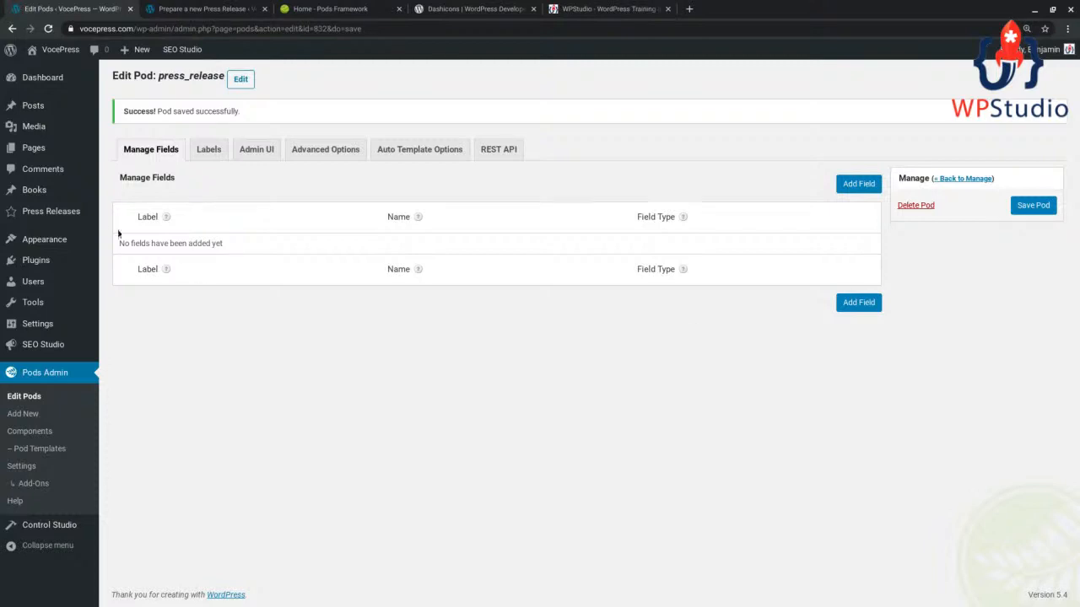
Set the press_release pod's menu position to 100, save the pod and check where Press Releases sits in the admin menu
mouse_move(97, 224)
left_click(267, 150)
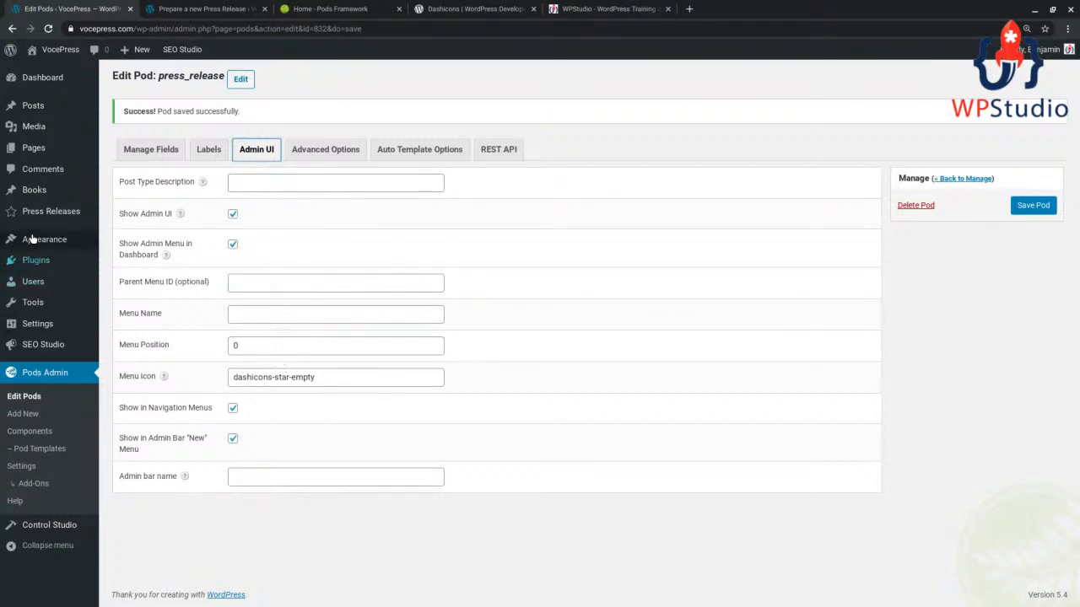
left_click(256, 347)
mouse_move(51, 56)
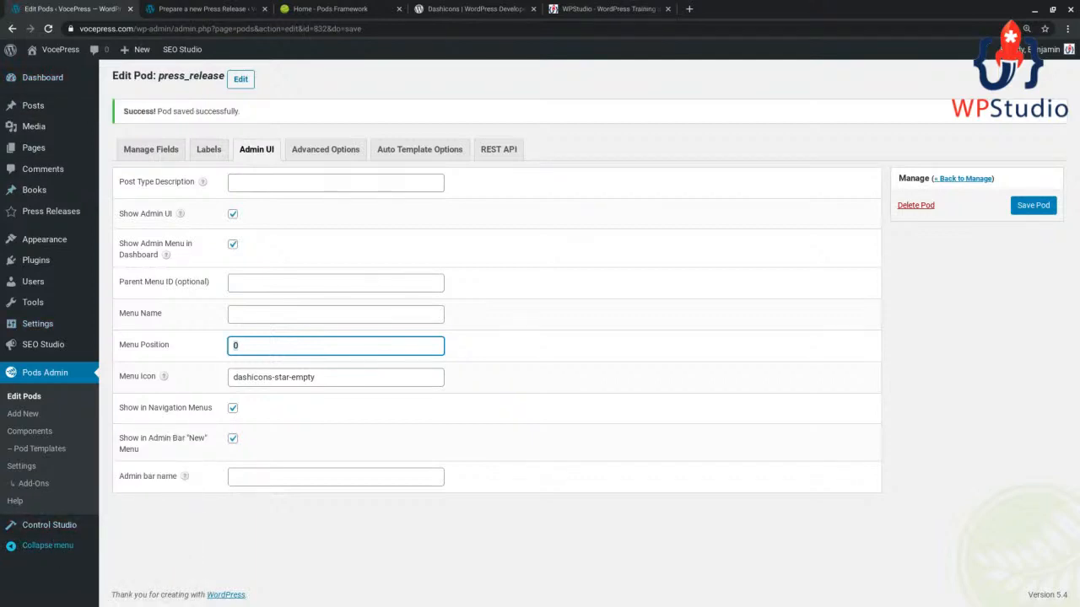
mouse_move(38, 211)
type("100")
left_click(1033, 205)
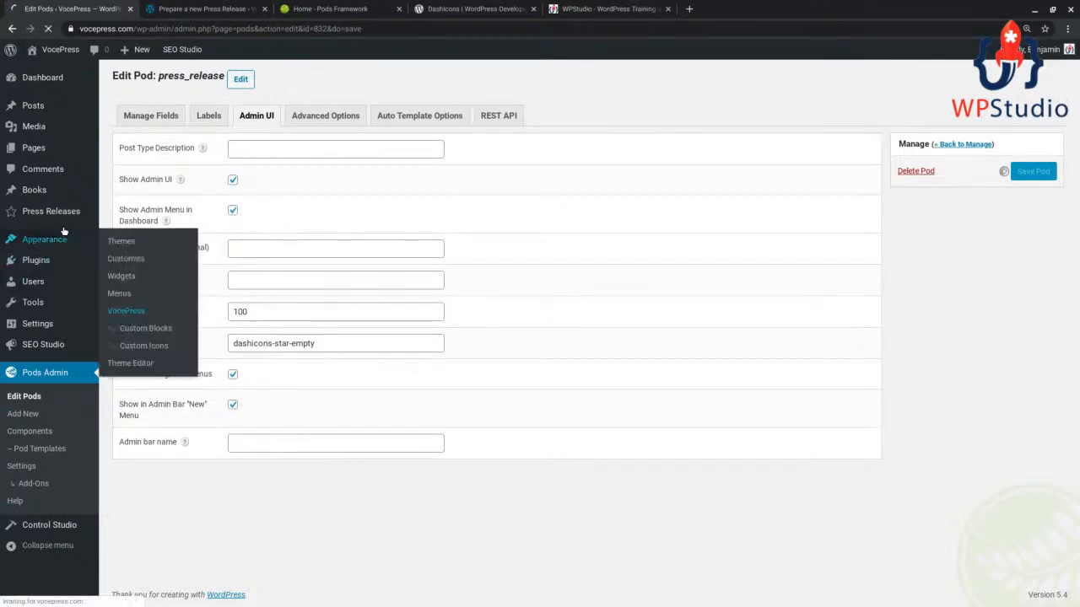
mouse_move(82, 216)
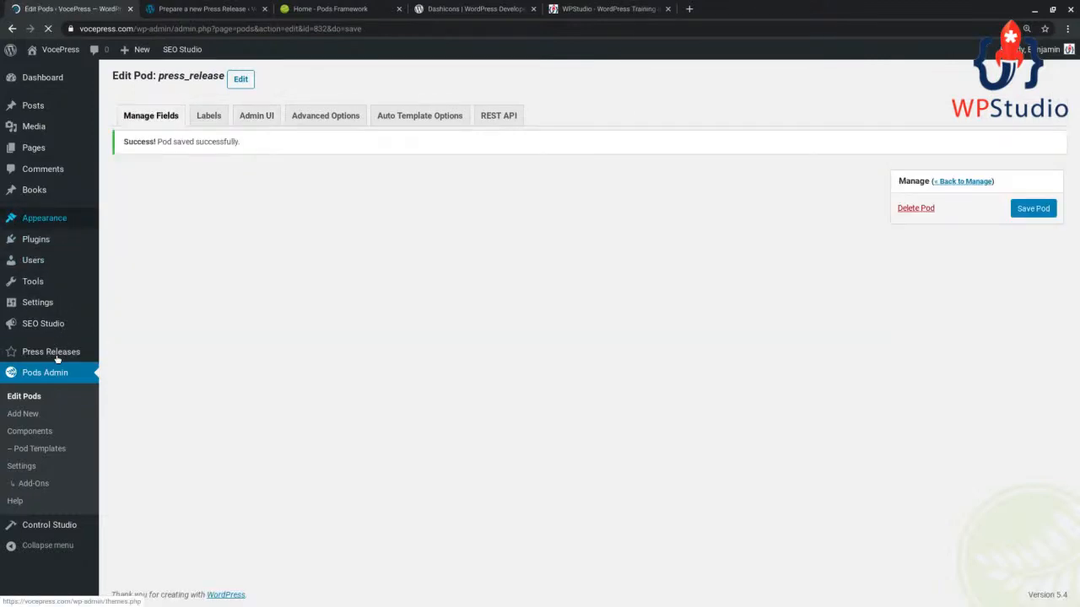
mouse_move(57, 355)
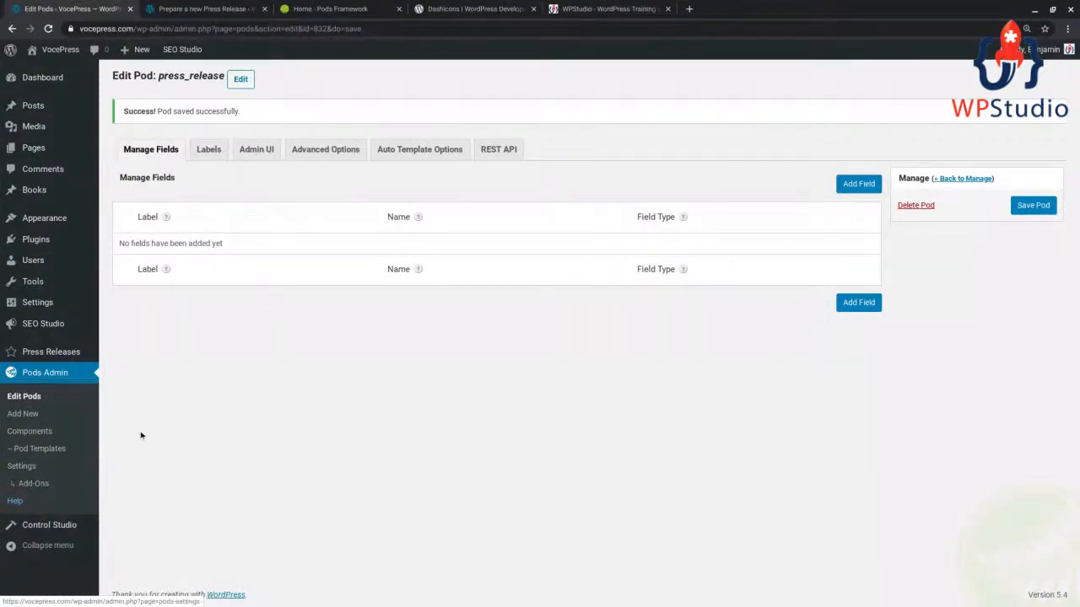
Review the press_release pod's Advanced Options, including the archive page, rewrite, supported features and built-in taxonomies settings
left_click(257, 149)
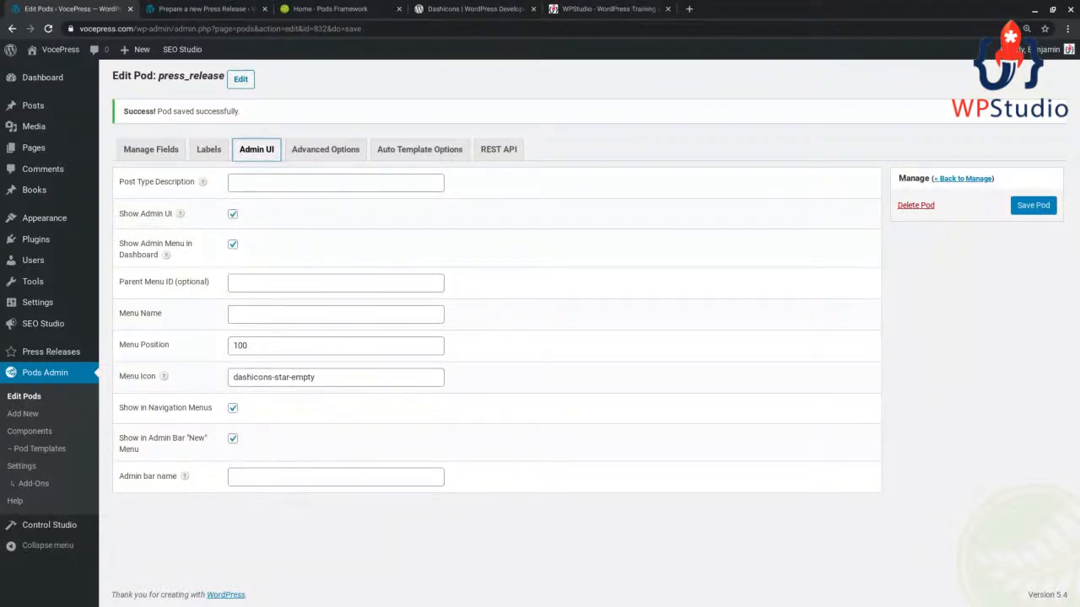
left_click(347, 153)
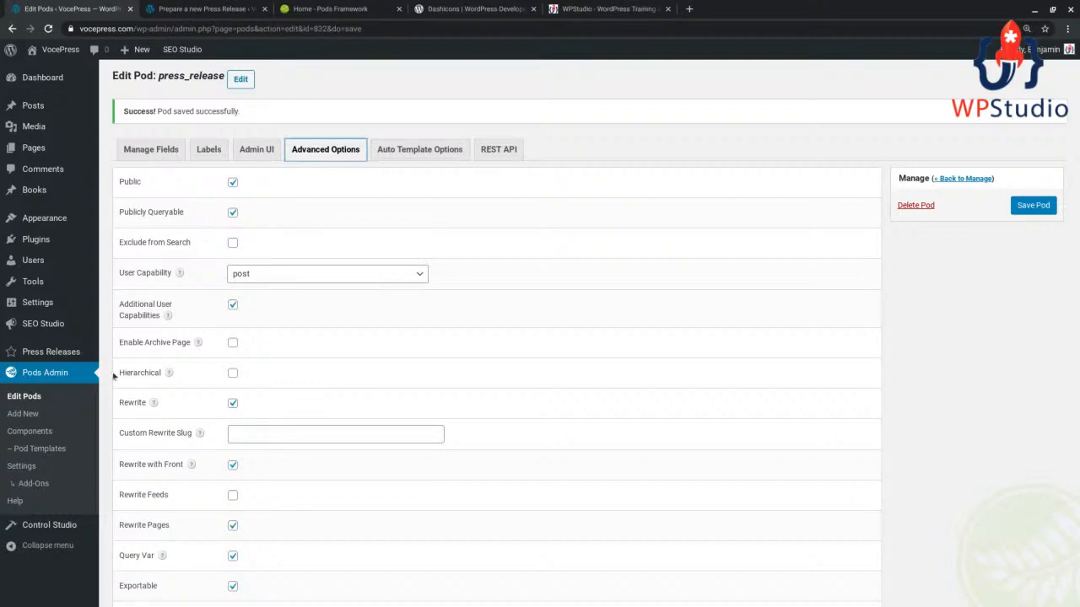
left_click_drag(123, 343, 183, 351)
scroll(265, 212, "down", 3)
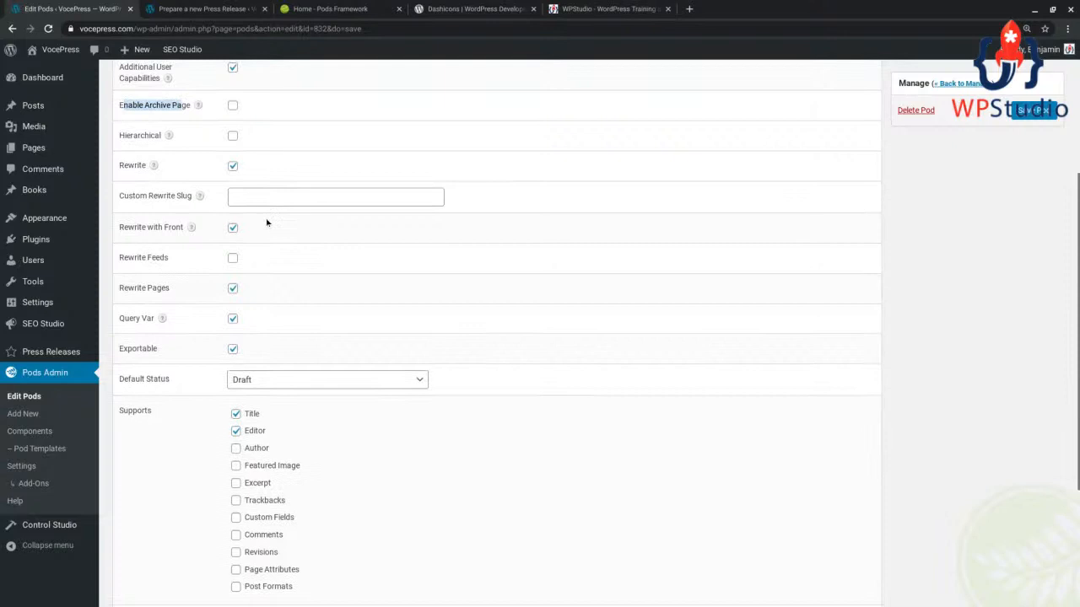
scroll(278, 237, "up", 2)
scroll(168, 171, "down", 1)
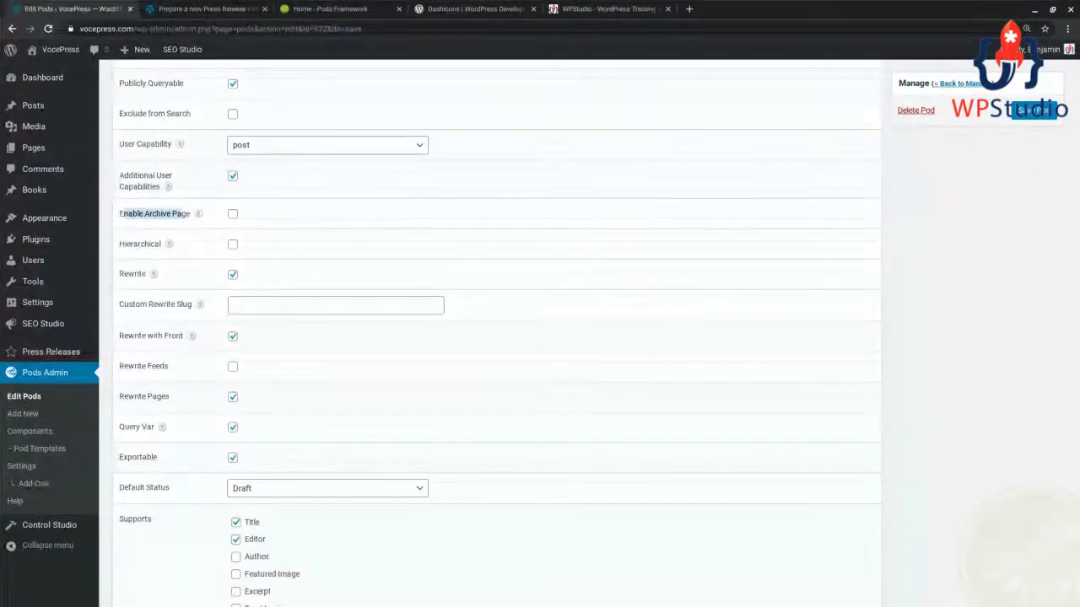
scroll(173, 385, "down", 1)
scroll(172, 384, "down", 5)
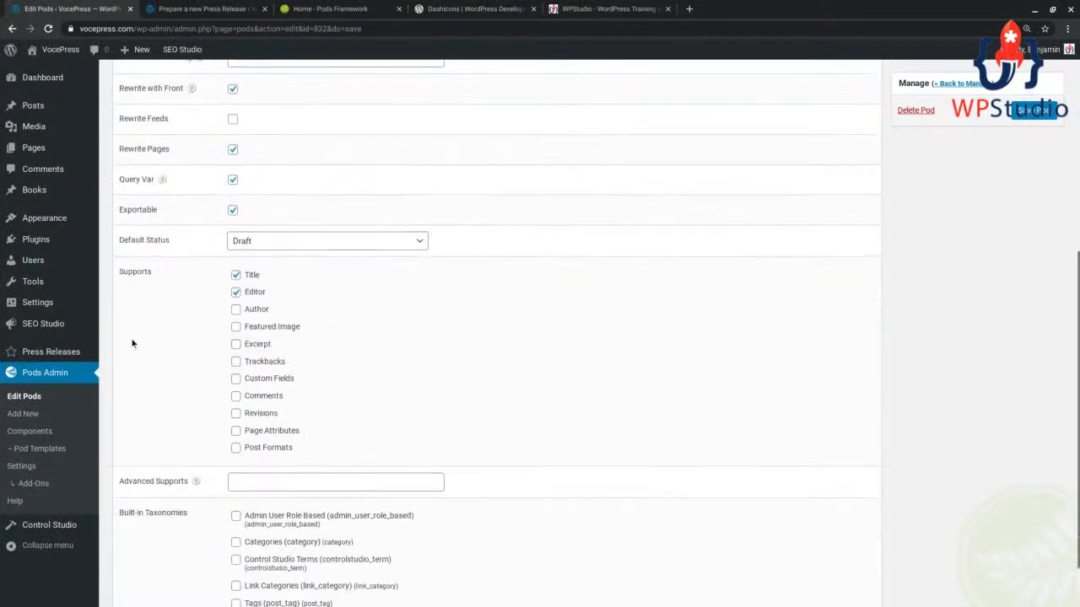
scroll(259, 279, "down", 1)
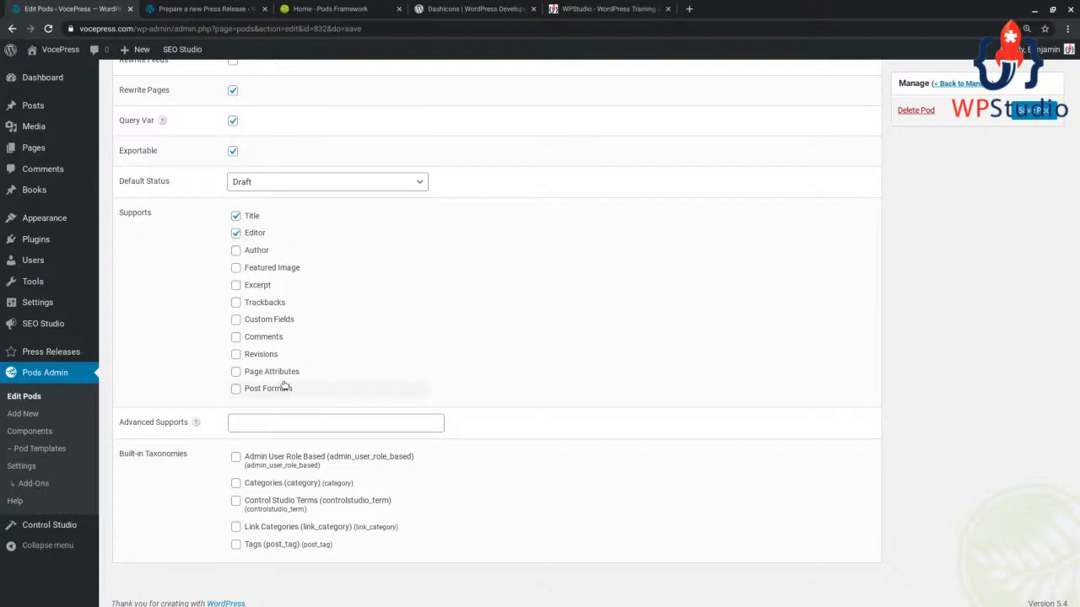
scroll(321, 371, "up", 5)
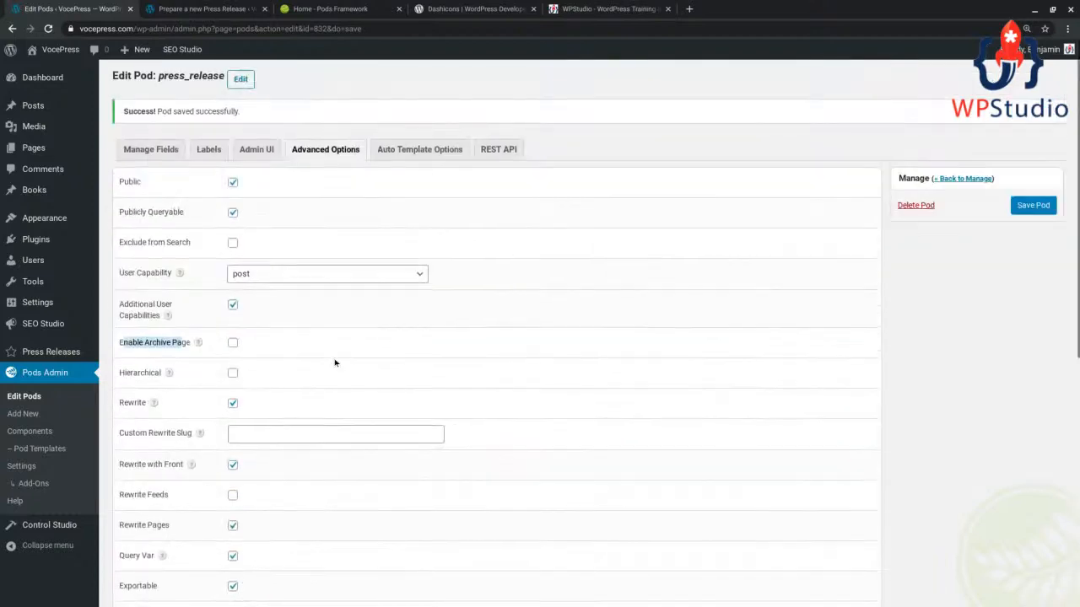
Save the press_release pod and return to the list of managed pods
left_click(1036, 205)
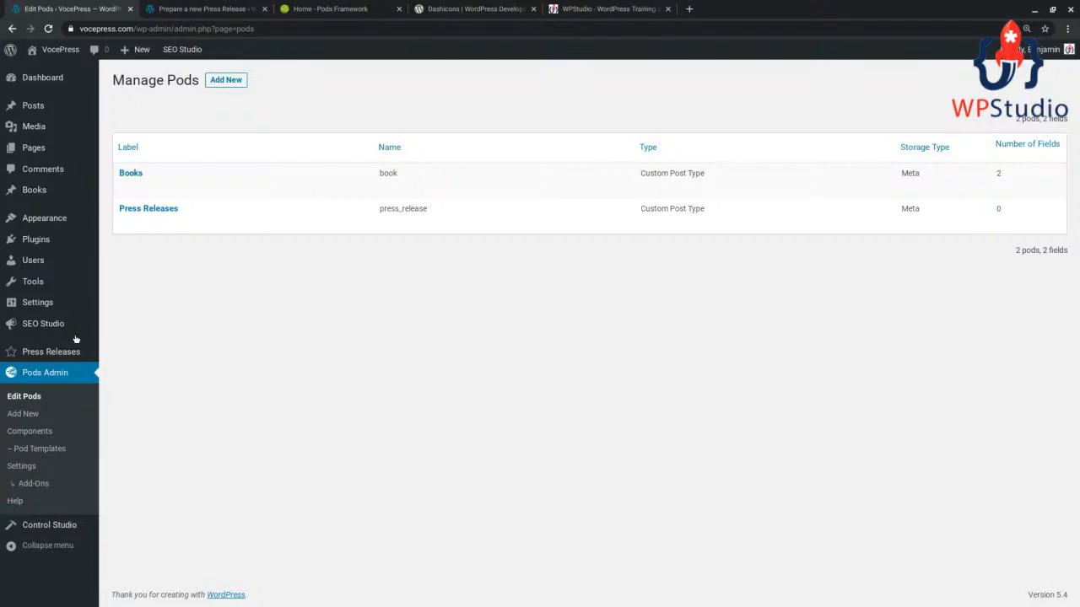
mouse_move(166, 200)
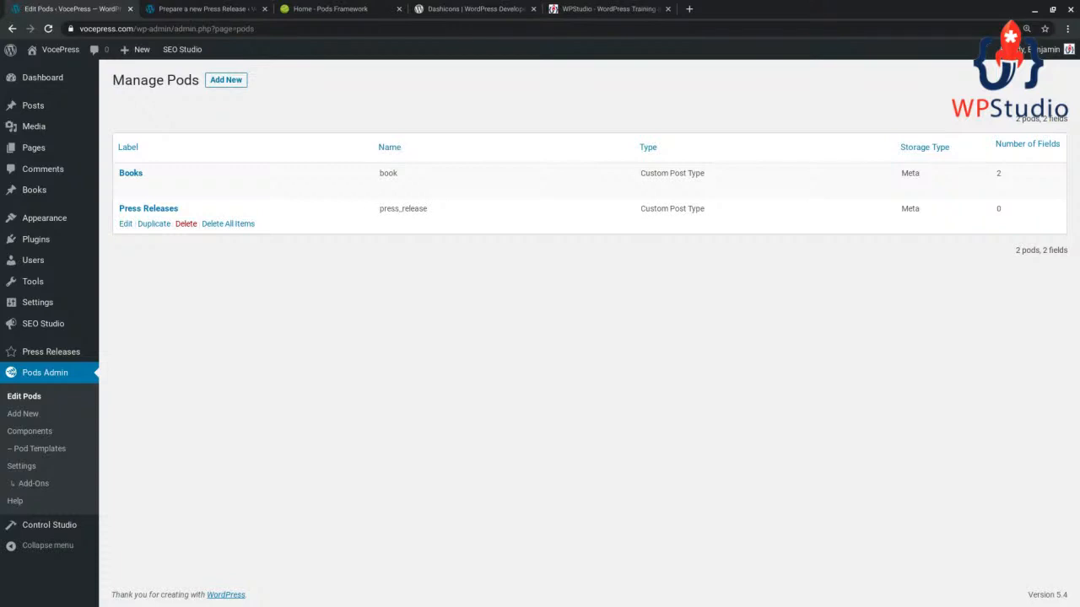
mouse_move(10, 49)
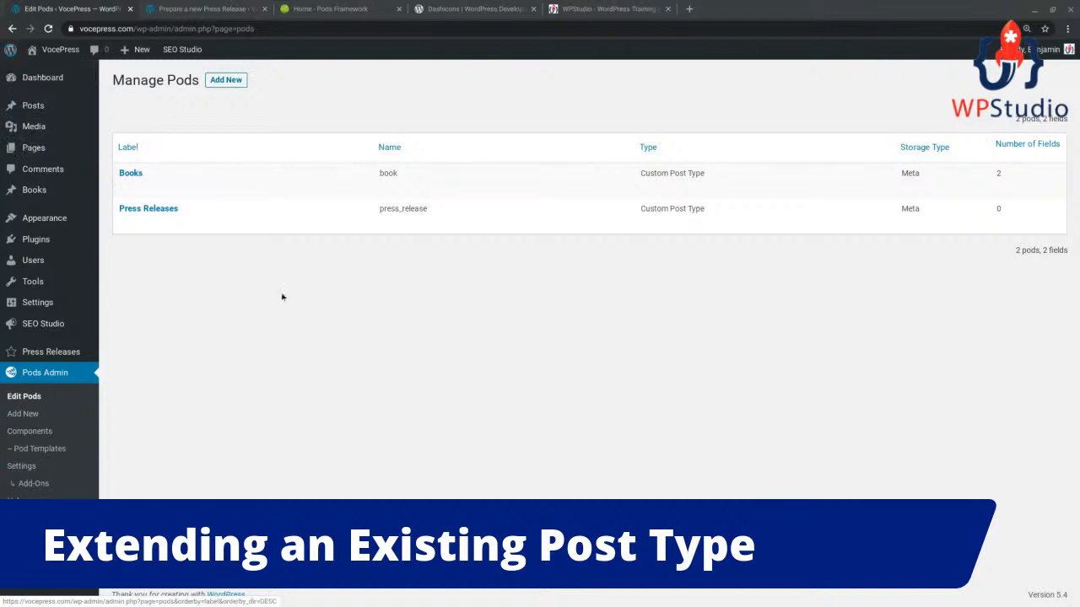
Add a new pod that extends the existing Posts post type, using the Post Types (Posts, Pages, etc..) content type
left_click(237, 81)
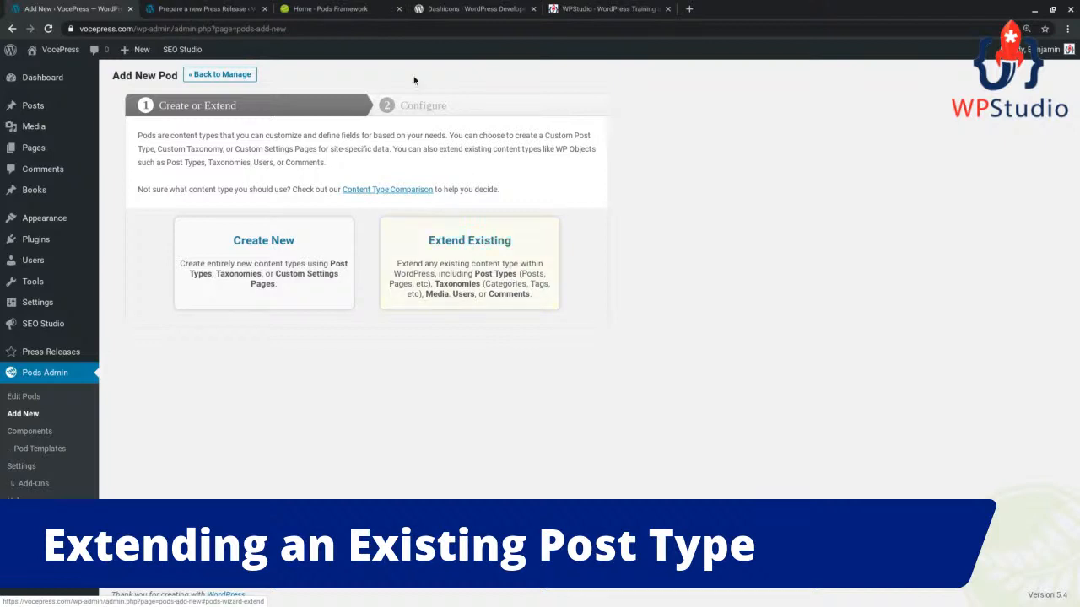
mouse_move(51, 190)
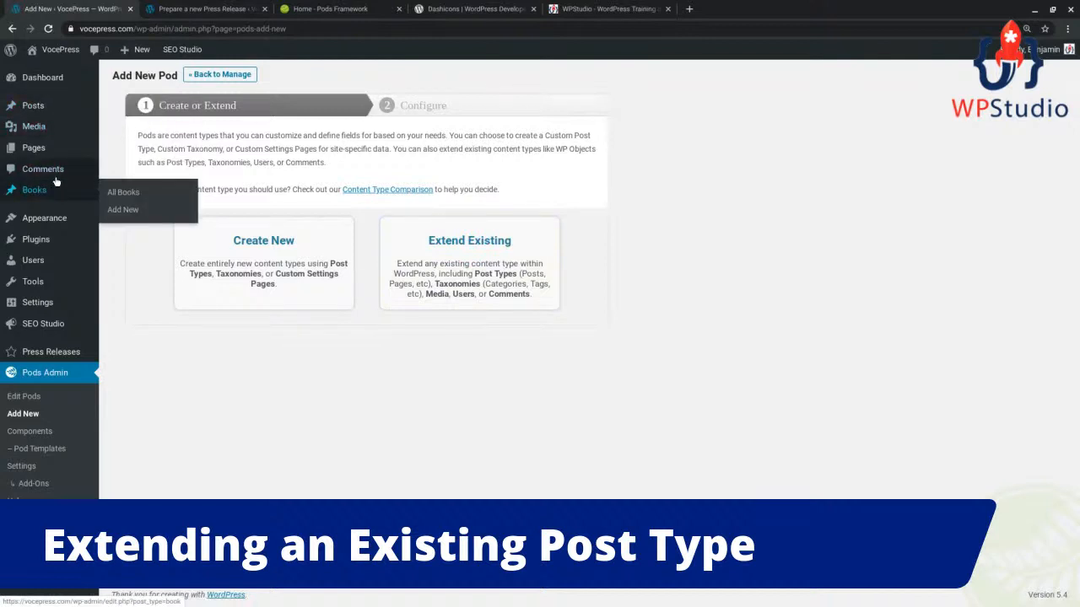
mouse_move(58, 143)
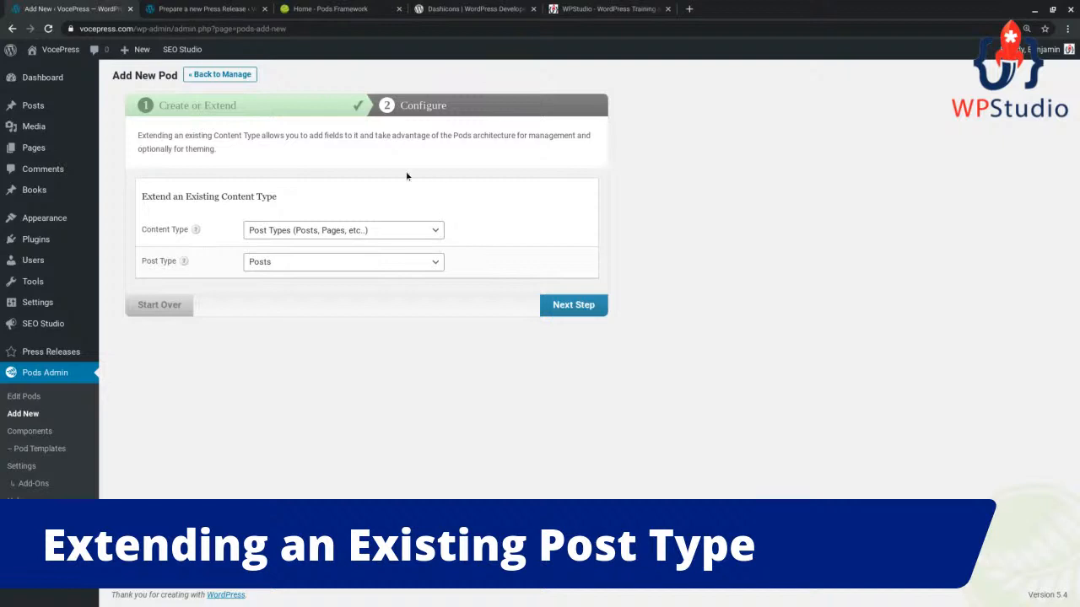
left_click(401, 239)
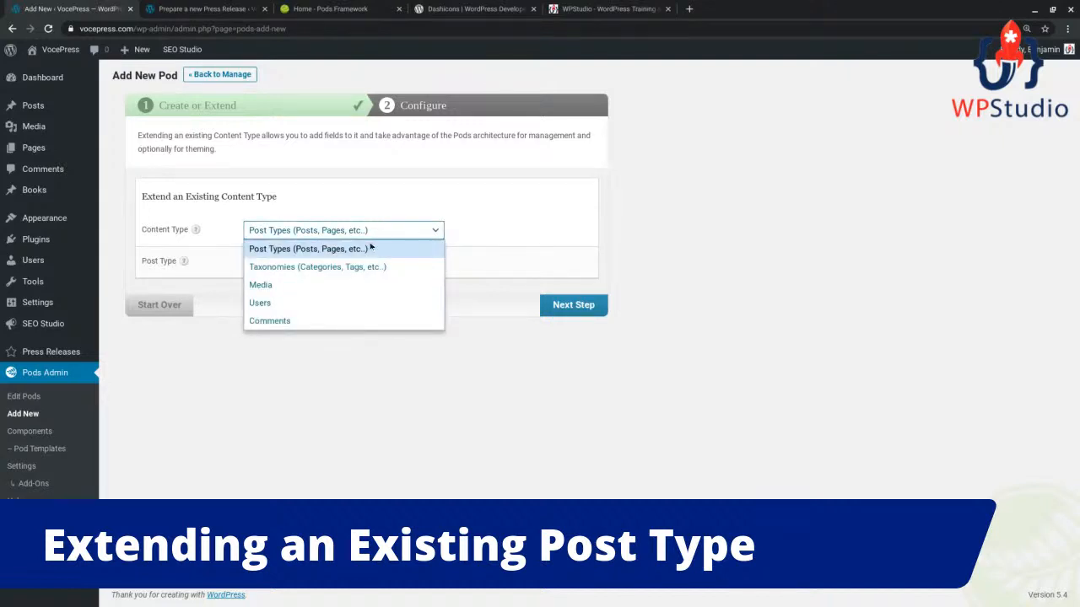
left_click(362, 249)
left_click(313, 268)
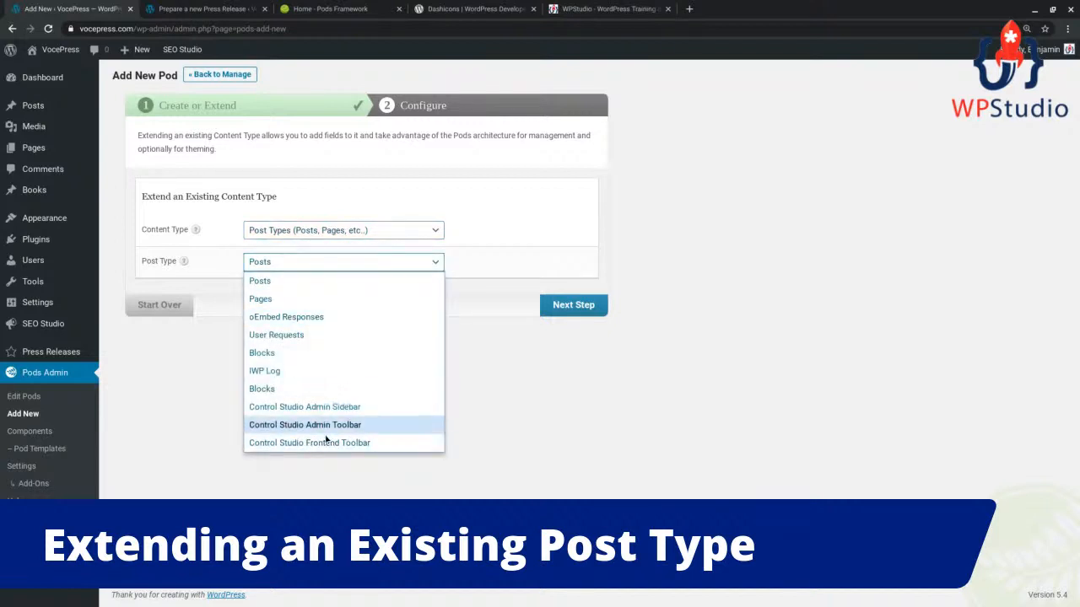
left_click(302, 288)
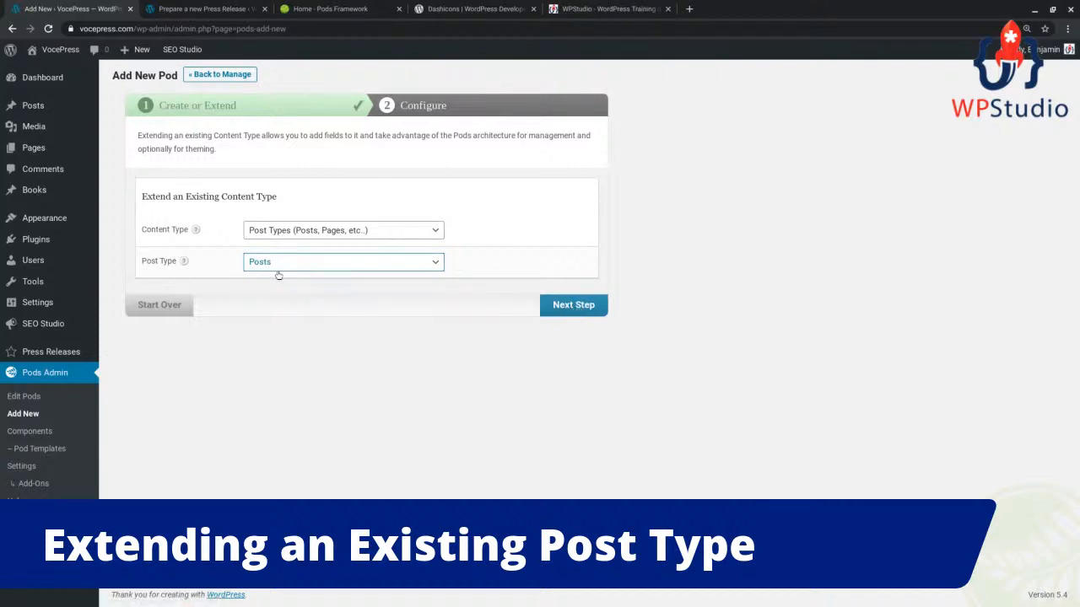
left_click(561, 305)
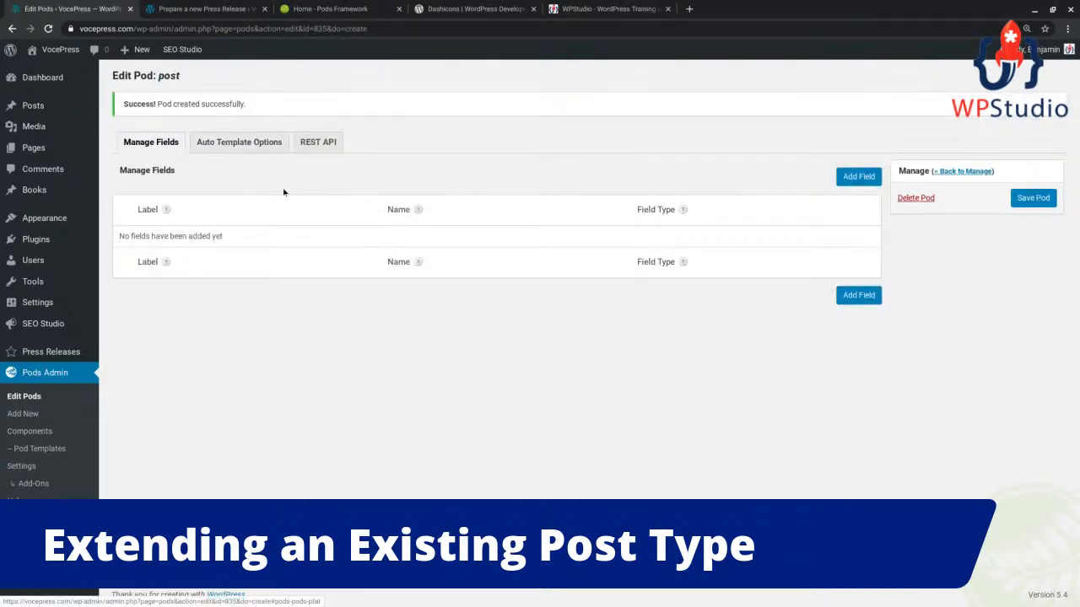
Open a blank new field form in the post pod and close the browser tab for preparing a new press release
mouse_move(46, 109)
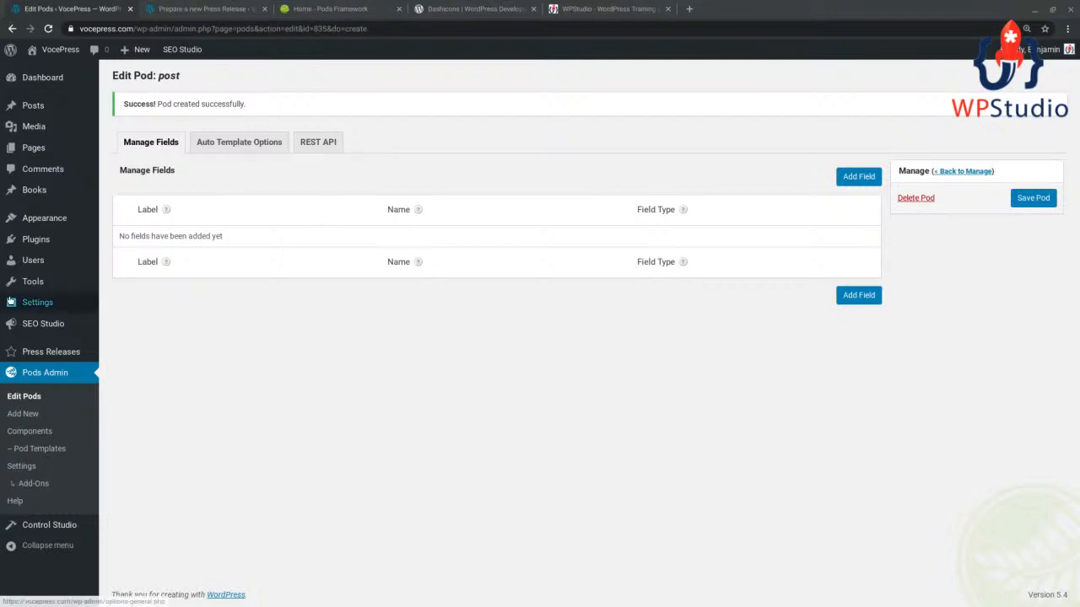
mouse_move(10, 301)
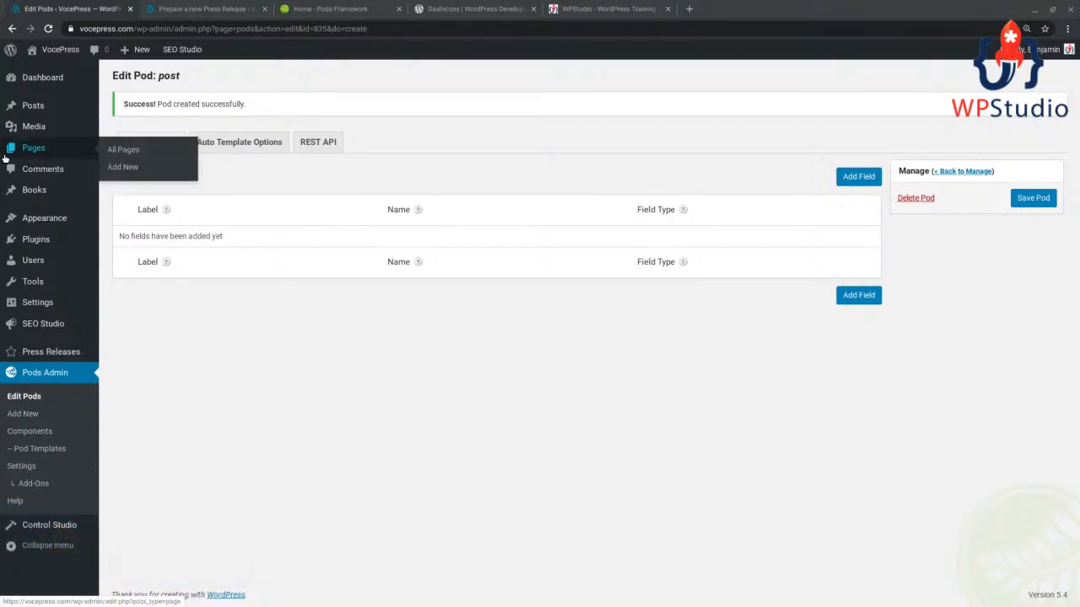
left_click(858, 177)
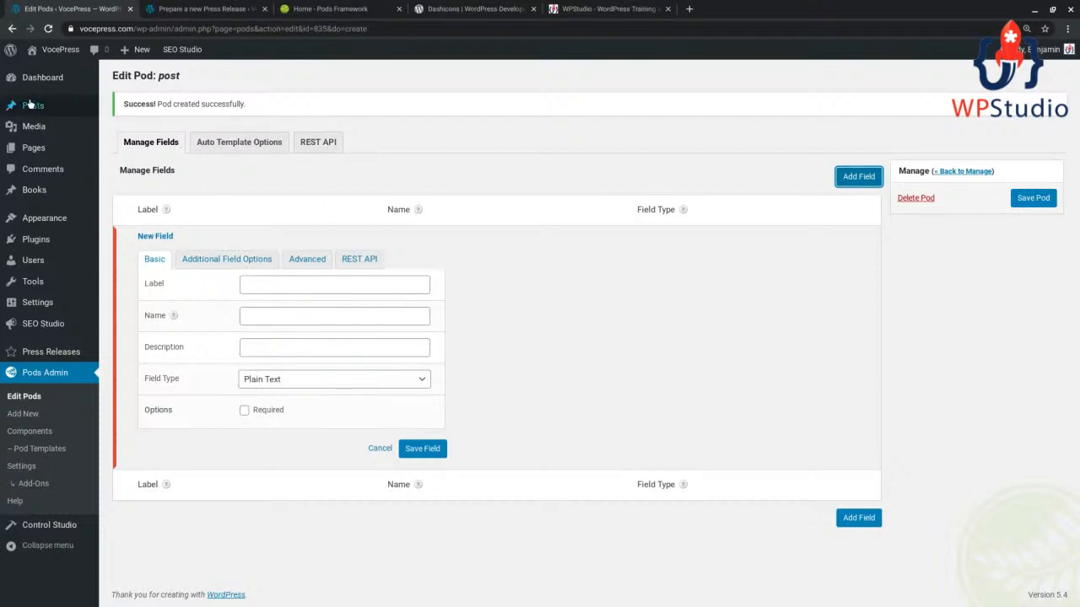
mouse_move(29, 105)
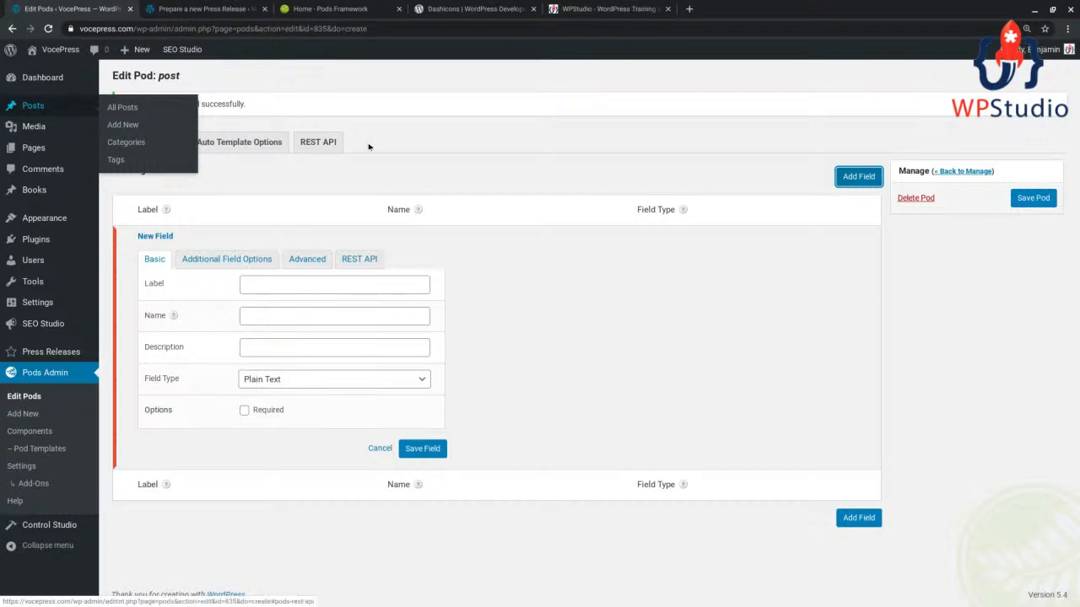
left_click(264, 9)
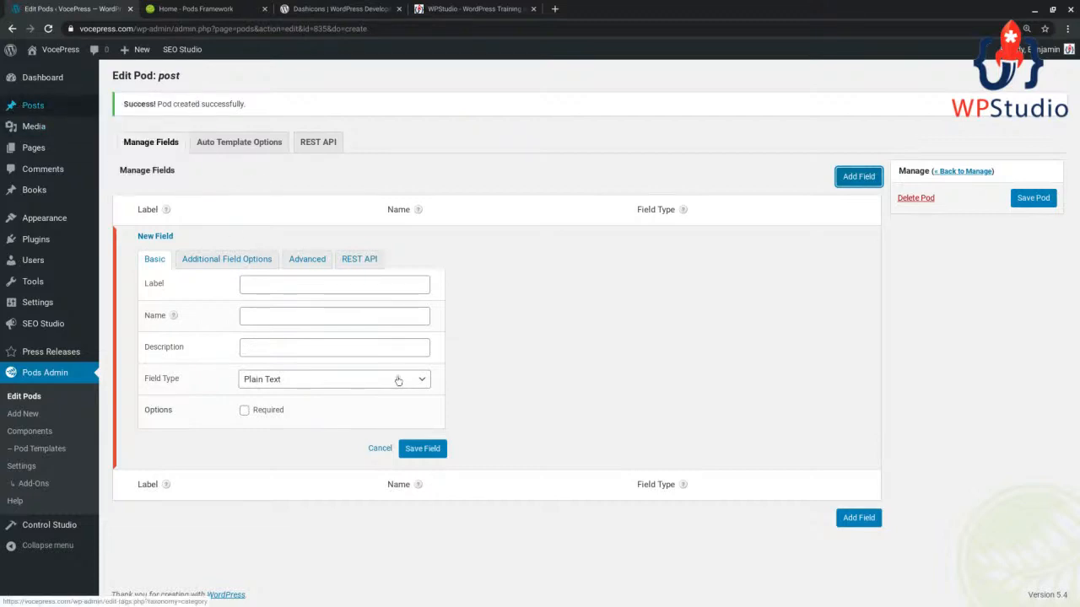
Label the new field "How are you feeling today?", accept the generated name and keep the Plain Text field type
left_click(259, 284)
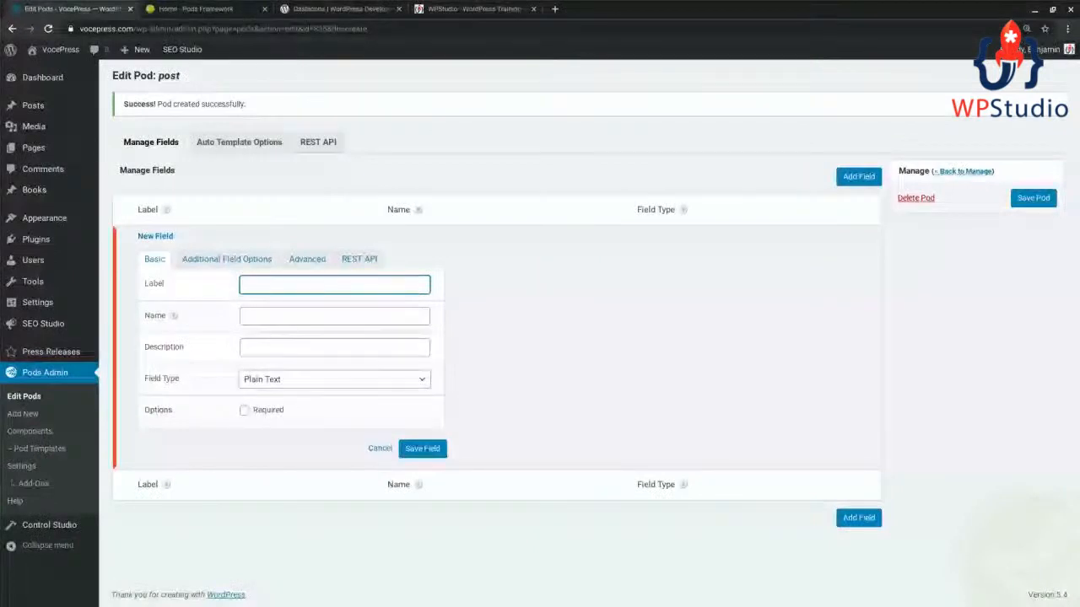
type("How are you feeling today?")
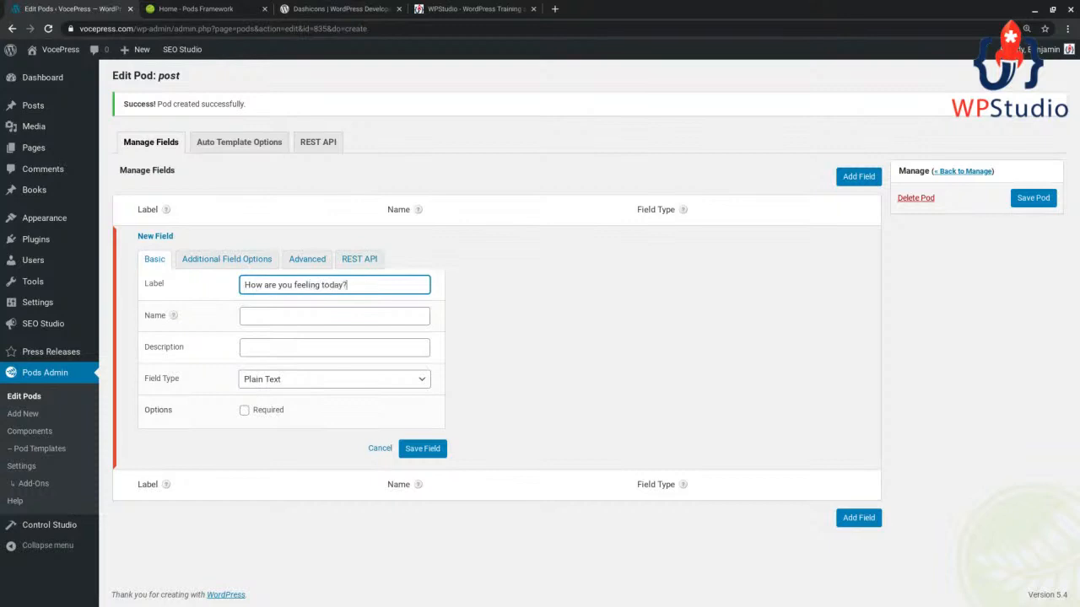
key("Tab")
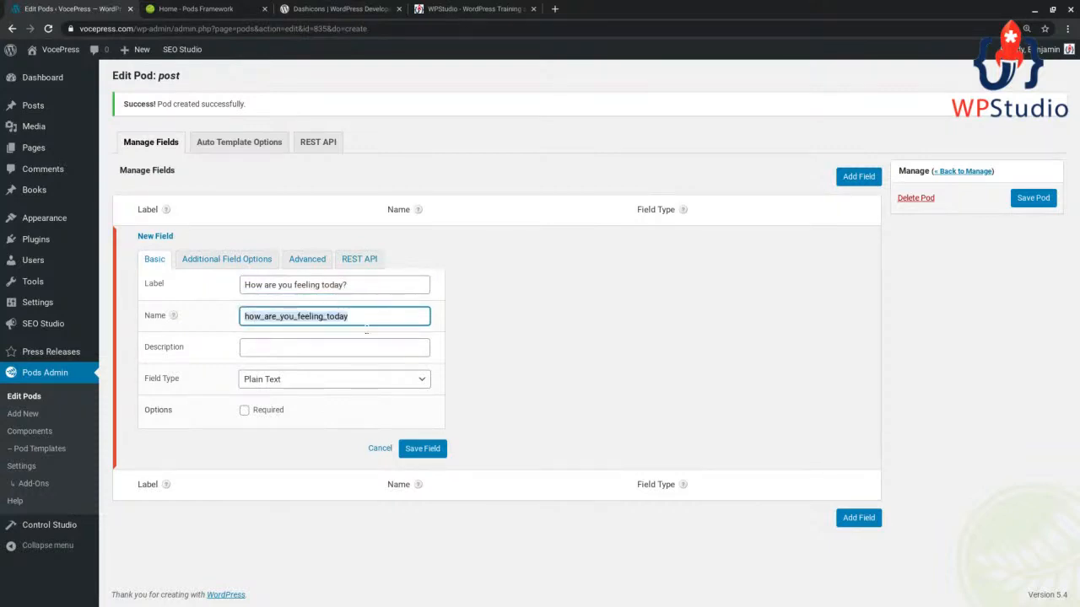
left_click(334, 385)
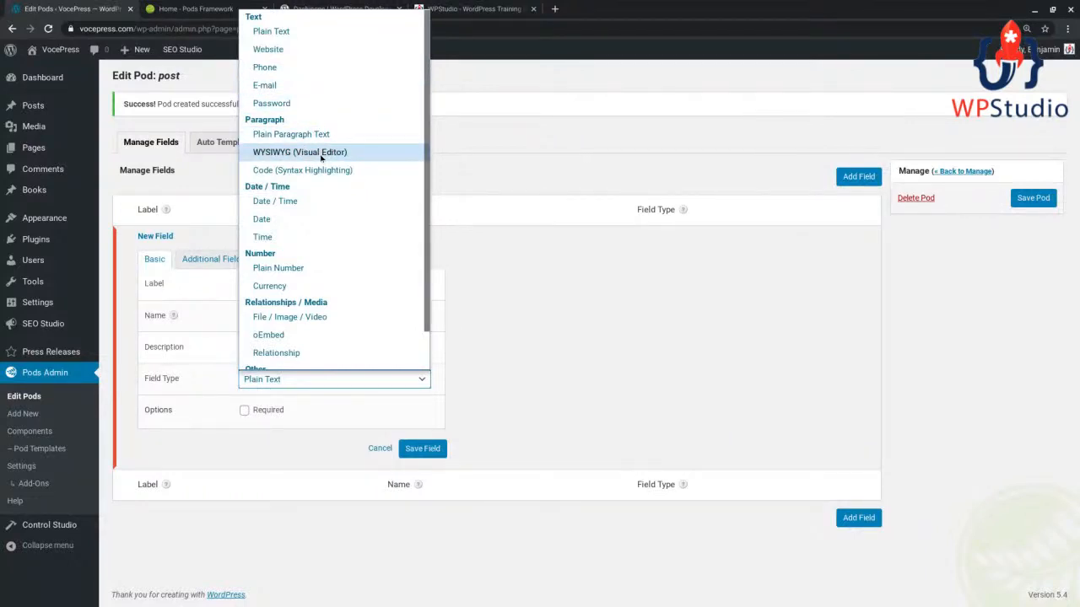
scroll(325, 168, "down", 1)
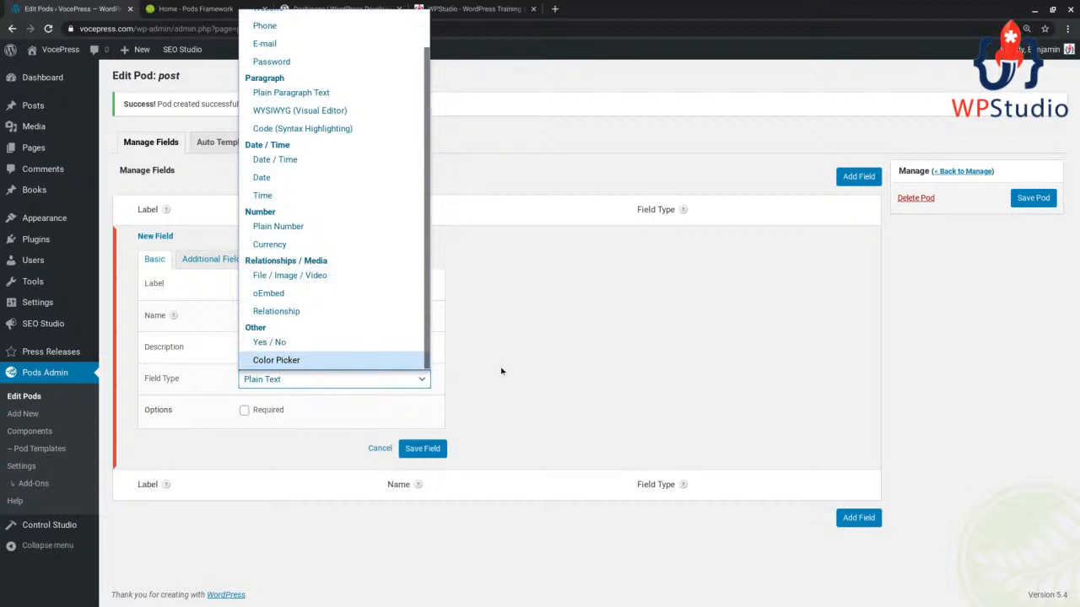
left_click(538, 370)
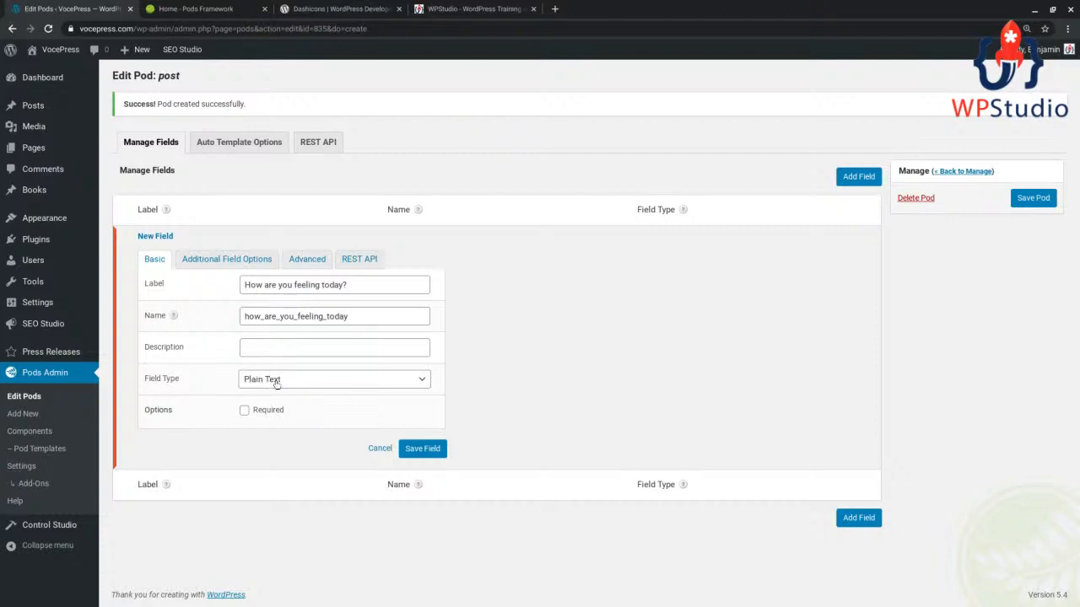
Set the field's maximum length to 100, look through its advanced options and save the field
left_click(233, 259)
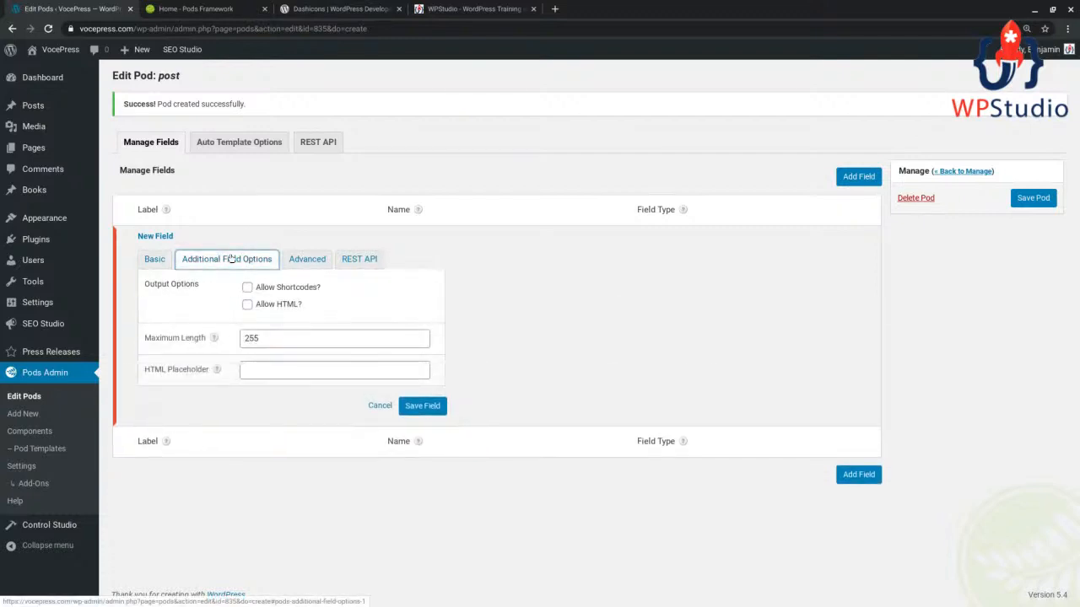
left_click(202, 340)
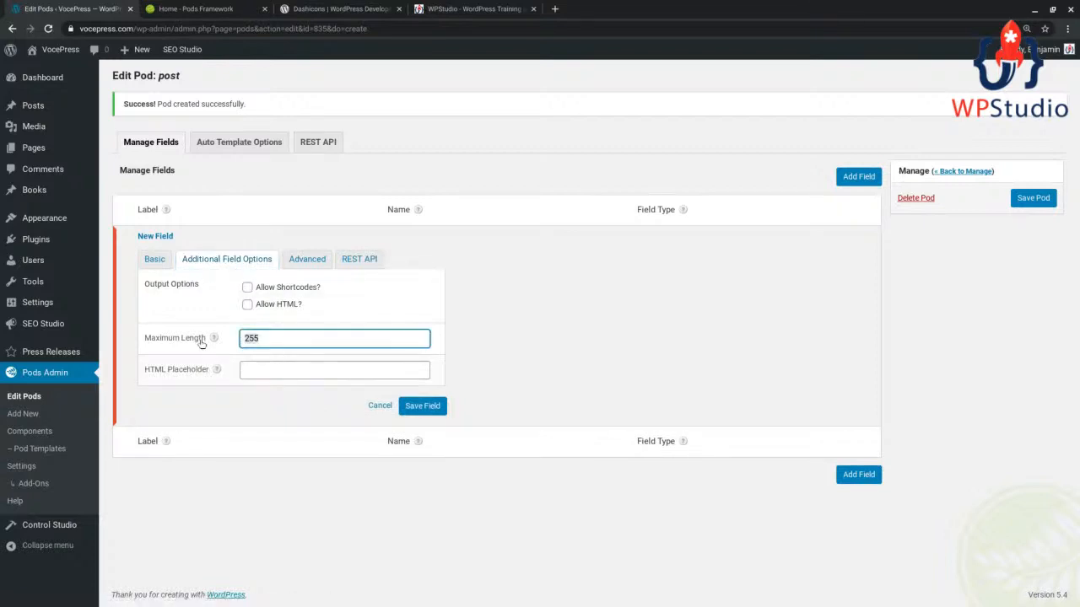
type("100")
left_click(309, 260)
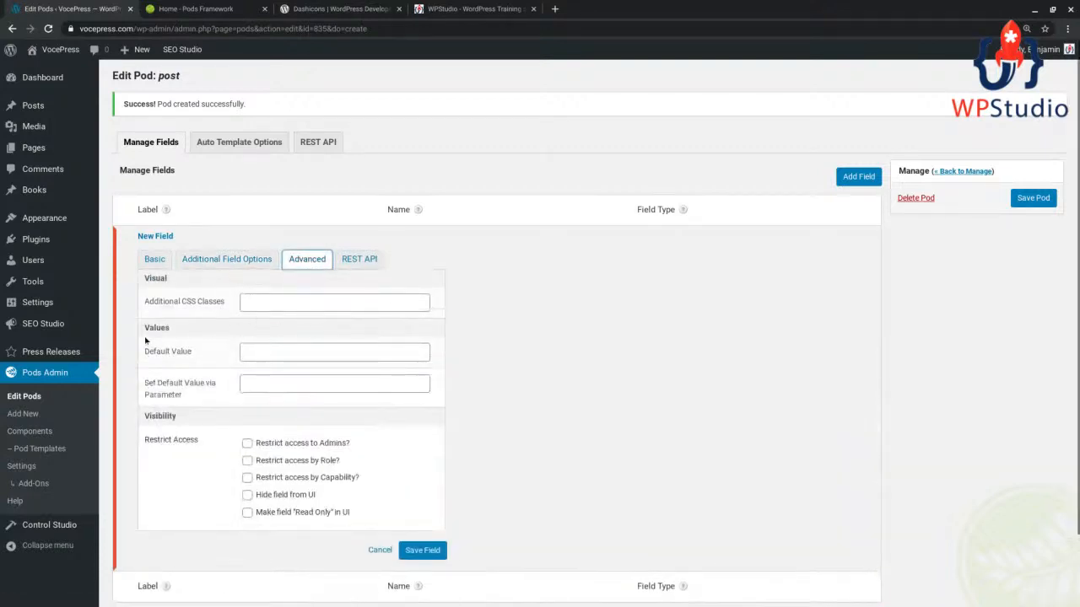
scroll(195, 406, "down", 1)
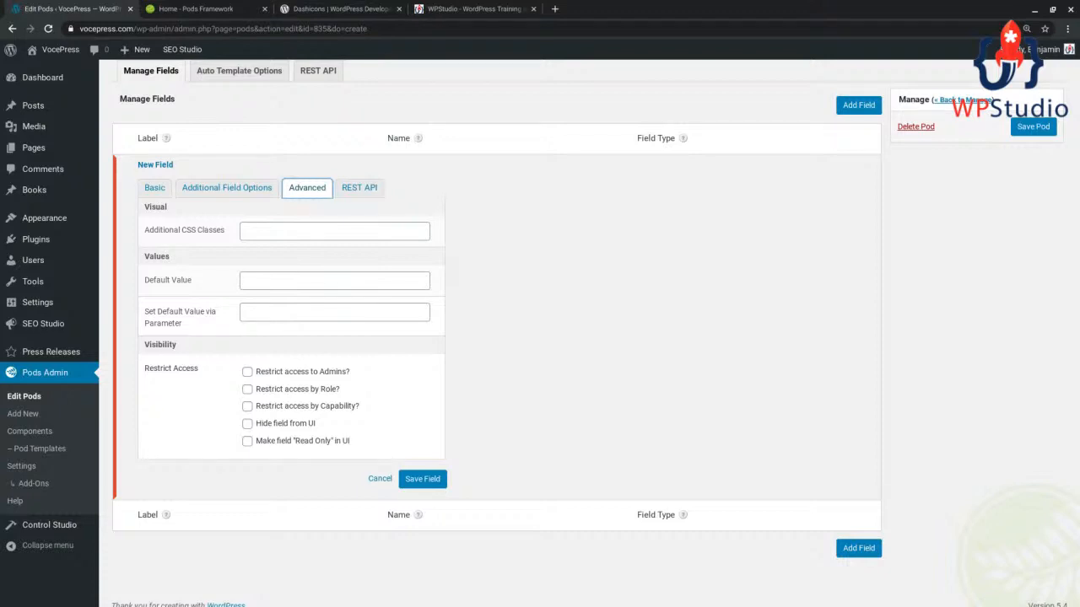
left_click(149, 187)
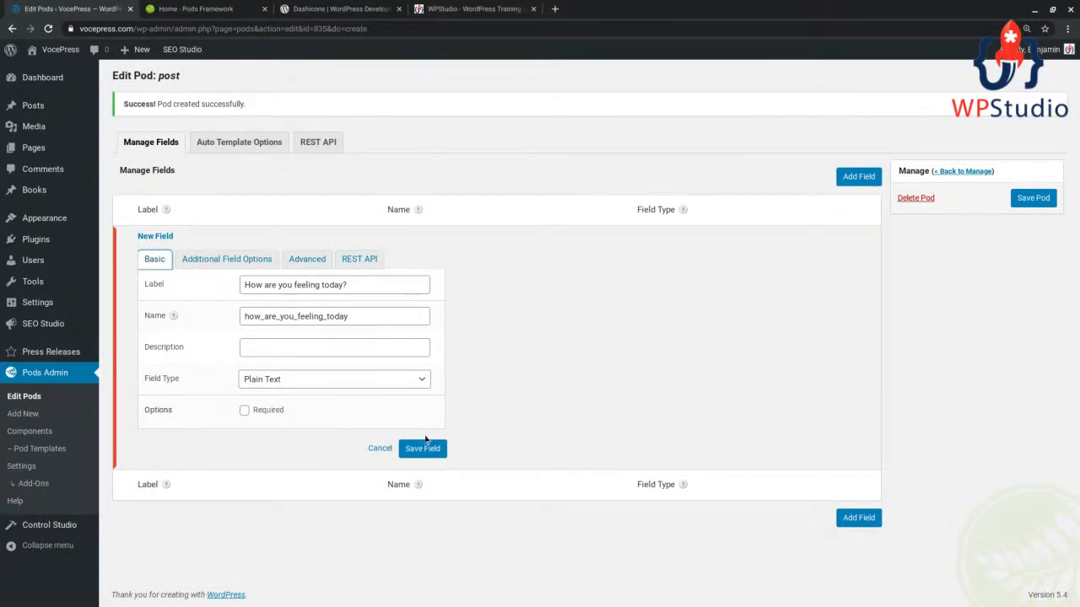
left_click(421, 450)
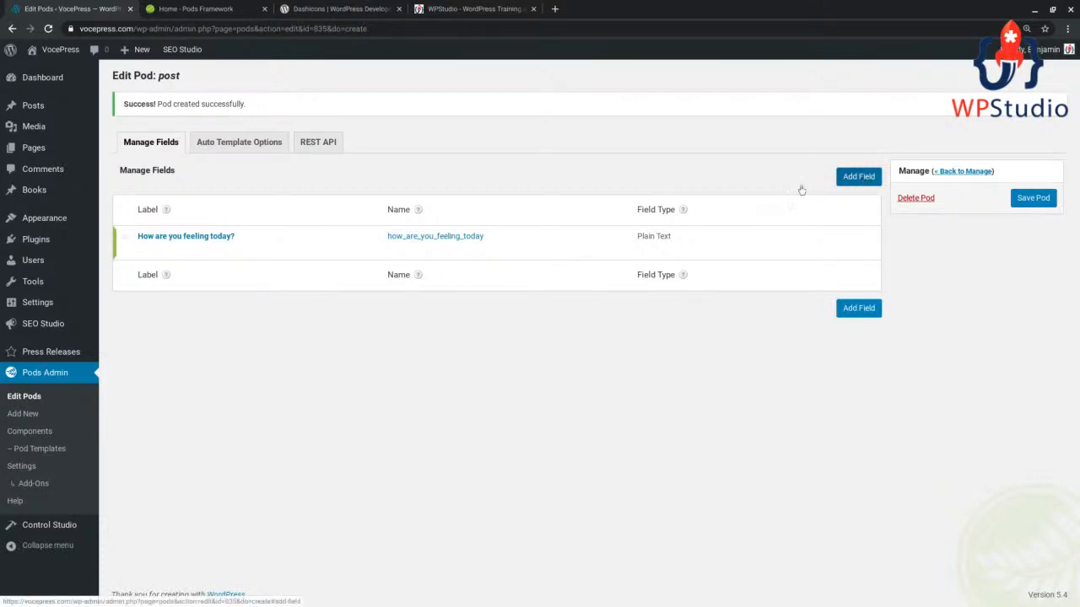
Add a second field labelled "What time of day?" to the post pod and set its field type to Relationship
left_click(864, 179)
left_click(261, 305)
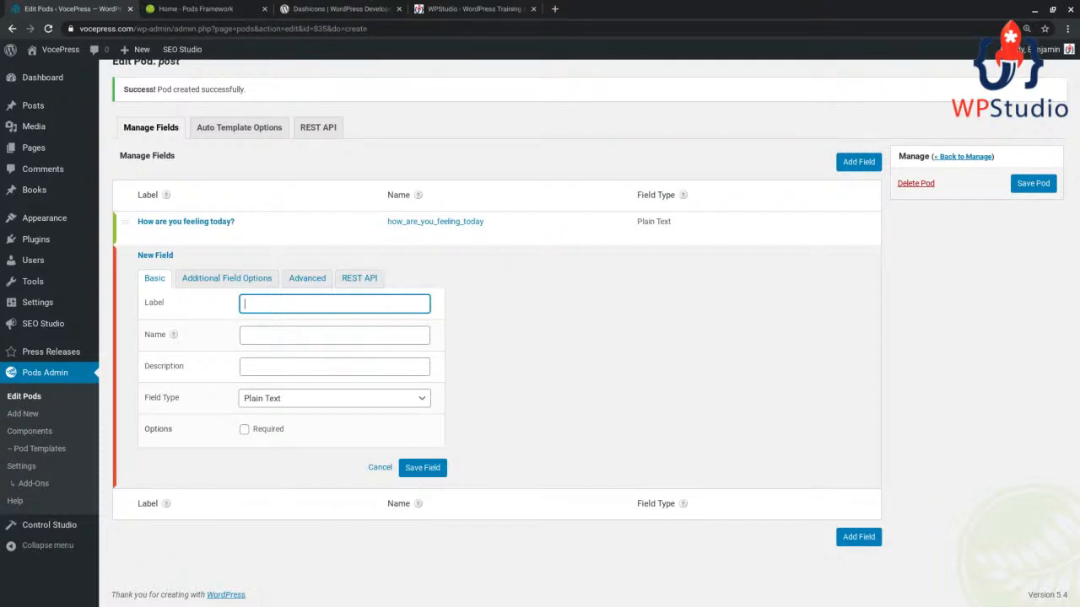
type("What time of day?")
key("Tab")
left_click(300, 400)
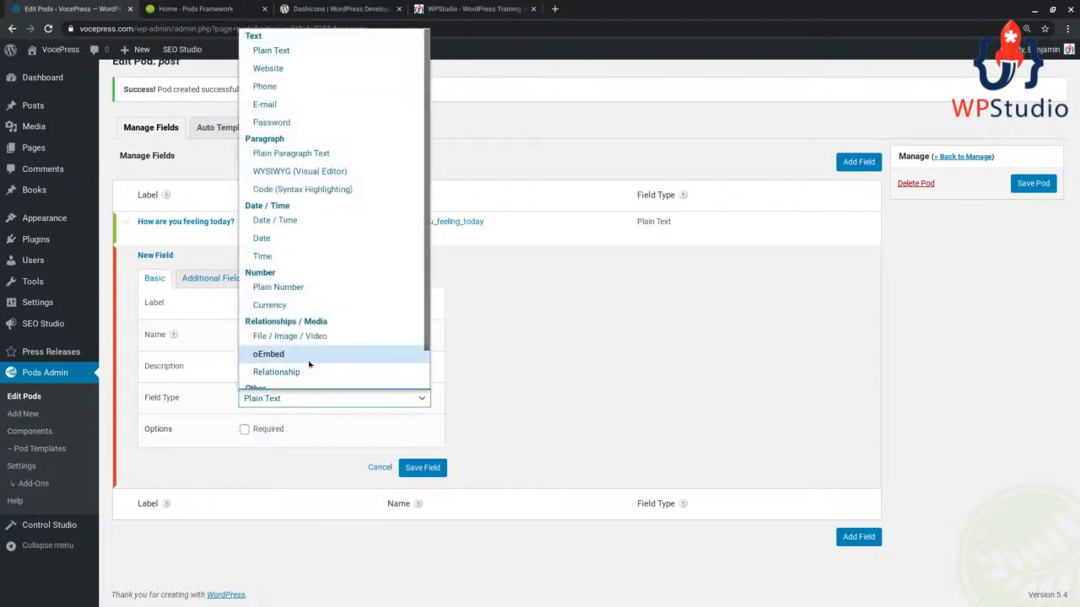
scroll(309, 364, "down", 1)
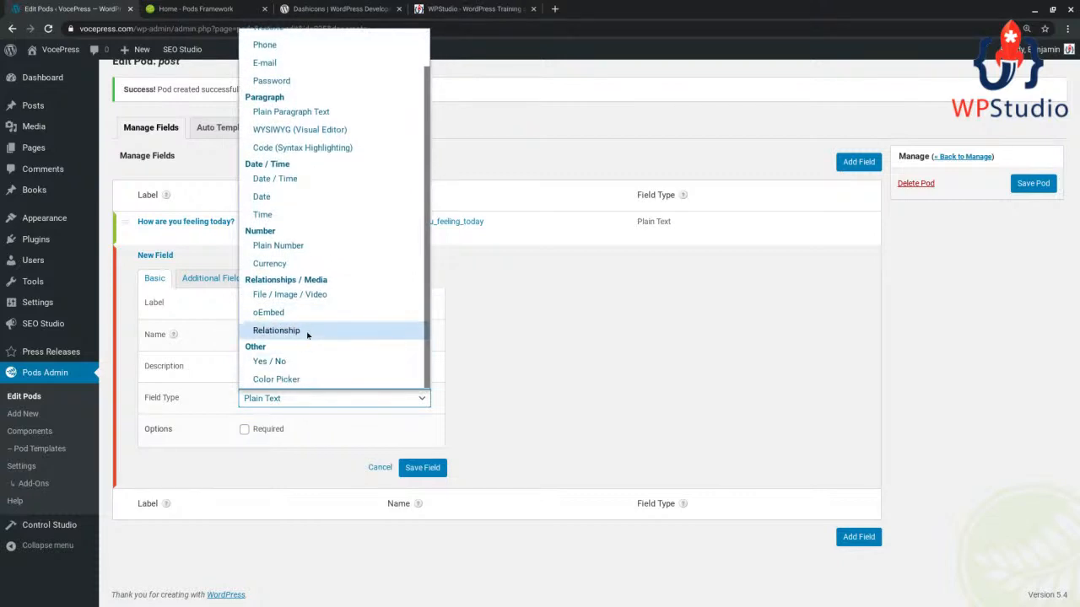
left_click(276, 330)
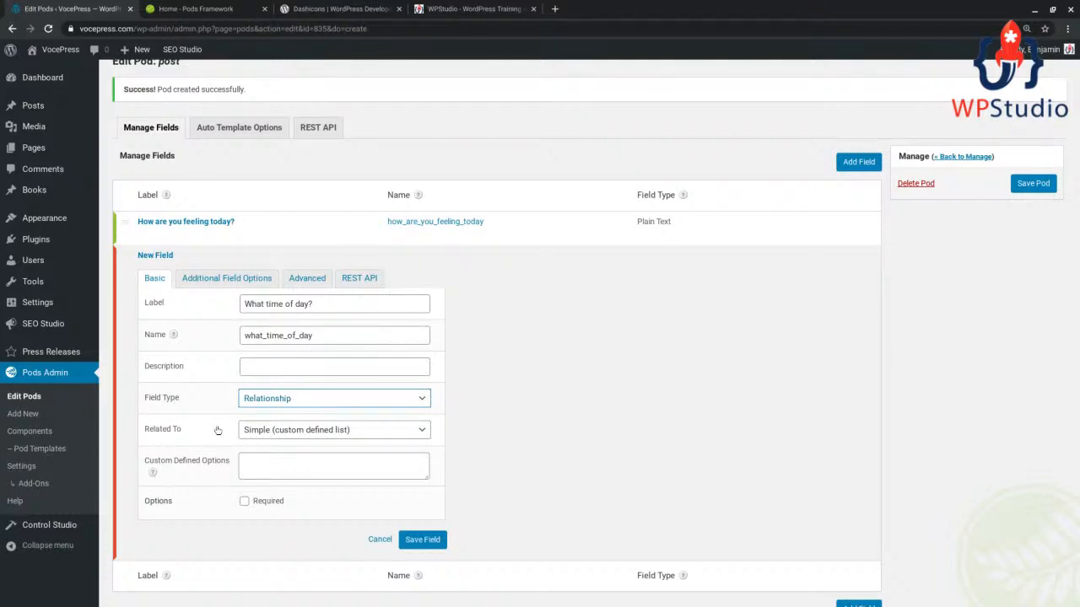
Define Morning, Afternoon, Evening and Night as the simple custom list's options, then save the field and the pod
left_click(312, 433)
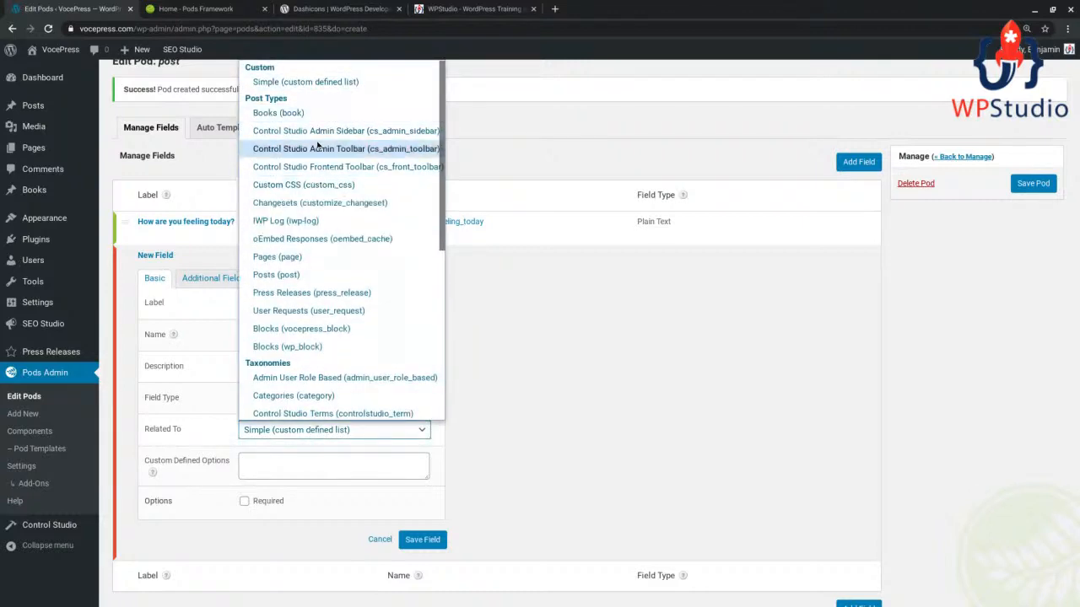
left_click(317, 465)
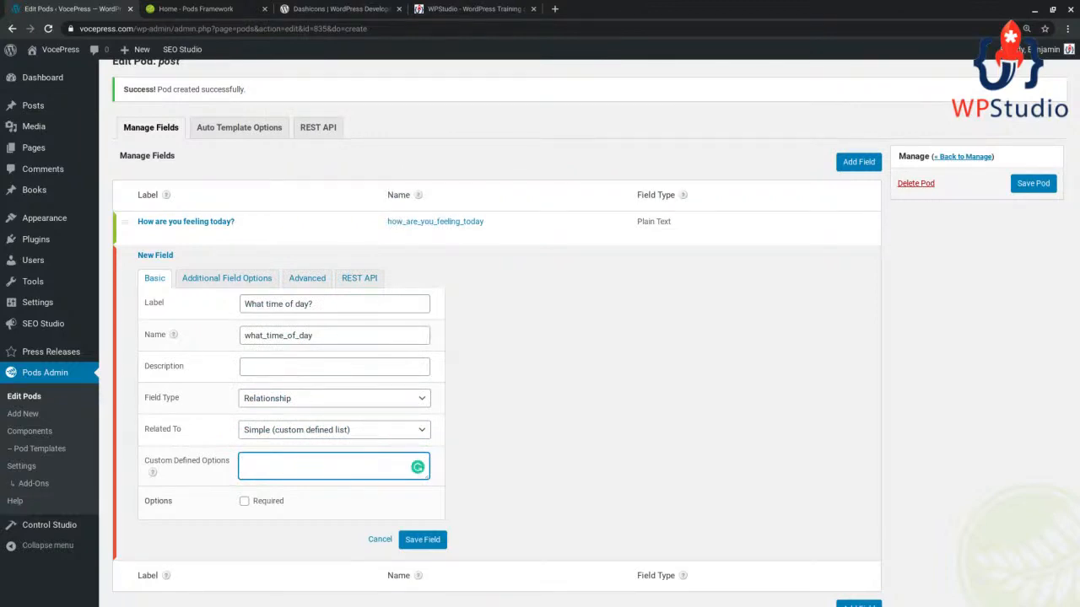
type("MorningAfternoon")
key("Return")
type("Evening")
key("Return")
type("Night")
left_click(424, 541)
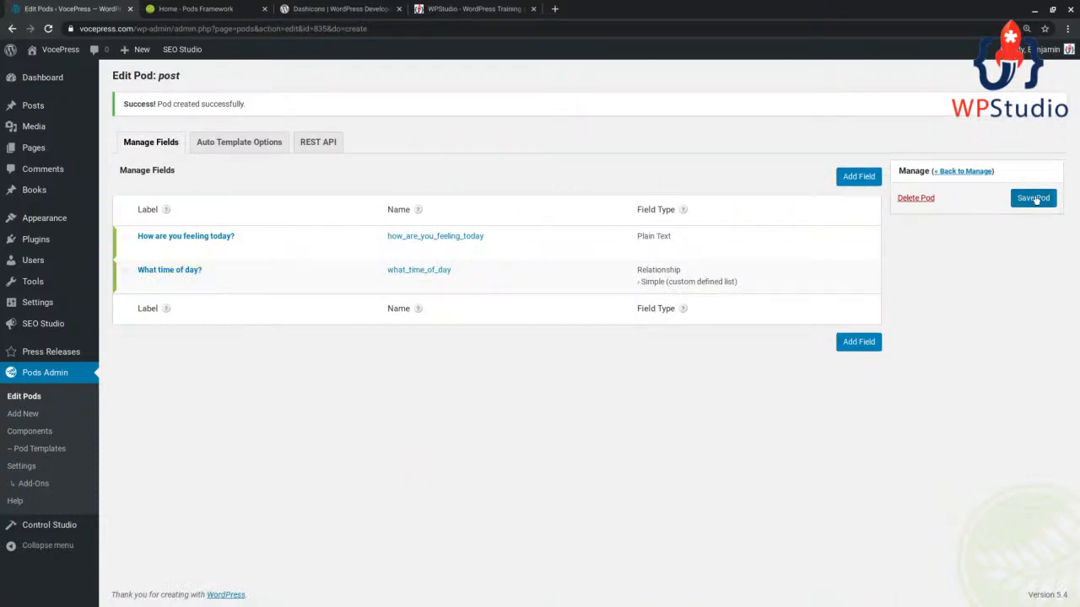
left_click(1034, 199)
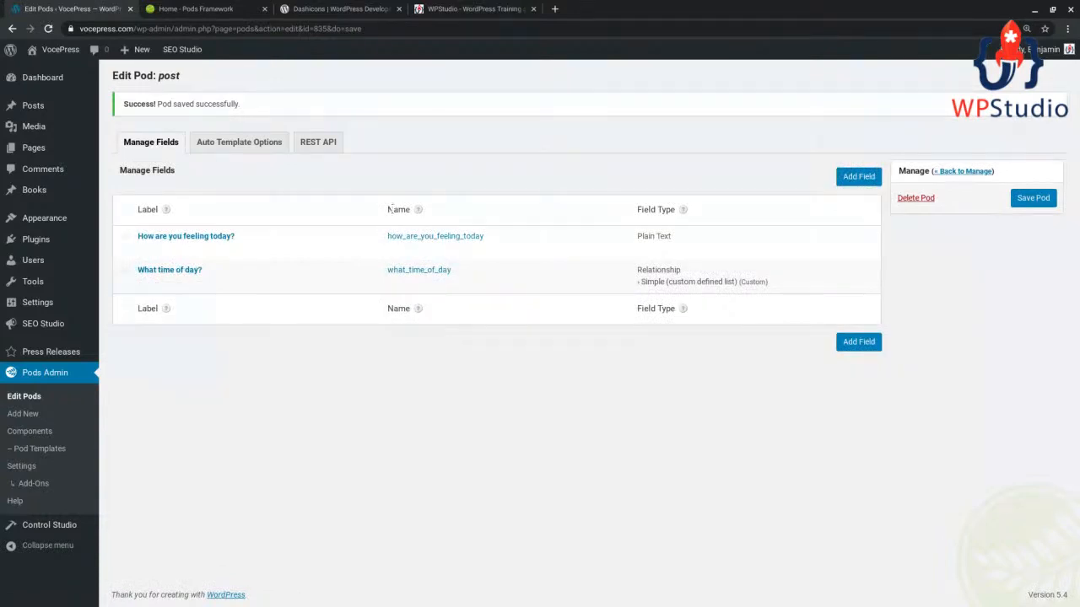
Open the Muffin Man post for editing and locate its More Fields section
left_click_drag(388, 209, 458, 212)
left_click(40, 110)
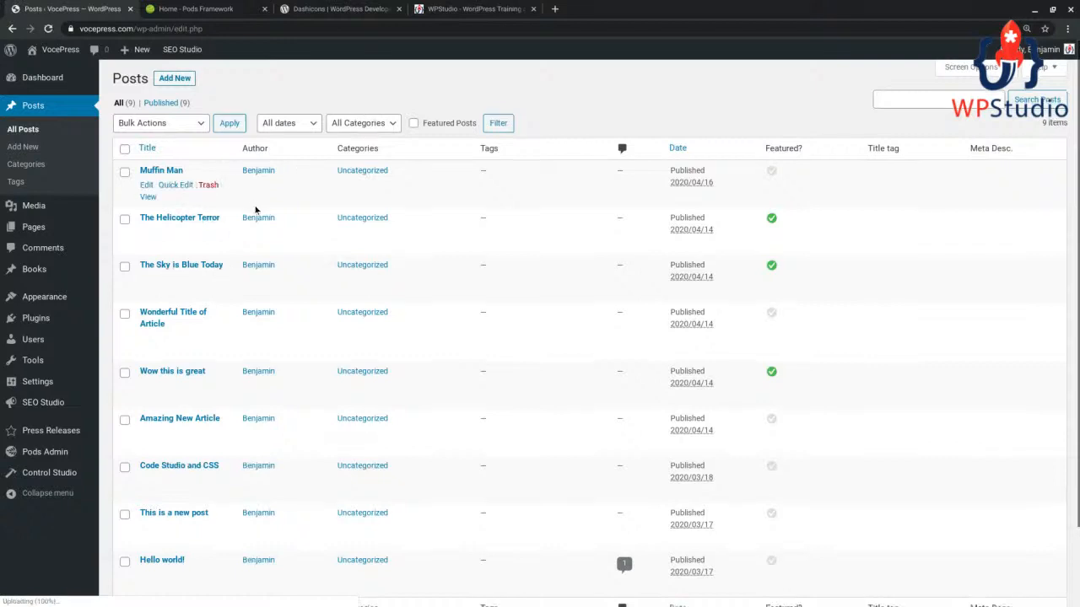
scroll(428, 219, "down", 1)
scroll(420, 332, "up", 1)
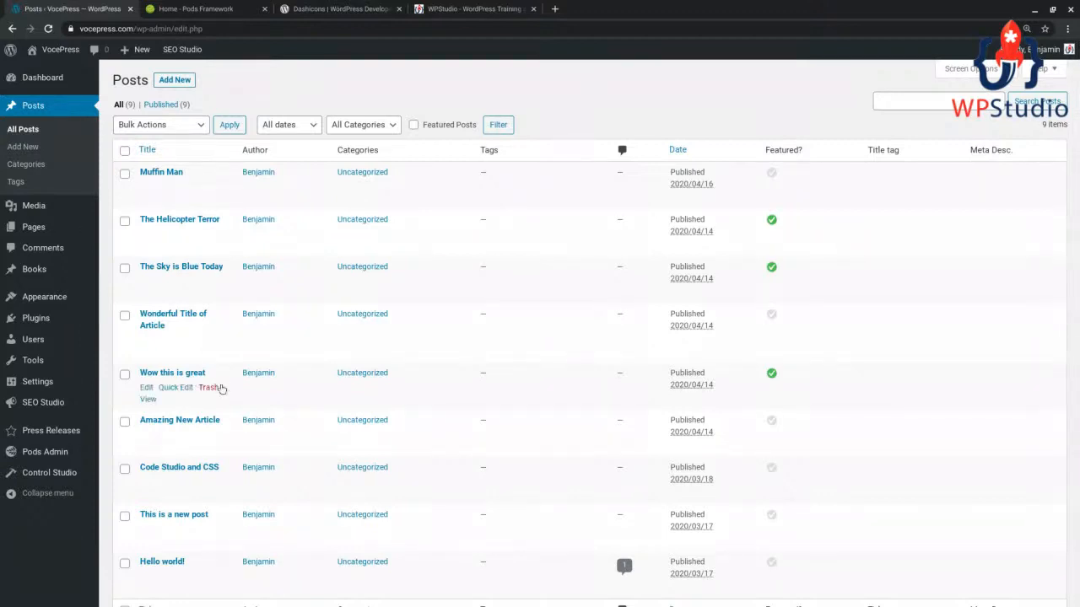
left_click(145, 186)
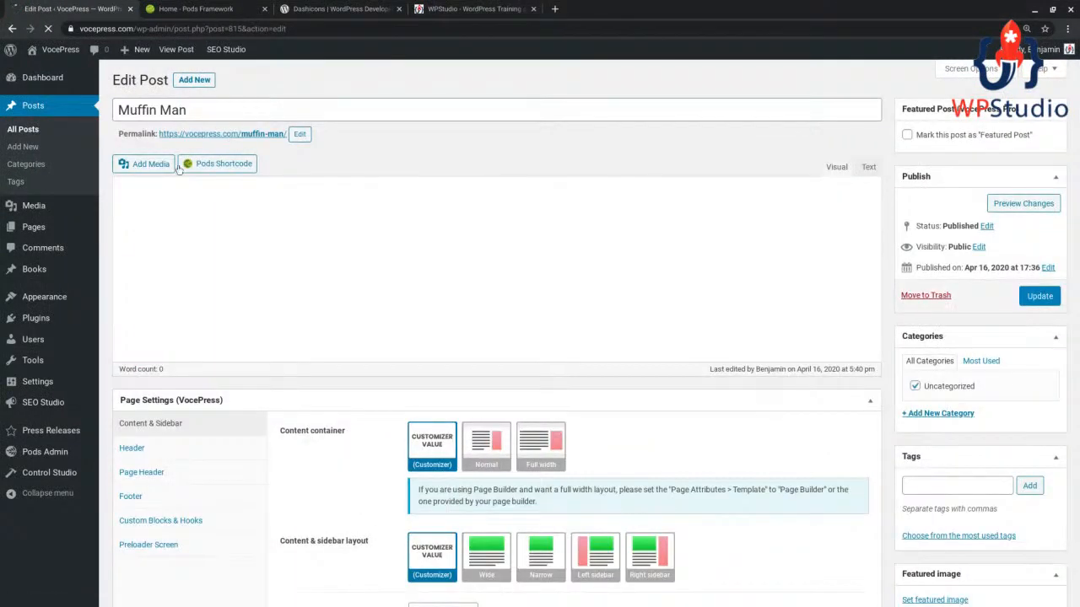
scroll(120, 354, "down", 12)
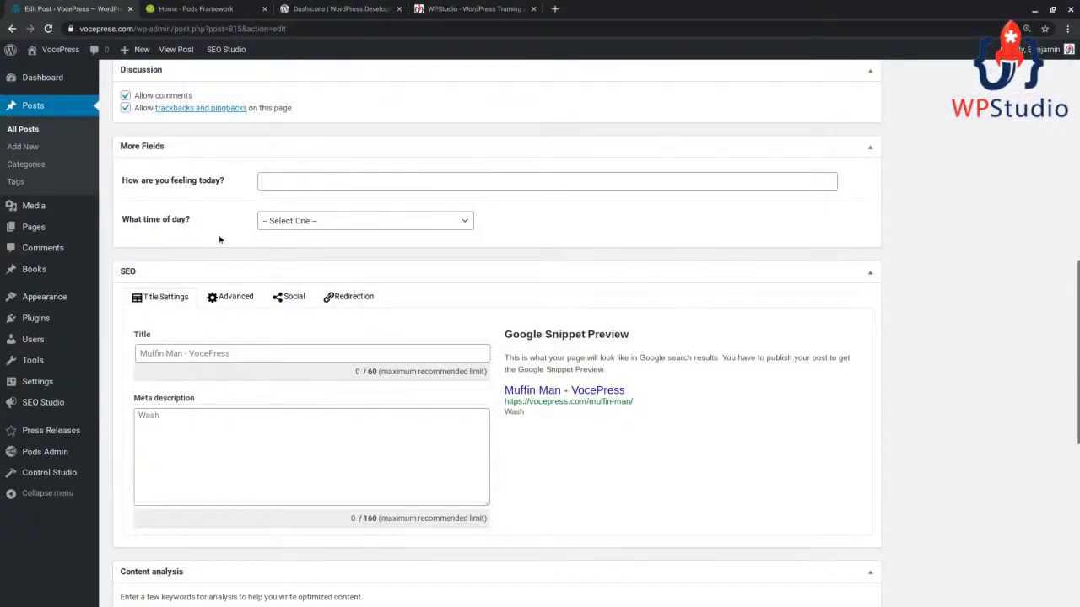
scroll(214, 236, "up", 2)
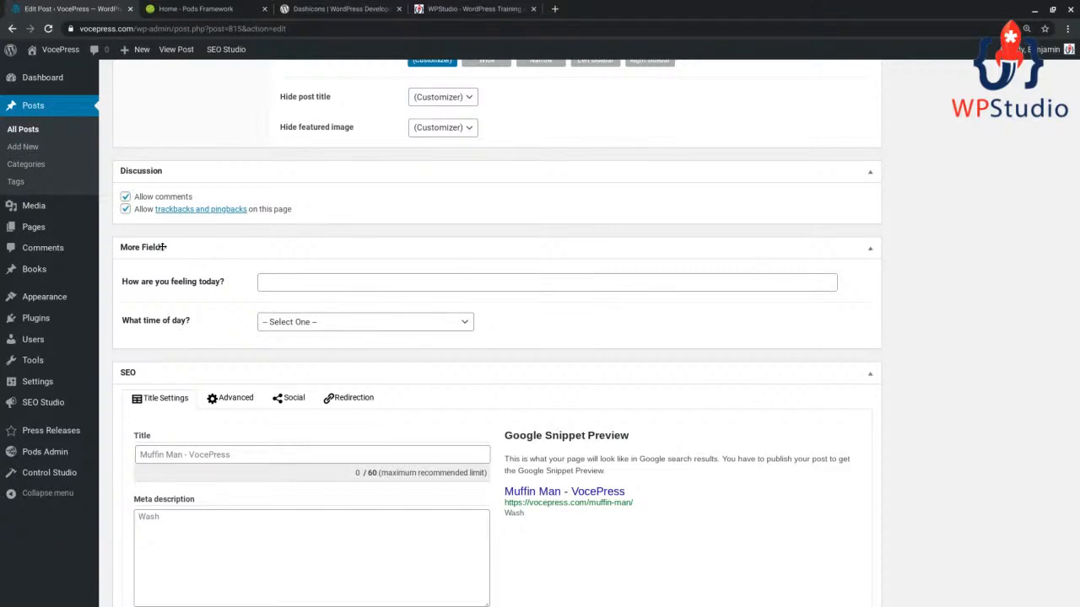
Answer "How are you feeling today?" with "I'm feeling very happy!!!" and set "What time of day?" to Afternoon
left_click(271, 286)
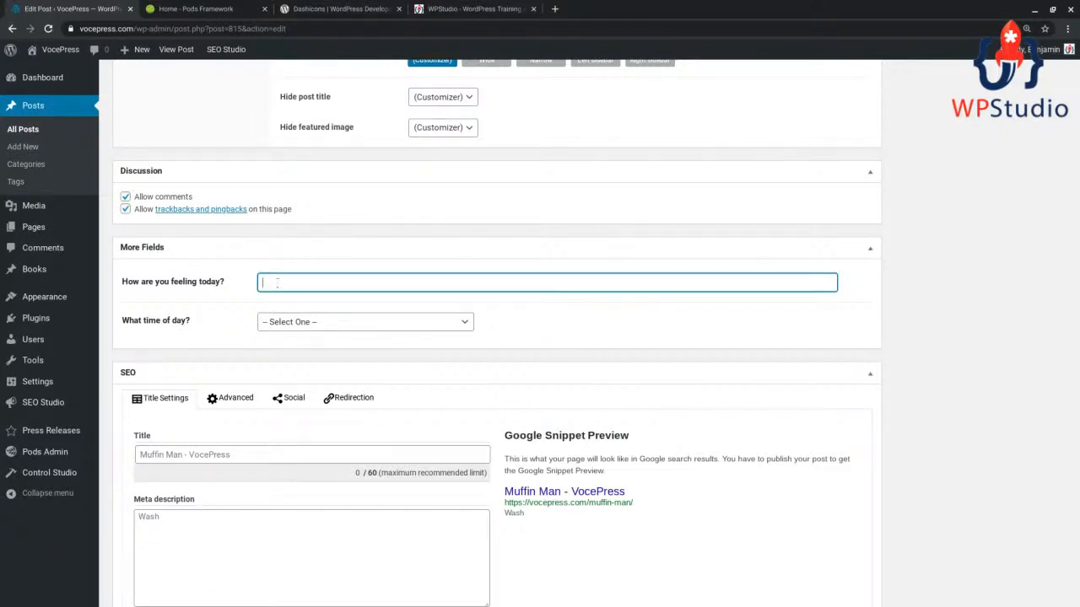
type("I'm feeling very happy!!!")
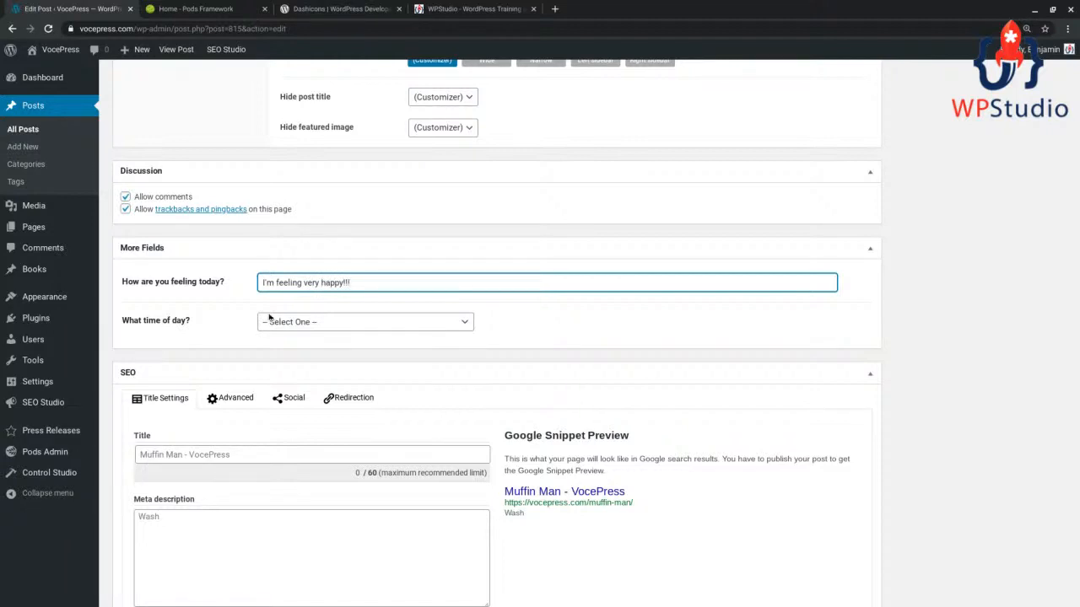
left_click(269, 320)
left_click(287, 376)
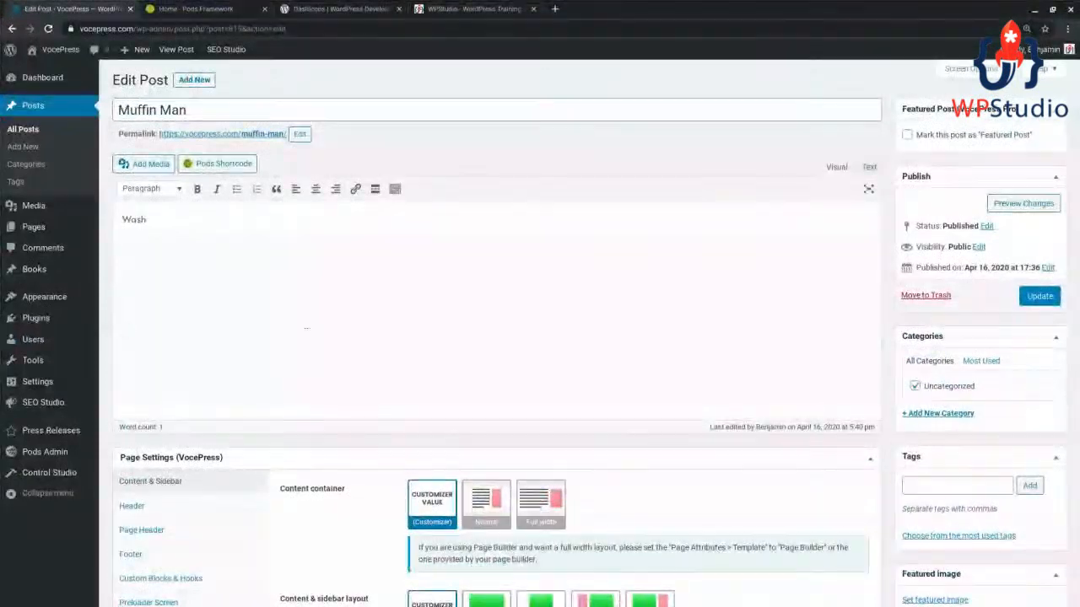
Update the Muffin Man post and check the saved values in its More Fields section
scroll(896, 475, "down", 9)
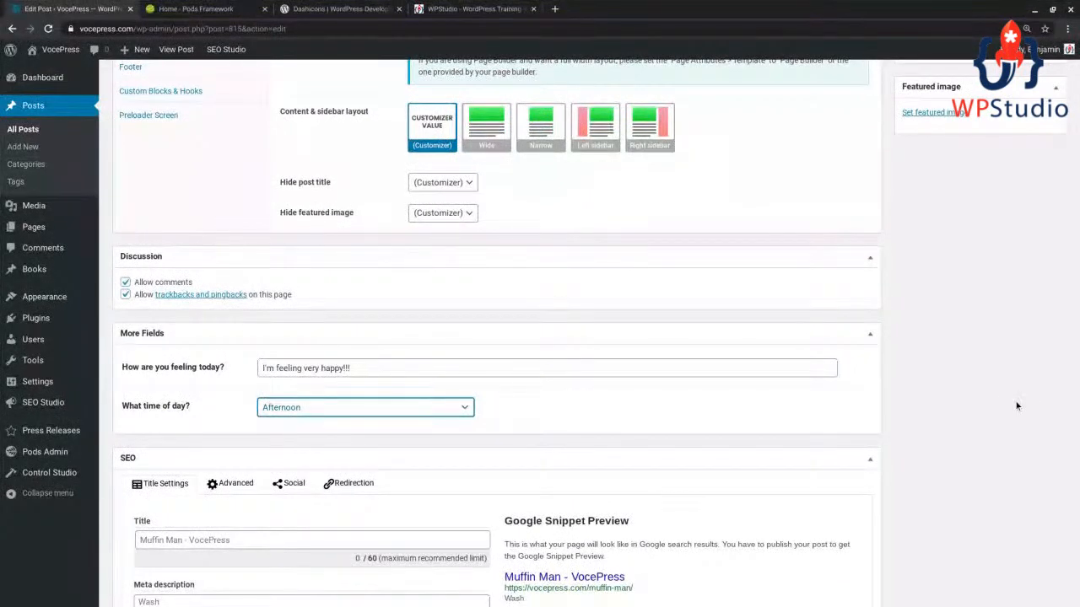
scroll(1017, 406, "up", 10)
left_click(1039, 296)
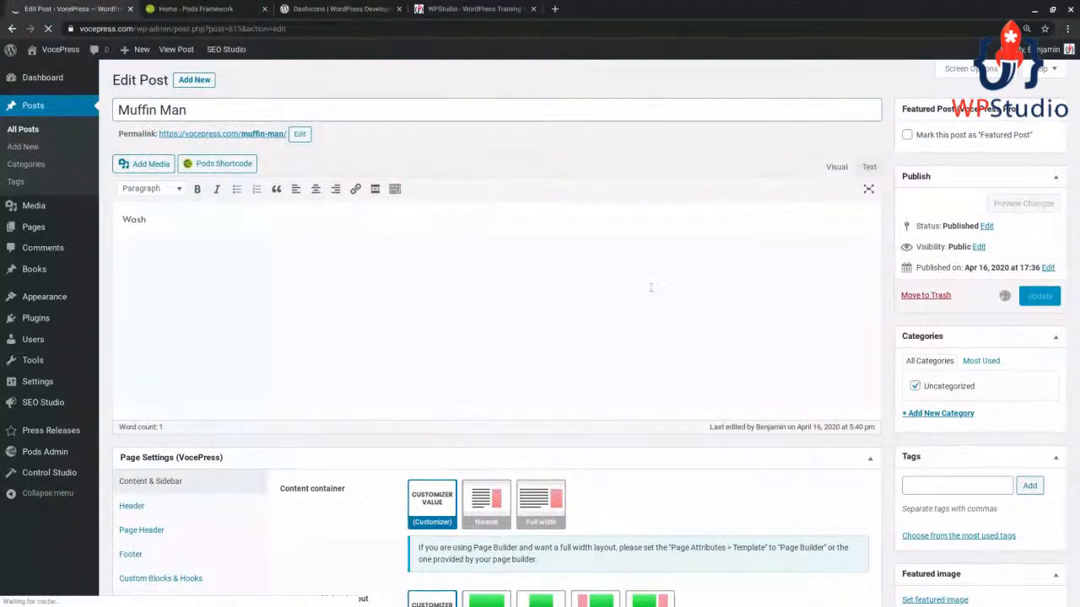
scroll(651, 258, "down", 3)
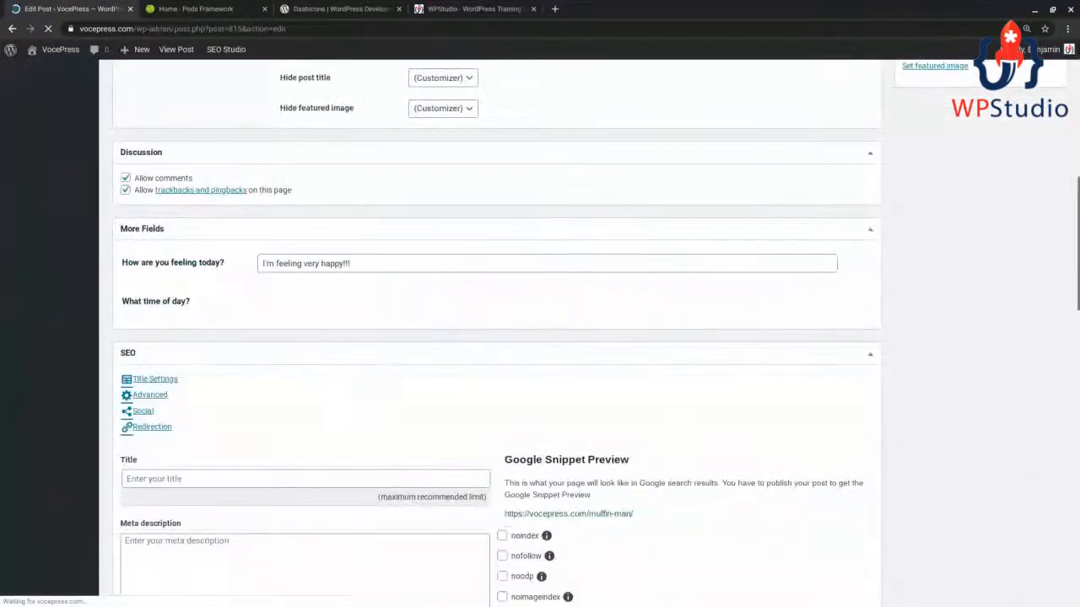
scroll(356, 427, "down", 5)
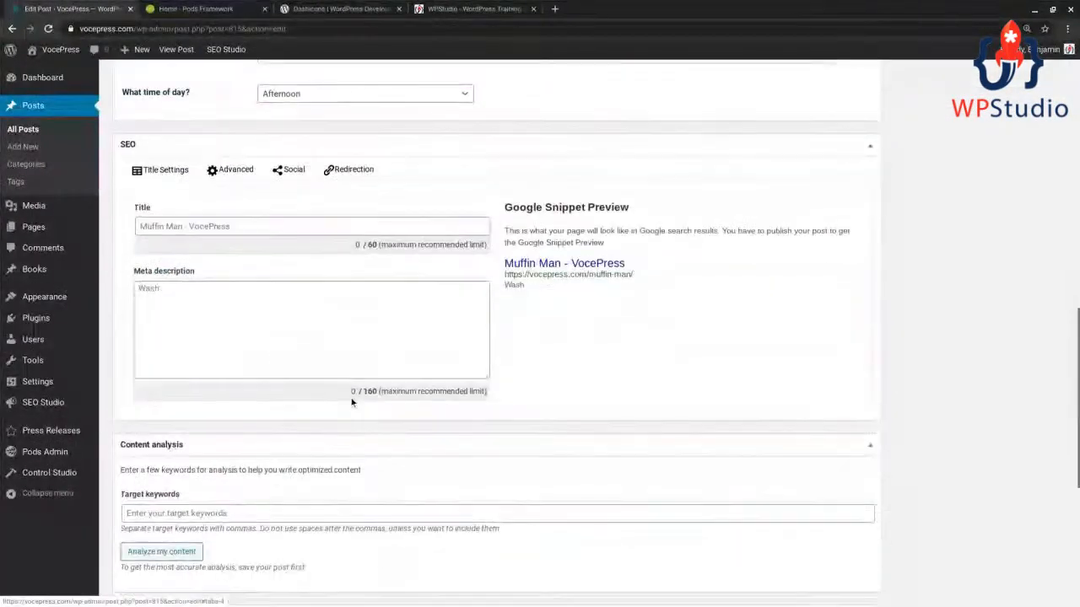
scroll(325, 226, "up", 1)
scroll(317, 215, "up", 10)
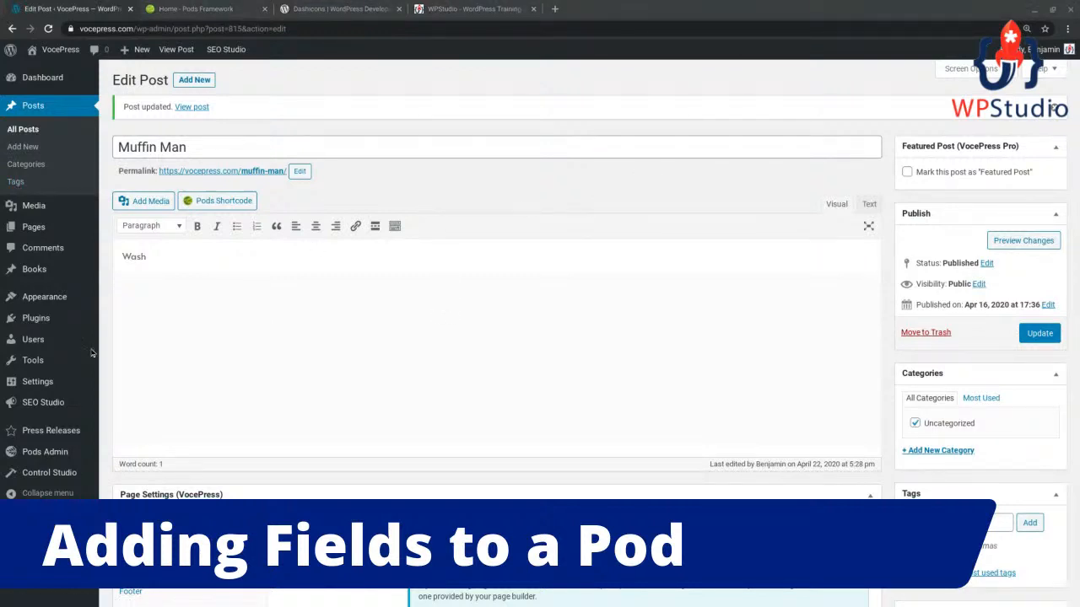
Open the form for adding a new press release in a separate browser tab
mouse_move(46, 451)
mouse_move(61, 431)
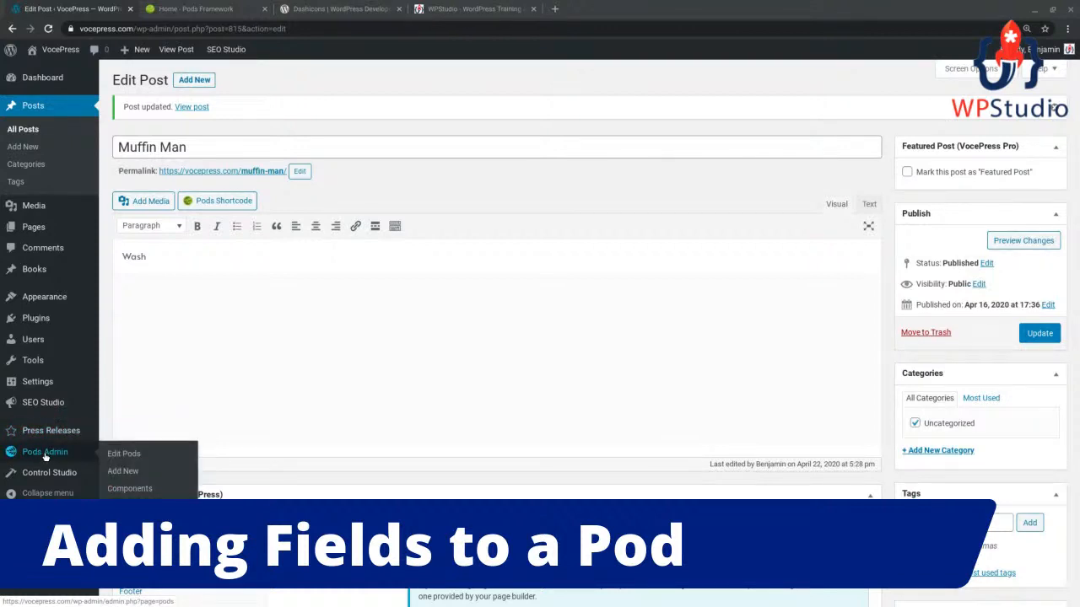
middle_click(150, 454)
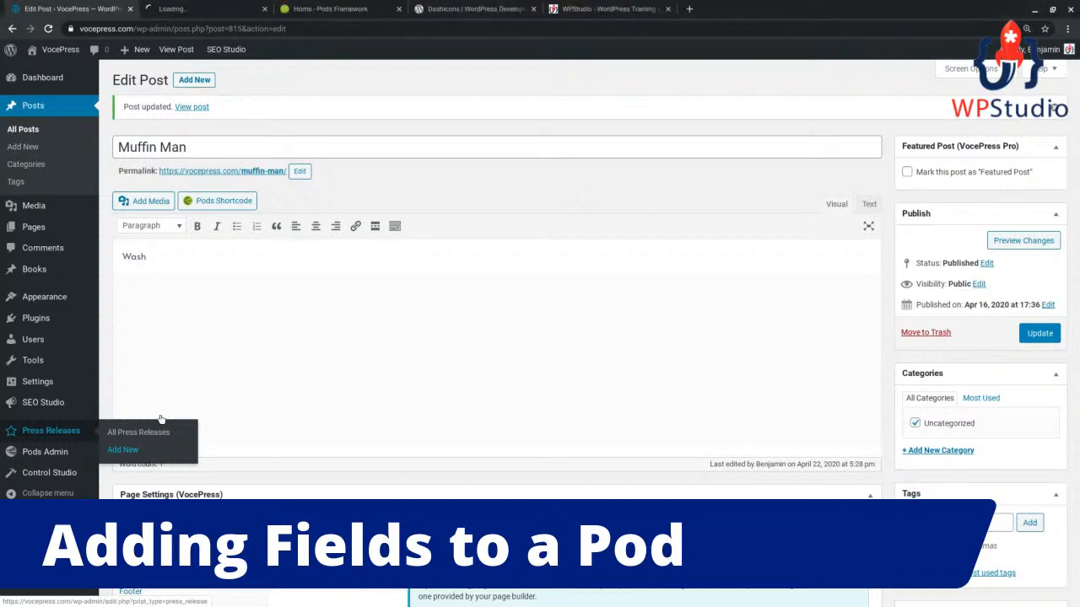
Collapse the Page Settings, SEO and Content analysis sections on the new press release form
left_click(218, 10)
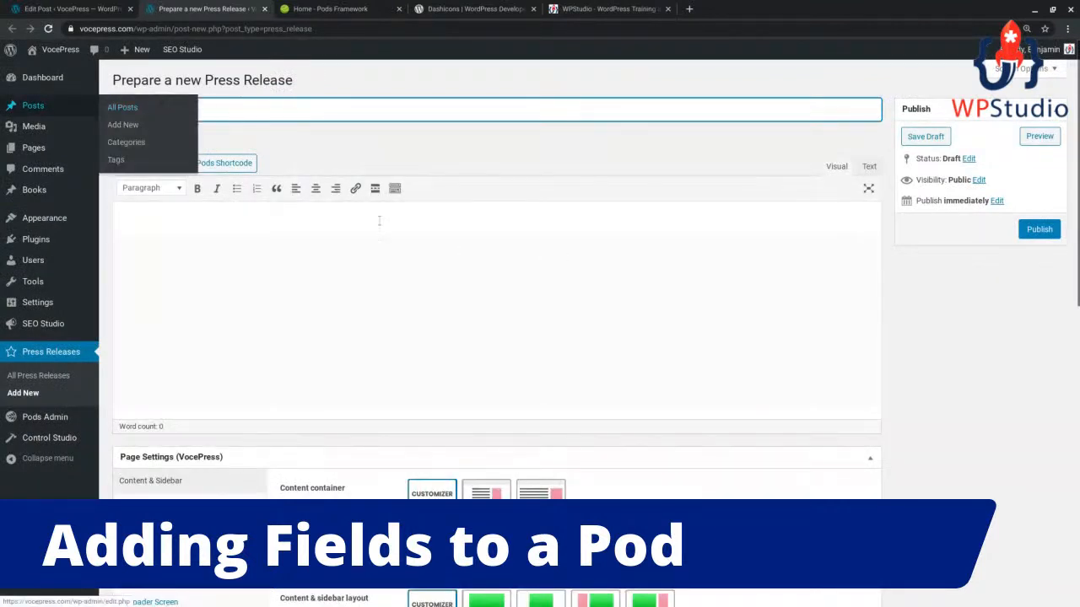
left_click(872, 462)
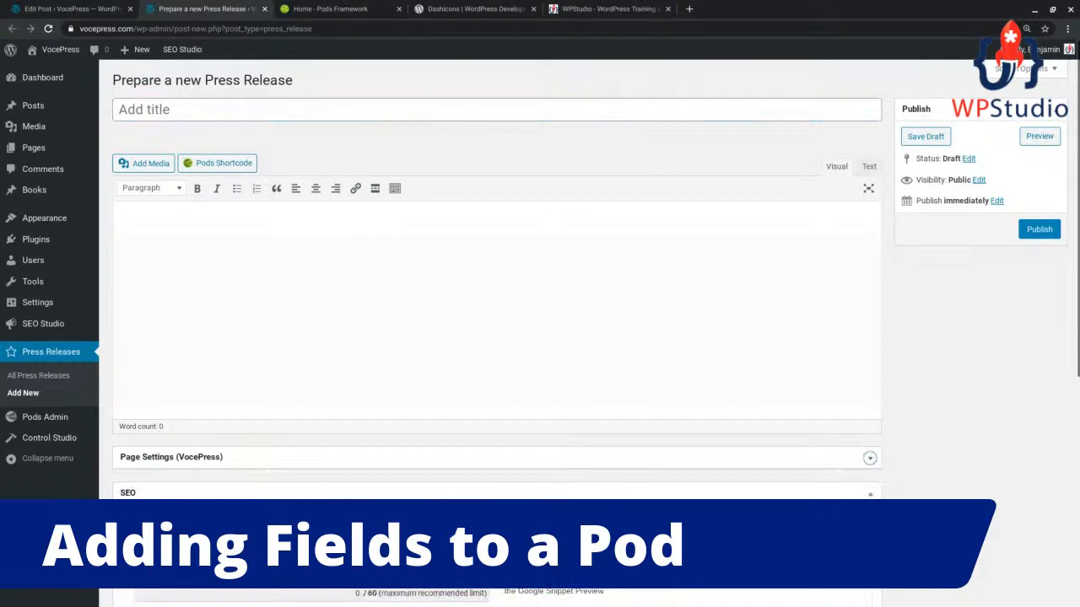
scroll(253, 456, "down", 3)
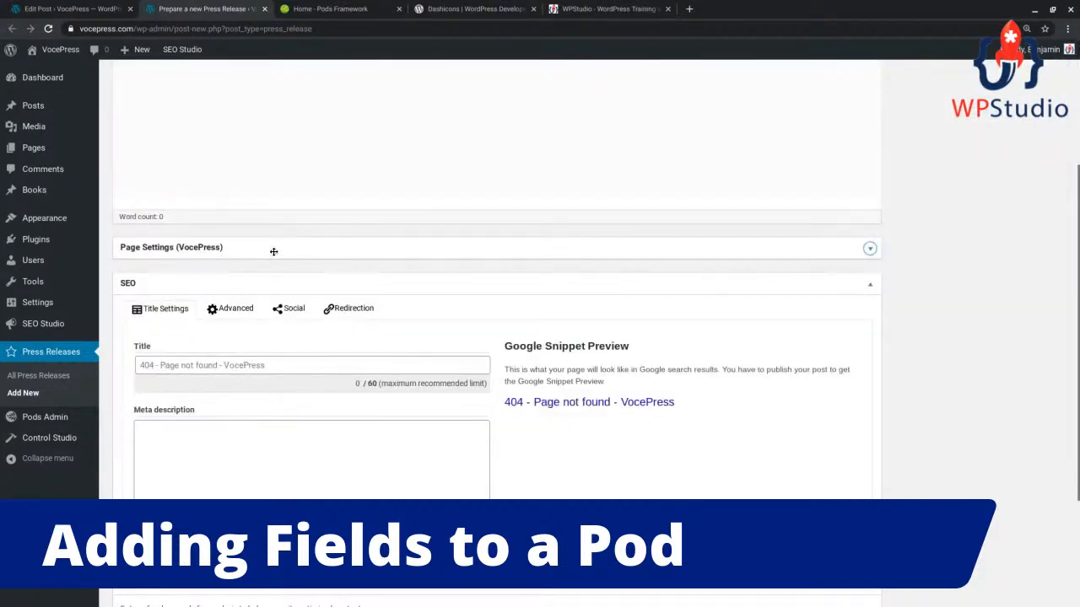
left_click(876, 289)
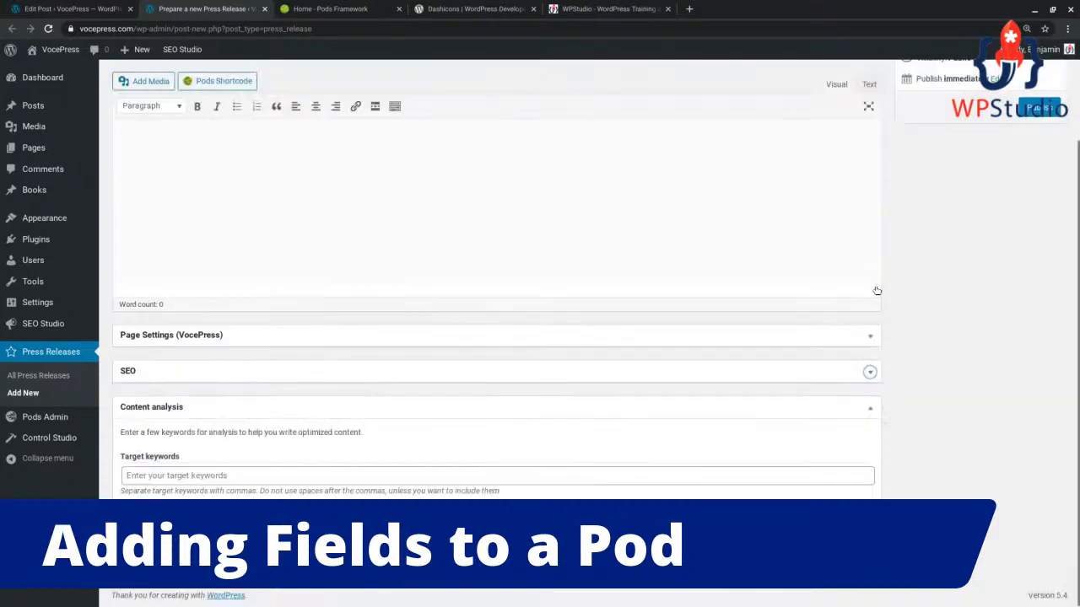
scroll(226, 445, "up", 2)
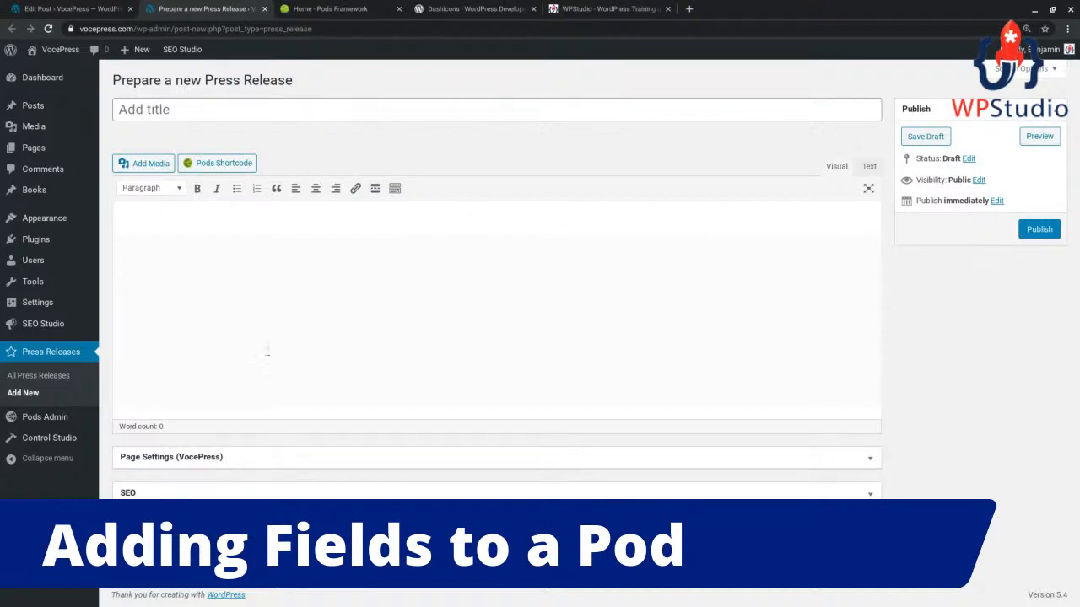
mouse_move(10, 250)
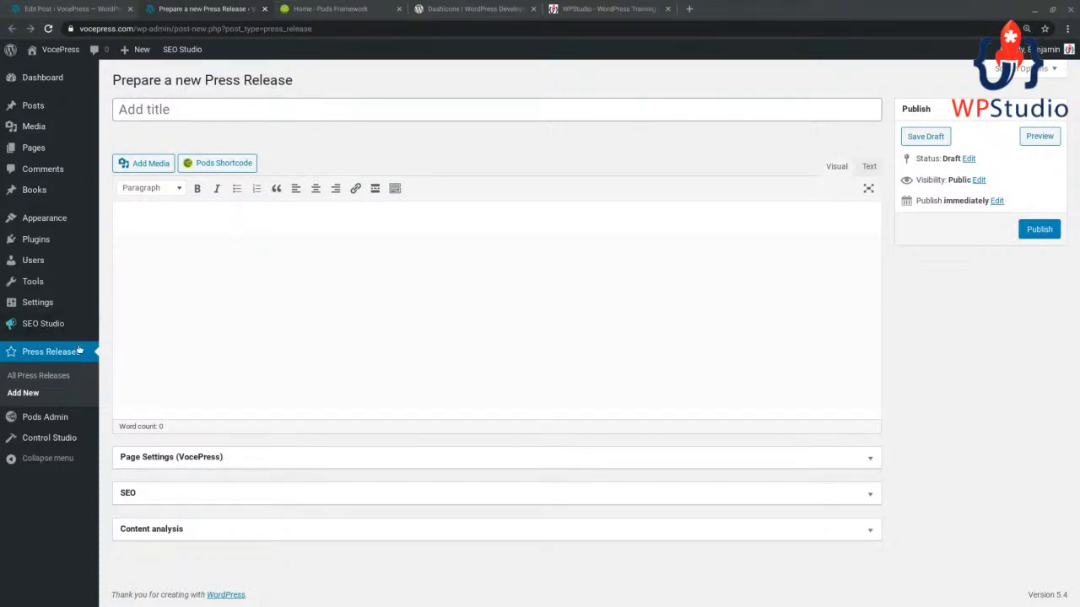
Return to the browser tab with the Muffin Man post and open the Press Releases pod for editing from there
left_click(83, 8)
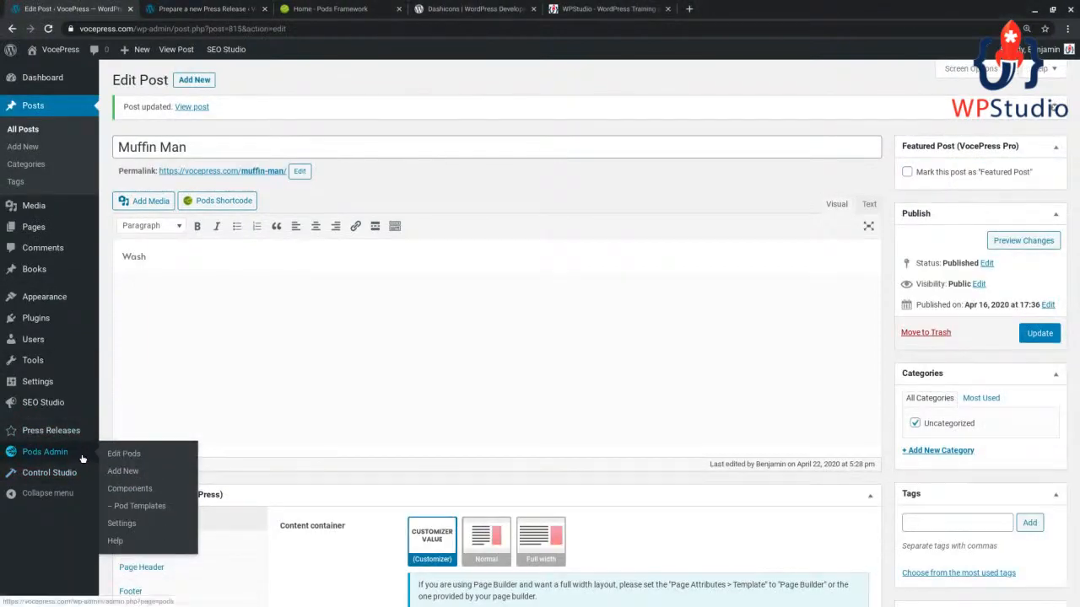
left_click(129, 455)
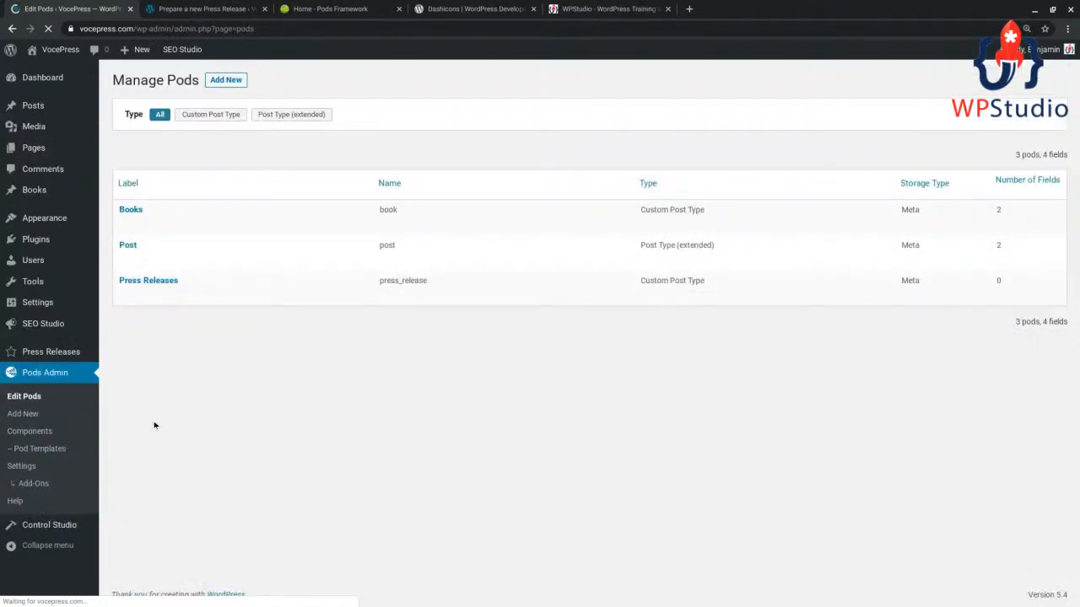
mouse_move(128, 287)
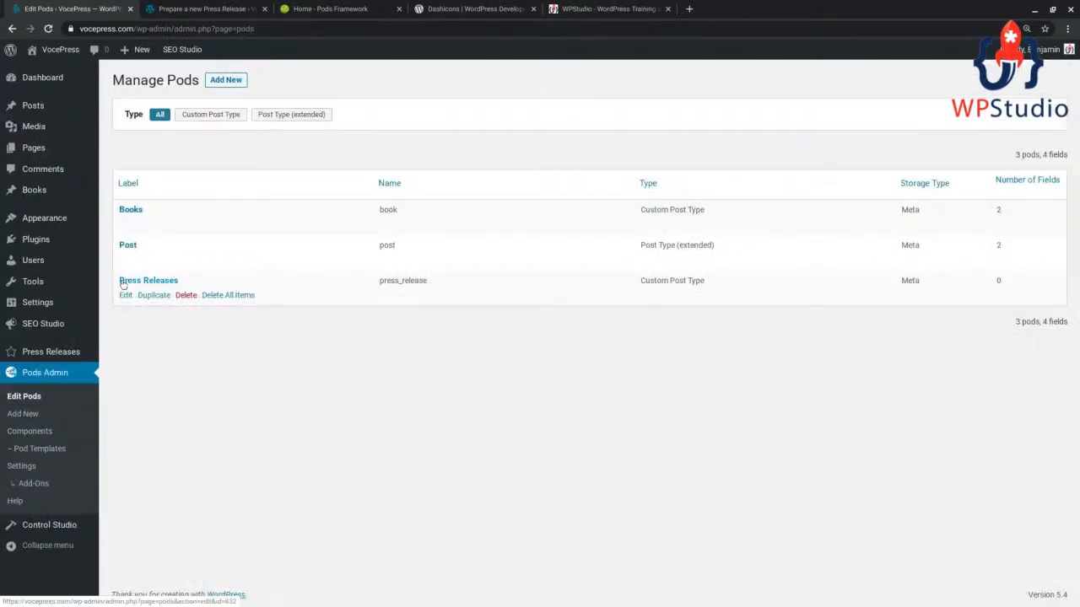
left_click(127, 295)
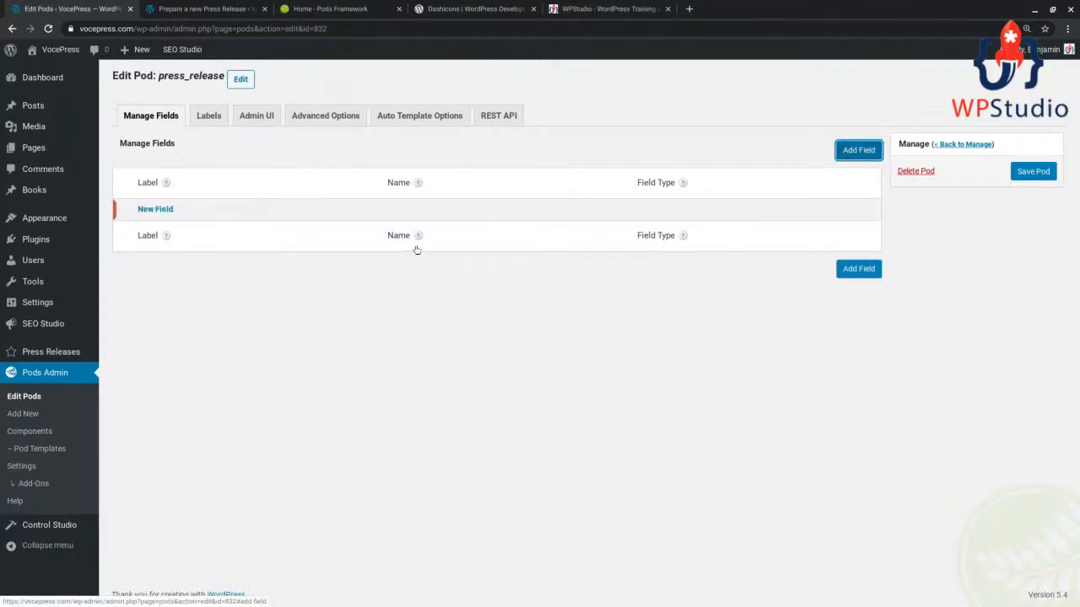
Add a new field labelled "Release Date" to the press_release pod with the Date field type
left_click(282, 260)
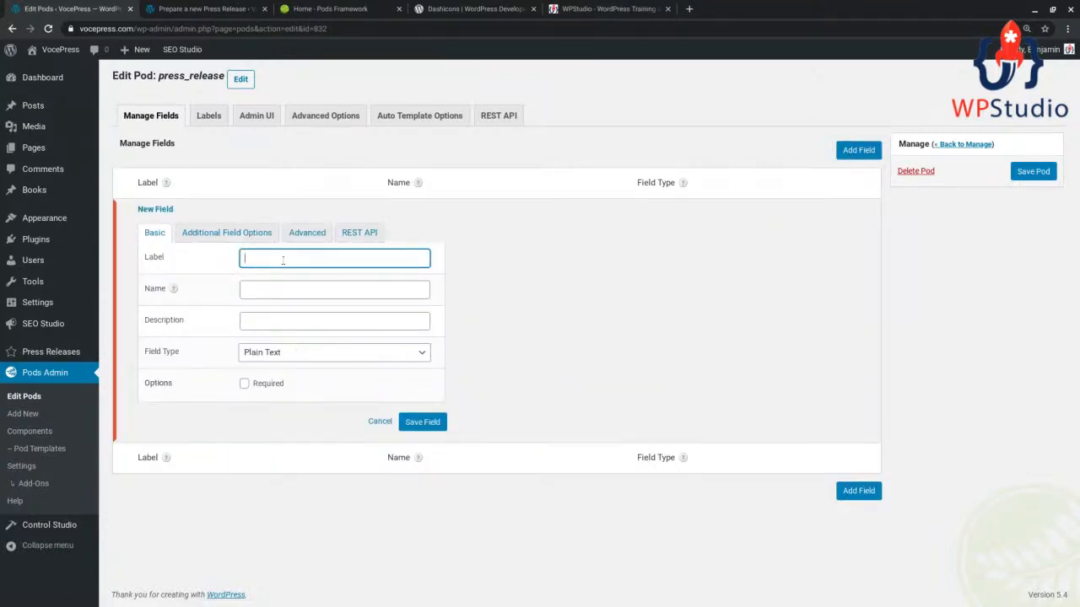
type("Release Date")
key("Tab")
left_click(317, 354)
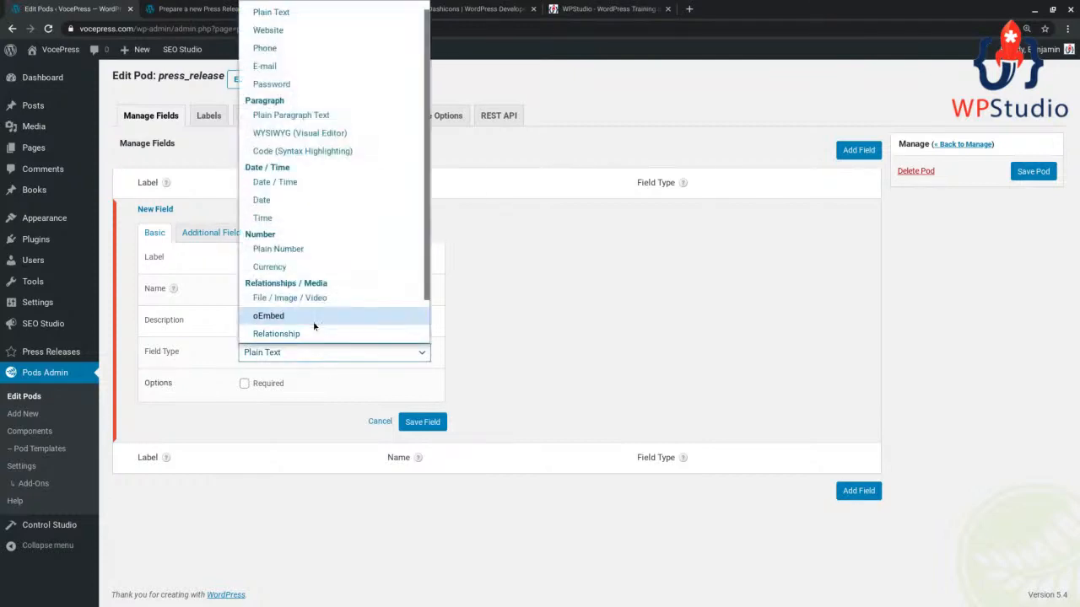
left_click(307, 200)
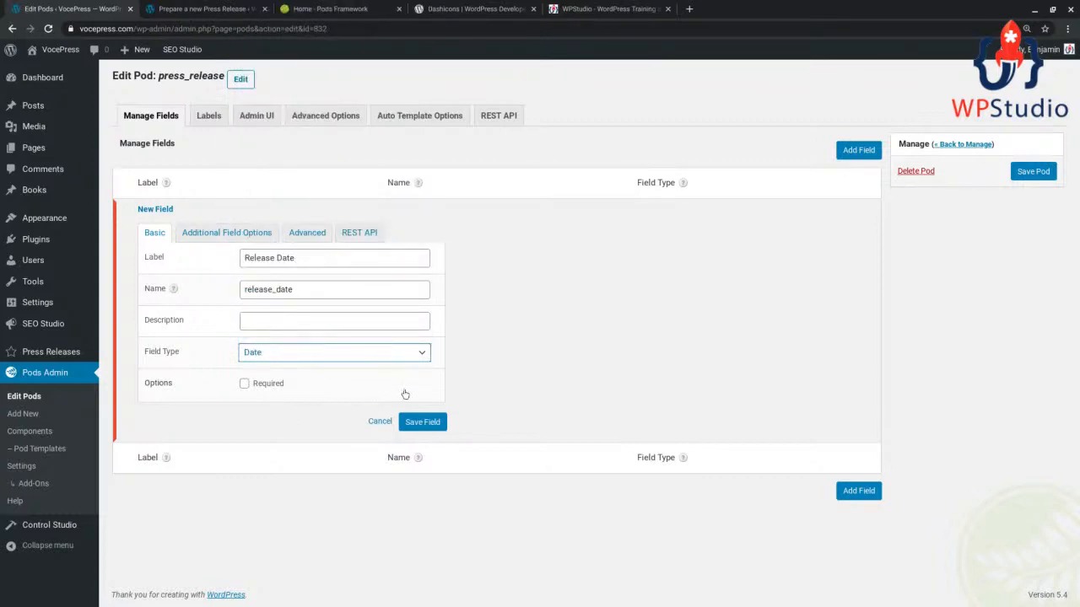
Keep the 04/22/2020 date format for Release Date, set its year range to 2010:2030, and save the field
left_click(227, 234)
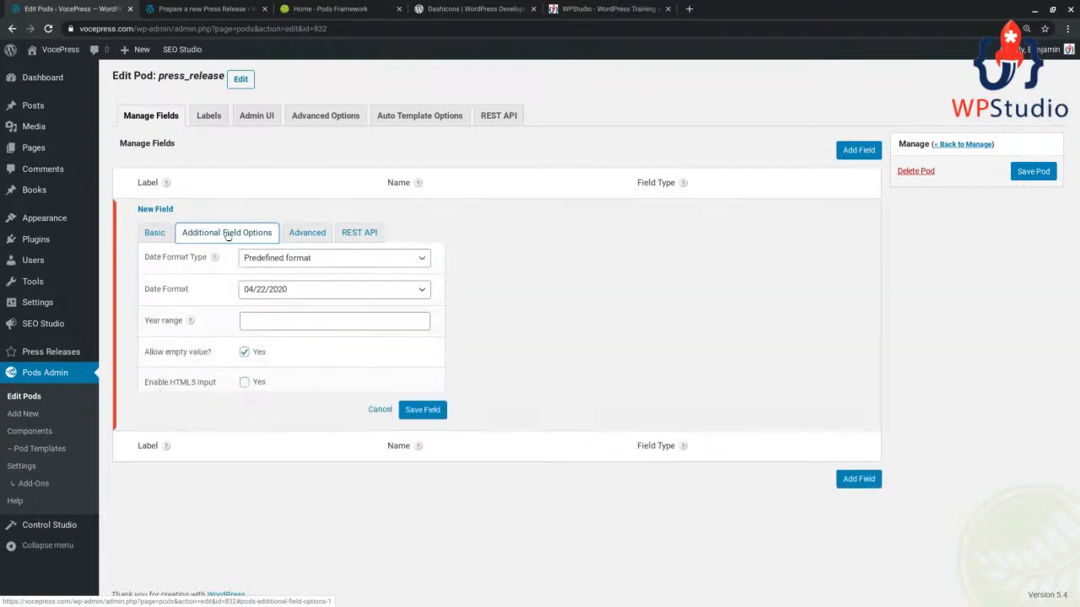
left_click(310, 288)
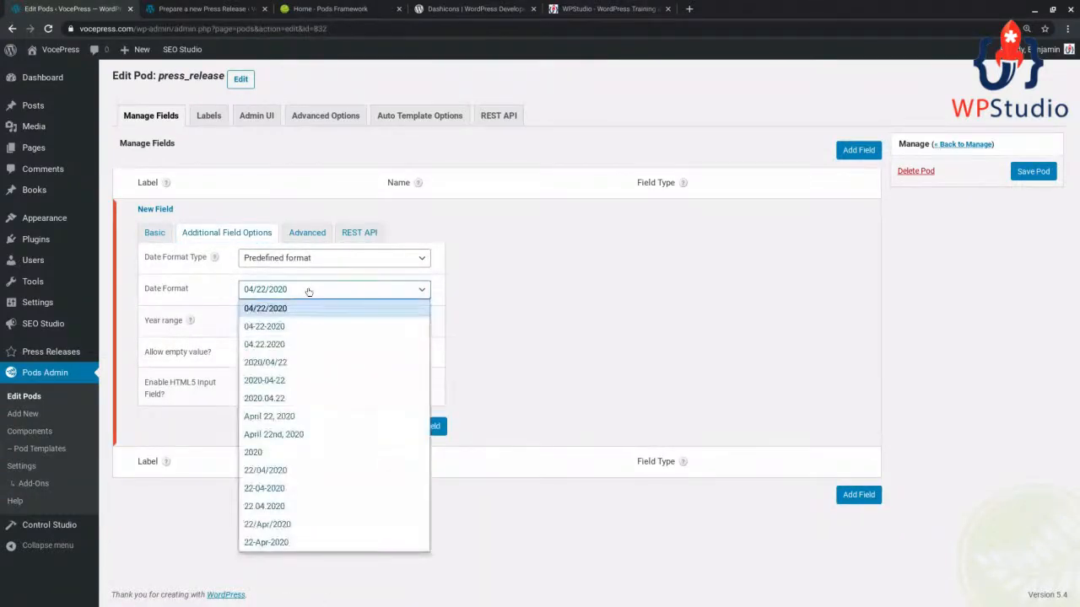
left_click(309, 291)
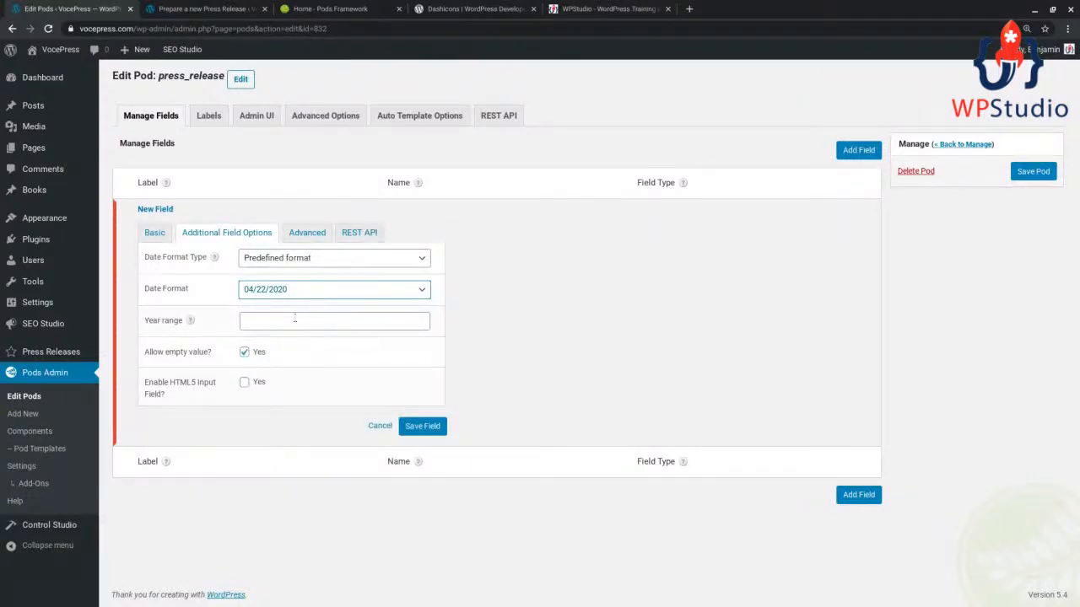
left_click(291, 321)
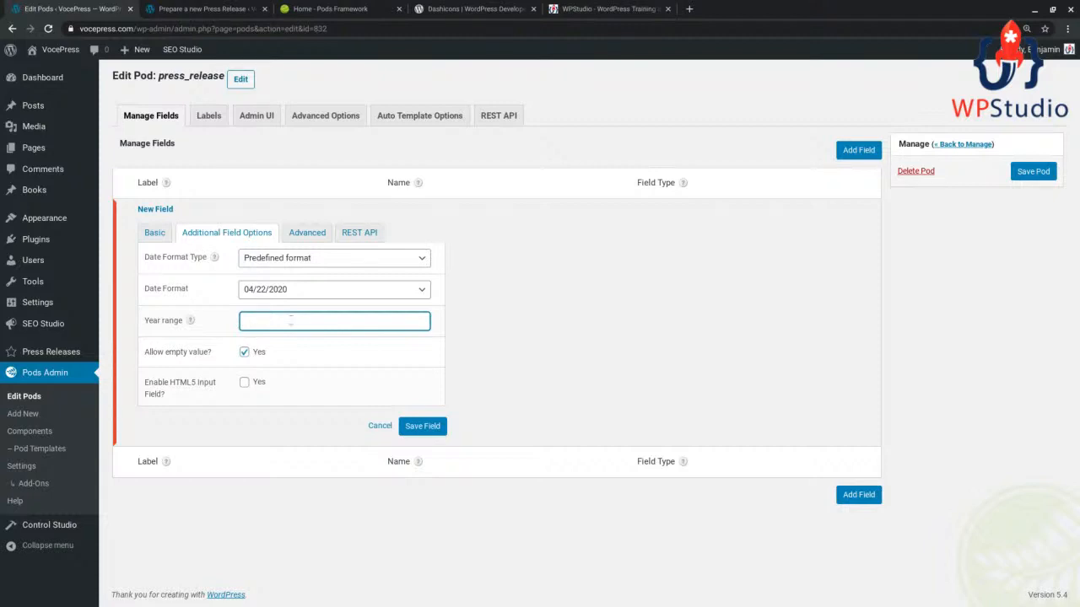
mouse_move(190, 322)
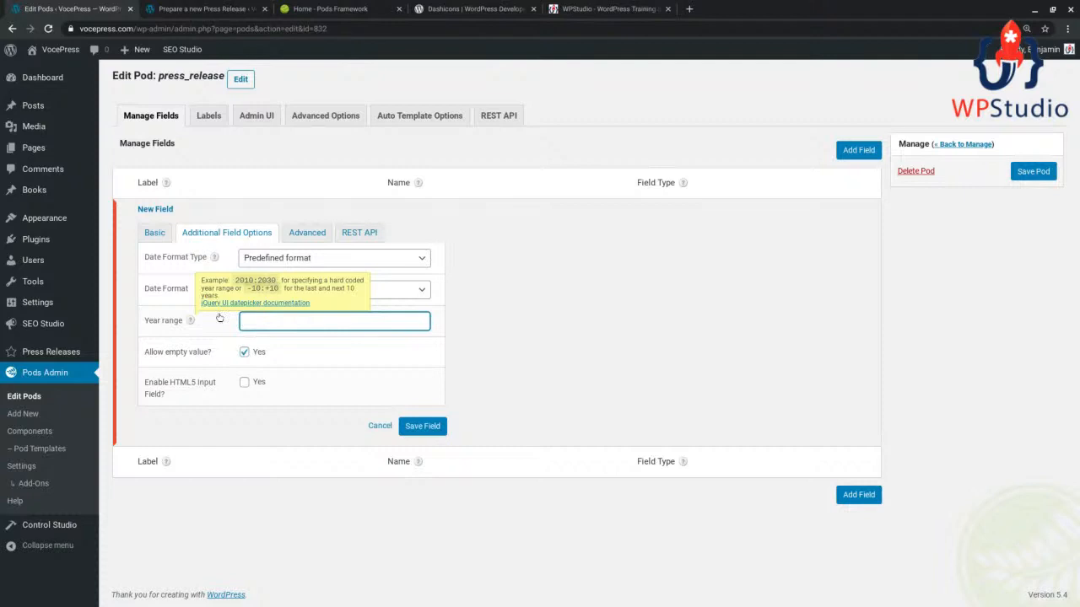
type("2010:")
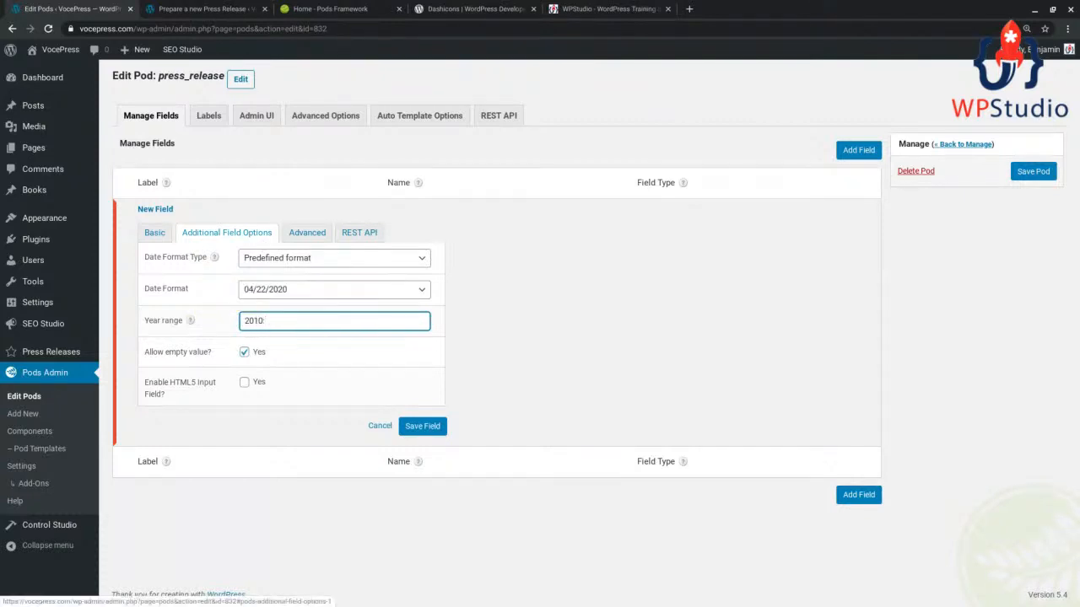
type("2030")
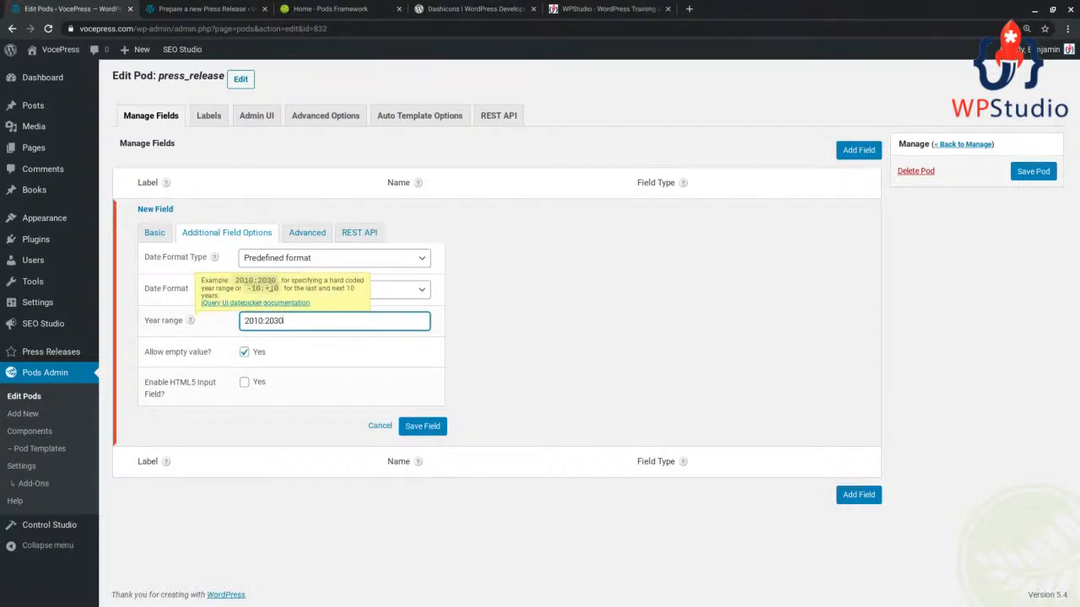
left_click(495, 335)
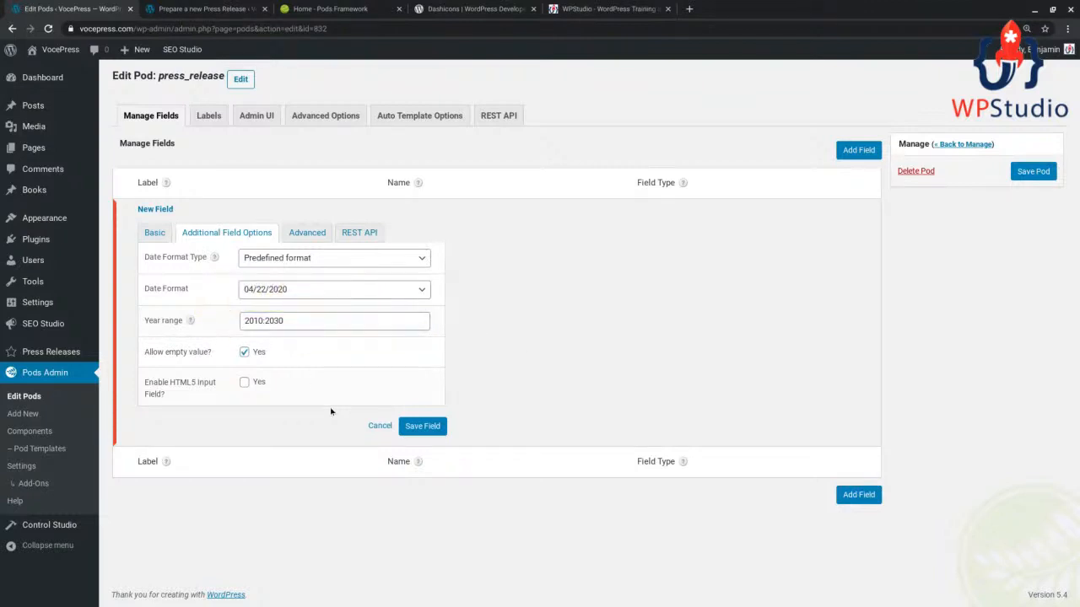
left_click(422, 426)
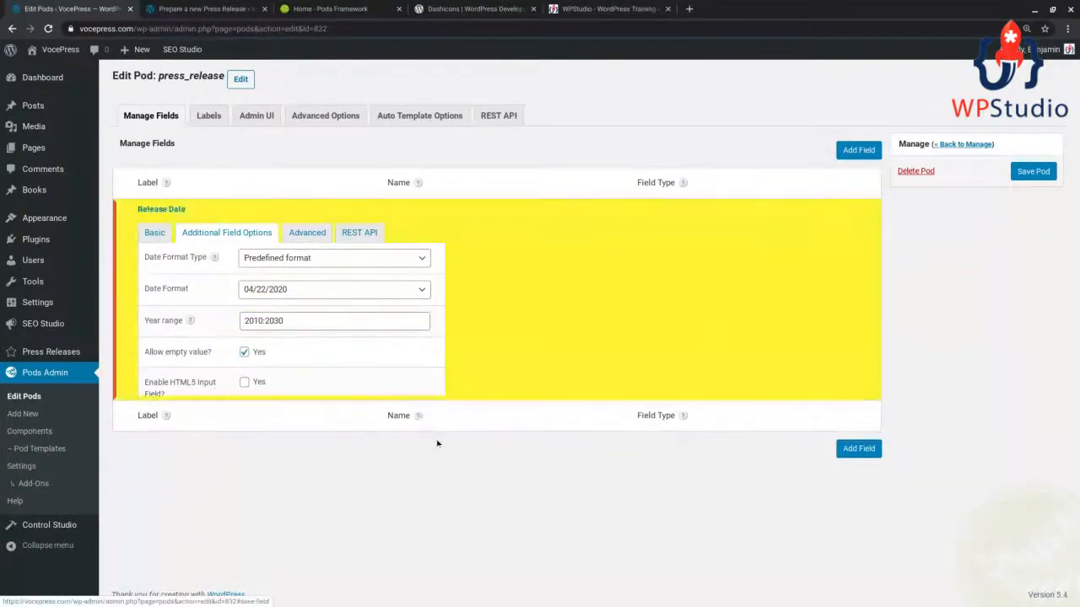
Add and save a Plain Text field labelled "PR Contact" with the description "Name of Contact"
left_click(857, 160)
type("PR ")
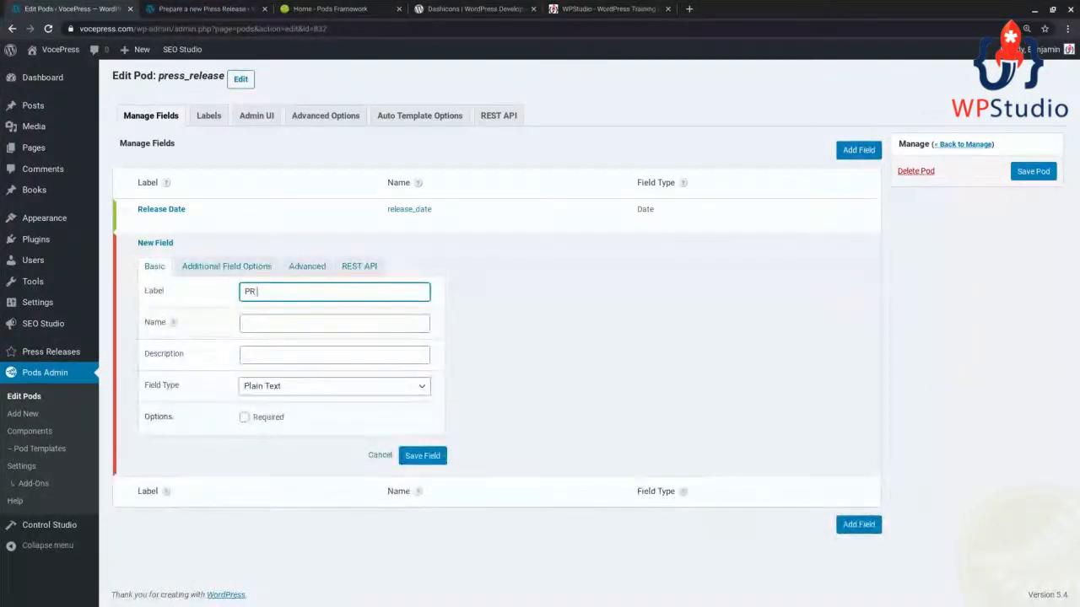
type("Contact")
key("Tab")
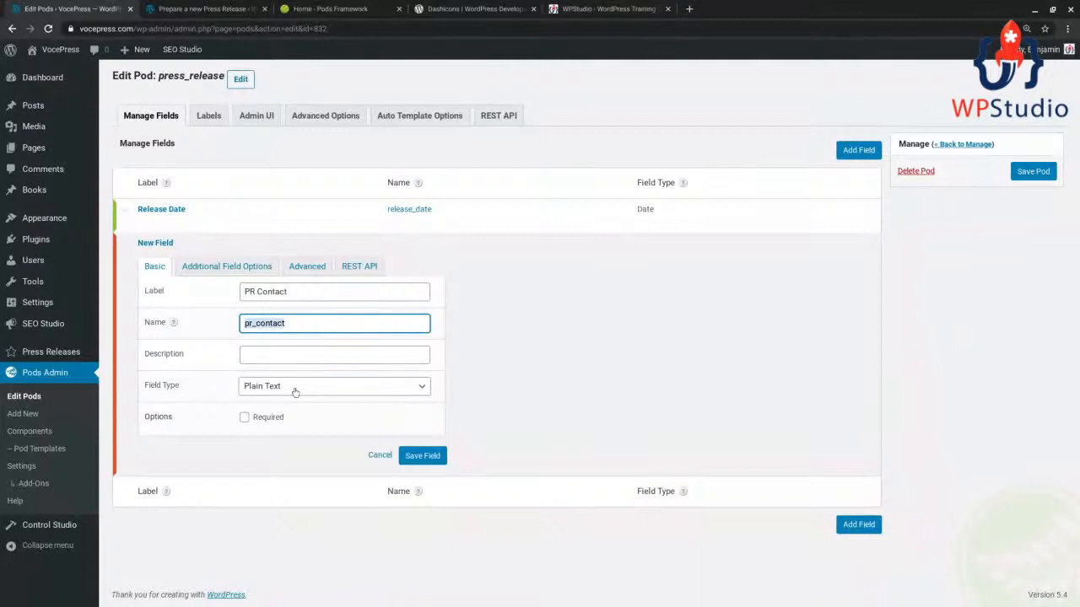
key("Tab")
type("Name of Contact")
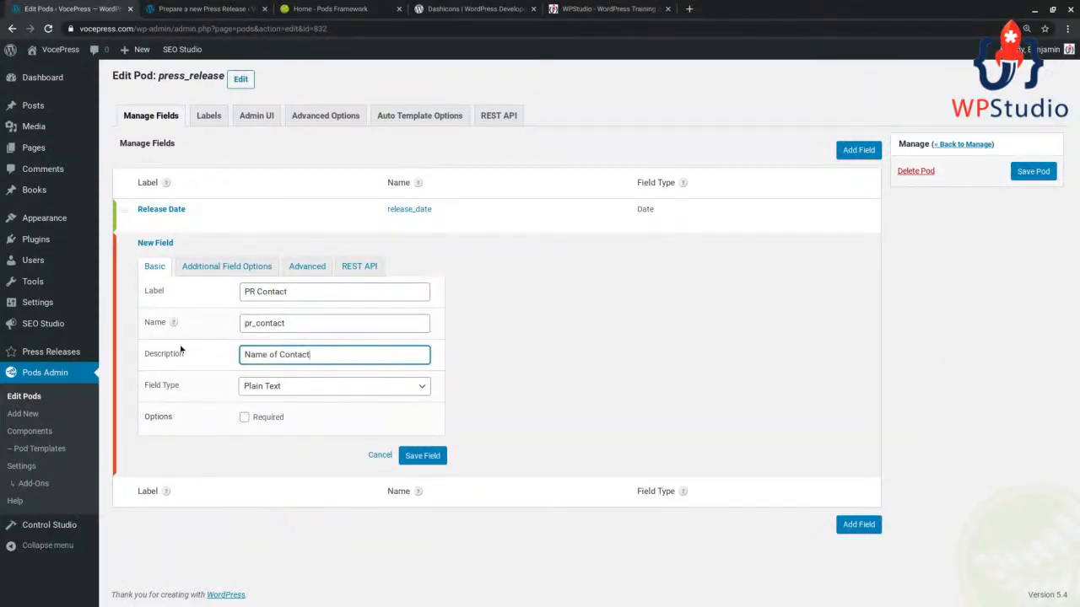
left_click(420, 458)
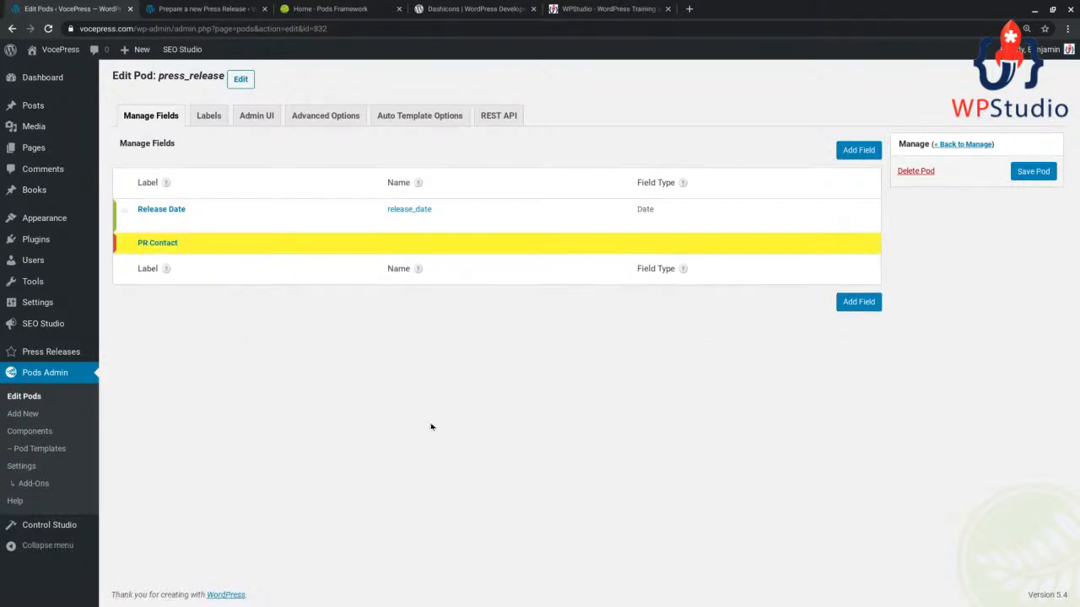
Add a third field labelled "PR Phone Contact" with the Phone field type
left_click(858, 150)
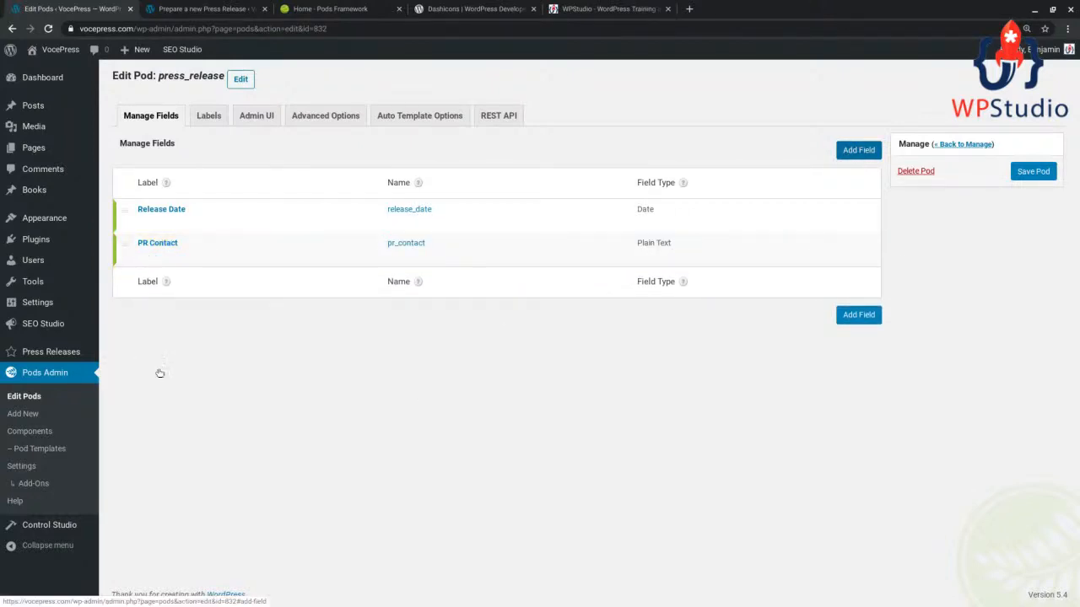
left_click(281, 308)
type("PR Phone Contact")
key("Tab")
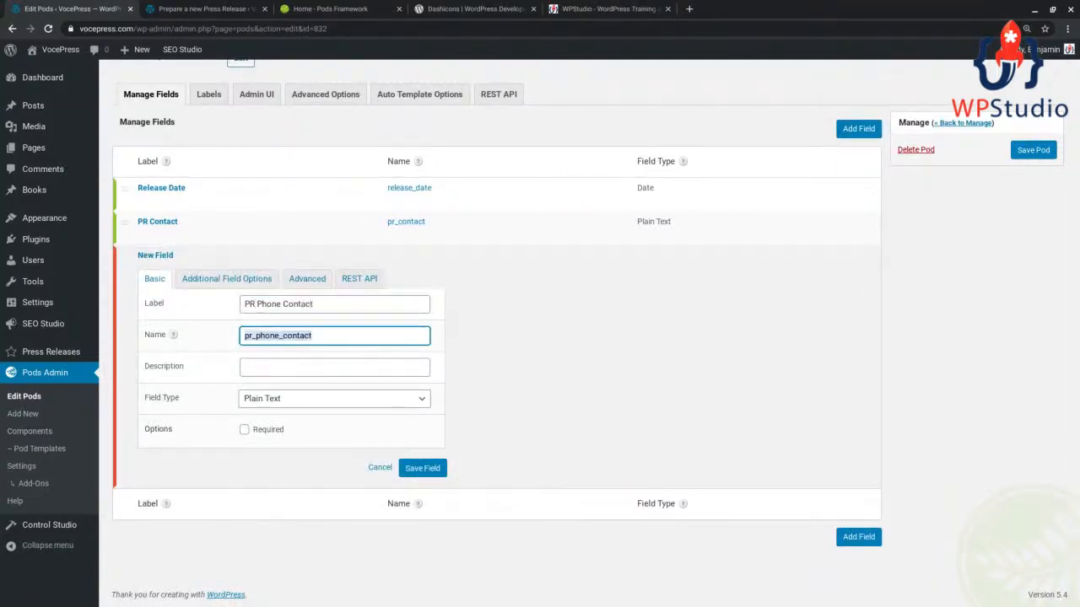
key("Tab")
left_click(284, 405)
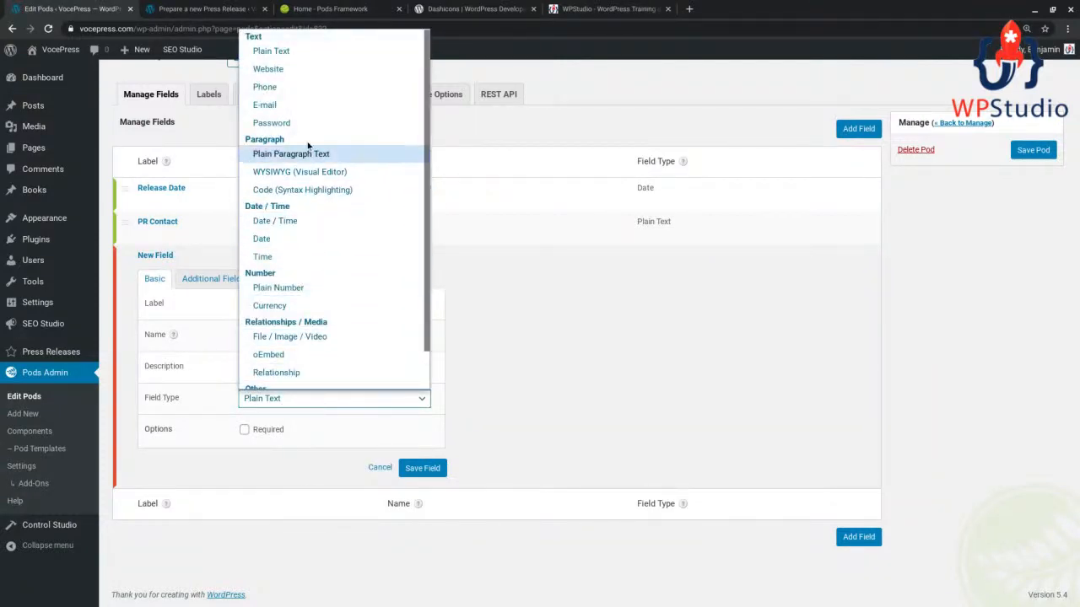
left_click(286, 88)
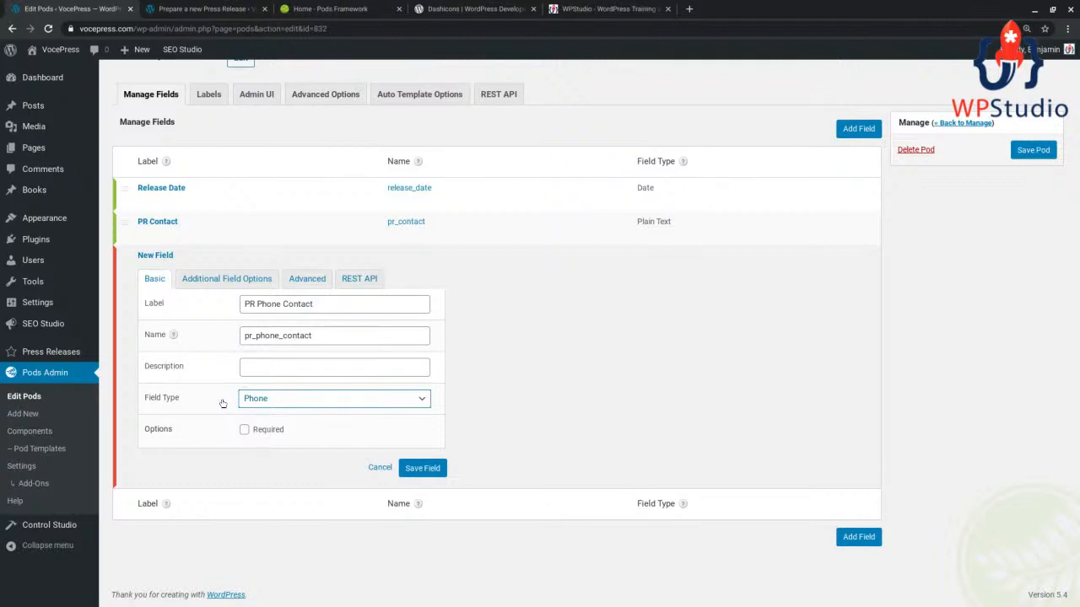
left_click(211, 282)
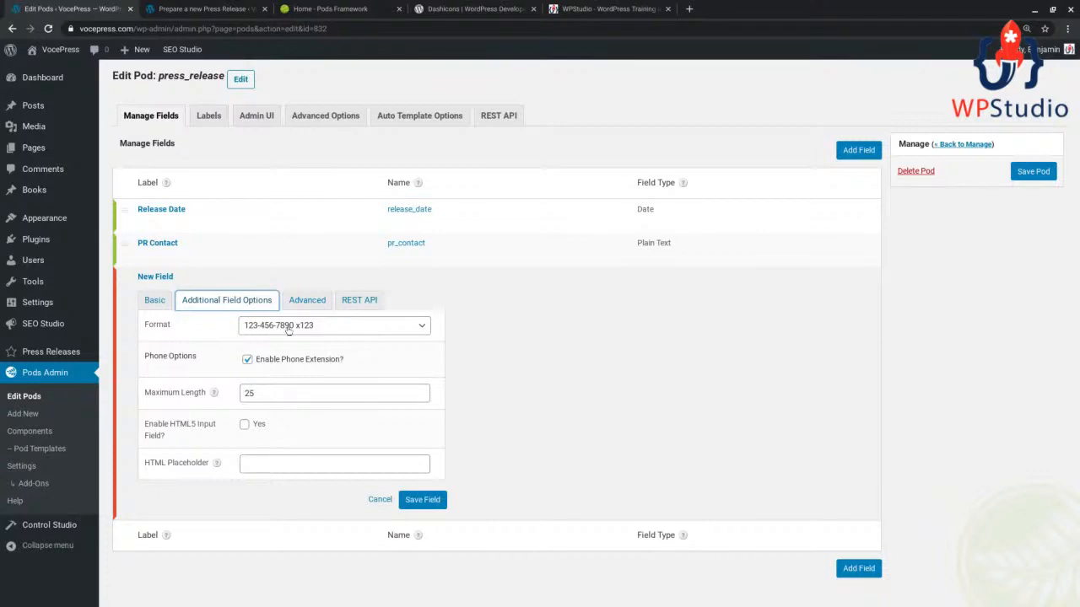
scroll(296, 333, "down", 1)
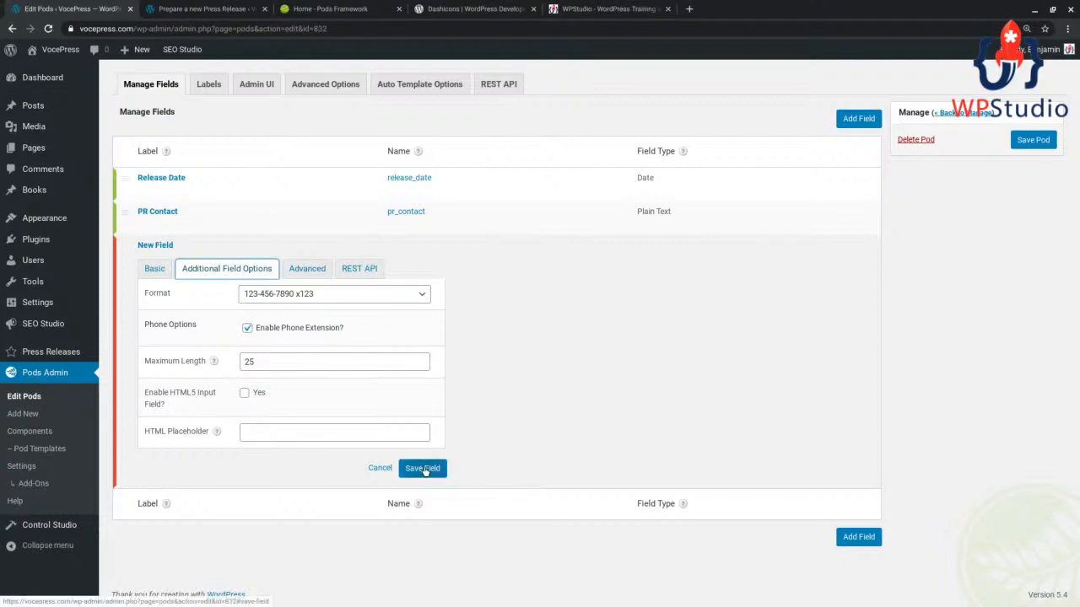
left_click(409, 295)
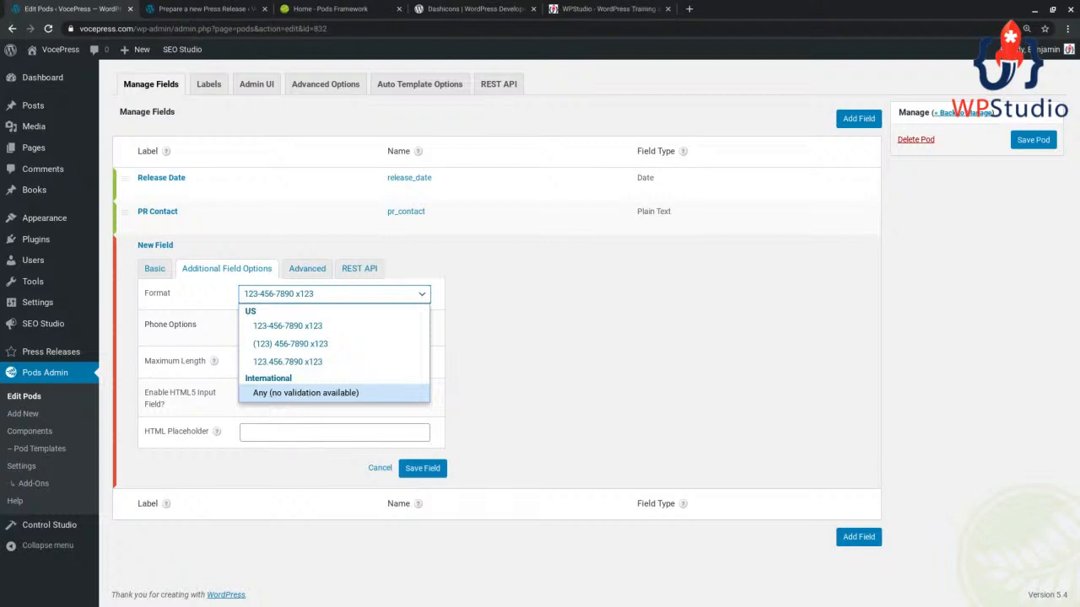
left_click(364, 343)
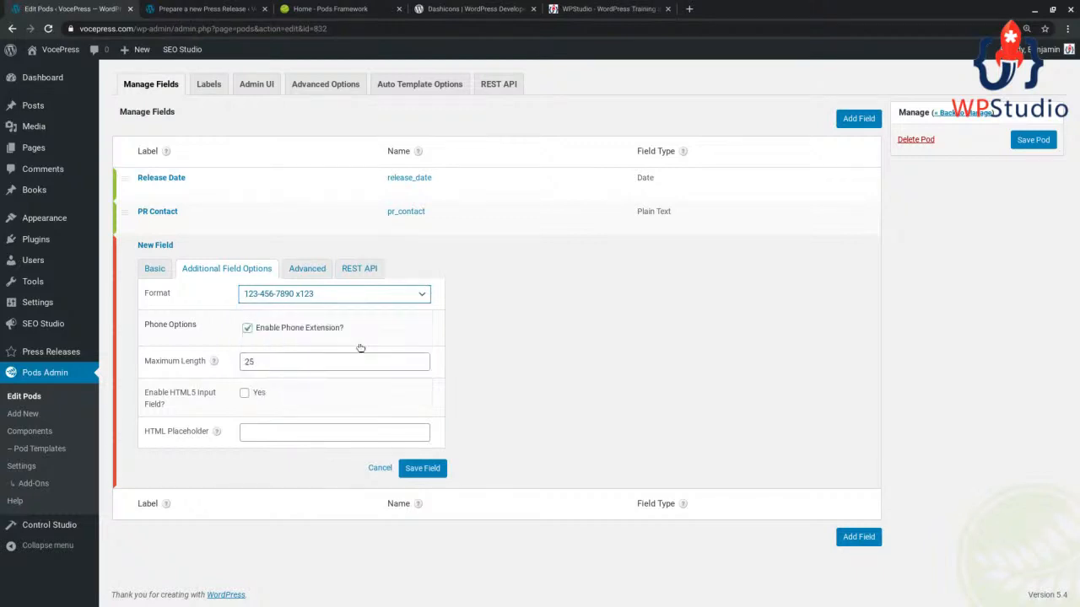
left_click(302, 326)
left_click(432, 469)
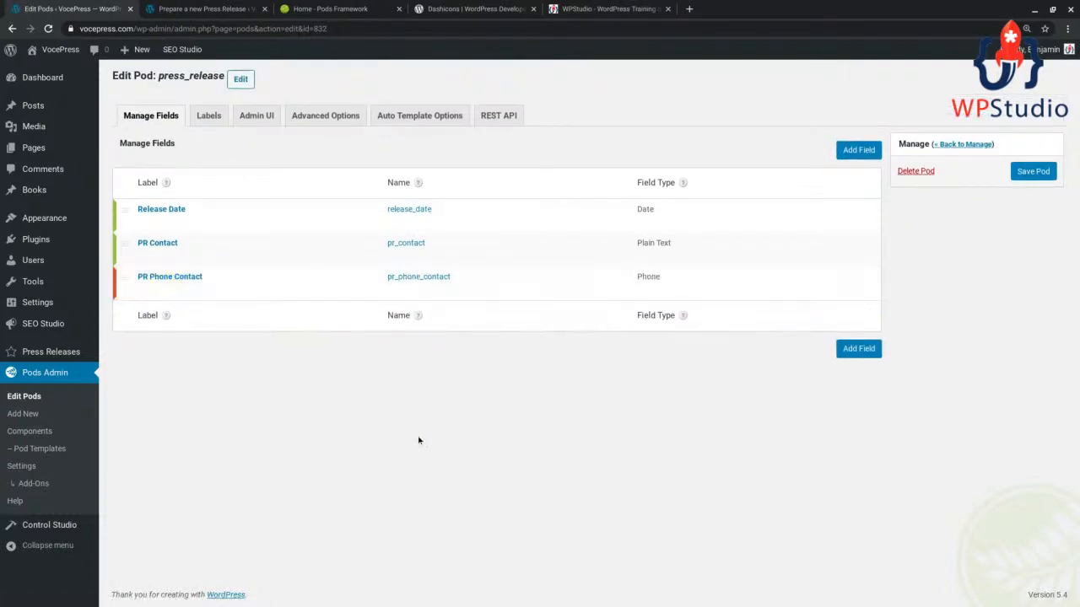
Save the press_release pod and reload the new press release form to check its custom fields
left_click(1041, 174)
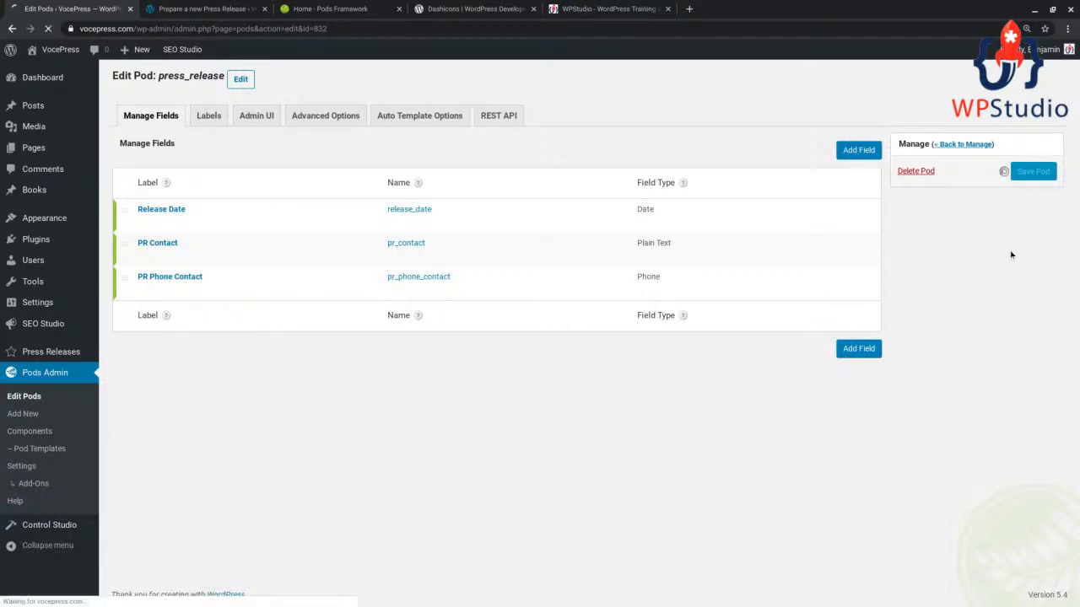
left_click(202, 10)
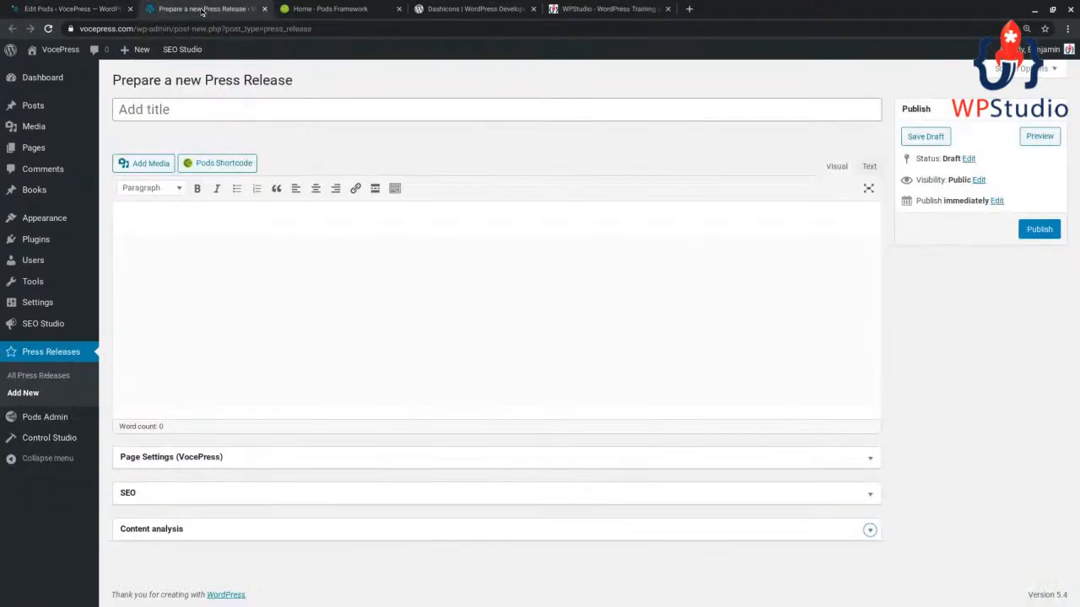
left_click(48, 28)
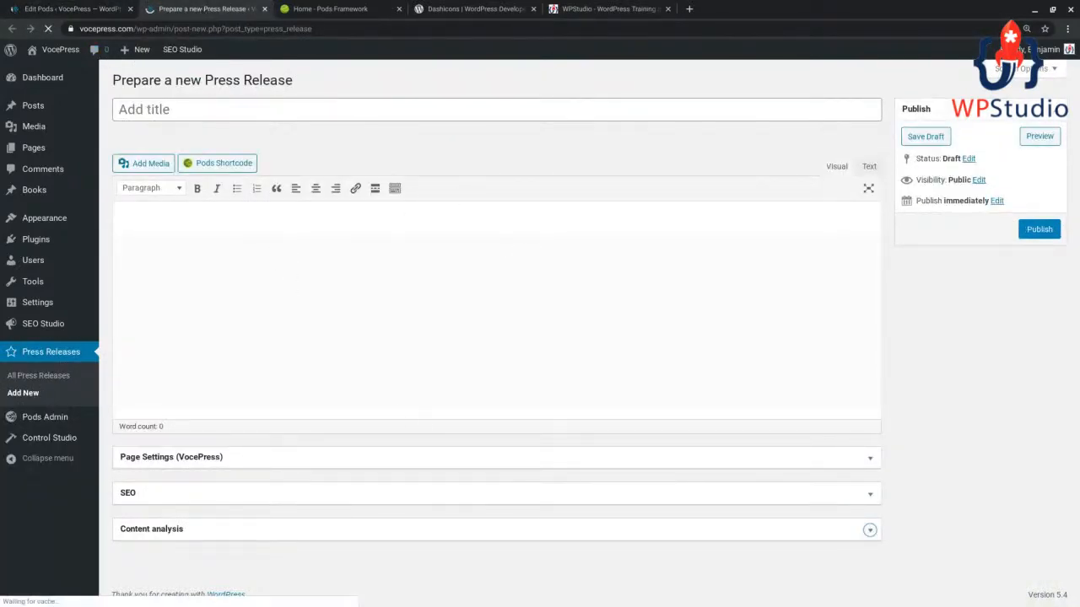
scroll(298, 272, "down", 2)
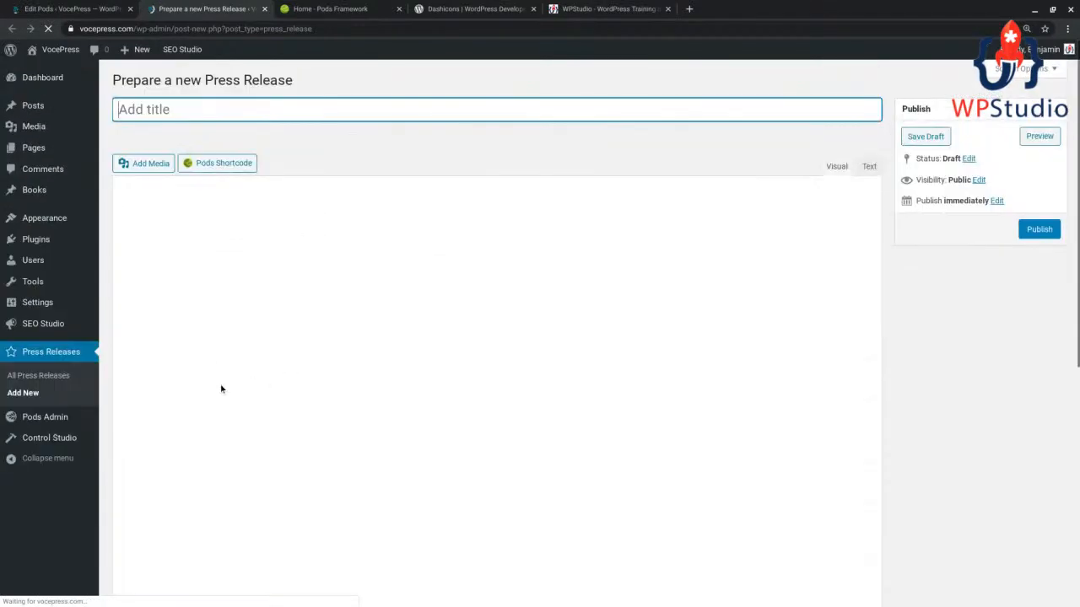
scroll(311, 245, "down", 4)
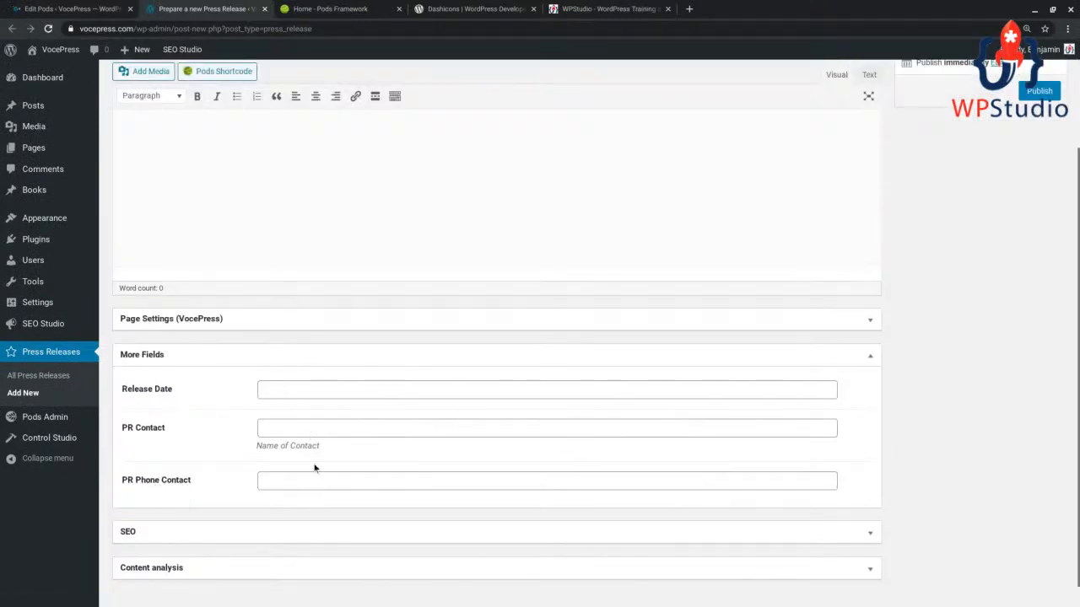
left_click_drag(329, 452, 221, 452)
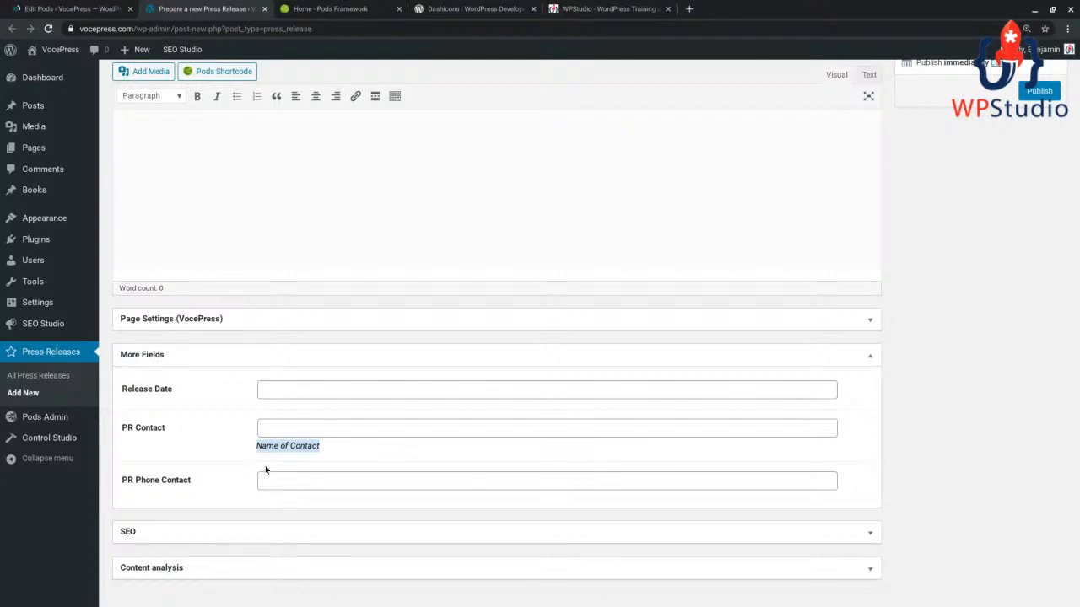
scroll(181, 431, "up", 3)
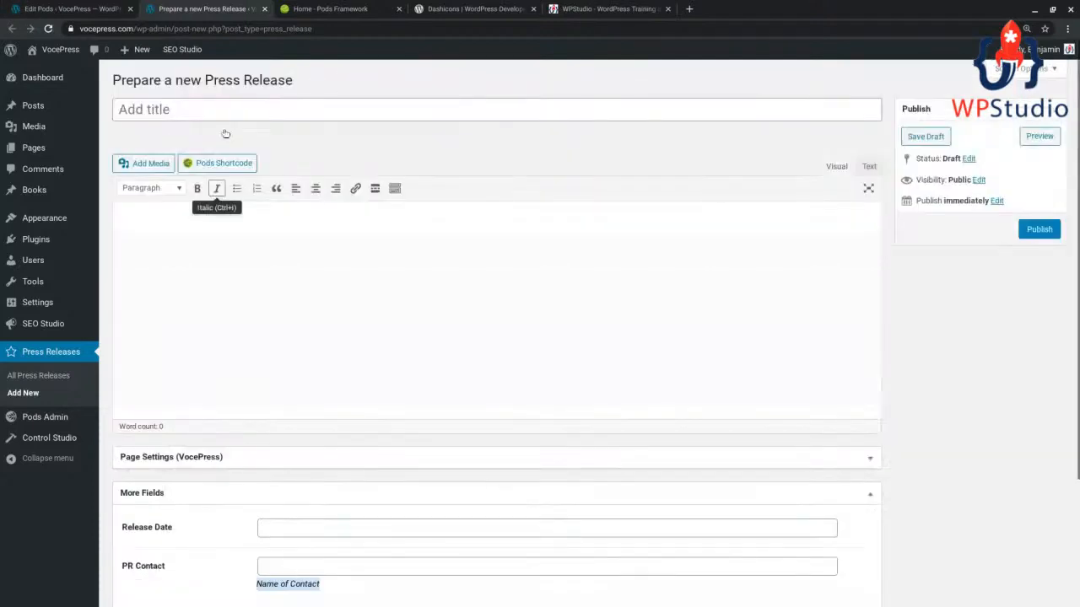
Title the press release "Super Muffins Discovered" and write the body text "This is absolutely an amazing time to be alive."
left_click(186, 103)
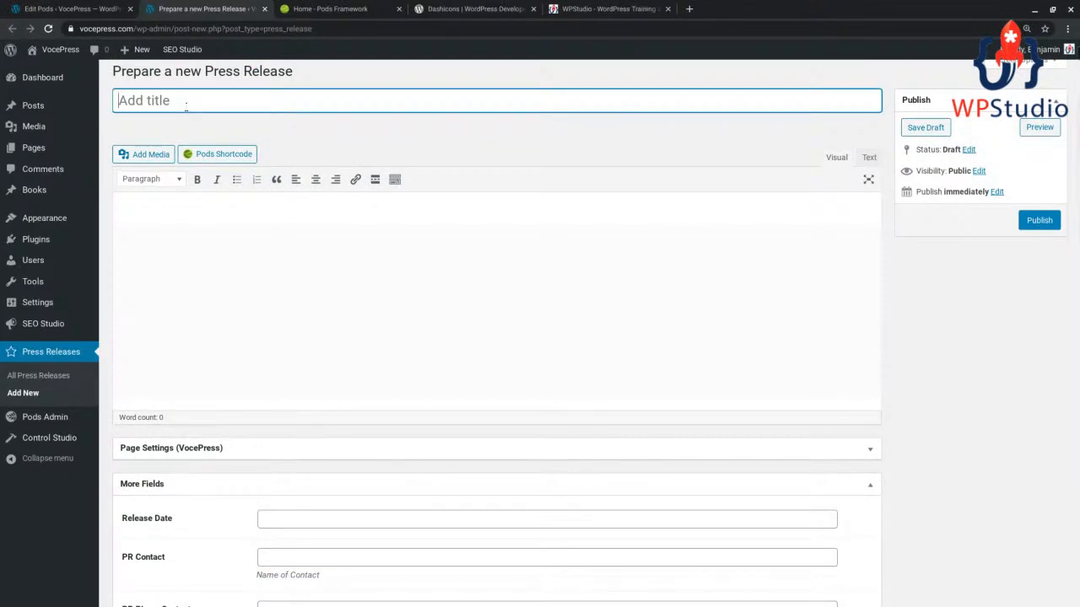
type("Super Muffins Discovered")
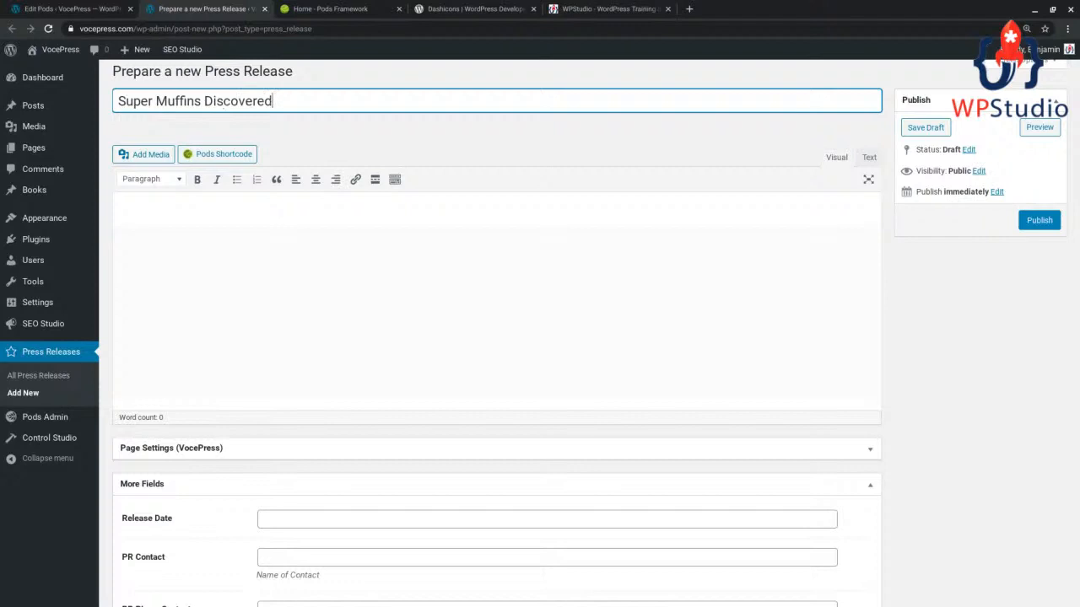
key("Tab")
type("This")
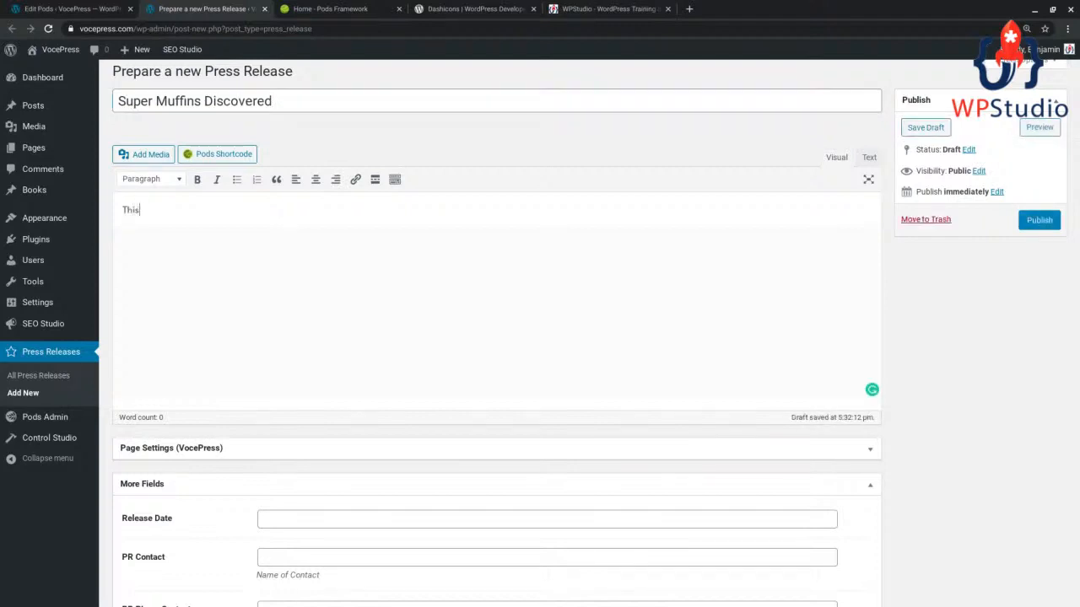
type(" is absolutly an amazin")
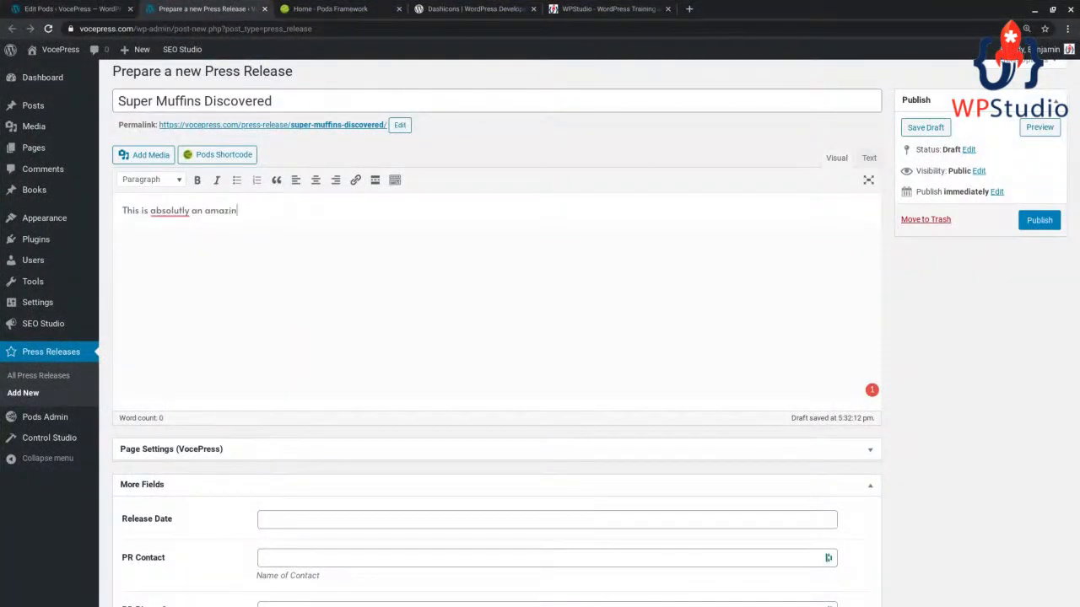
type("g time to be alive.")
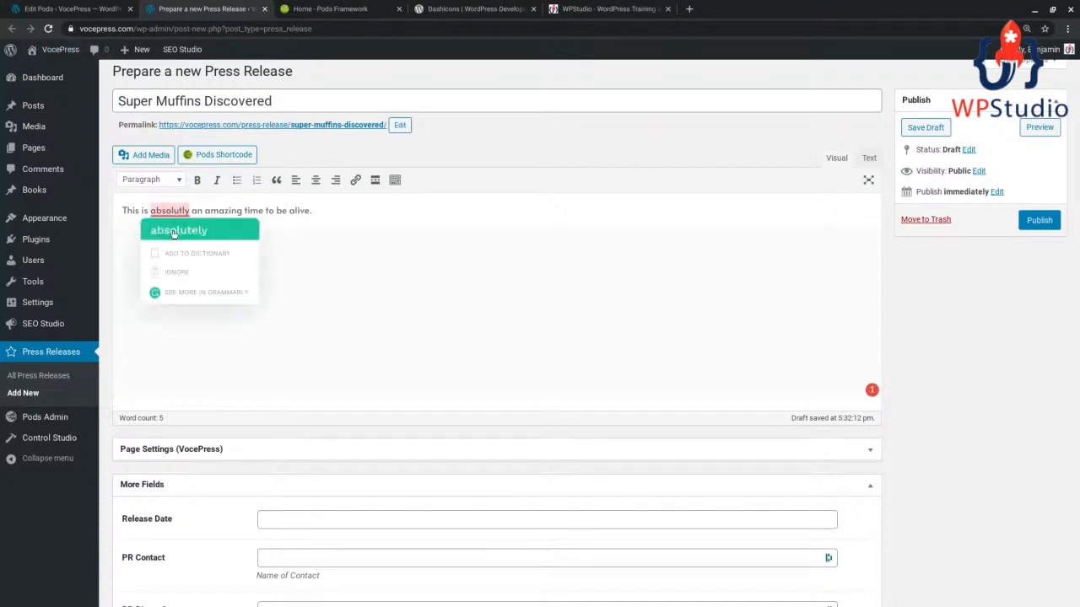
left_click(176, 230)
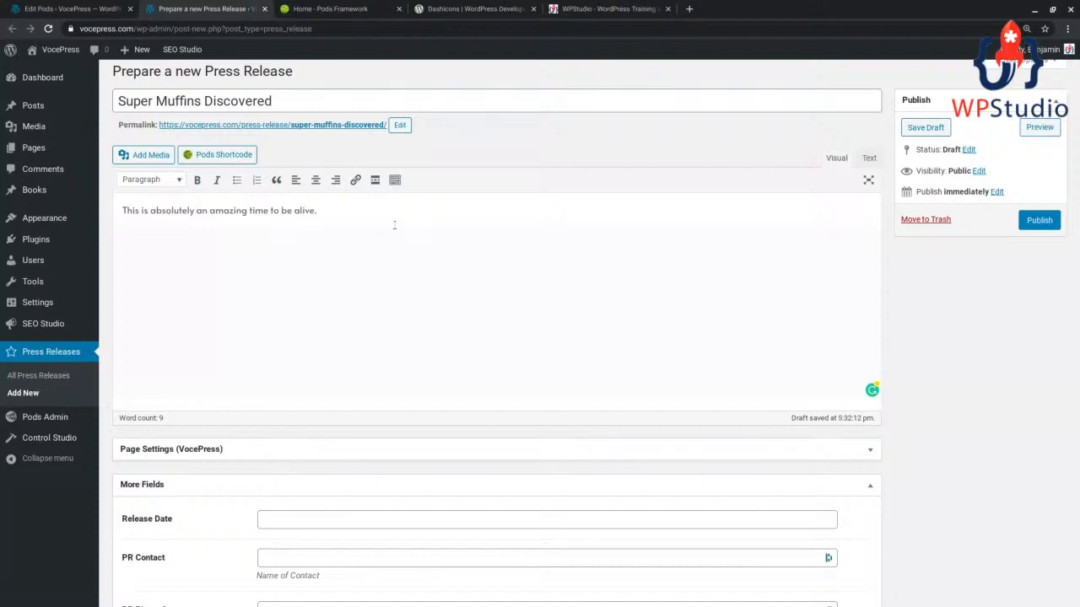
Set the Release Date to 04/24/2020, fill in the PR contact's name and phone number, and publish the press release
scroll(283, 253, "down", 1)
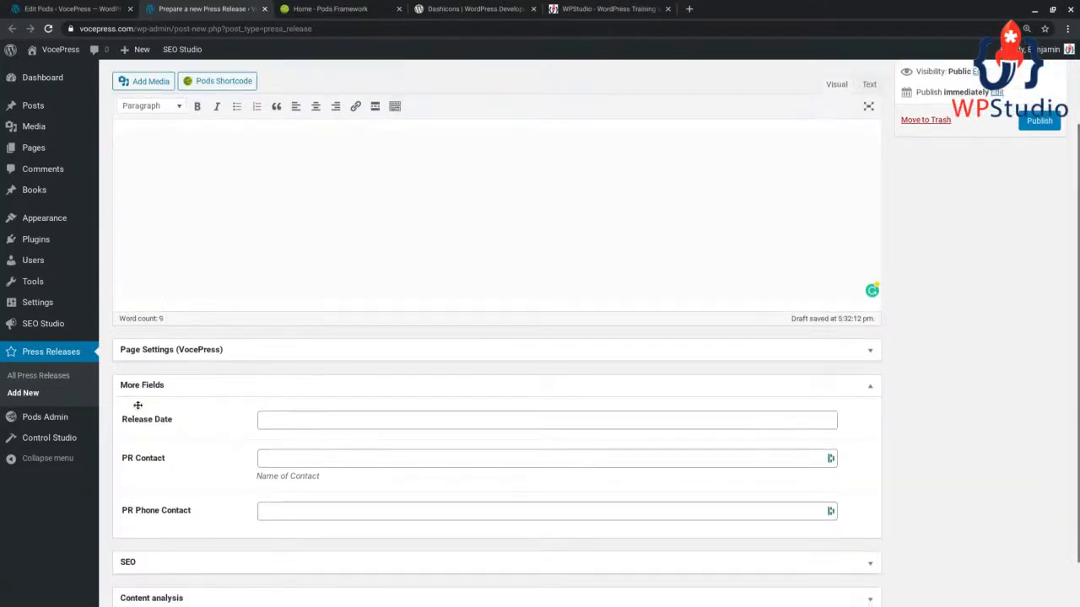
left_click(307, 424)
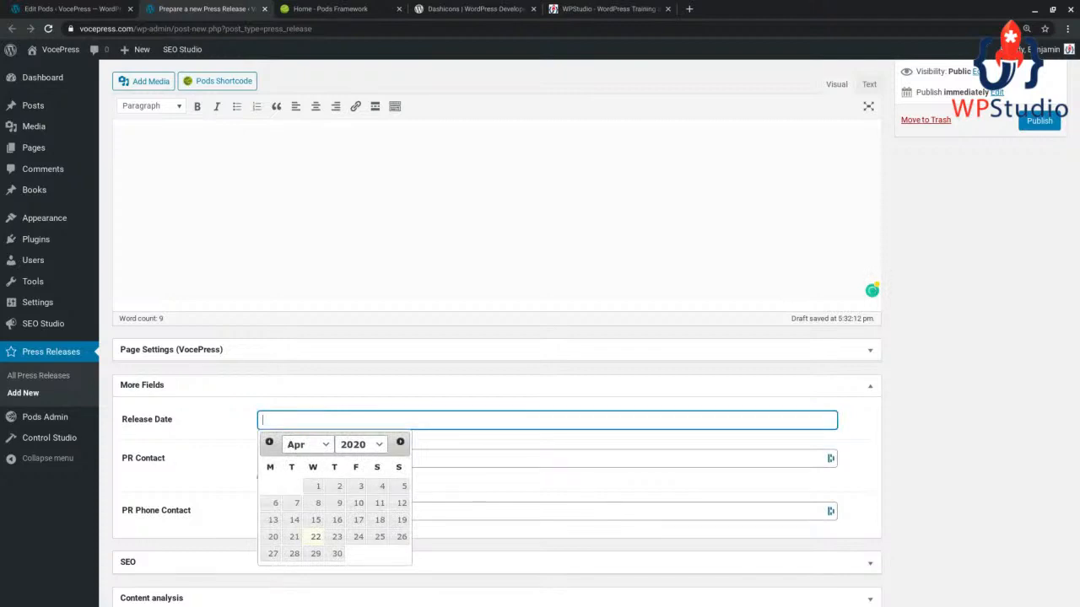
left_click(359, 536)
left_click(291, 457)
type("Bob Bobbertson")
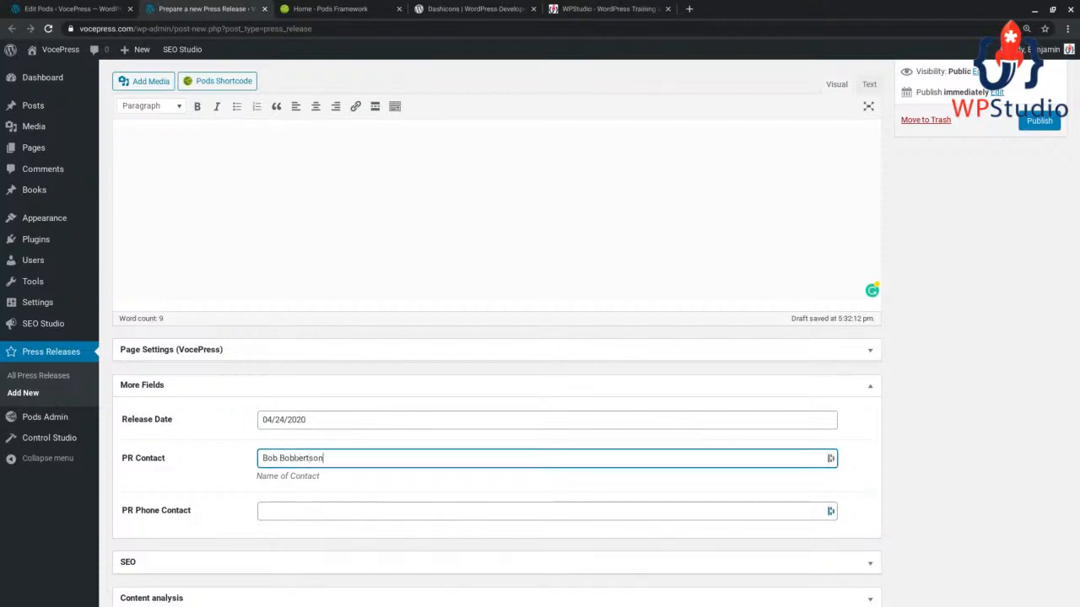
key("Tab")
type("5")
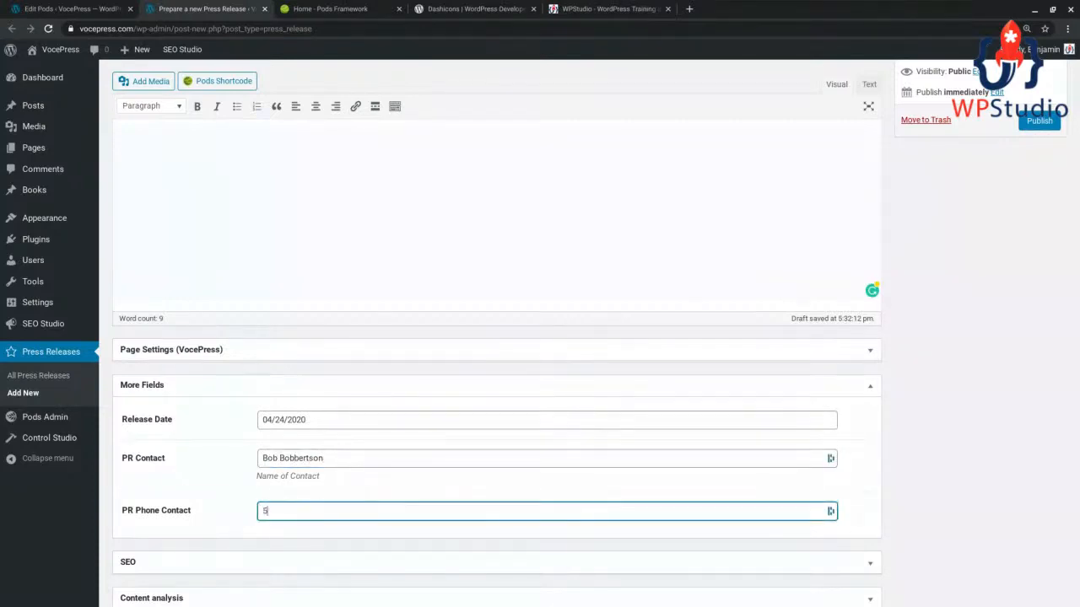
type("55-123-4567")
scroll(1012, 337, "up", 1)
left_click(1039, 229)
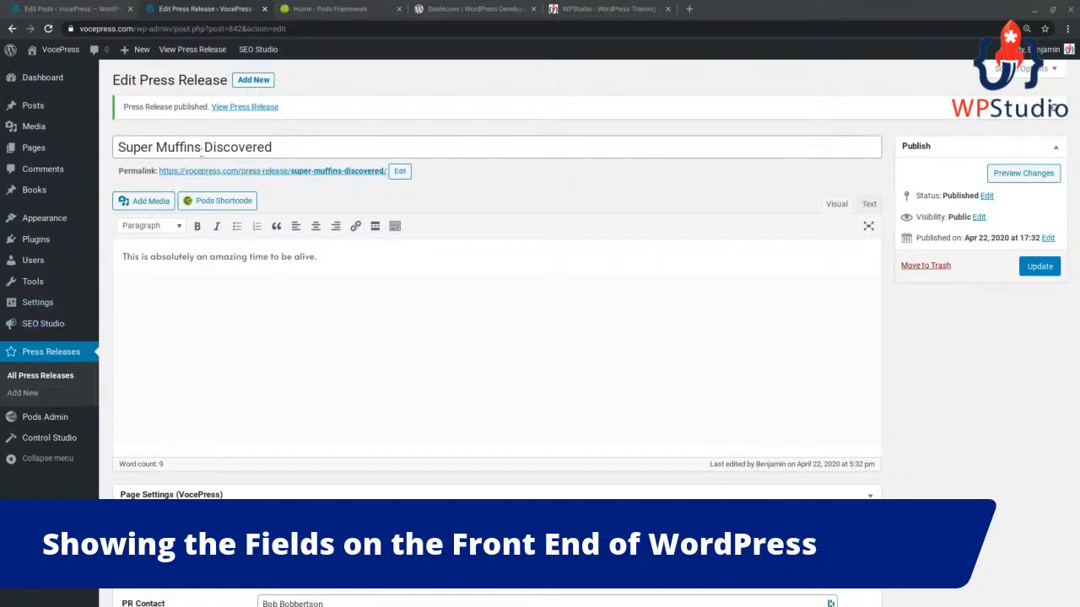
View the published press release from its permalink in a new tab and examine which content shows on the front end
scroll(201, 155, "down", 2)
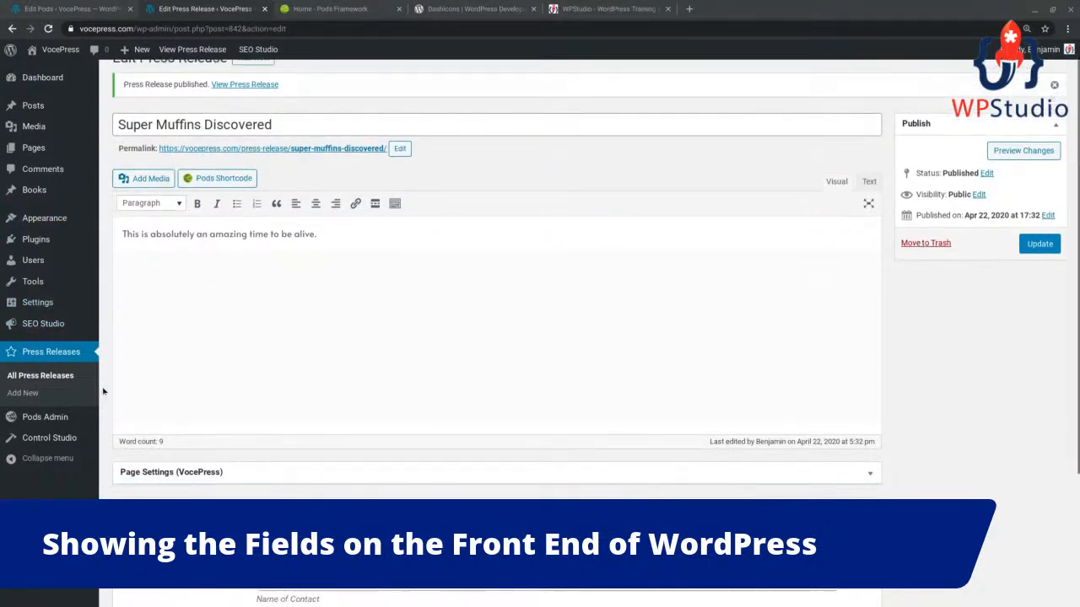
scroll(275, 284, "up", 2)
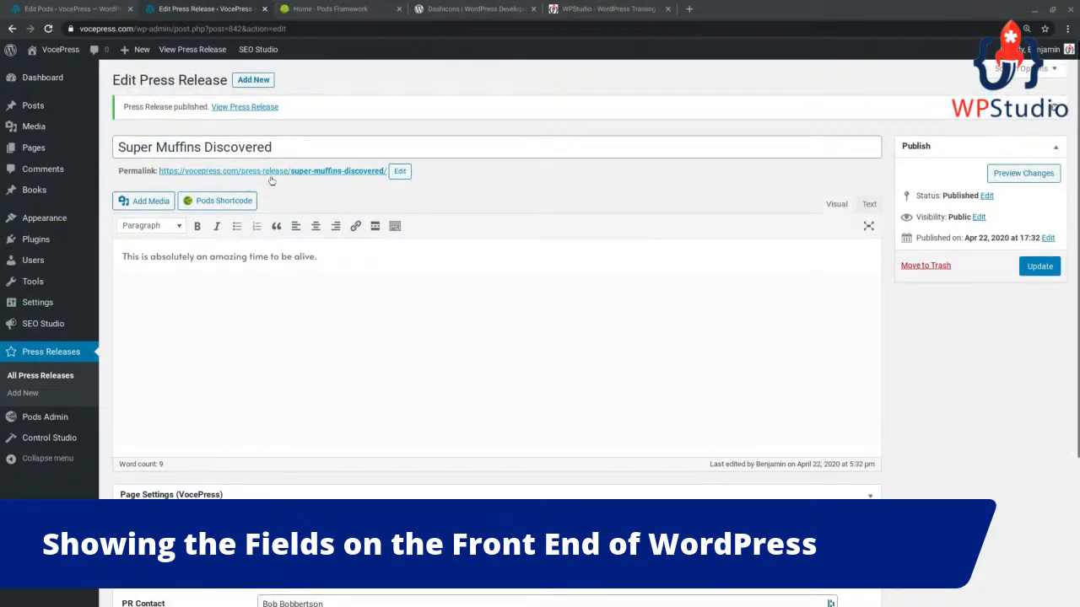
right_click(272, 173)
left_click(301, 183)
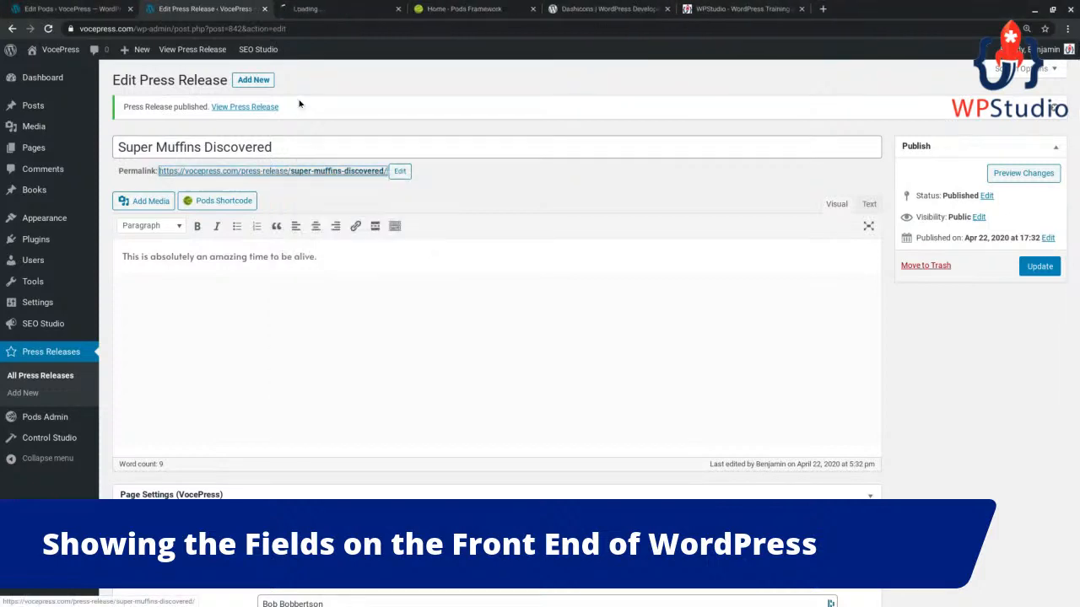
left_click(333, 9)
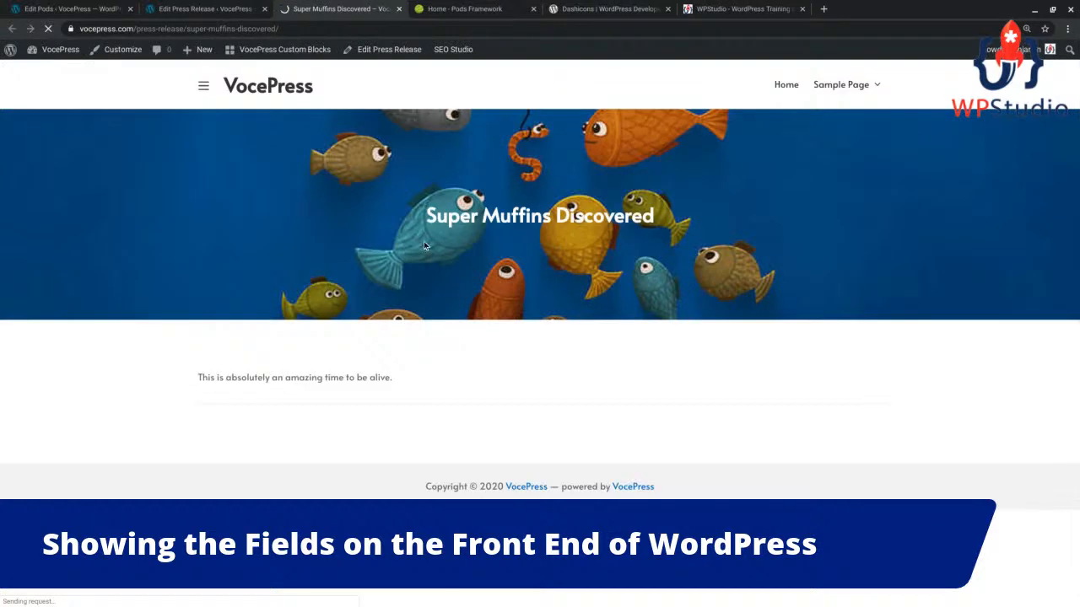
left_click_drag(429, 211, 727, 212)
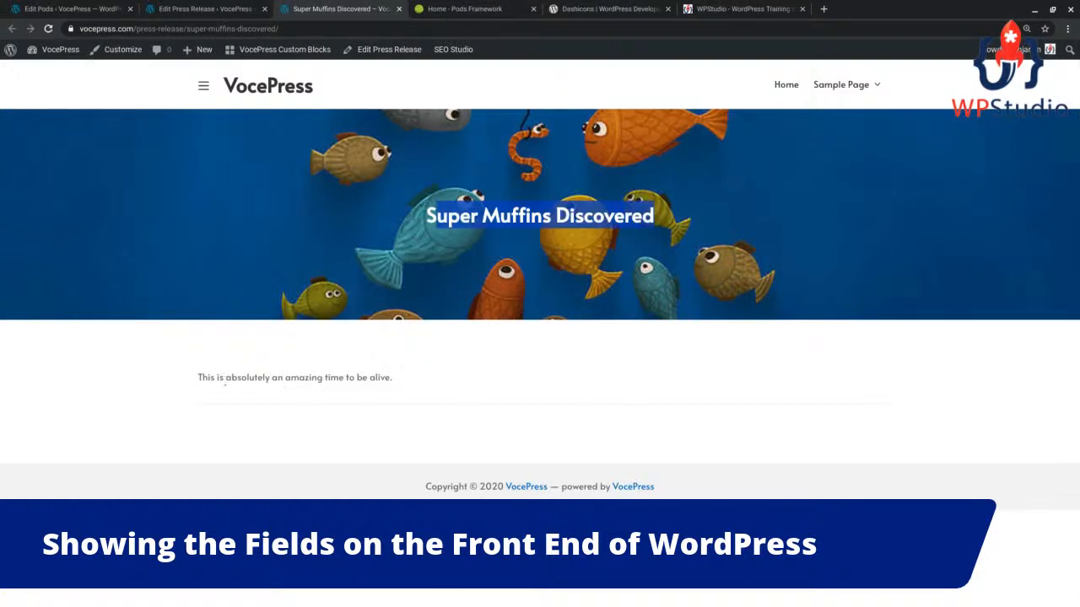
left_click_drag(199, 377, 448, 377)
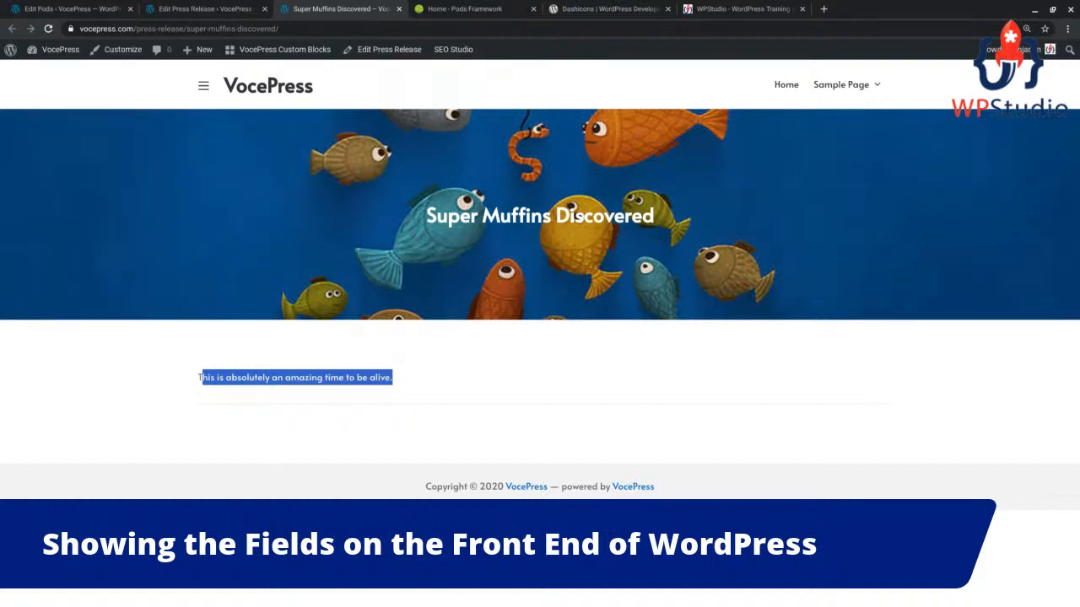
scroll(436, 400, "down", 1)
scroll(433, 391, "up", 1)
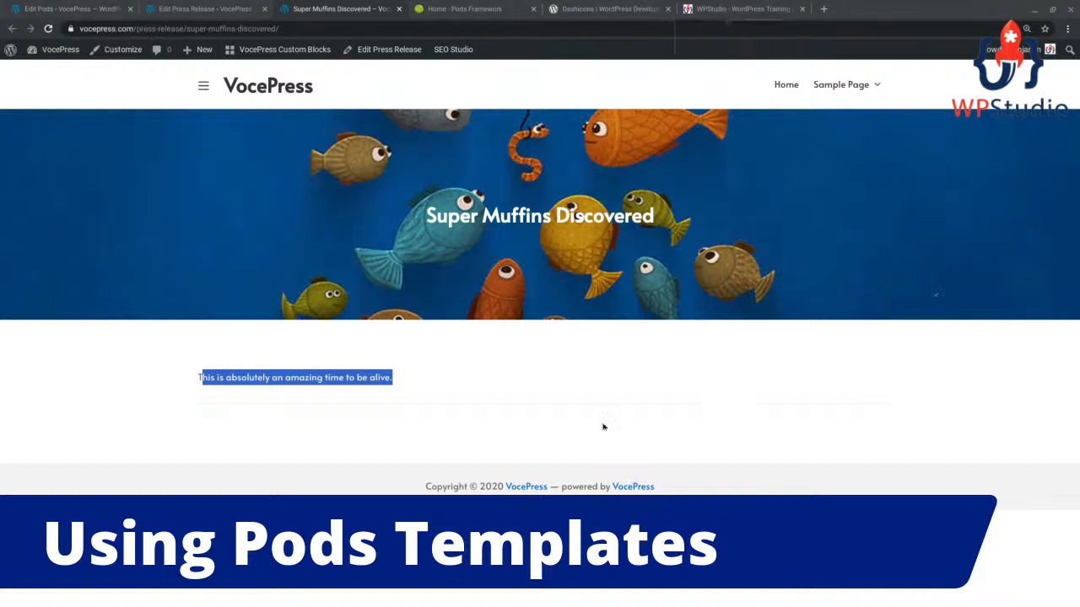
left_click(693, 427)
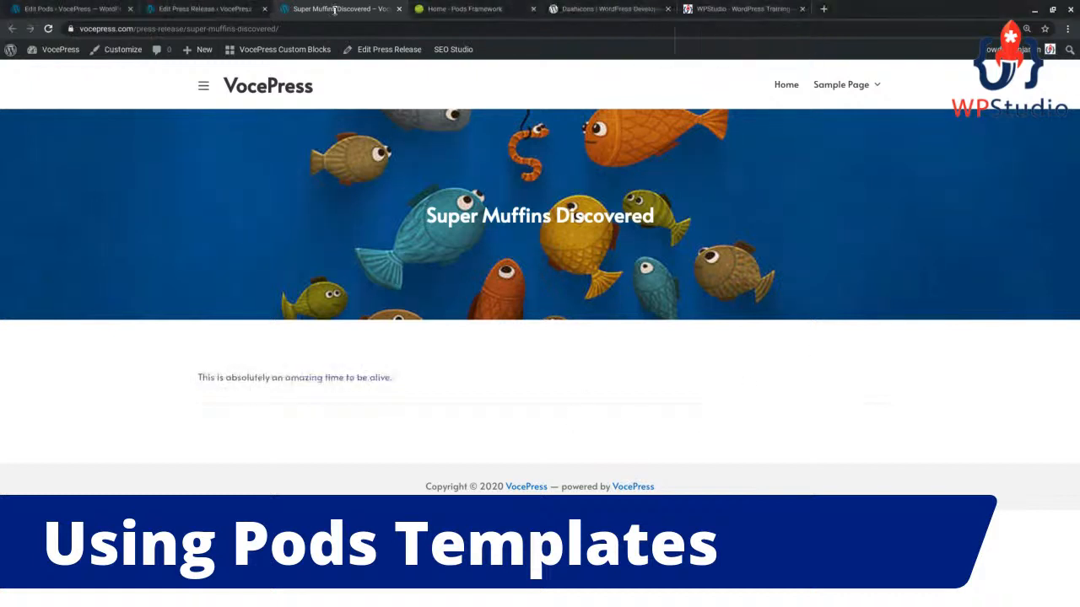
Check the Pods components list to see whether the Templates component is enabled
left_click(108, 8)
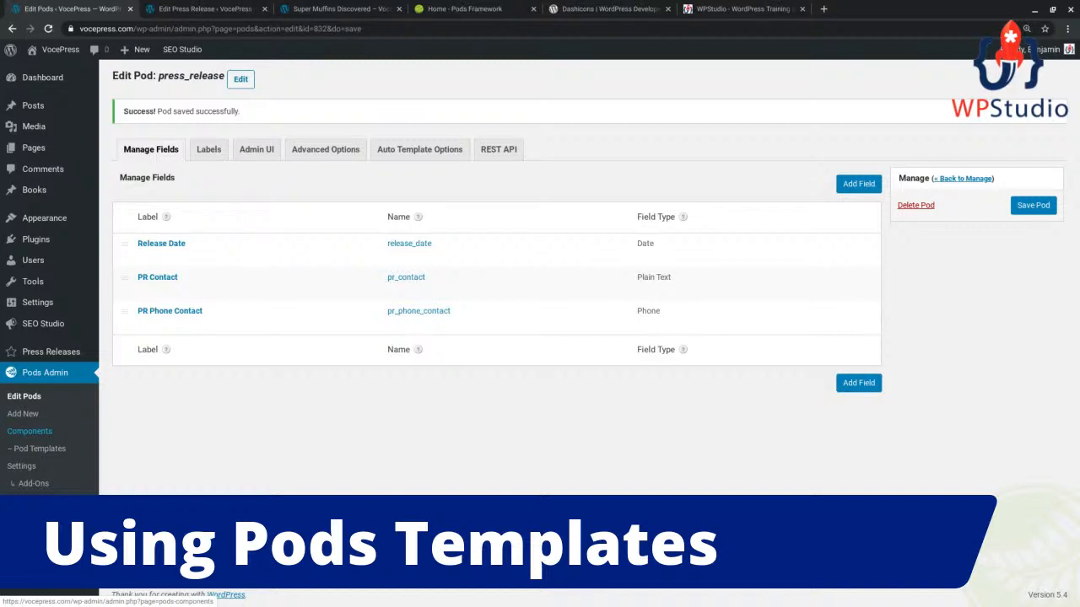
left_click(47, 432)
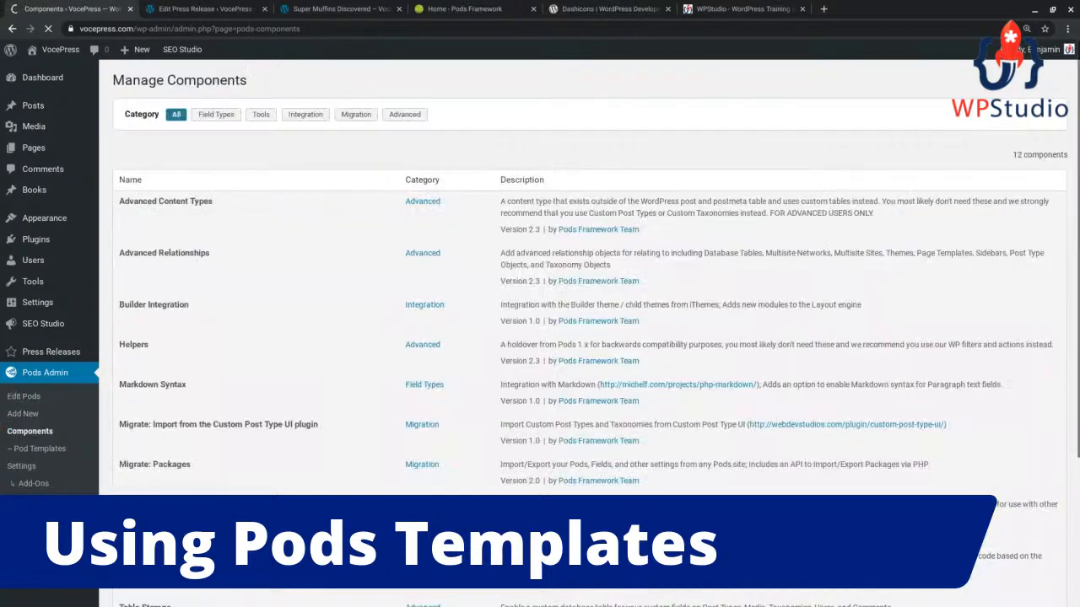
scroll(591, 337, "down", 3)
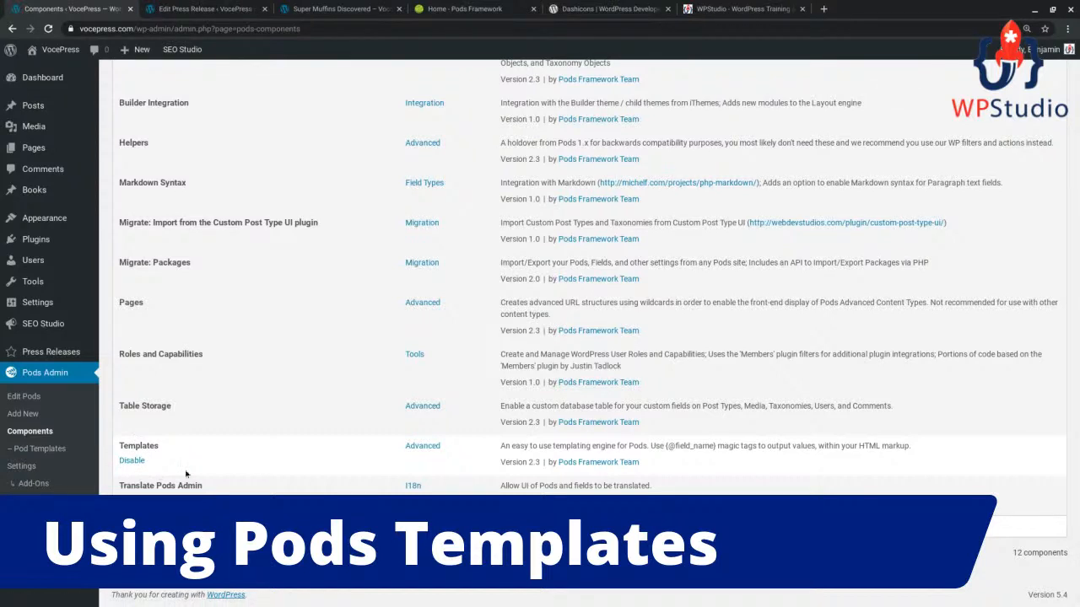
Start a new pod template and collapse its Restrict Access section
left_click(39, 449)
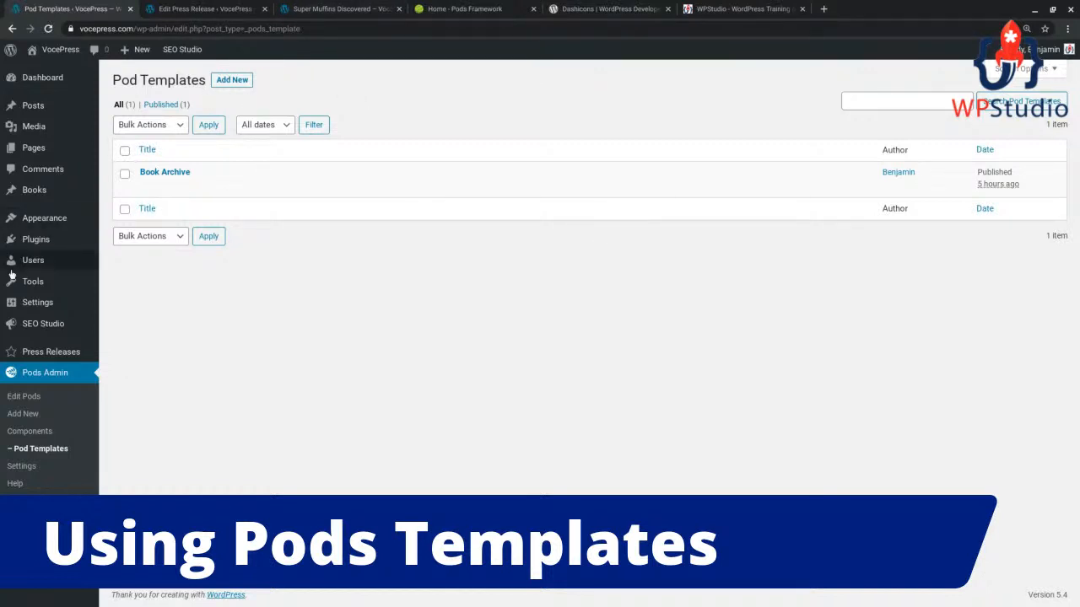
mouse_move(12, 274)
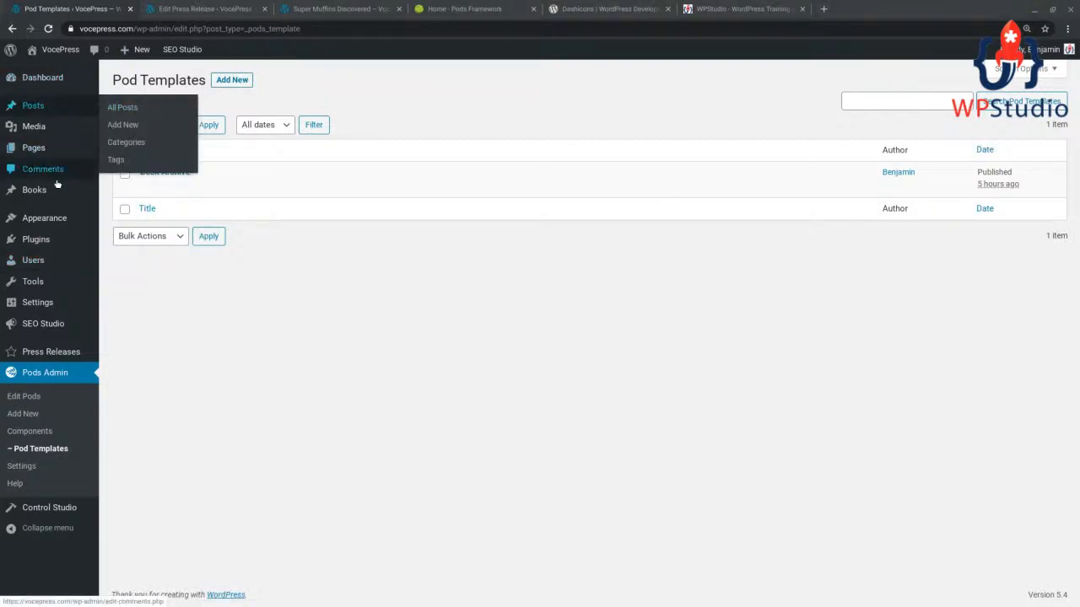
mouse_move(67, 300)
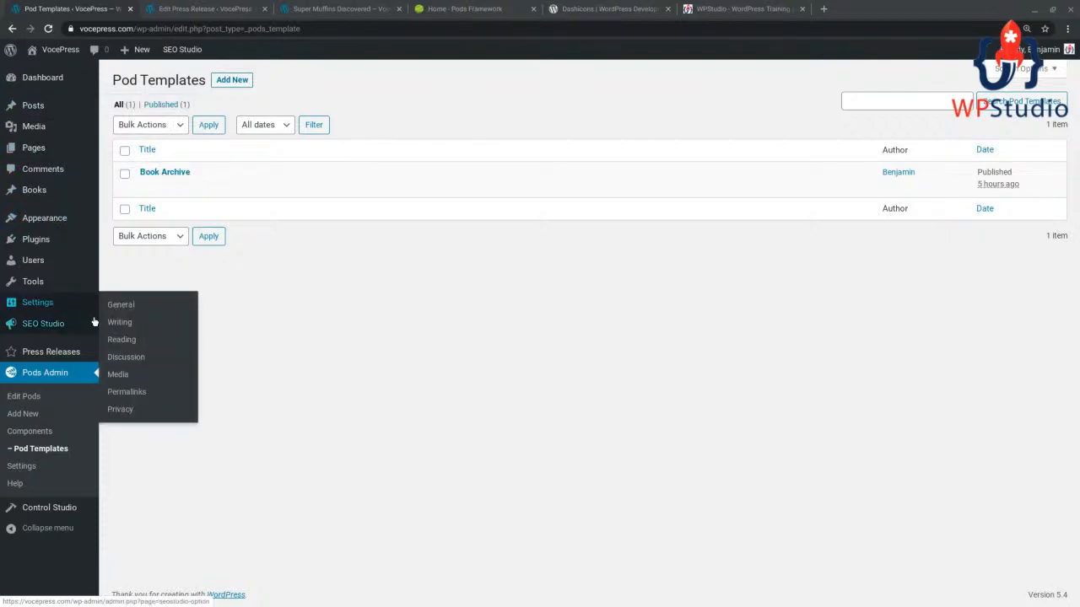
left_click(237, 81)
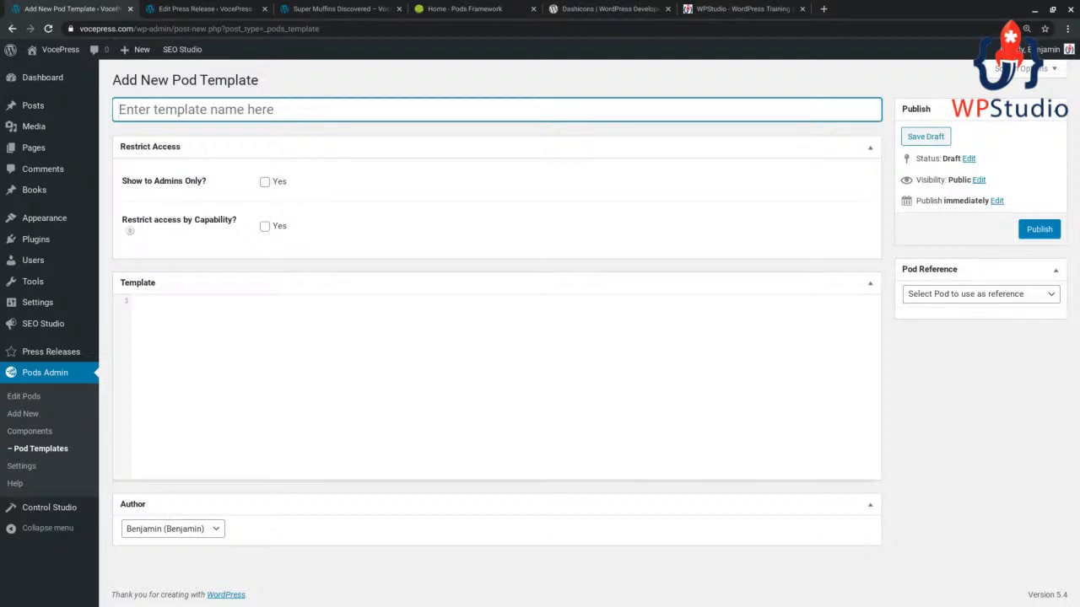
left_click(869, 148)
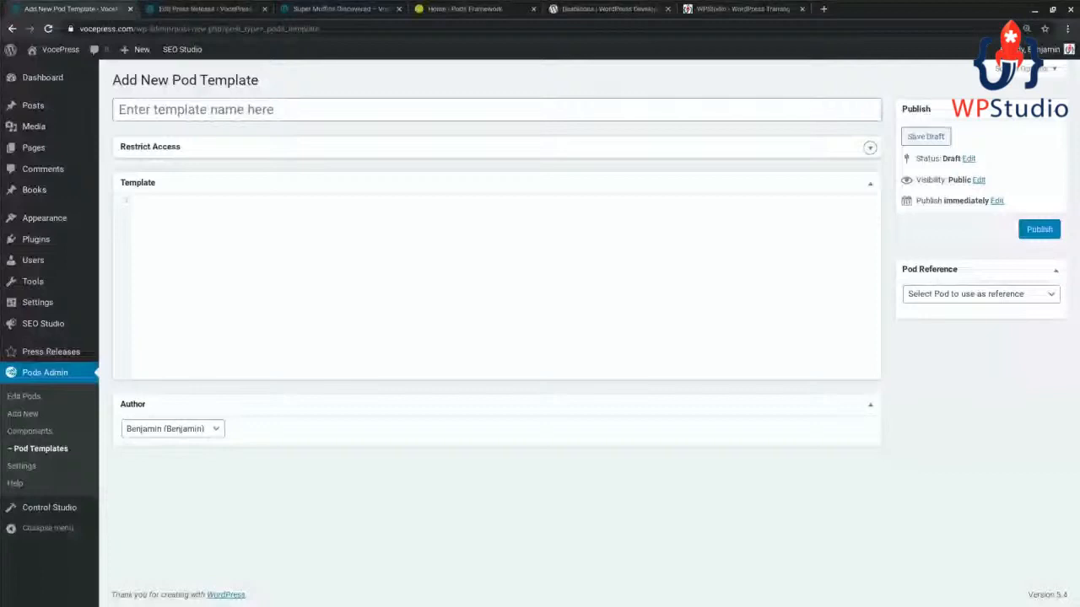
Name the pod template "Show me my PR fields"
left_click(225, 118)
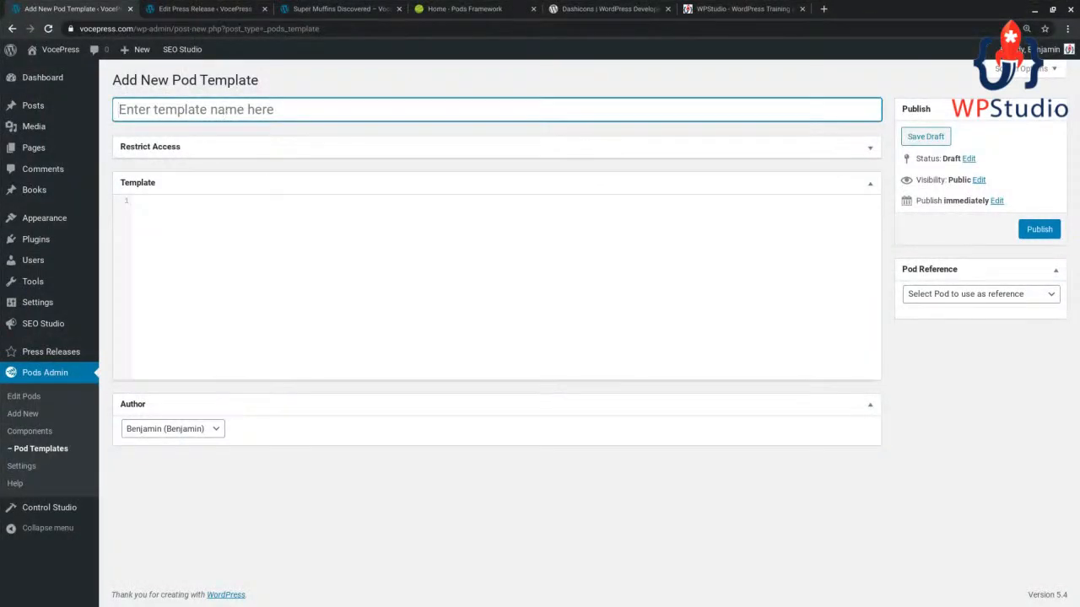
type("Sh")
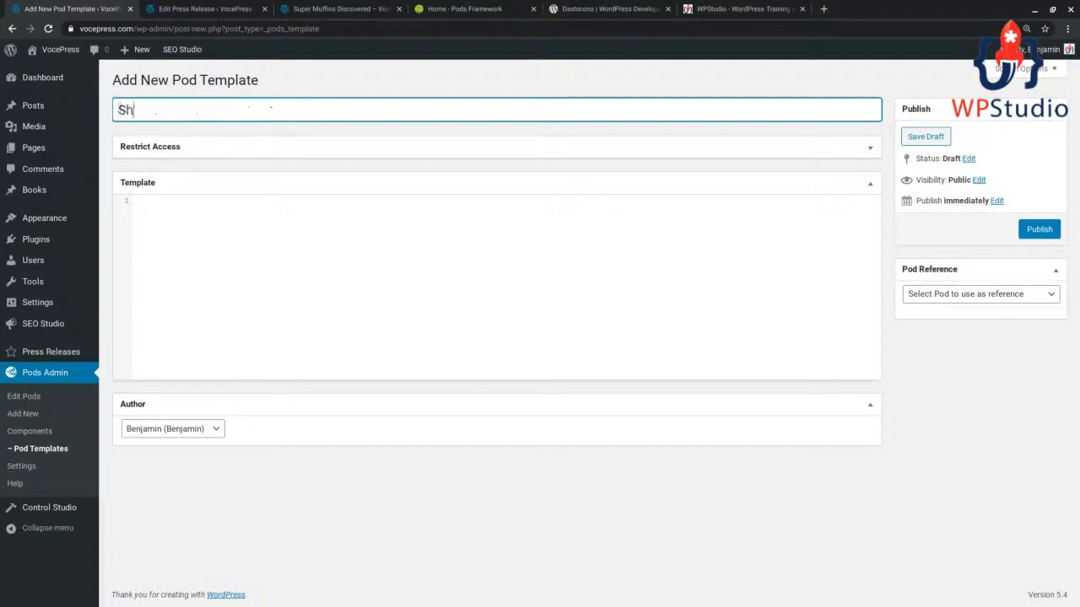
type("ow me my PR ")
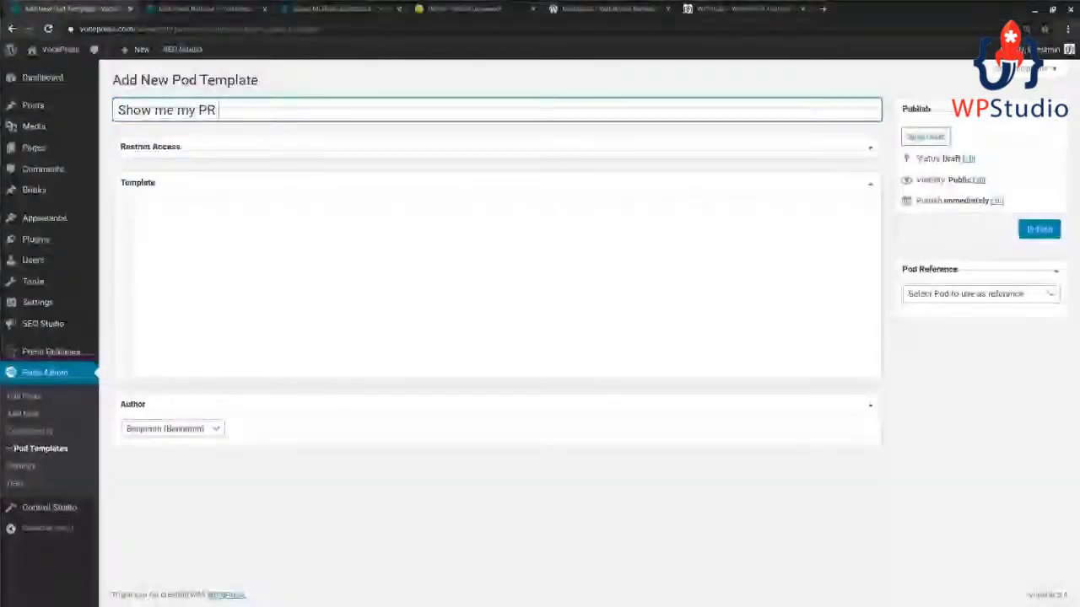
type("fields")
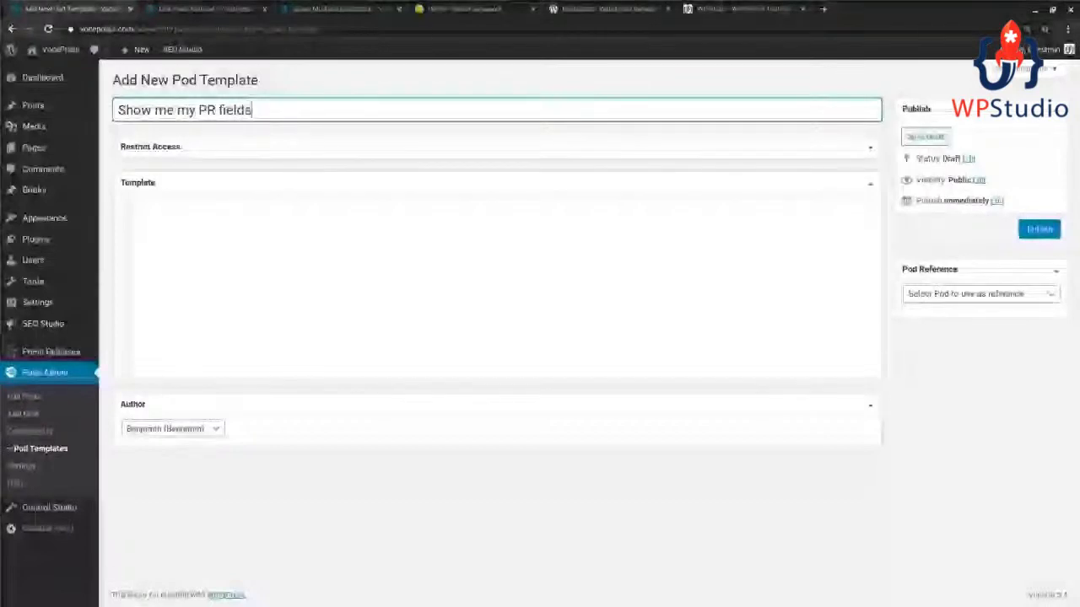
type(".")
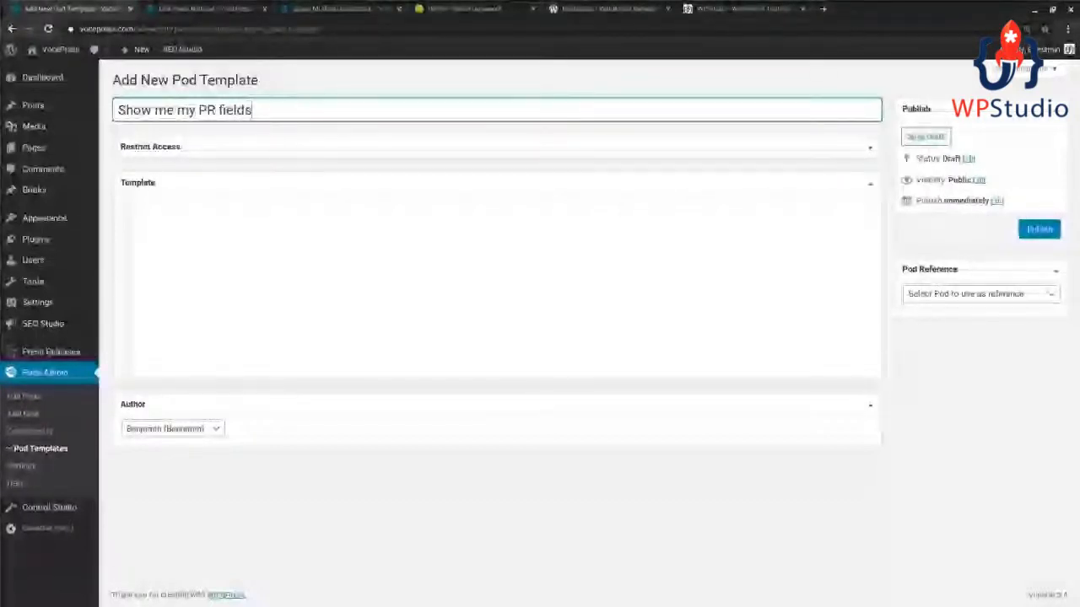
left_click(393, 248)
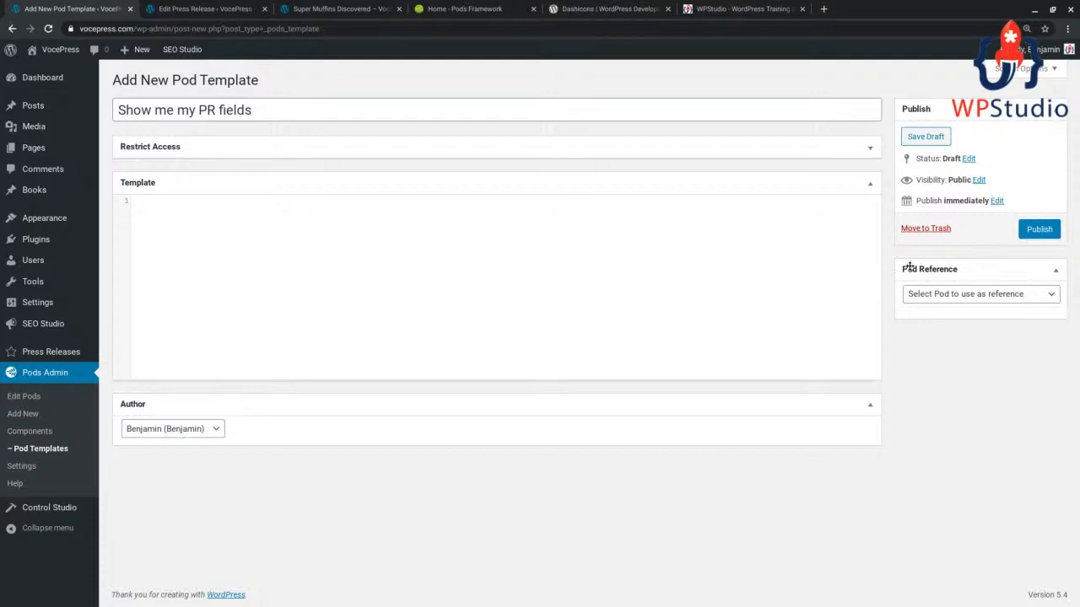
Set the template's Pod Reference to Press Releases and look through its field names down to pr_phone_contact
left_click(960, 297)
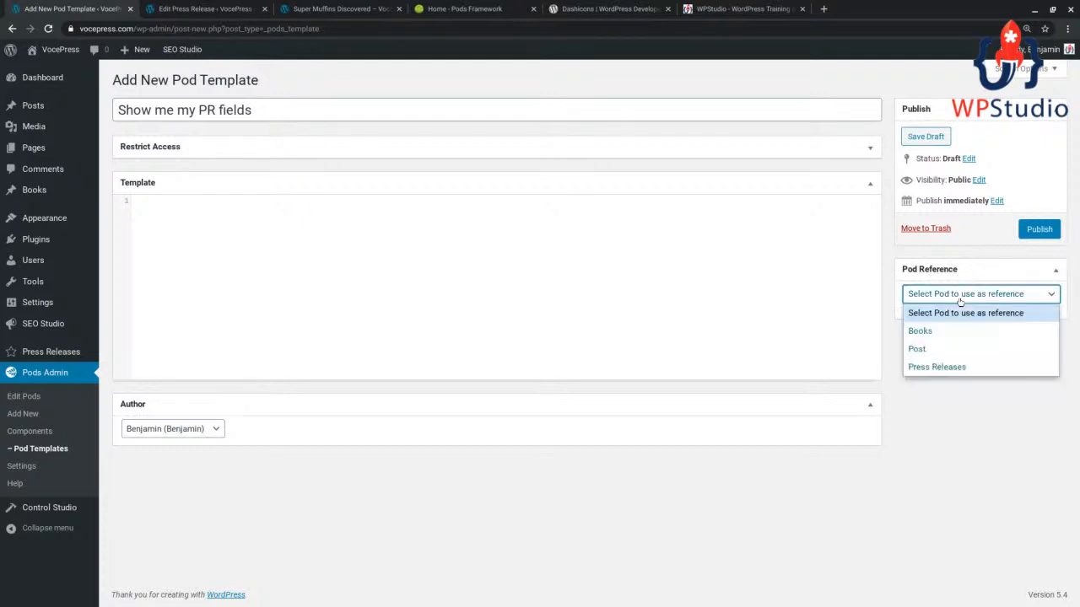
left_click(952, 369)
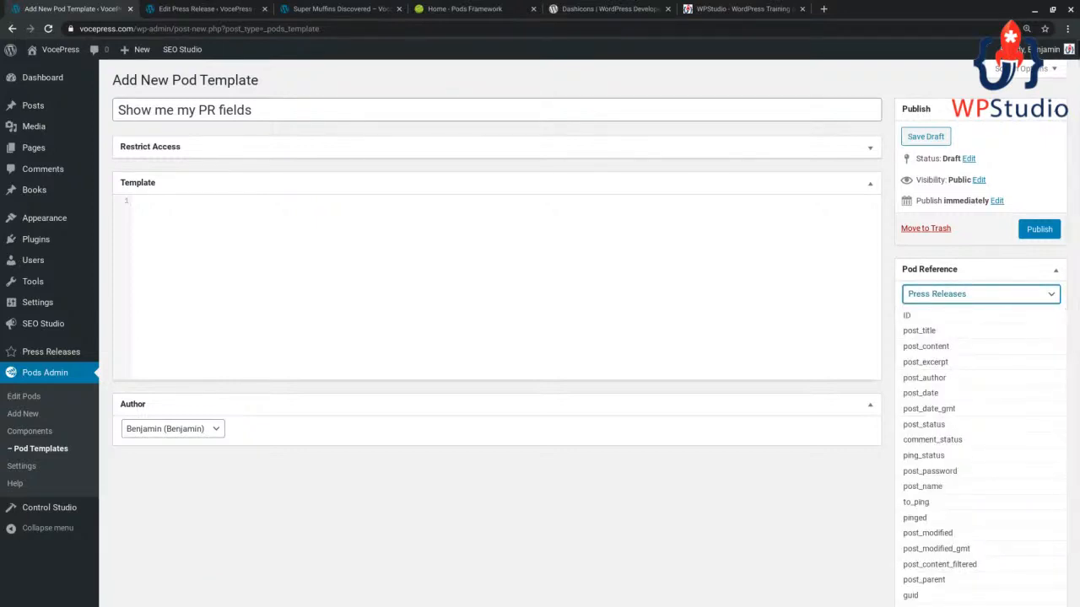
scroll(957, 326, "down", 1)
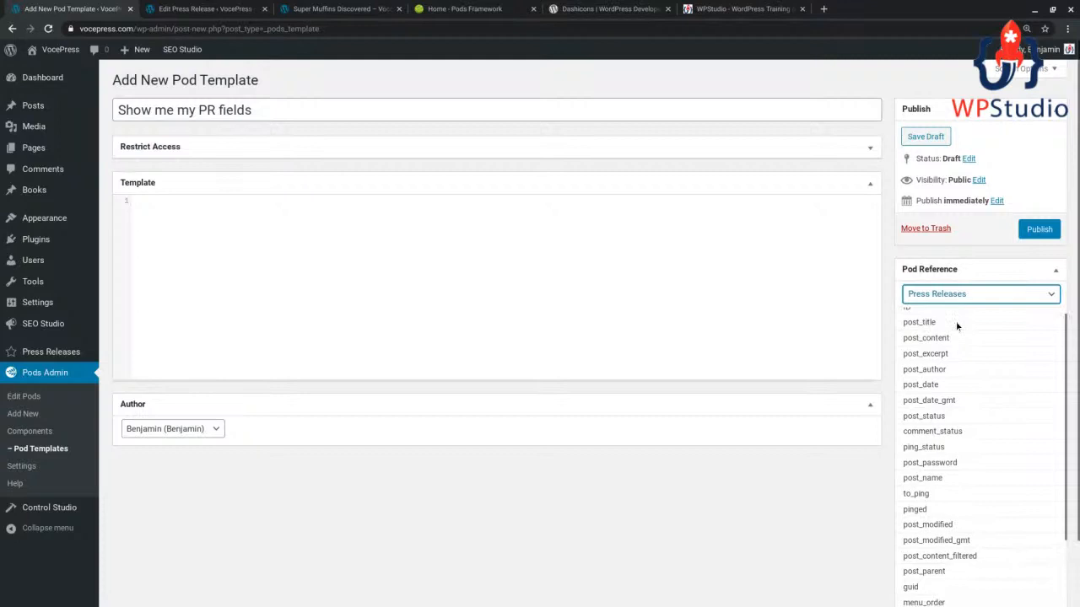
scroll(957, 326, "down", 3)
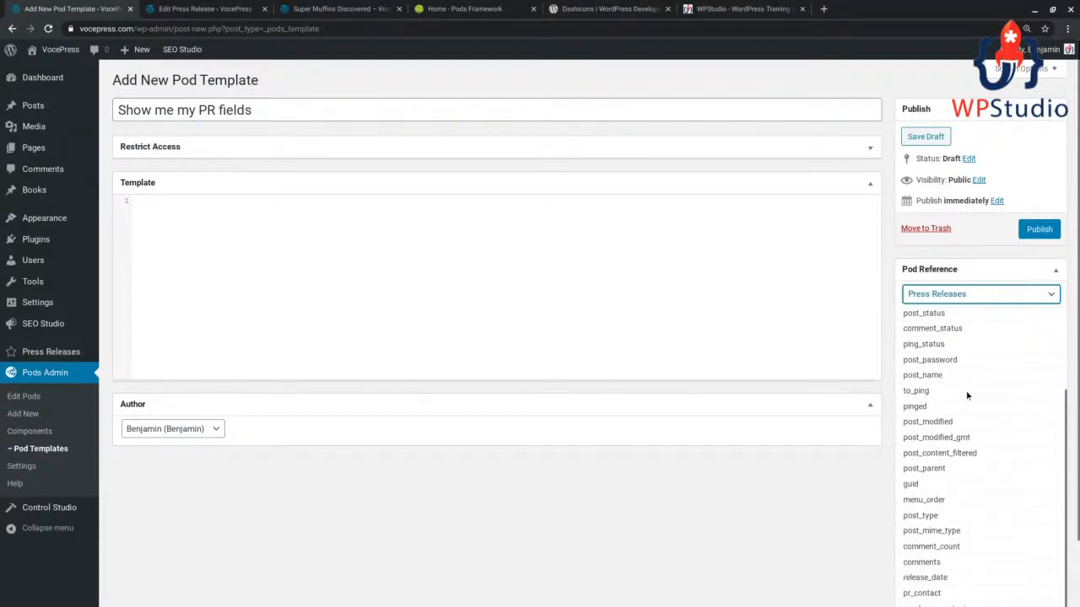
scroll(968, 412, "down", 1)
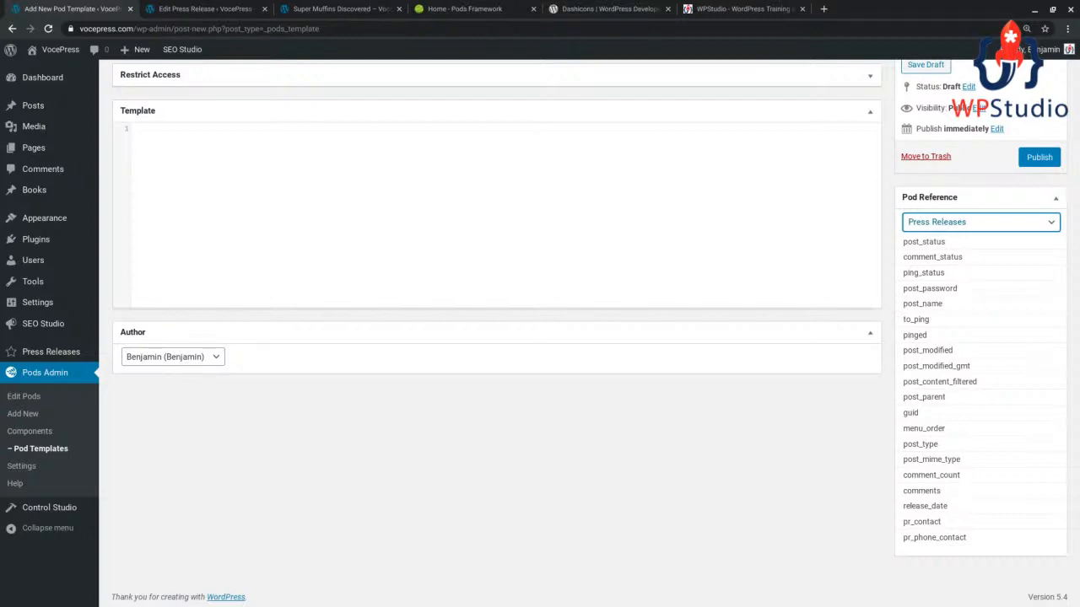
Compare the custom fields in the Super Muffins Discovered press release editor with the field names listed in the template's Pod Reference
mouse_move(49, 353)
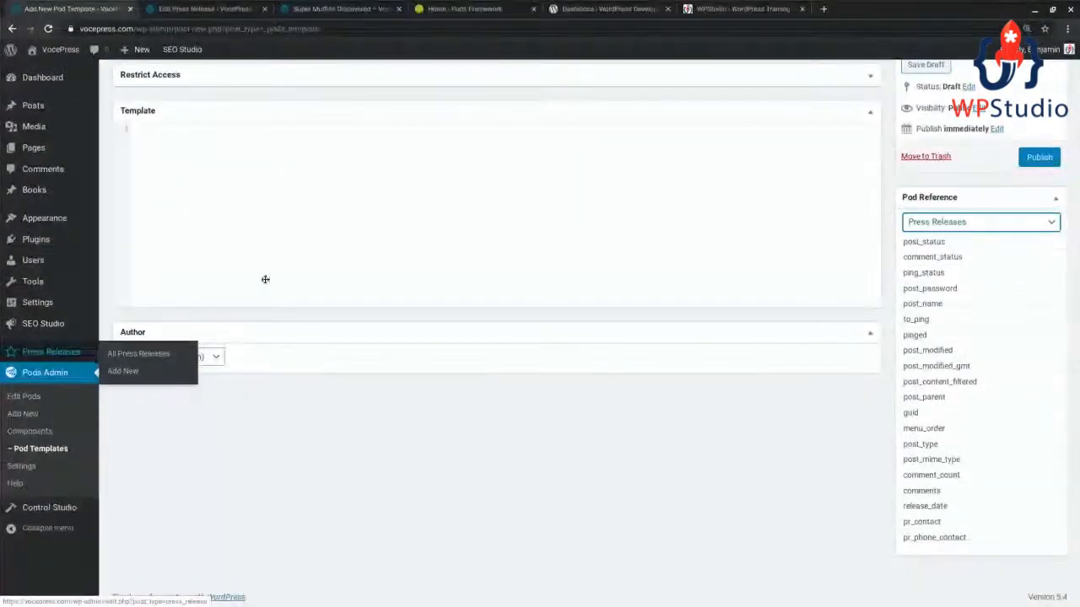
left_click(216, 11)
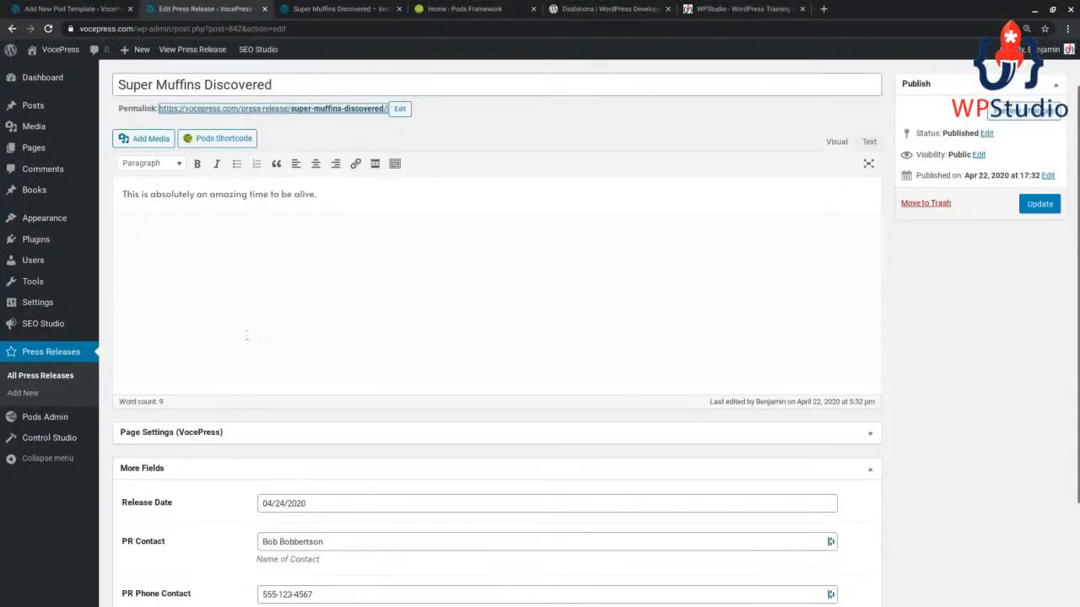
scroll(253, 358, "down", 2)
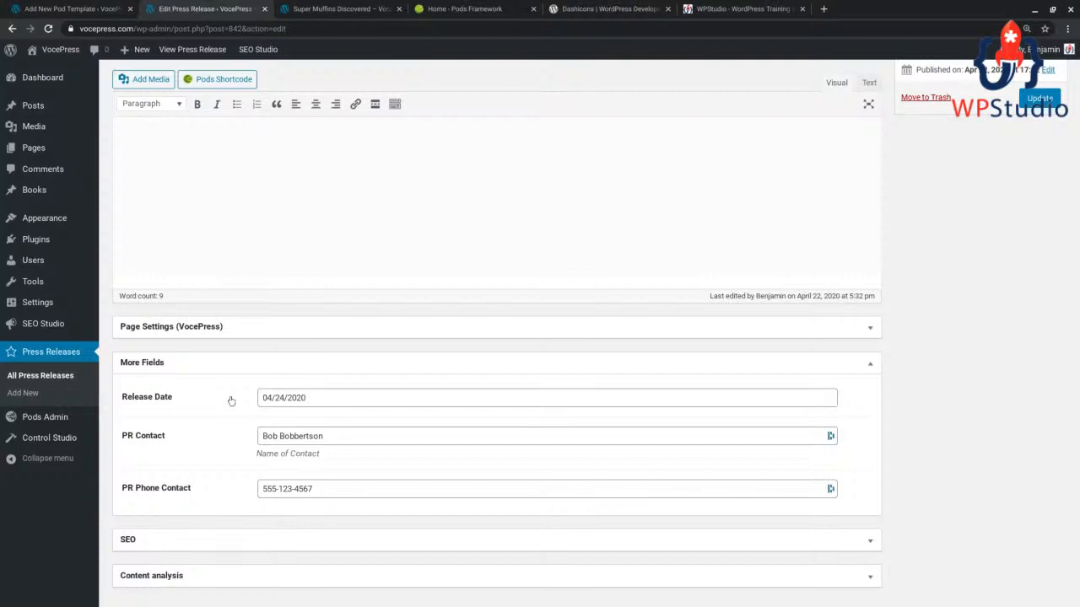
left_click(85, 8)
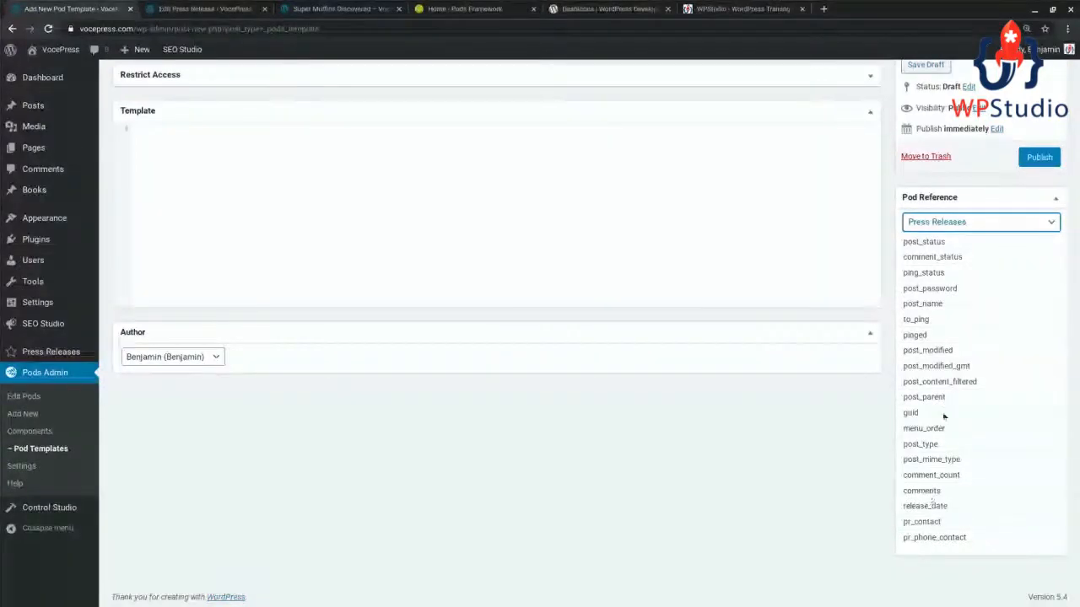
scroll(953, 316, "up", 3)
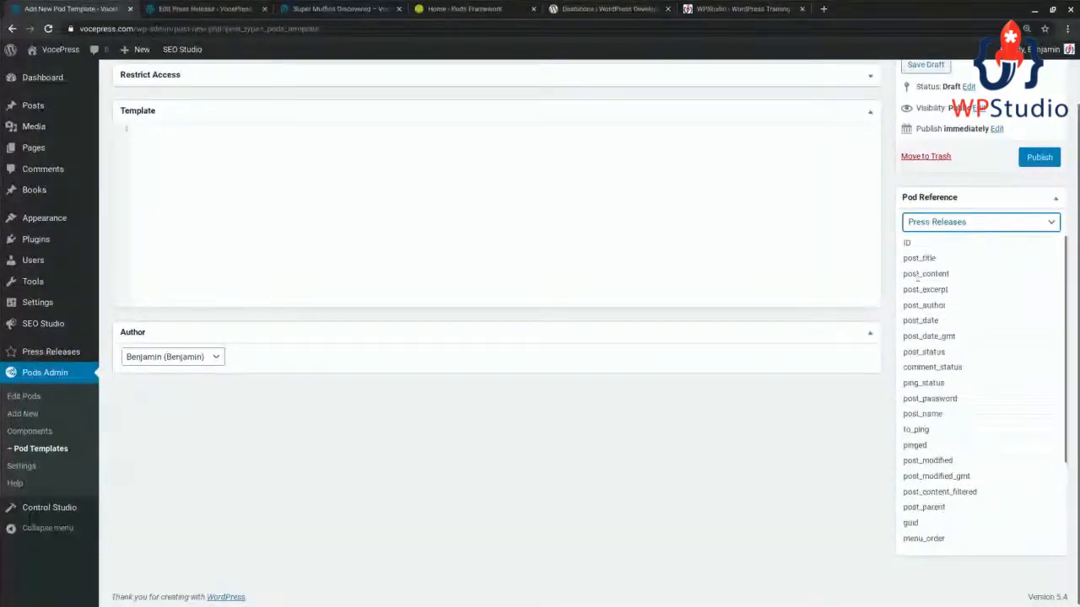
left_click_drag(913, 274, 936, 263)
left_click(906, 259)
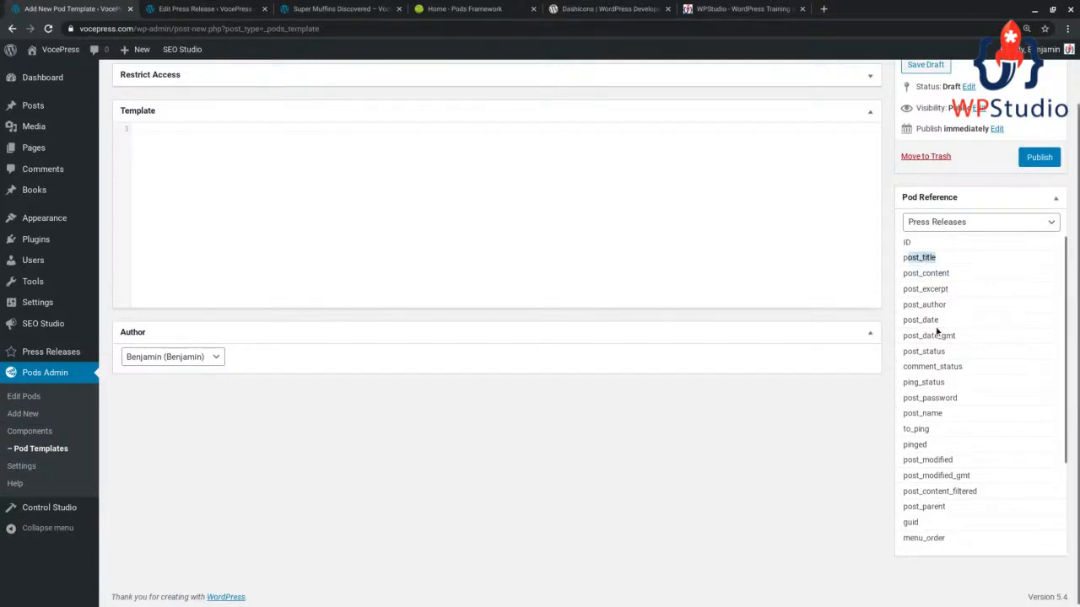
scroll(936, 441, "down", 3)
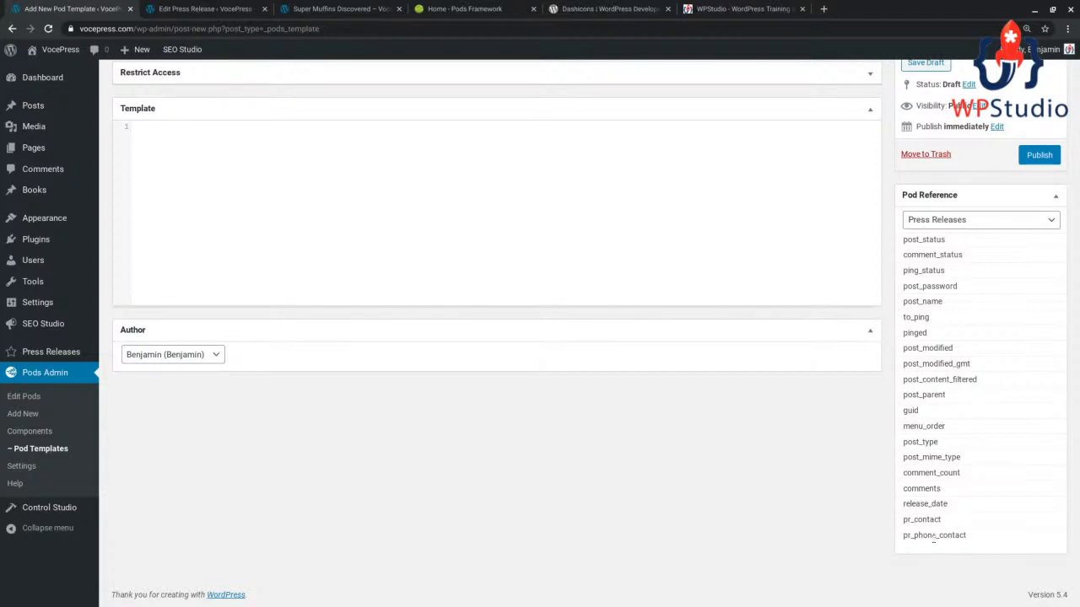
left_click_drag(956, 535, 934, 520)
scroll(712, 458, "up", 1)
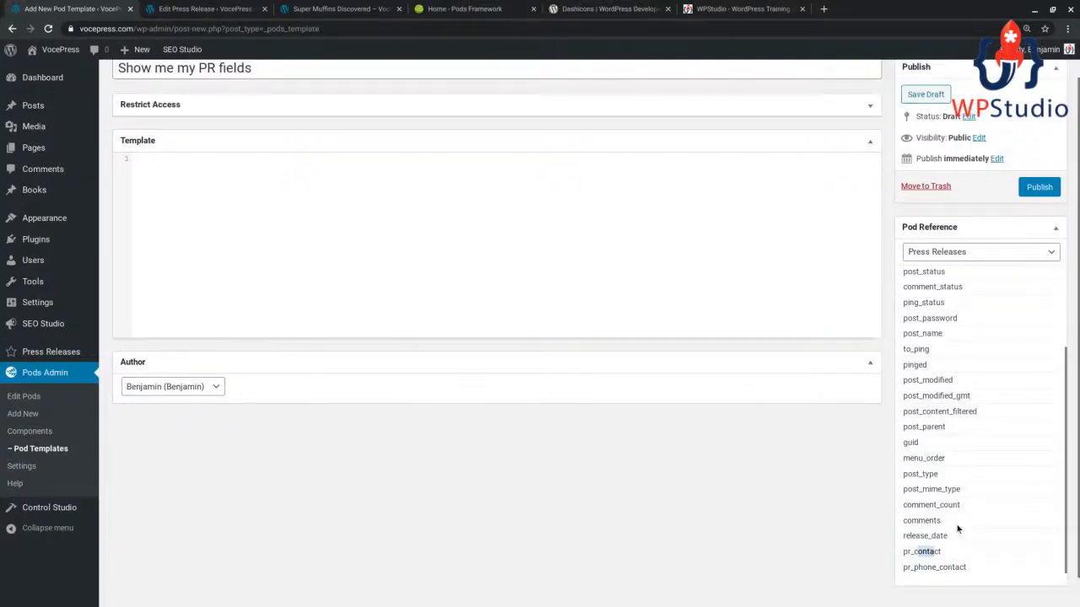
Check the pods offered as reference, and compare the published press release page with the custom fields in its editor
left_click(950, 253)
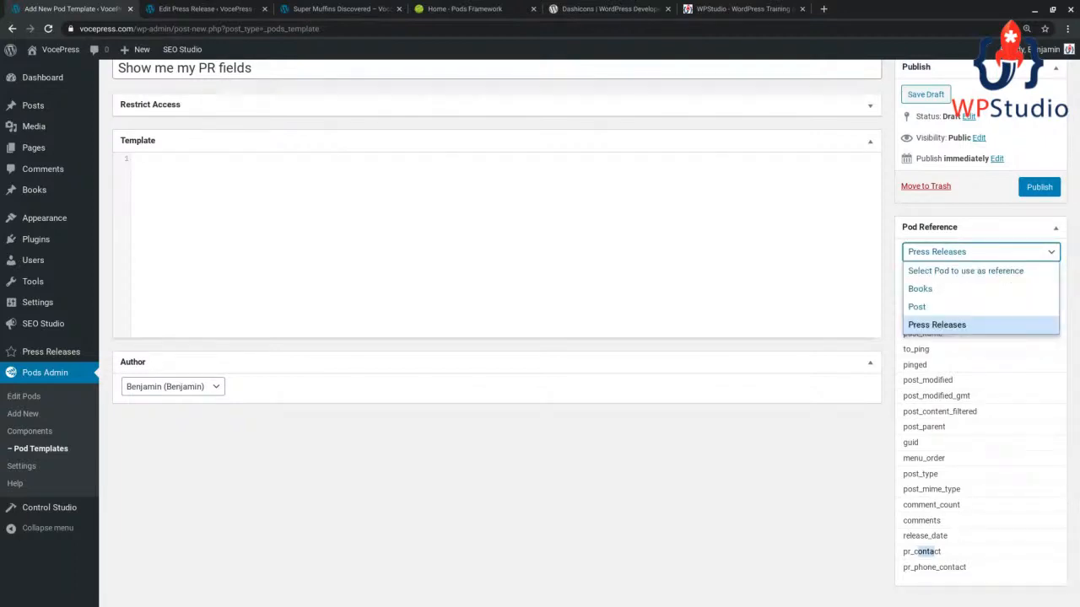
left_click(385, 15)
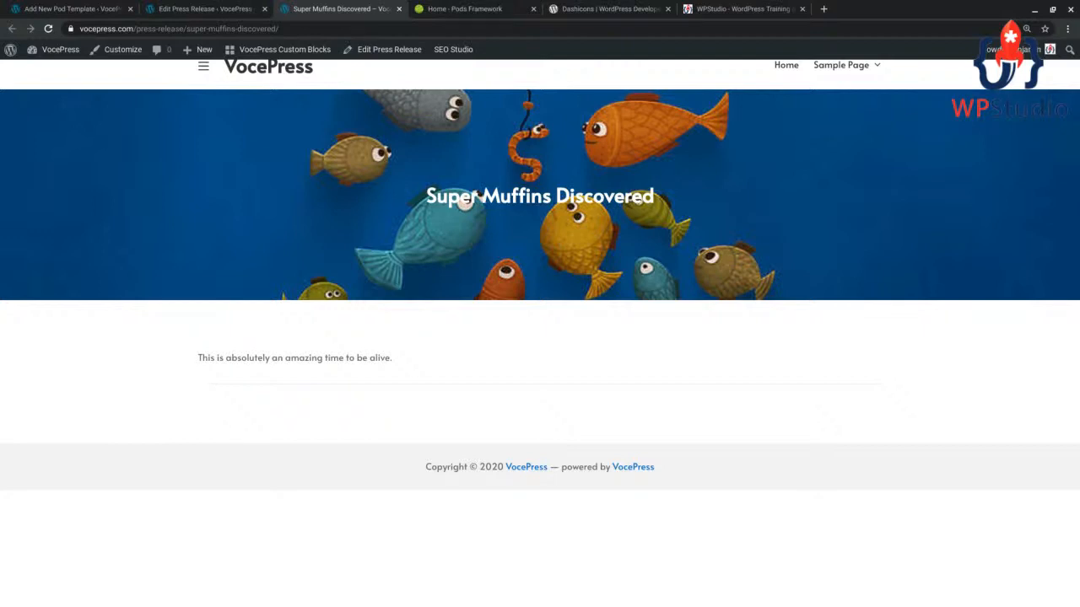
left_click(190, 9)
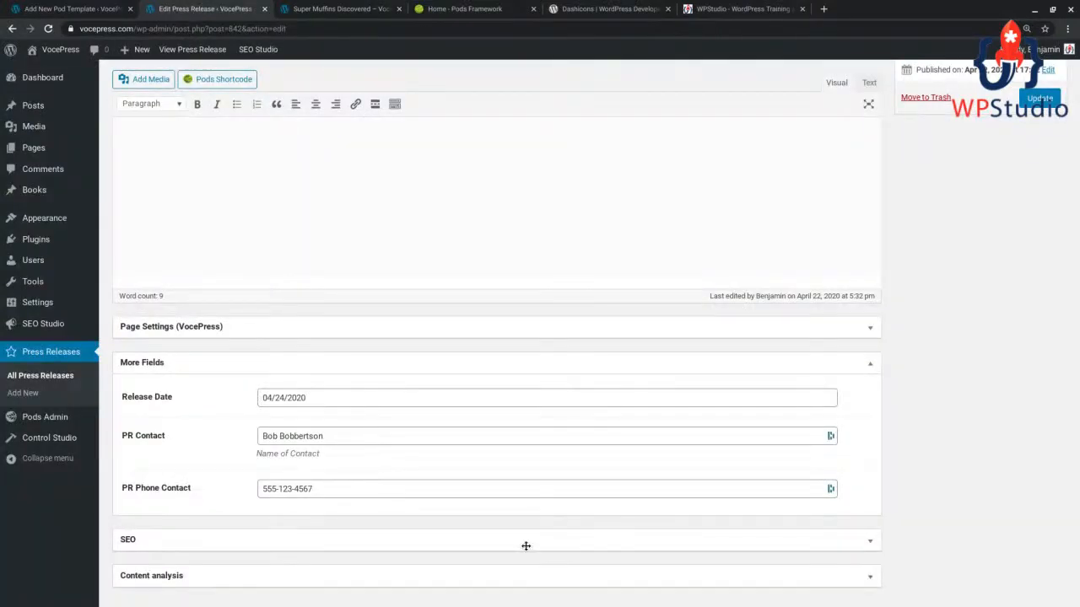
Return to the new pod template and begin its code with an opening <div> and an indented <p> tag, enlarging the page view
left_click(67, 10)
left_click(147, 186)
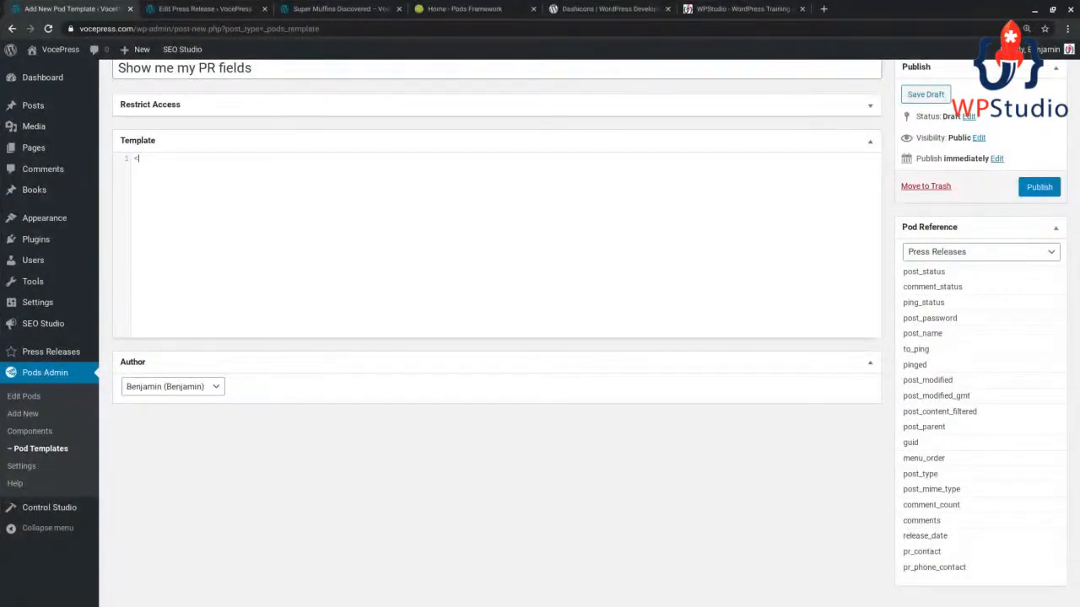
type("div")
key("ctrl+plus")
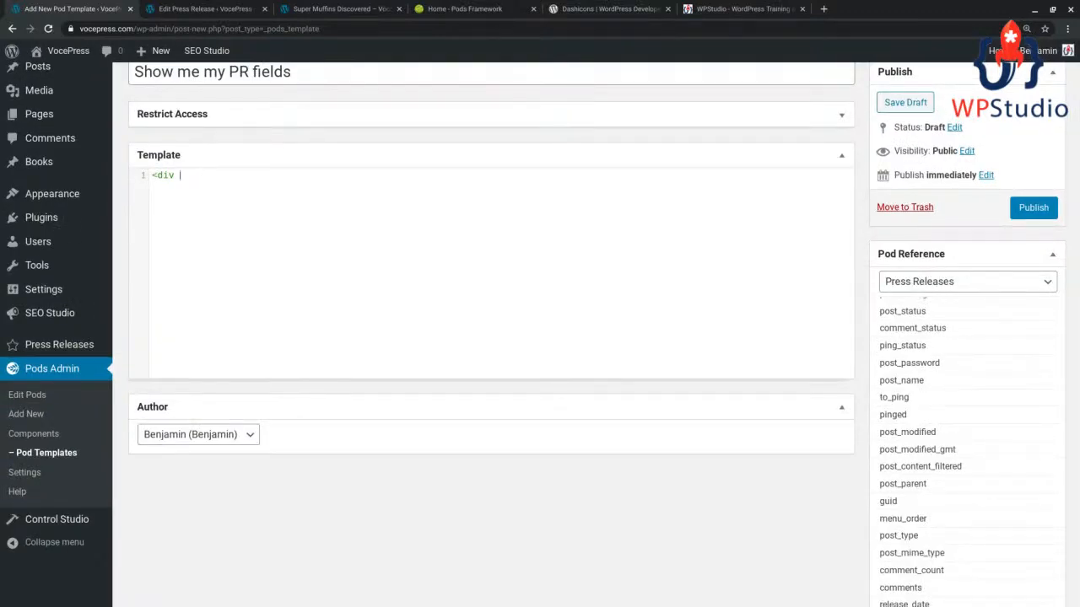
type(">")
type("<")
type("p>")
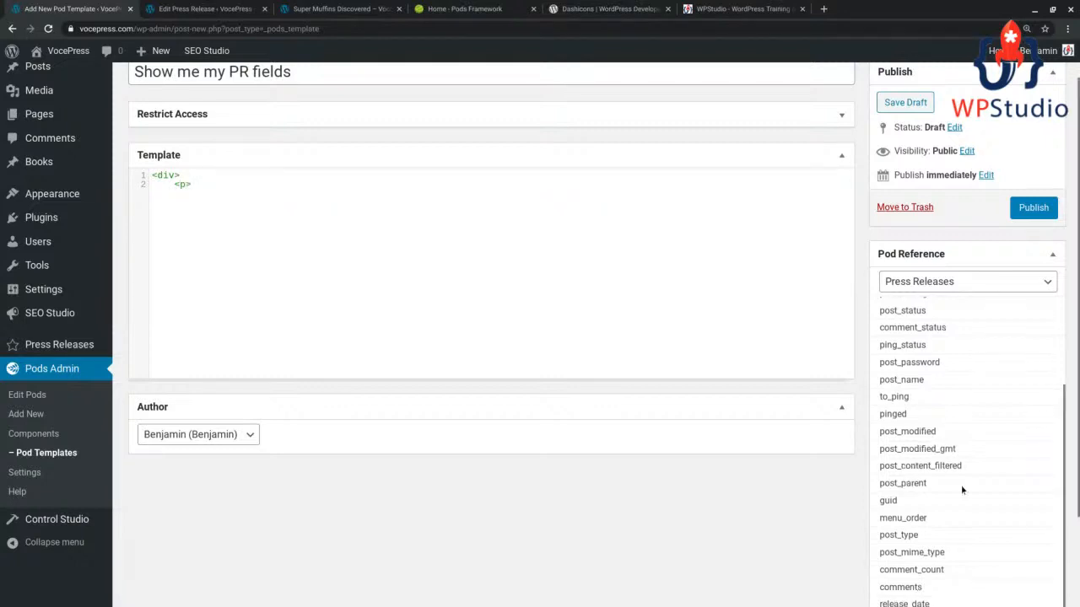
Find release_date in the Pod Reference list, add the label "Press Release Date: " inside the paragraph, and close it with </p>
scroll(915, 517, "down", 3)
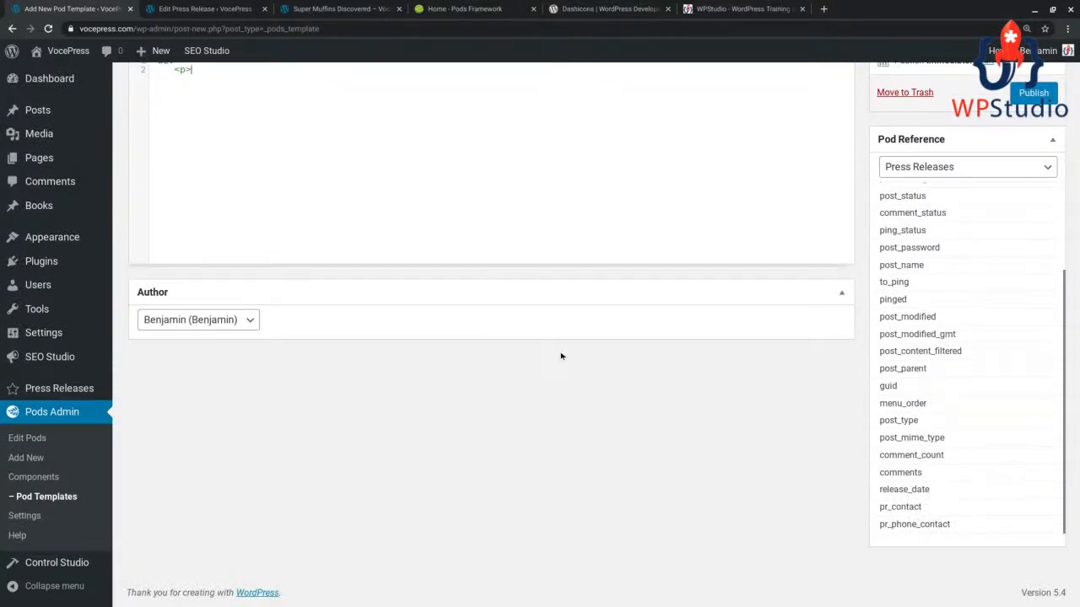
scroll(561, 356, "up", 4)
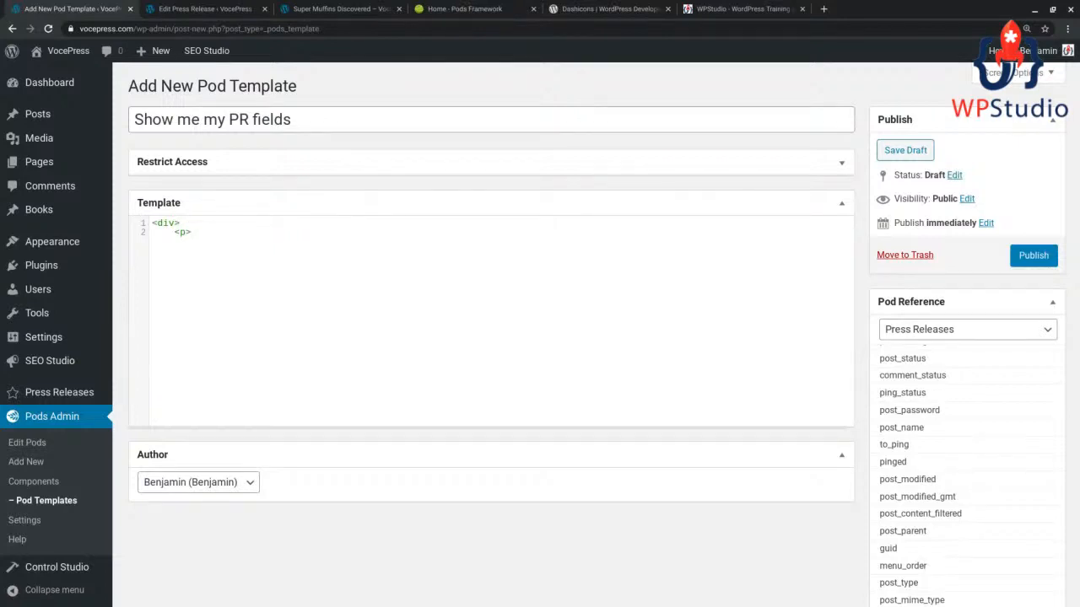
type("Press Release")
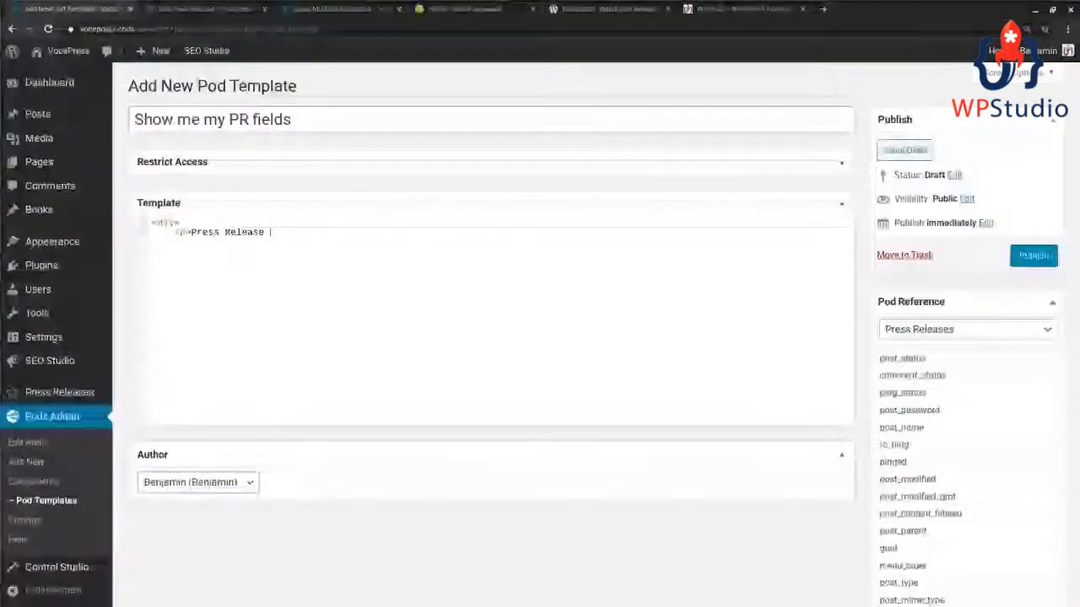
type("Date: ")
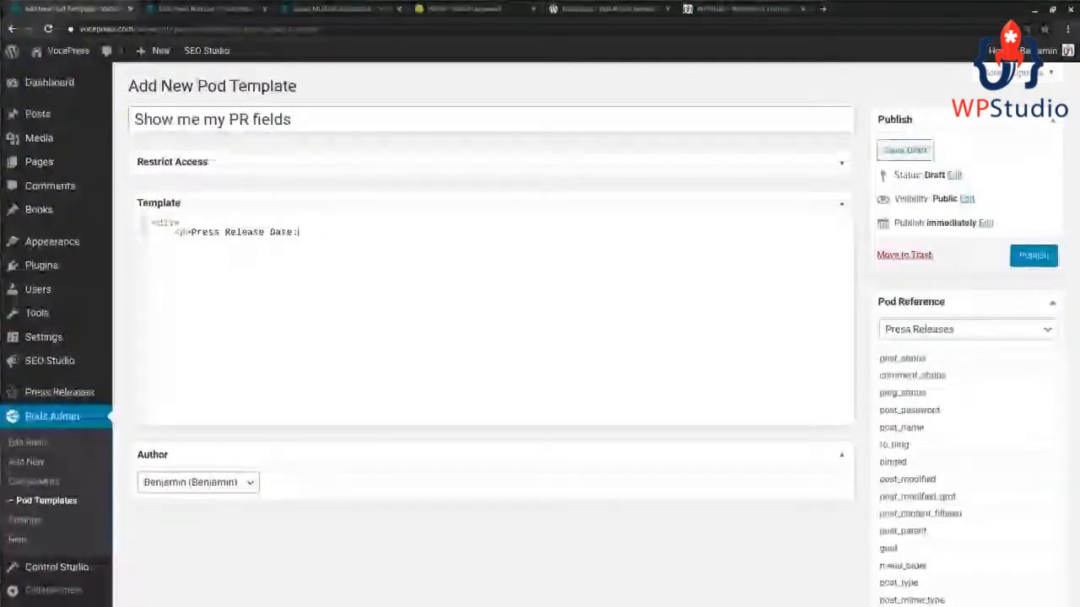
type("</p>")
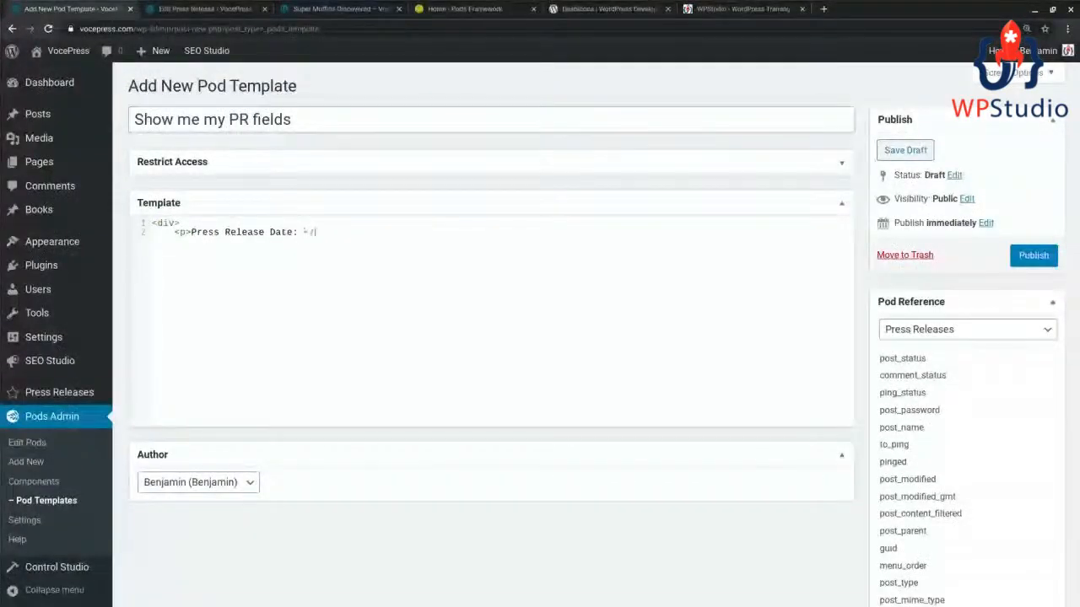
key("Left")
key("Left")
key("Left")
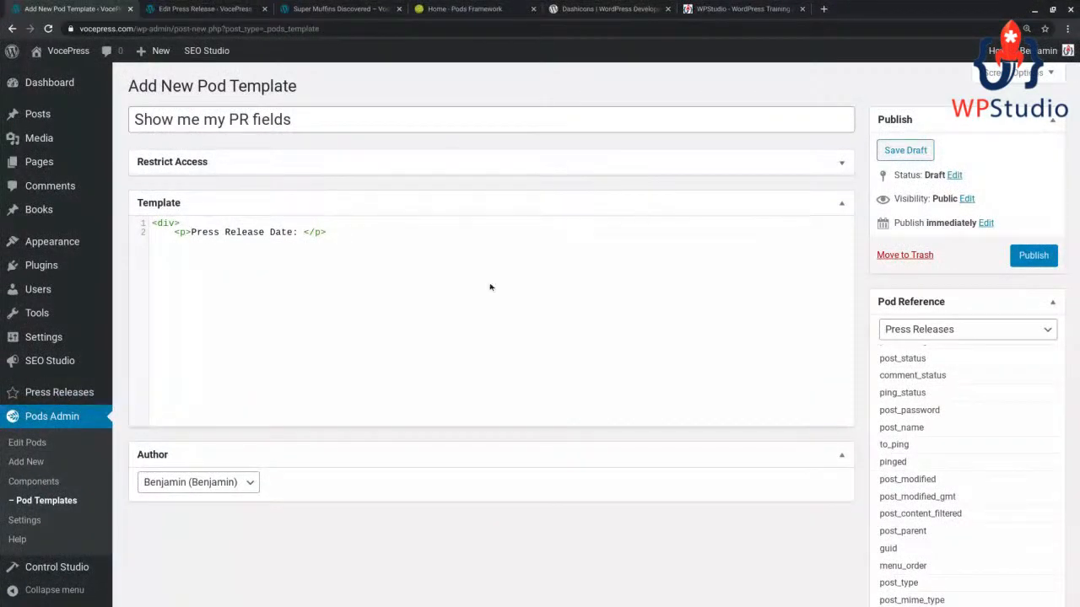
scroll(981, 501, "down", 3)
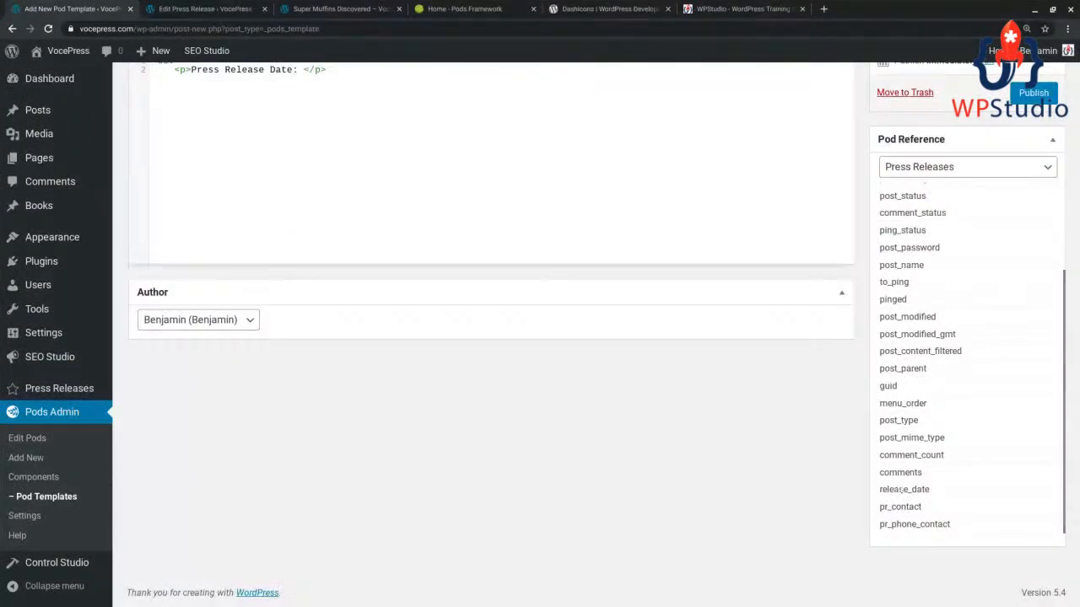
scroll(638, 319, "up", 3)
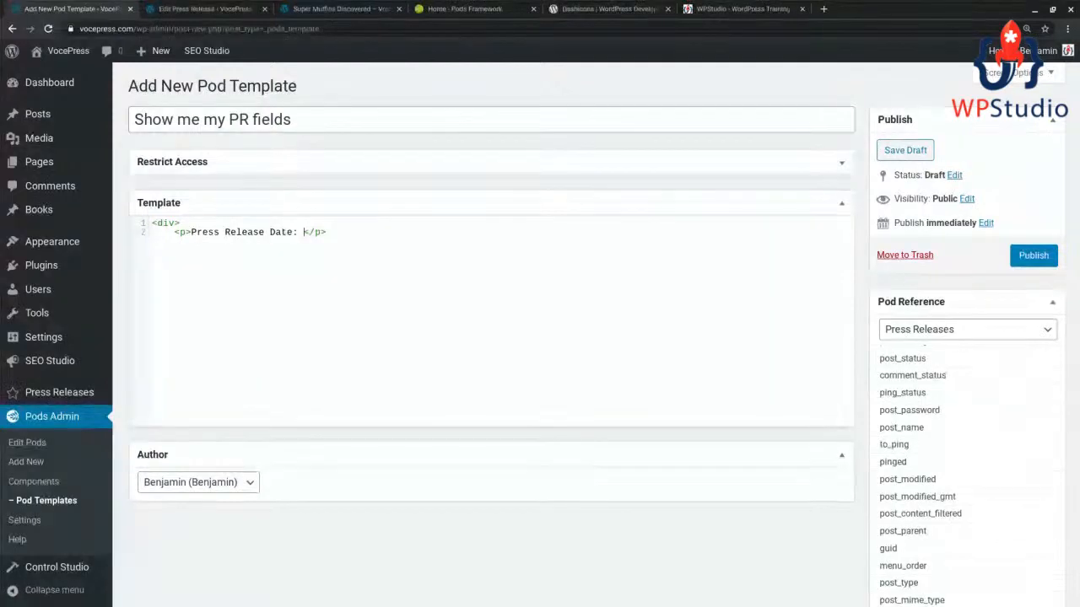
type("{@")
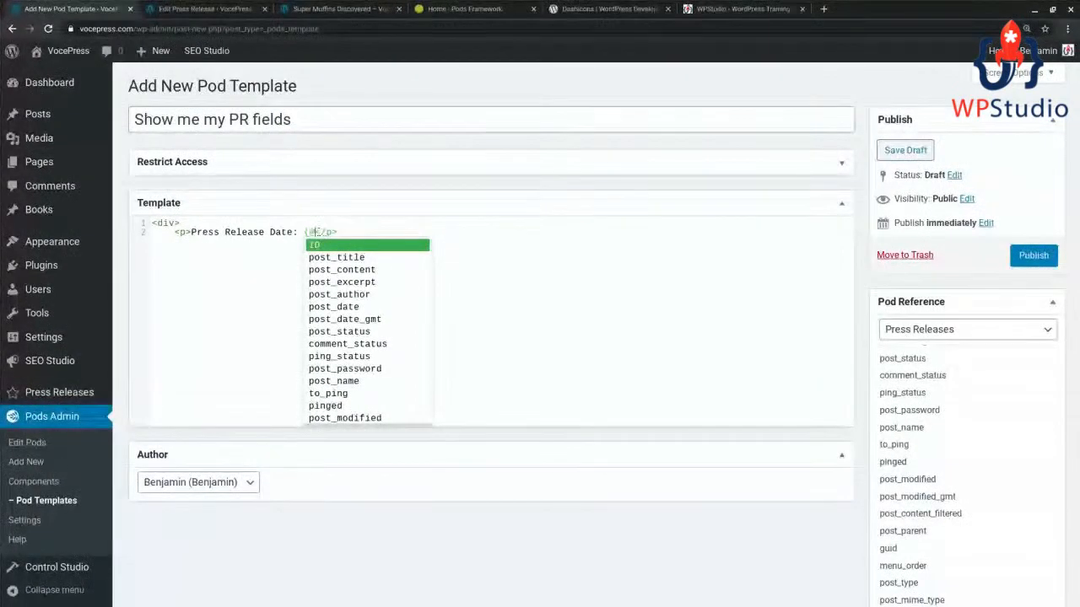
scroll(336, 319, "down", 3)
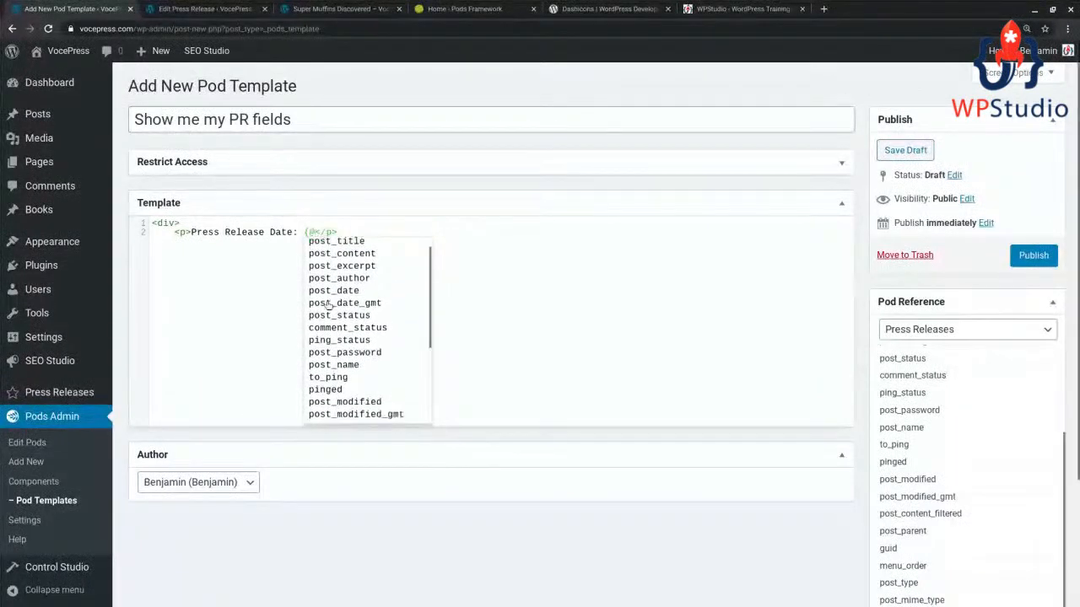
scroll(336, 318, "down", 2)
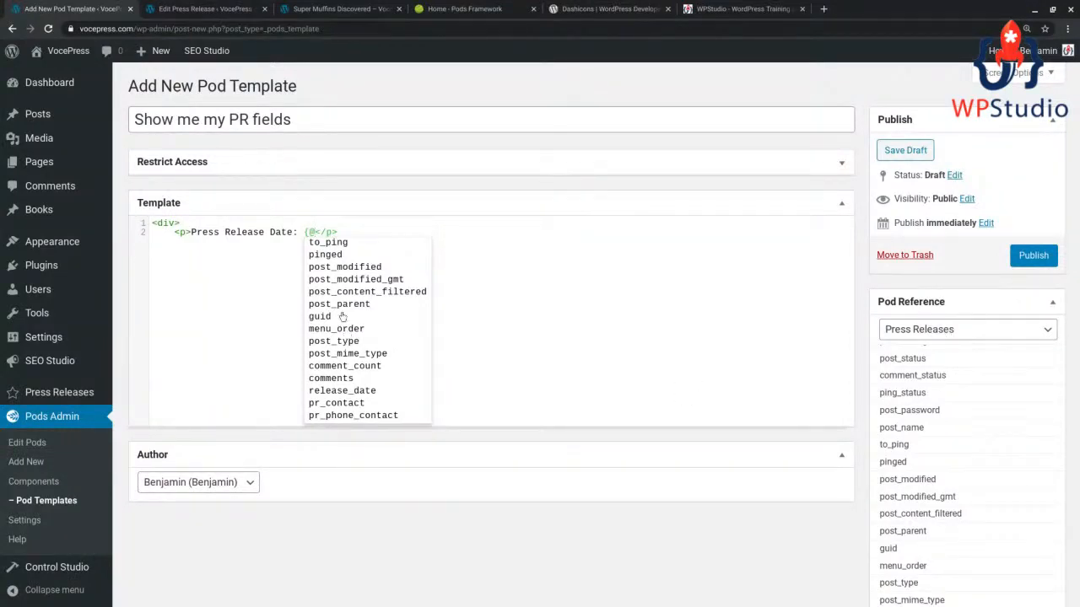
left_click(337, 391)
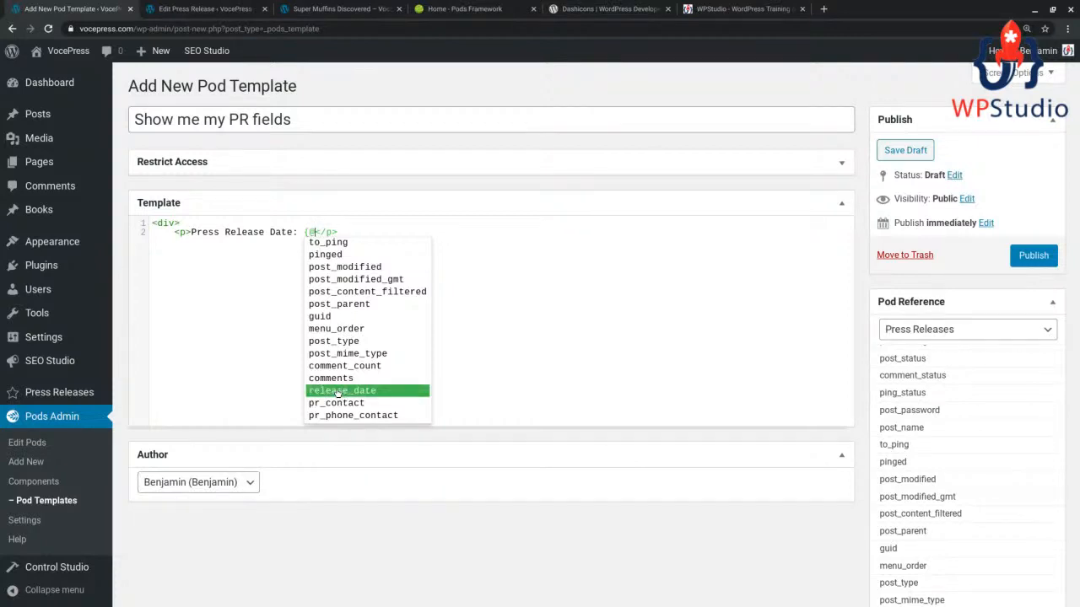
double_click(338, 392)
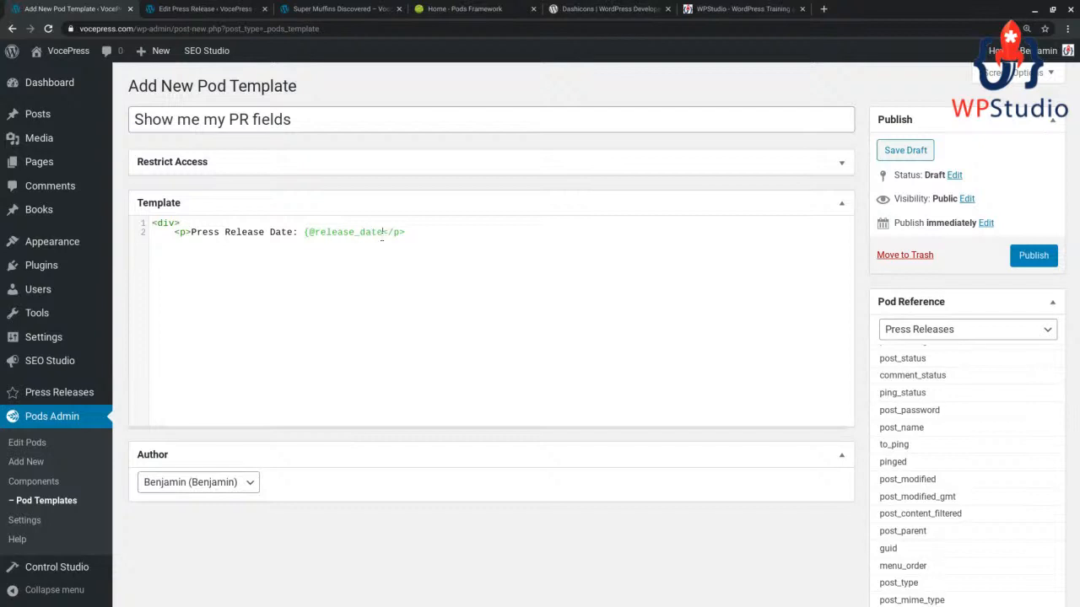
type("}")
left_click_drag(300, 232, 389, 233)
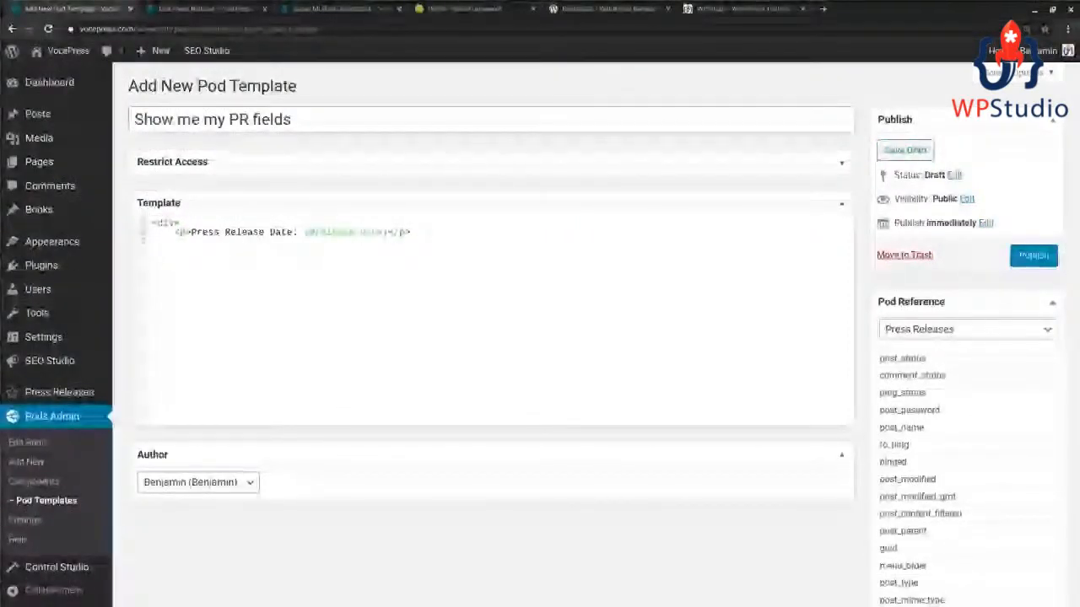
Start a second paragraph on a new template line with the bold label <p><strong>CONTACT:</strong>
type("<p>")
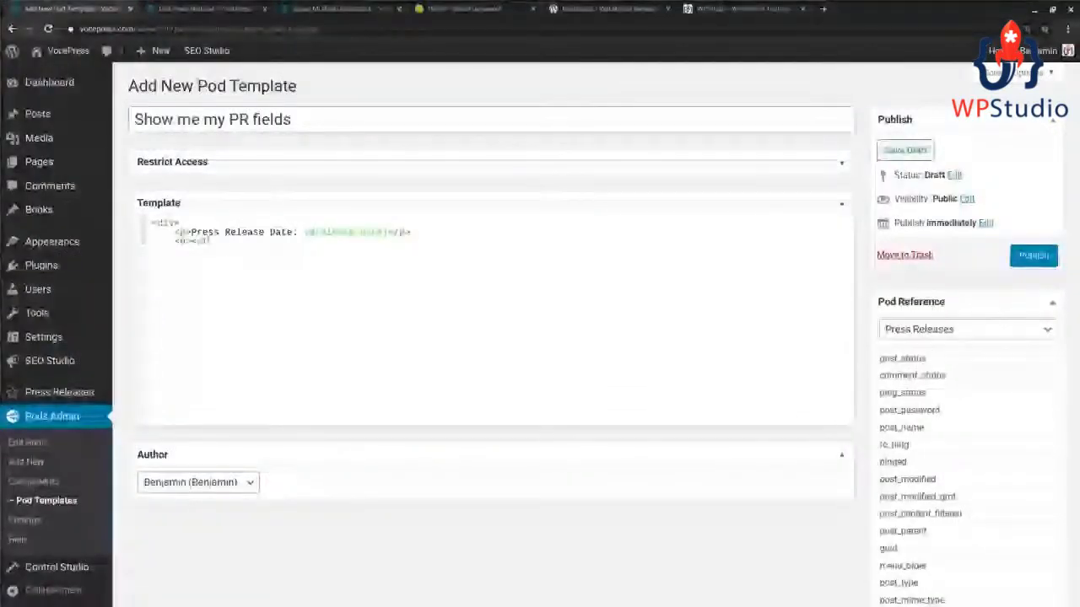
type("h")
type("on")
type("g>CONTA")
type("CT:")
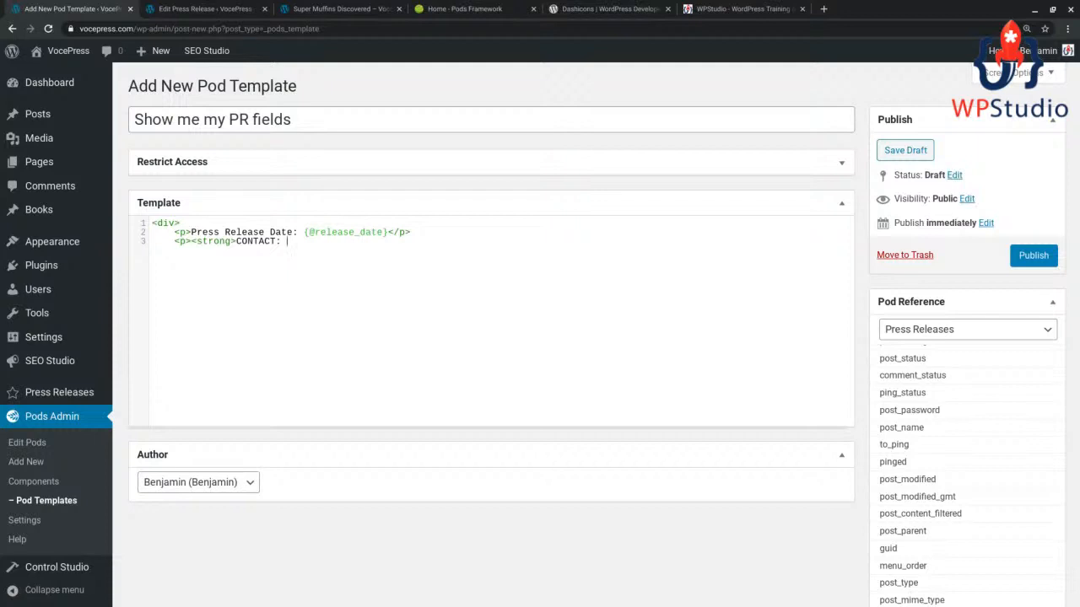
type(" {")
key("BackSpace")
key("BackSpace")
type("</strong>")
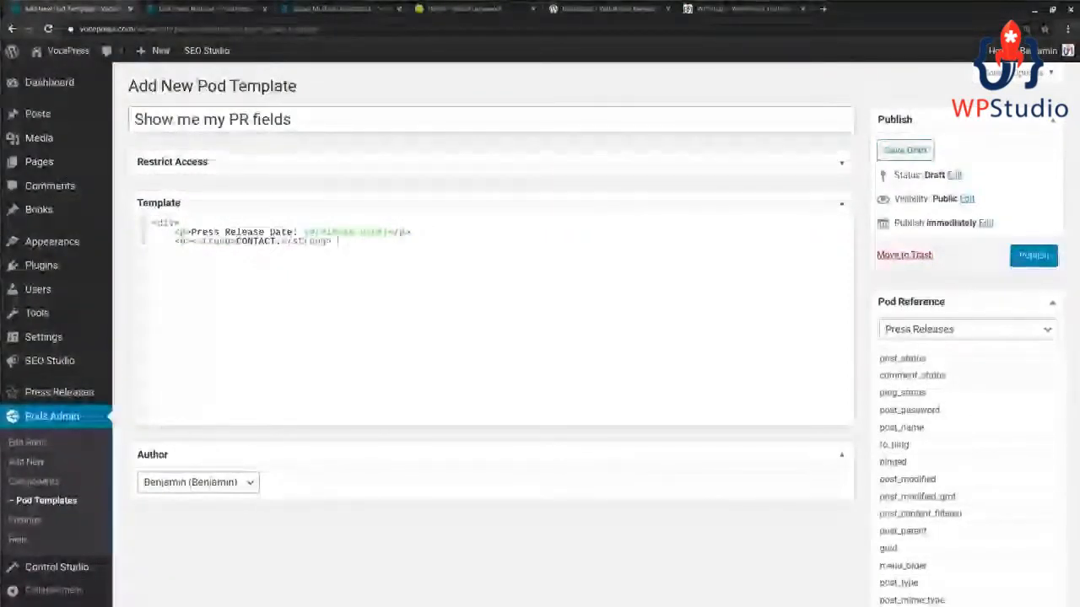
type(" {@")
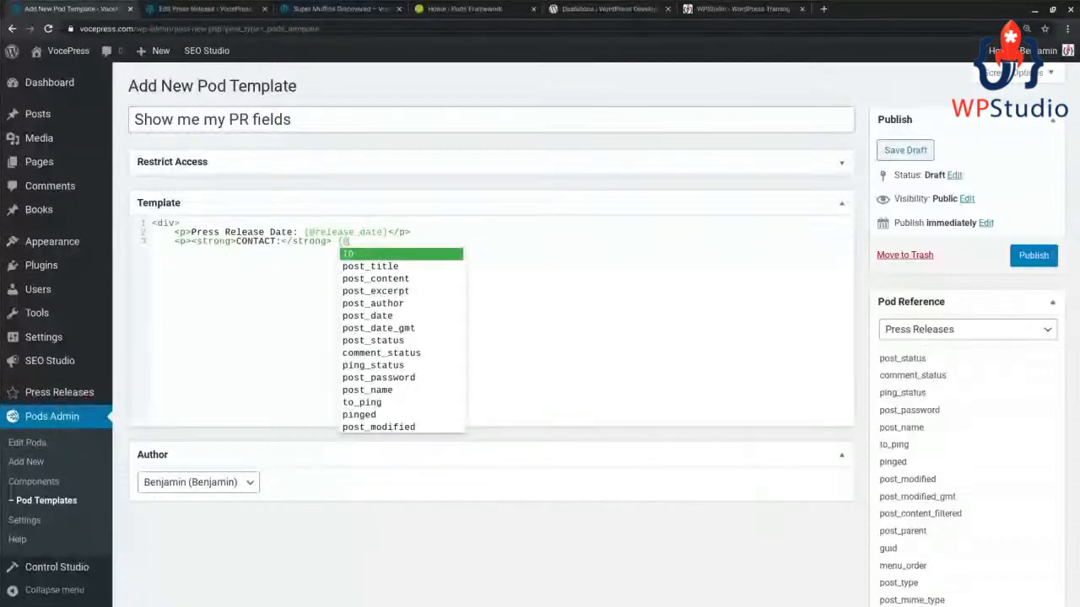
scroll(918, 506, "down", 2)
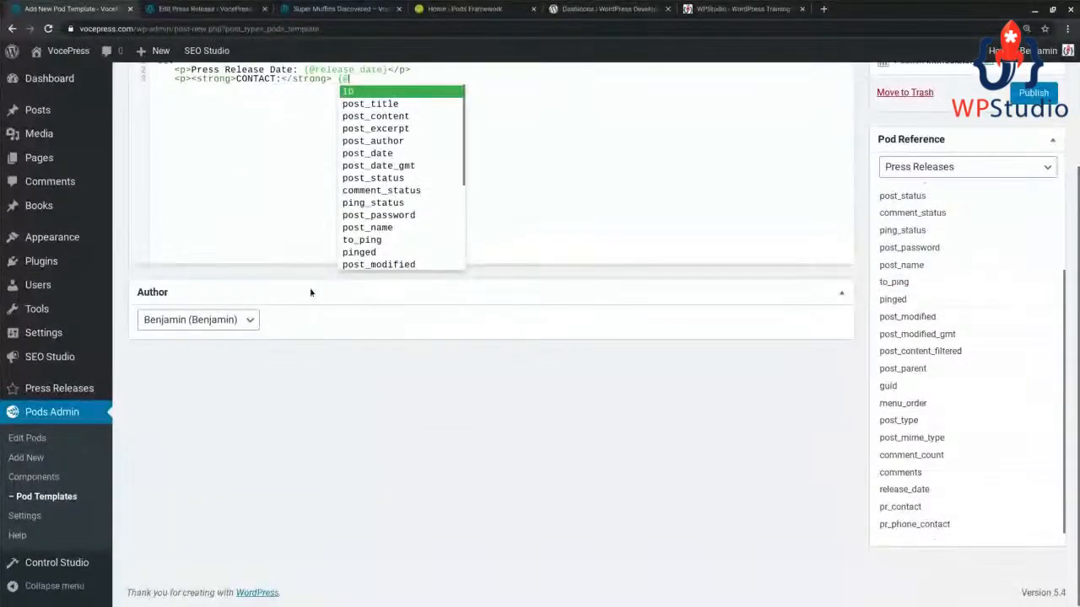
scroll(310, 292, "up", 2)
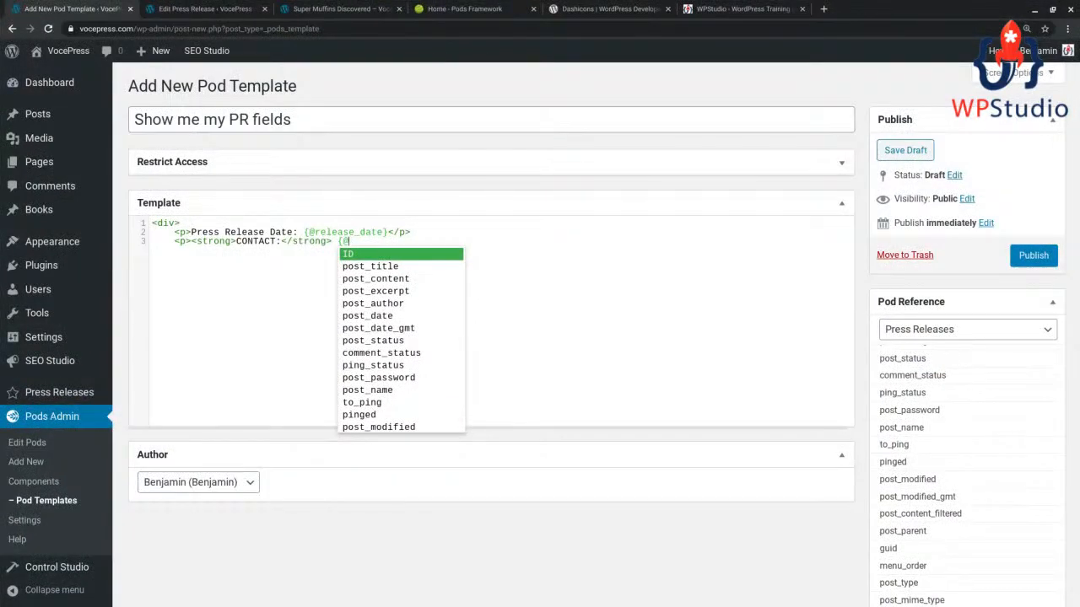
type("p")
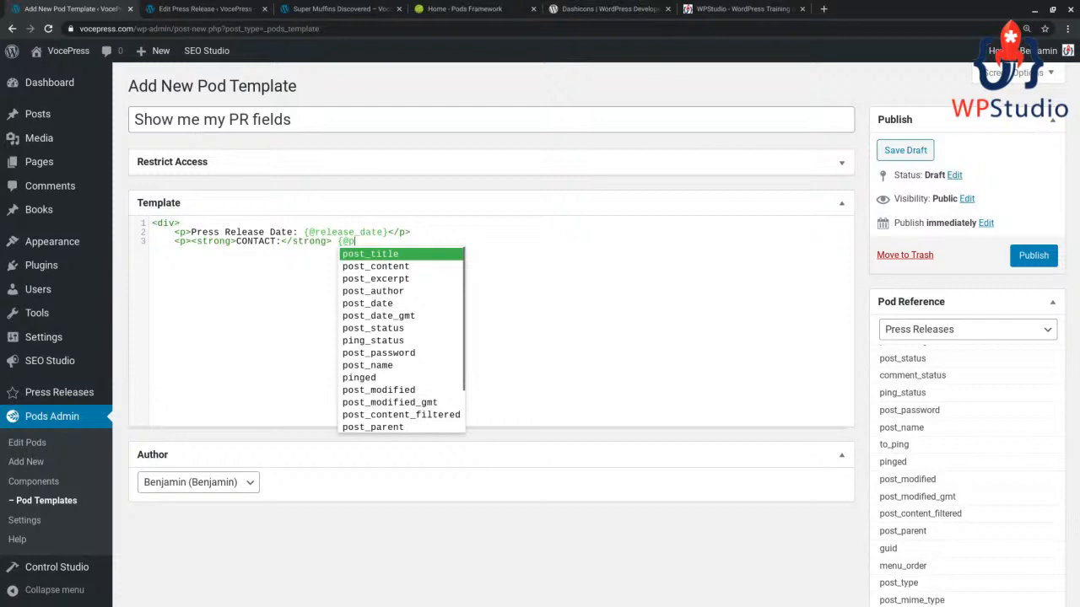
type("r")
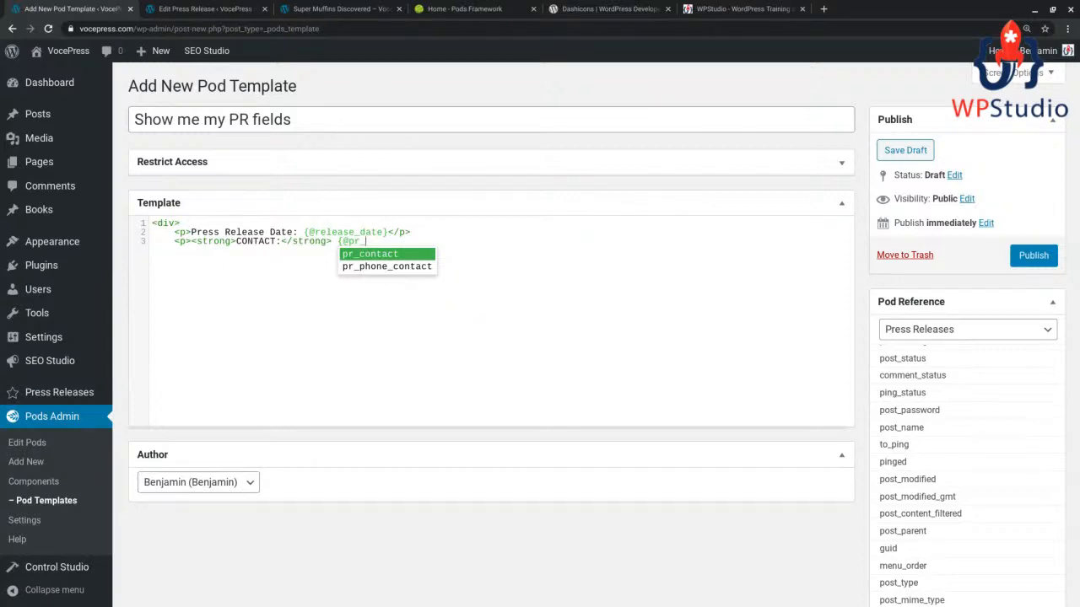
type("_")
key("Return")
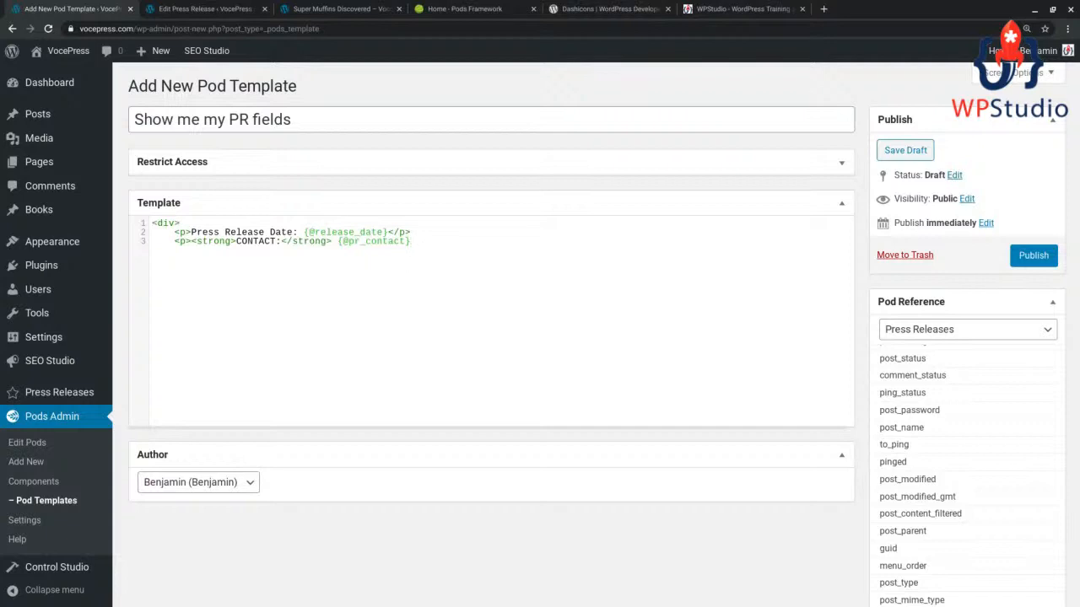
type("- {@pr_p")
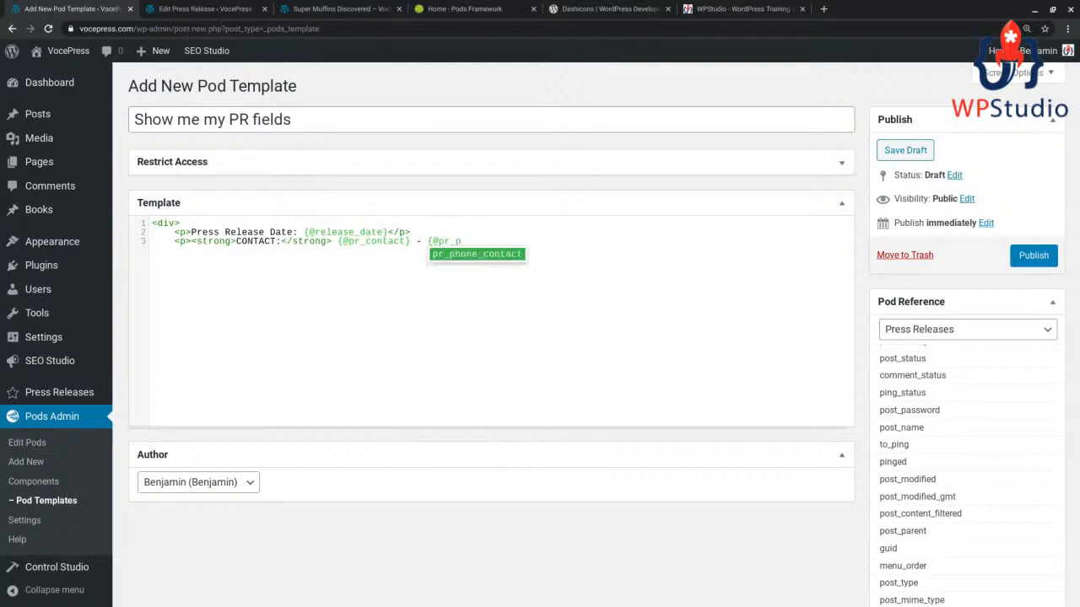
key("Return")
type("</p>")
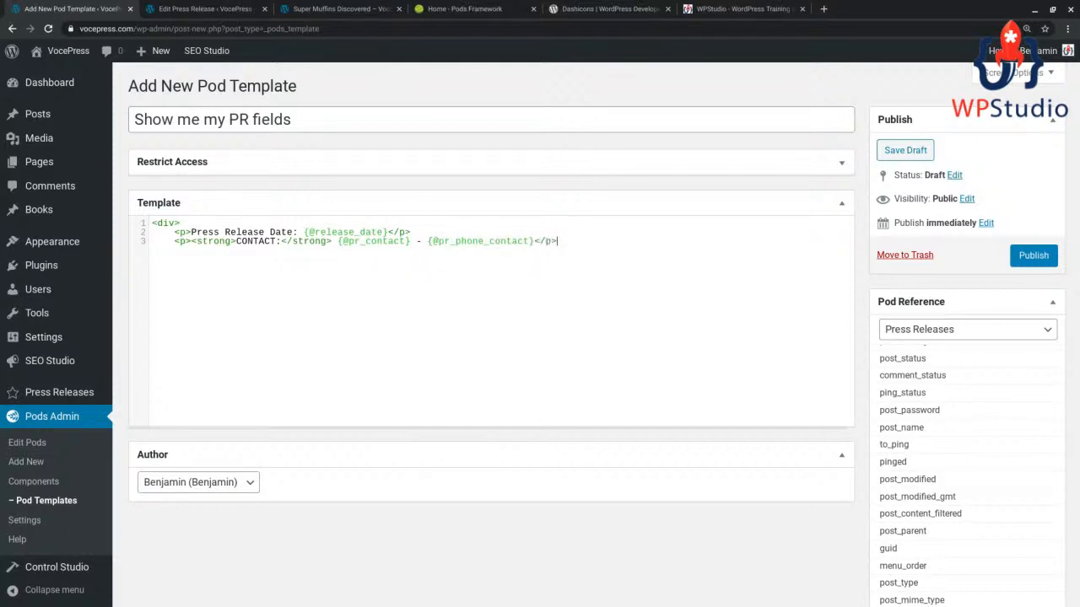
Close the template code with </div> on a new line and publish the pod template
key("Return")
type("</div>")
left_click(1044, 259)
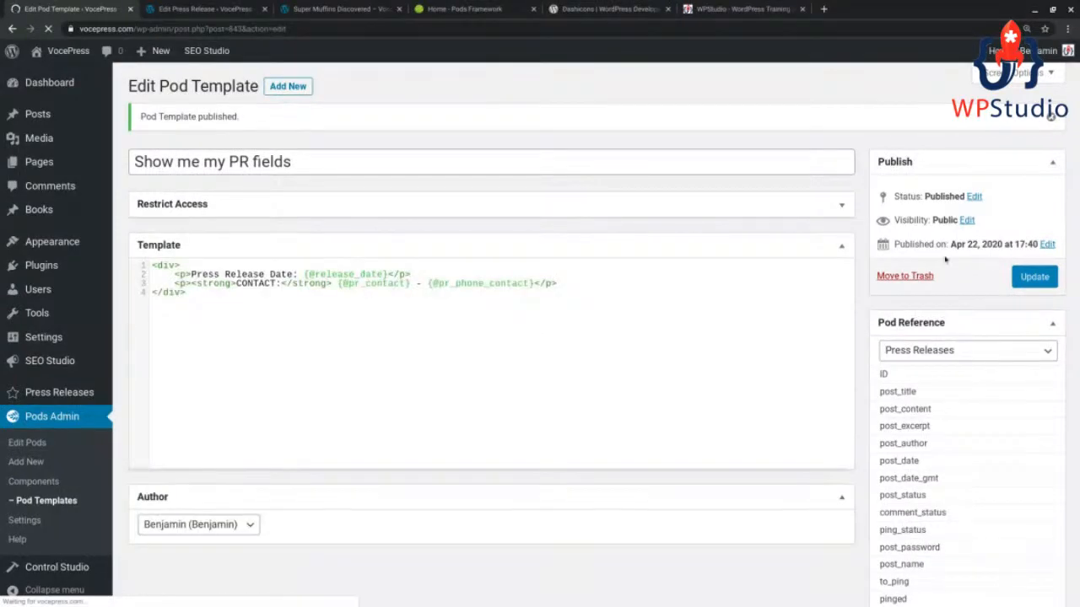
Open the Press Releases pod for editing and enable automatic Pods templates in its Auto Template Options
scroll(40, 448, "down", 1)
left_click(42, 440)
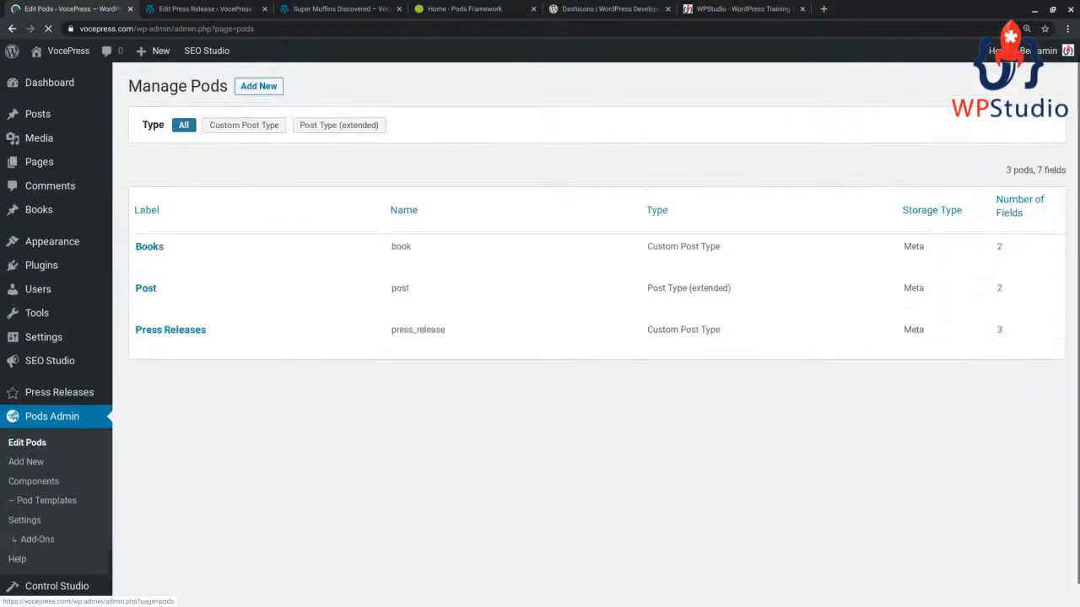
left_click(144, 347)
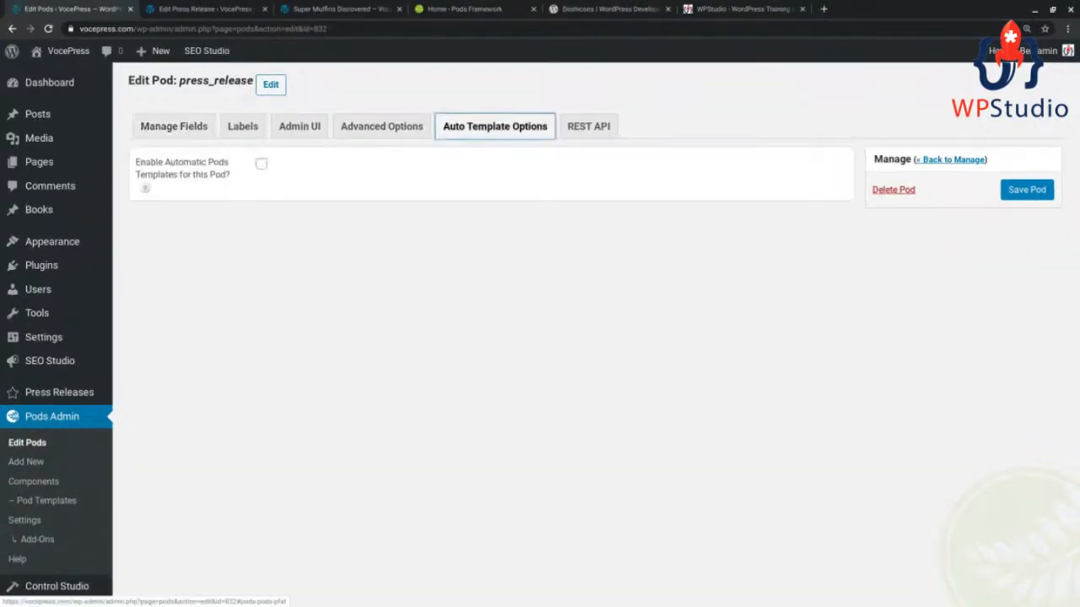
left_click(262, 163)
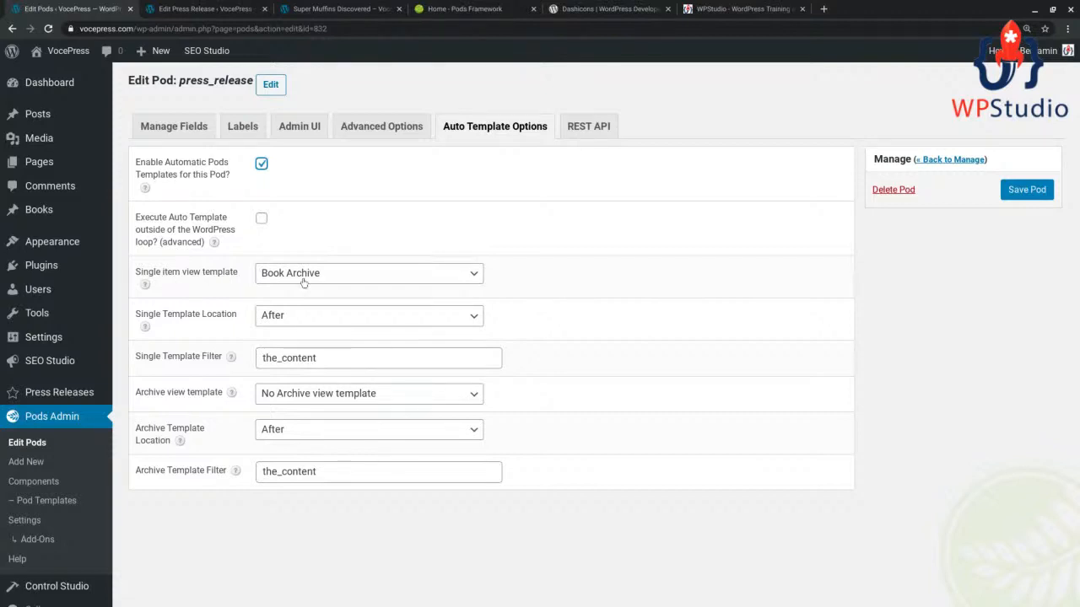
Choose Book Archive as the single item view template and After as its location, with the_content as the filter
left_click(375, 278)
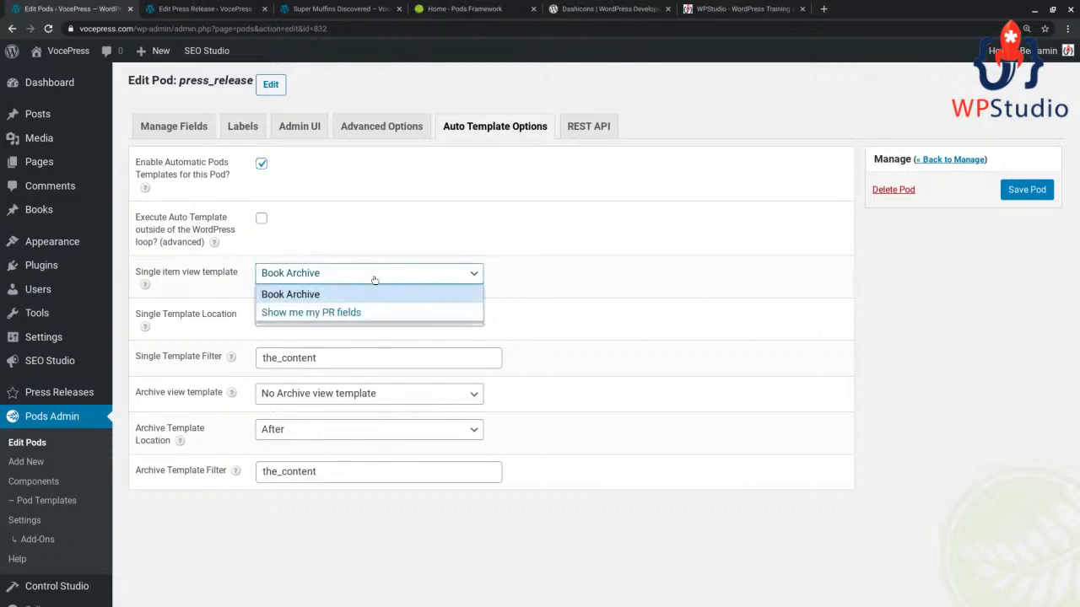
left_click(309, 296)
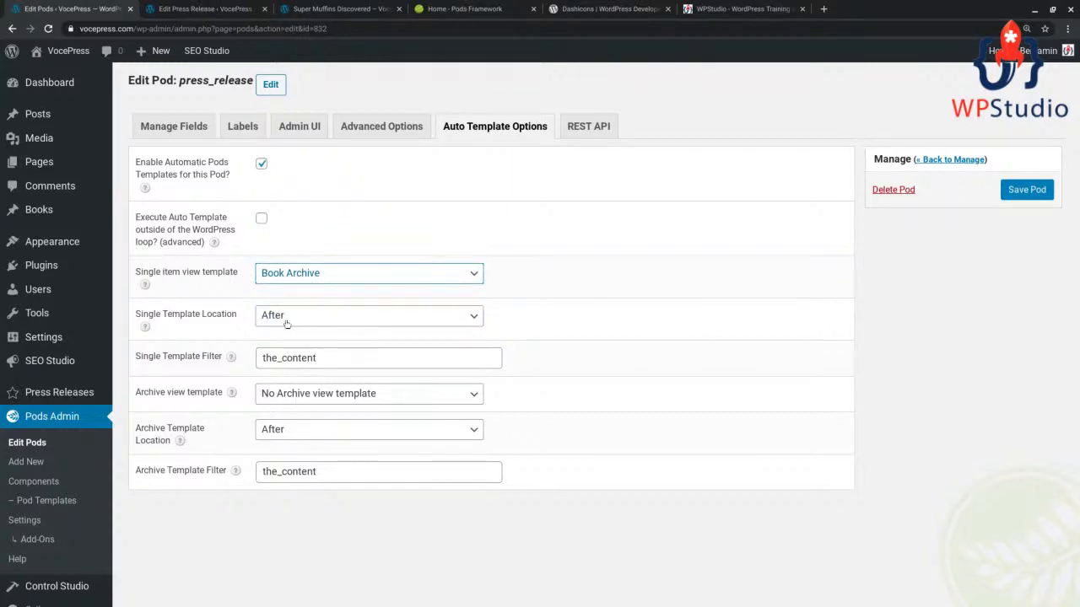
left_click(309, 324)
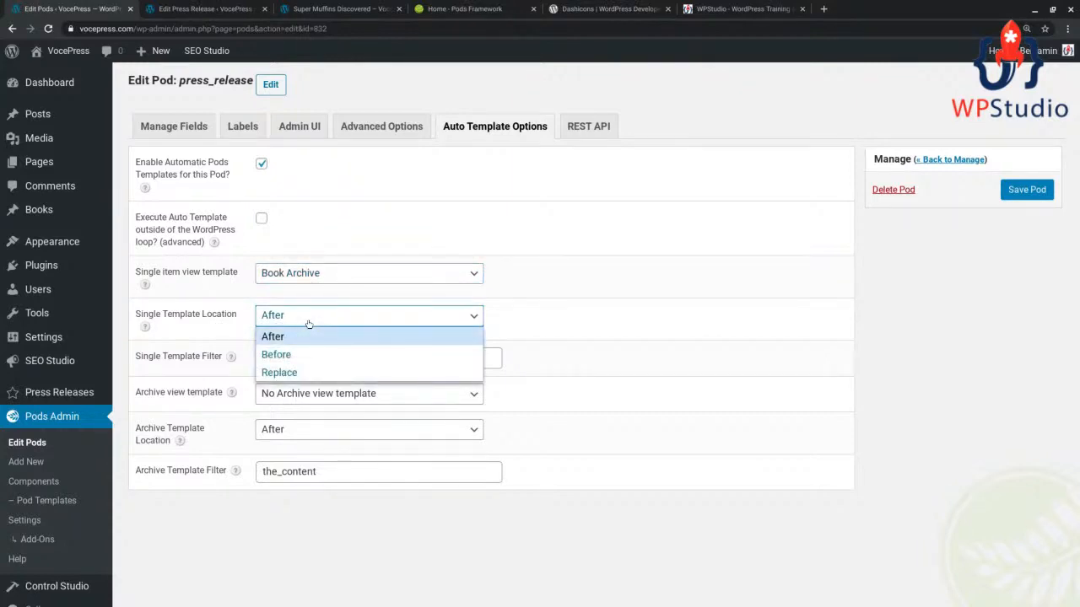
left_click(290, 336)
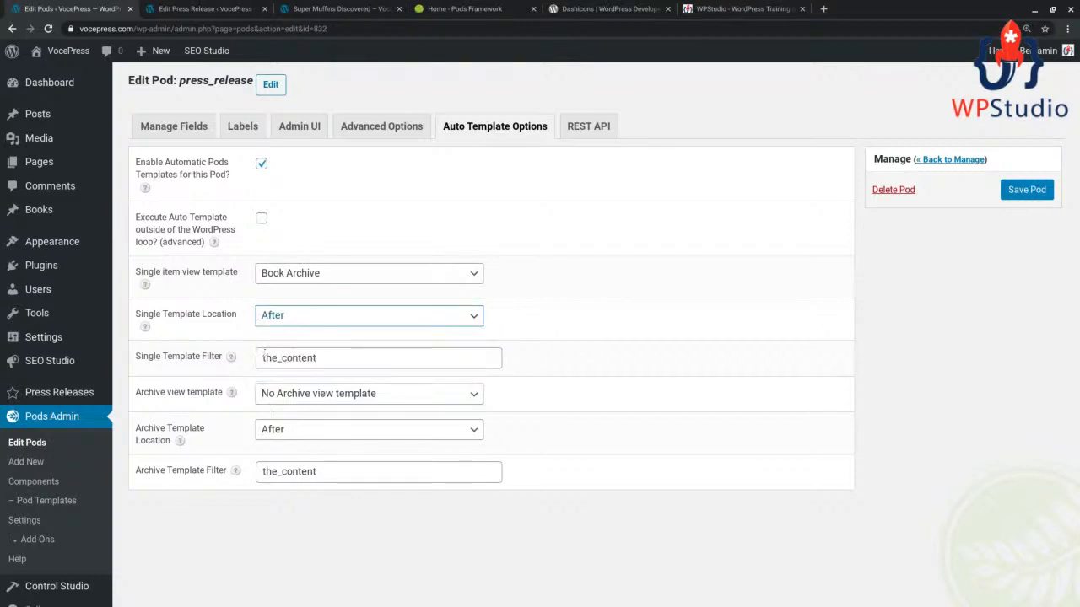
left_click_drag(262, 358, 332, 358)
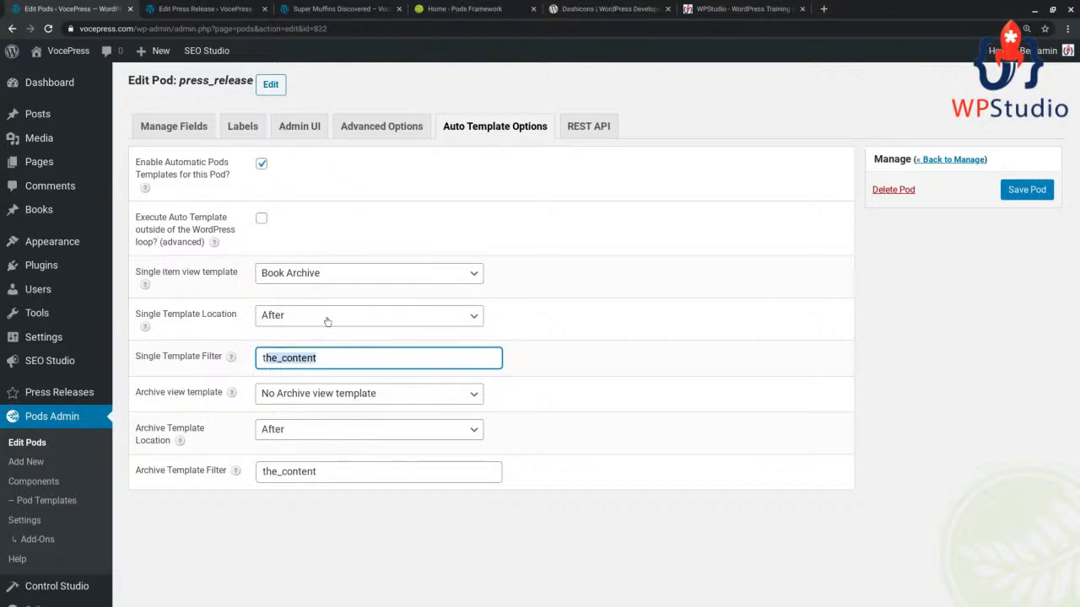
Check the published Super Muffins Discovered page, then save the press_release pod and reopen its Auto Template Options
left_click(316, 9)
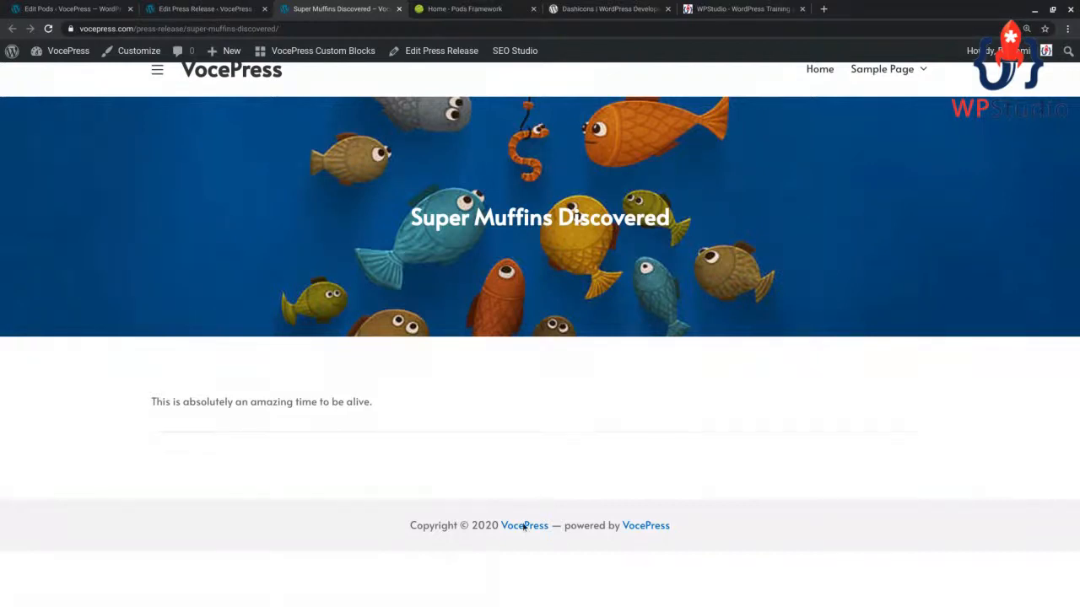
left_click(83, 11)
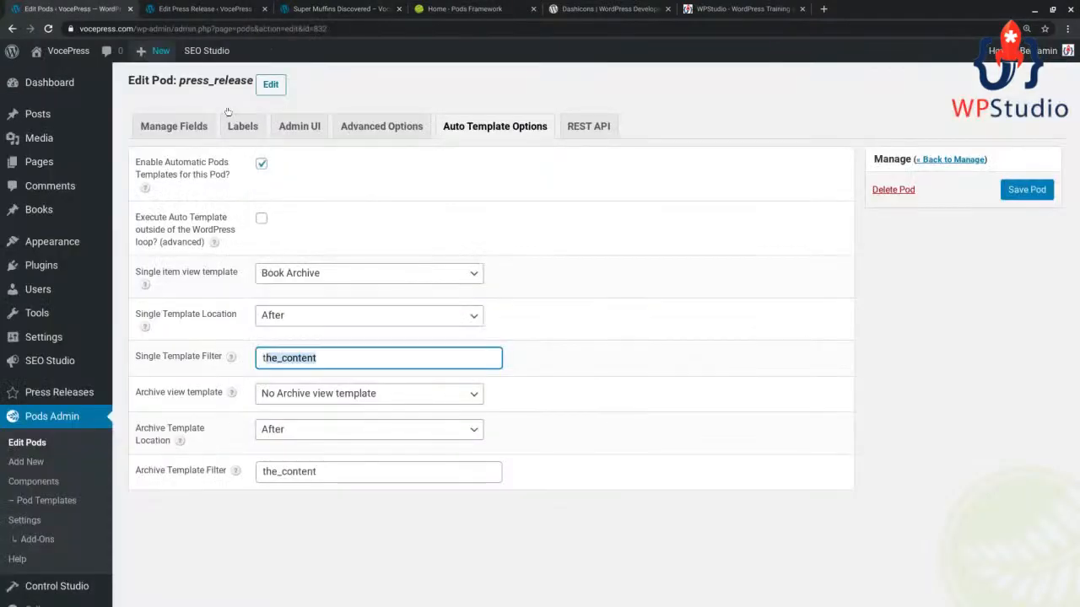
left_click(1026, 191)
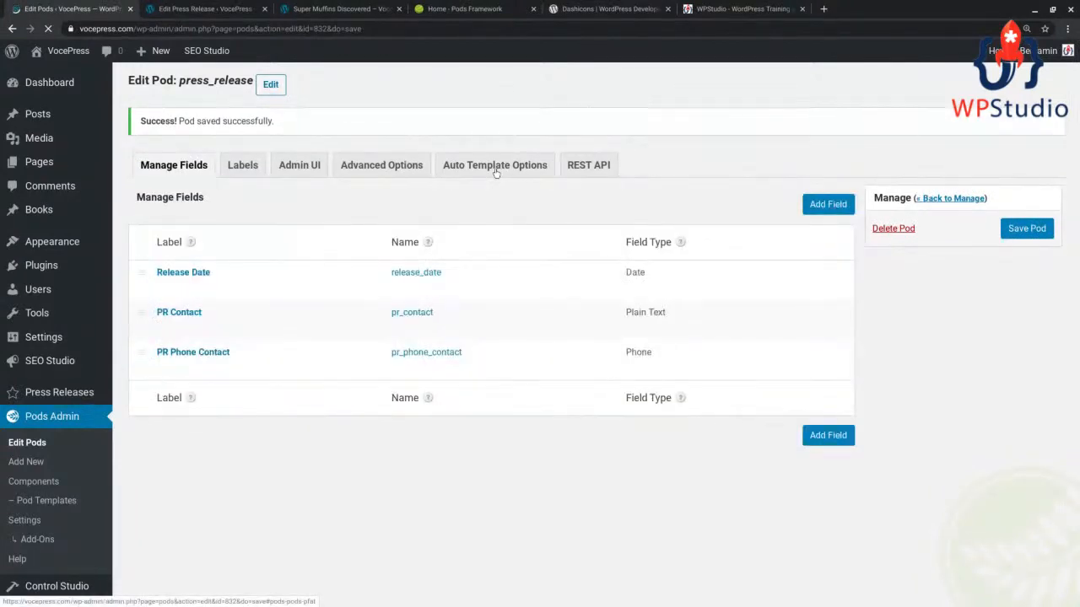
left_click(496, 167)
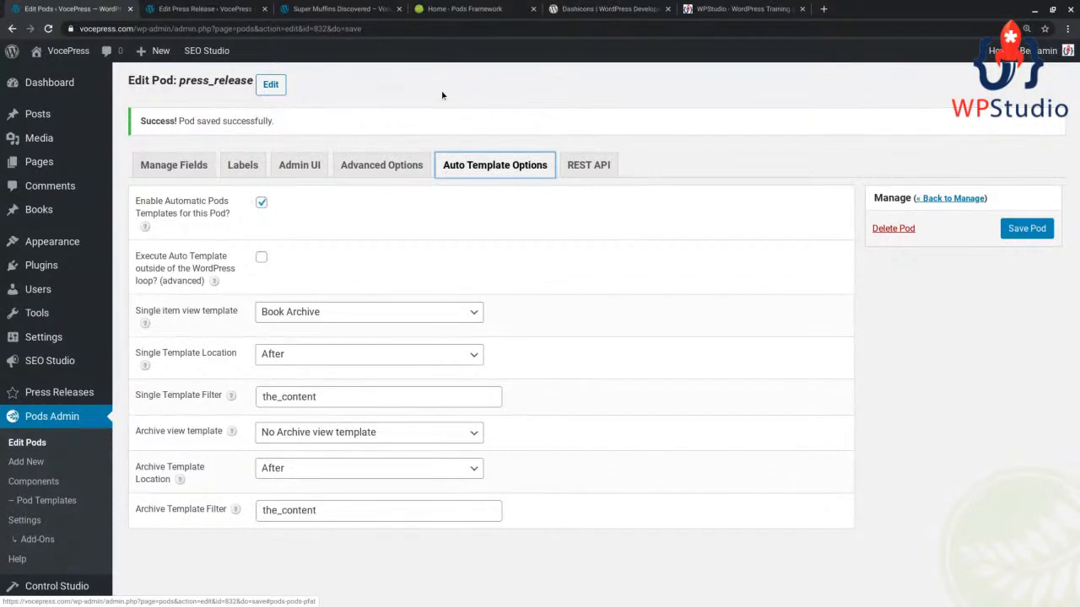
Reload the published Super Muffins Discovered page to check the template output, and go to that press release's editor
left_click(336, 9)
key("ctrl+r")
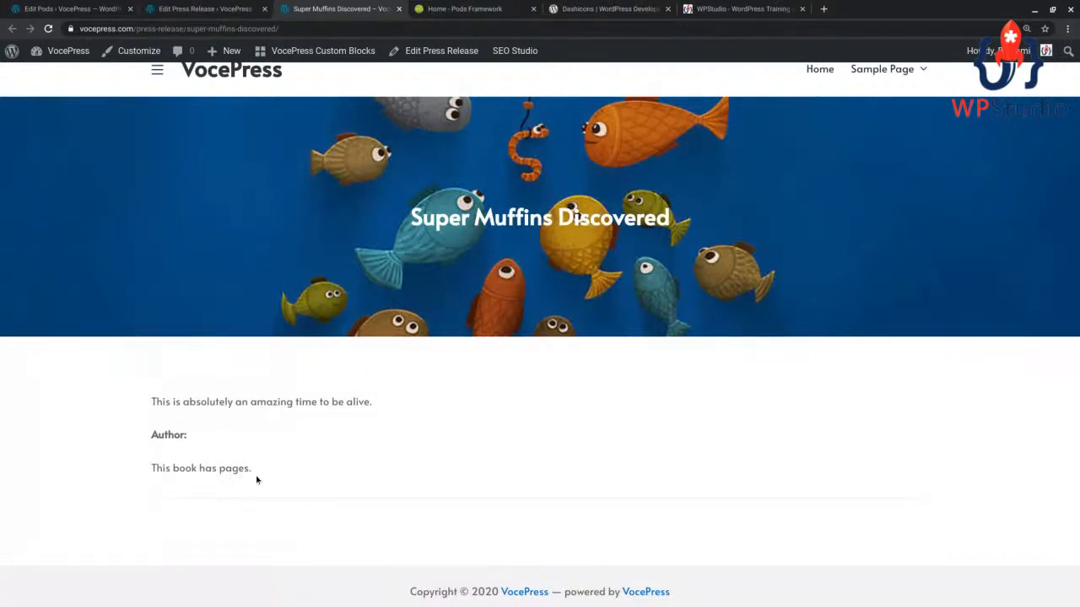
left_click(202, 10)
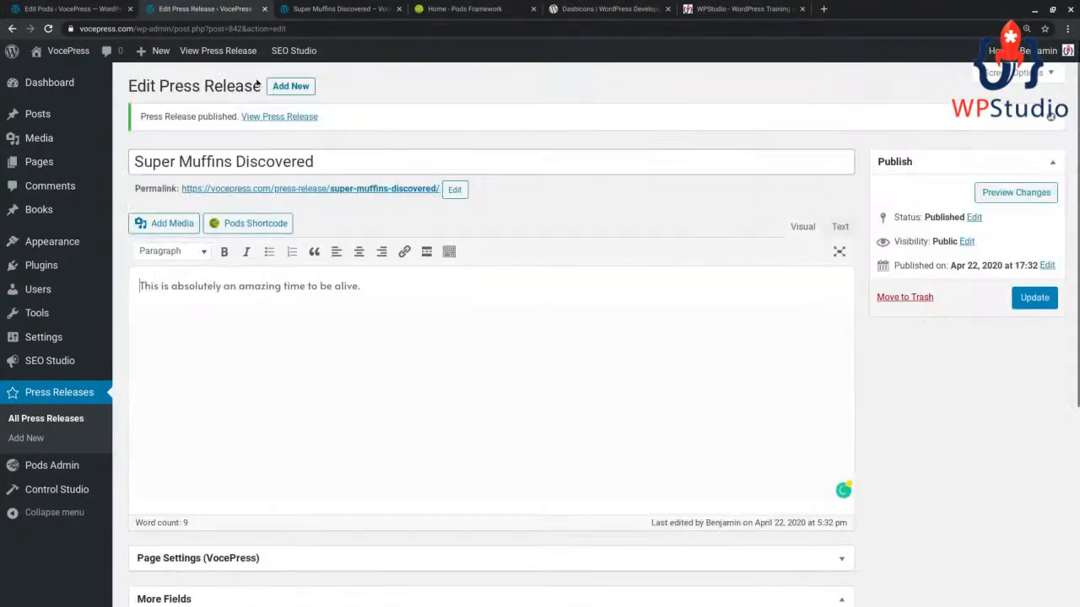
Return to the press_release pod editor and reload it to refresh the choices for the single item view template
left_click(100, 7)
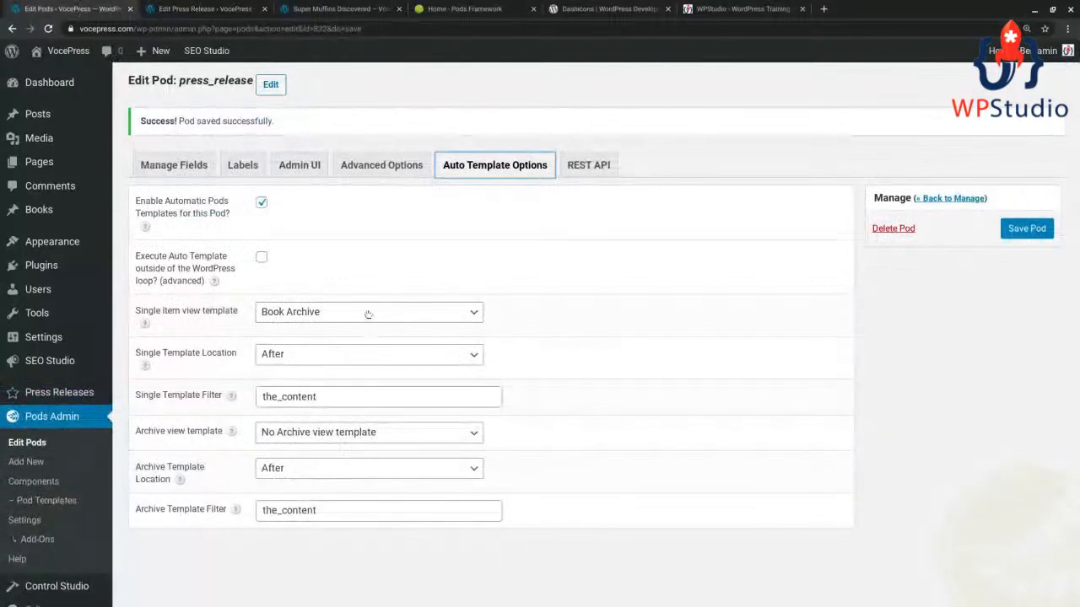
left_click(366, 312)
left_click(413, 265)
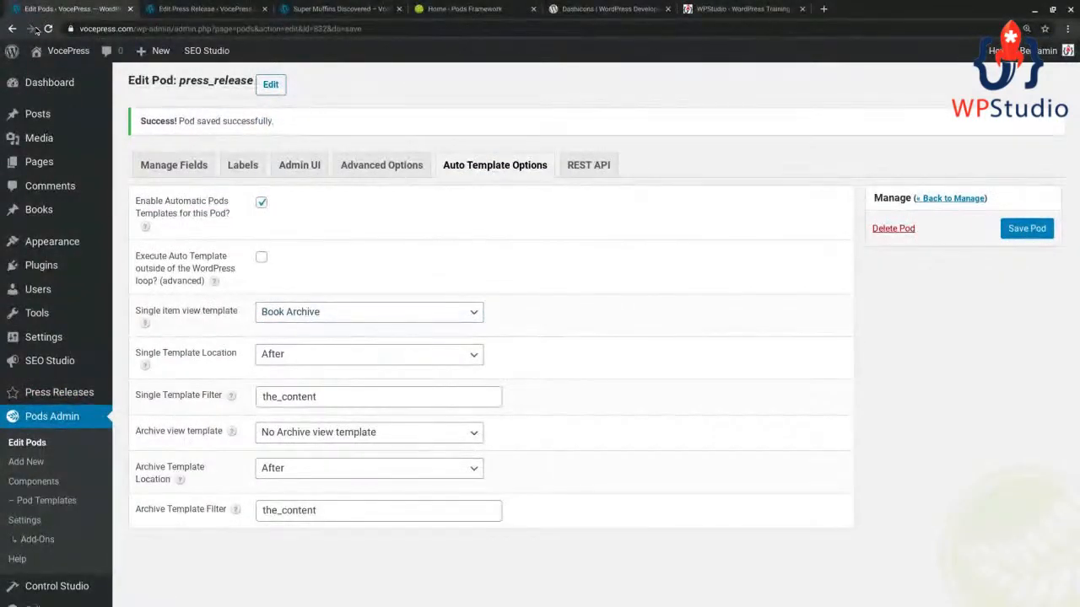
left_click(49, 28)
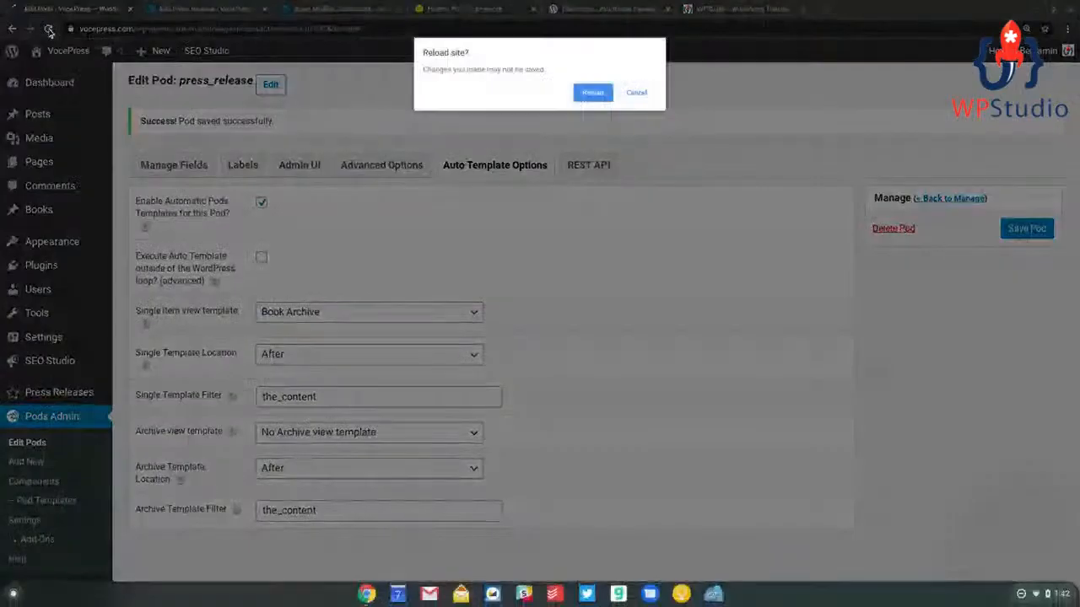
left_click(588, 94)
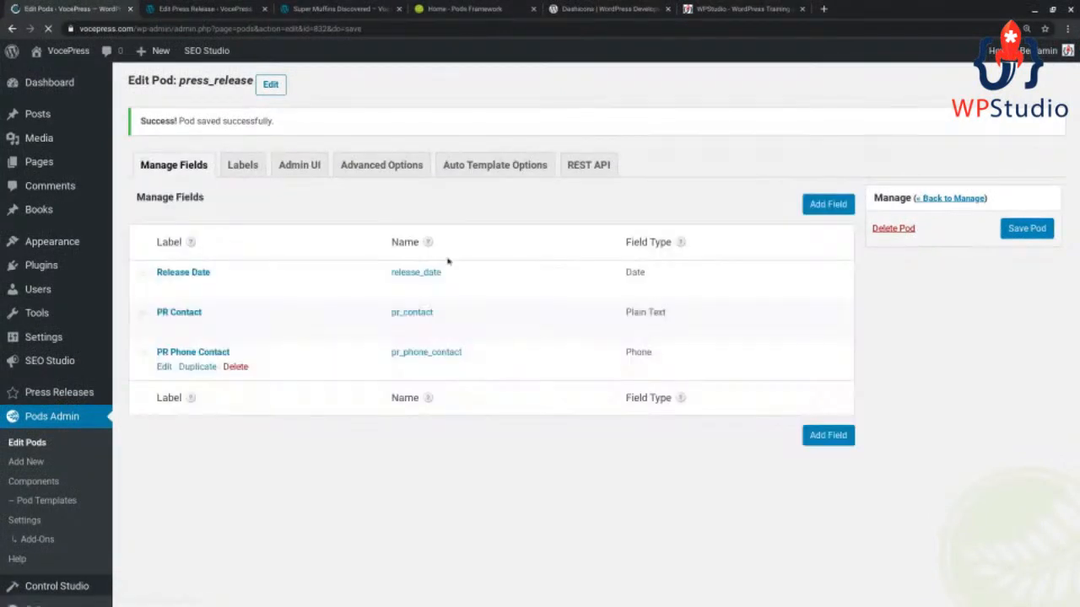
In the pod's Auto Template Options, set the single item view template to Show me my PR fields and save the pod
left_click(468, 168)
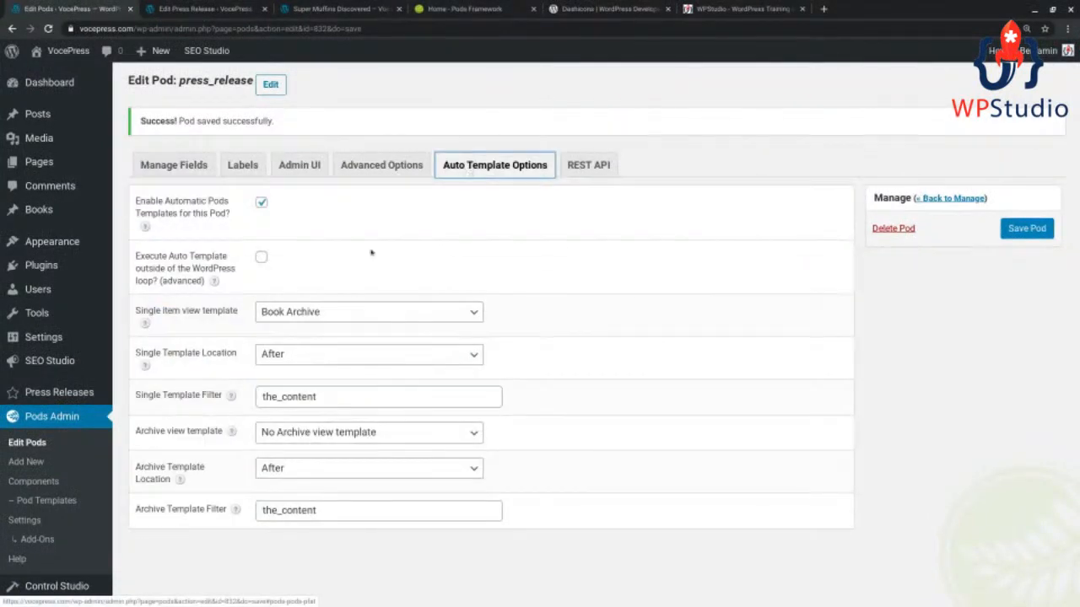
left_click(310, 313)
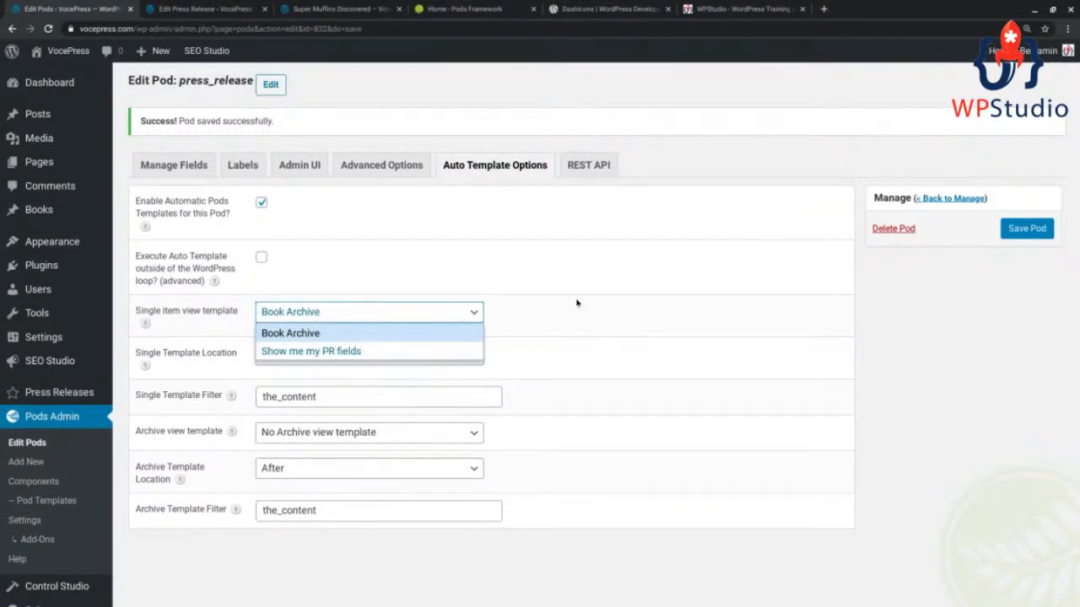
left_click(309, 352)
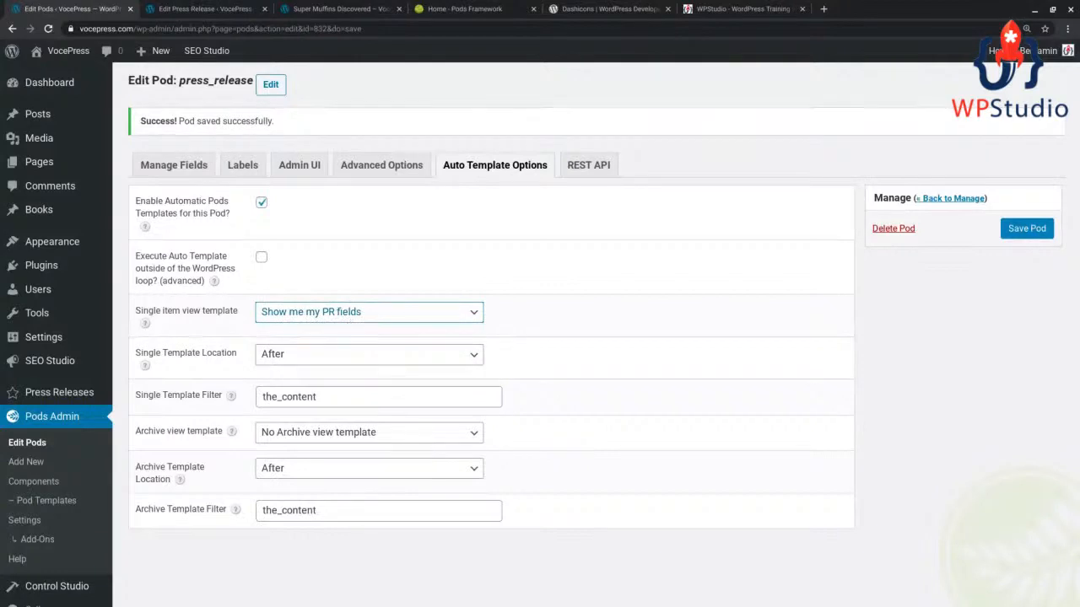
left_click(1027, 228)
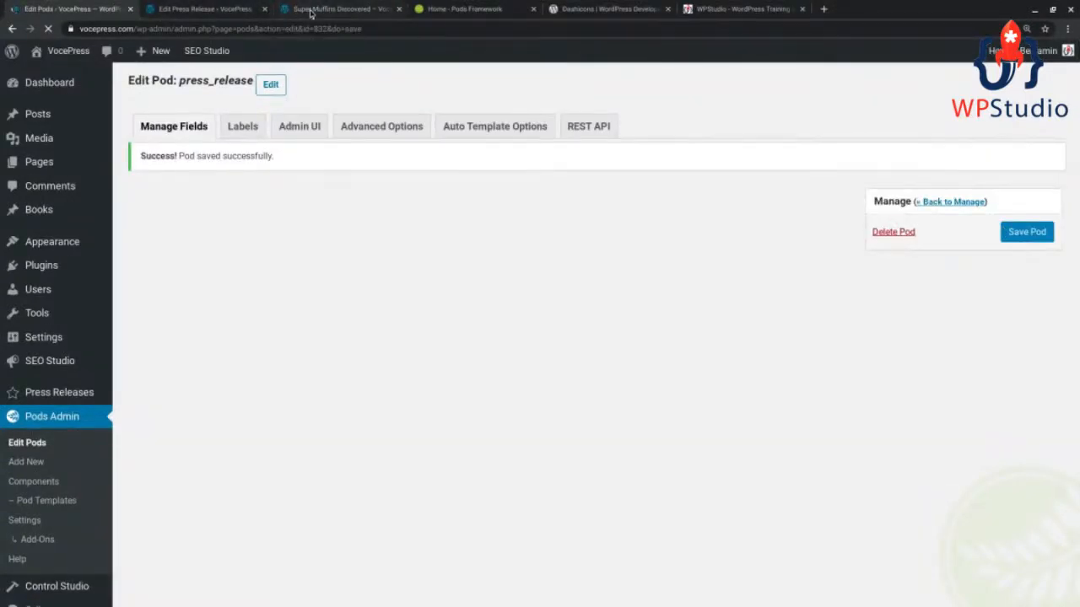
Reload the published Super Muffins Discovered page and check the release date and contact lines below the content
left_click(312, 9)
key("F5")
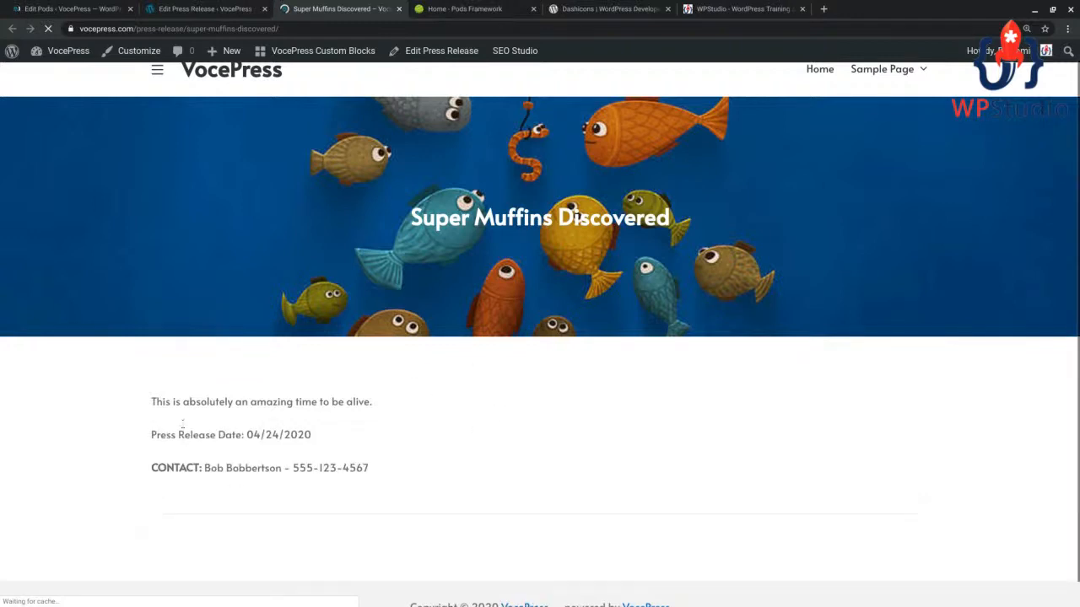
left_click_drag(152, 434, 329, 435)
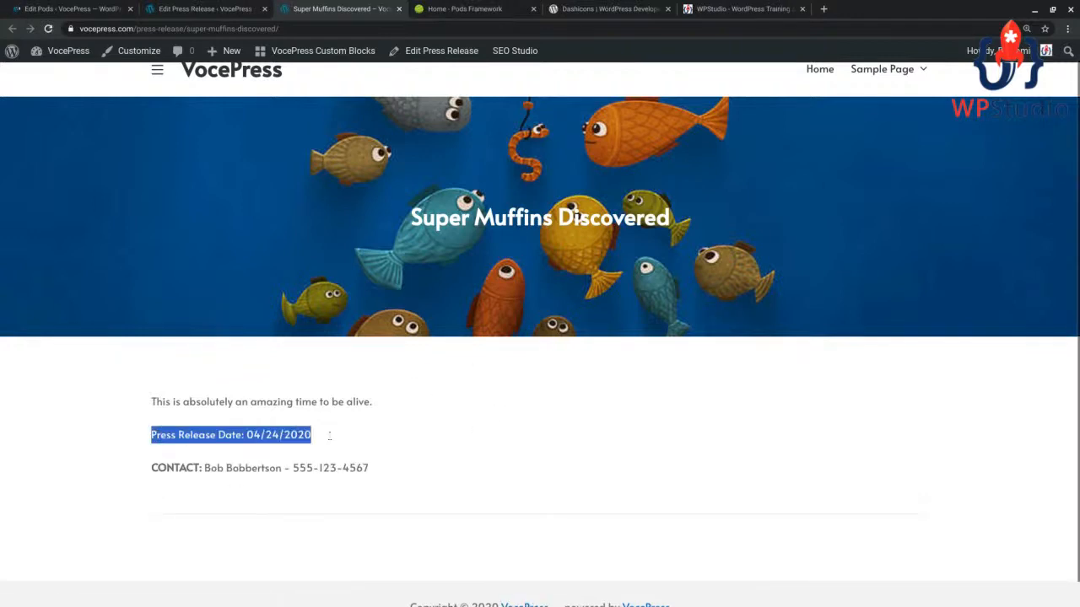
left_click_drag(149, 468, 400, 478)
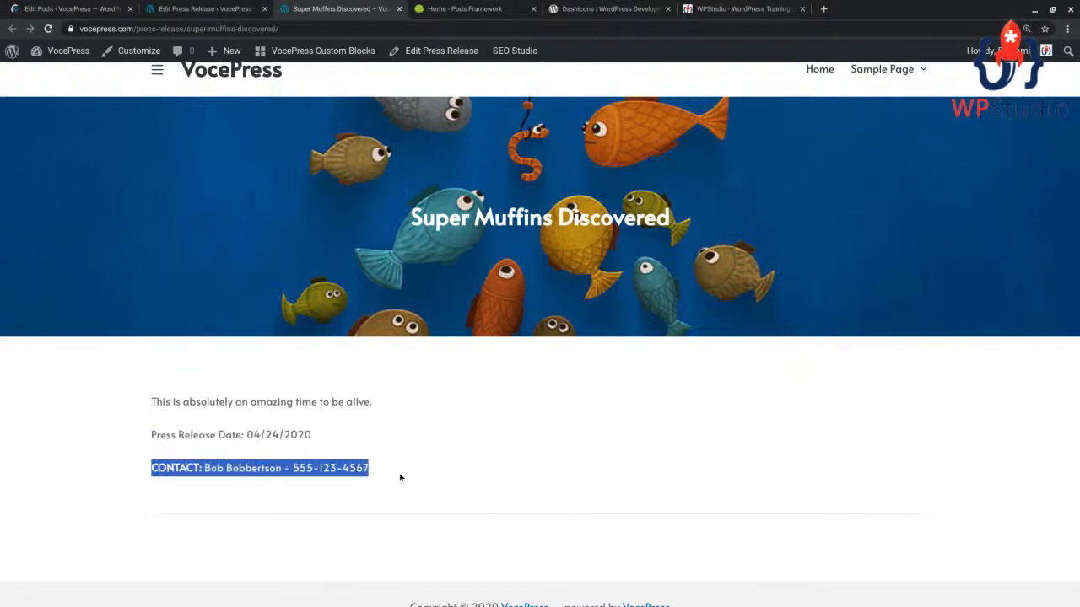
left_click(342, 505)
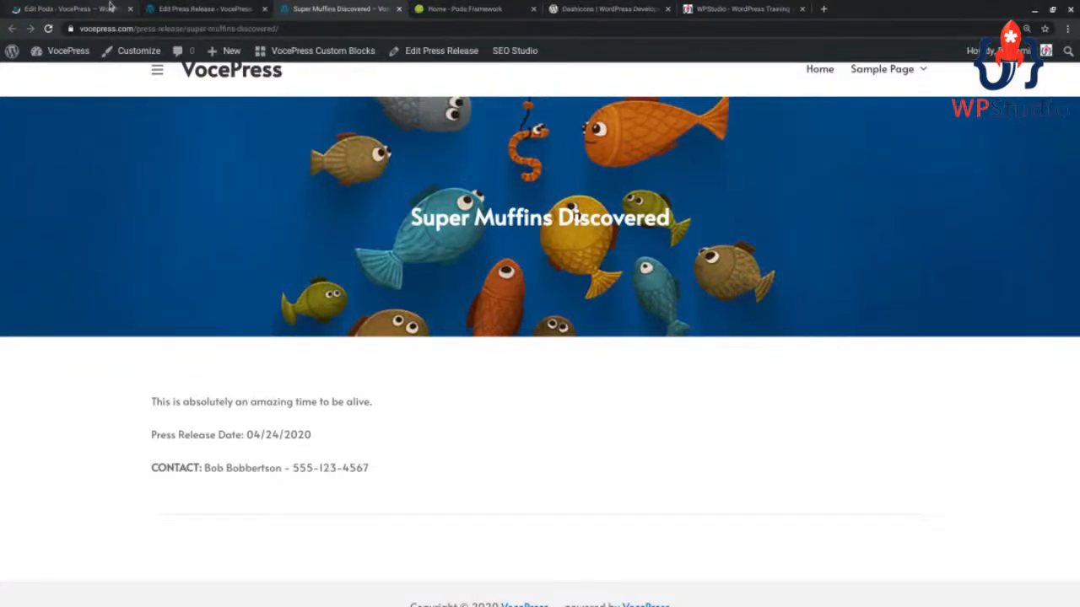
Review the press_release pod's Auto Template Options and compare them with the published Super Muffins Discovered page
left_click(60, 10)
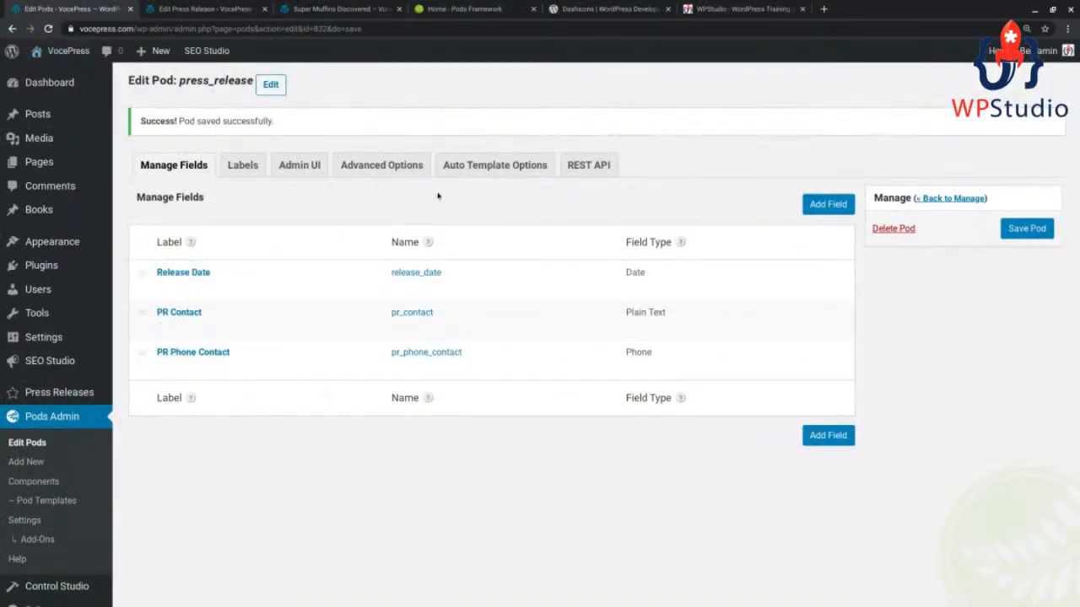
left_click(473, 165)
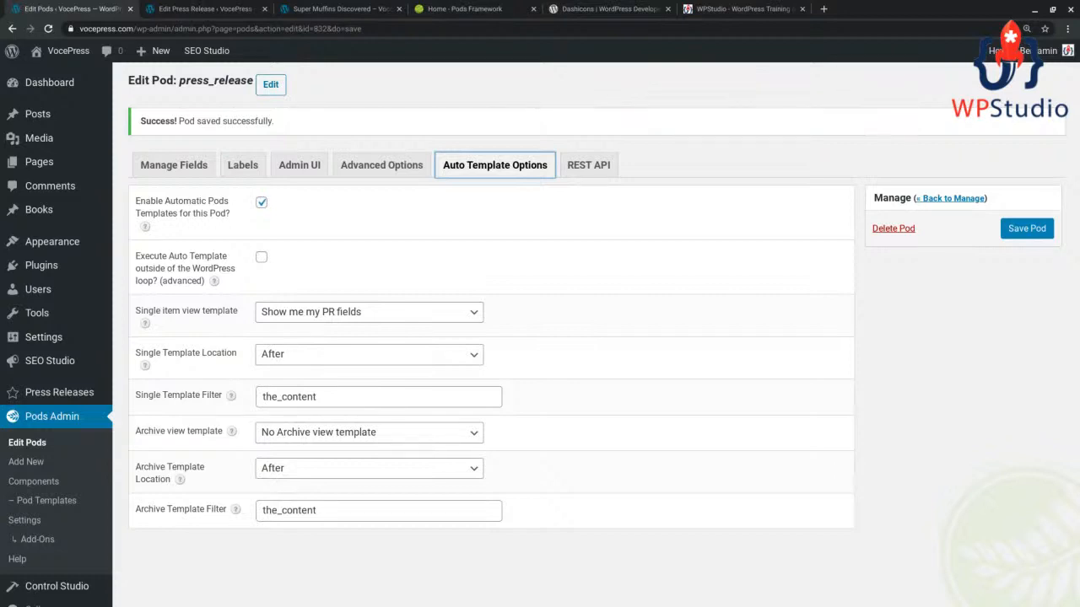
left_click(342, 7)
scroll(752, 133, "up", 1)
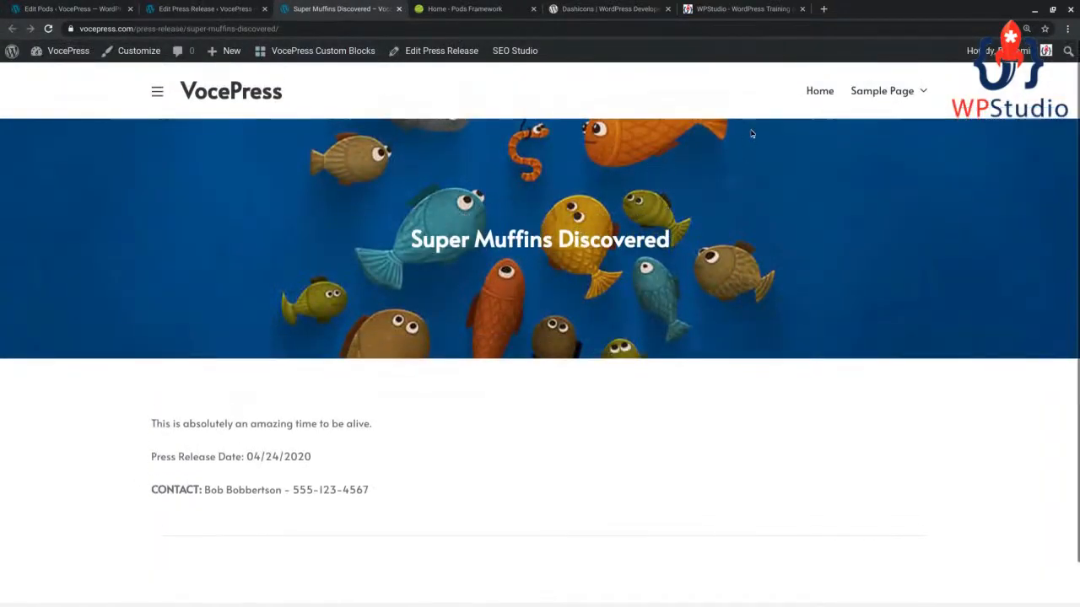
Go to the site's home page and look through its featured posts and post listing
mouse_move(859, 93)
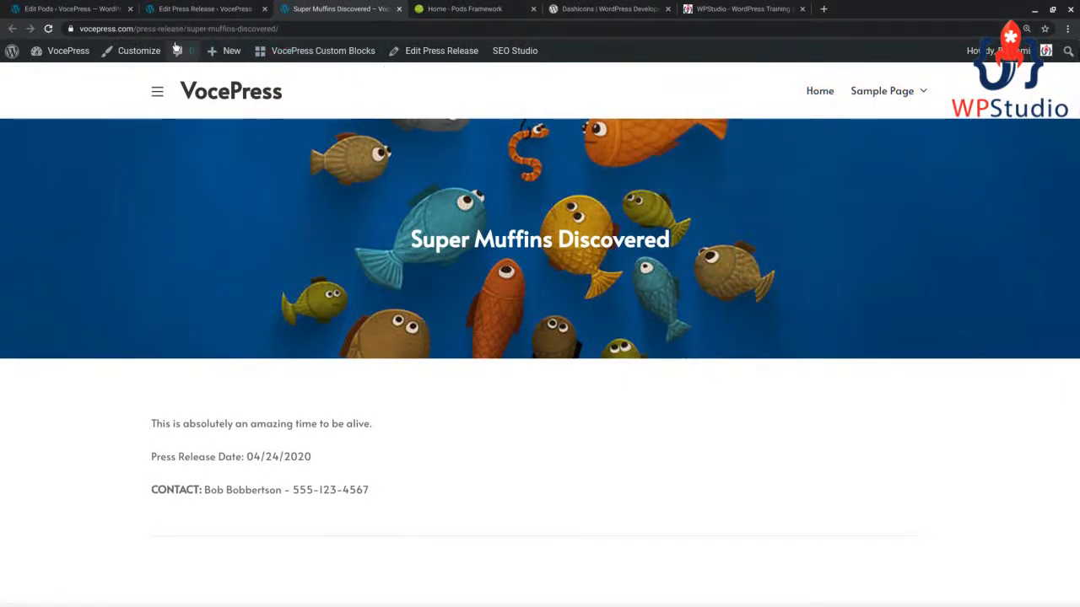
left_click(826, 102)
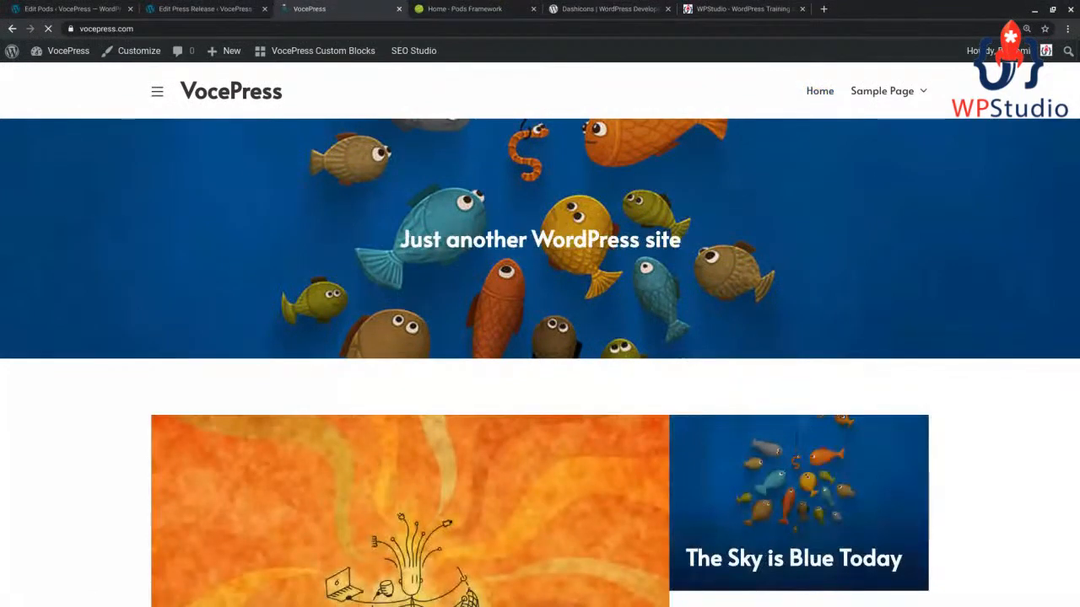
scroll(499, 391, "down", 15)
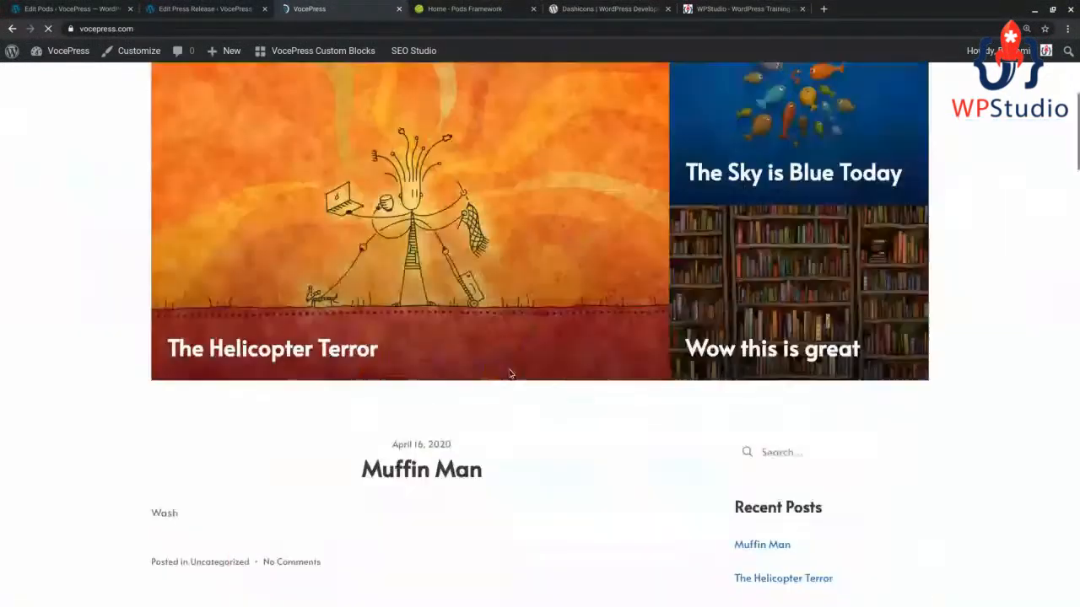
scroll(470, 386, "up", 10)
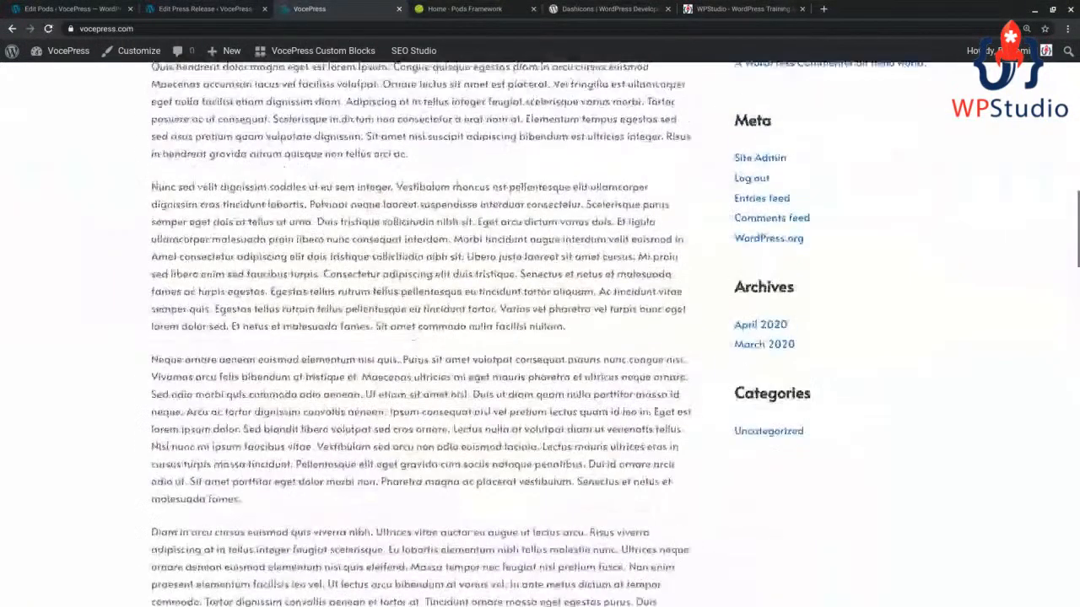
scroll(434, 221, "up", 4)
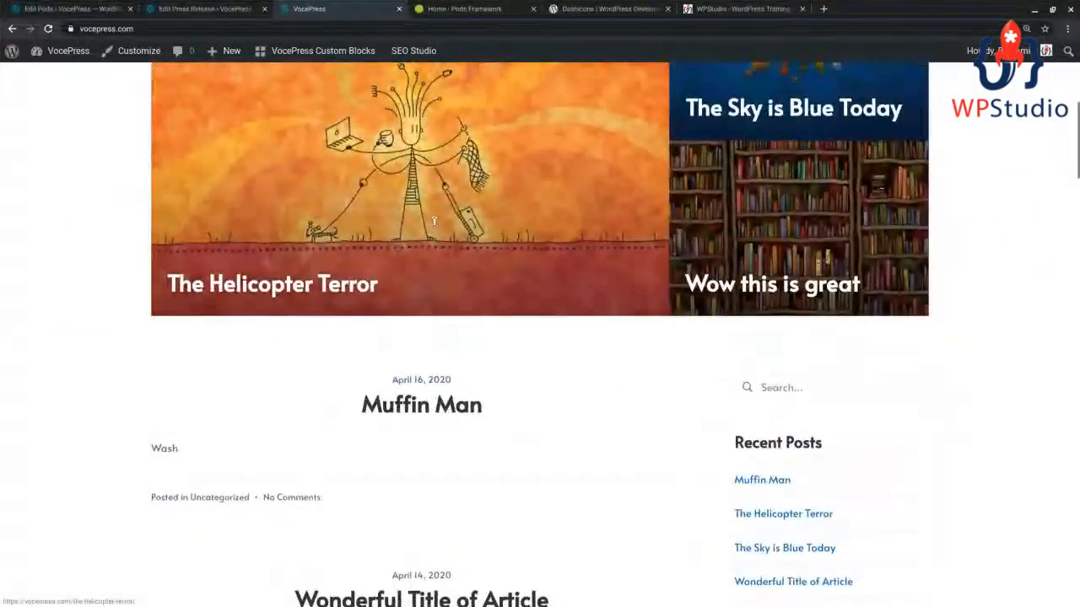
Look through the blog posts on the site's home page and in its March 2020 archive
scroll(435, 221, "down", 12)
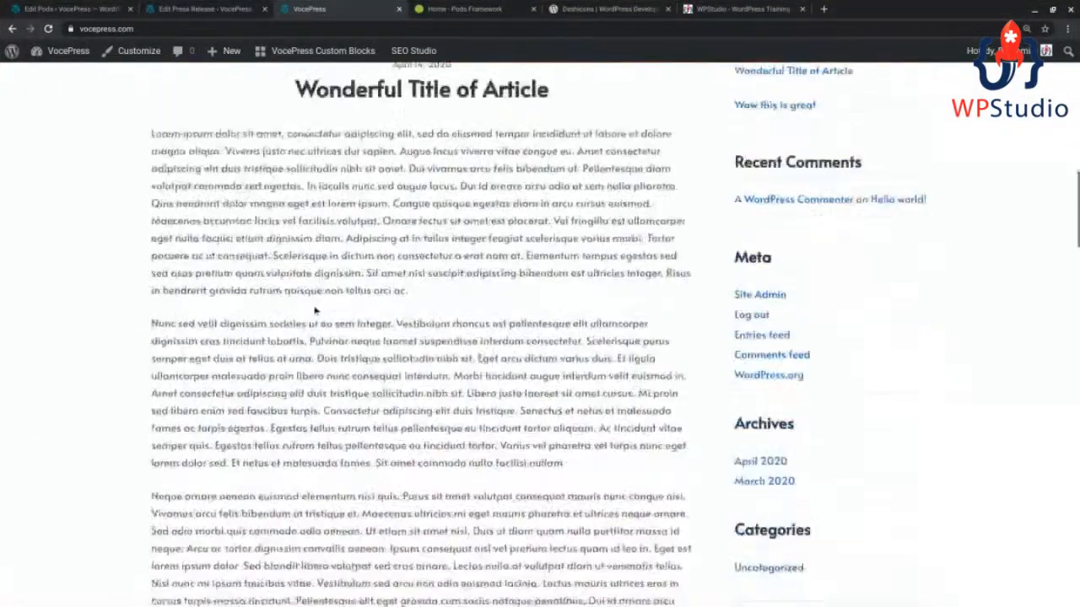
scroll(422, 338, "down", 20)
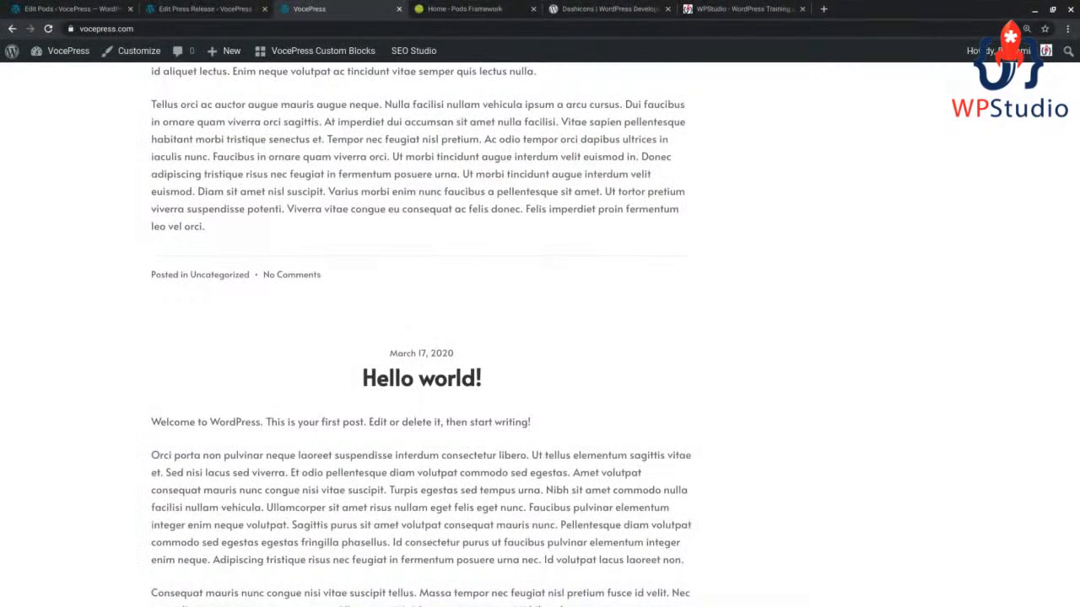
scroll(731, 481, "up", 15)
scroll(728, 446, "up", 10)
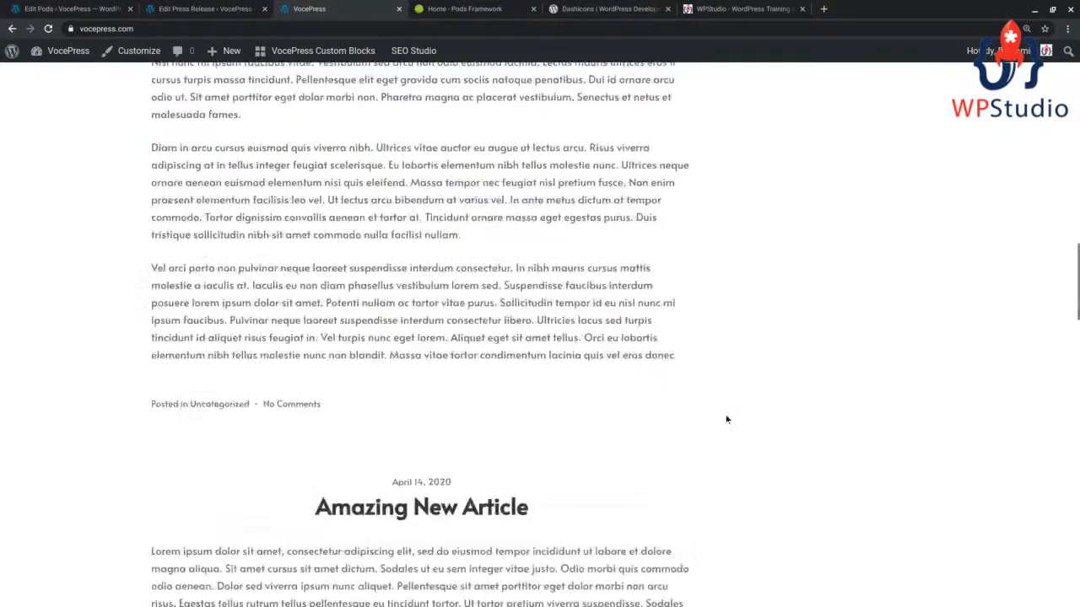
scroll(735, 408, "down", 4)
scroll(736, 408, "down", 5)
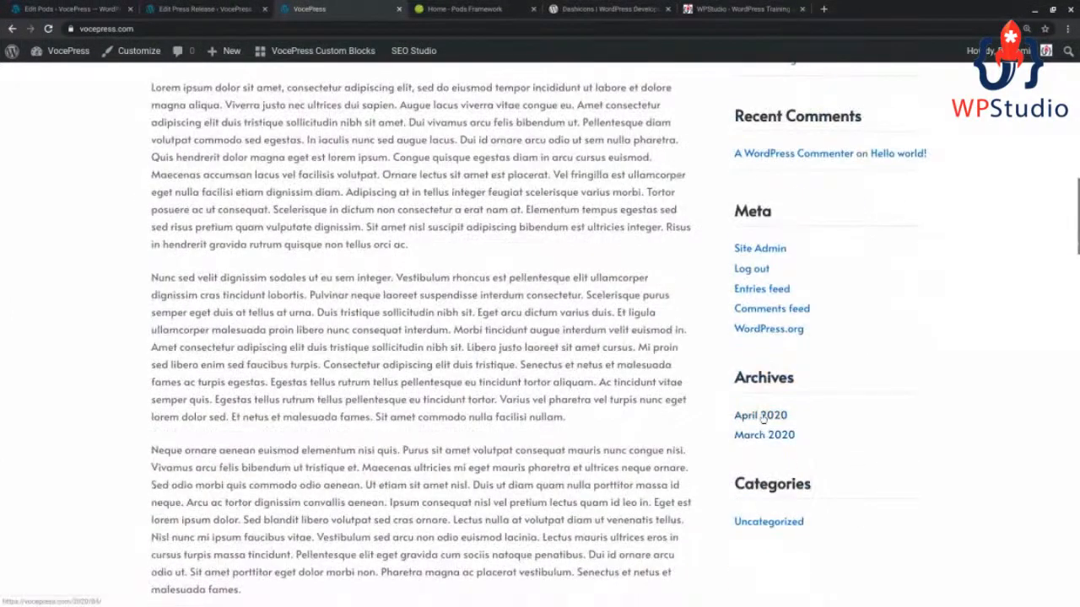
left_click(762, 439)
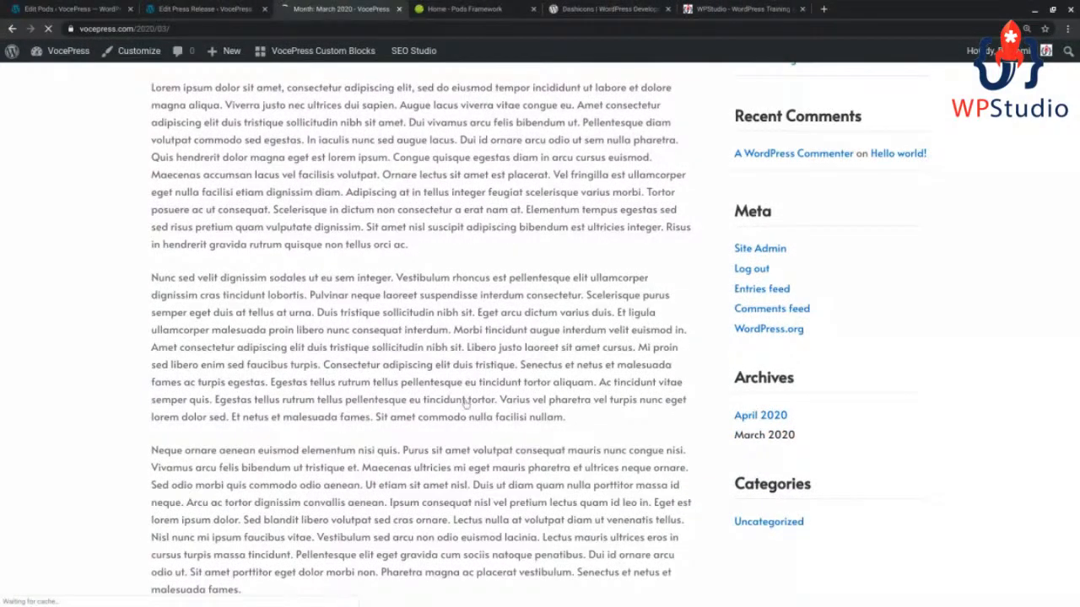
scroll(465, 404, "down", 2)
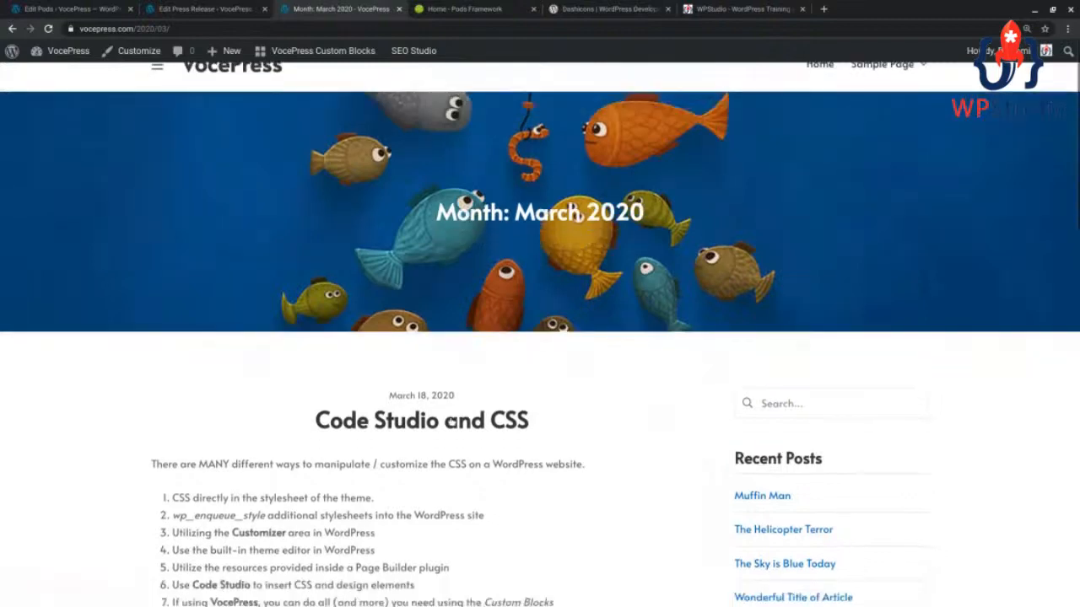
scroll(449, 421, "down", 2)
scroll(450, 422, "down", 10)
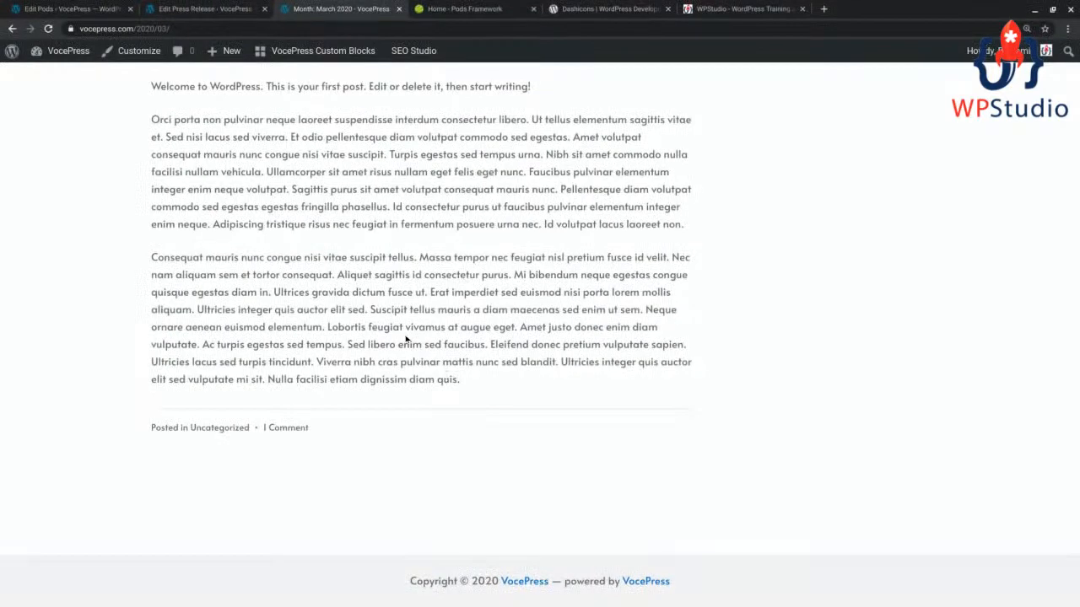
scroll(409, 344, "up", 10)
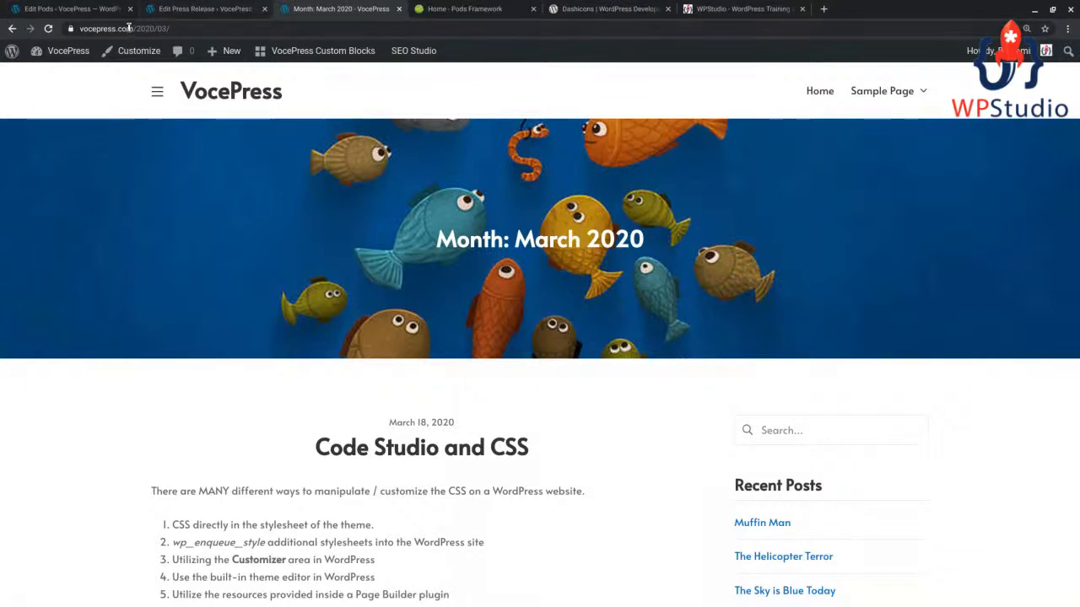
Check whether an archive page exists for press releases at vocepress.com/press-release/
left_click_drag(136, 28, 300, 33)
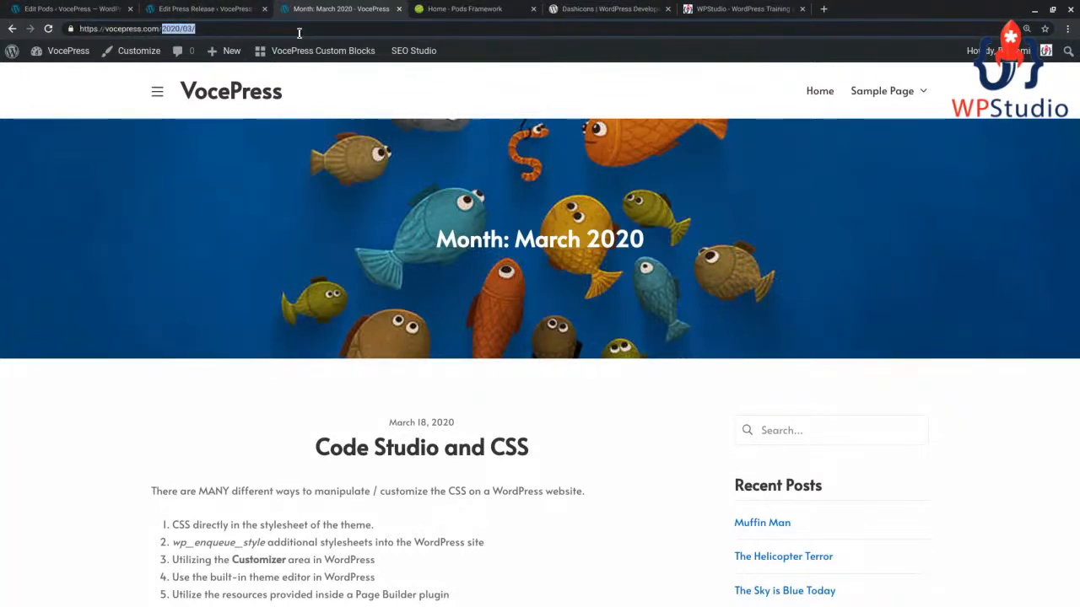
type("press-release/")
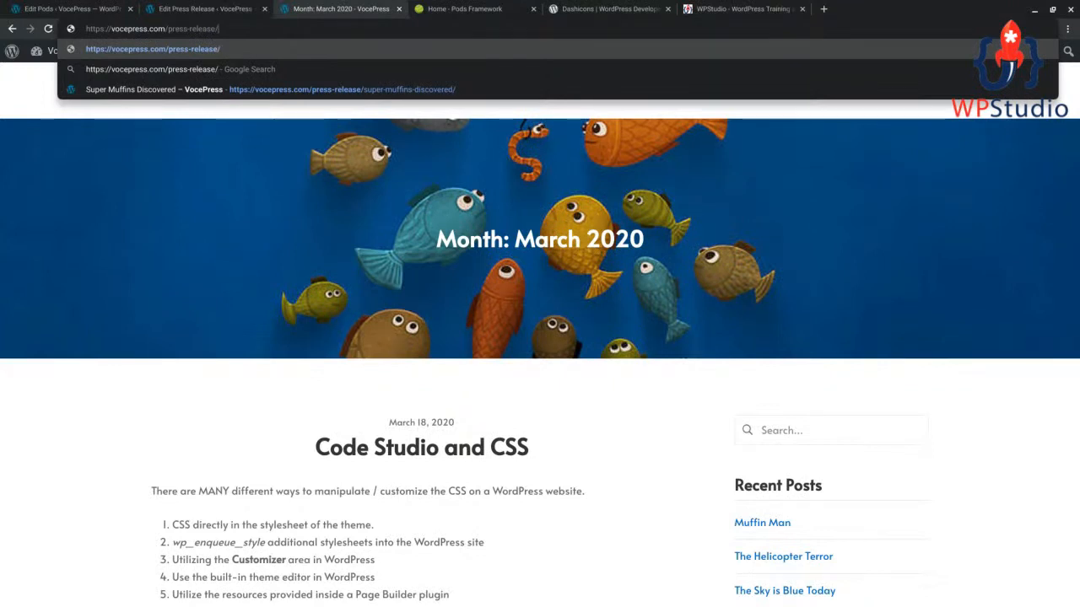
key("Return")
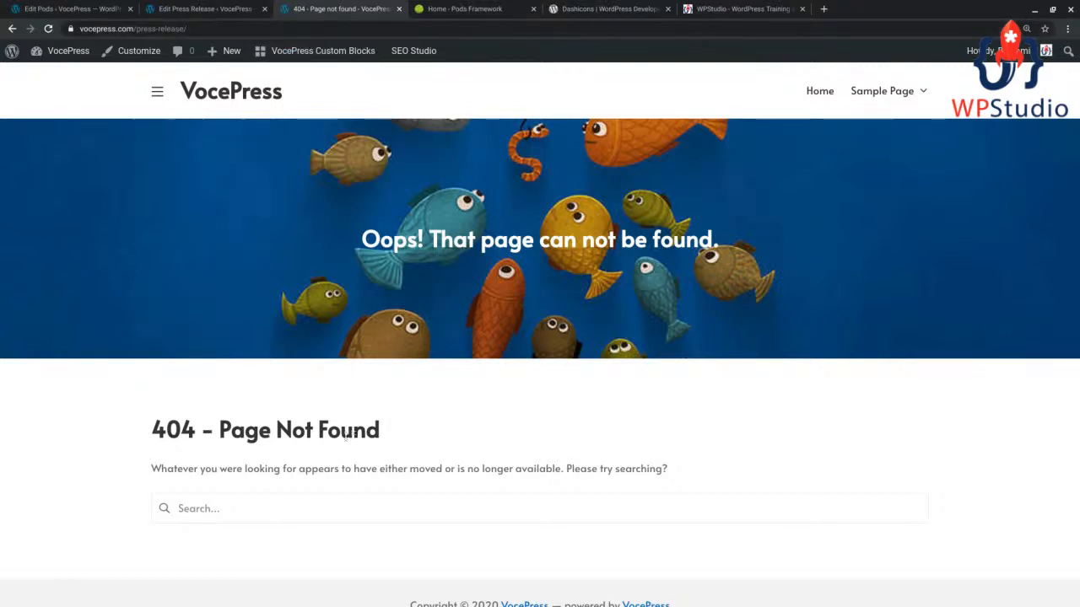
scroll(157, 423, "down", 1)
left_click_drag(157, 423, 451, 460)
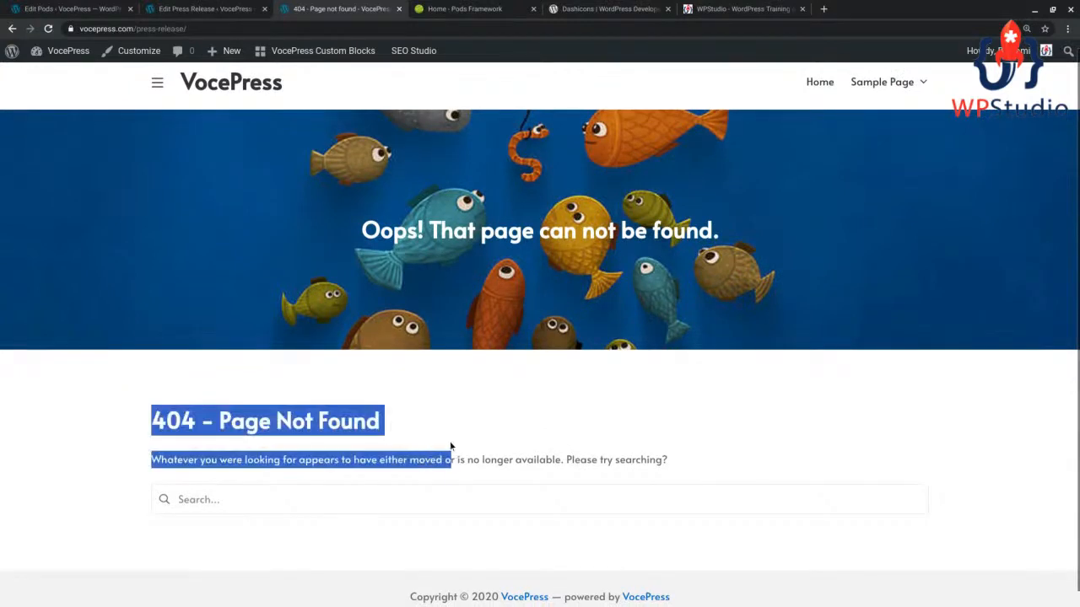
Turn on Enable Archive Page in the advanced options of the press_release pod
left_click(67, 8)
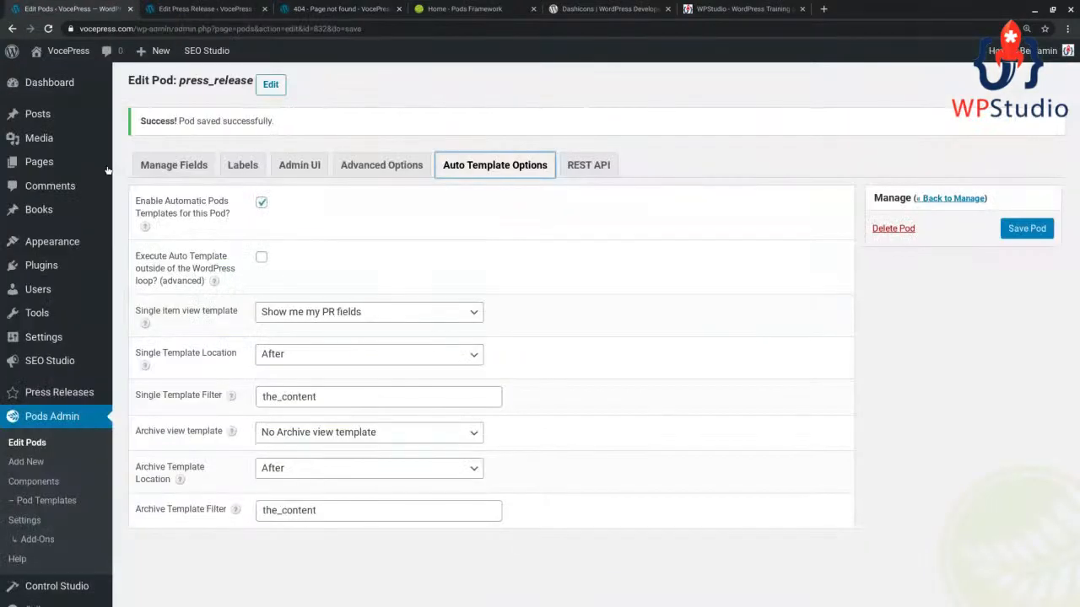
left_click(375, 166)
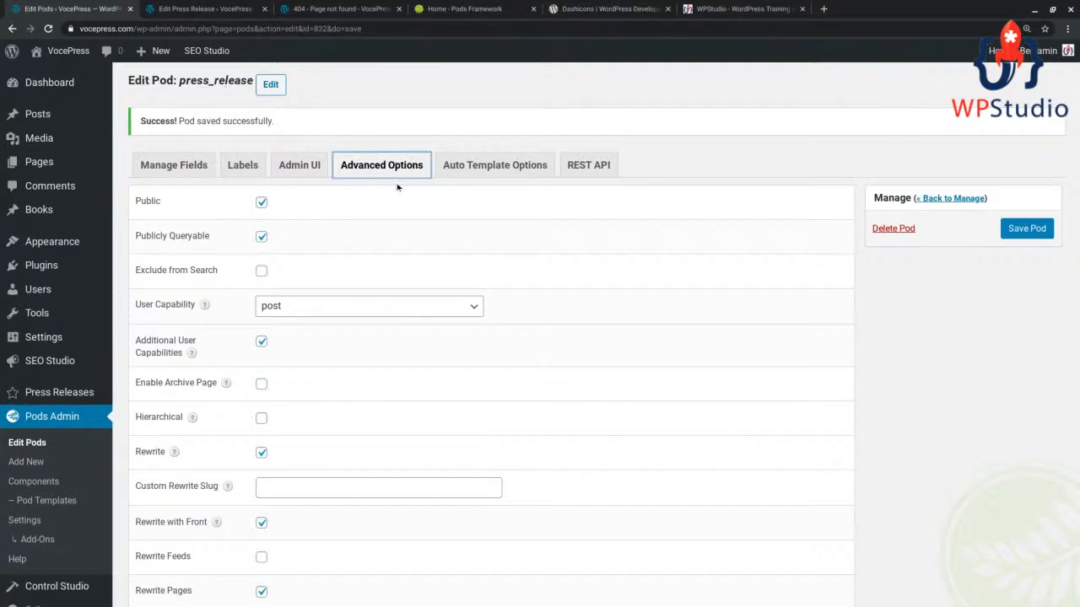
scroll(368, 286, "down", 1)
left_click(135, 318)
left_click(221, 328, "shift")
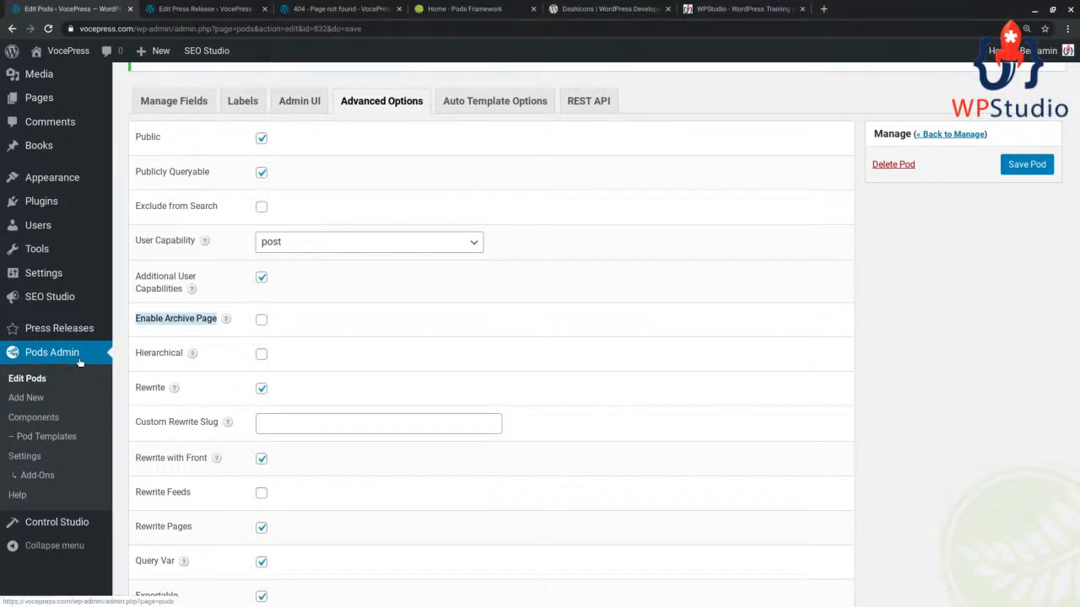
left_click(262, 321)
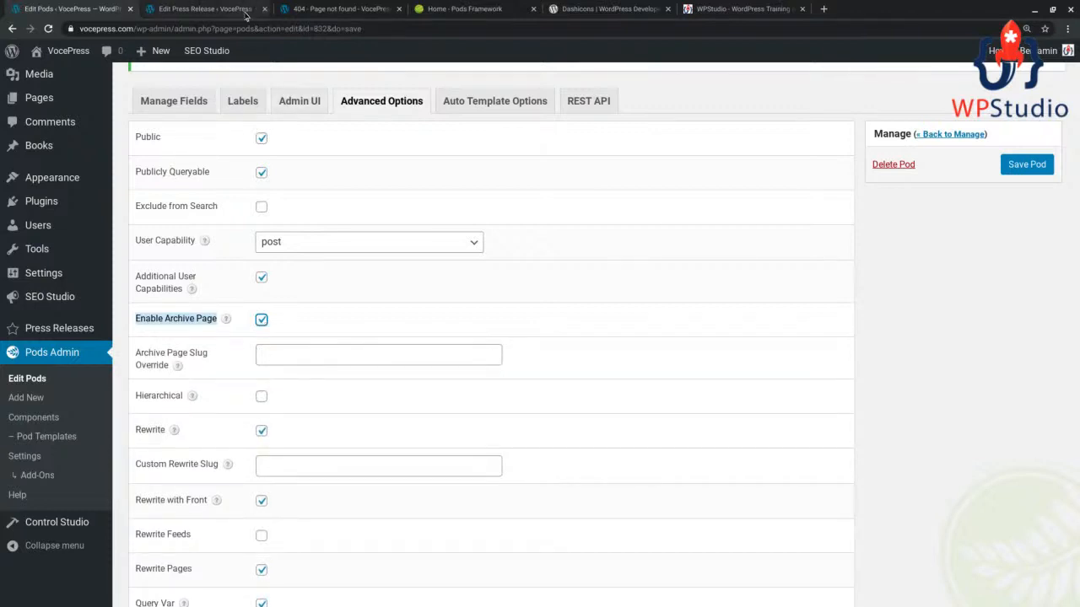
left_click(306, 10)
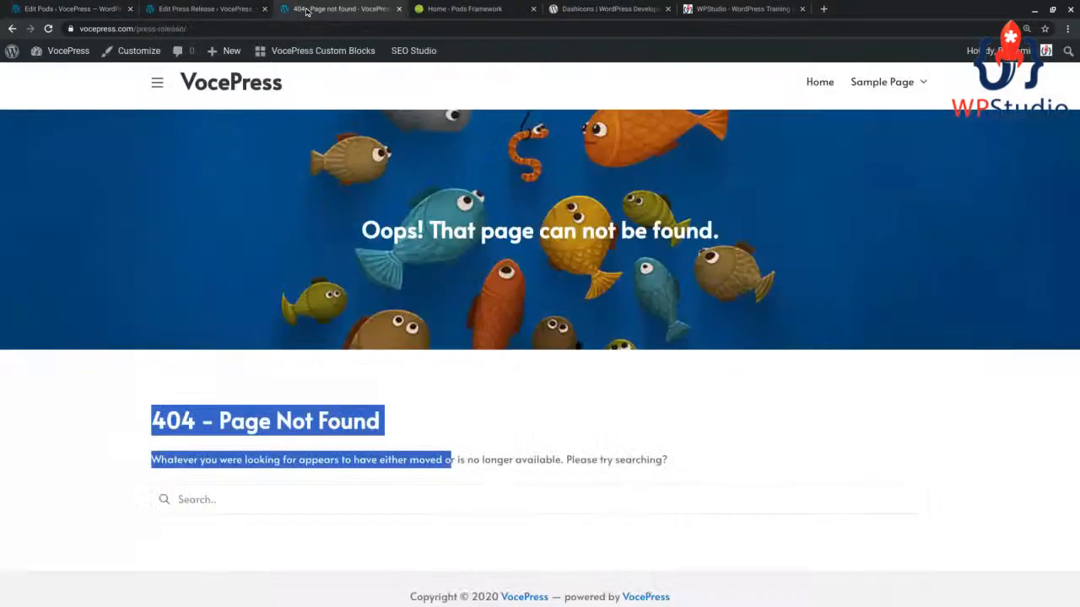
left_click(188, 10)
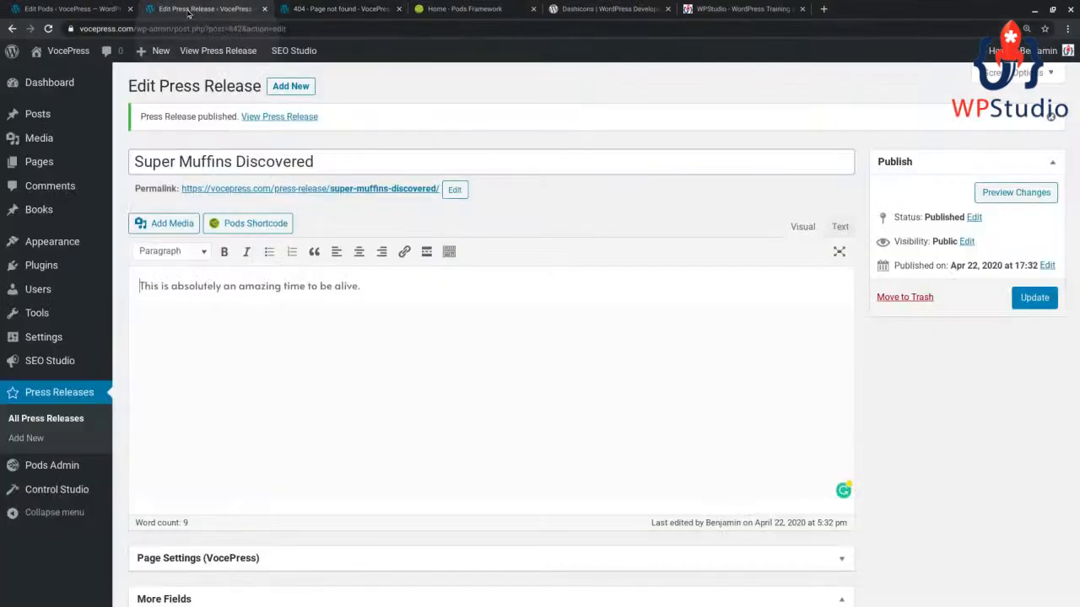
left_click(355, 10)
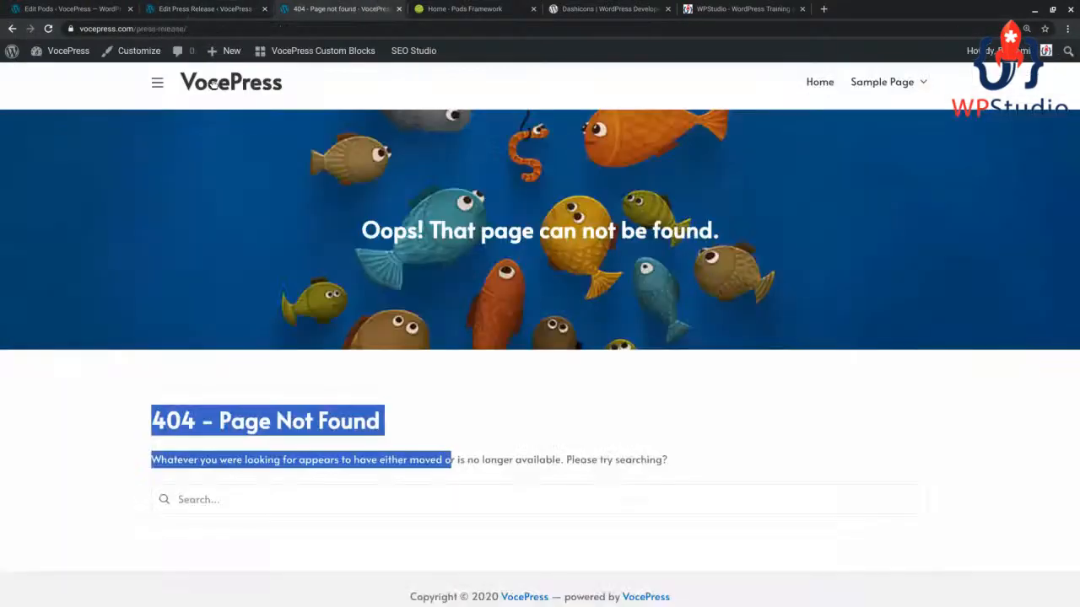
left_click(186, 10)
key("ctrl+Page_Up")
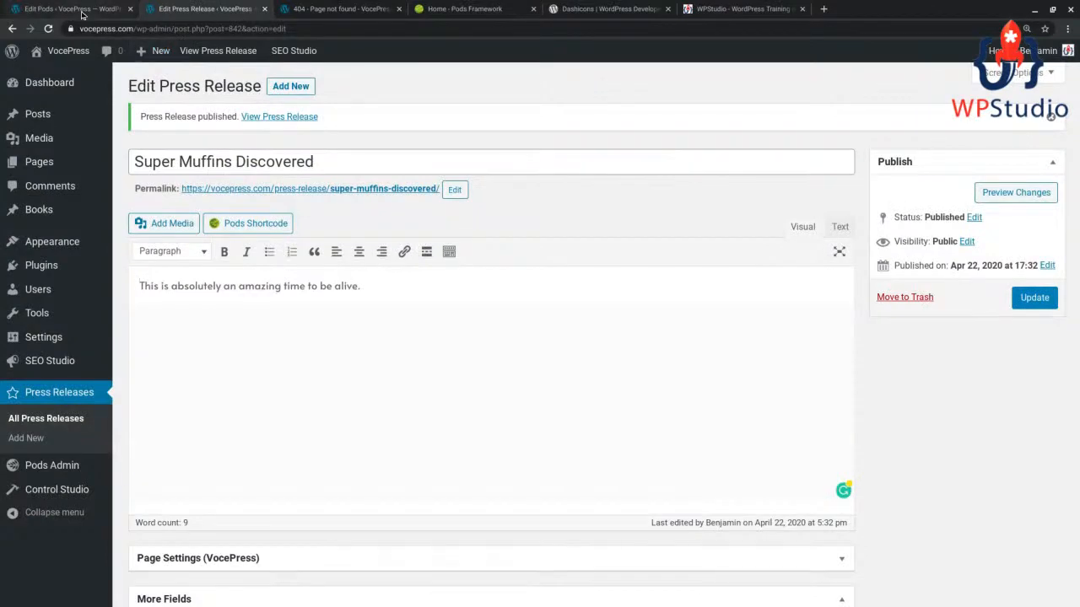
Set the press_release pod's Archive Page Slug Override to "pr" and save the pod
scroll(180, 83, "up", 2)
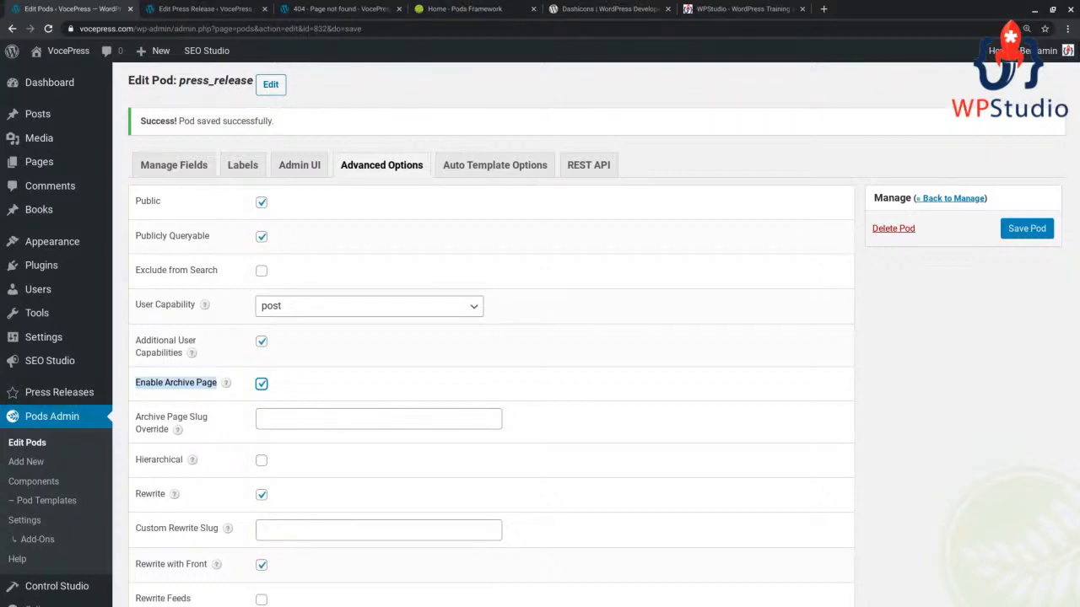
left_click(267, 419)
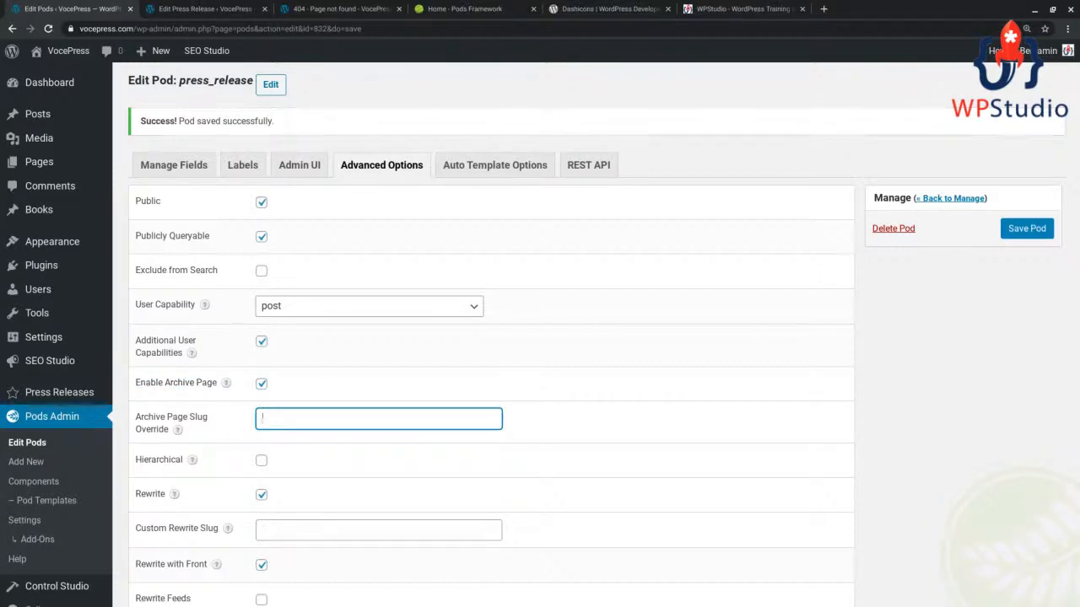
type("pr")
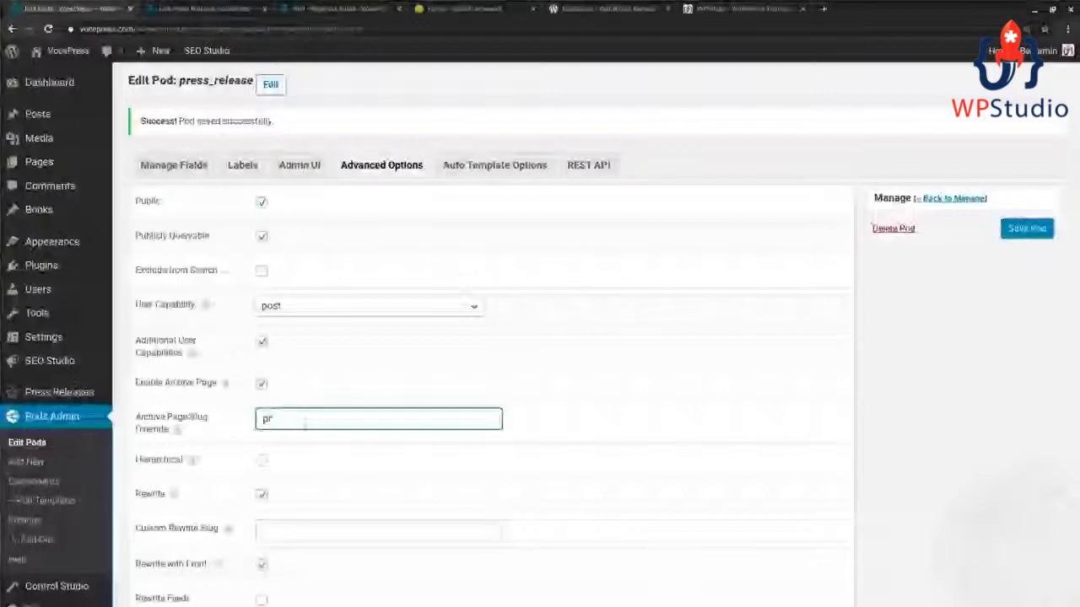
left_click(1027, 228)
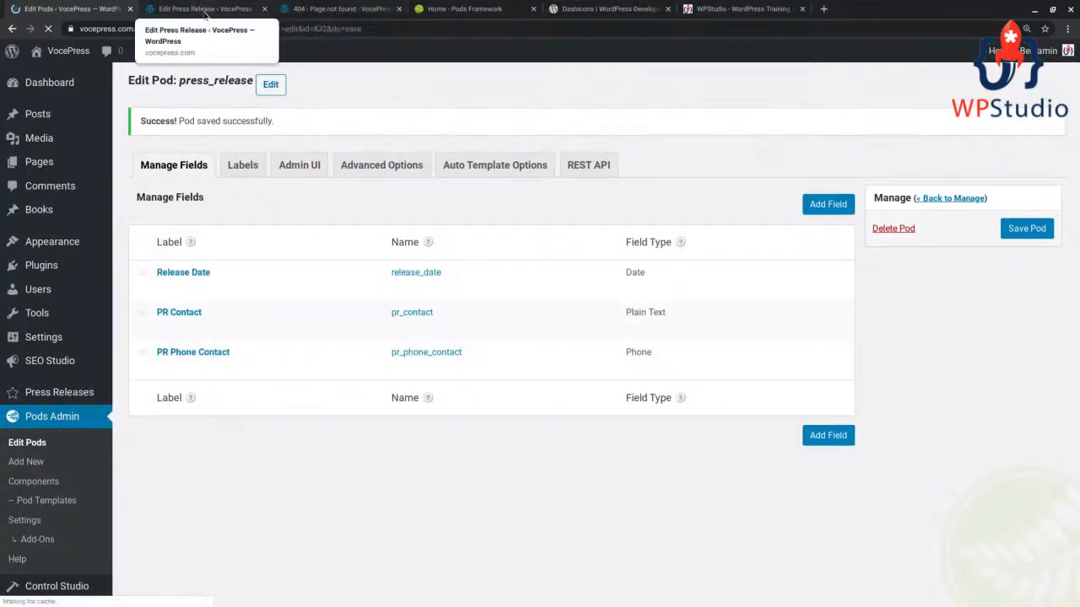
Reload the press-release address on the live site, load vocepress.com/pr/ and examine the archive's heading and listed entry
left_click(204, 10)
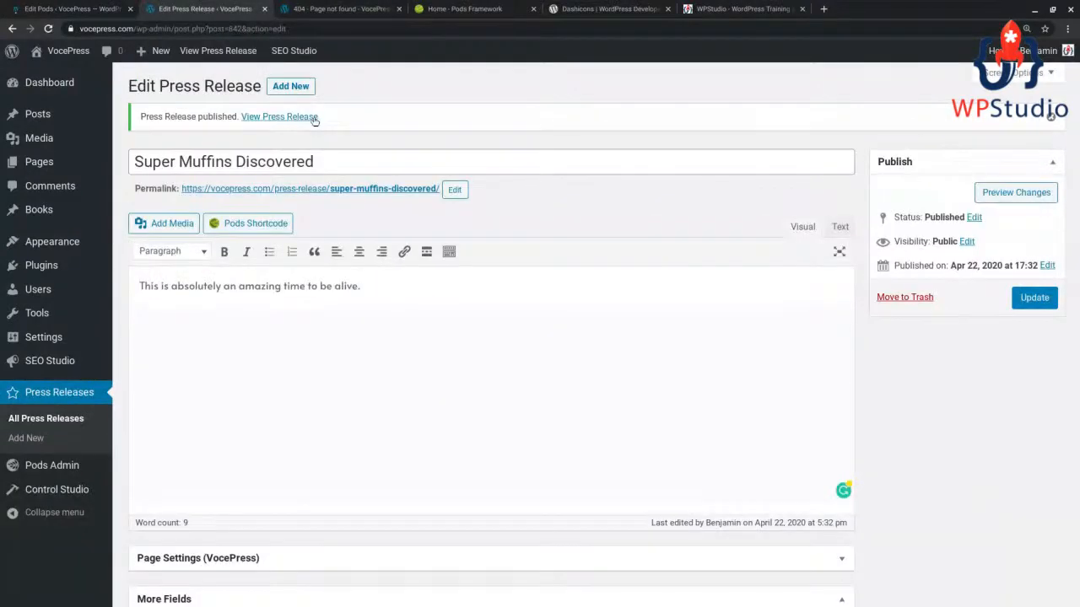
left_click(319, 10)
left_click(48, 29)
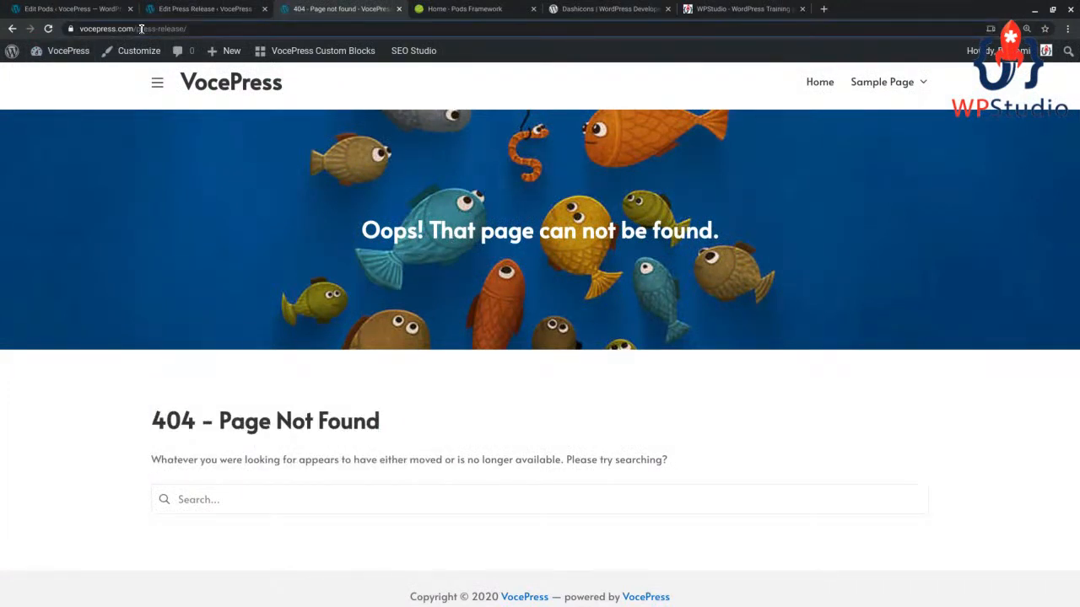
left_click_drag(137, 28, 265, 30)
type("r/")
key("Return")
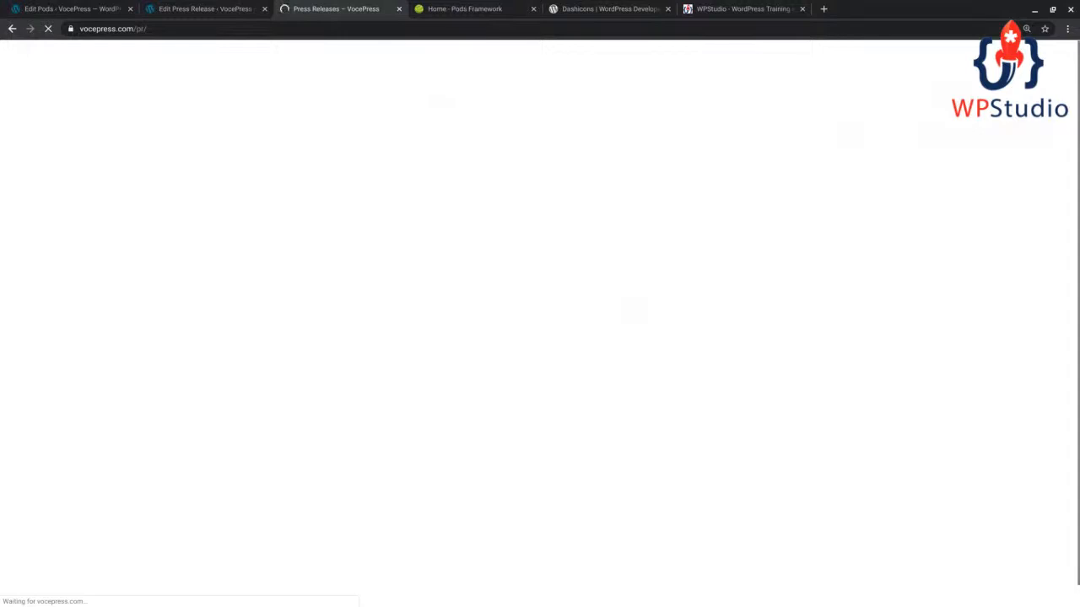
scroll(517, 414, "down", 1)
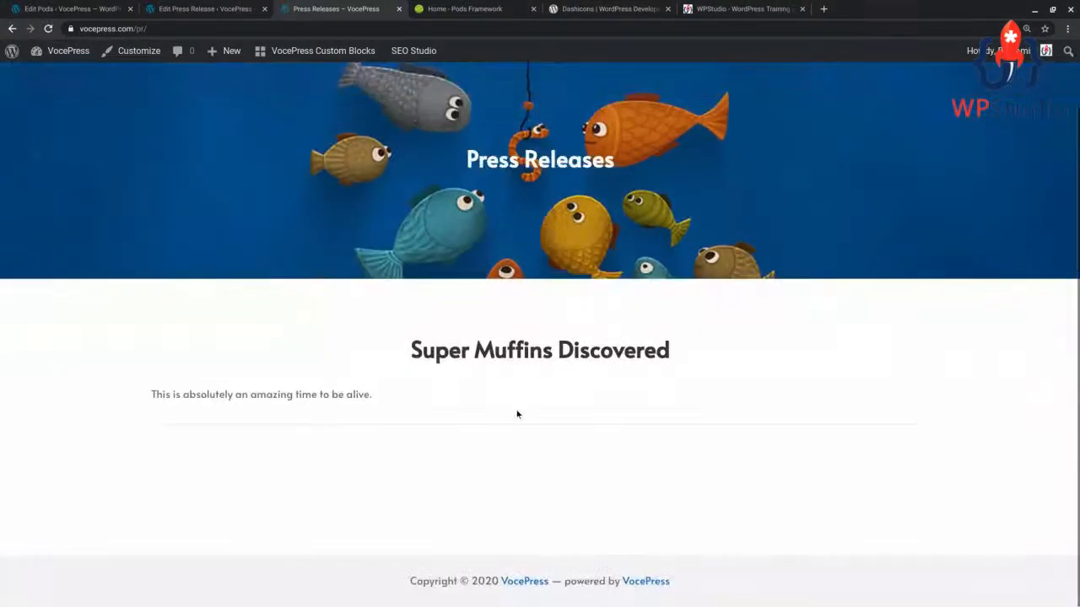
left_click_drag(400, 355, 777, 346)
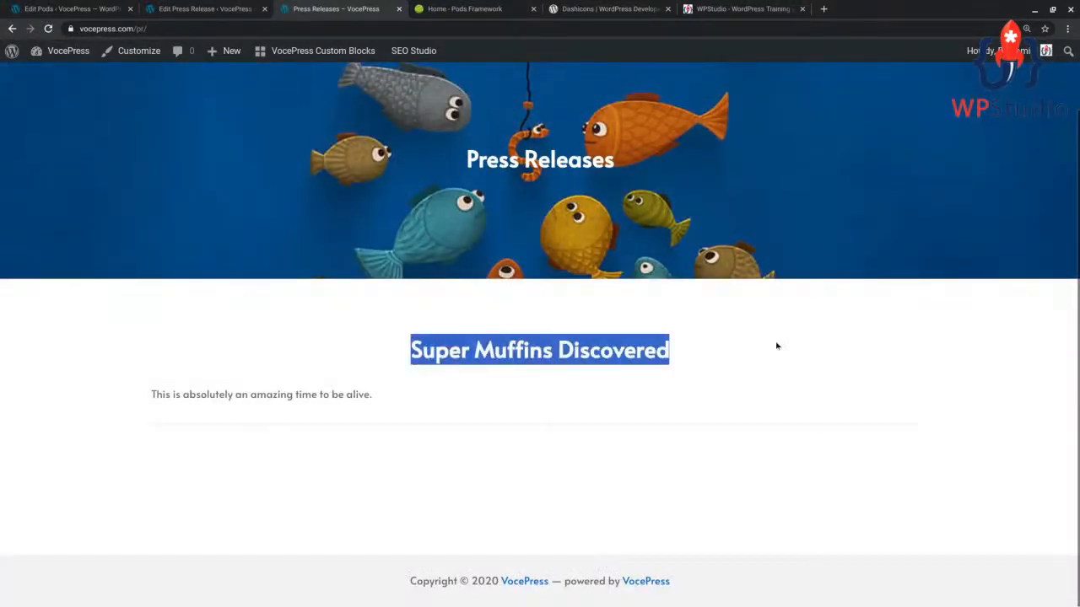
left_click_drag(440, 152, 709, 167)
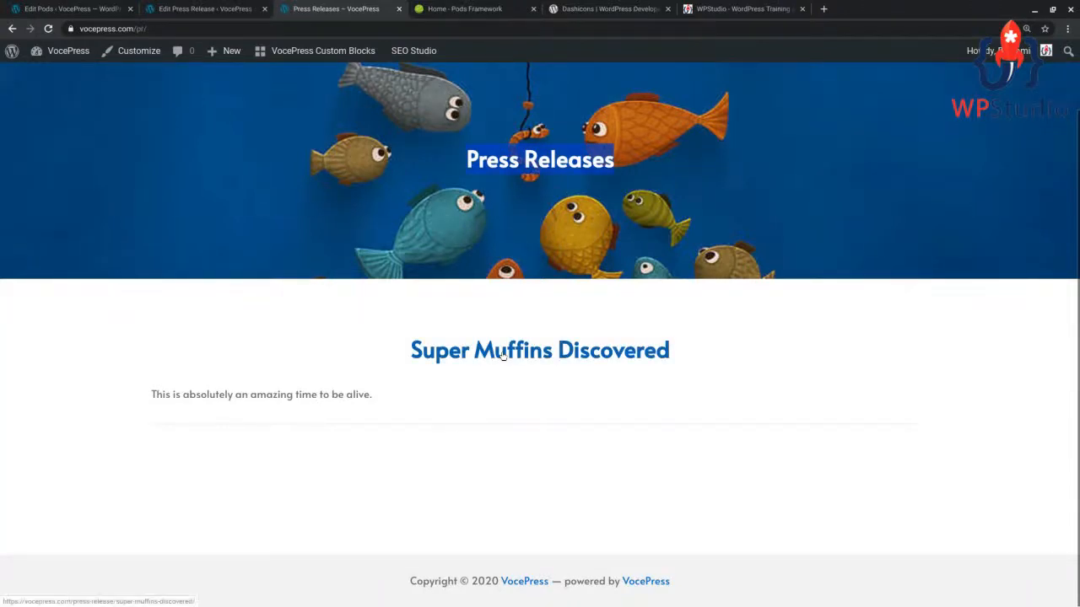
Open the "Super Muffins Discovered" press release from the archive and check the press-release part of its address
left_click(477, 361)
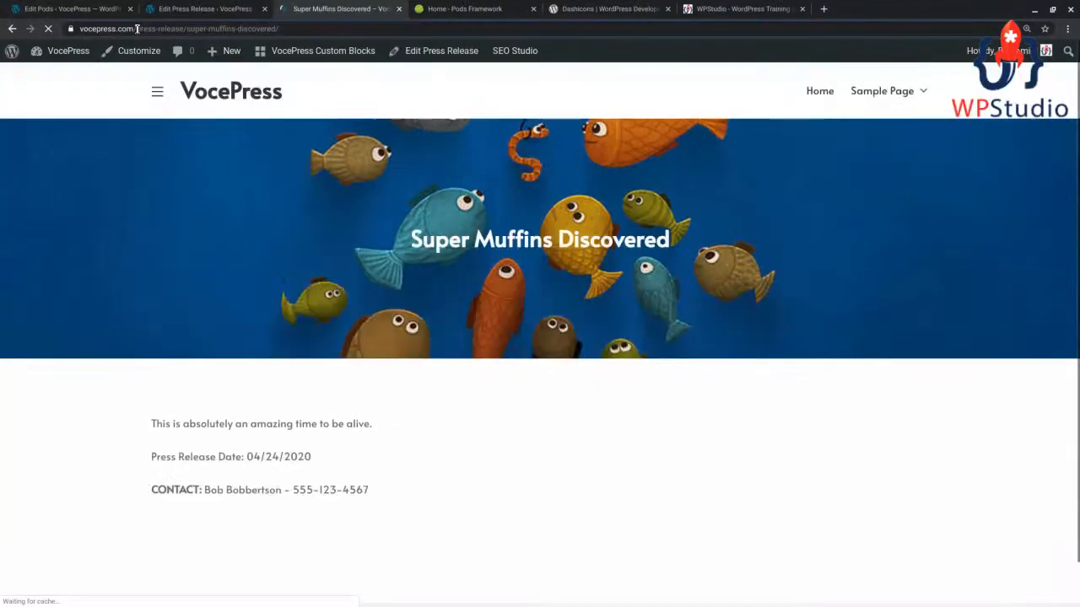
left_click_drag(137, 29, 184, 31)
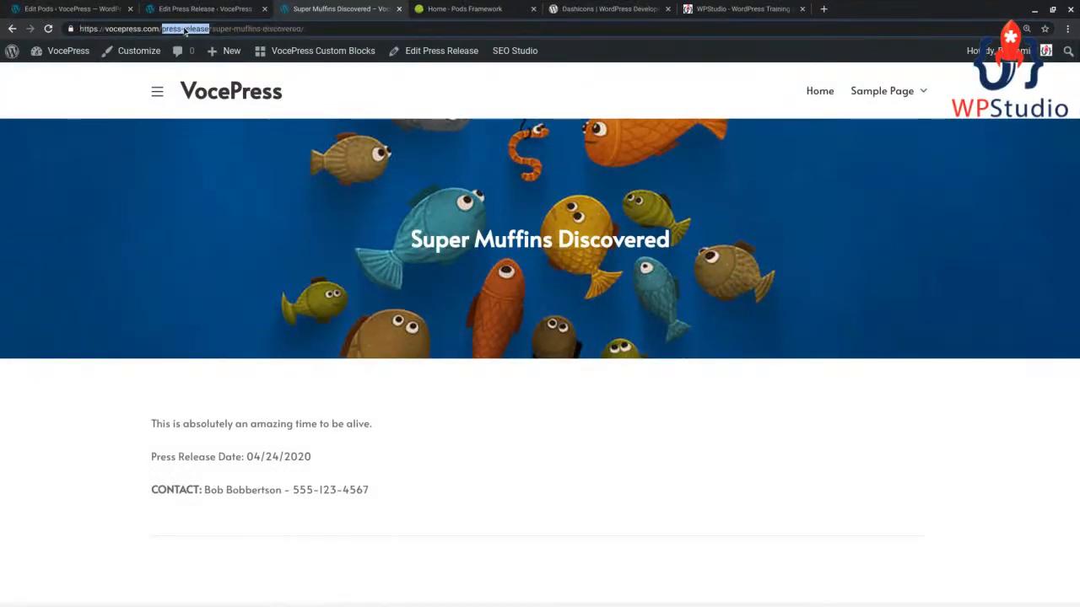
mouse_move(227, 41)
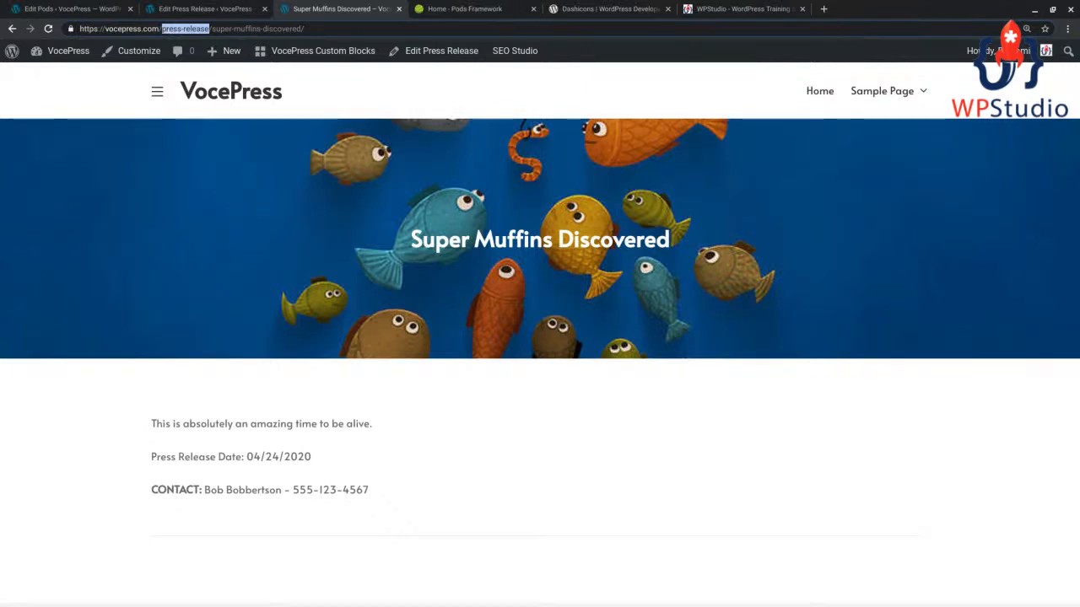
Compare the pod's archive and rewrite slug settings with the single press release's address, and return to the press releases archive
left_click(82, 10)
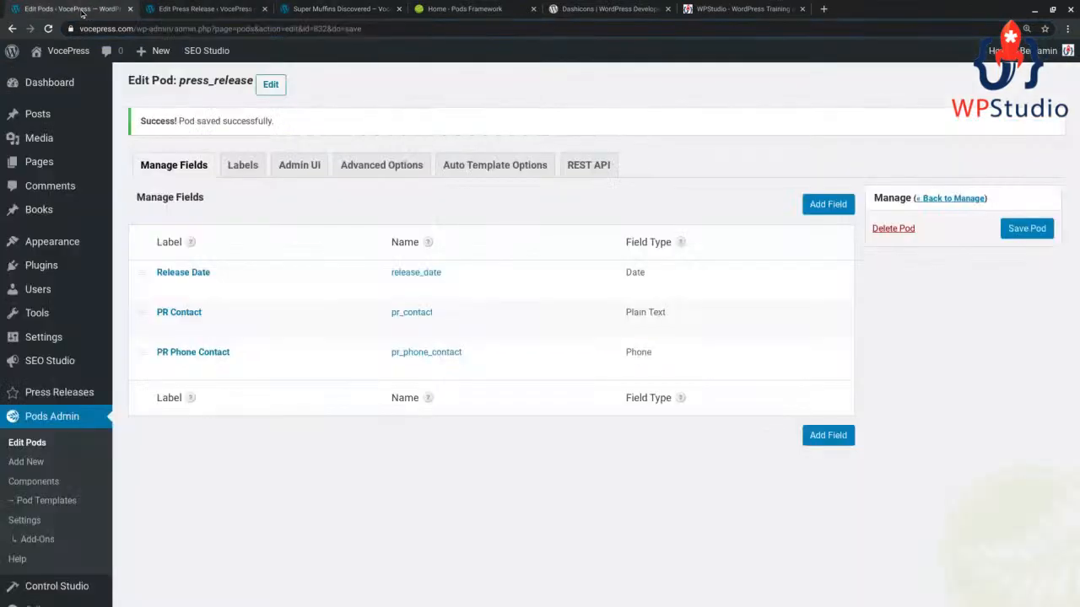
left_click(375, 169)
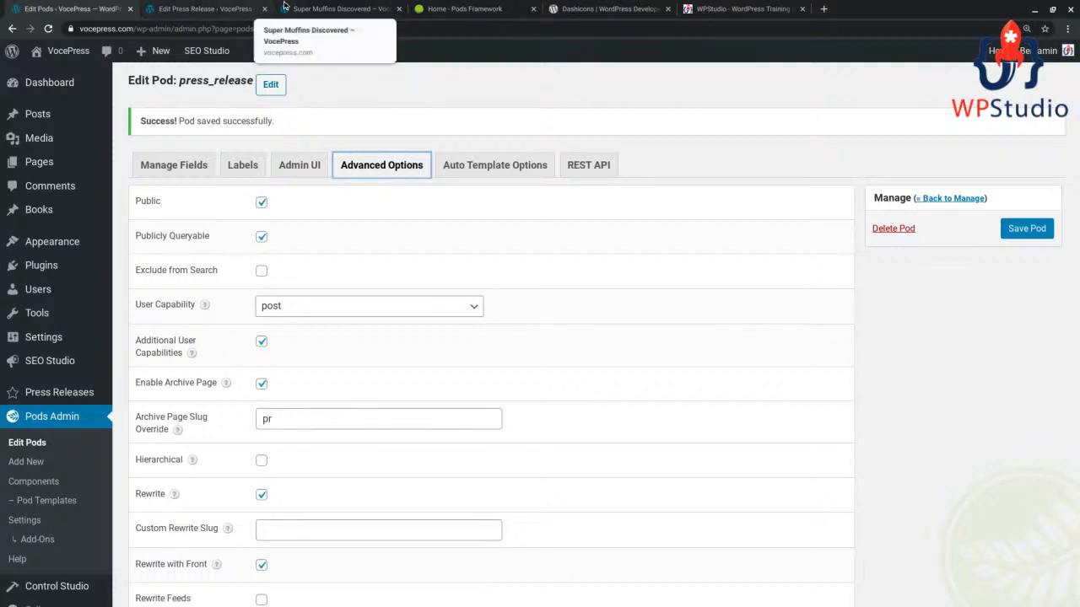
left_click(317, 8)
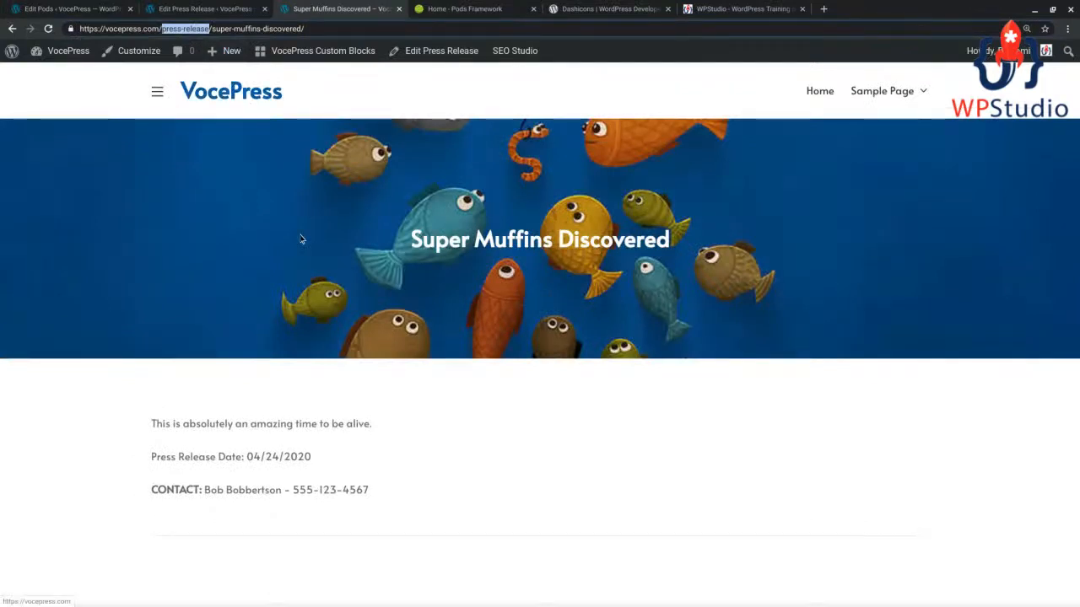
left_click(187, 30)
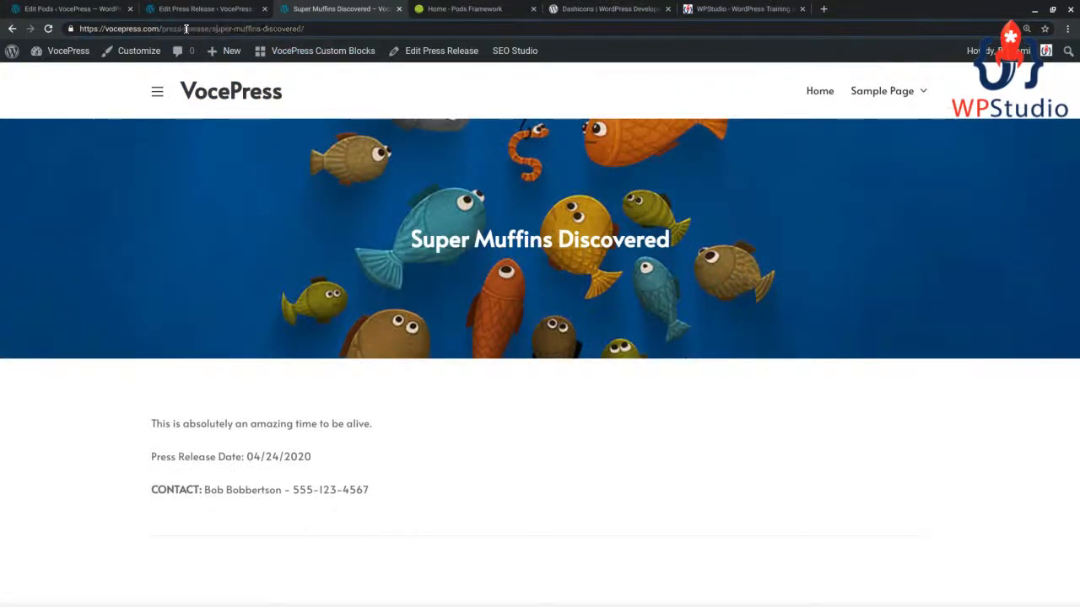
left_click(12, 28)
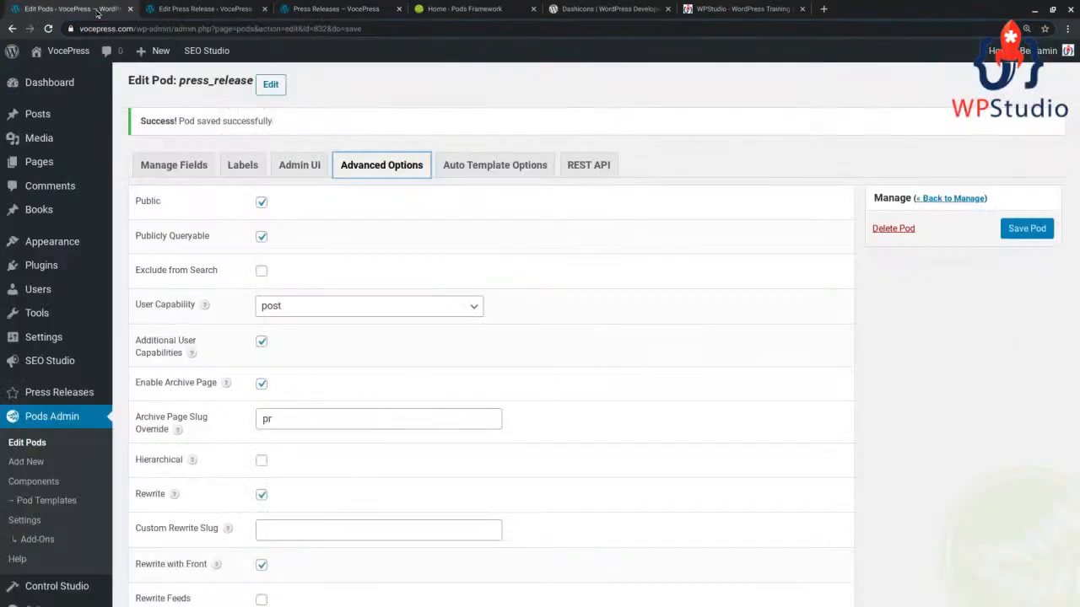
Set the press_release pod's Archive view template to "Show me my PR fields" and save the pod
left_click(76, 8)
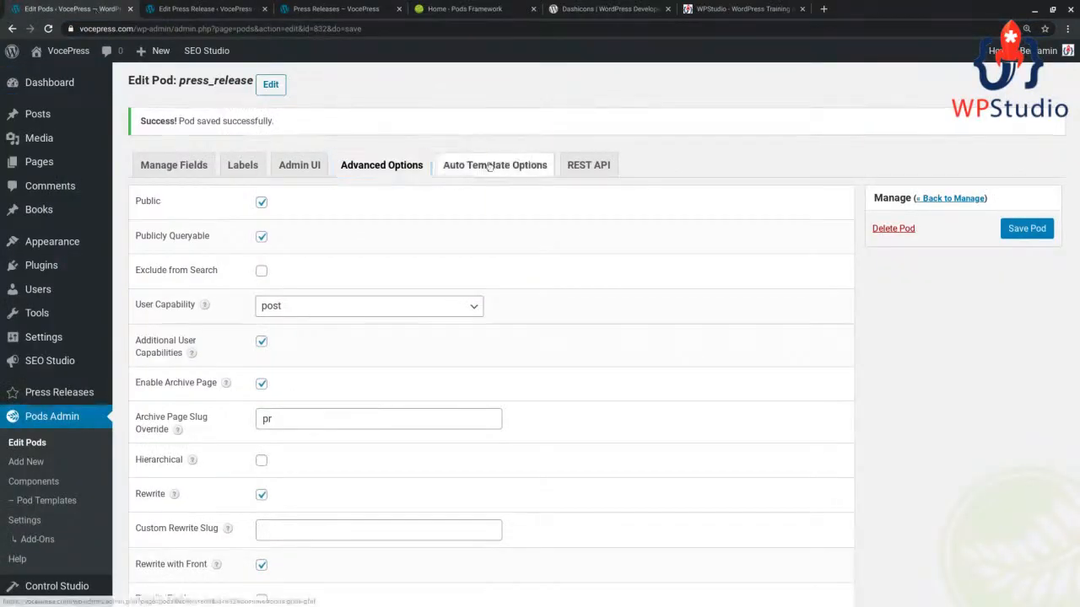
left_click(489, 166)
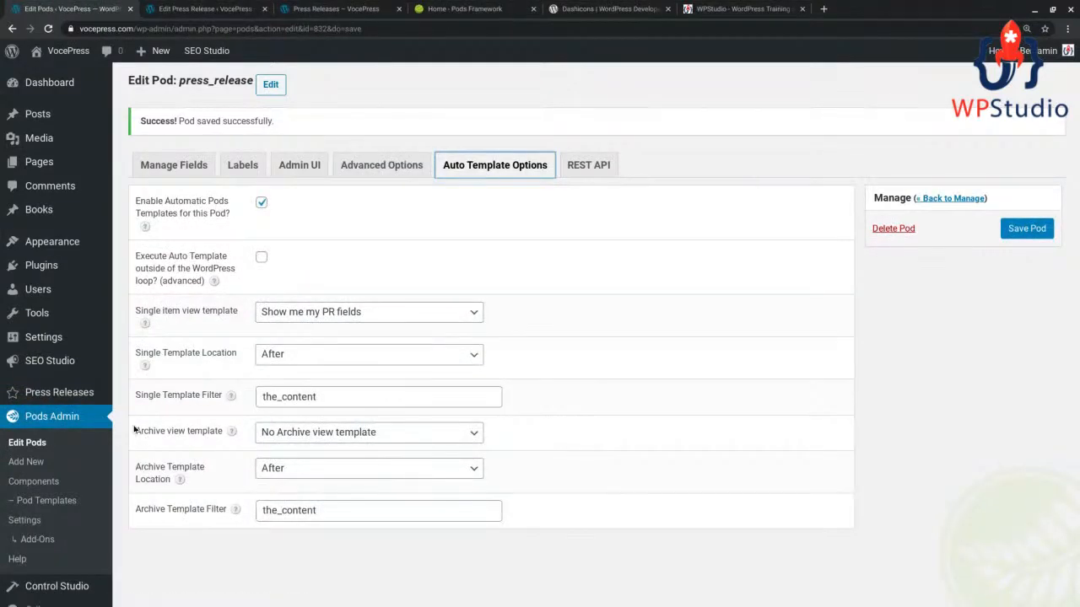
left_click_drag(135, 431, 218, 435)
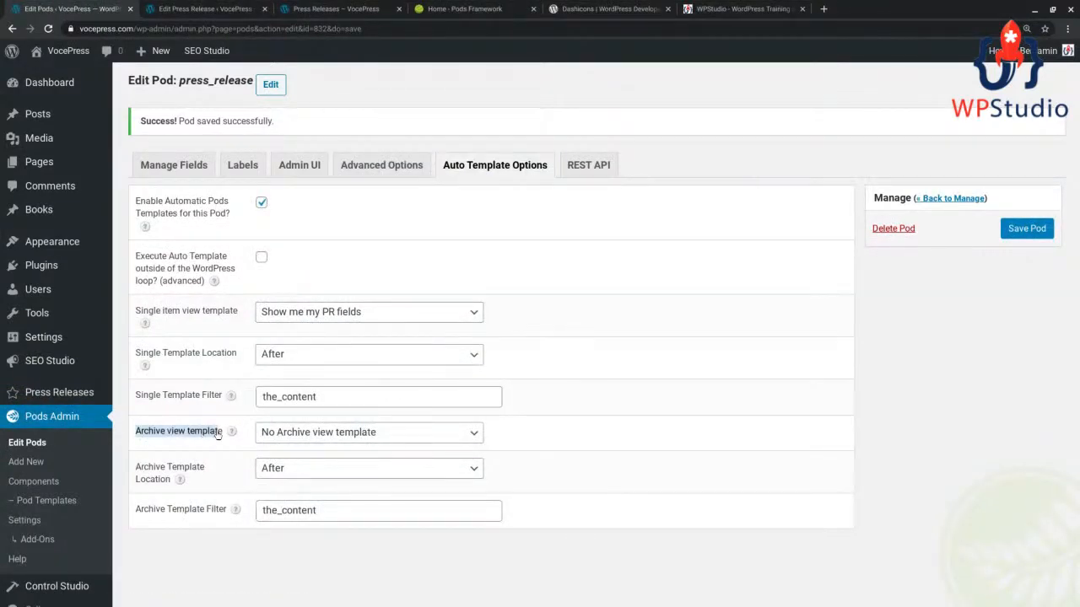
left_click(369, 433)
left_click(346, 493)
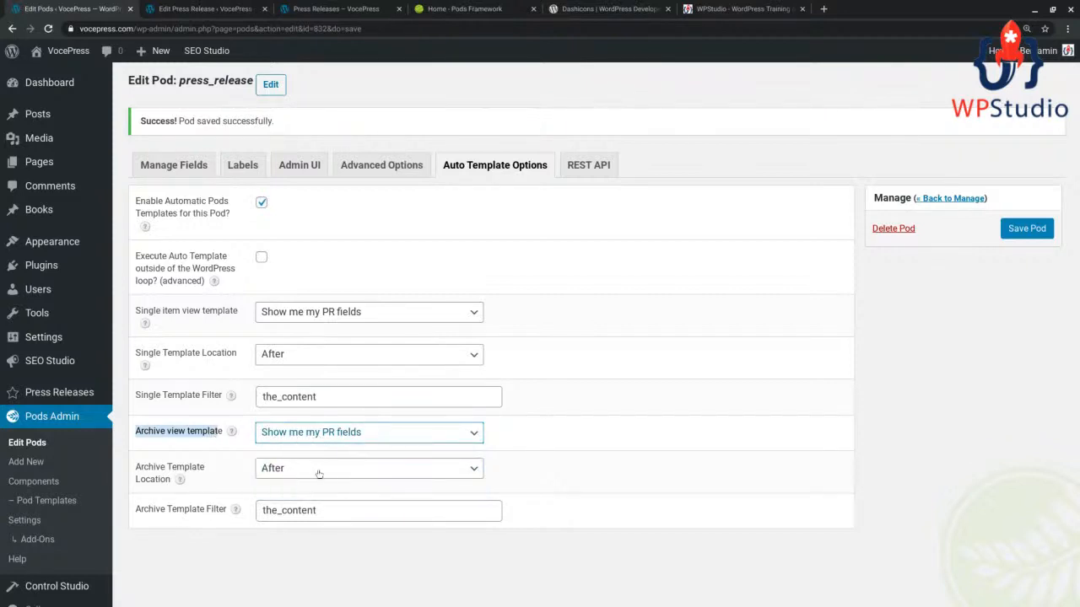
left_click(1025, 230)
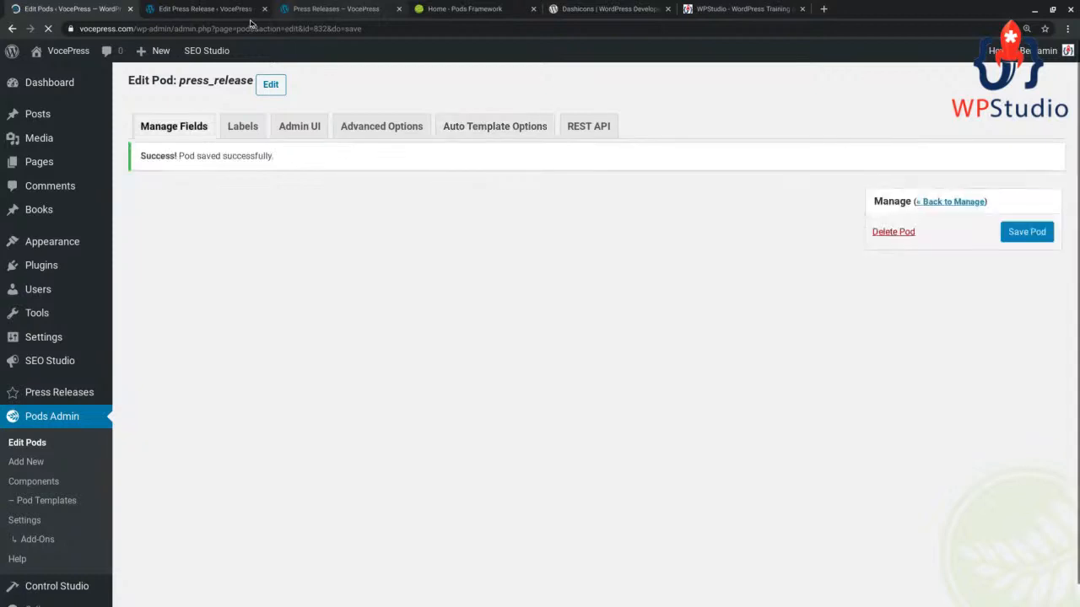
Reload the live press releases archive and examine the custom fields displayed under the Super Muffins entry
left_click(324, 9)
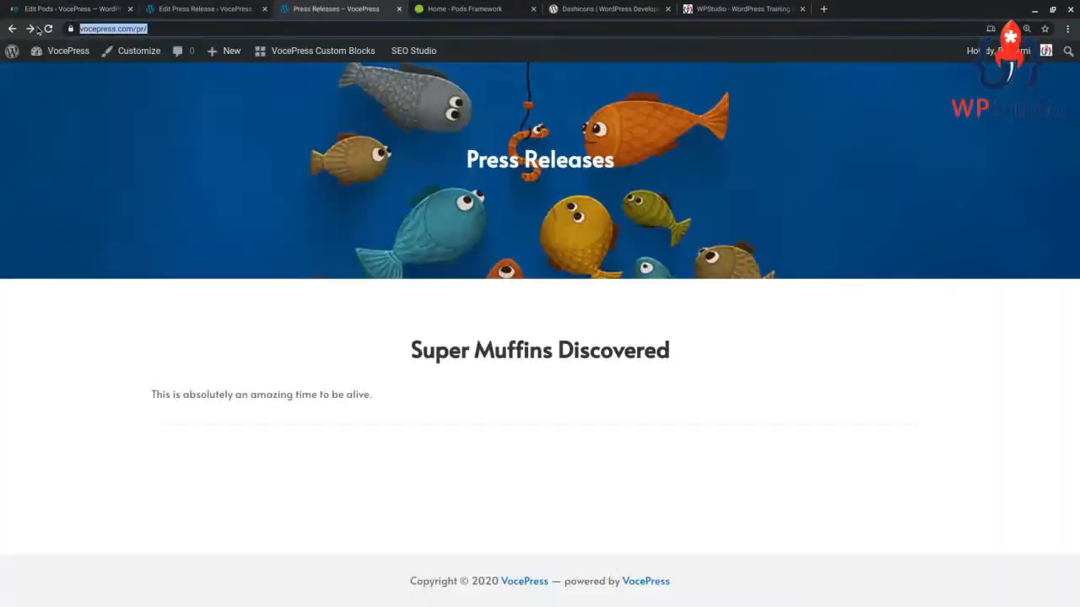
left_click(49, 30)
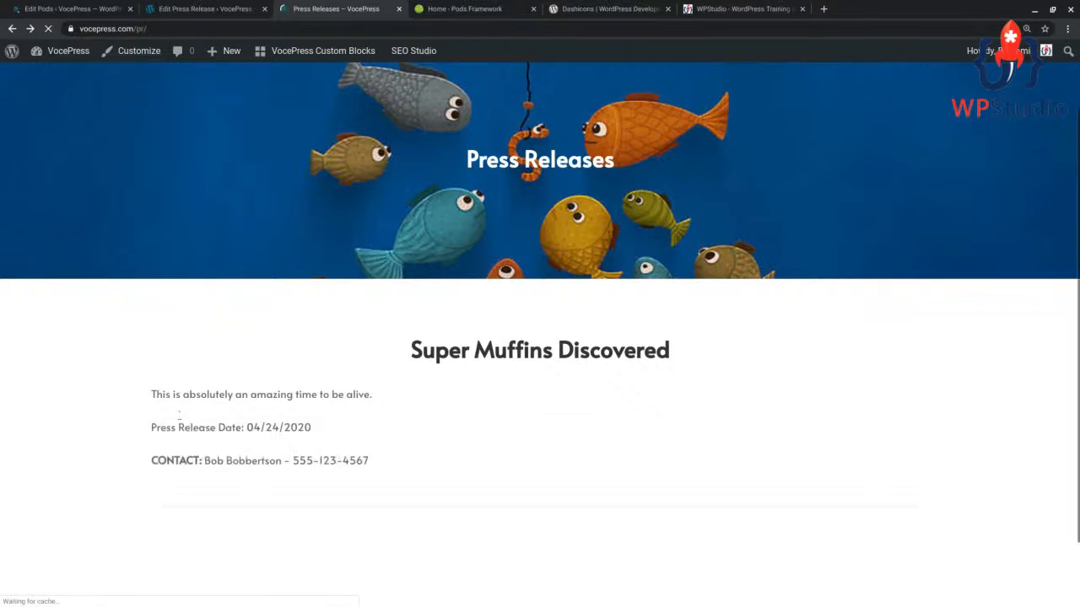
left_click_drag(151, 422, 390, 481)
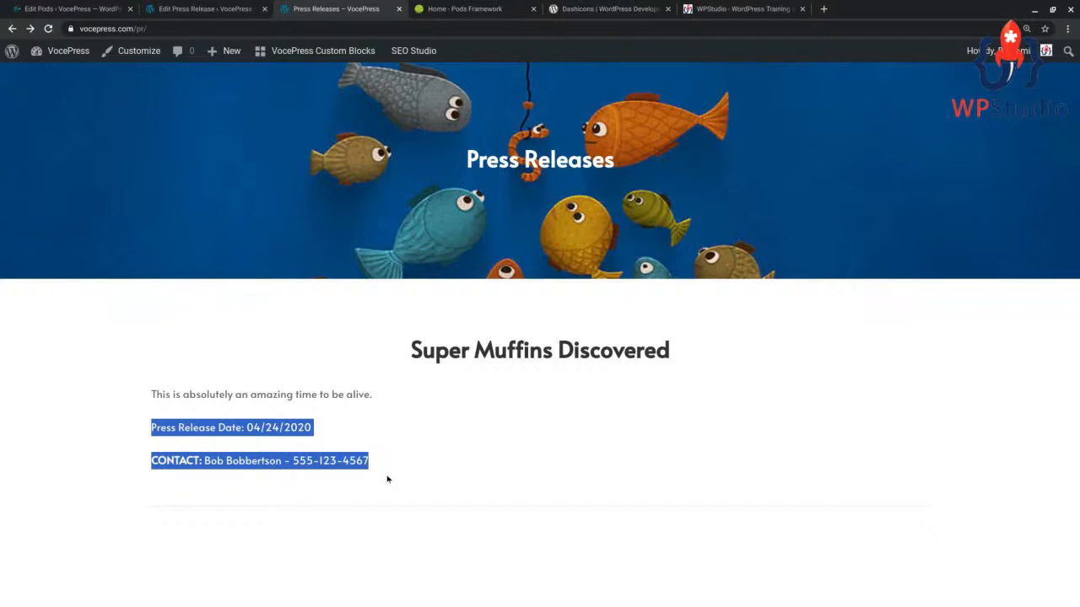
Create a new Pod template titled "PR Archive View"
left_click(202, 9)
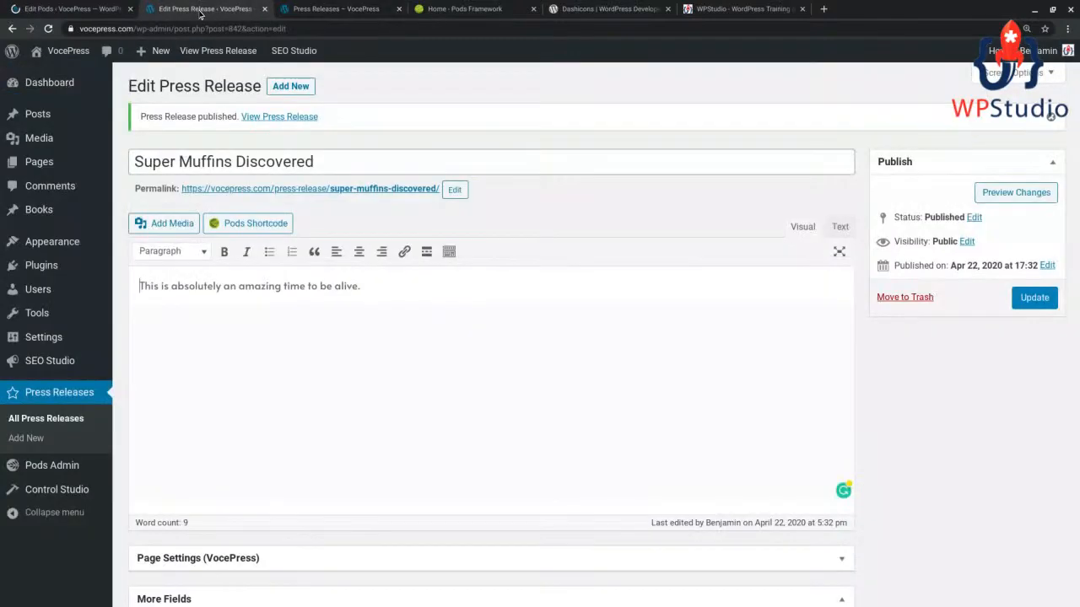
mouse_move(56, 466)
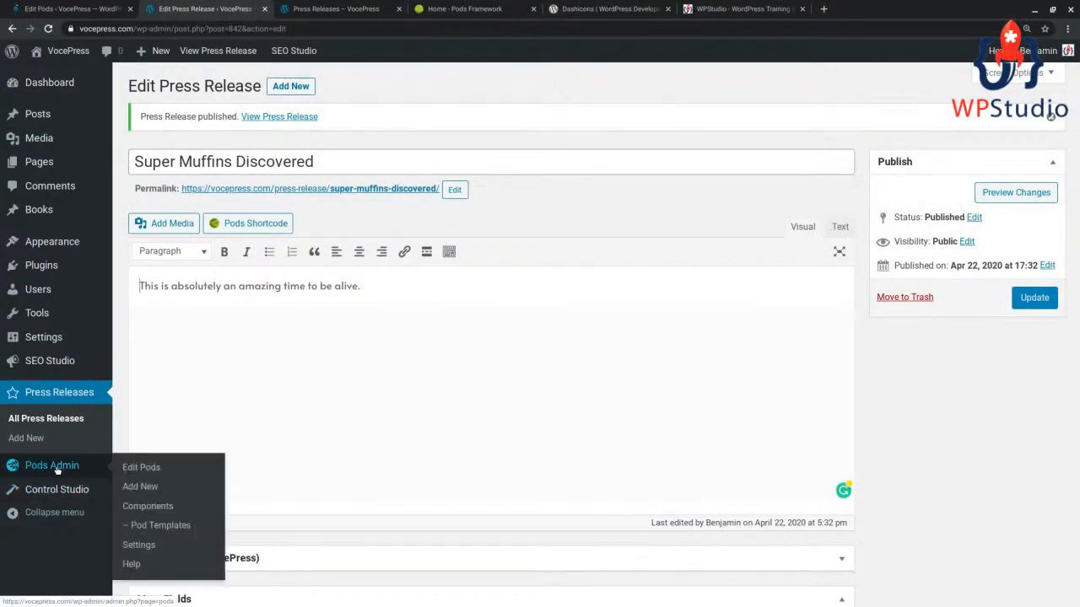
left_click(189, 526)
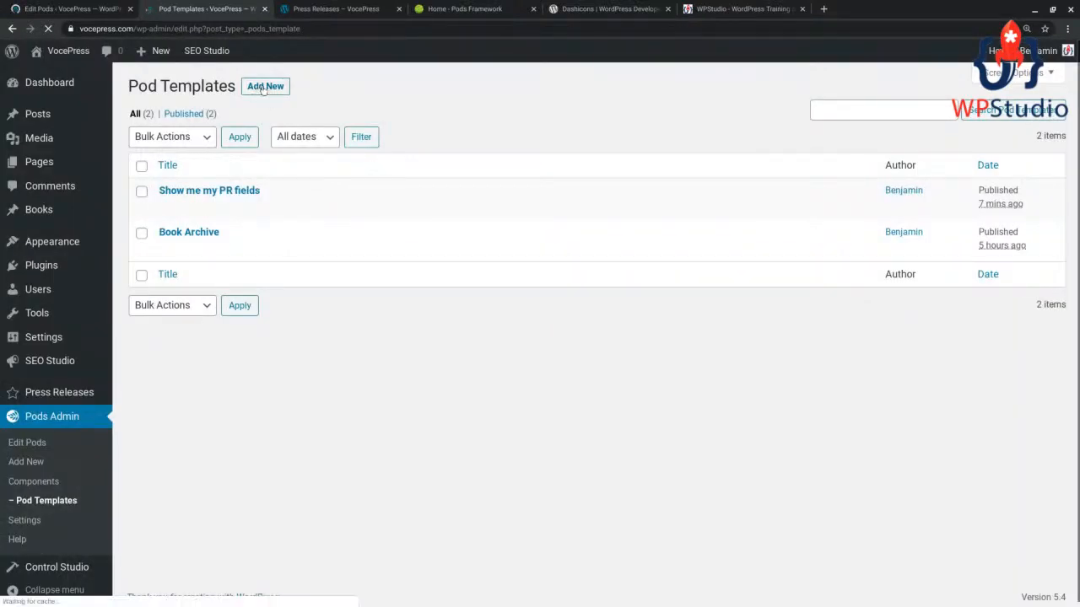
left_click(259, 88)
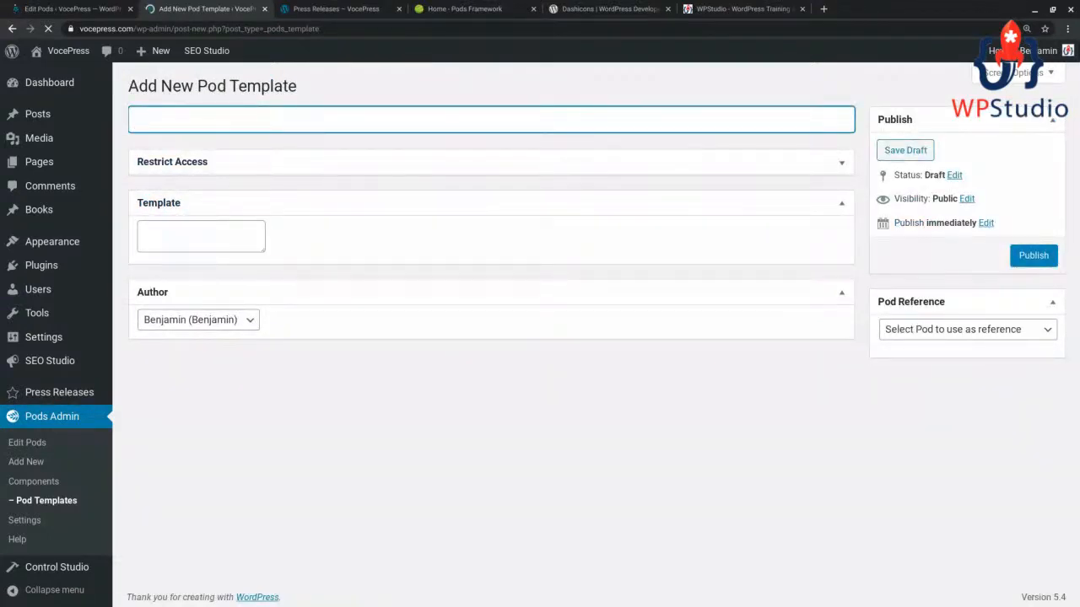
type("PR ")
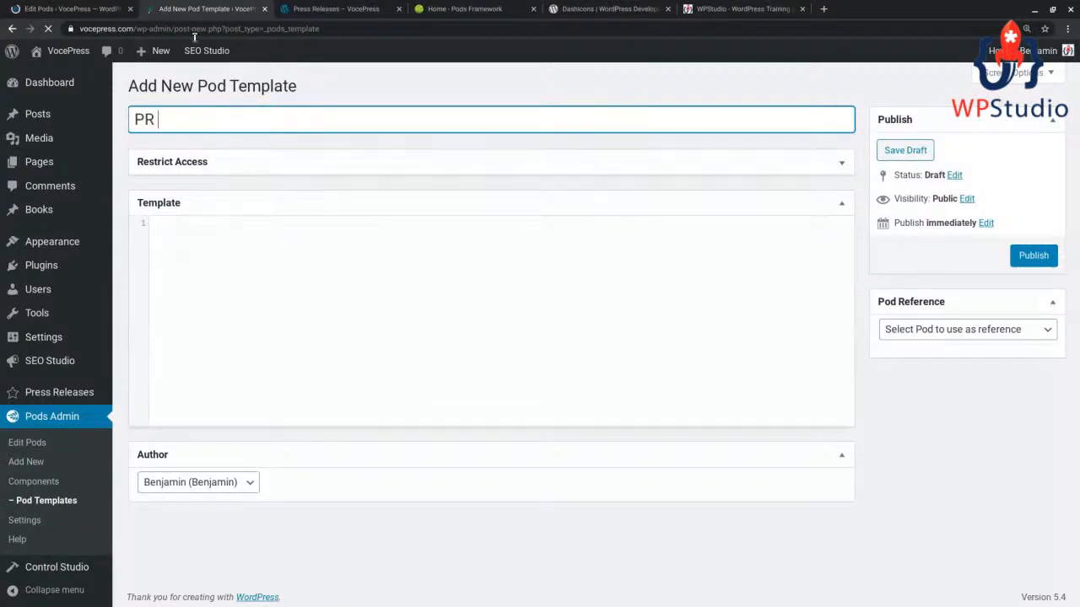
type("Archive View")
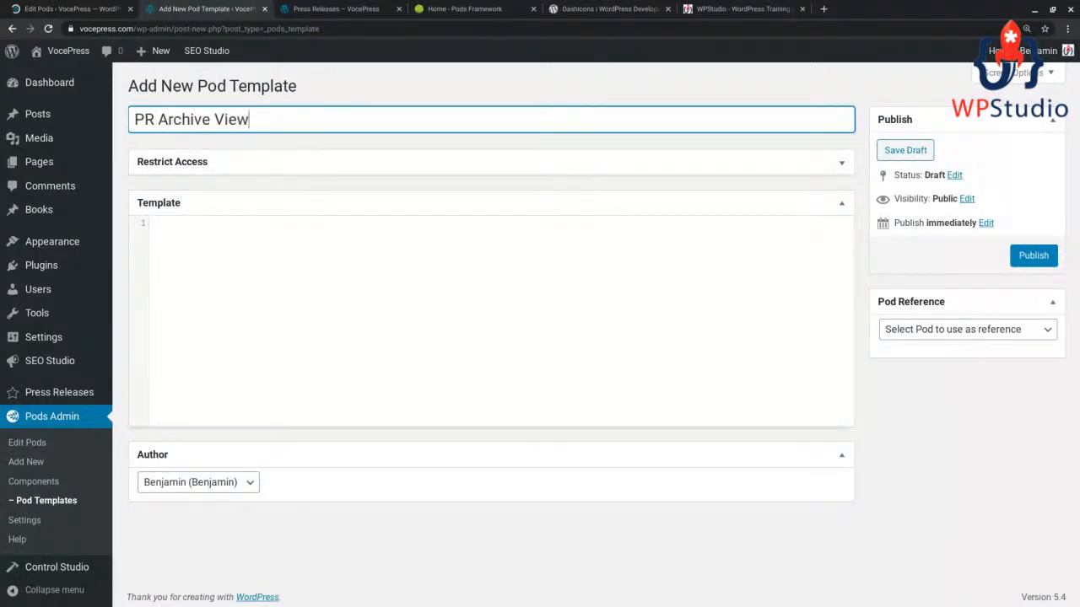
Set the new template's pod reference to Press Releases
left_click(999, 329)
left_click(999, 330)
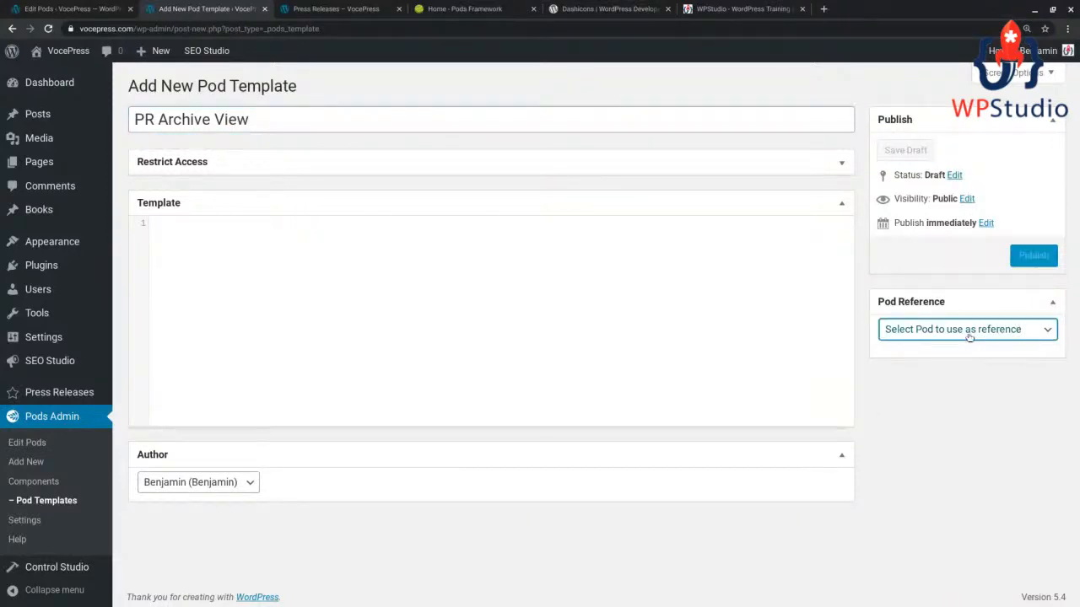
left_click(969, 335)
left_click(917, 402)
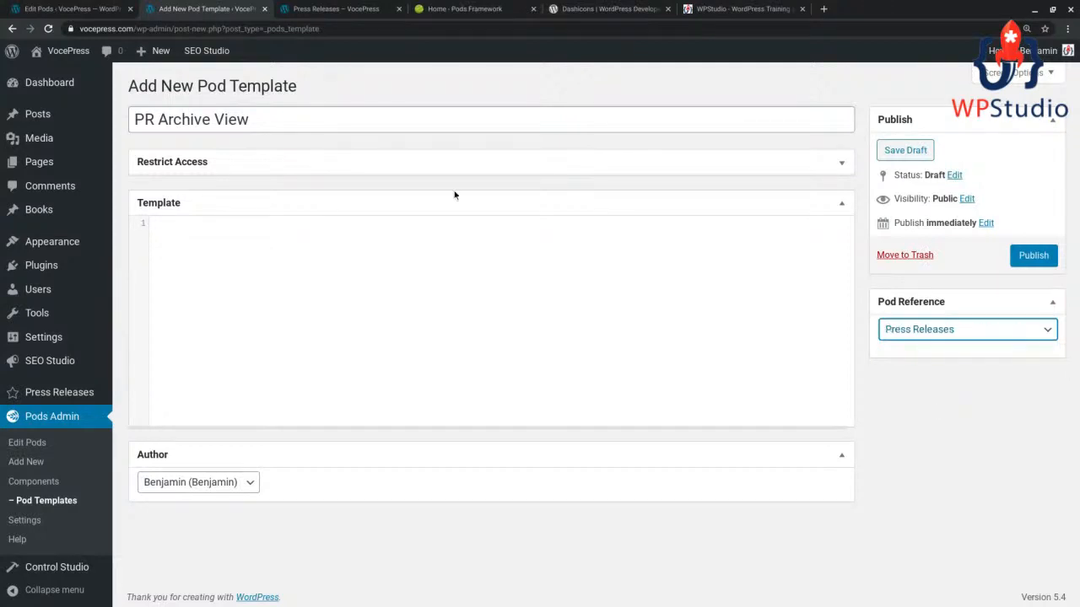
left_click(180, 224)
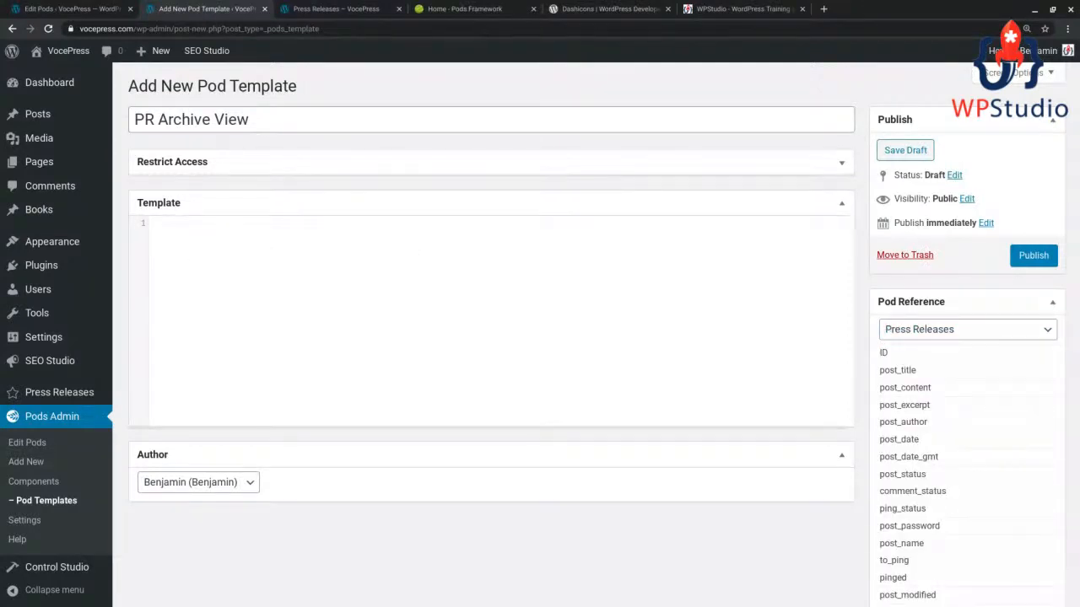
type("<ul>     ")
type("<")
type("li>")
type("Title:")
type(" {@po")
key("Return")
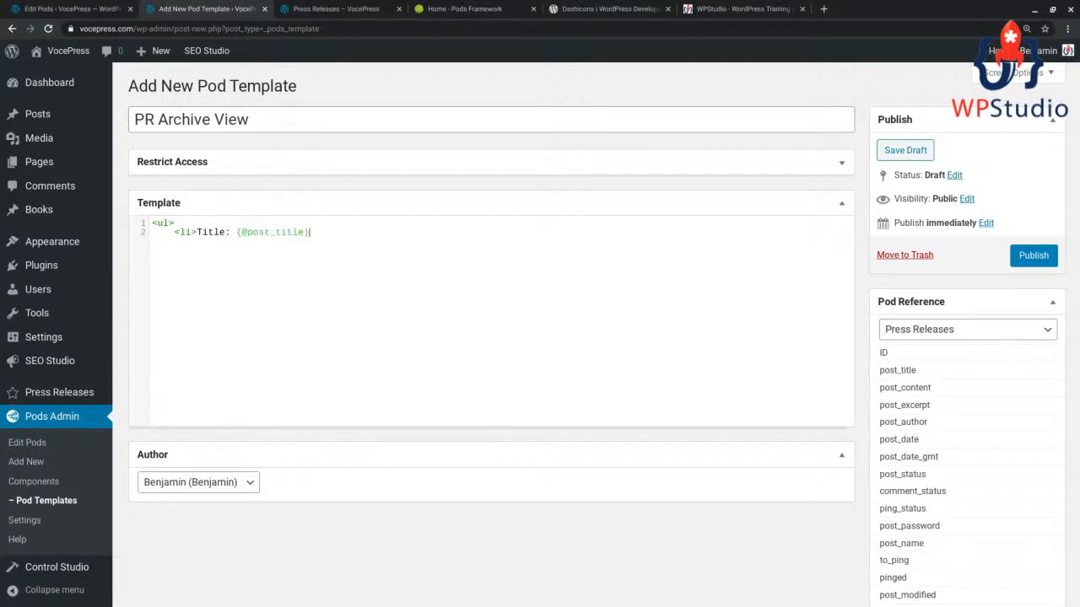
type("</li>")
key("Return")
type("<li>")
type("Release Date:")
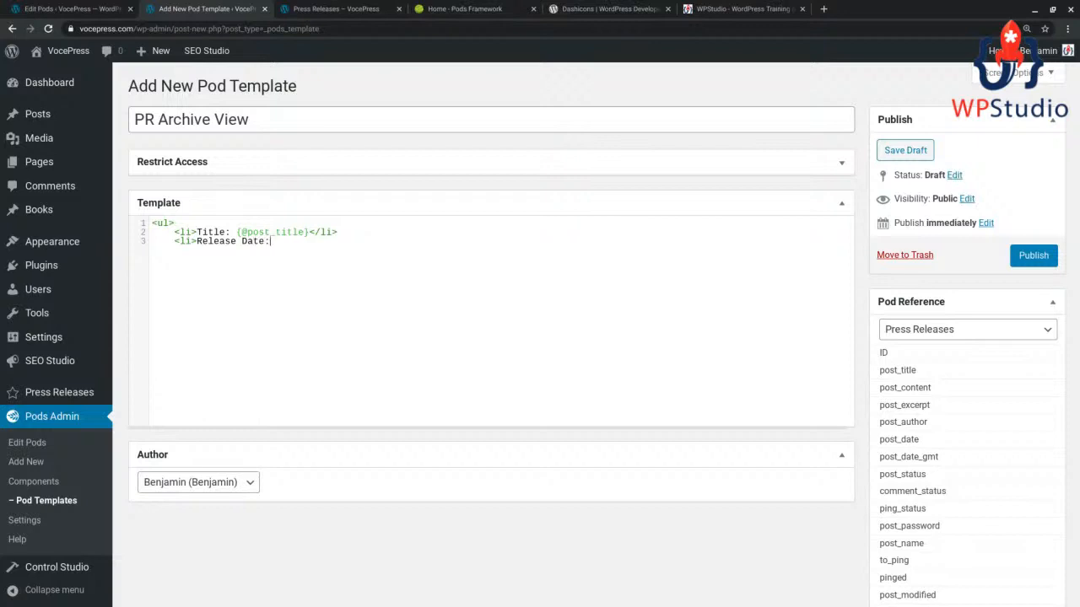
type(" {@pr")
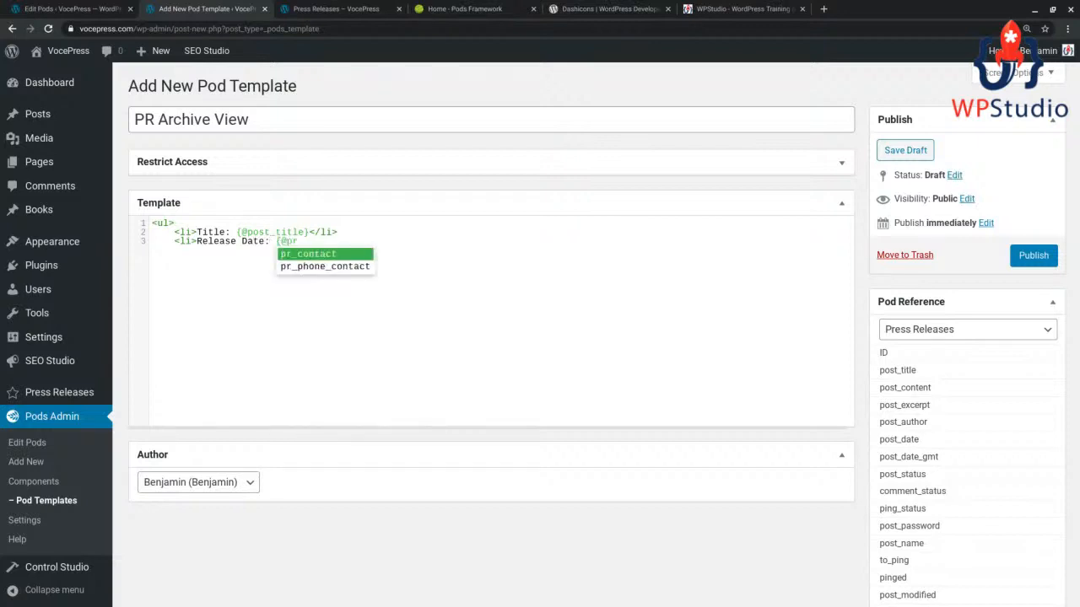
key("BackSpace")
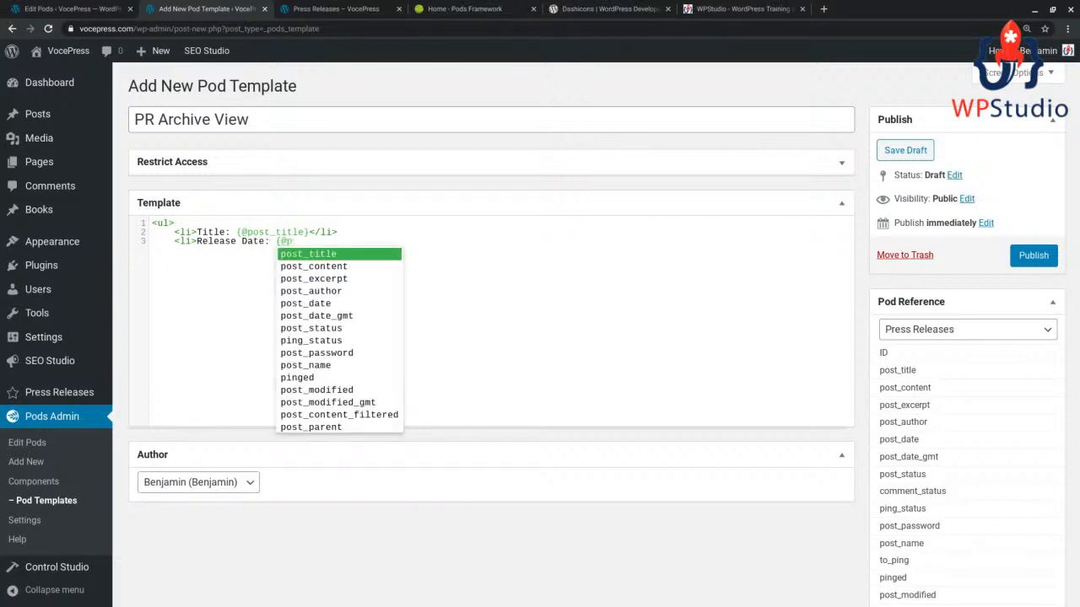
key("BackSpace")
type("release_date}")
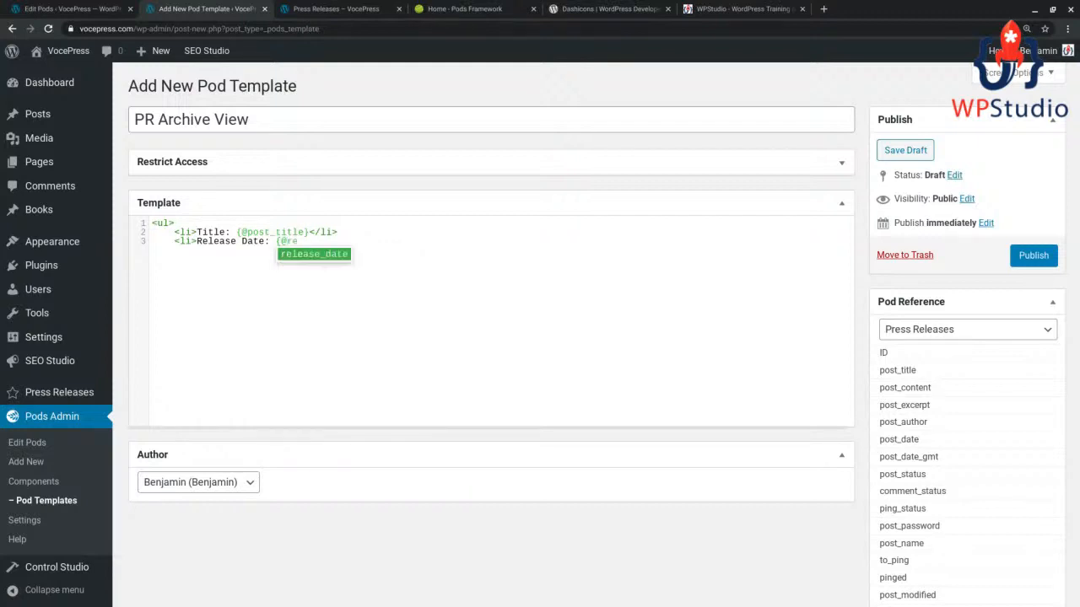
key("Return")
type("</li>")
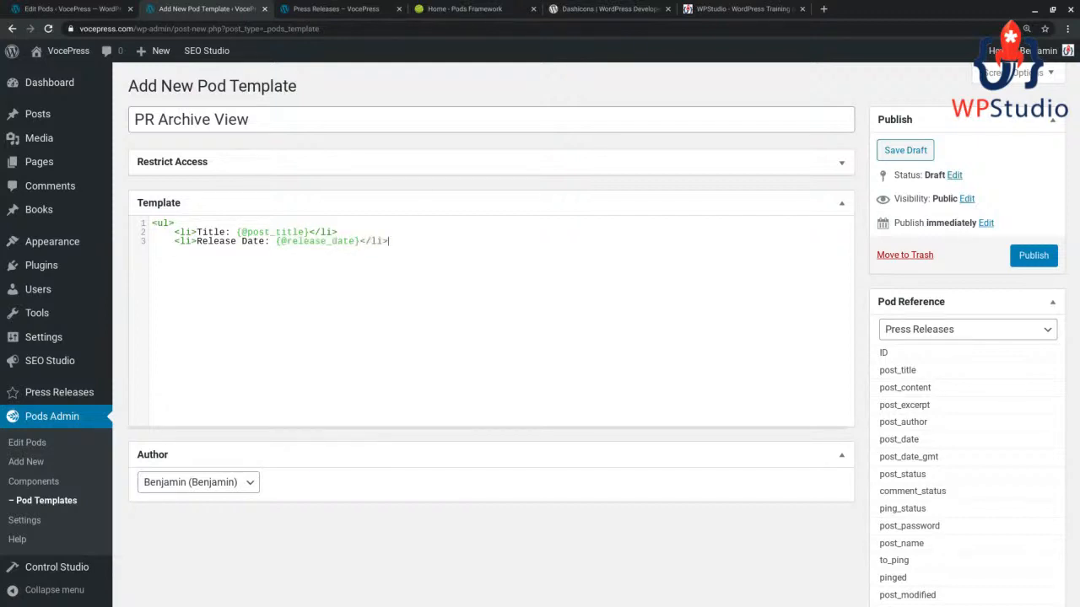
Close the unordered list with "</ul>" and add a horizontal rule "<hr />" below it
key("Return")
type("</ul>")
type("<h")
type("r />")
left_click(196, 232)
type("<a hr")
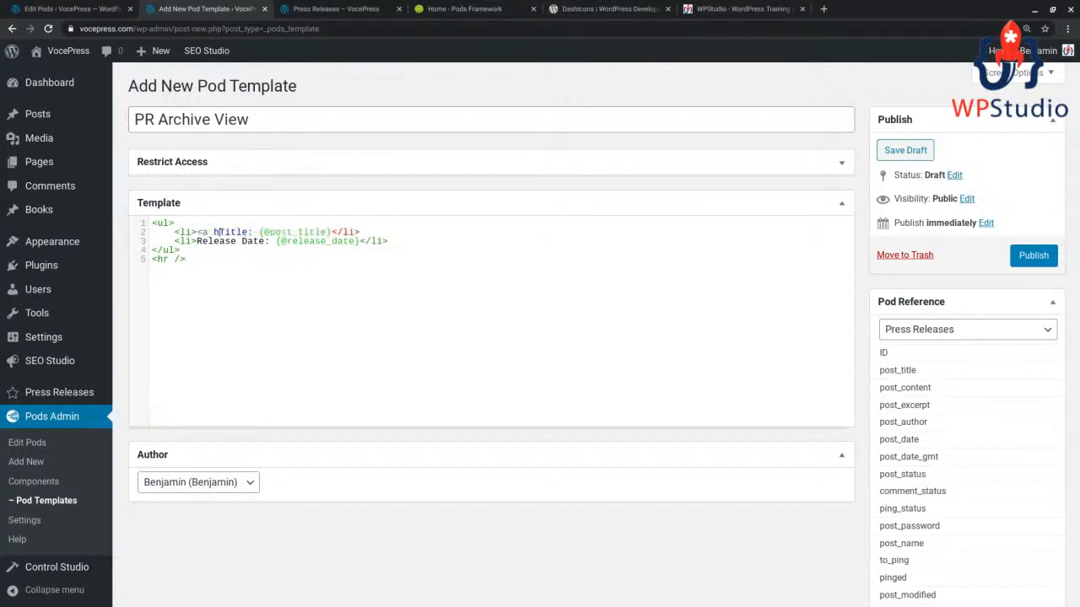
type("ef=\"")
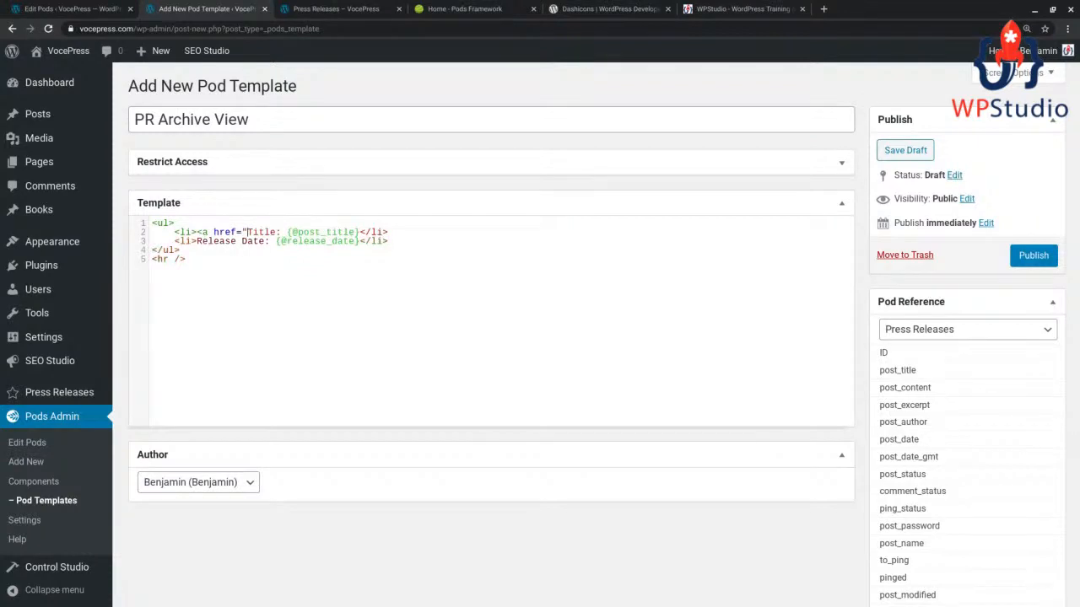
type("{@po")
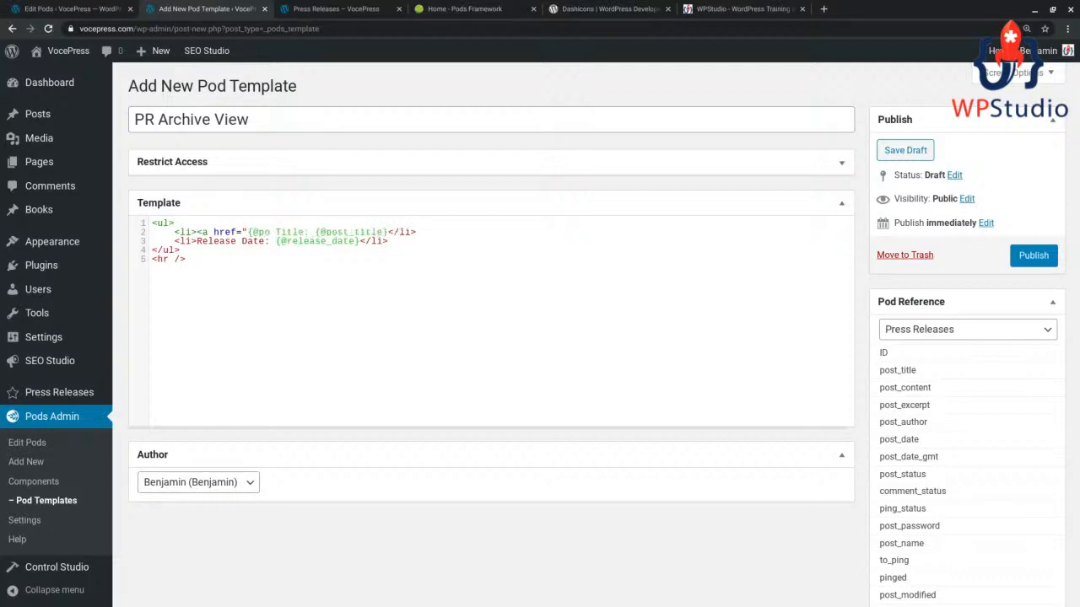
scroll(918, 488, "down", 1)
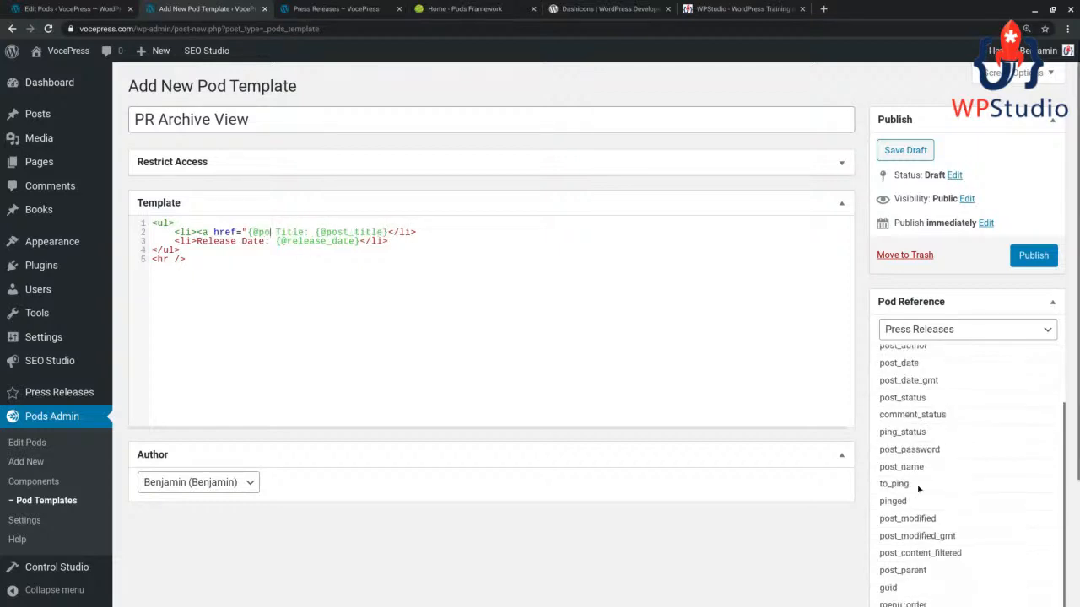
scroll(918, 487, "down", 4)
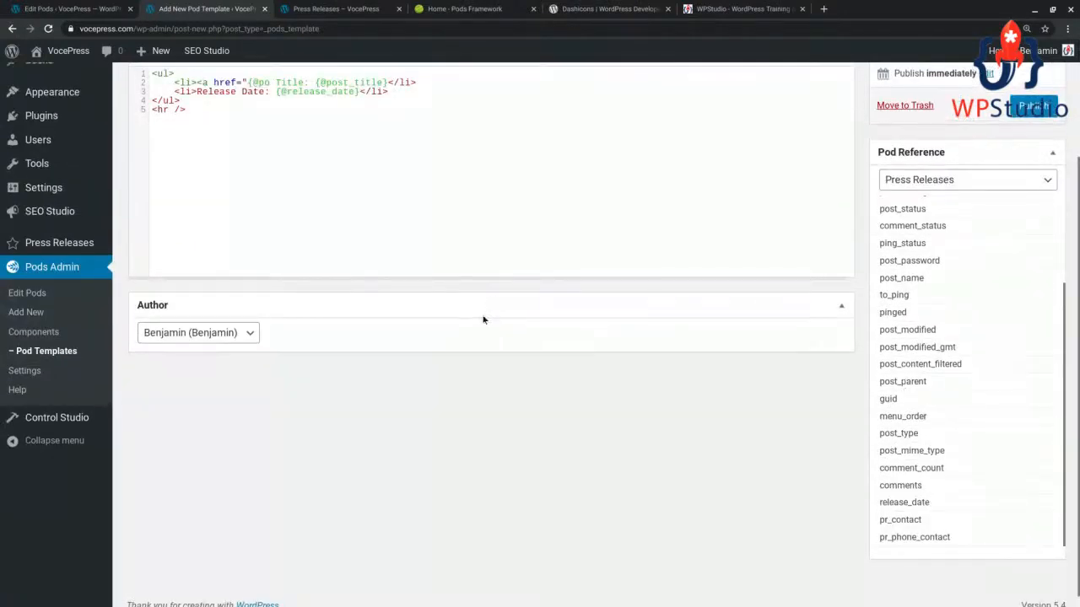
scroll(482, 315, "up", 2)
double_click(262, 232)
type("permalink}\">")
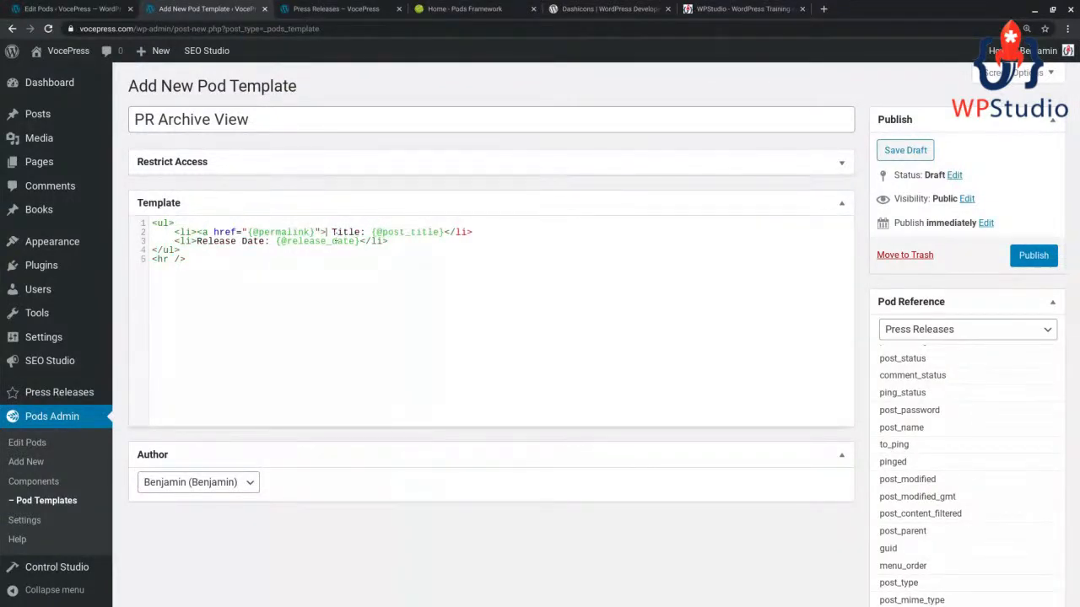
key("Delete")
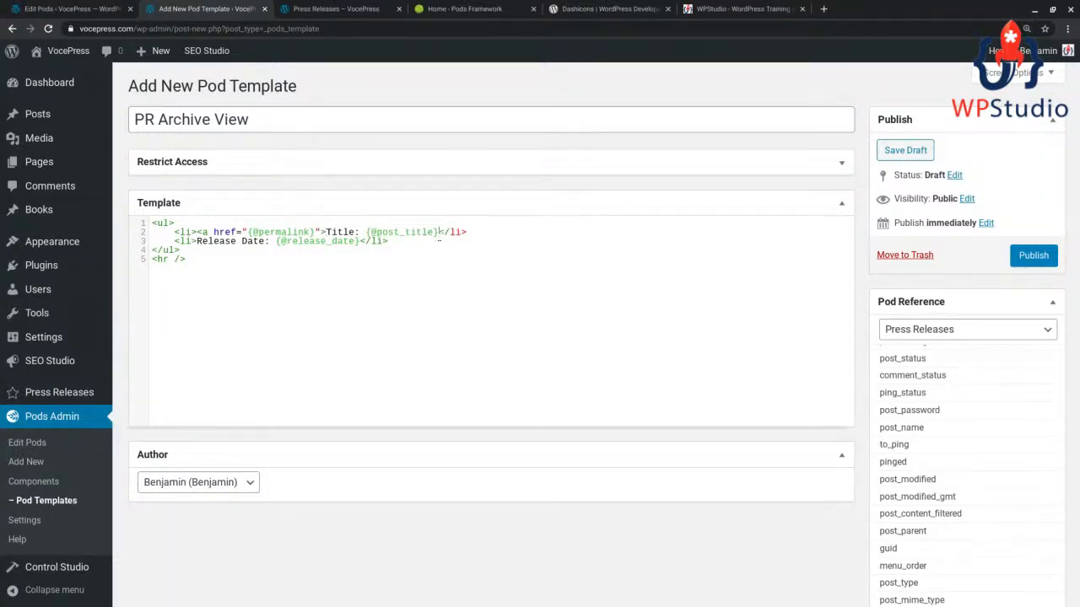
left_click(440, 233)
type("</a></")
left_click(1033, 257)
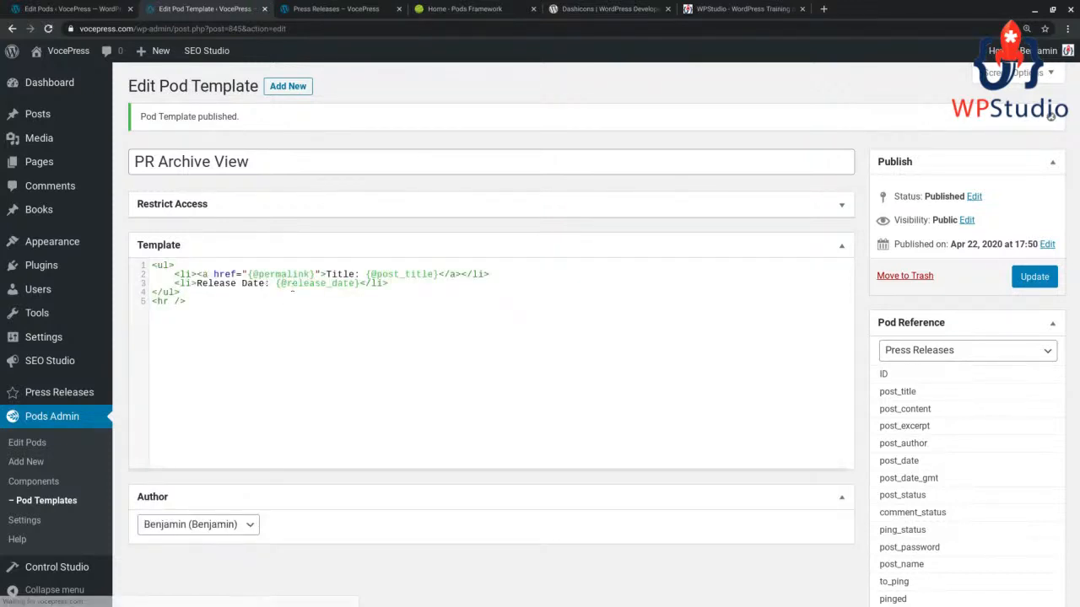
scroll(161, 320, "down", 2)
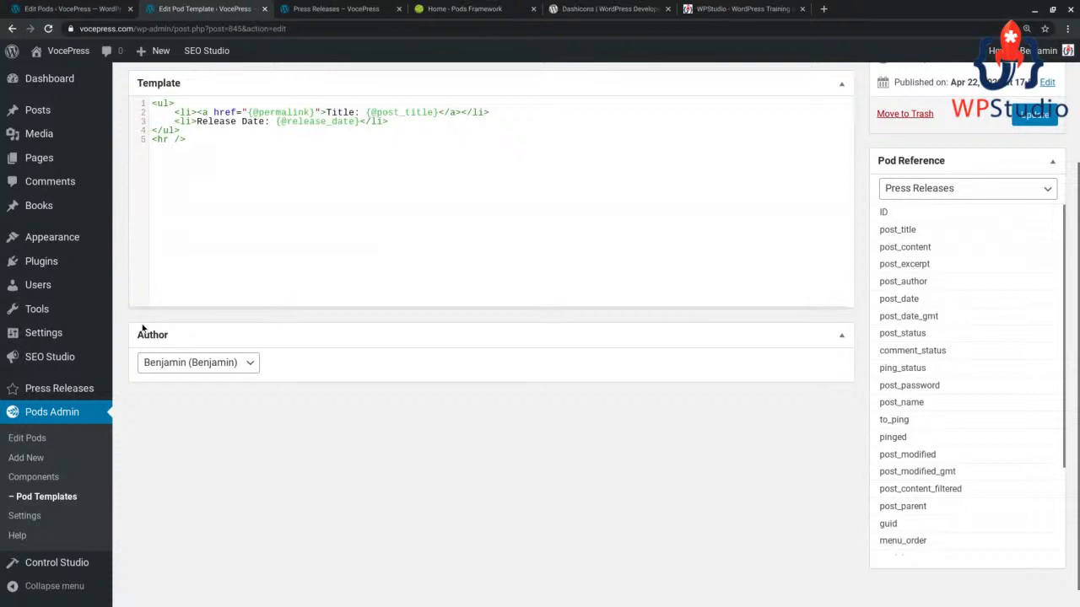
Reload the press_release pod's edit page and open its Auto Template Options with the archive template location choices
left_click(76, 9)
key("F5")
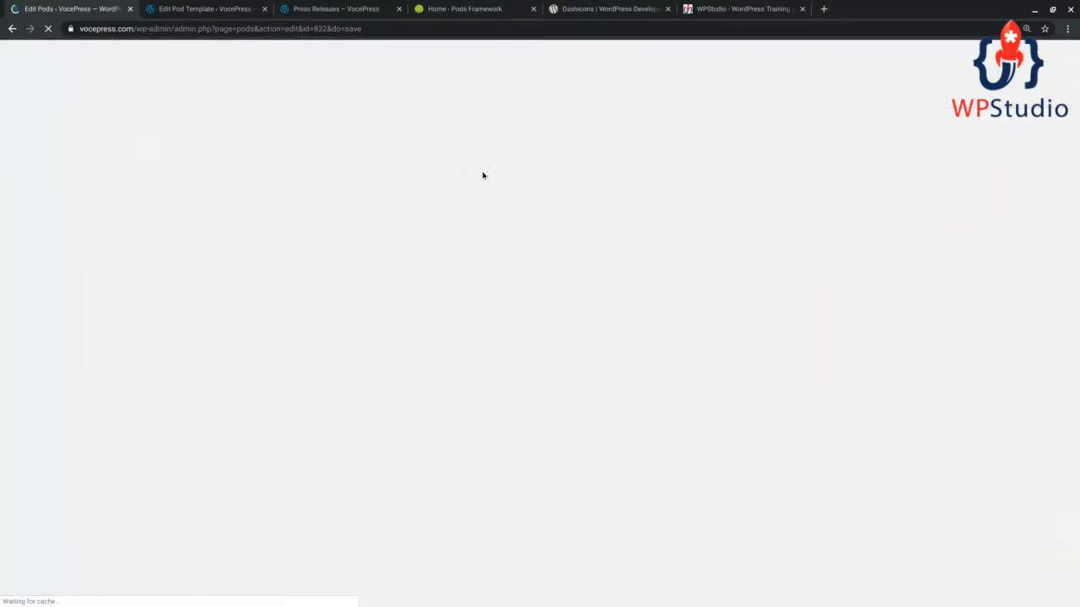
left_click(481, 128)
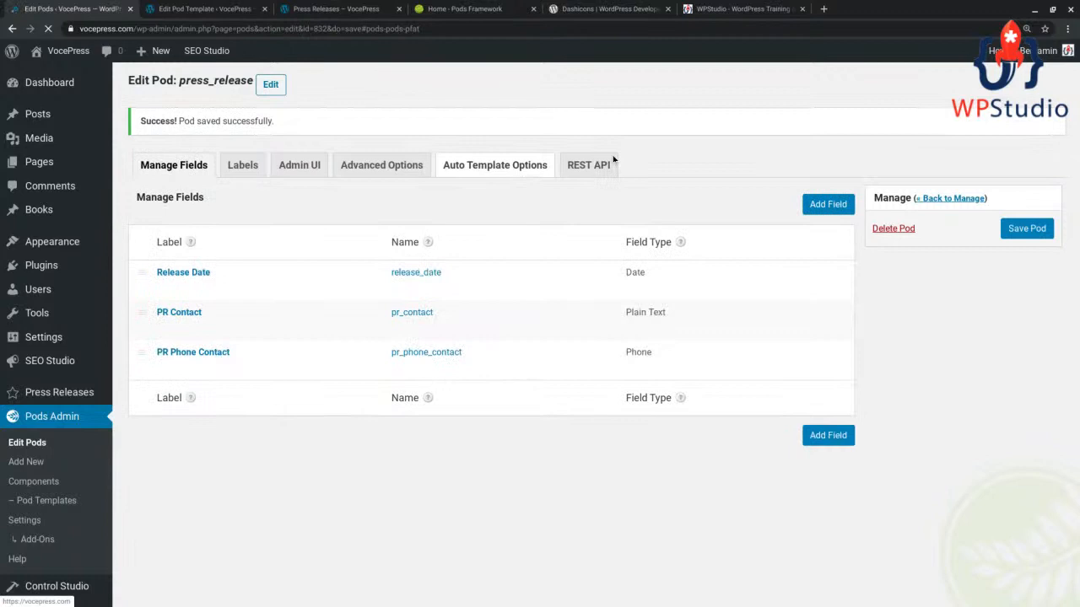
left_click(487, 167)
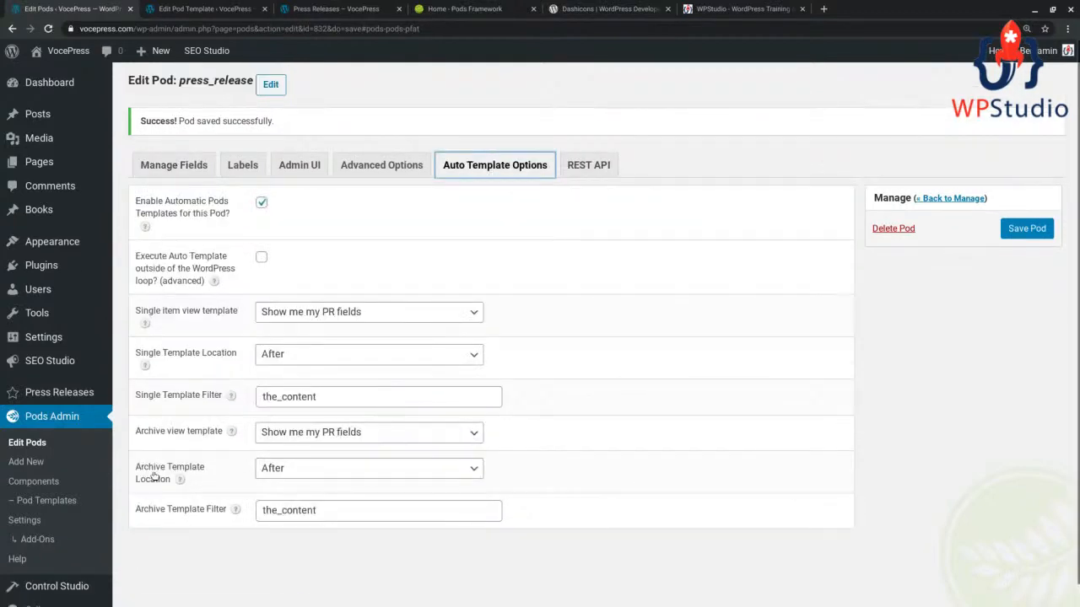
left_click(320, 477)
left_click(301, 475)
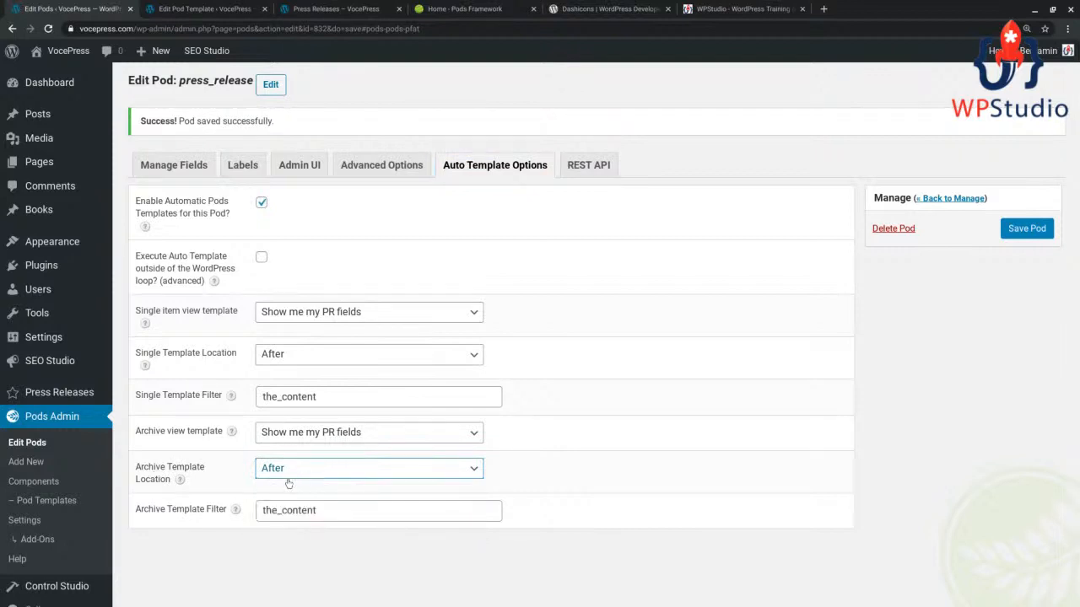
Compare the default post content with the template fields on the Press Releases archive page, then return to the pod settings
left_click(333, 10)
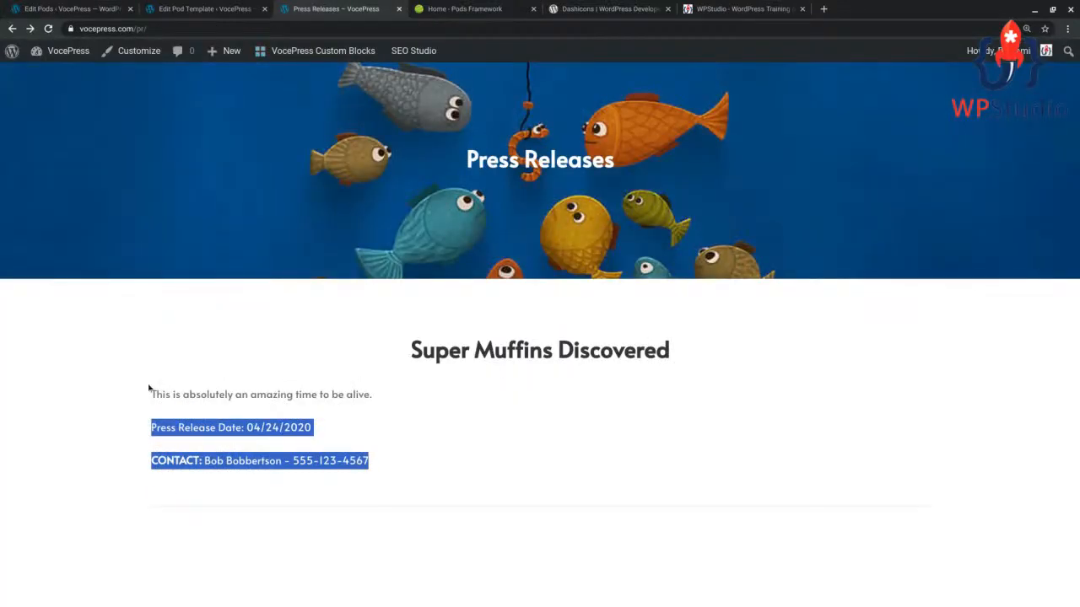
left_click_drag(400, 405, 408, 341)
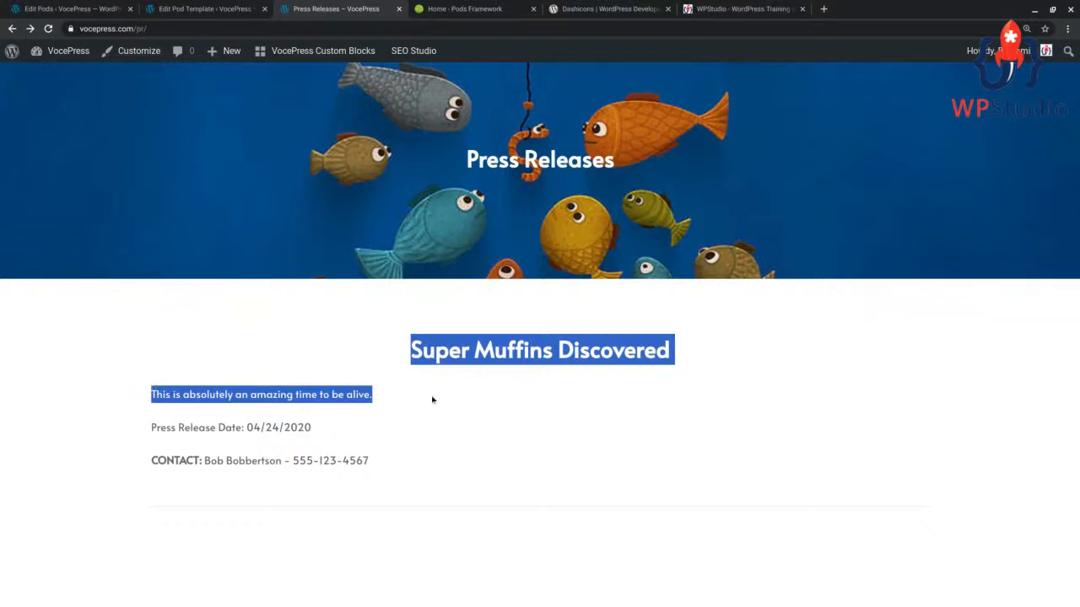
left_click_drag(431, 403, 415, 458)
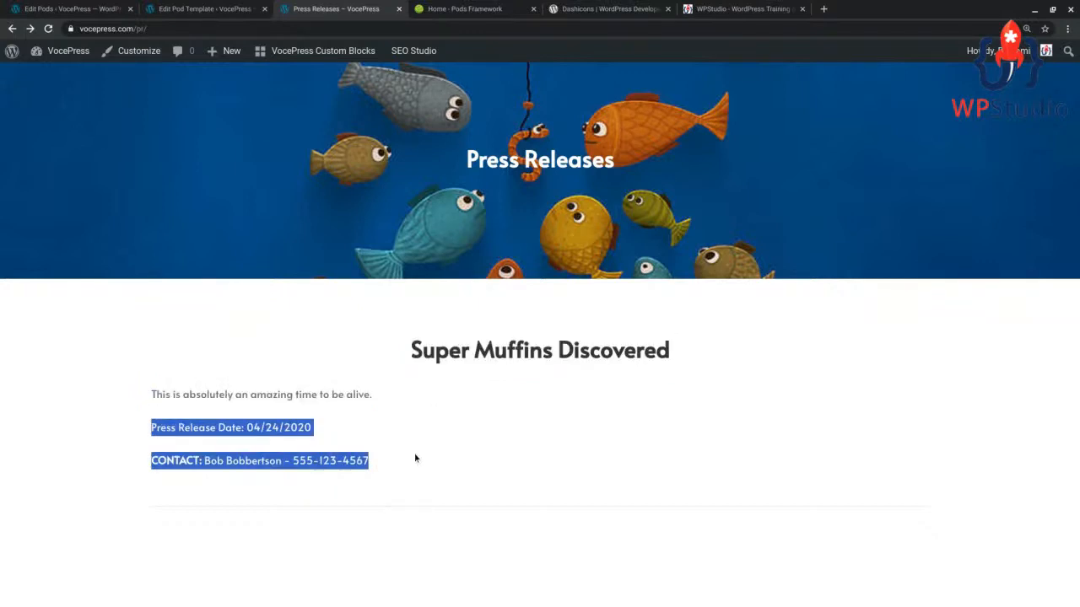
left_click(189, 10)
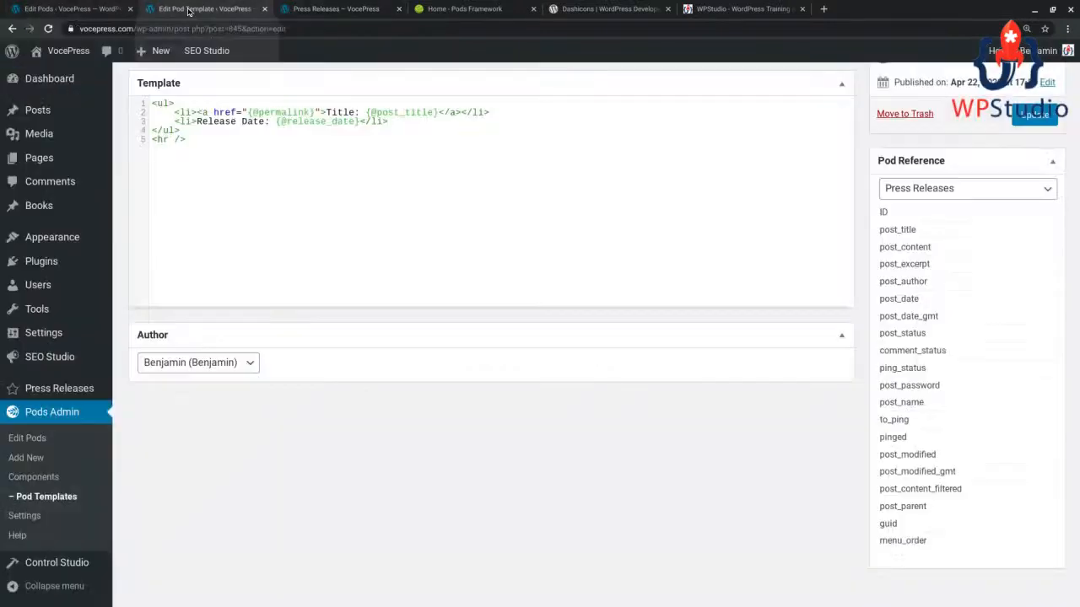
left_click(75, 8)
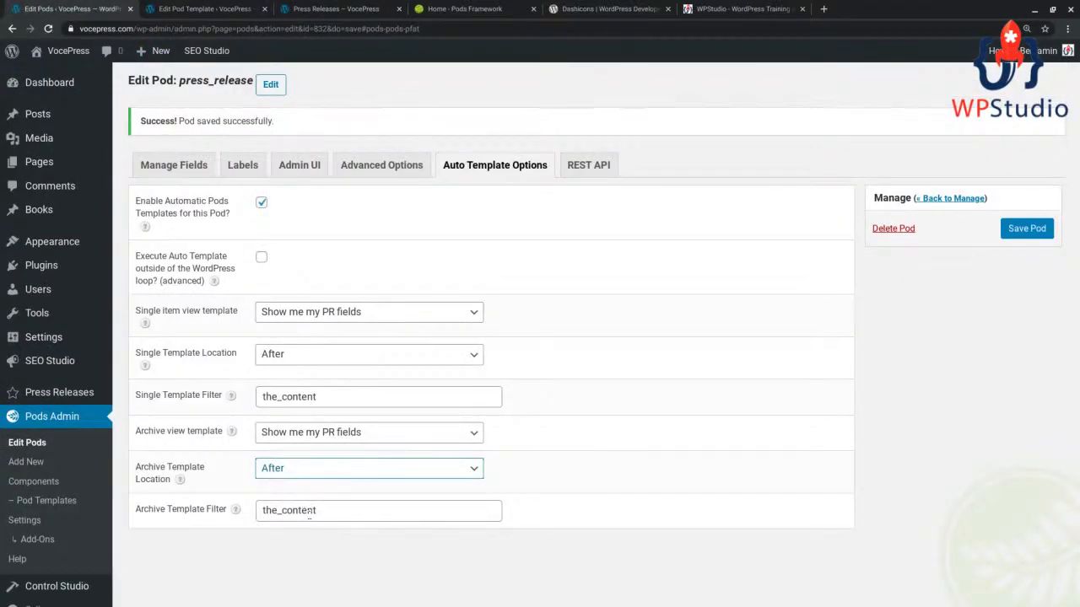
Set the archive template location to Replace and the archive view template to PR Archive View, and save the pod
left_click(322, 470)
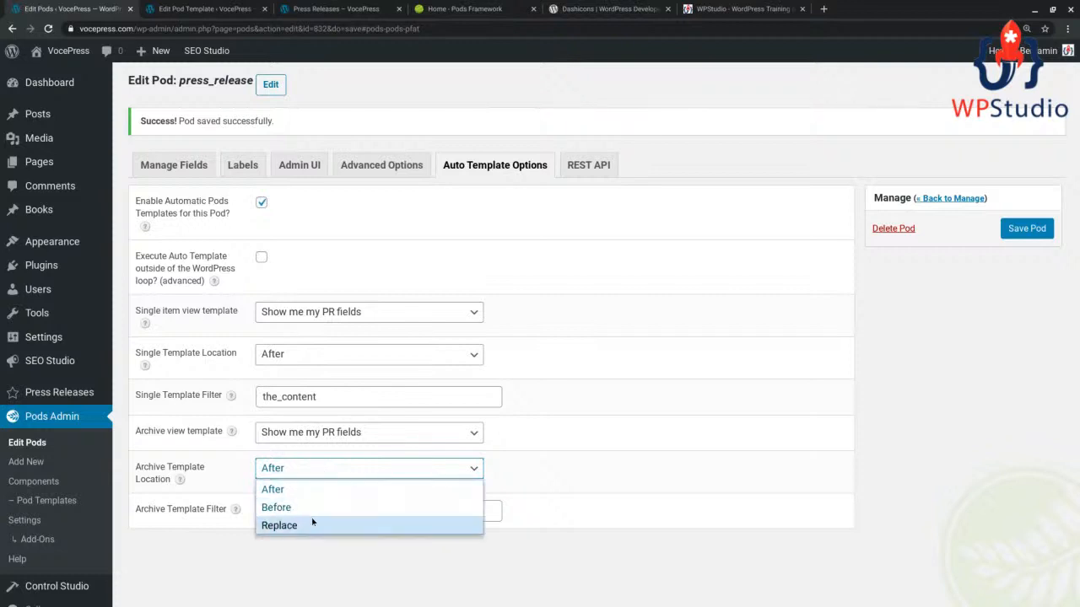
left_click(312, 522)
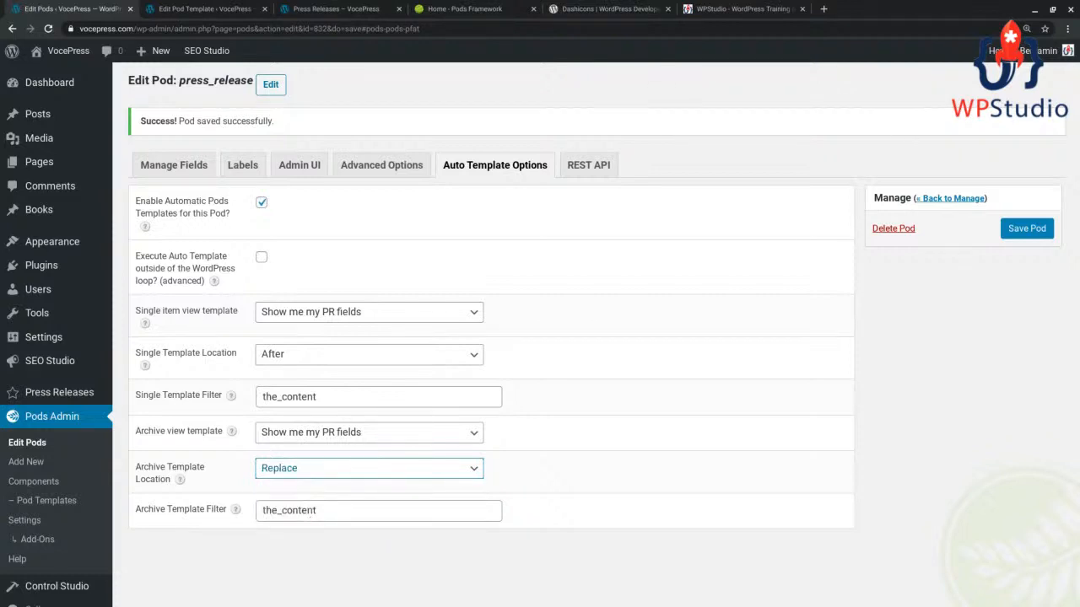
left_click(376, 439)
left_click(371, 512)
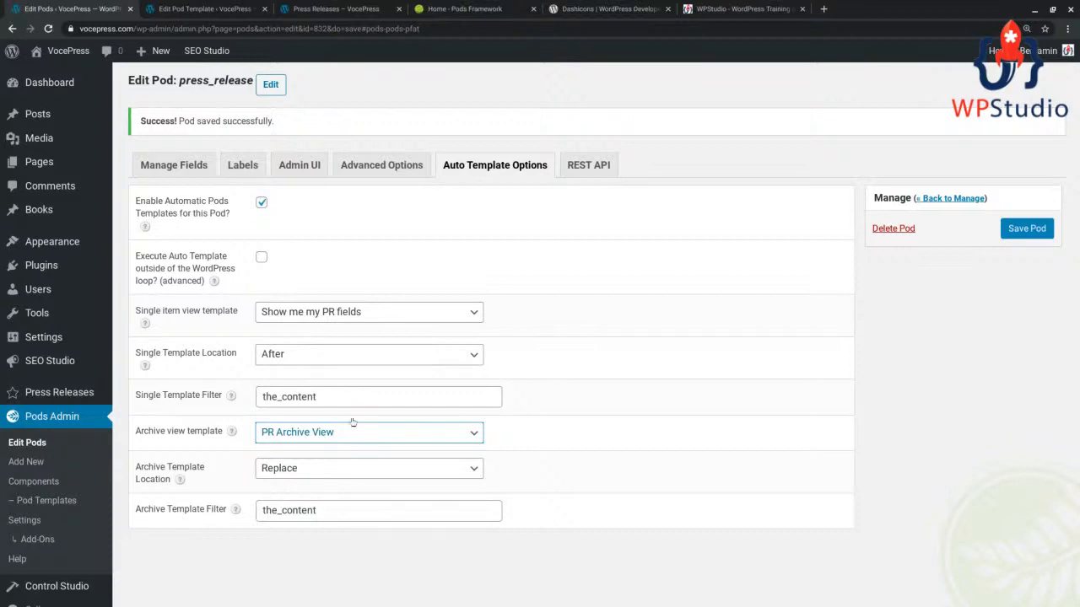
left_click(1034, 236)
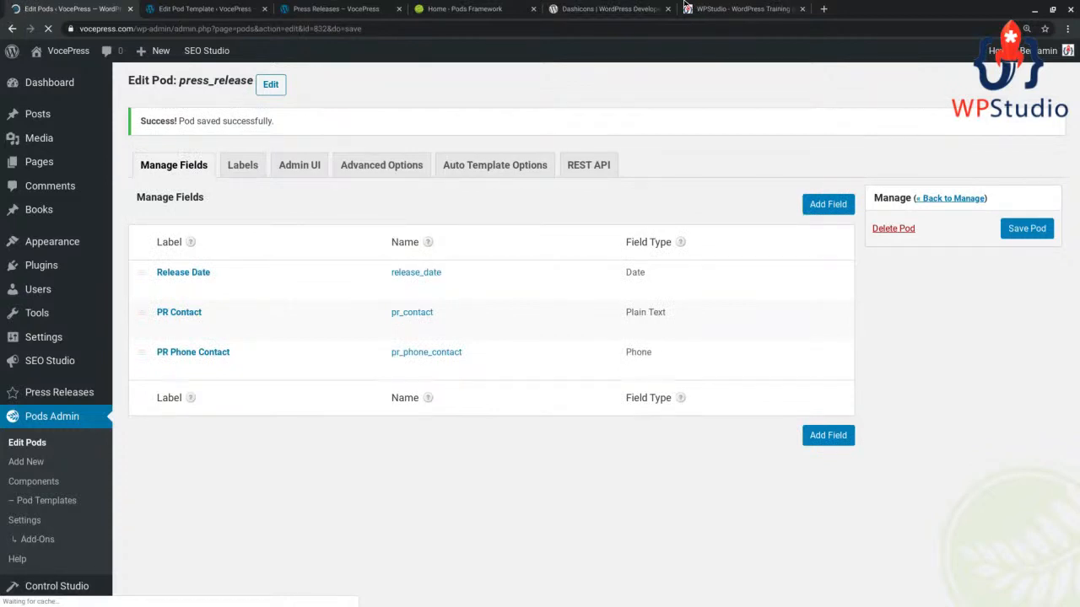
Reload the Press Releases archive page and check the linked title and release date list items
left_click(337, 8)
left_click(49, 29)
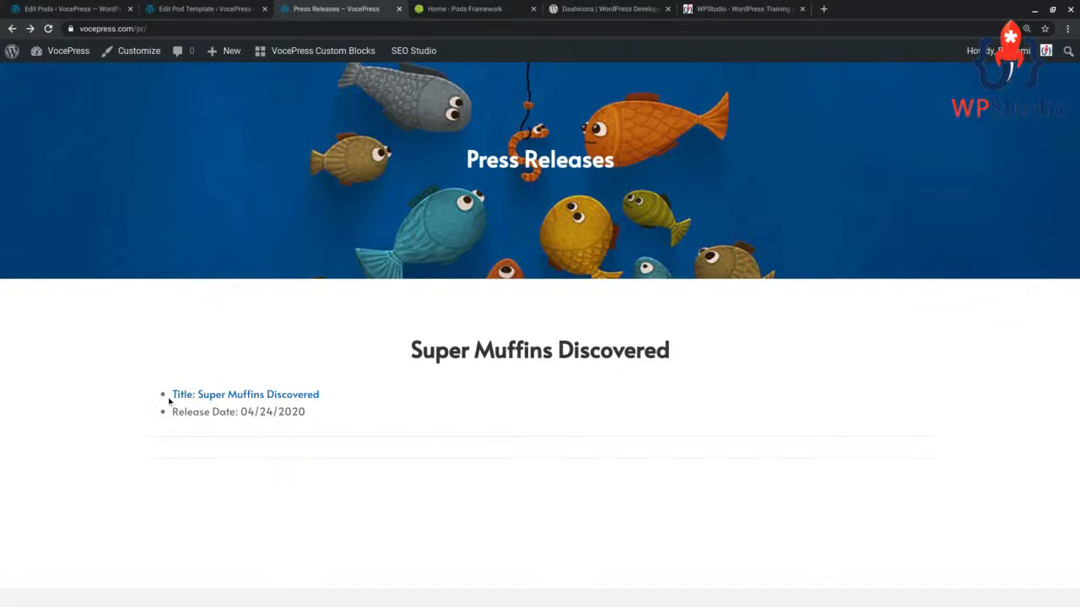
left_click_drag(172, 396, 361, 403)
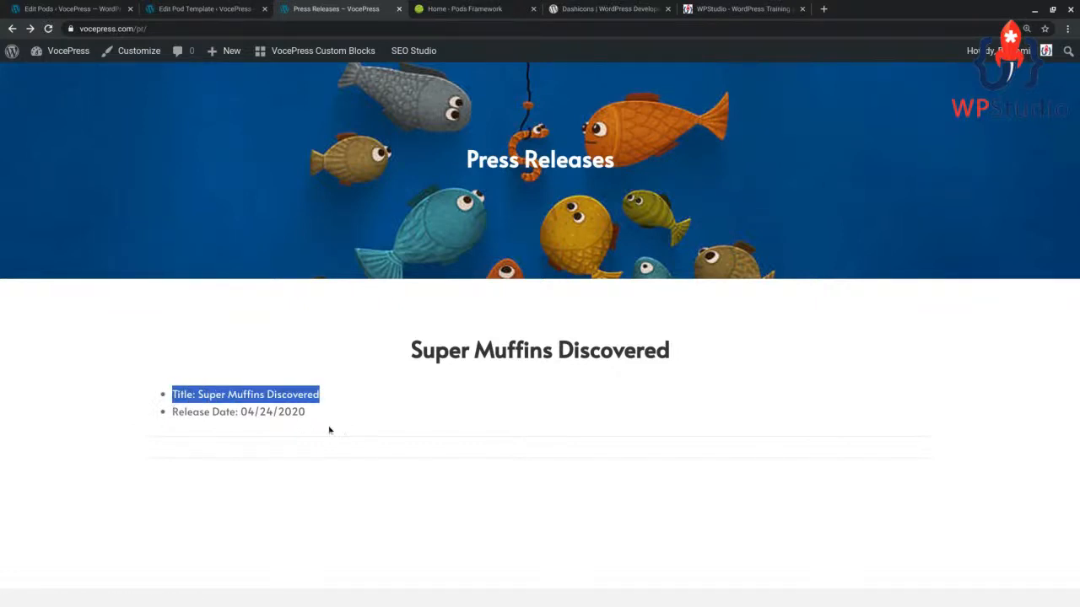
left_click_drag(173, 413, 313, 421)
left_click(326, 416)
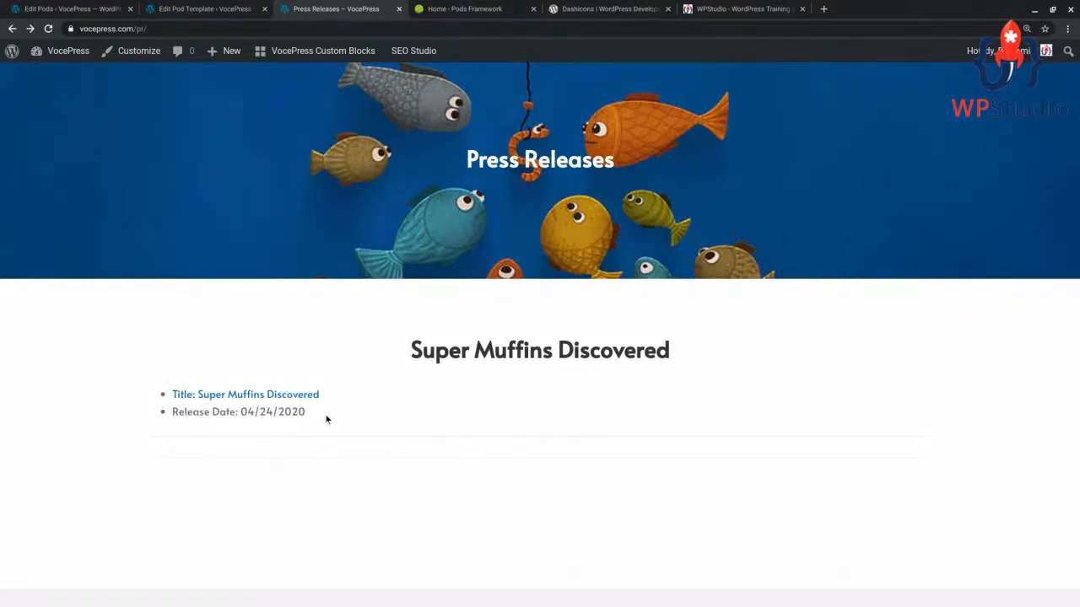
Follow the "Super Muffins Discovered" title link on the archive page and review the single press release
left_click(235, 396)
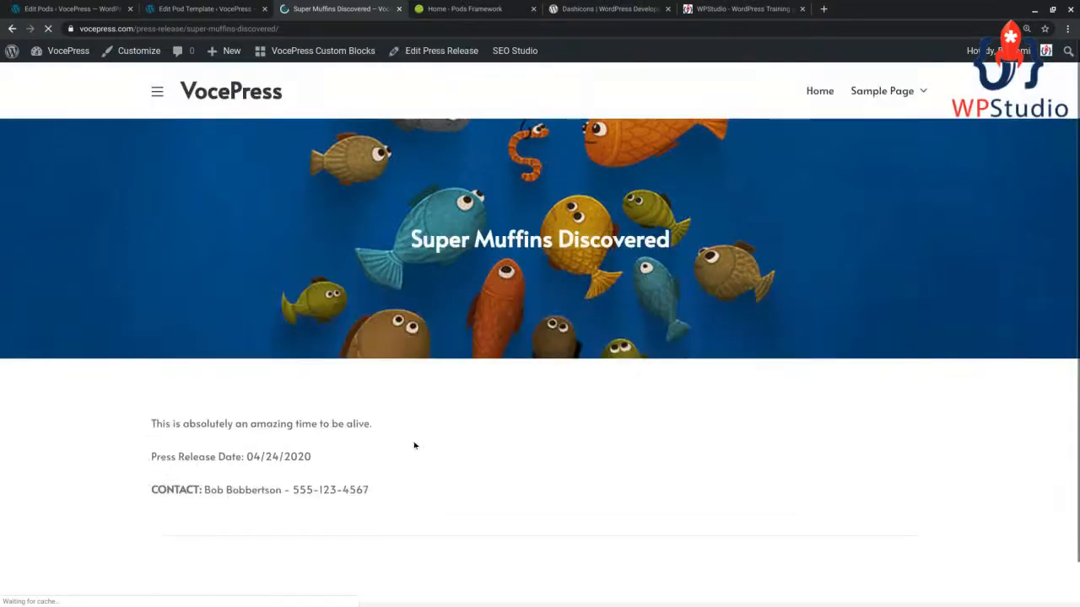
scroll(416, 430, "down", 1)
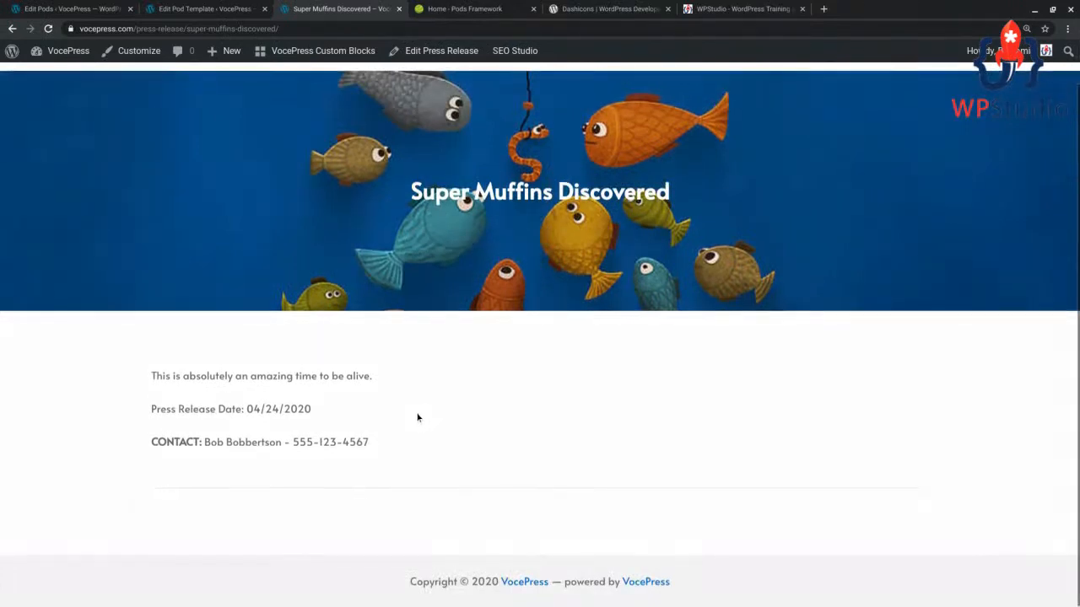
scroll(417, 417, "up", 1)
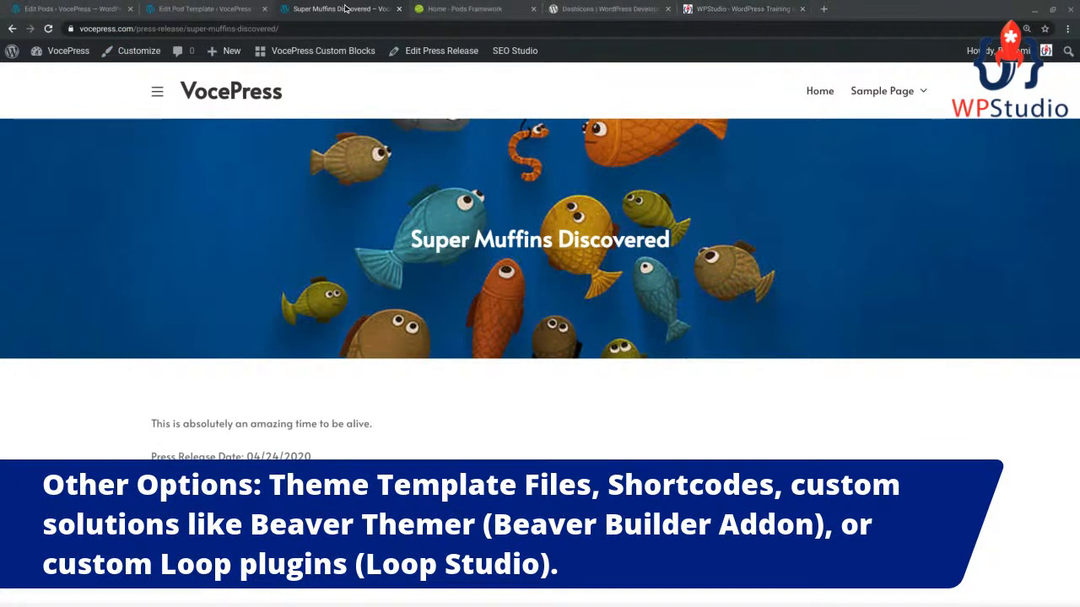
Return to the PR Archive View template and select all of its code for review
left_click(240, 9)
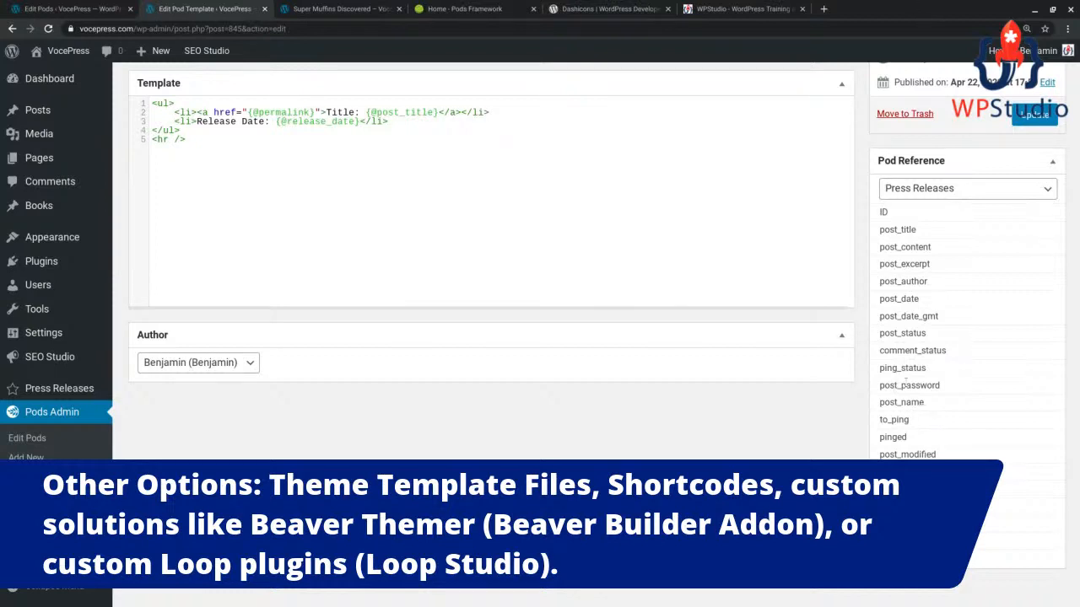
mouse_move(95, 103)
scroll(494, 320, "up", 2)
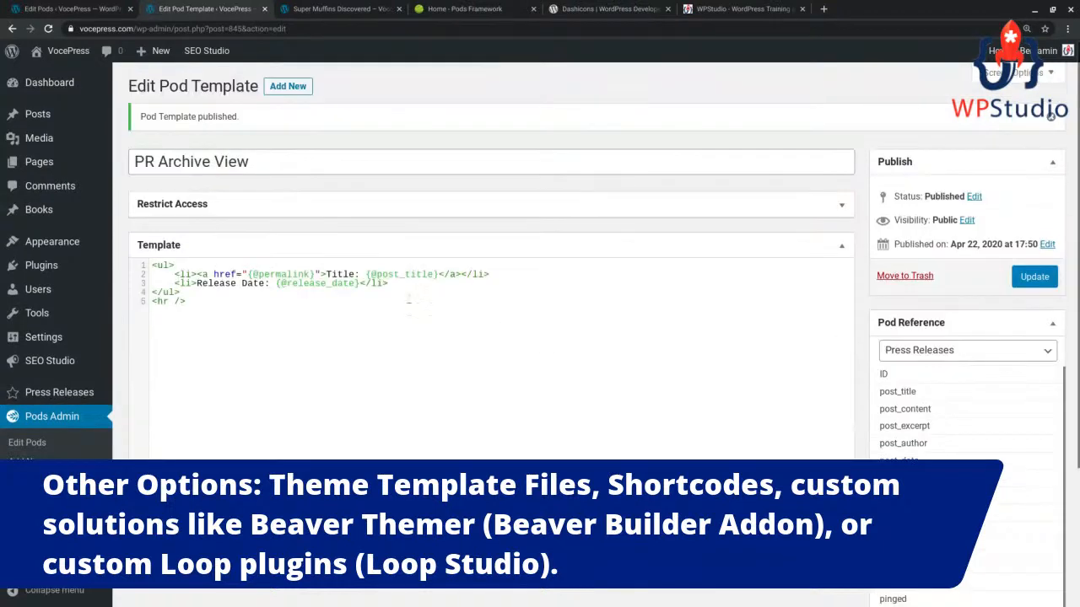
key("ctrl+a")
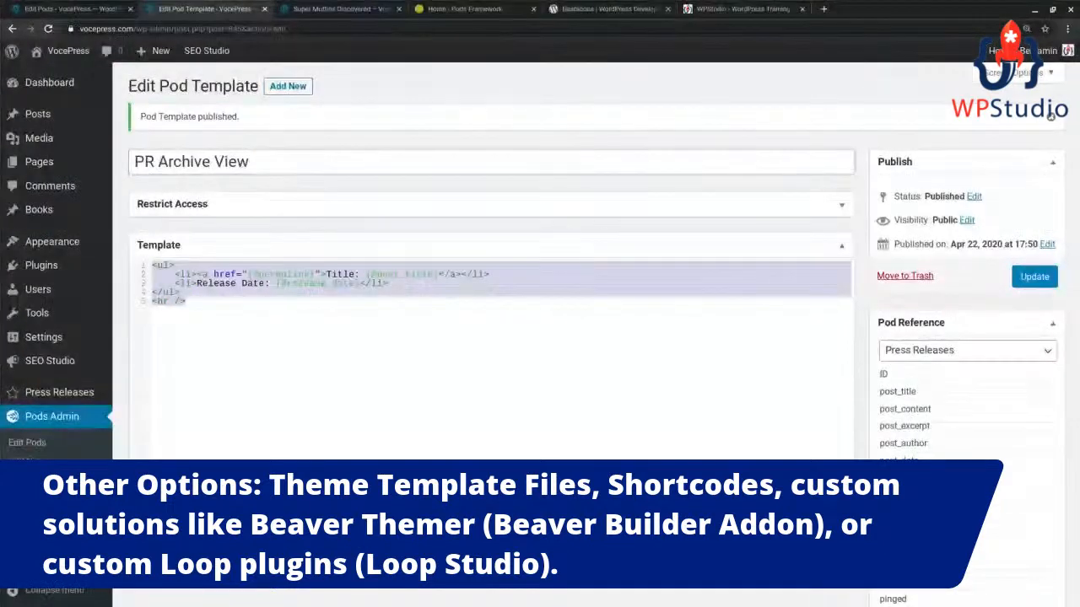
Start a new blog post with the title "This is a new blog post"
mouse_move(48, 116)
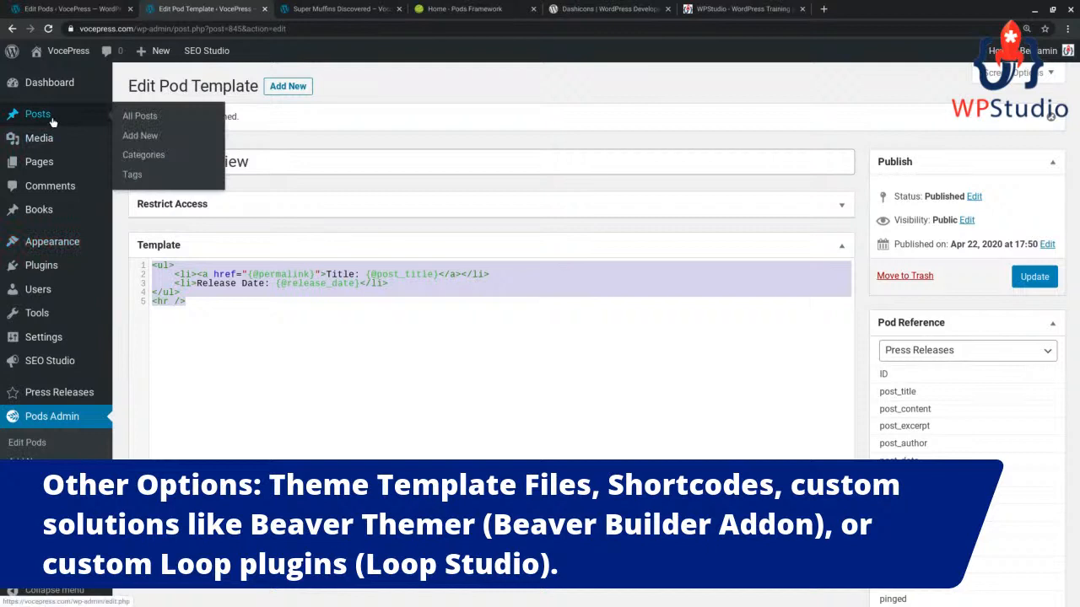
left_click(140, 136)
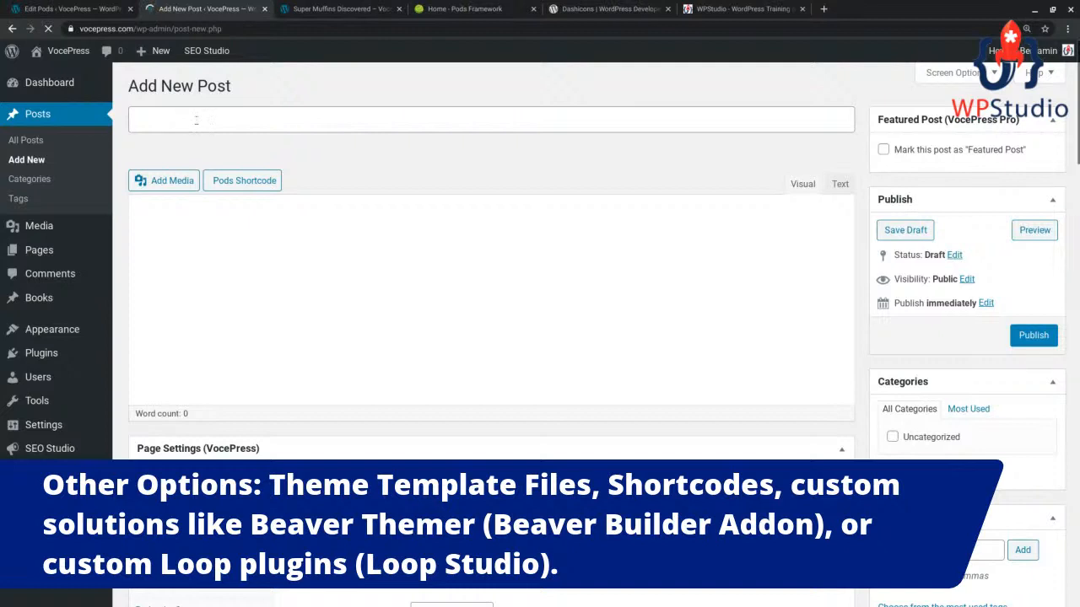
type("T")
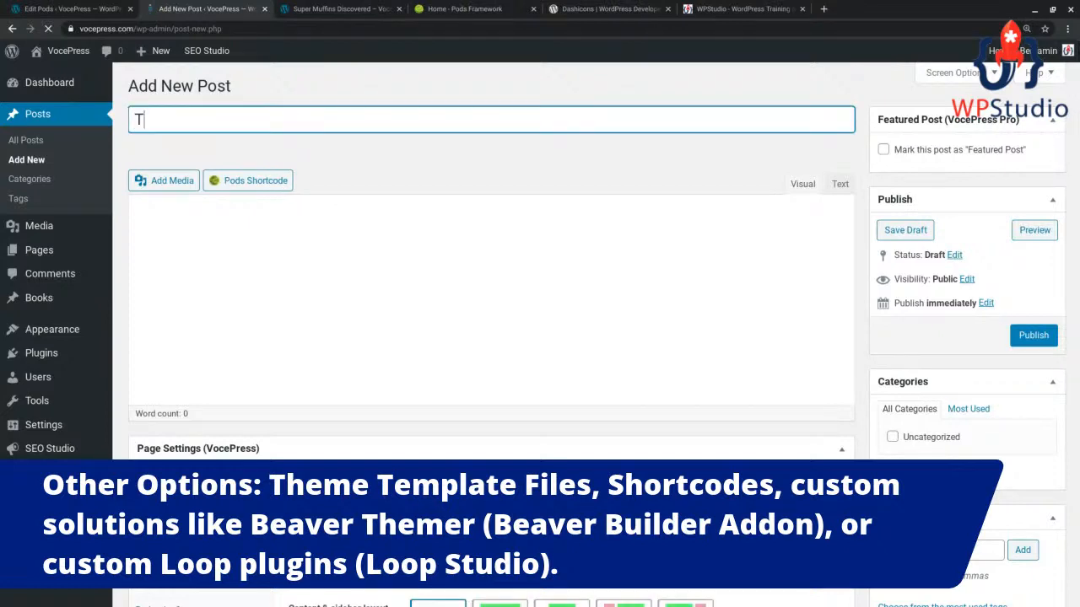
type("his is a new")
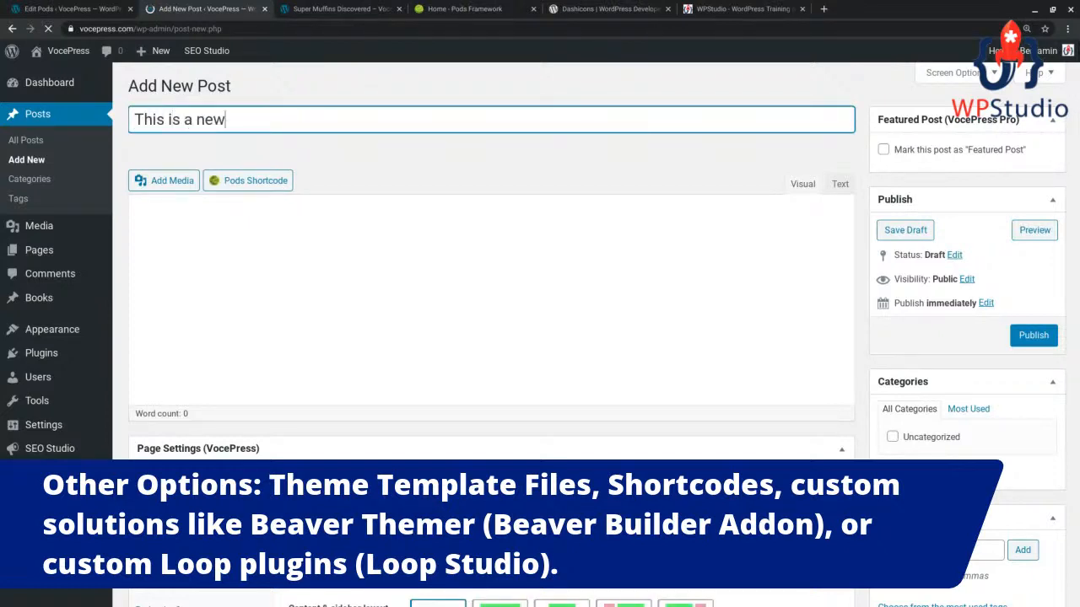
type(" blog post")
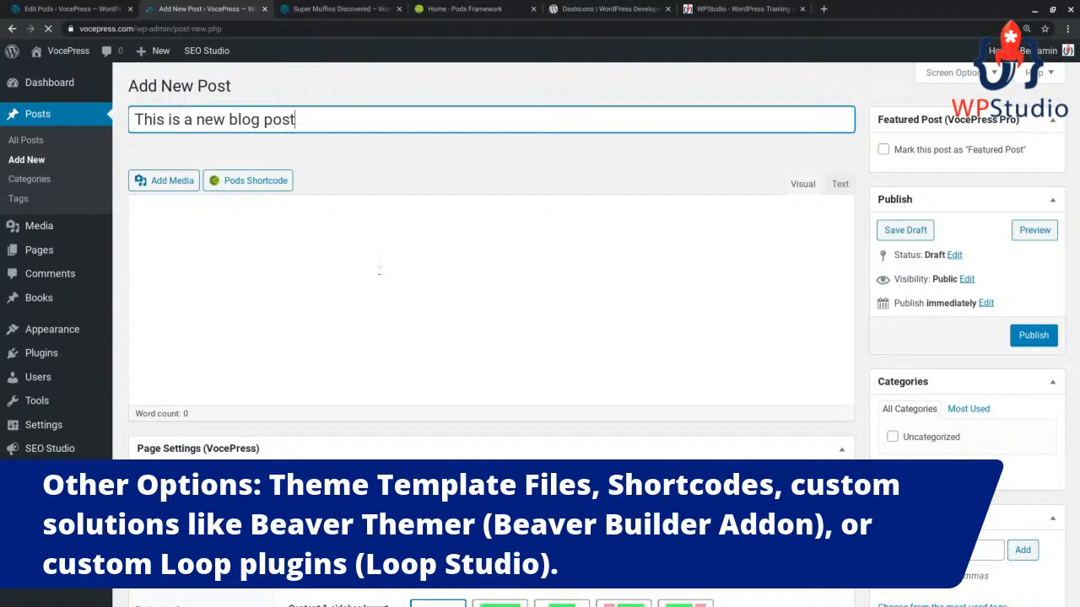
Look over the post's settings and fields, and enter the body text "This is the content that I will share."
scroll(505, 349, "down", 5)
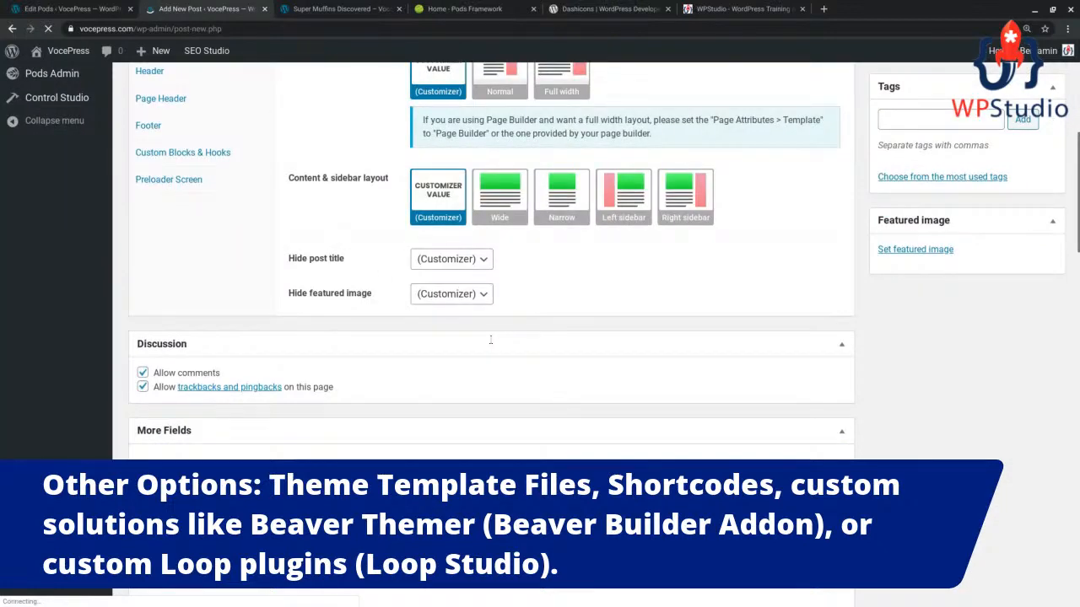
scroll(490, 340, "down", 3)
scroll(217, 221, "down", 3)
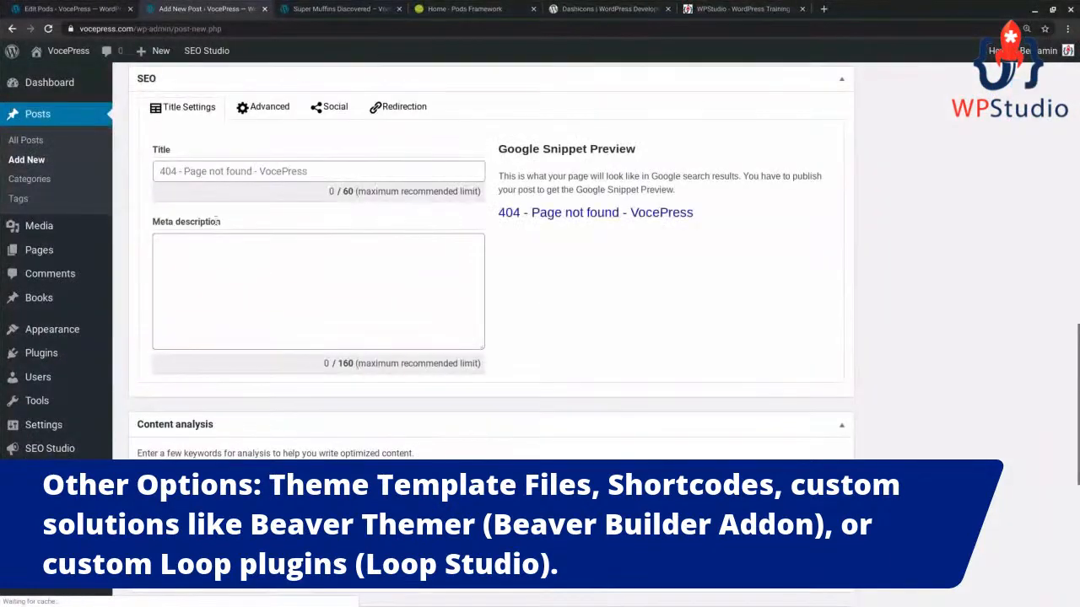
scroll(217, 221, "up", 10)
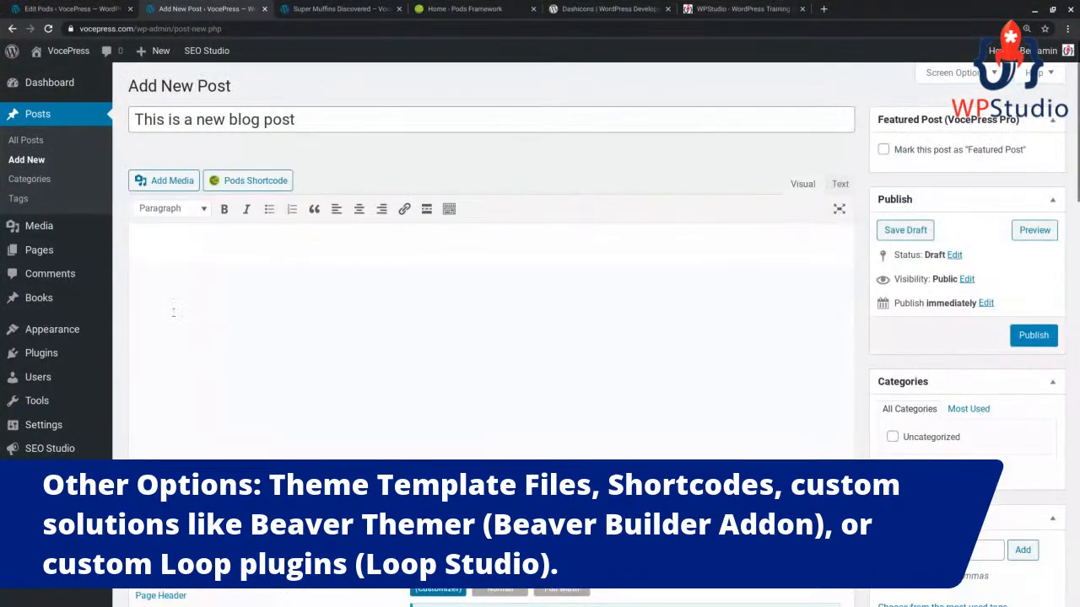
left_click(178, 253)
type("This is the content that I will share.")
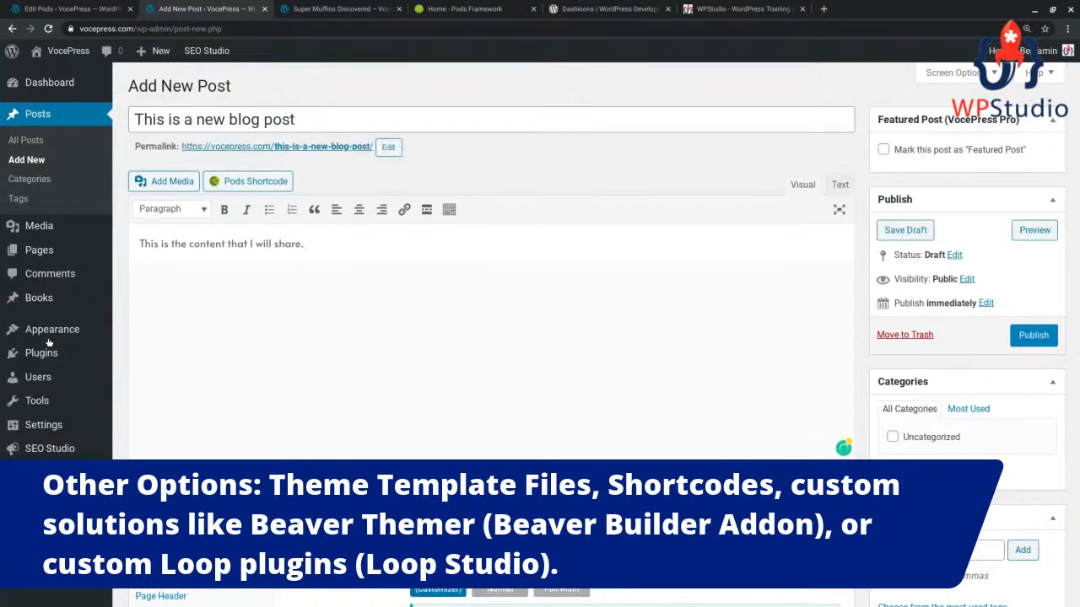
Fill in the More Fields section with "I'm feeling awesome" as today's feeling and Evening as the time of day
scroll(313, 267, "down", 5)
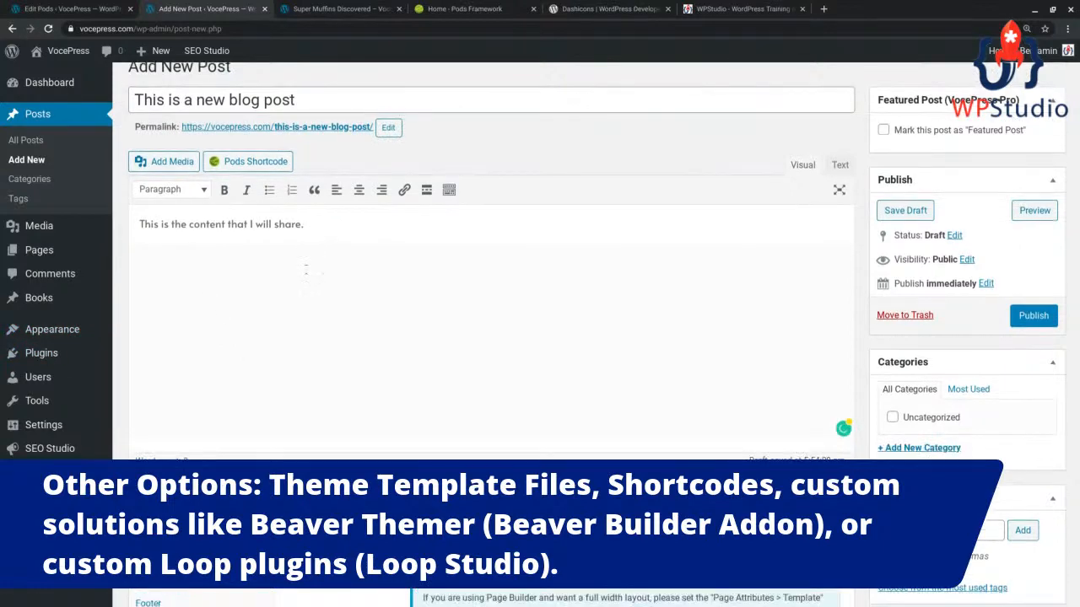
scroll(302, 275, "down", 3)
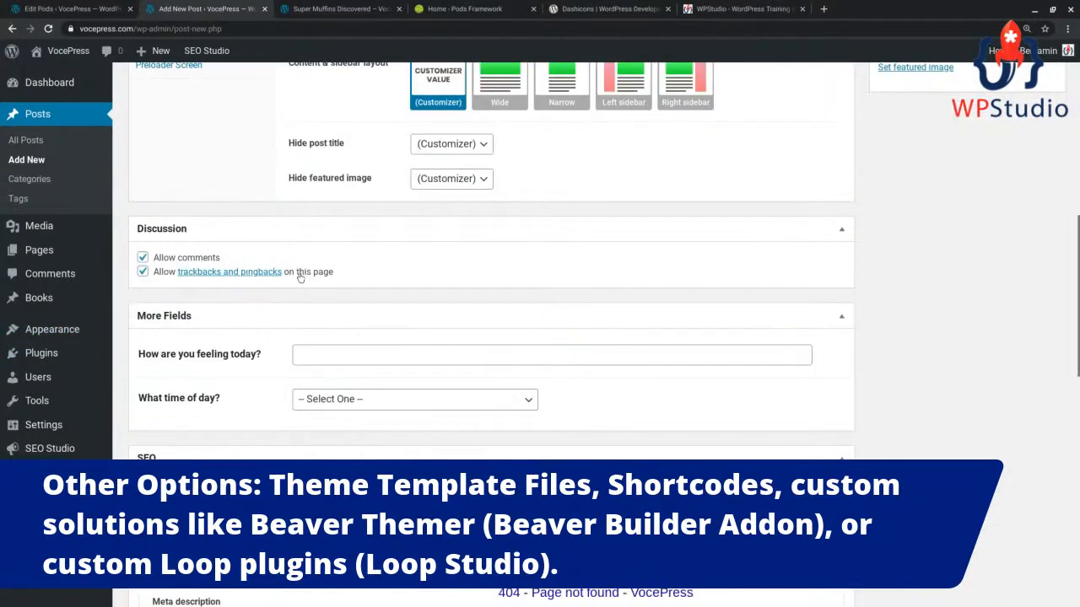
left_click(334, 356)
type("I")
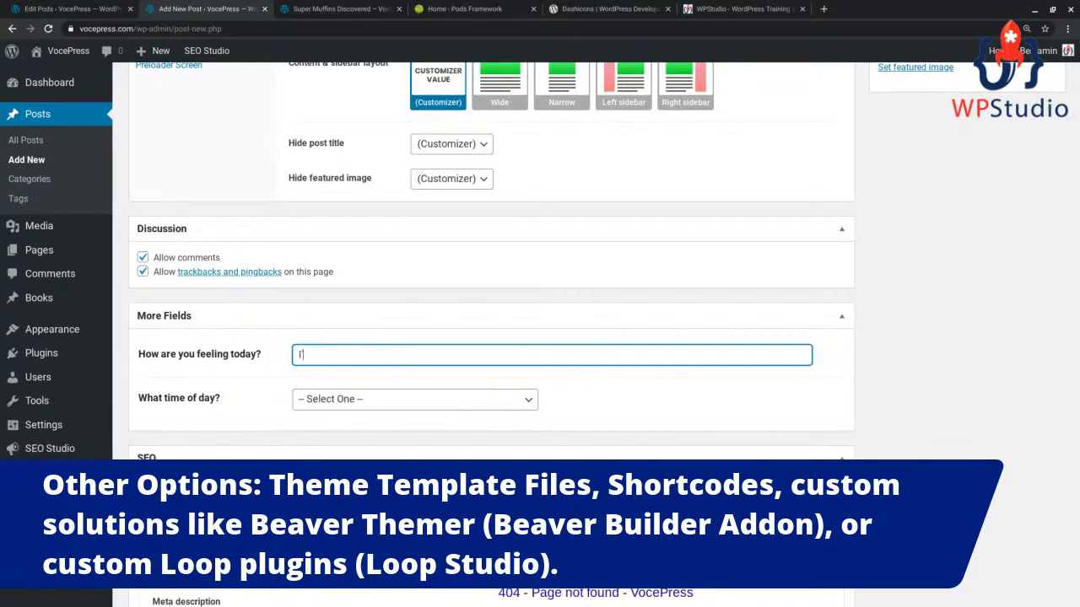
type("'m feeling awesome")
left_click(345, 408)
key("Escape")
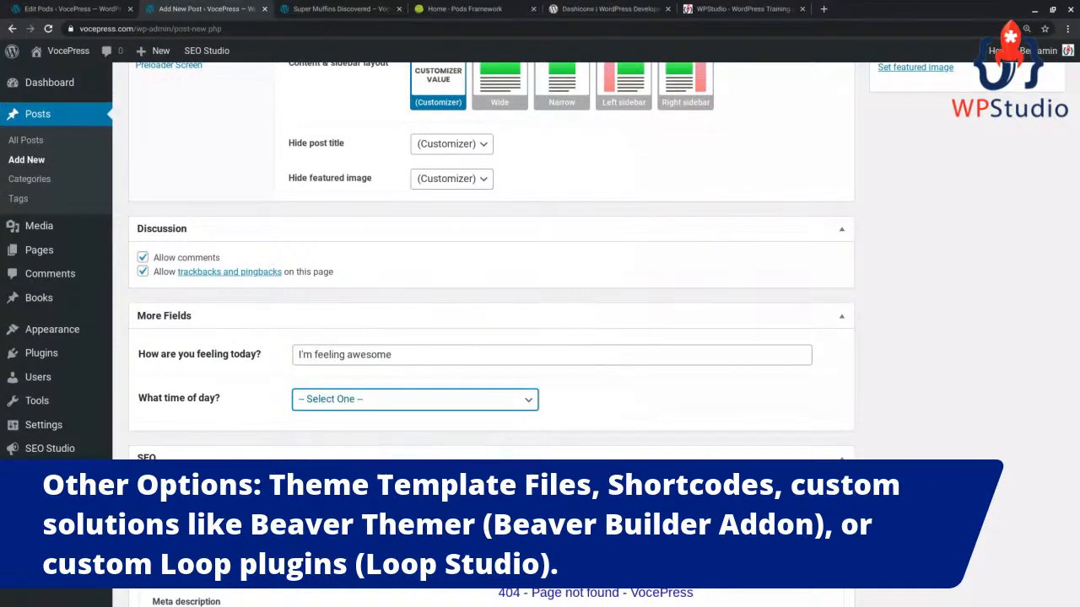
key("e")
Add a new line reading "Feelings:" below the first paragraph of the post body
scroll(253, 427, "up", 6)
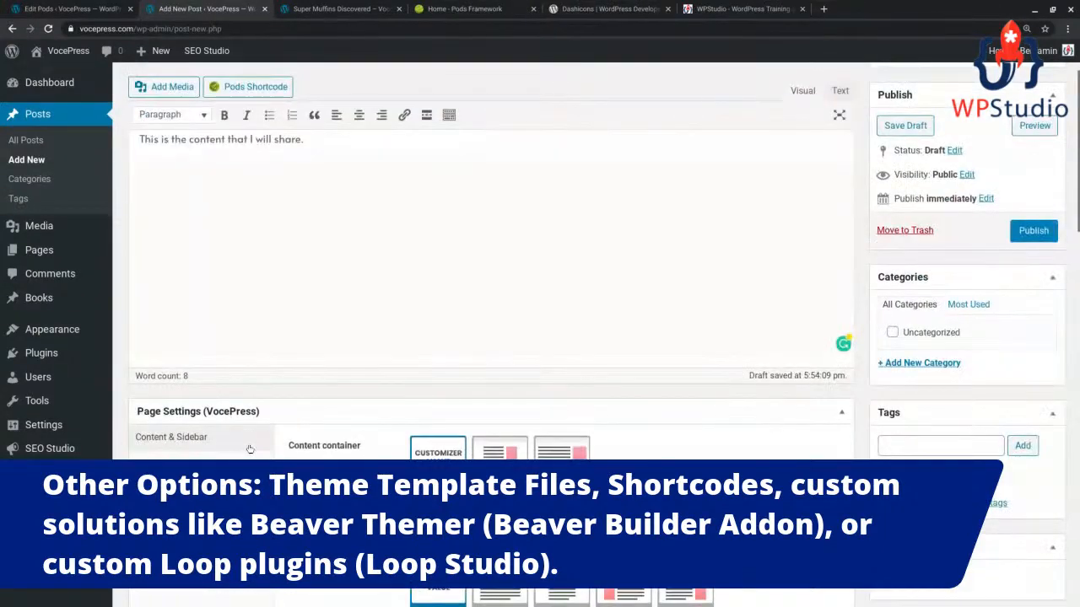
scroll(249, 449, "up", 2)
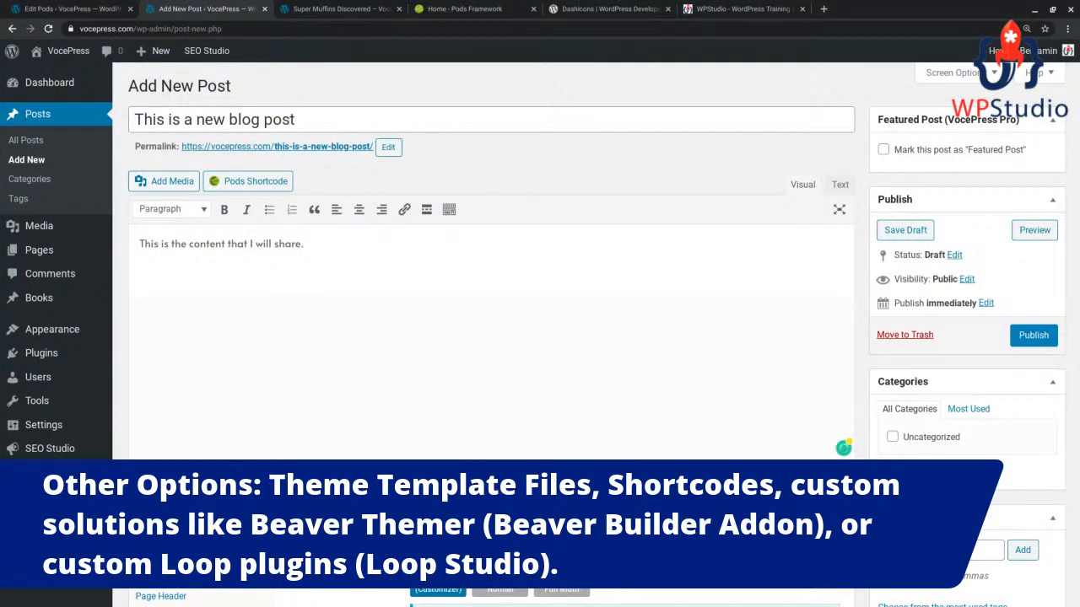
key("Return")
scroll(356, 432, "down", 10)
scroll(356, 432, "down", 3)
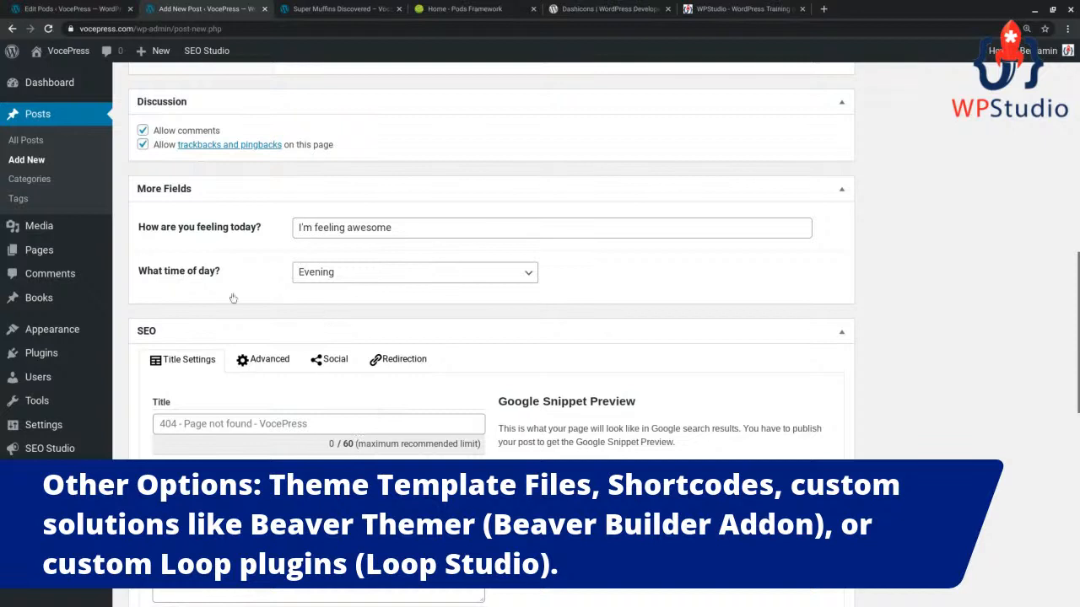
scroll(263, 295, "up", 12)
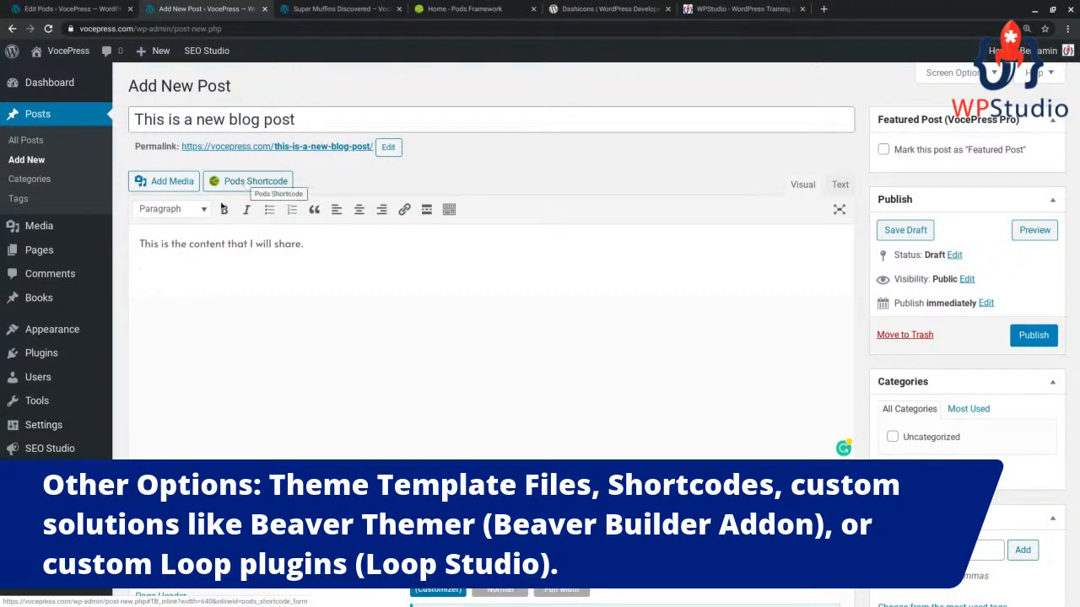
type("Feelings:")
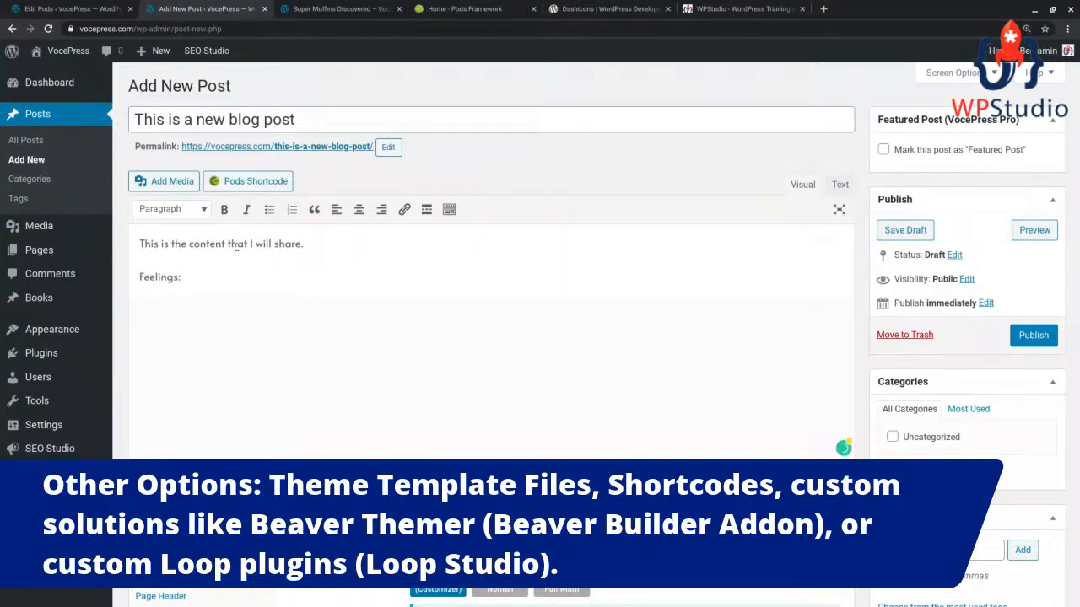
Start a Pods shortcode embed that displays a field from this item
left_click(239, 182)
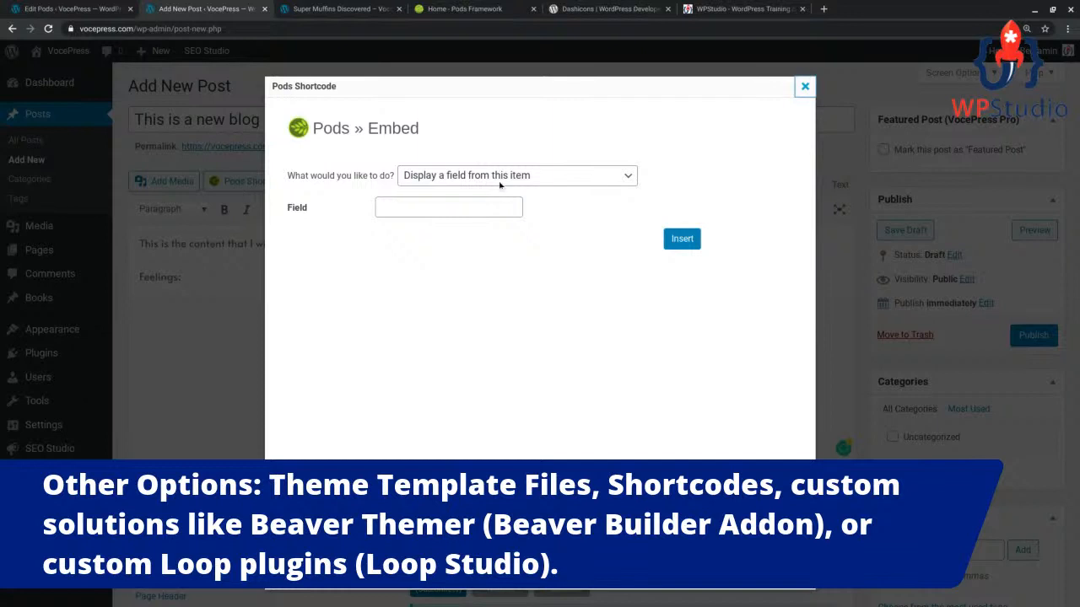
left_click(546, 179)
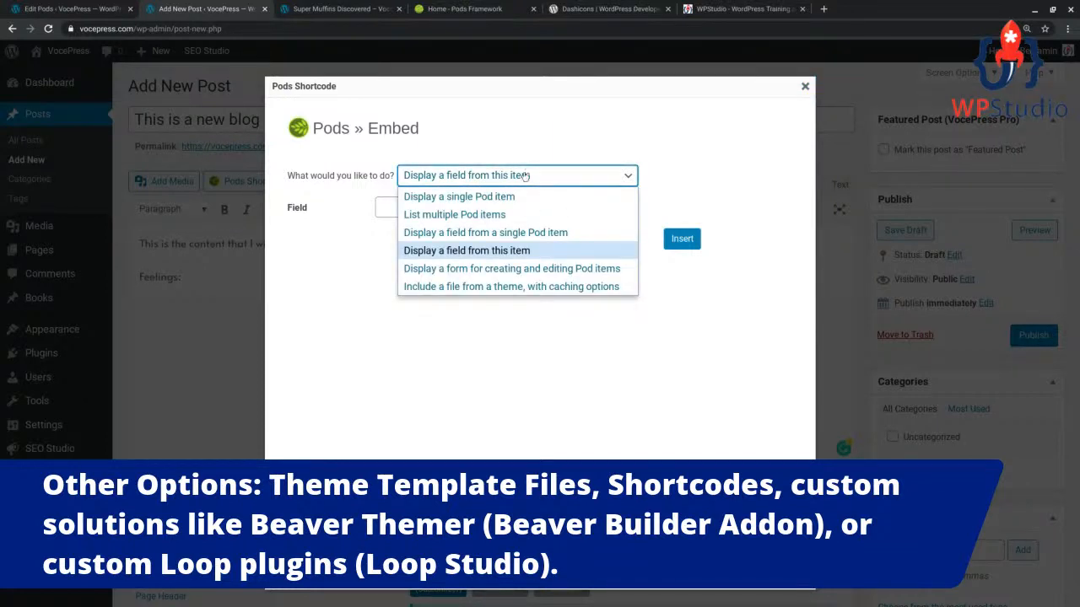
left_click(525, 173)
left_click(429, 213)
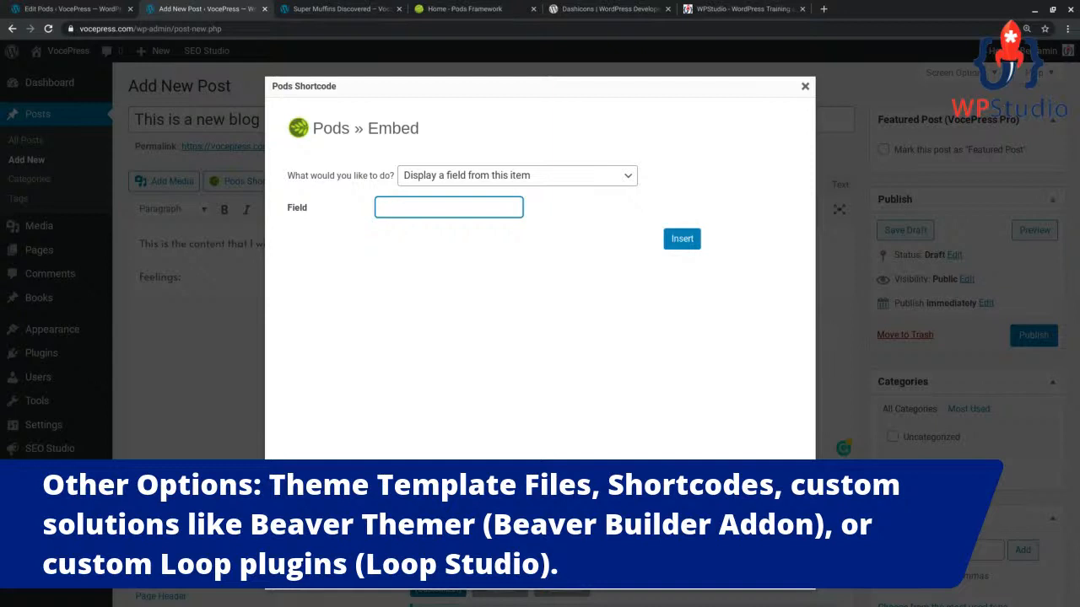
Open the Post pod in Pods Admin and copy the field name how_are_you_feeling_today
left_click(72, 8)
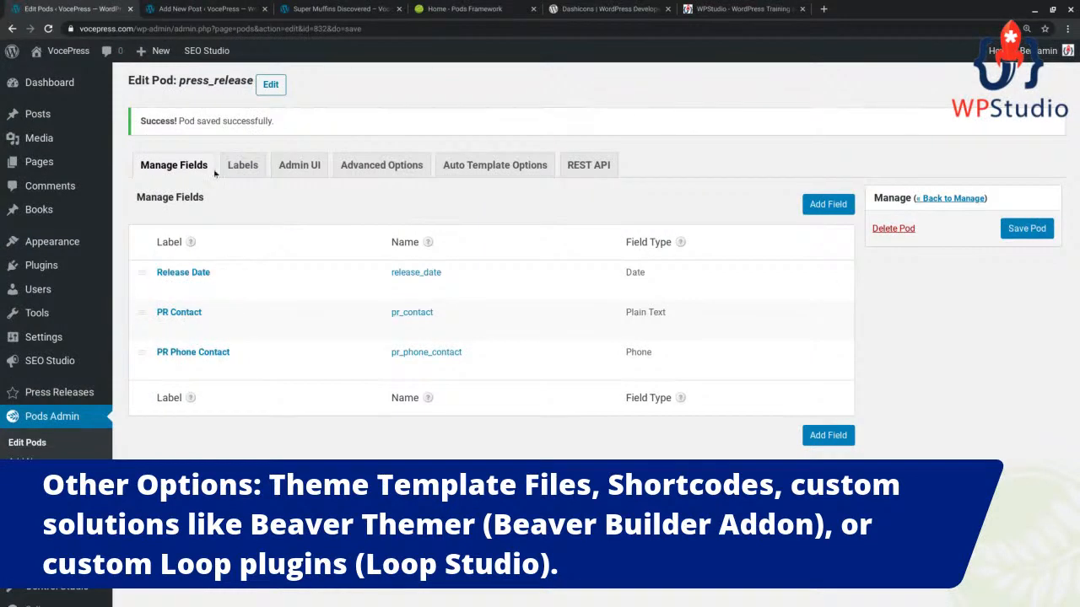
scroll(38, 438, "down", 1)
left_click(39, 434)
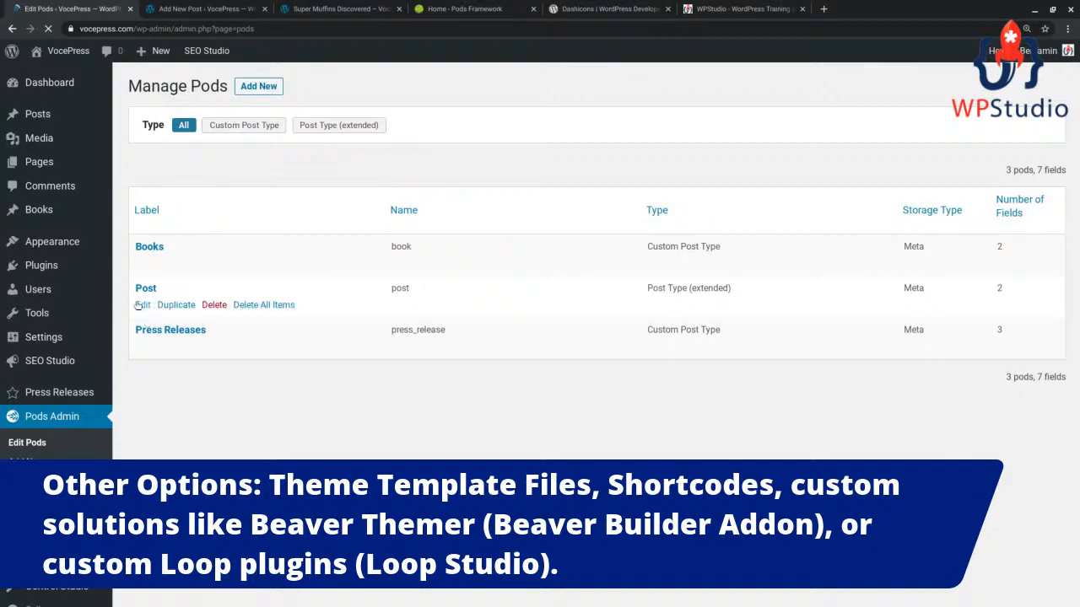
left_click(144, 305)
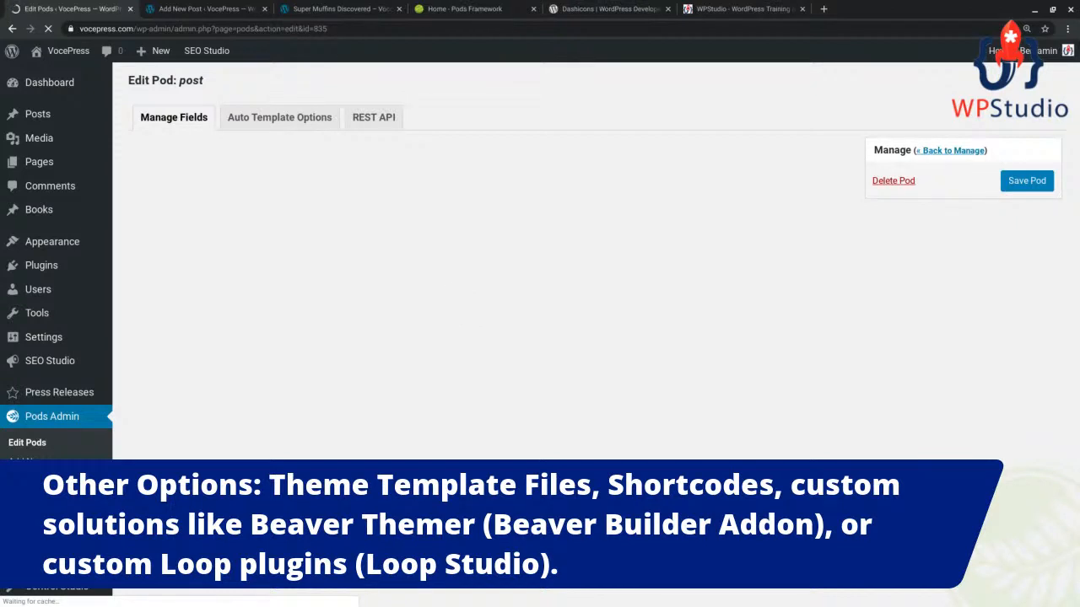
left_click_drag(517, 228, 403, 251)
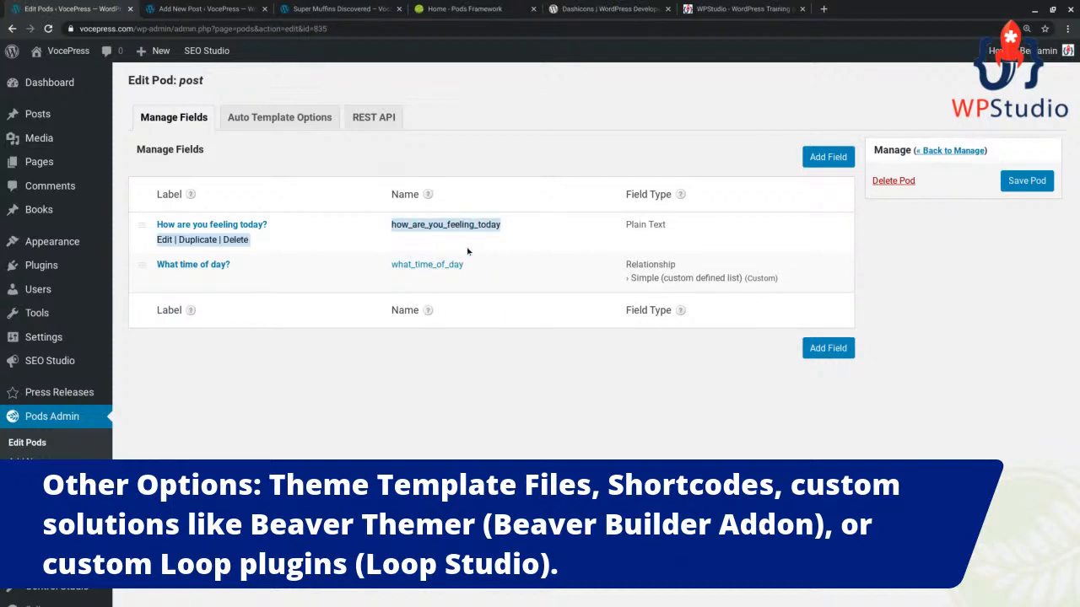
left_click(509, 305)
left_click_drag(501, 226, 388, 228)
key("ctrl+c")
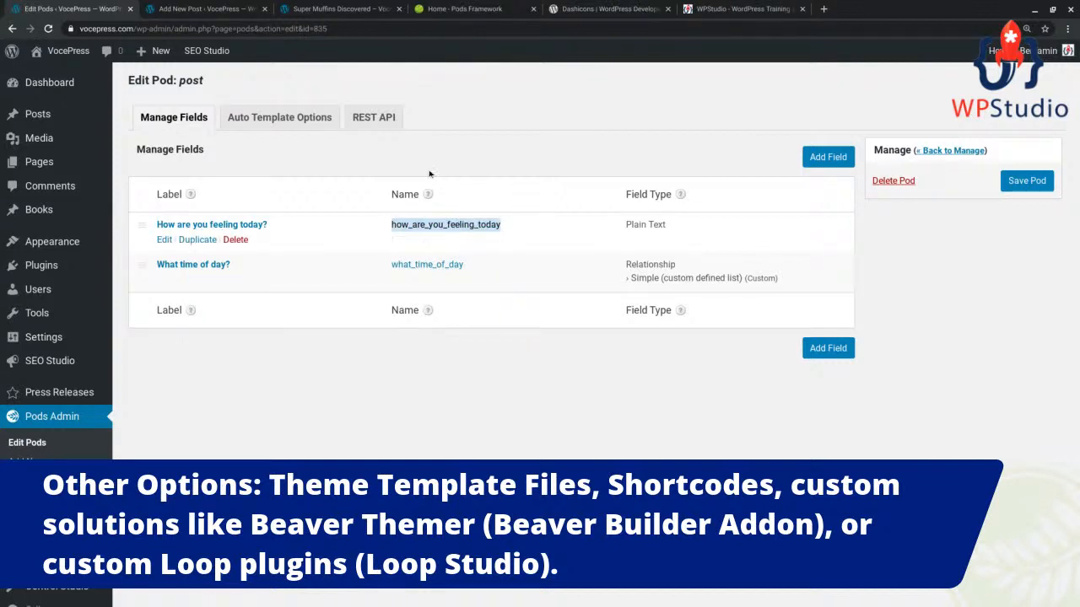
Insert the Pods shortcode for the field how_are_you_feeling_today after "Feelings:" in the new post
left_click(185, 9)
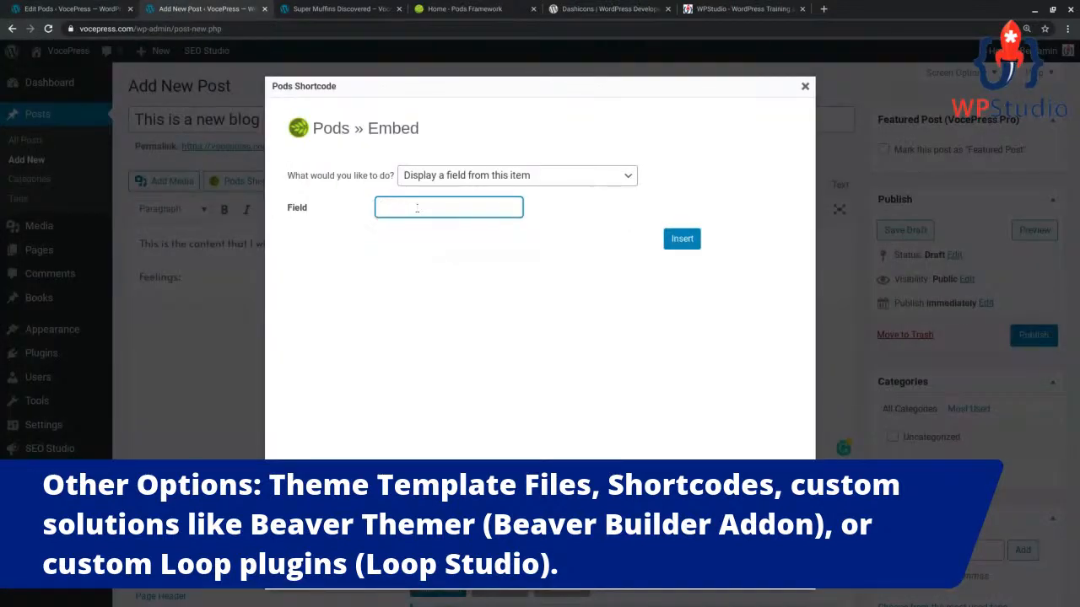
key("ctrl+v")
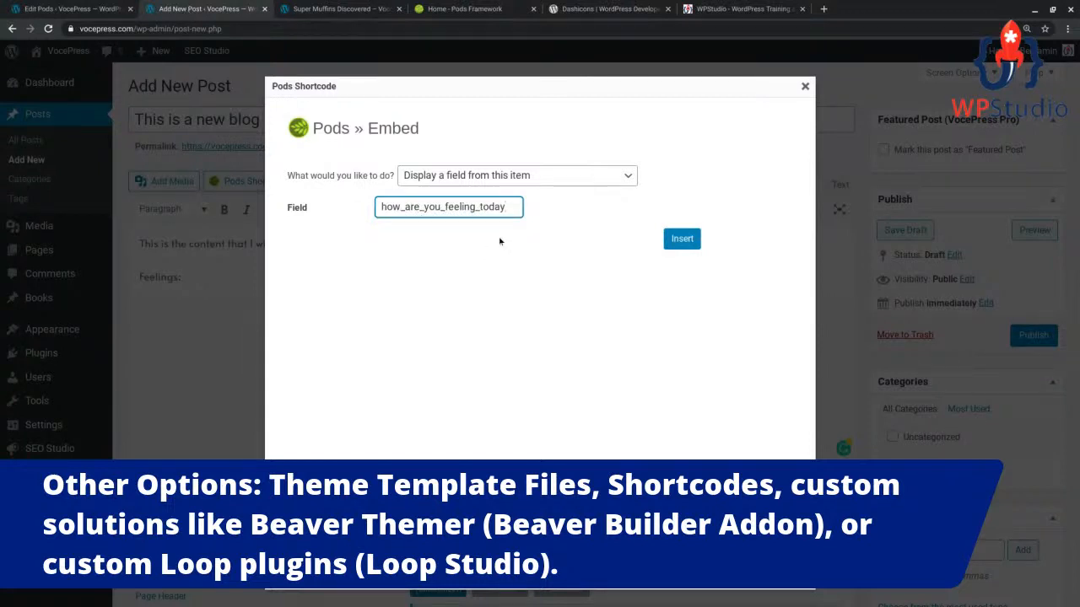
left_click(682, 239)
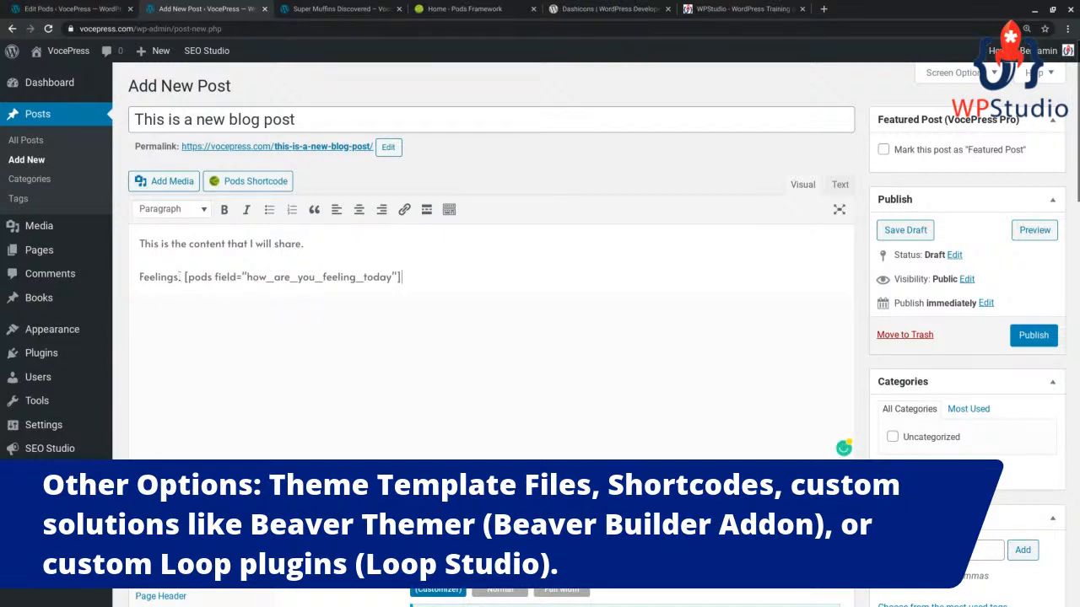
Check the post's content and More Fields entries, and publish the post
scroll(355, 308, "down", 10)
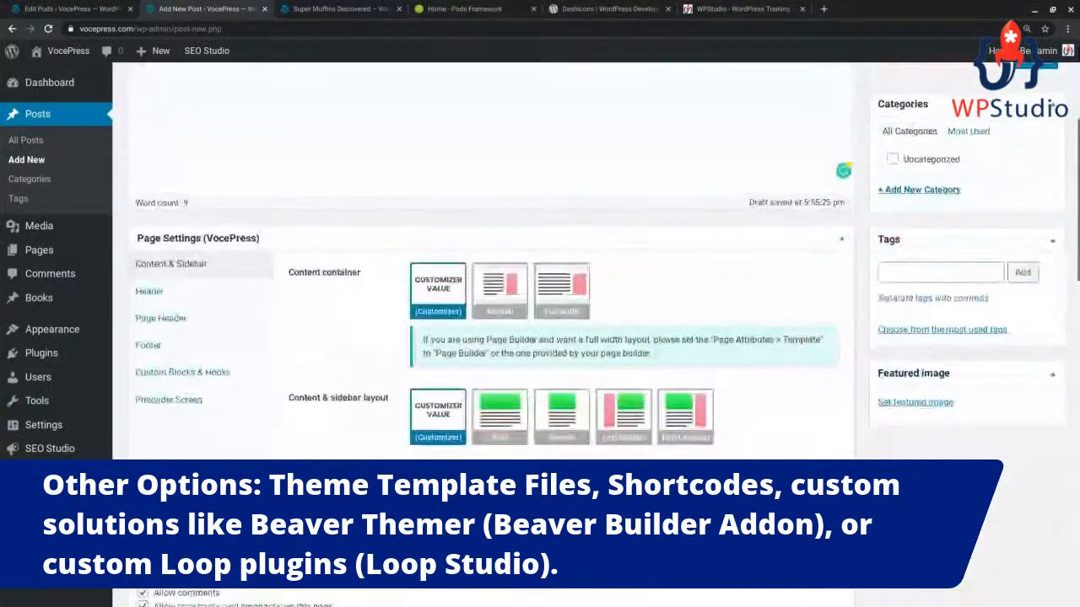
scroll(447, 419, "up", 5)
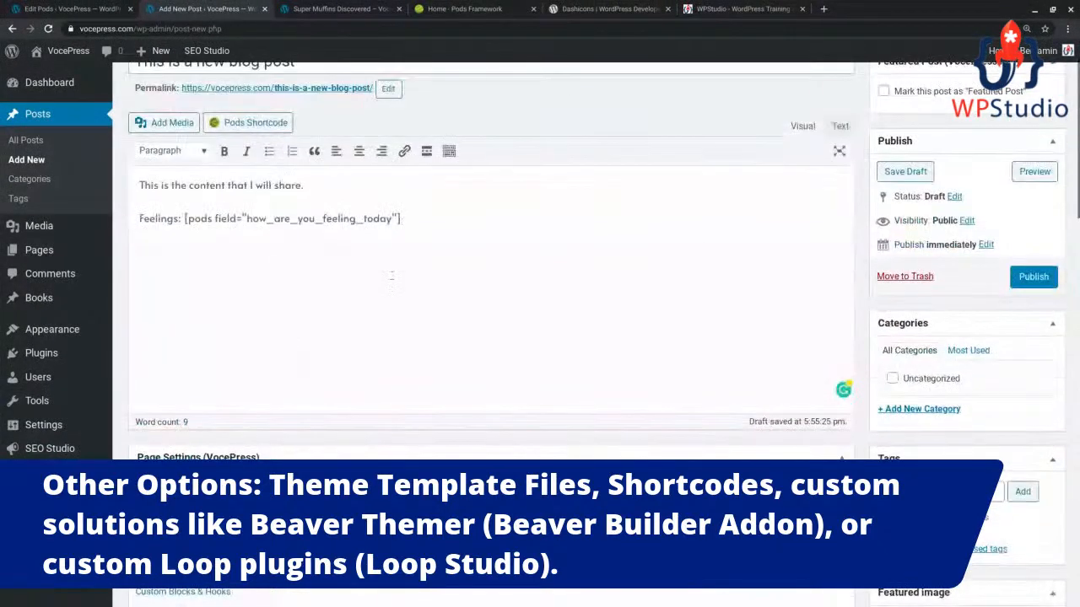
scroll(447, 419, "down", 4)
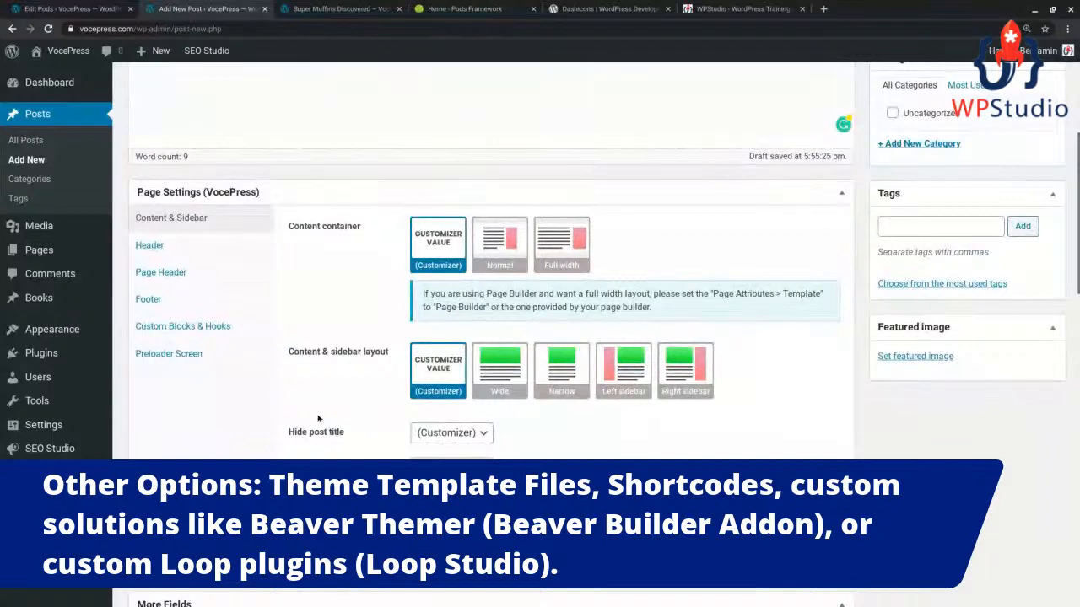
scroll(318, 420, "down", 1)
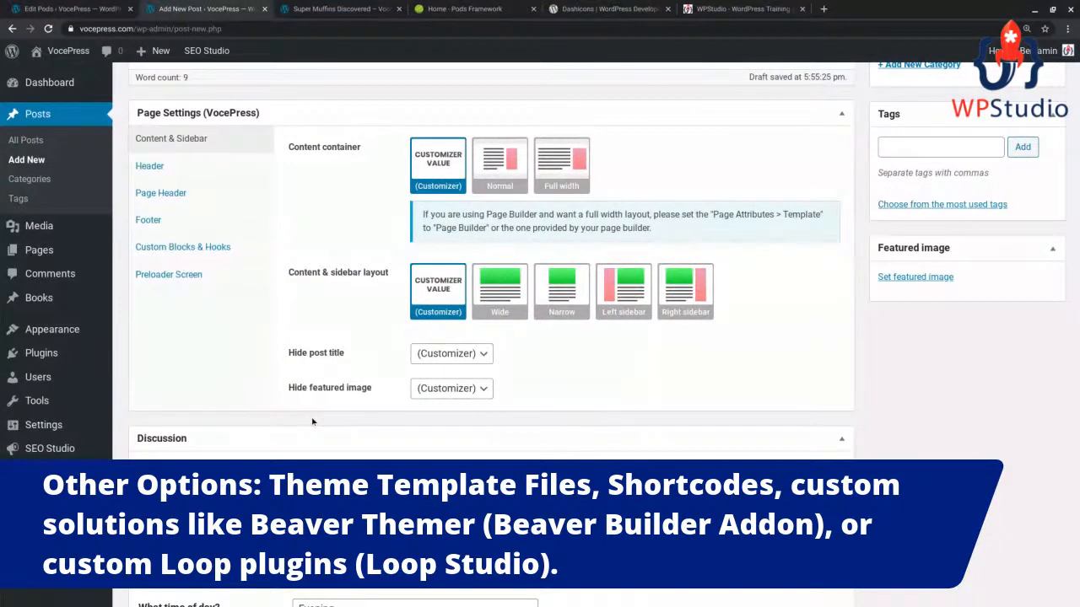
scroll(312, 421, "down", 1)
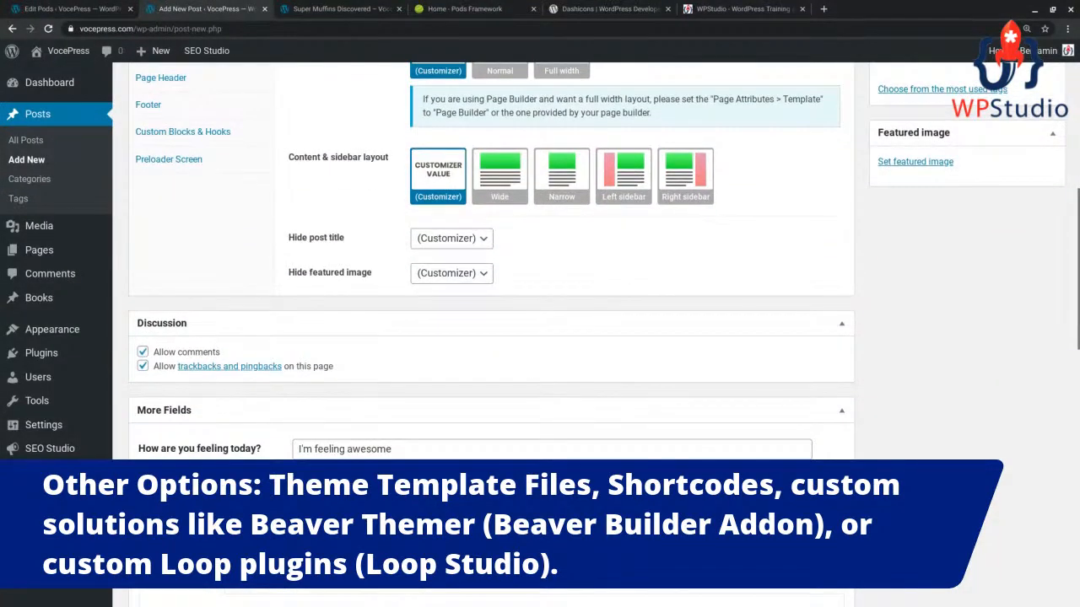
scroll(291, 473, "up", 6)
left_click(1036, 335)
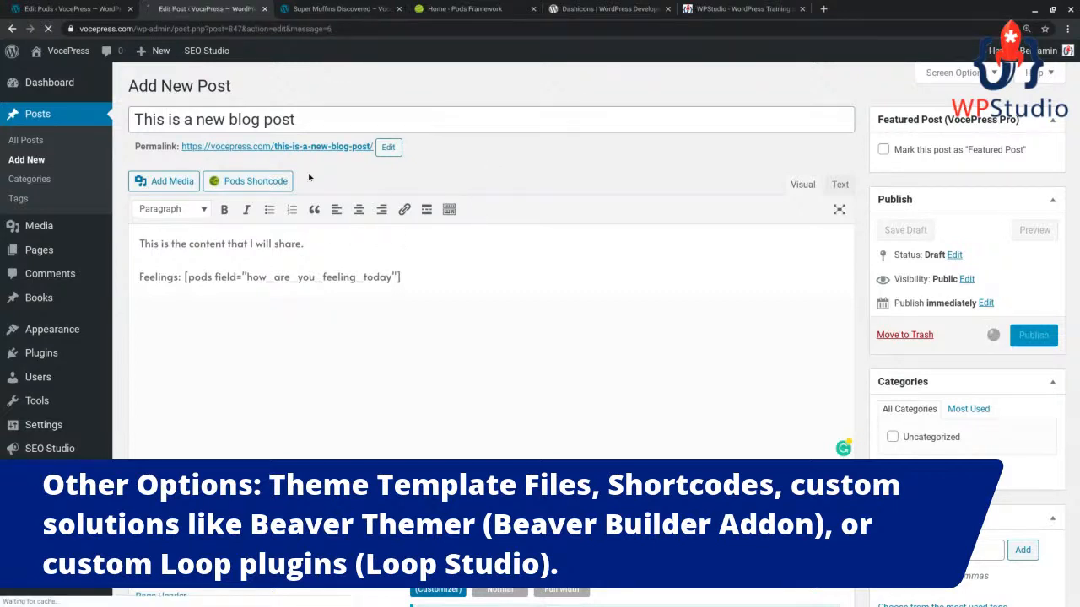
Close the Super Muffins, Pods Framework and Dashicons browser tabs and return to the published post's editor
left_click(400, 9)
left_click(400, 9)
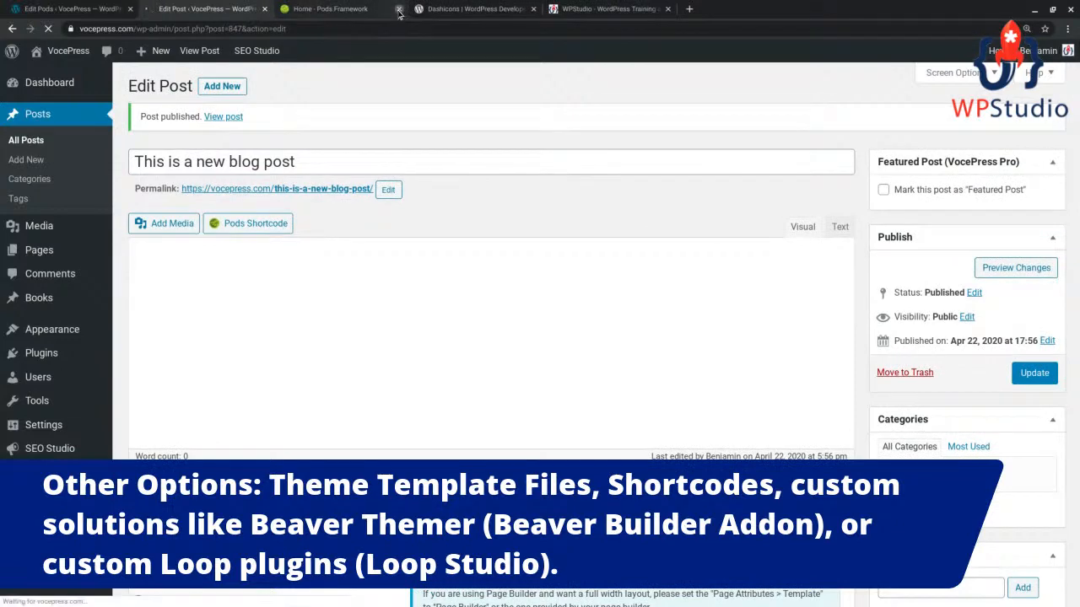
left_click(390, 10)
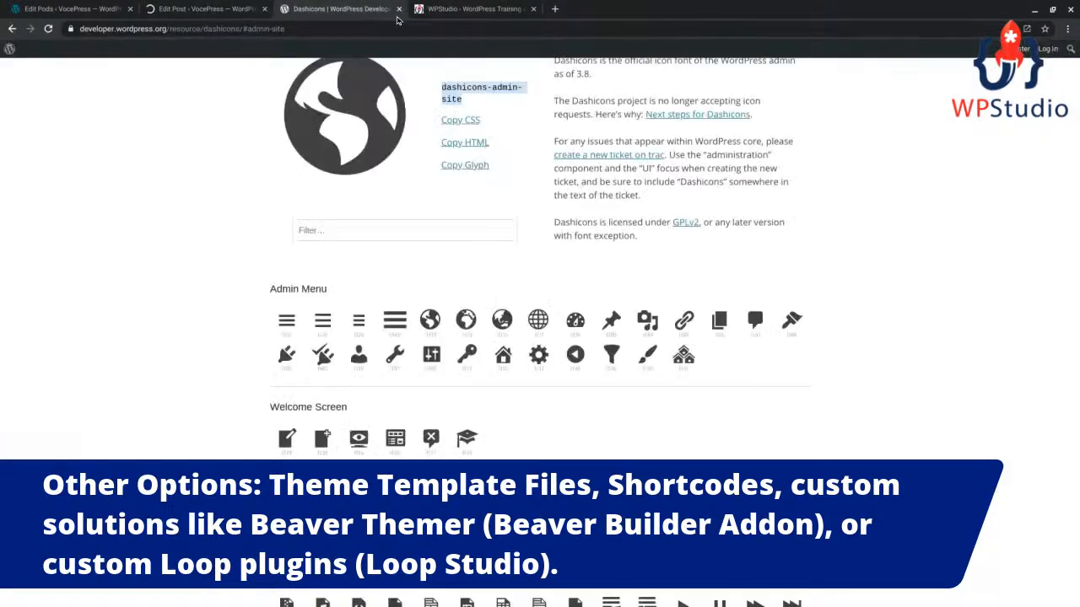
left_click(399, 9)
left_click(202, 9)
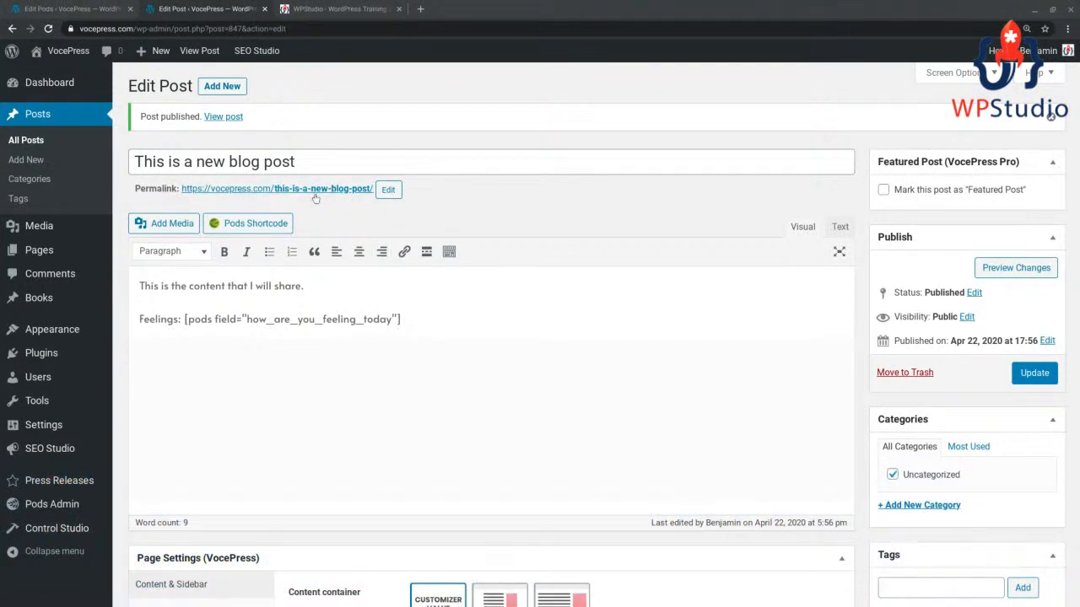
Open the published post from its permalink in a new tab and examine the body text and Feelings line
right_click(313, 190)
left_click(363, 202)
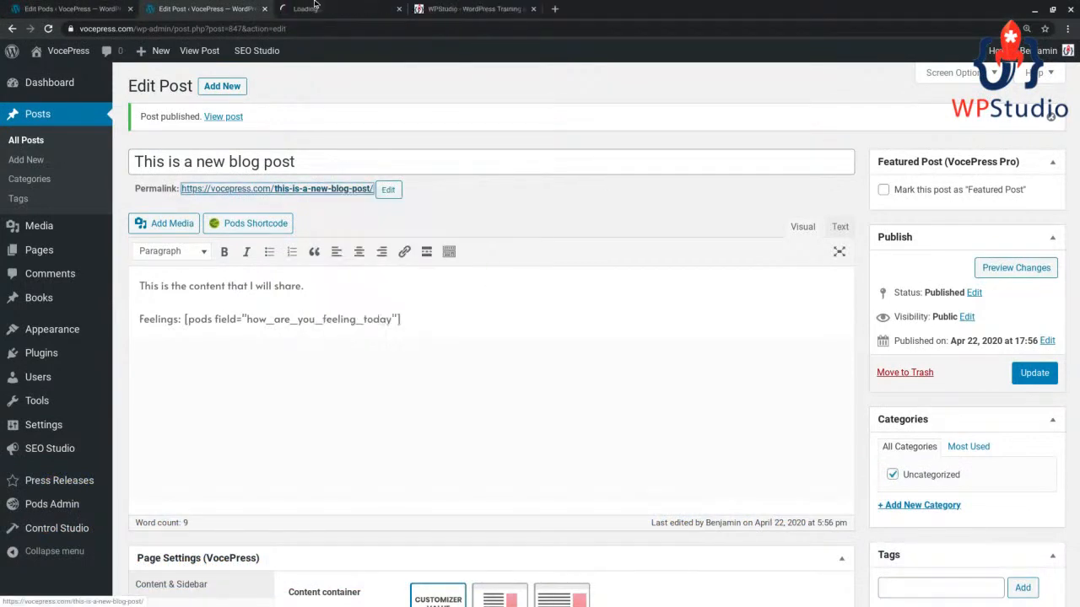
left_click(316, 8)
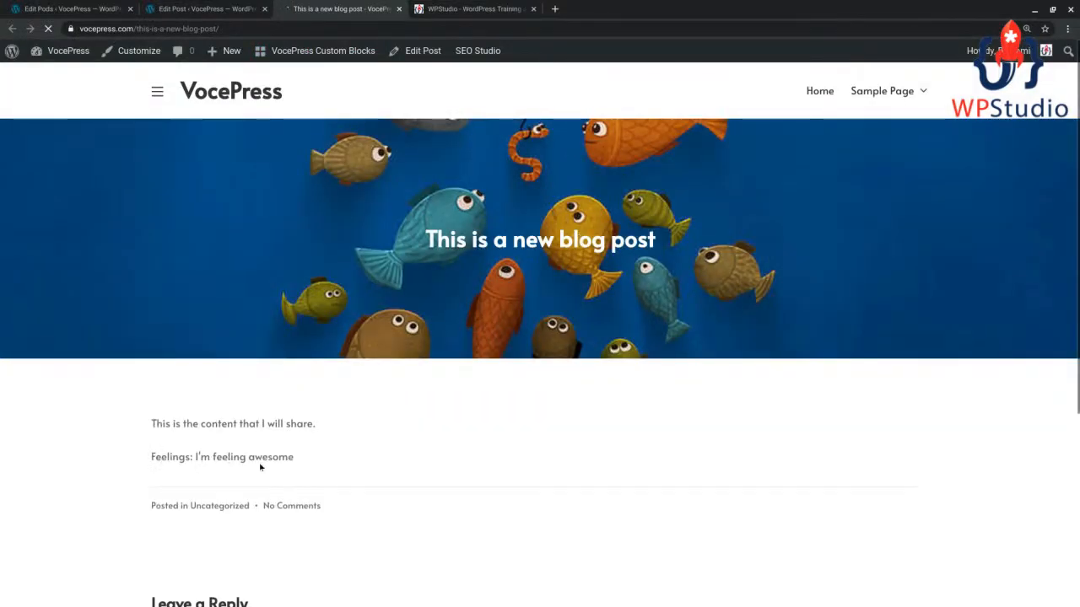
scroll(278, 464, "down", 1)
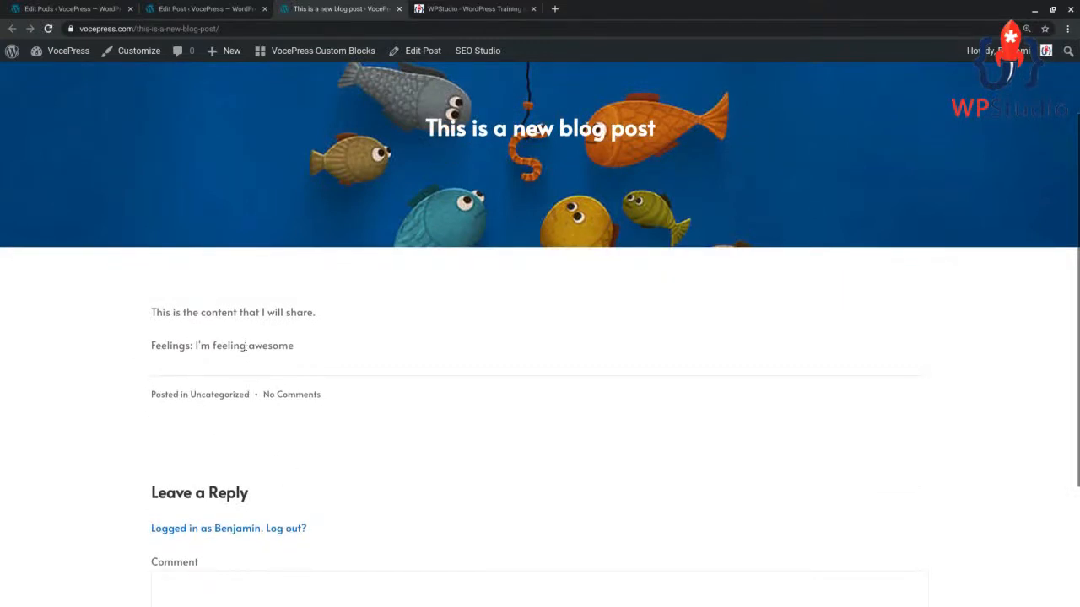
left_click_drag(152, 312, 340, 313)
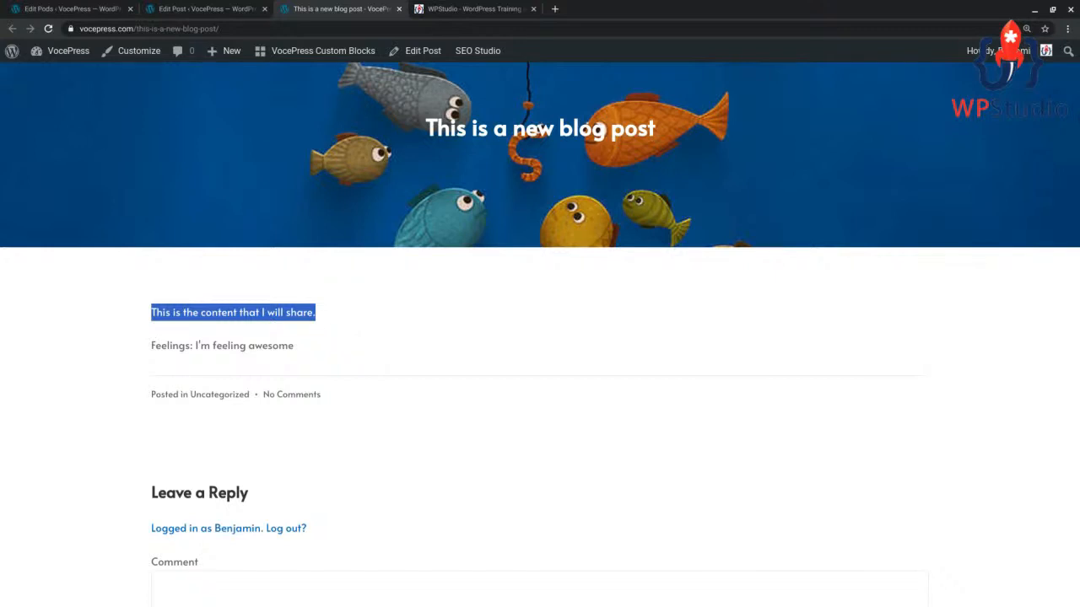
left_click_drag(196, 341, 300, 356)
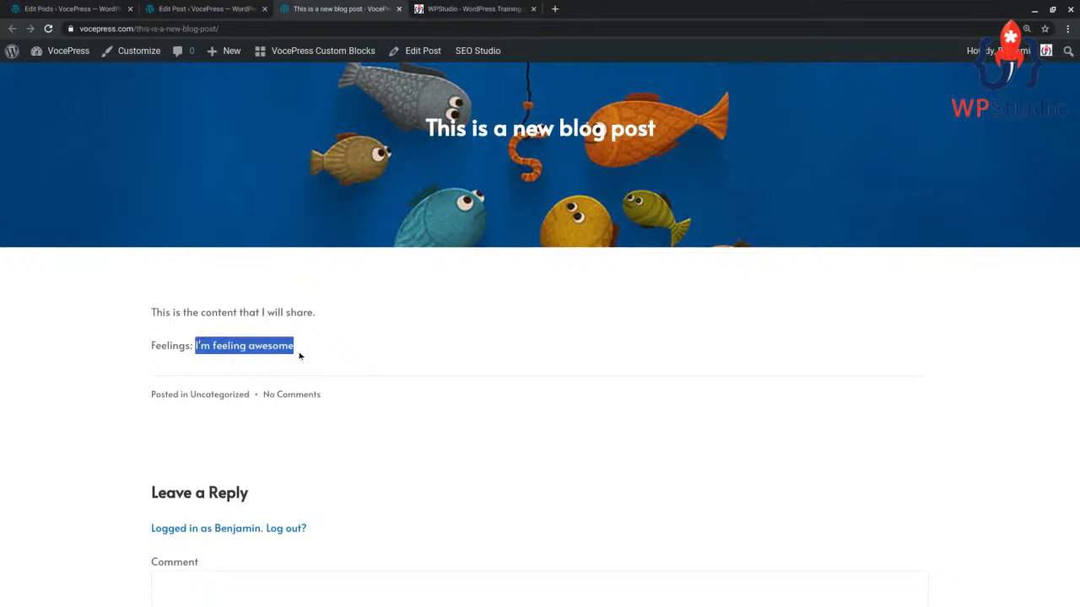
Change the feelings field's ending to "blah!" in the new blog post's More Fields and update the post
left_click(178, 10)
scroll(487, 471, "down", 5)
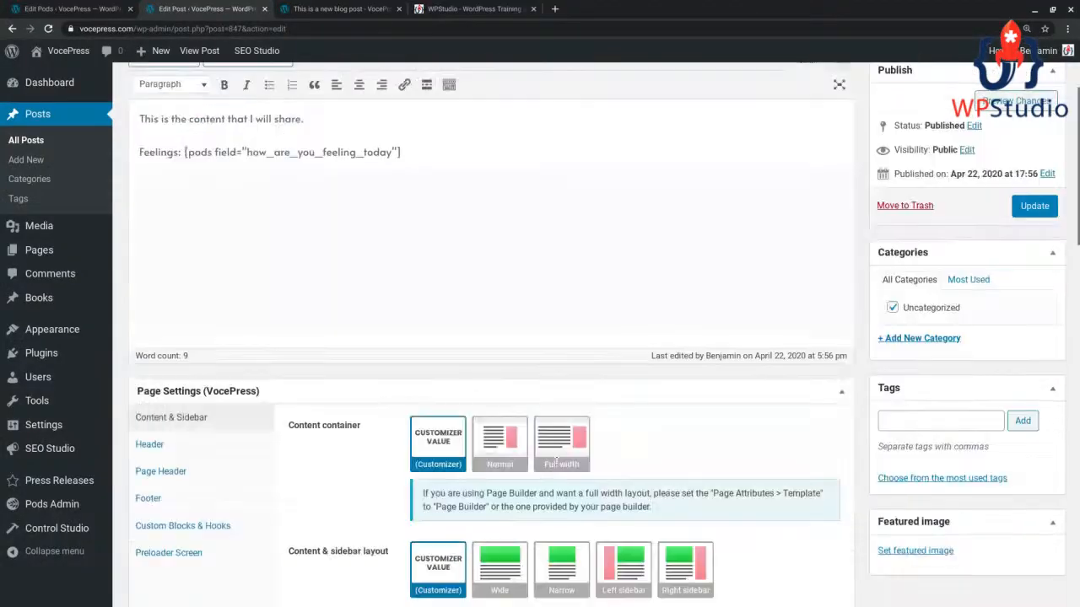
scroll(488, 471, "down", 4)
left_click_drag(402, 272, 344, 274)
left_click(386, 273)
type("blah!")
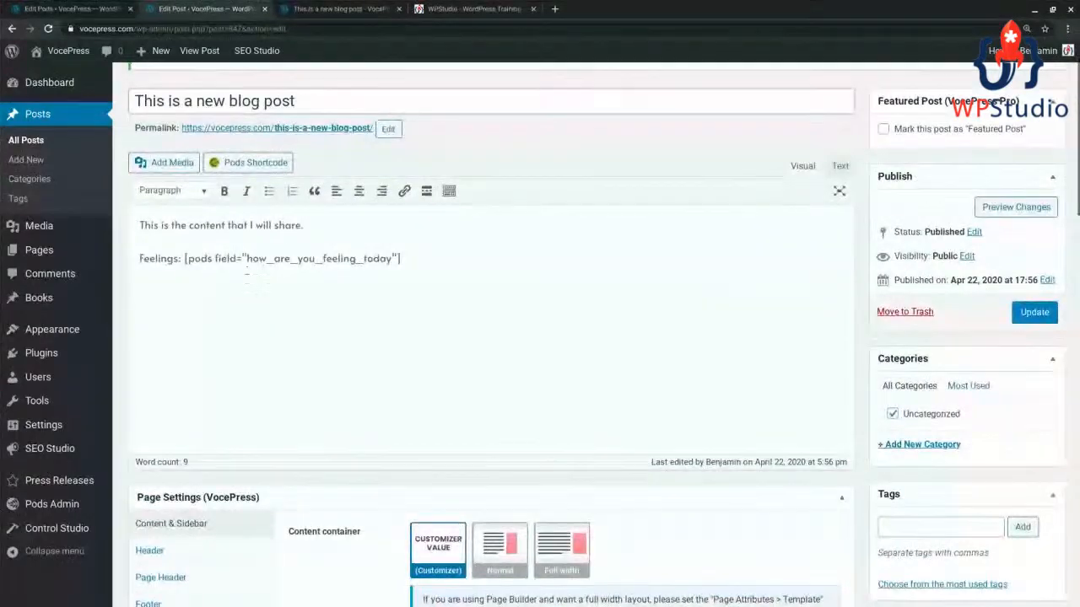
left_click(1034, 312)
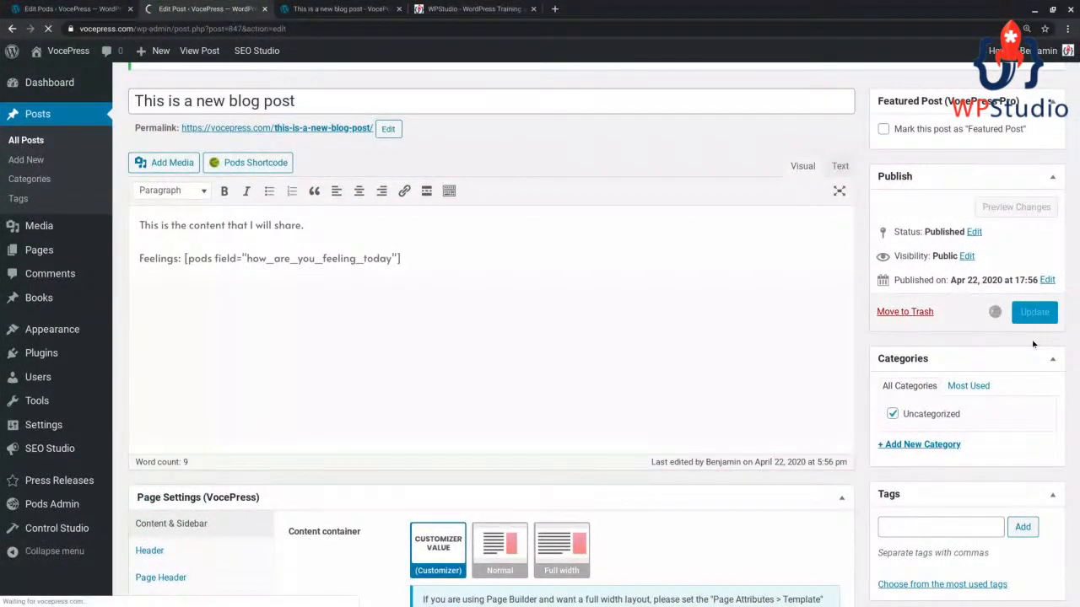
Reload the published post to check its Feelings line, and close the post's editor and page tabs
left_click(304, 8)
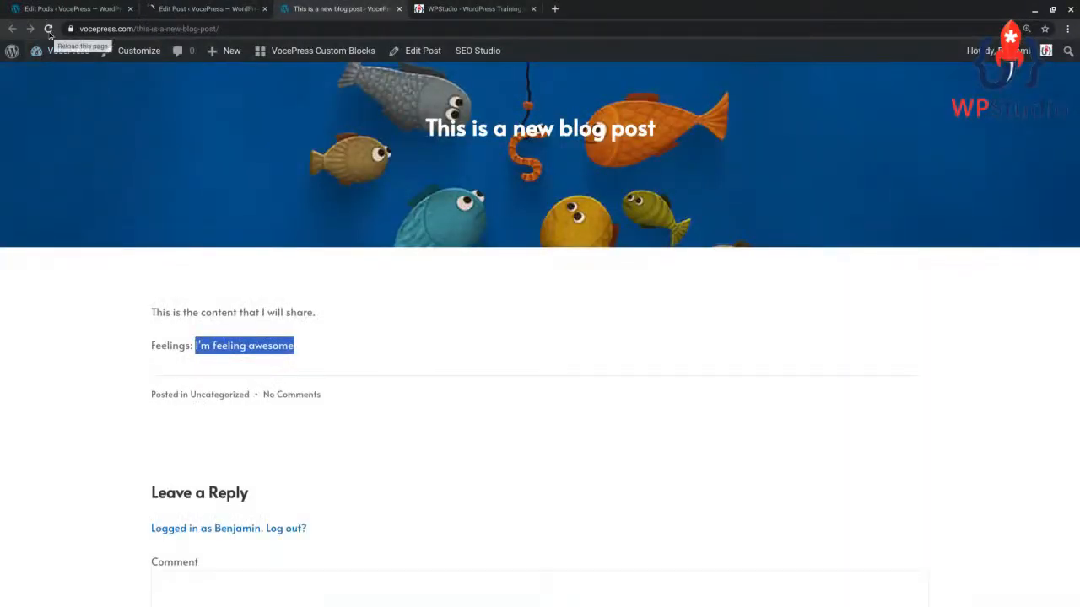
left_click(48, 29)
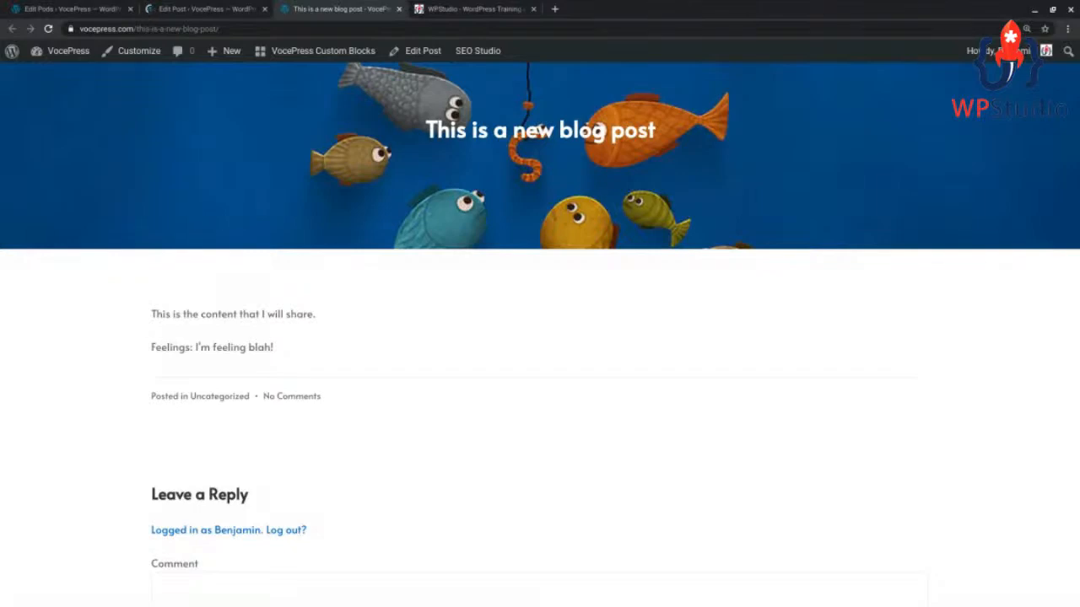
left_click(211, 9)
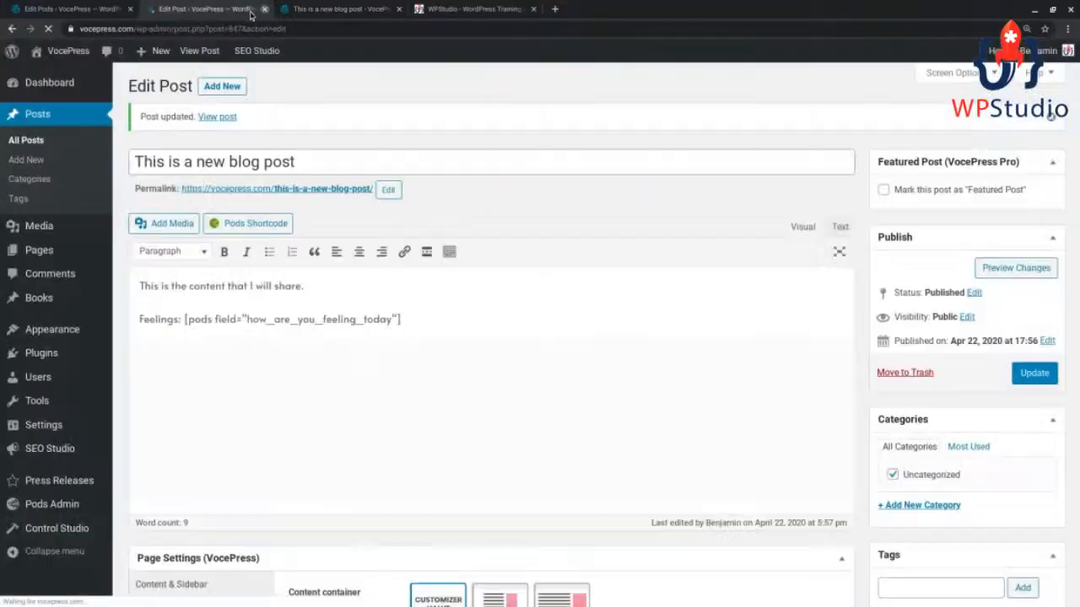
left_click(264, 9)
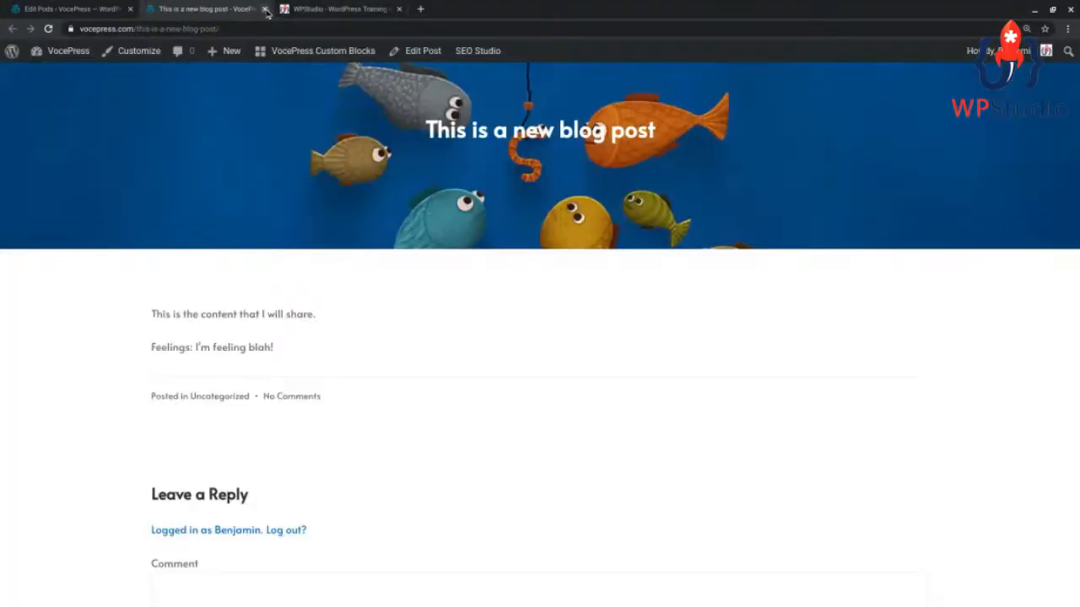
left_click(265, 10)
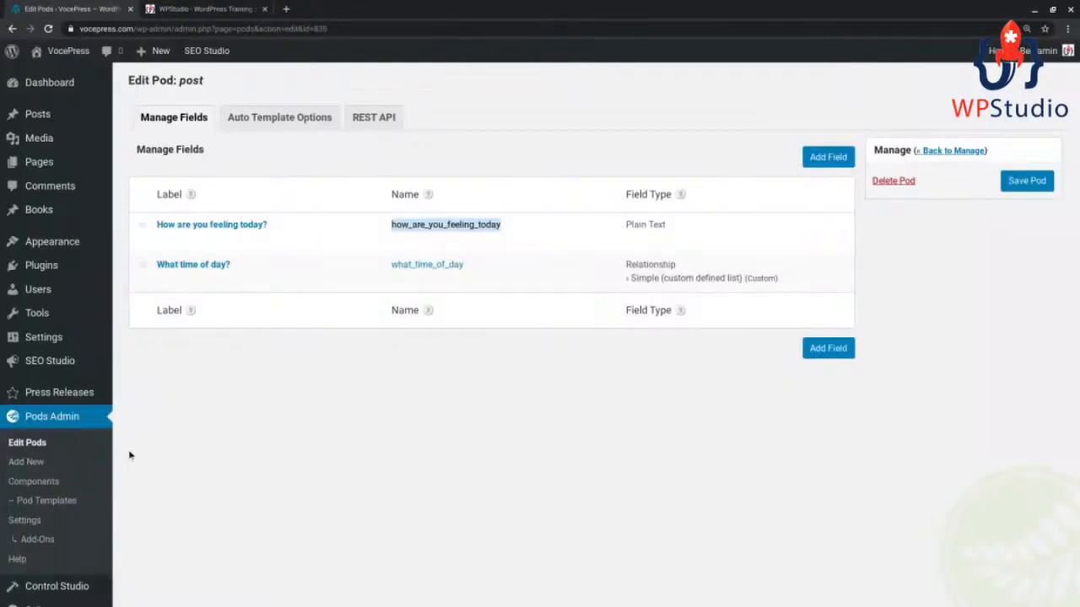
Open the press_release pod from the pod list and examine the name of its Release Date field
left_click(25, 442)
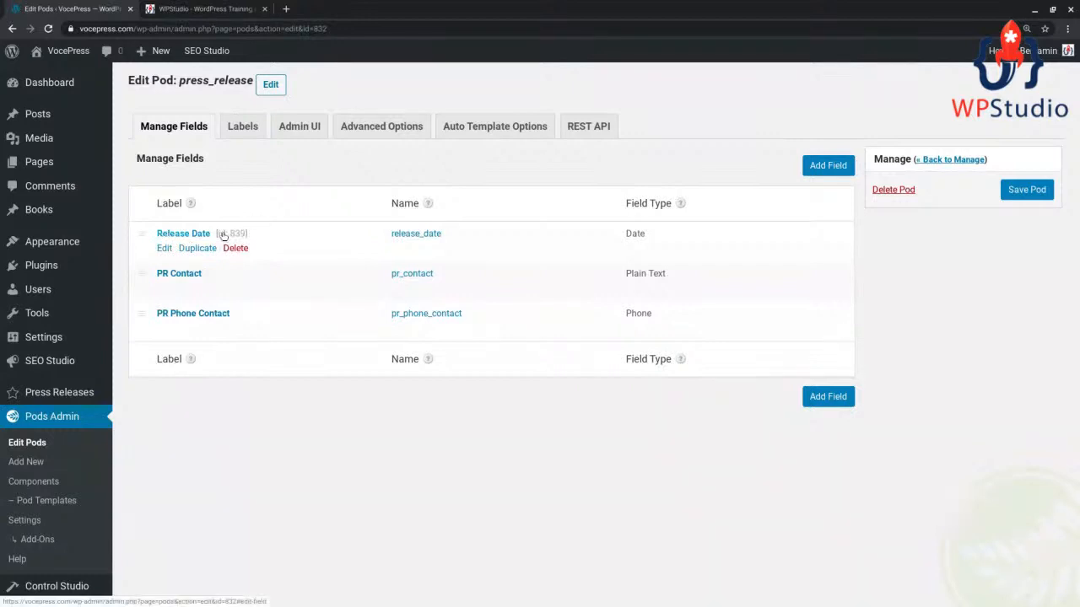
left_click_drag(452, 237, 405, 253)
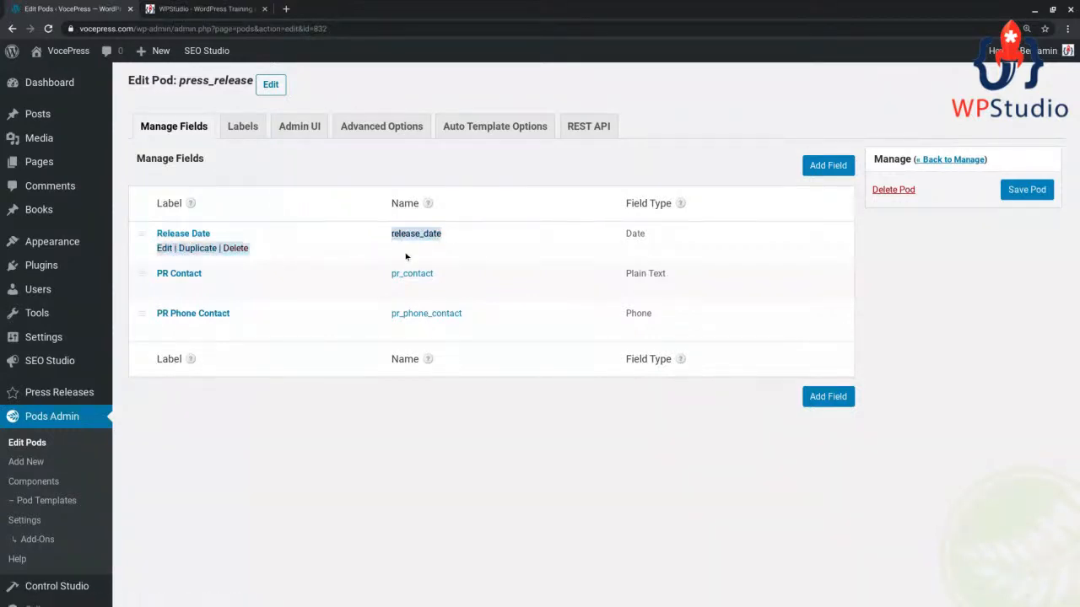
left_click(469, 247)
left_click_drag(468, 244, 386, 238)
left_click(472, 246)
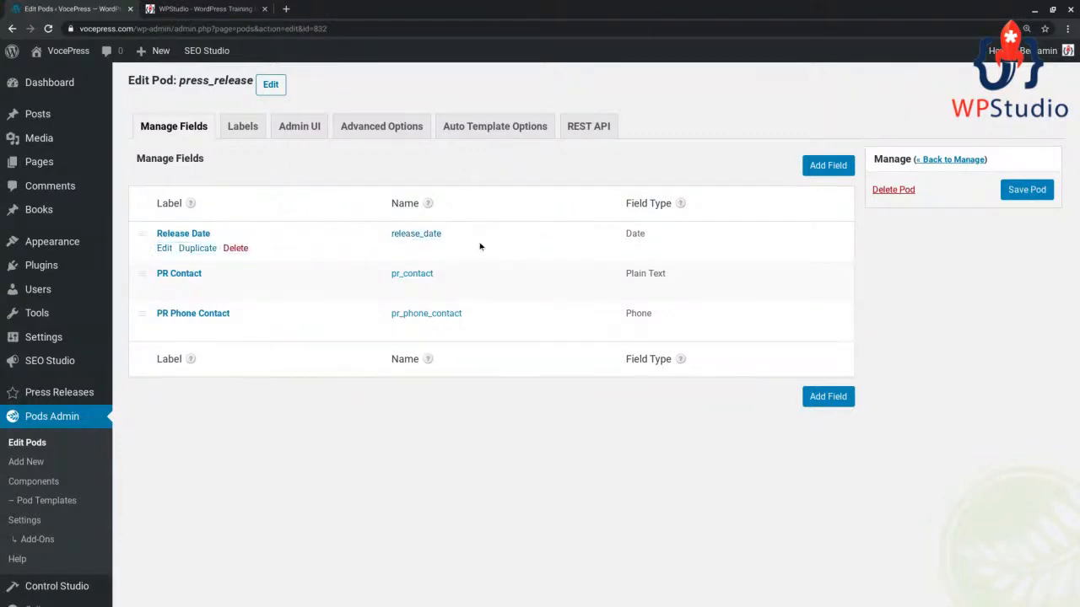
left_click_drag(456, 234, 388, 234)
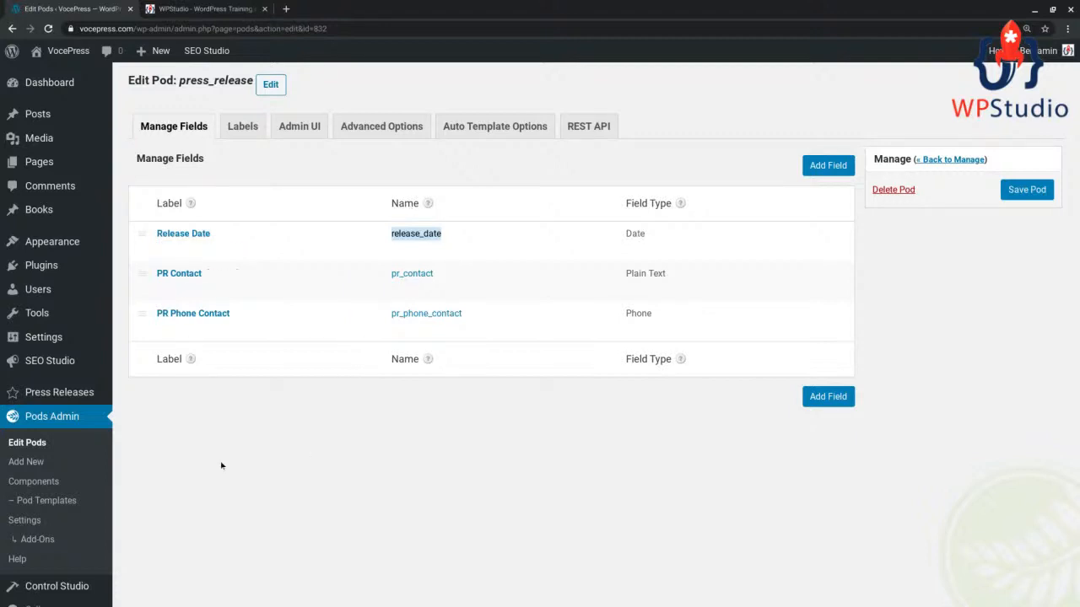
Open the "Show me my PR fields" pod template and review its Press Release Date label
left_click(38, 500)
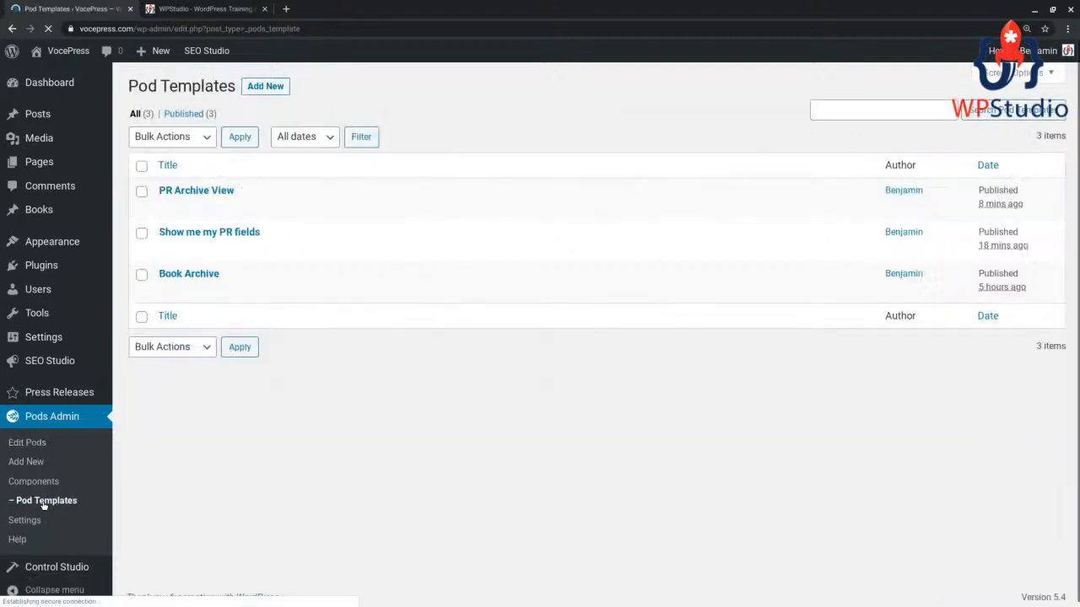
mouse_move(200, 292)
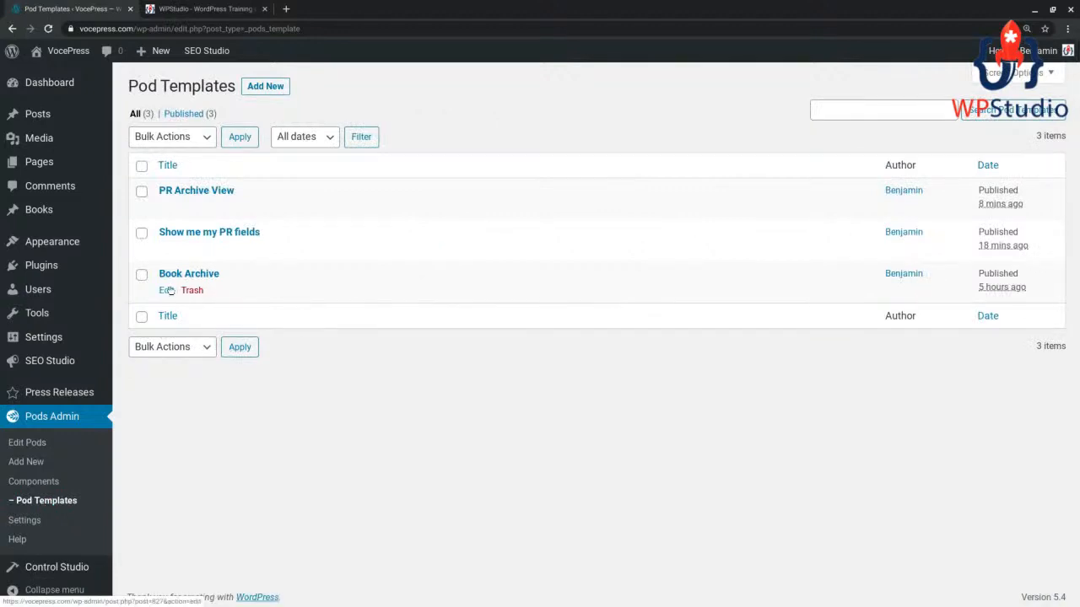
left_click(166, 249)
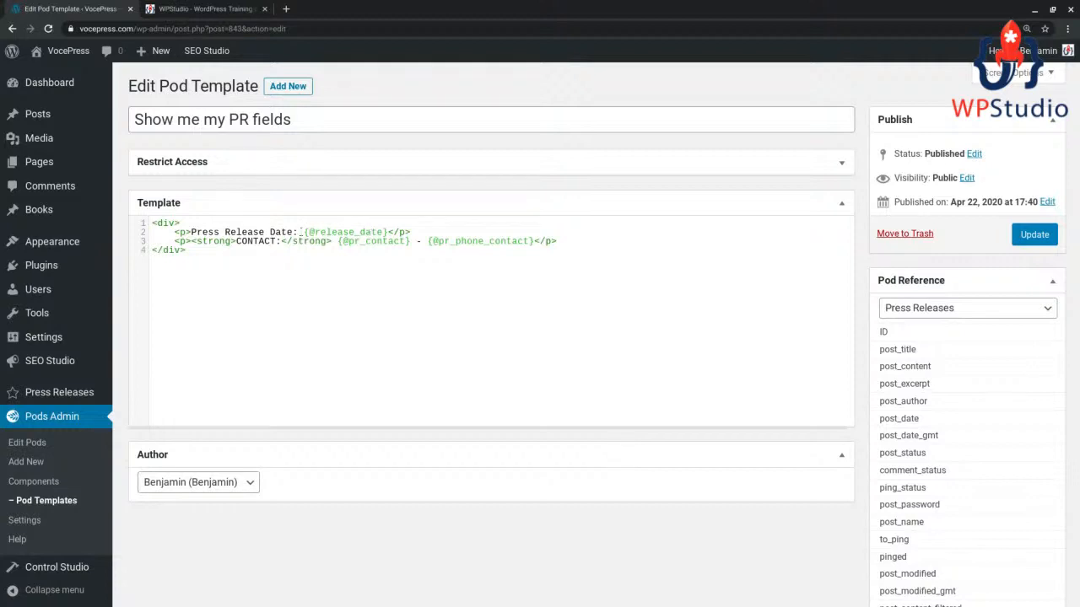
left_click_drag(192, 232, 301, 230)
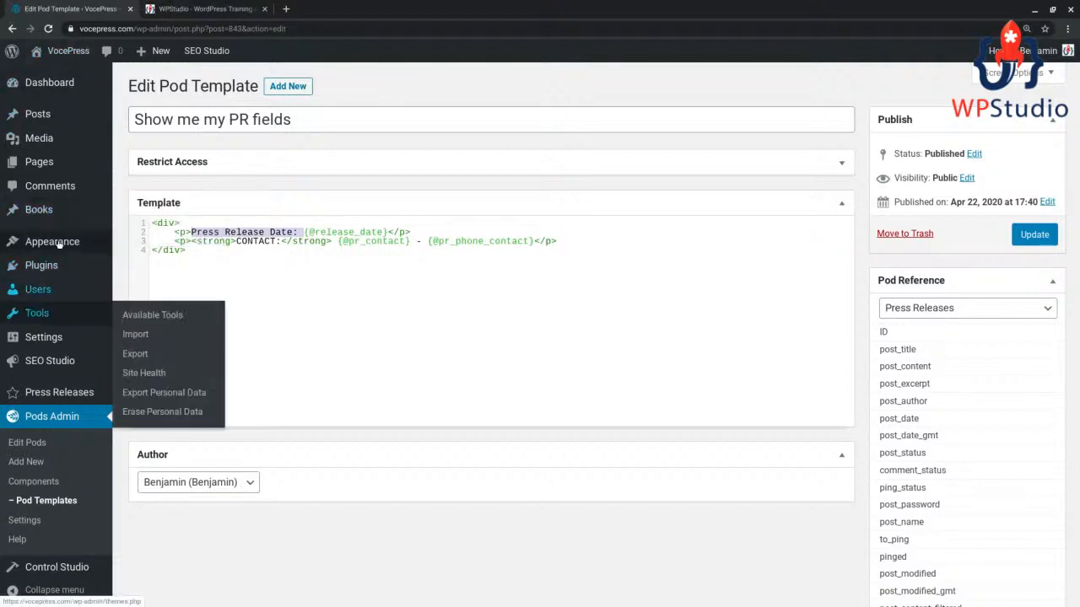
View the Super Muffins Discovered press release in a new tab, return the first tab to the template, and examine the page's release date and contact lines
right_click(60, 393)
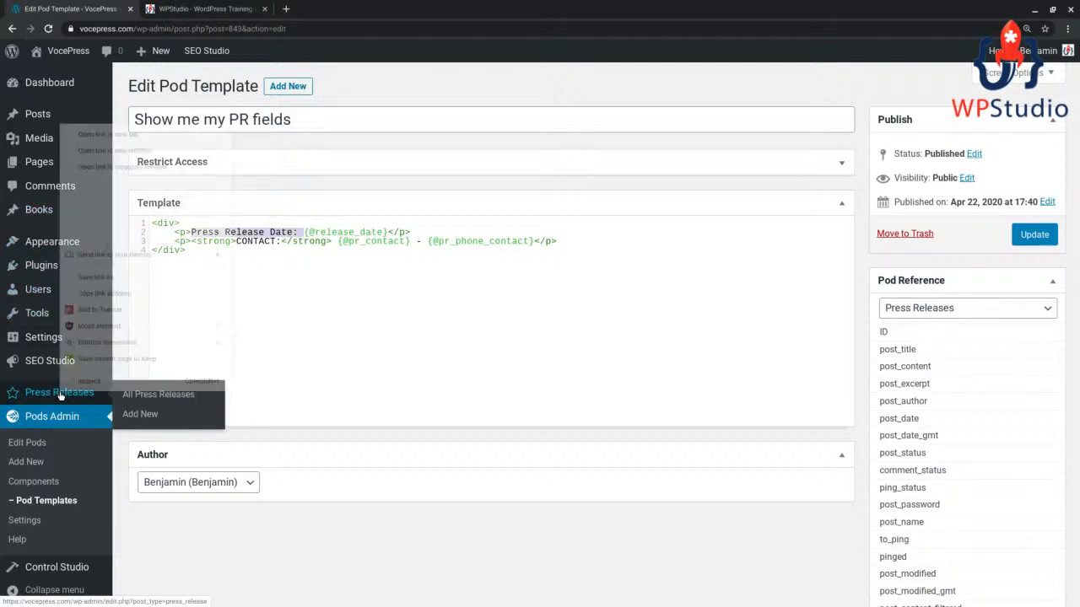
left_click(169, 398)
left_click(164, 395)
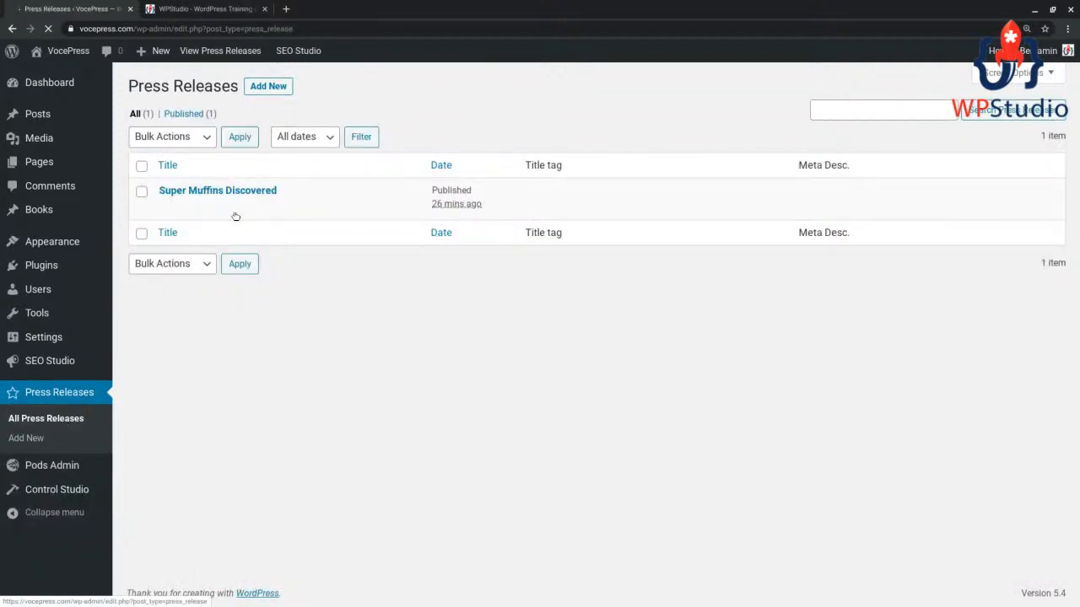
mouse_move(284, 212)
middle_click(266, 208)
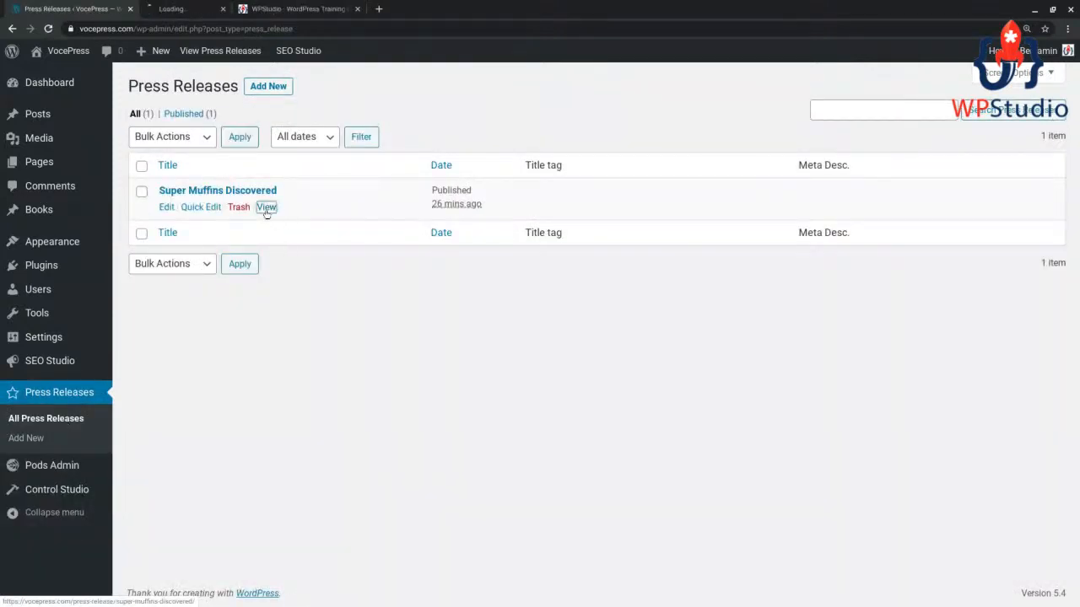
left_click(11, 28)
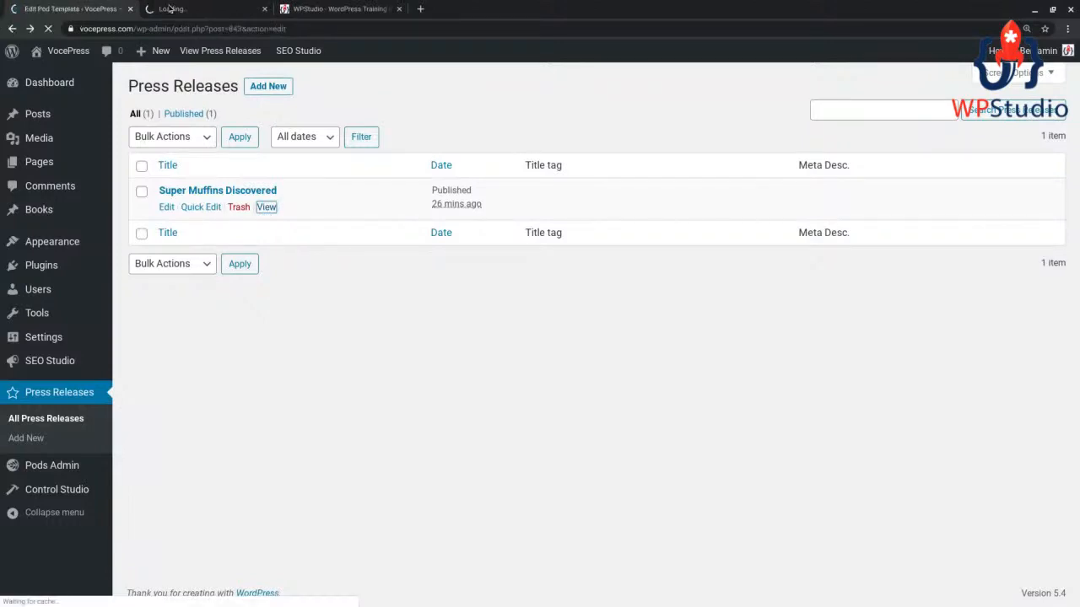
left_click(199, 9)
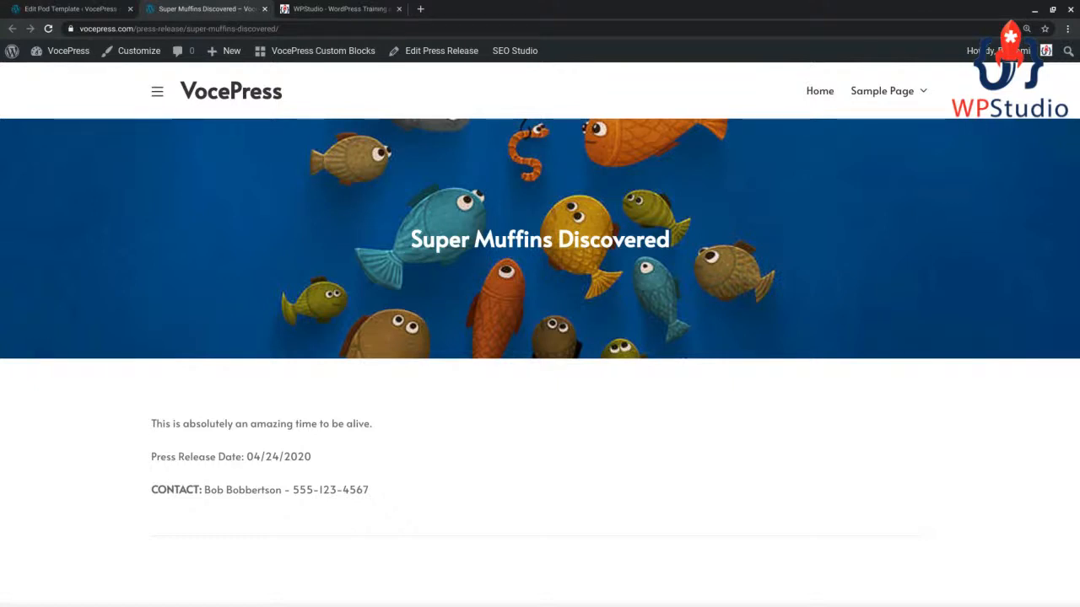
left_click_drag(148, 457, 388, 475)
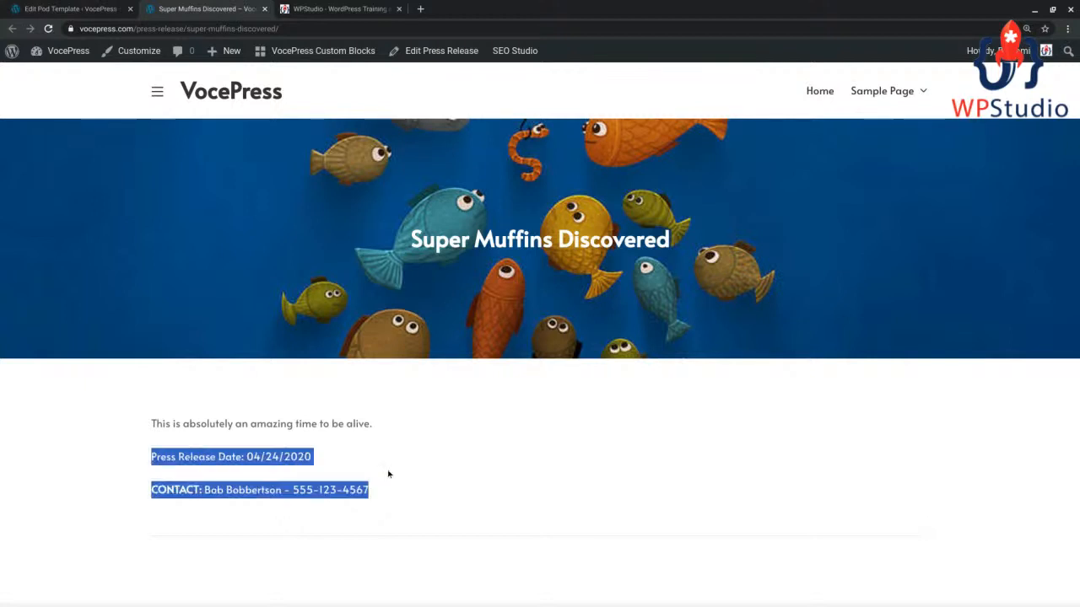
Wrap the template's Press Release Date paragraph in an [if release_date] … [/if] condition, indenting the paragraph inside it
left_click(41, 8)
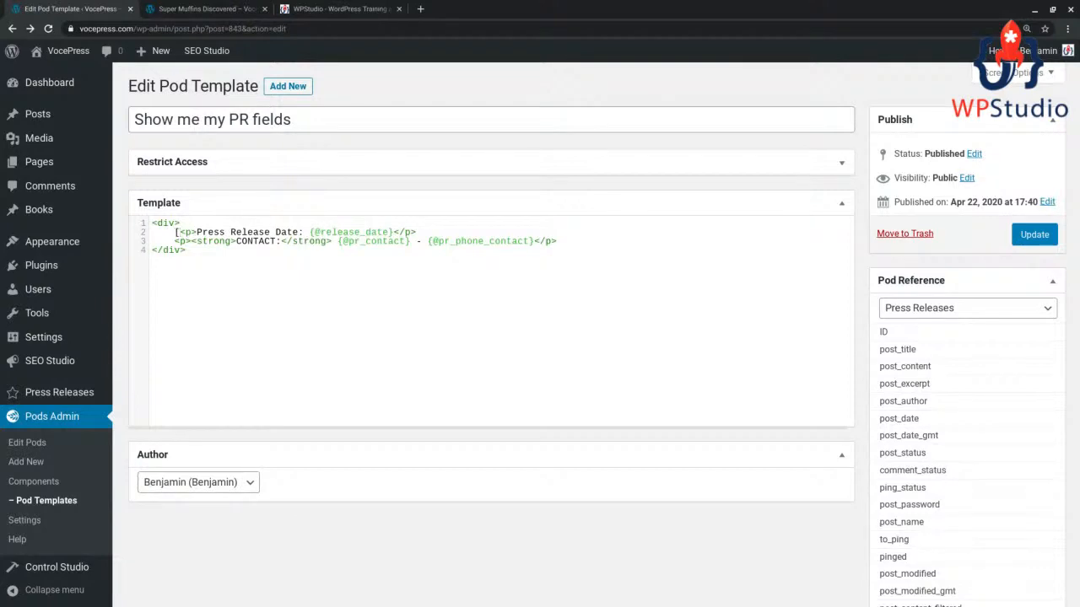
type("[if")
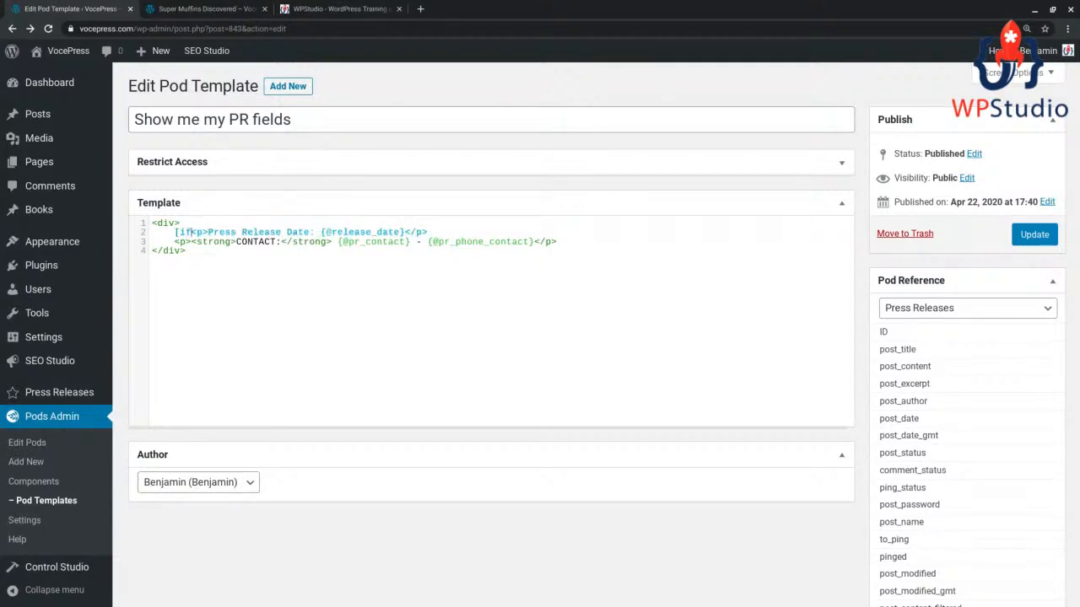
type(" release_date]")
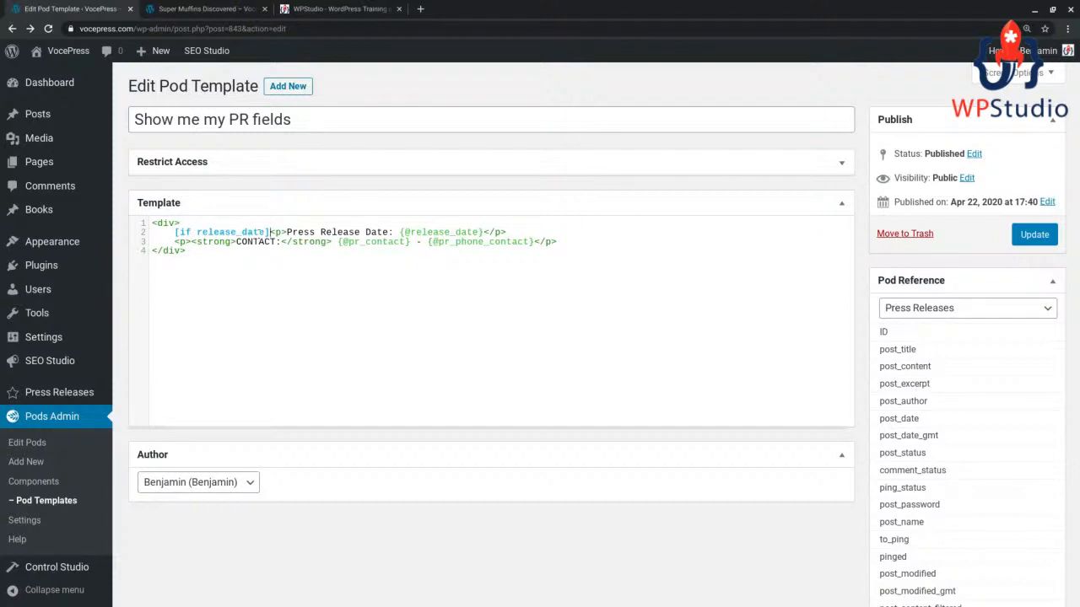
key("Return")
key("Tab")
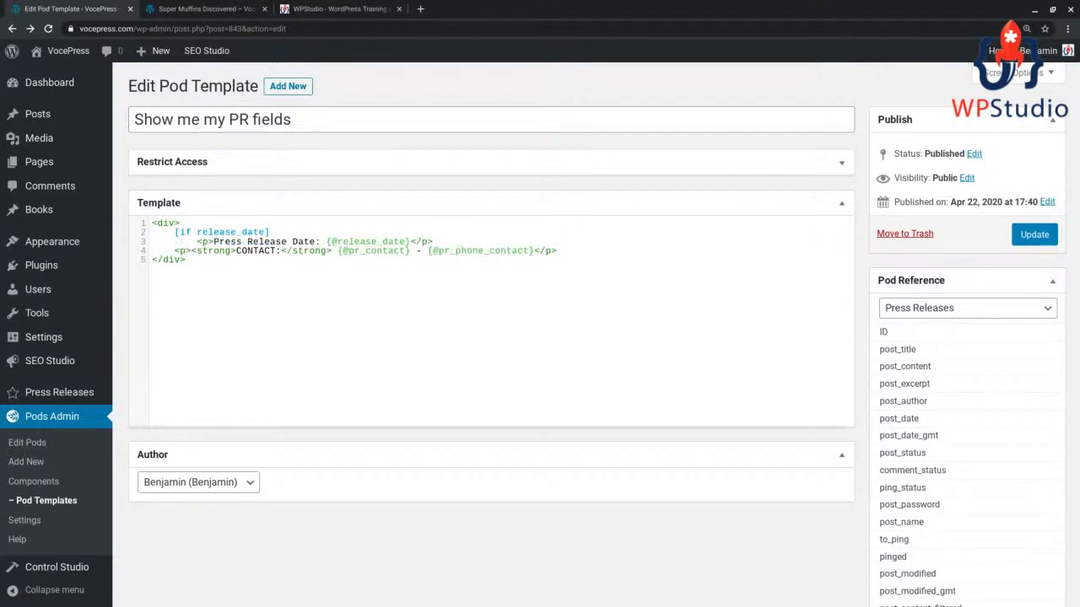
key("Return")
type("[/if]")
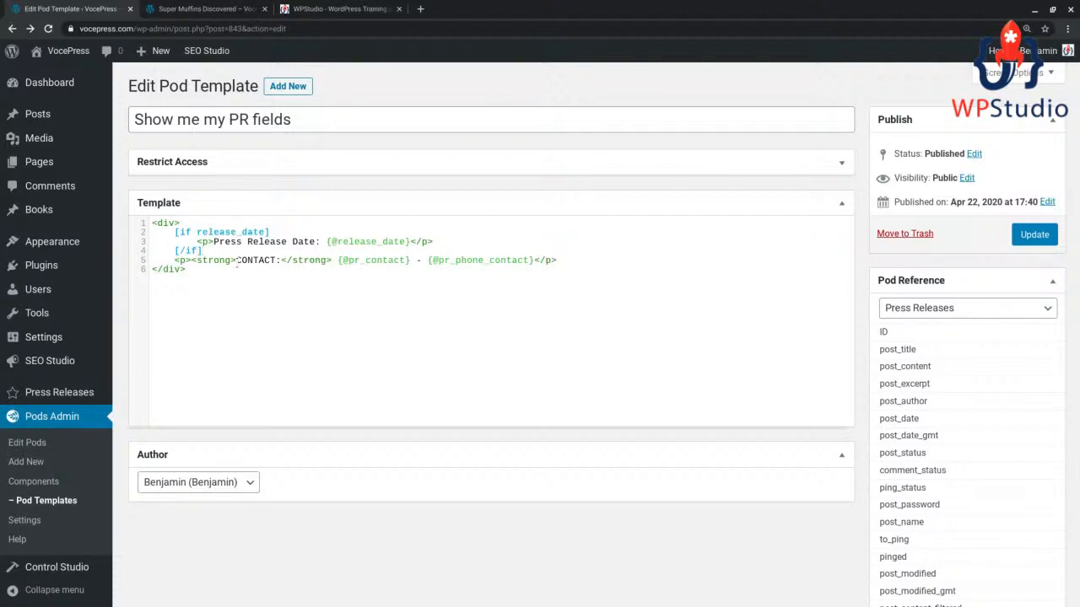
Check the conditional paragraph, update the pod template, and reload the Super Muffins Discovered page
left_click_drag(196, 242, 438, 242)
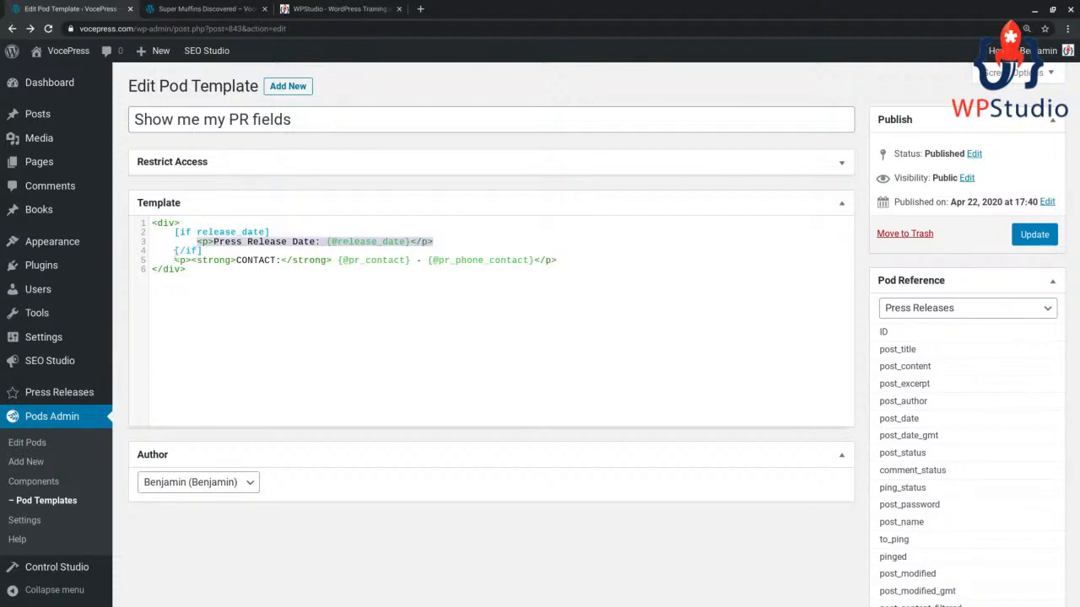
left_click_drag(198, 242, 443, 244)
left_click(1035, 236)
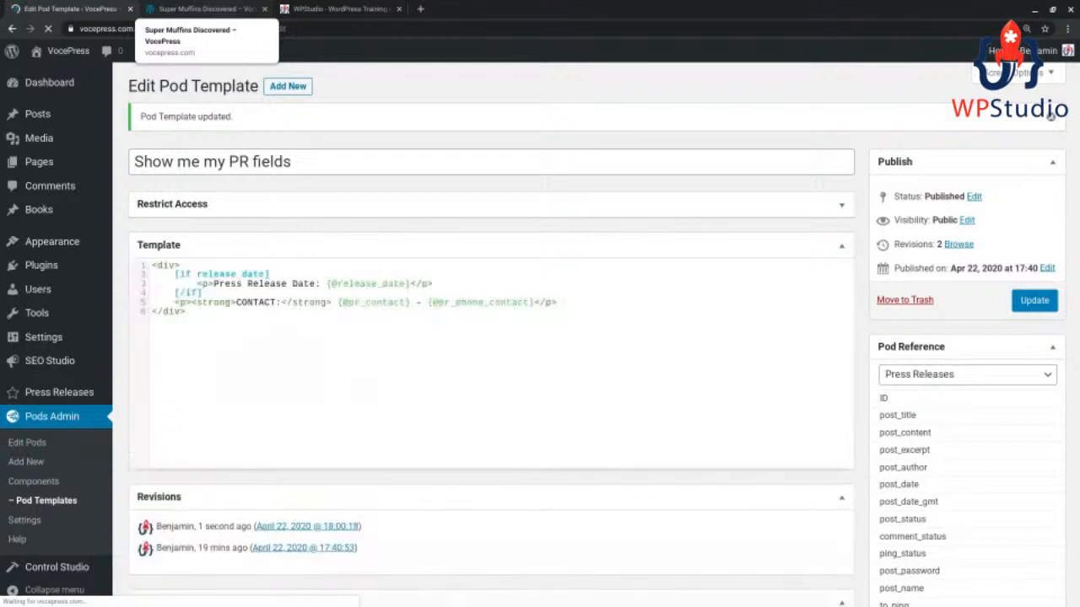
left_click(202, 8)
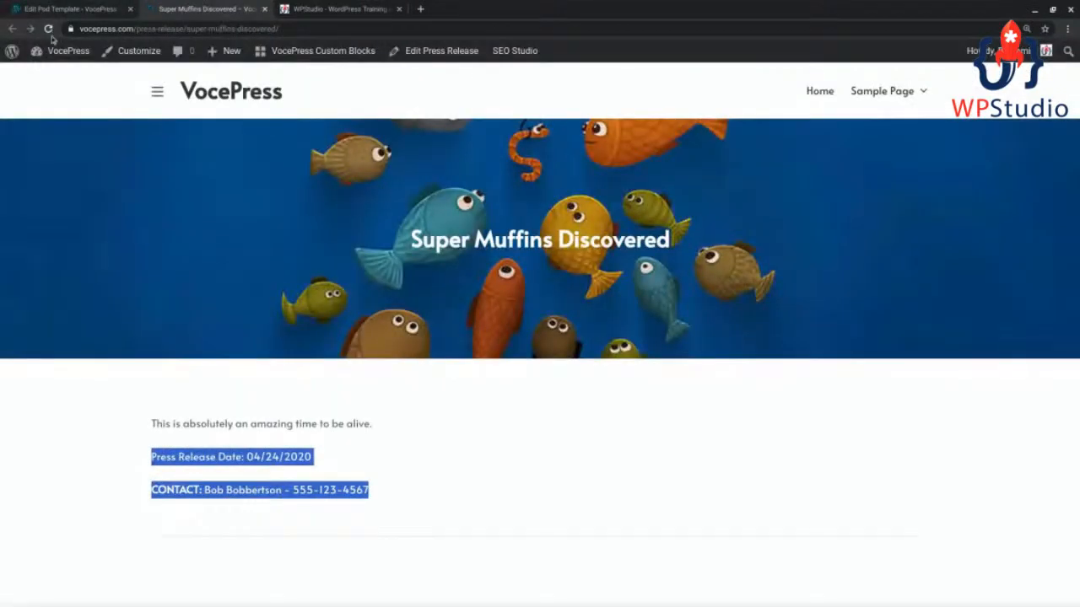
left_click(48, 29)
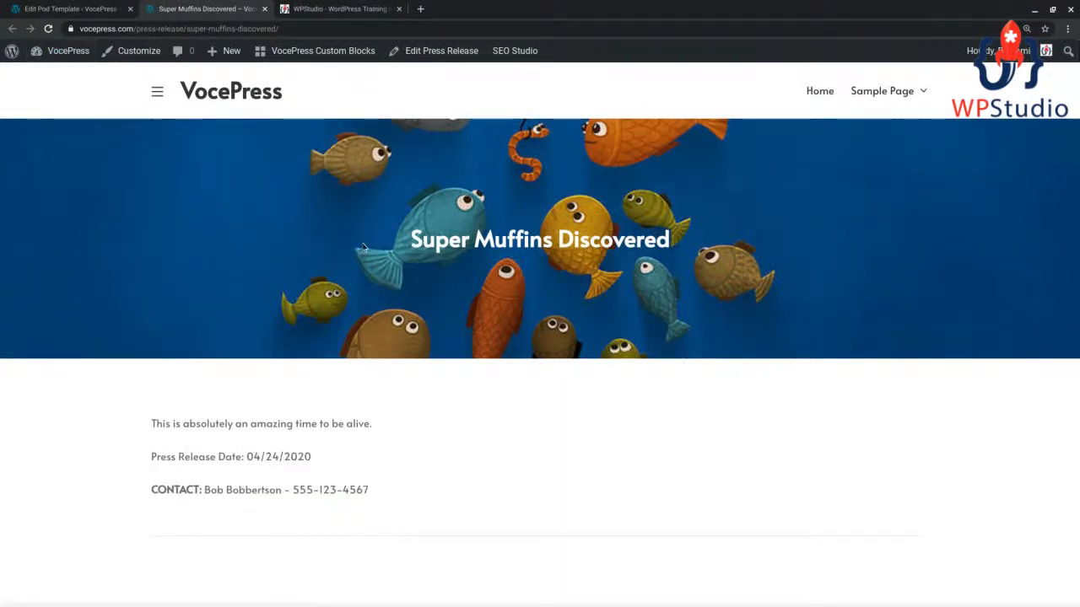
Open the Super Muffins Discovered press release for editing and clear its Release Date field
left_click(447, 52)
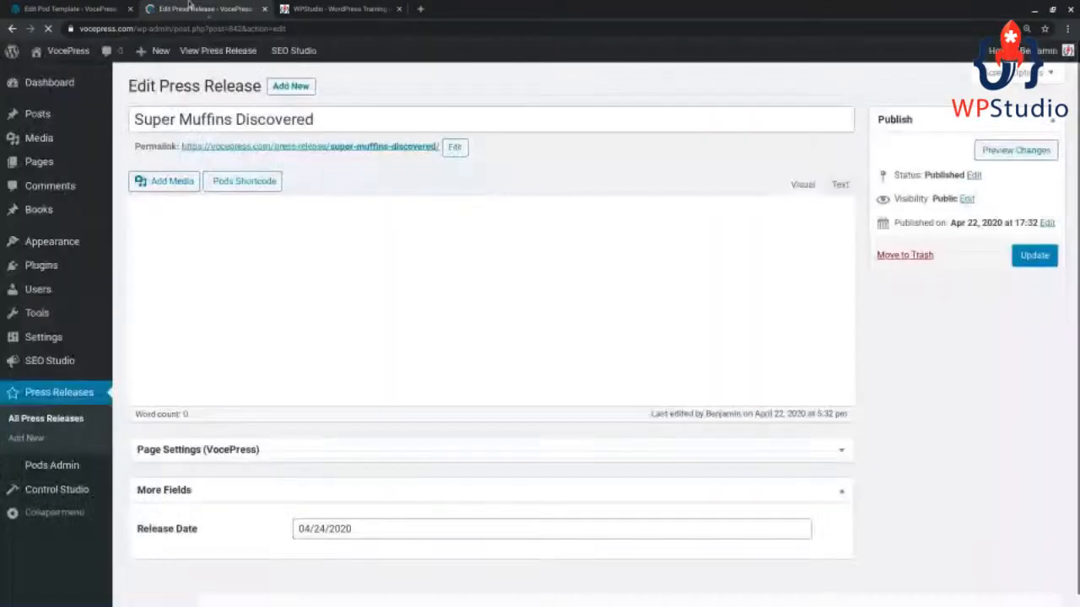
scroll(350, 531, "down", 1)
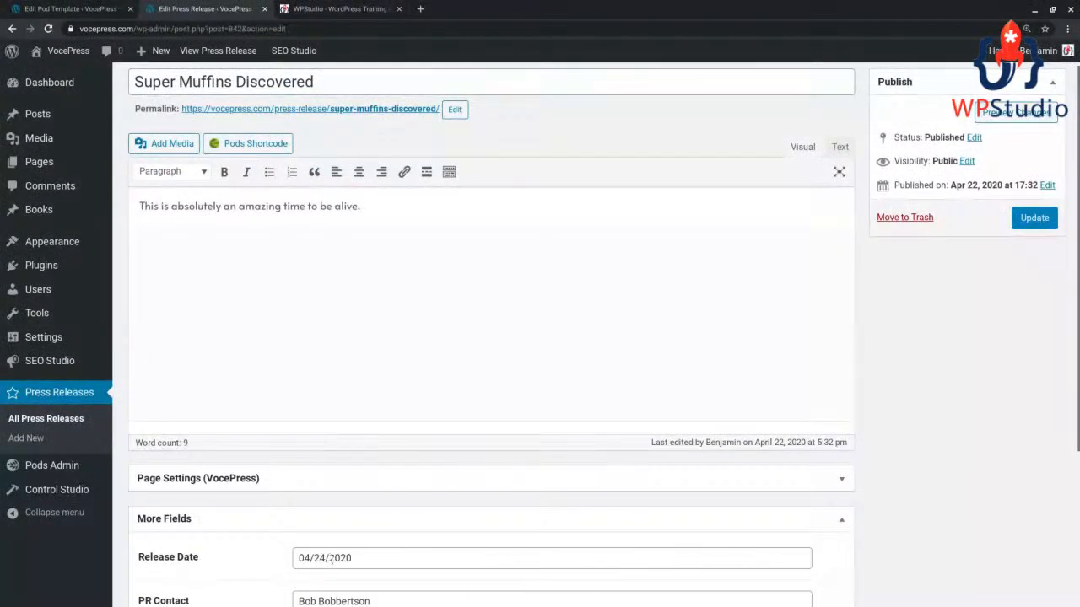
left_click(359, 559)
left_click_drag(360, 559, 285, 558)
key("BackSpace")
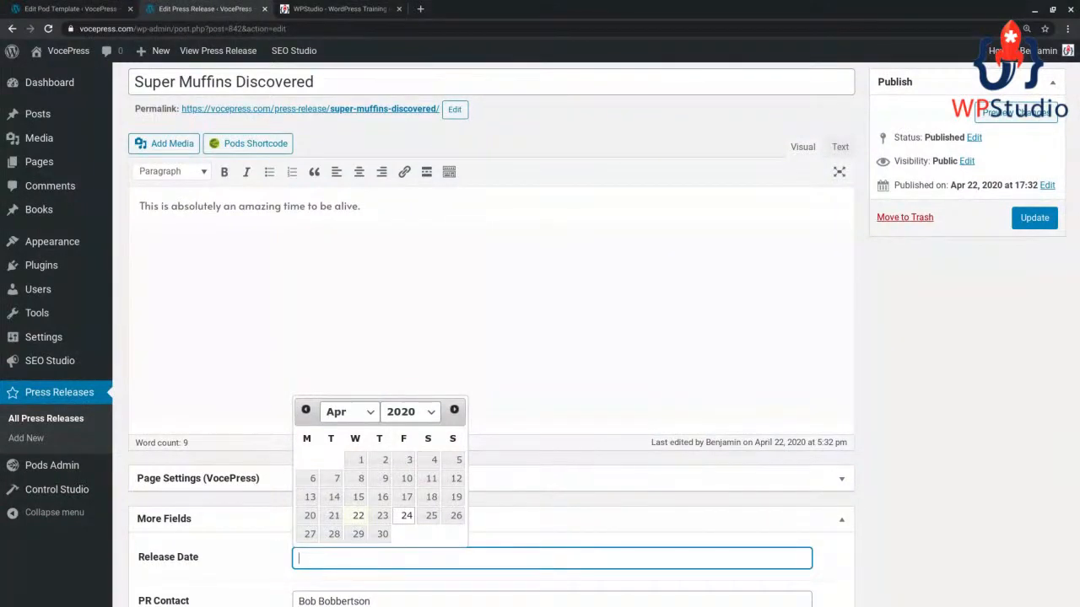
left_click(843, 563)
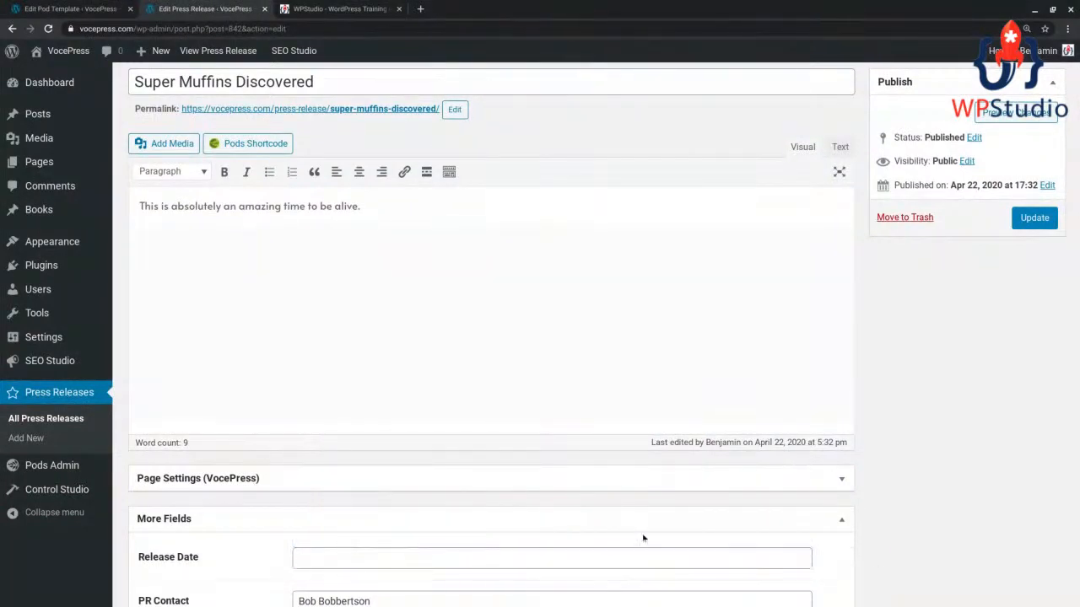
Update the Super Muffins Discovered press release with its emptied Release Date and view its published page
left_click(1034, 218)
scroll(909, 354, "down", 2)
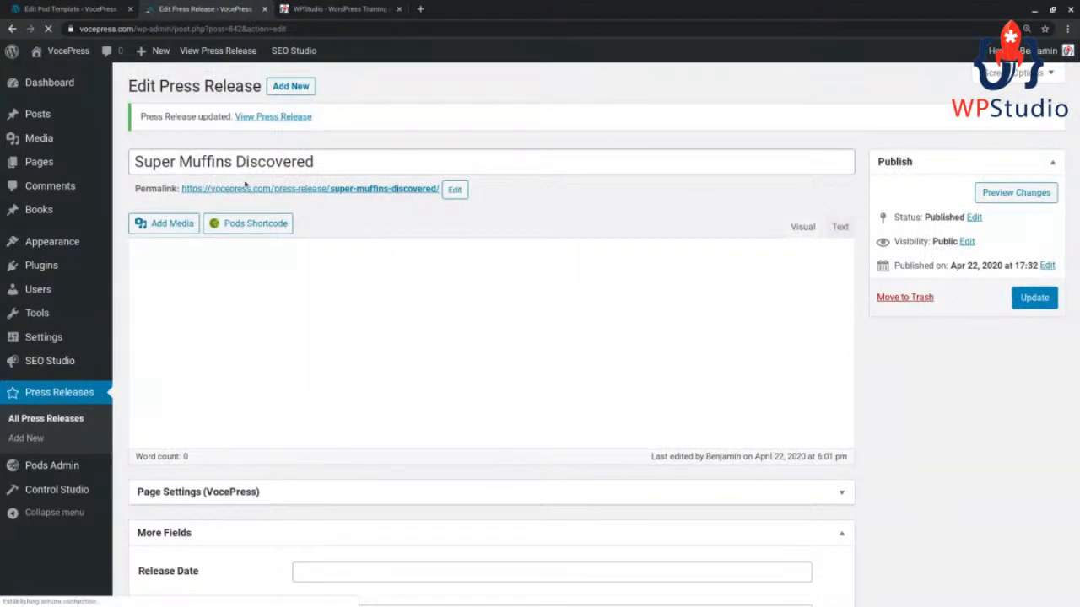
left_click(257, 118)
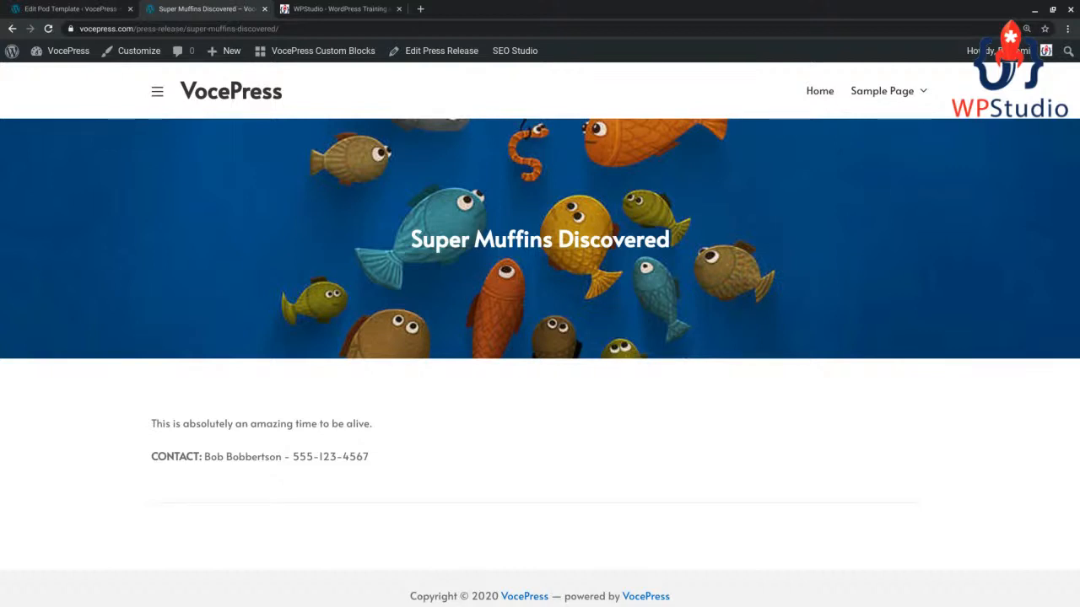
In the PR fields template, add an [else] branch before [/if] containing "<p>This is released immediately!!!!<p>"
left_click(85, 8)
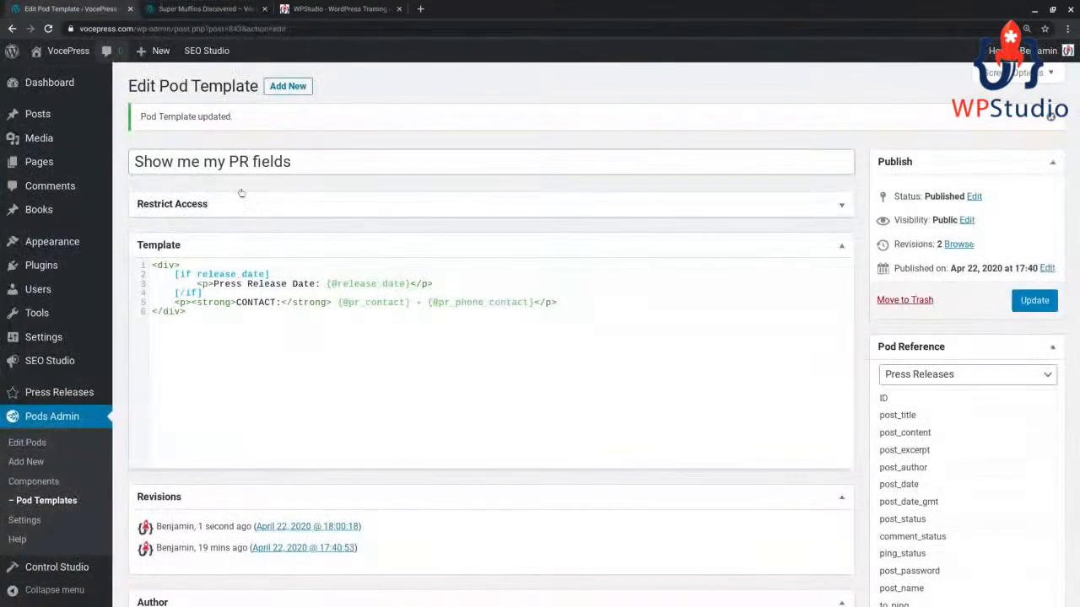
left_click_drag(180, 274, 192, 275)
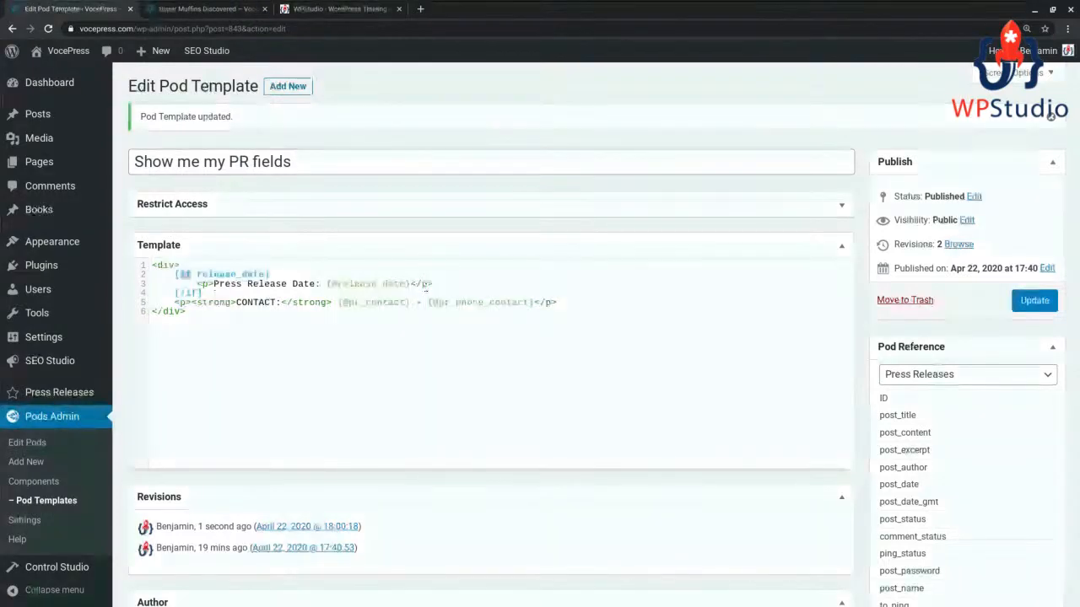
key("Return")
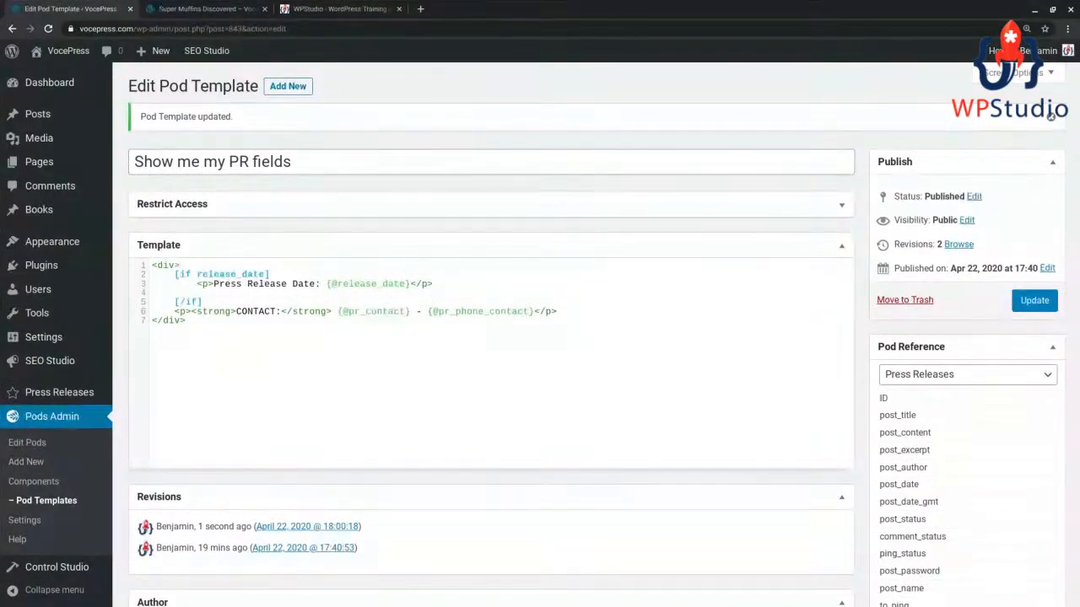
type("[else]")
key("Return")
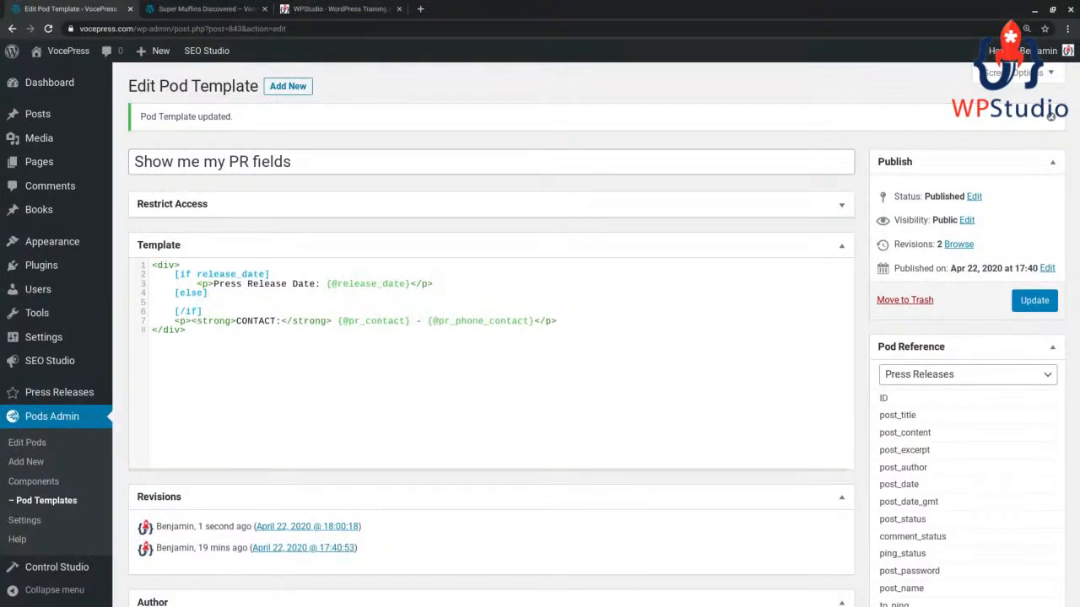
type("<p>This is released immediately")
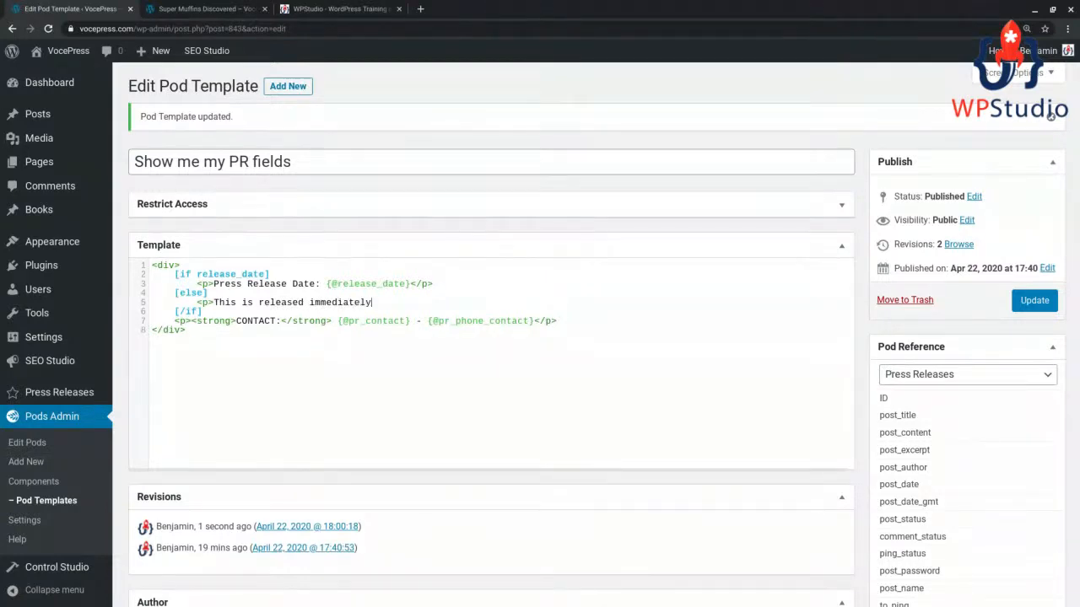
type("!!!!<p>")
Update the pod template and check the reloaded Super Muffins Discovered page against the template's if/else block
left_click(1044, 305)
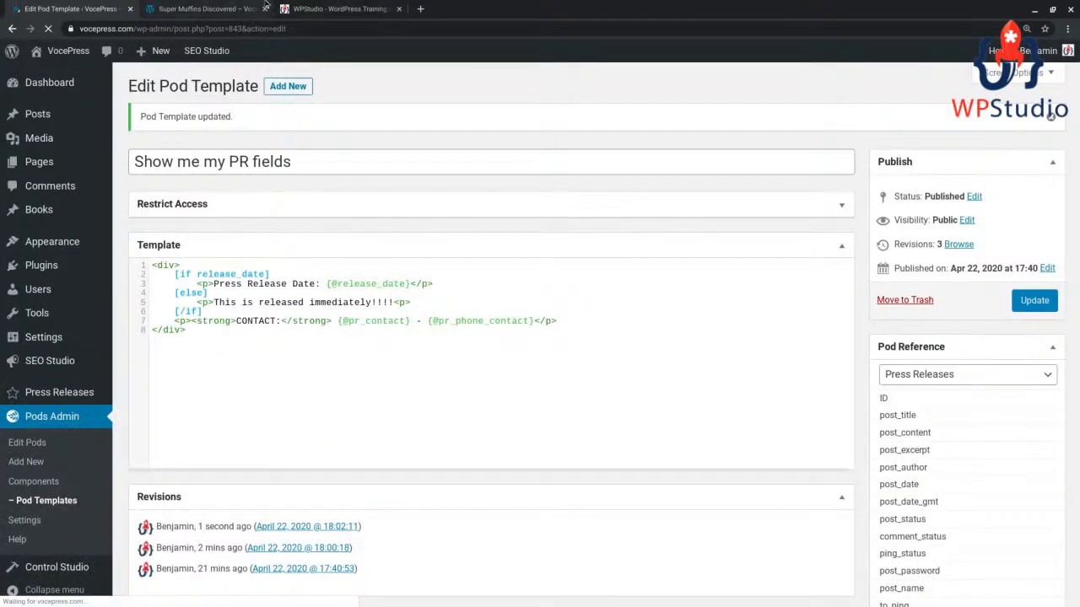
left_click(211, 8)
left_click(68, 53)
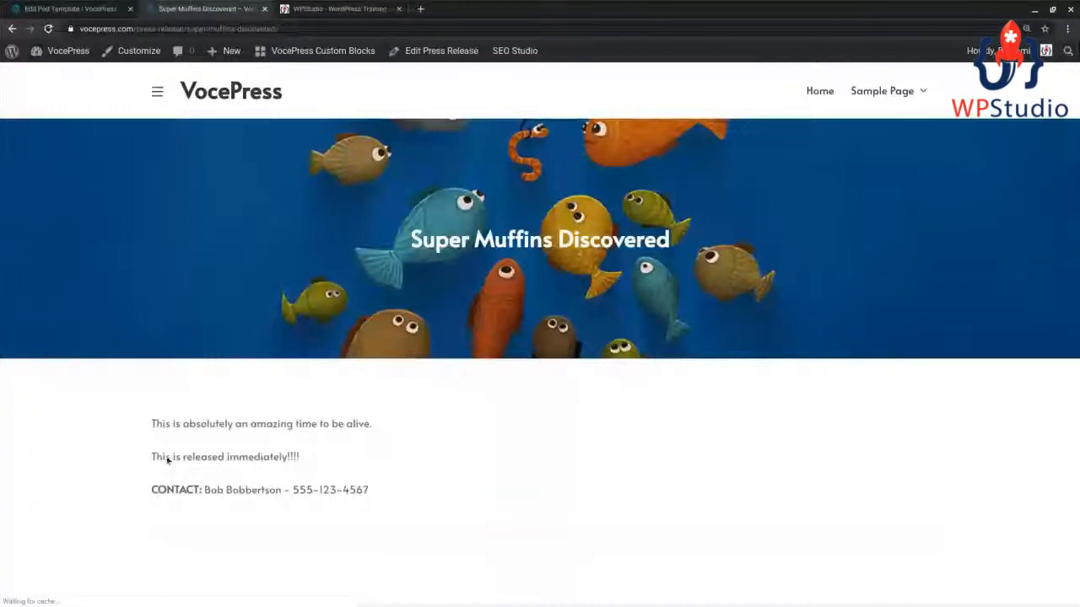
left_click_drag(167, 458, 306, 461)
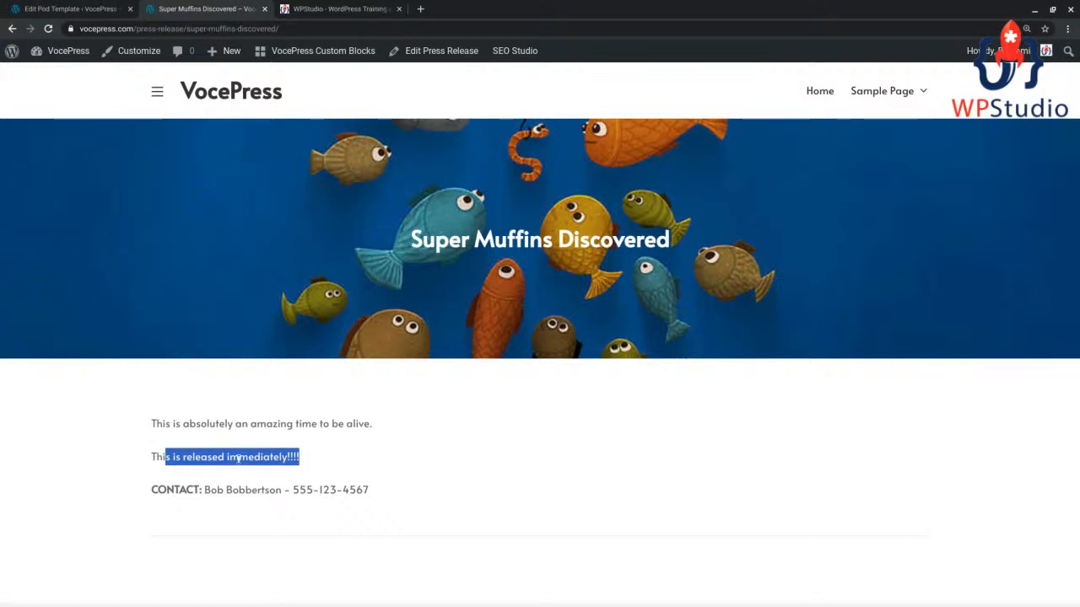
left_click(76, 8)
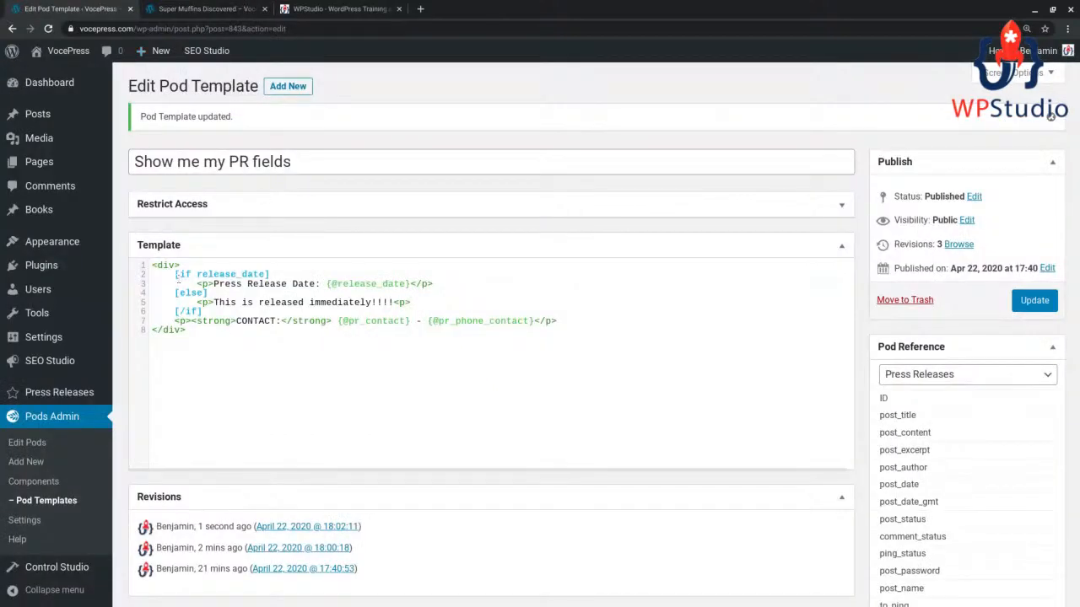
left_click_drag(180, 274, 238, 321)
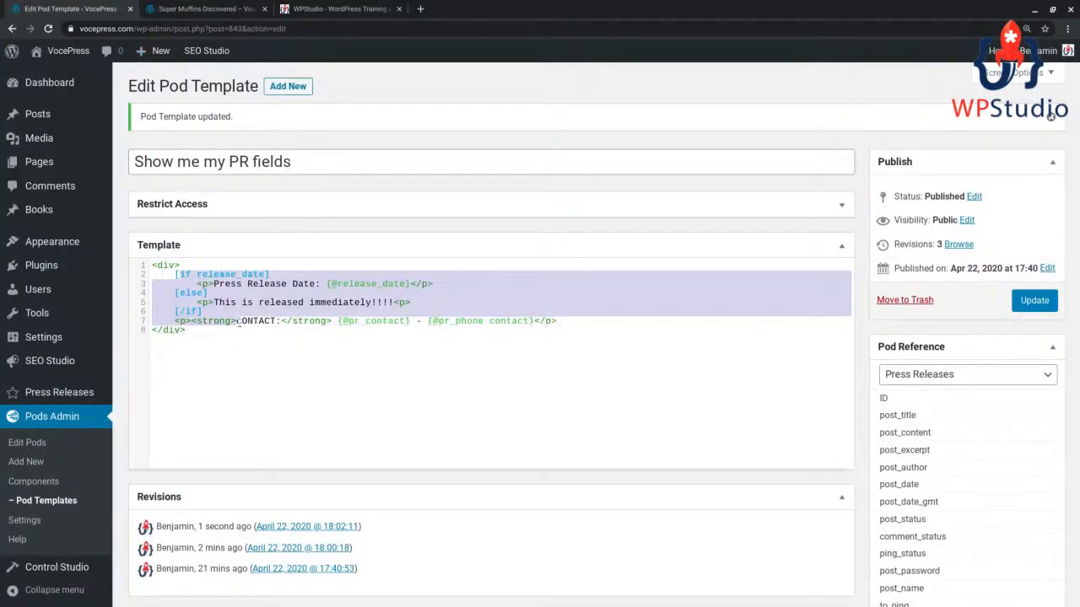
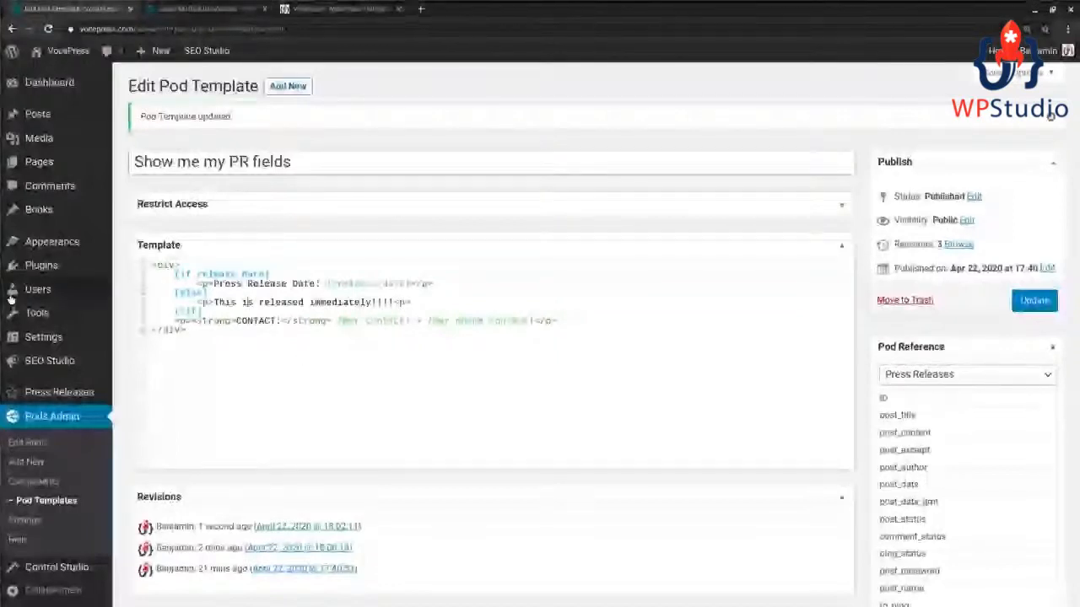
View the list of pods, and open Danger Book for editing from the list of all books
mouse_move(11, 298)
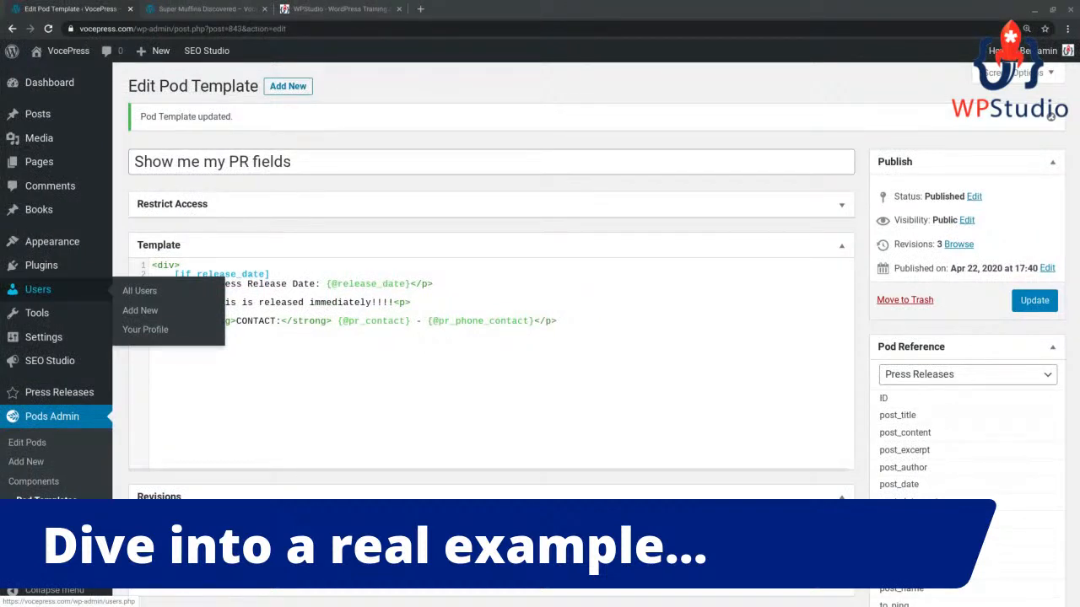
left_click(27, 442)
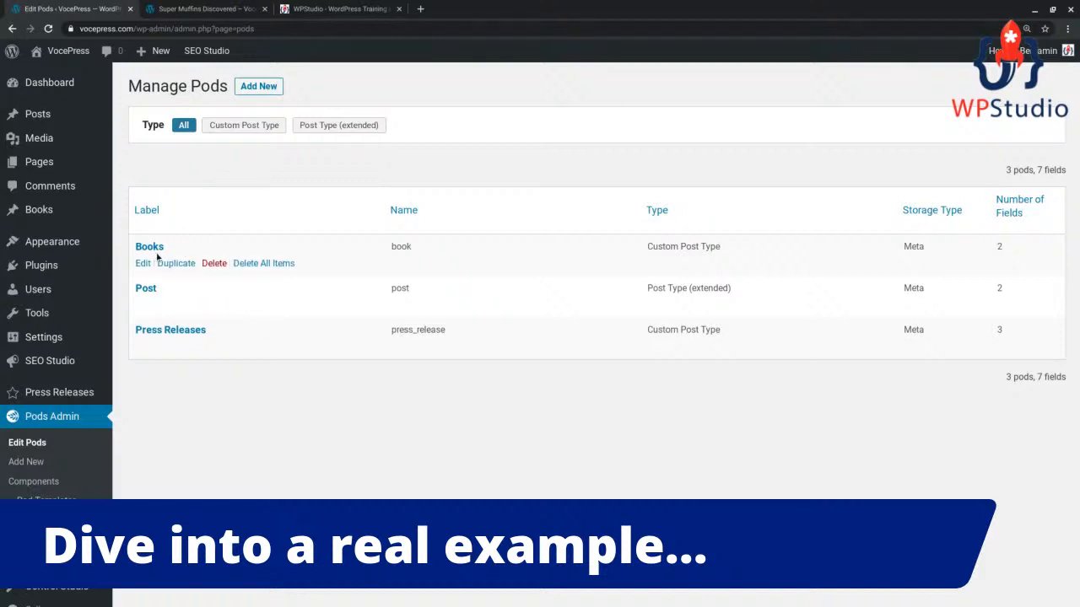
mouse_move(92, 211)
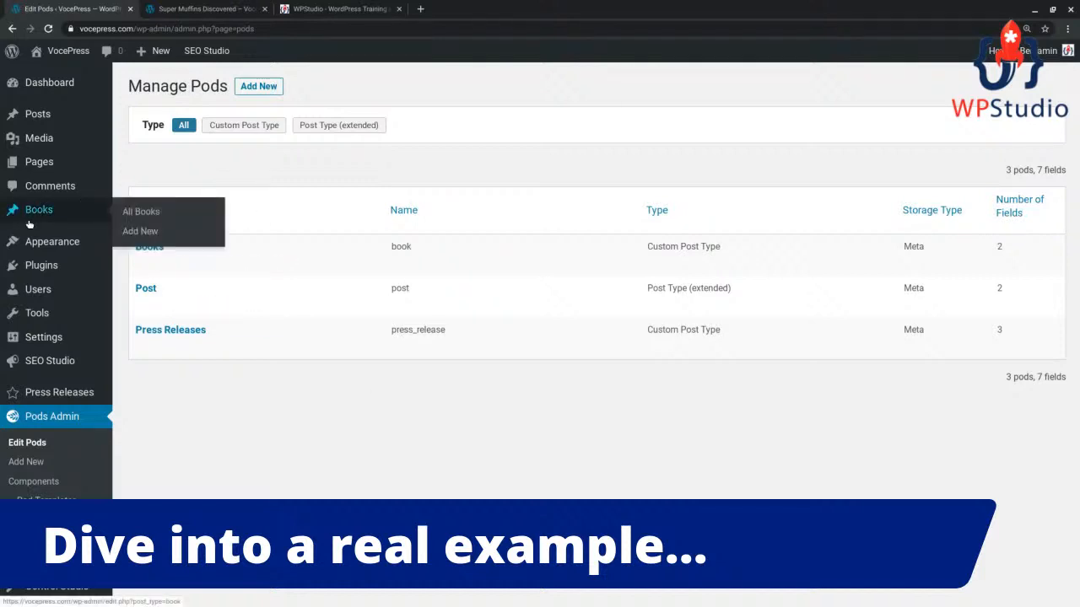
left_click(129, 216)
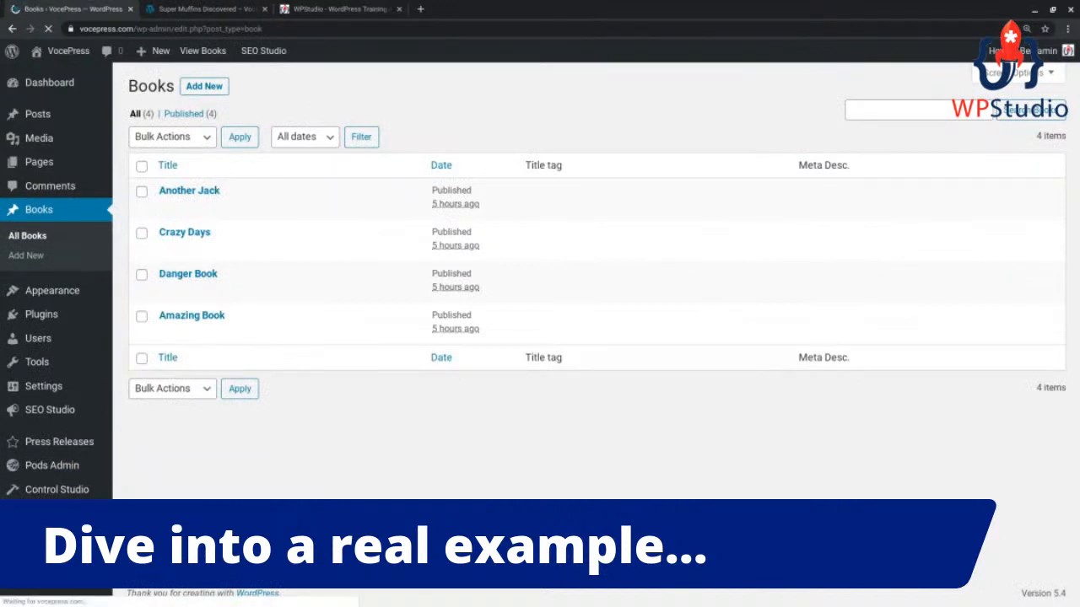
mouse_move(161, 291)
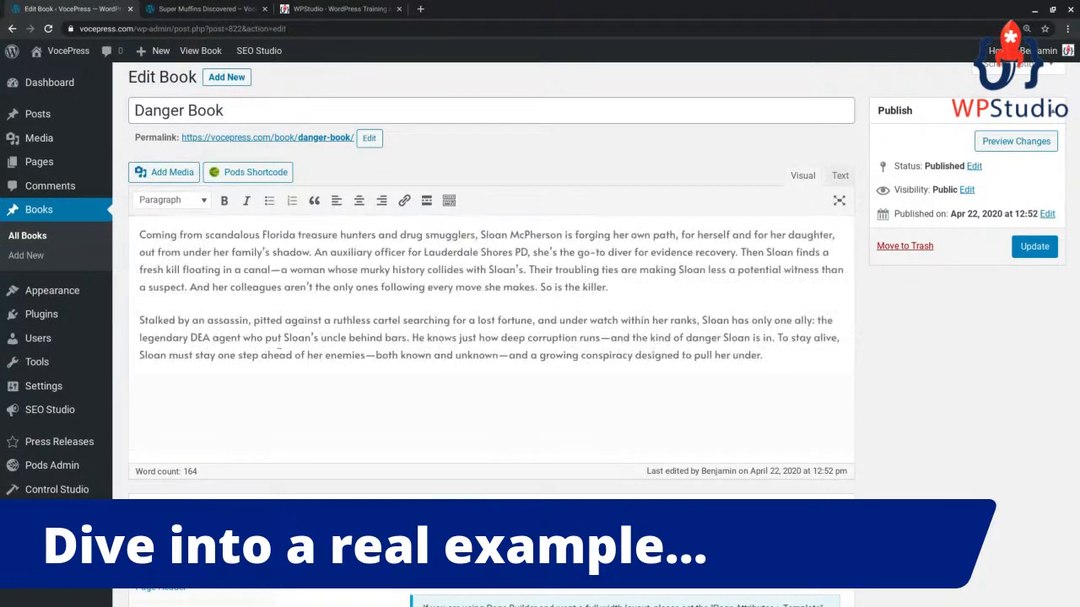
Collapse the Page Settings (VocePress) box and examine Danger Book's Book Author and Length of Book fields
scroll(405, 323, "down", 3)
scroll(405, 323, "down", 3)
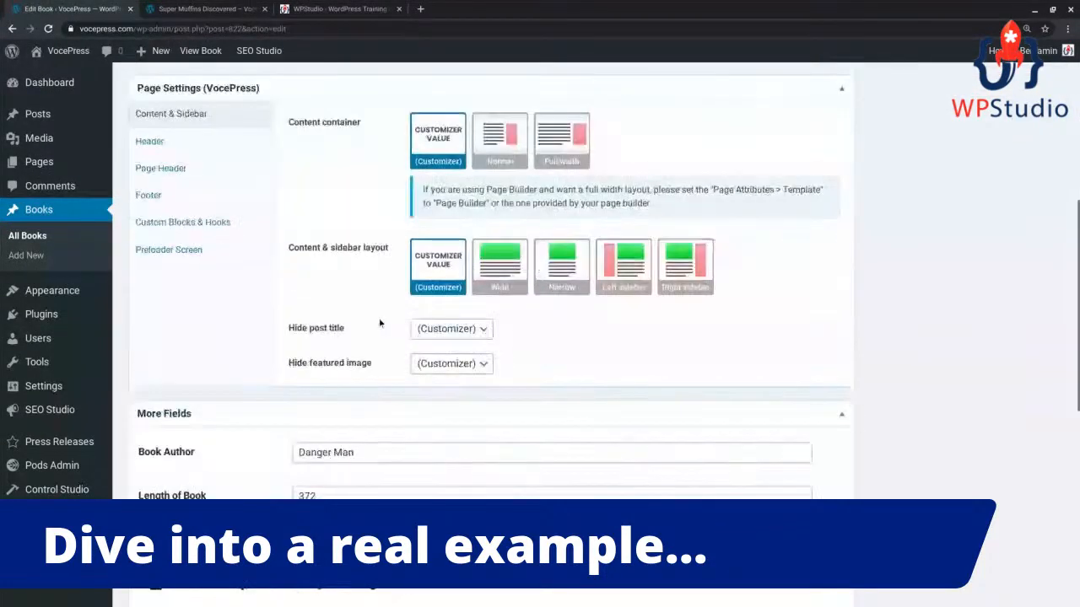
left_click(840, 115)
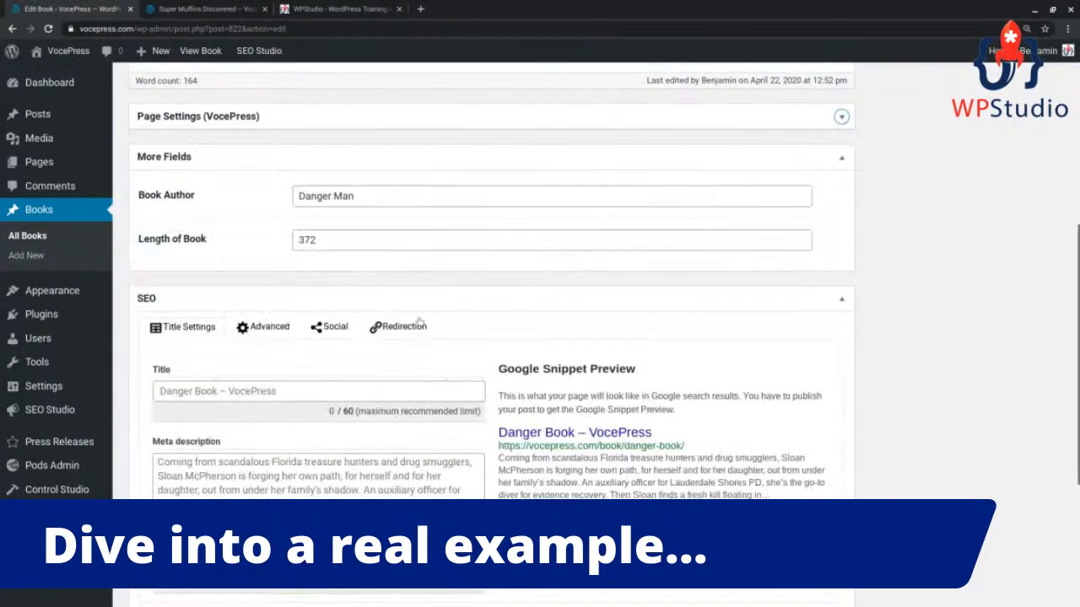
scroll(424, 321, "up", 1)
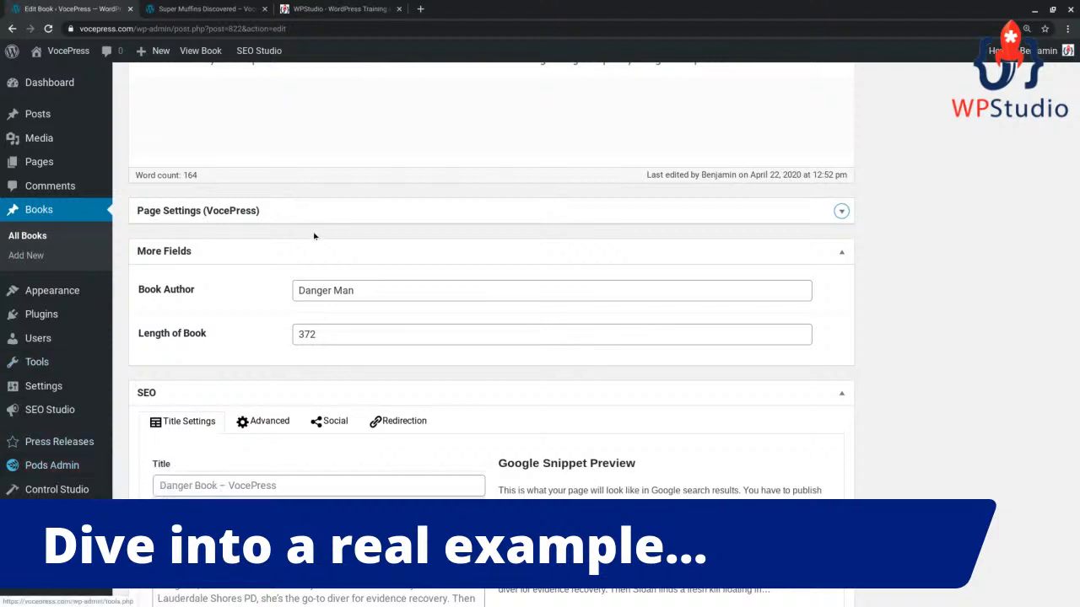
View Danger Book's public page in a new tab and examine the author and page-count lines below its description
scroll(43, 362, "up", 4)
right_click(279, 149)
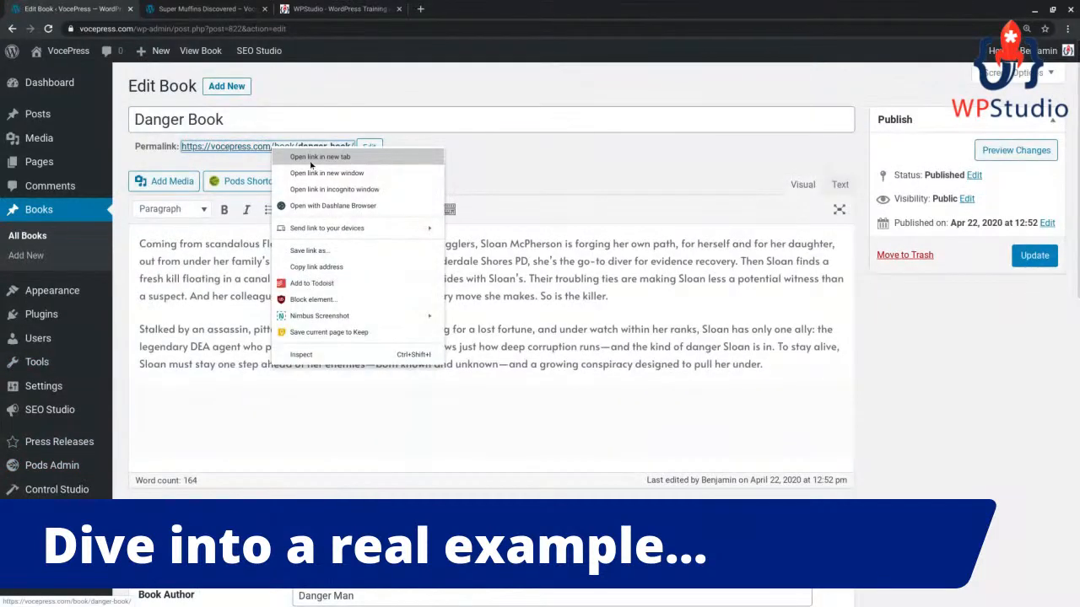
left_click(312, 155)
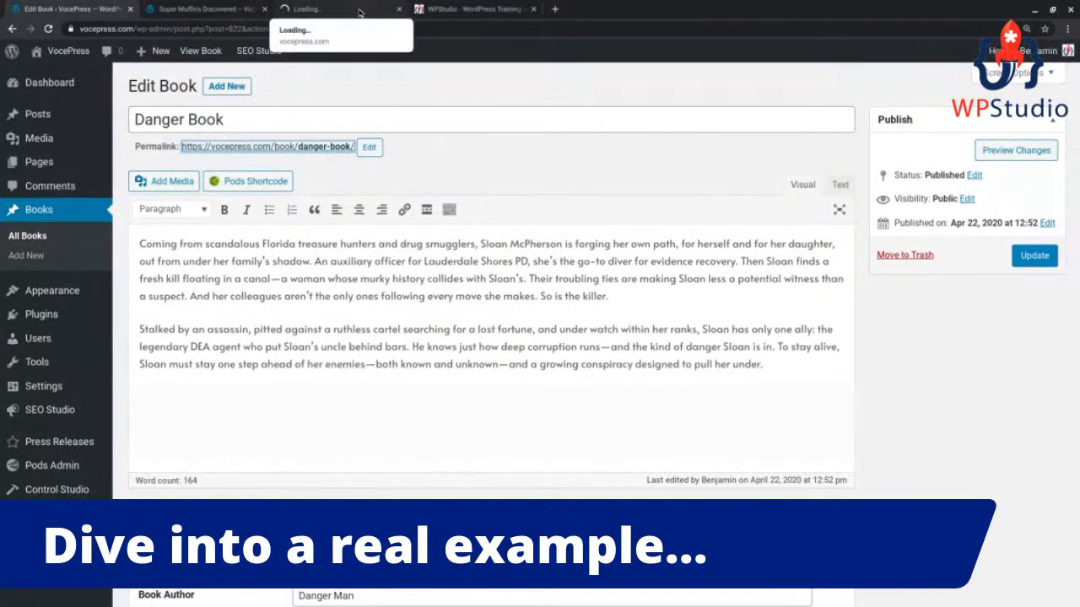
left_click(360, 10)
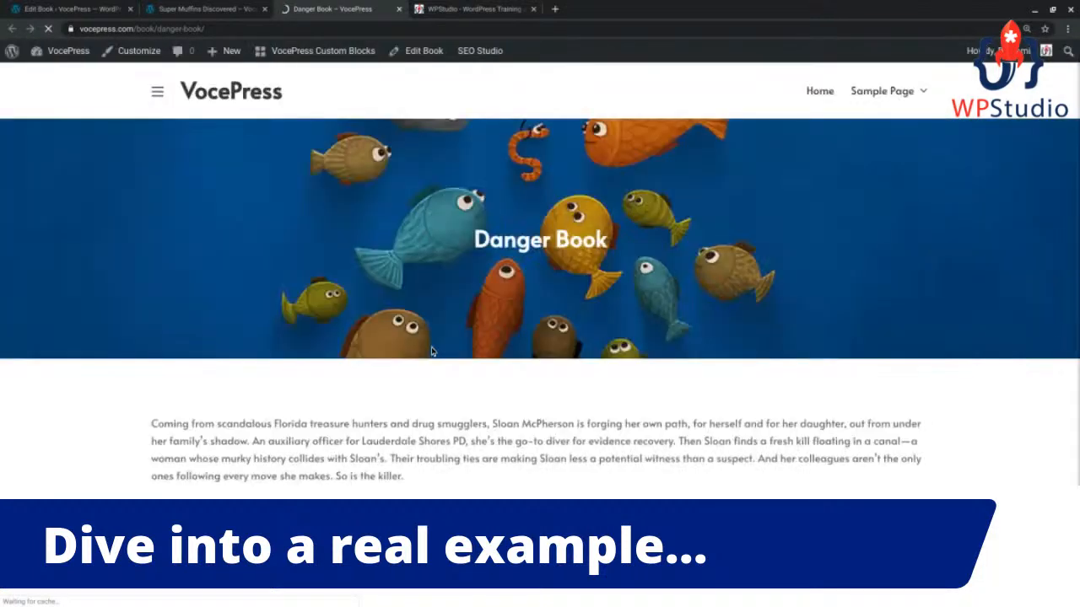
scroll(431, 351, "down", 2)
left_click_drag(152, 428, 274, 467)
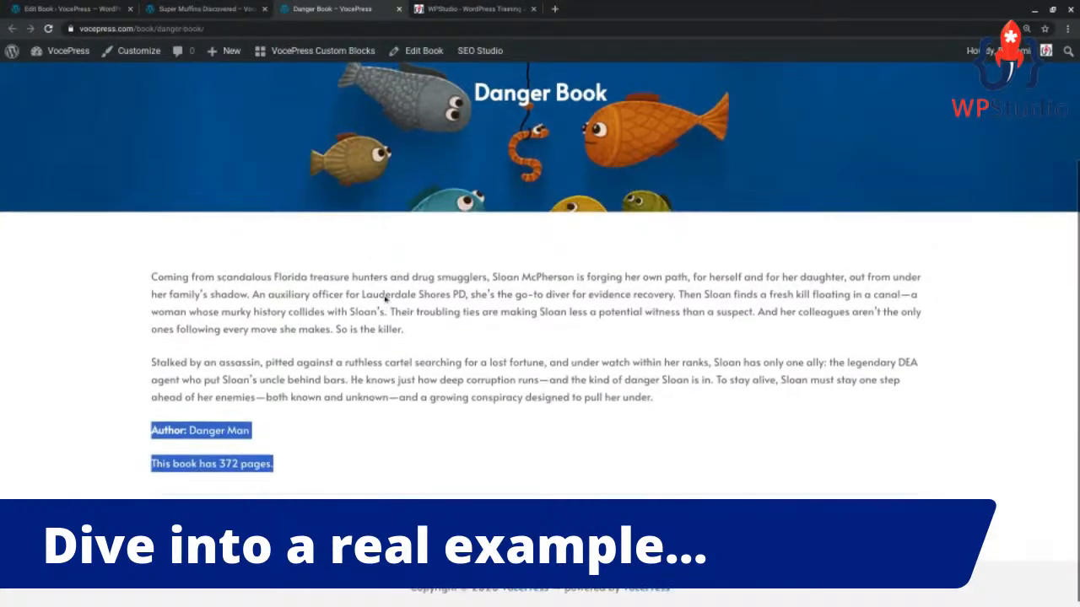
Open the books archive at vocepress.com/book/ and examine how the Another Jack entry shows its custom fields
scroll(384, 298, "up", 2)
left_click_drag(157, 29, 273, 31)
key("BackSpace")
key("Return")
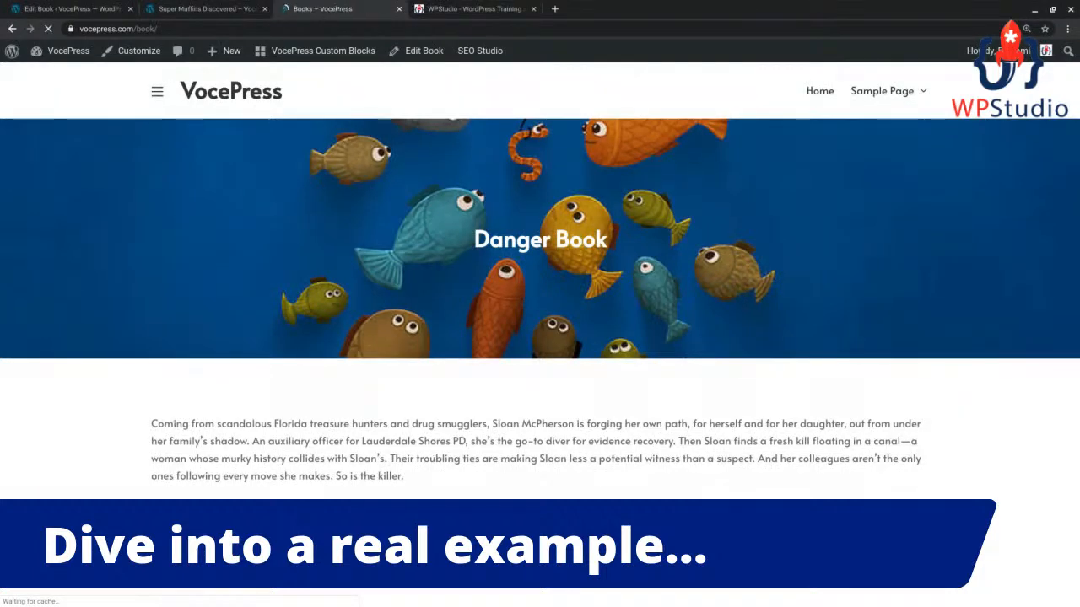
scroll(549, 366, "down", 4)
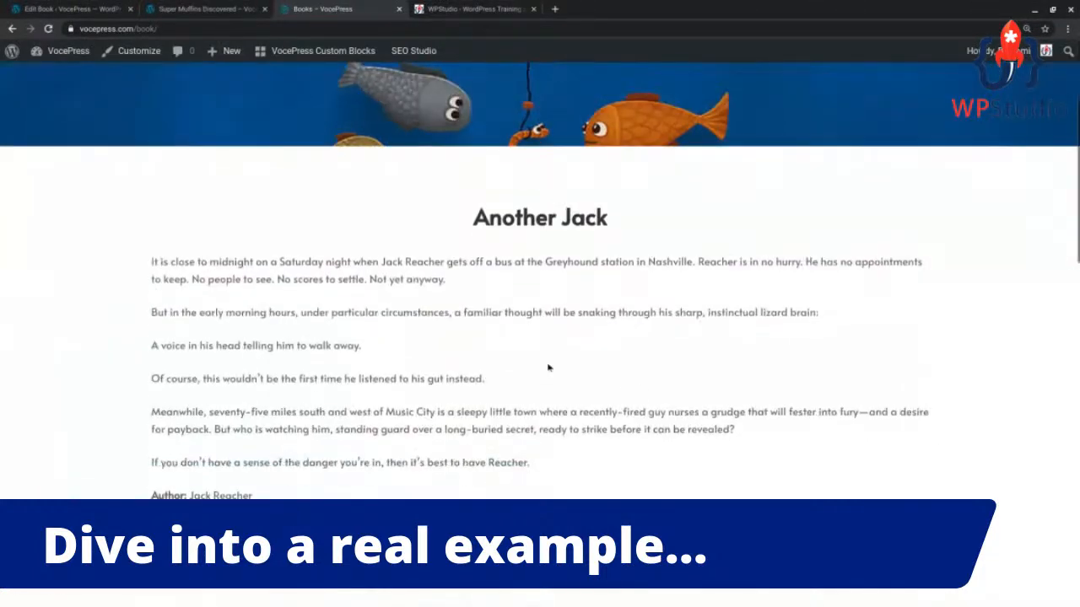
scroll(547, 383, "up", 1)
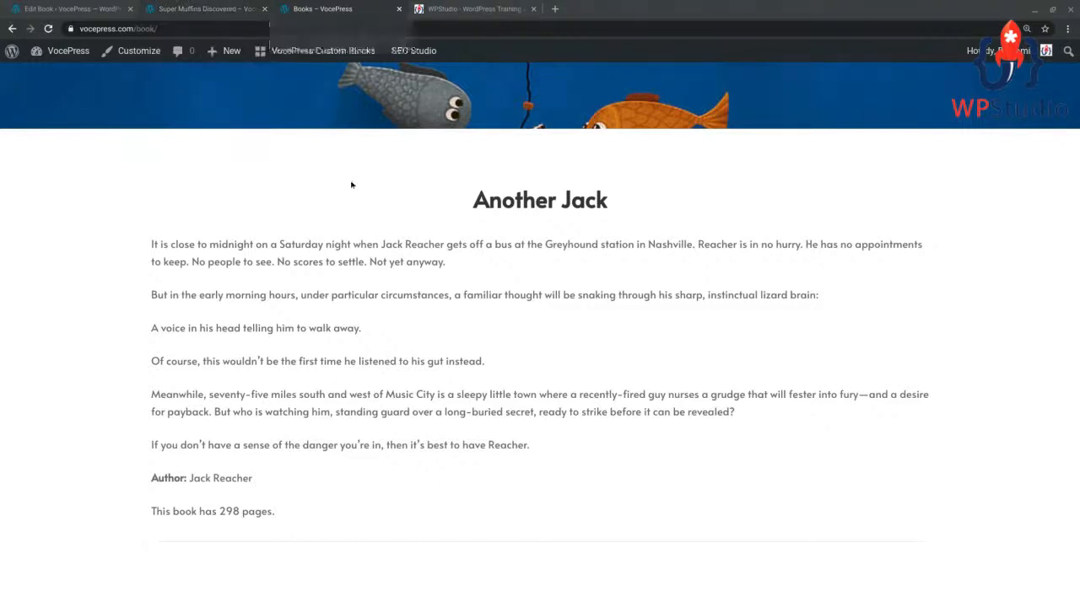
Return to the Danger Book editing tab and open the Books pod for editing from the list of pods
left_click(178, 15)
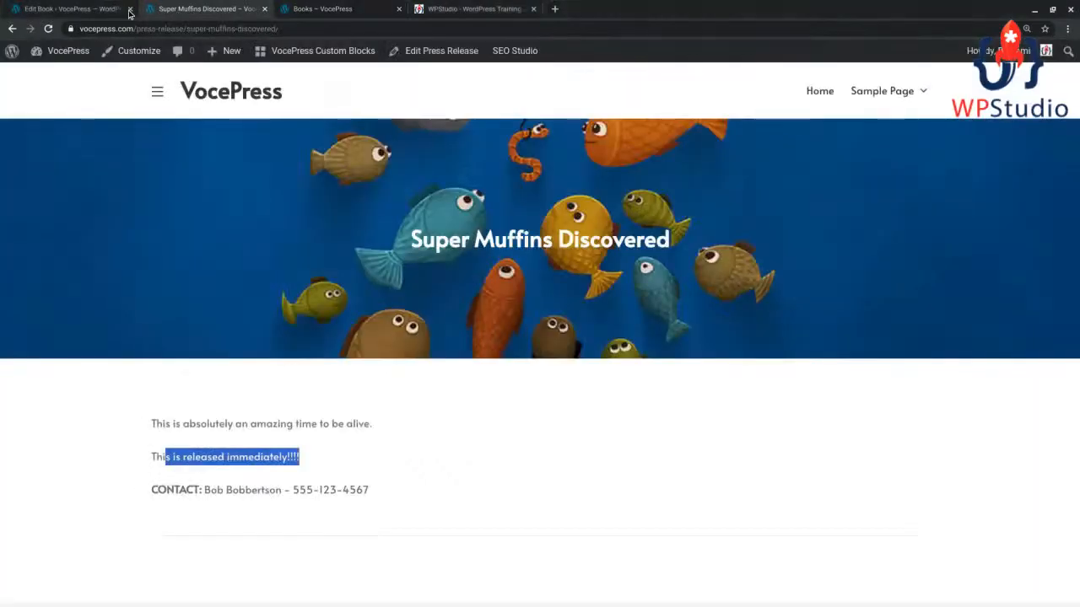
left_click(99, 12)
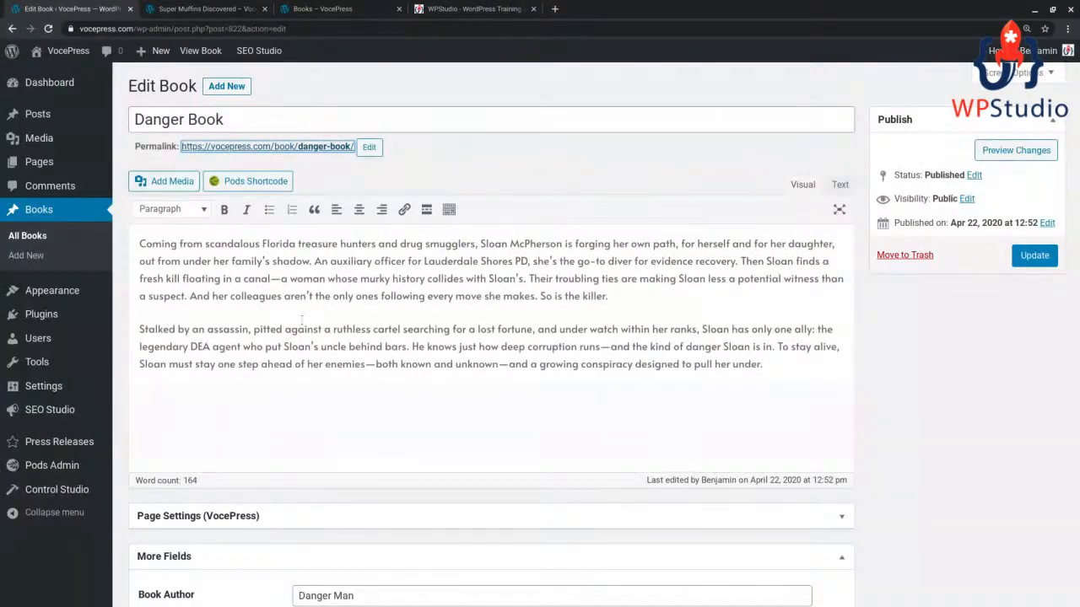
mouse_move(62, 469)
left_click(161, 467)
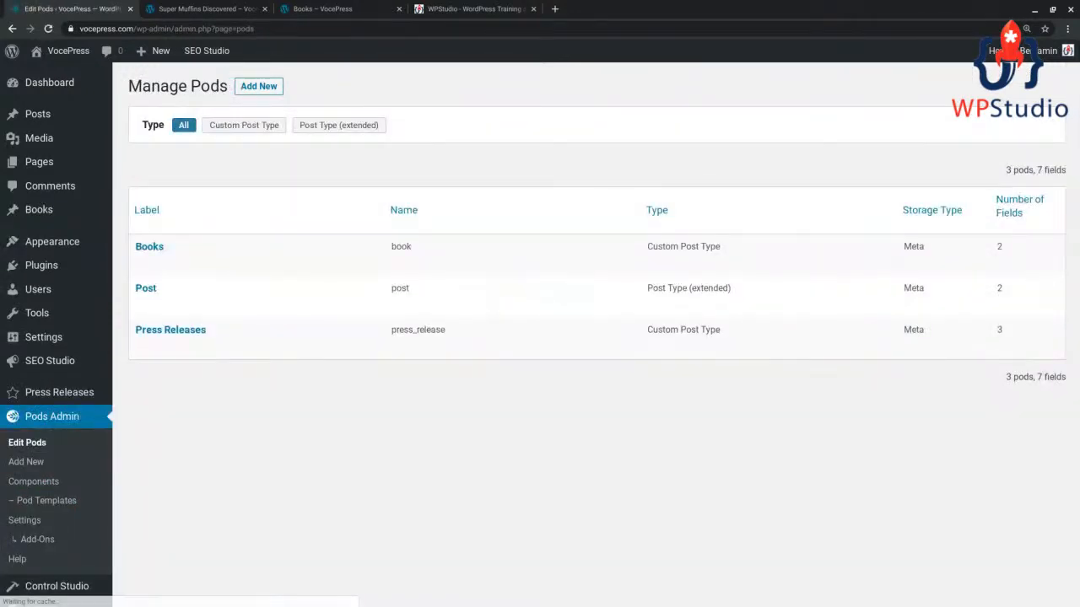
mouse_move(146, 310)
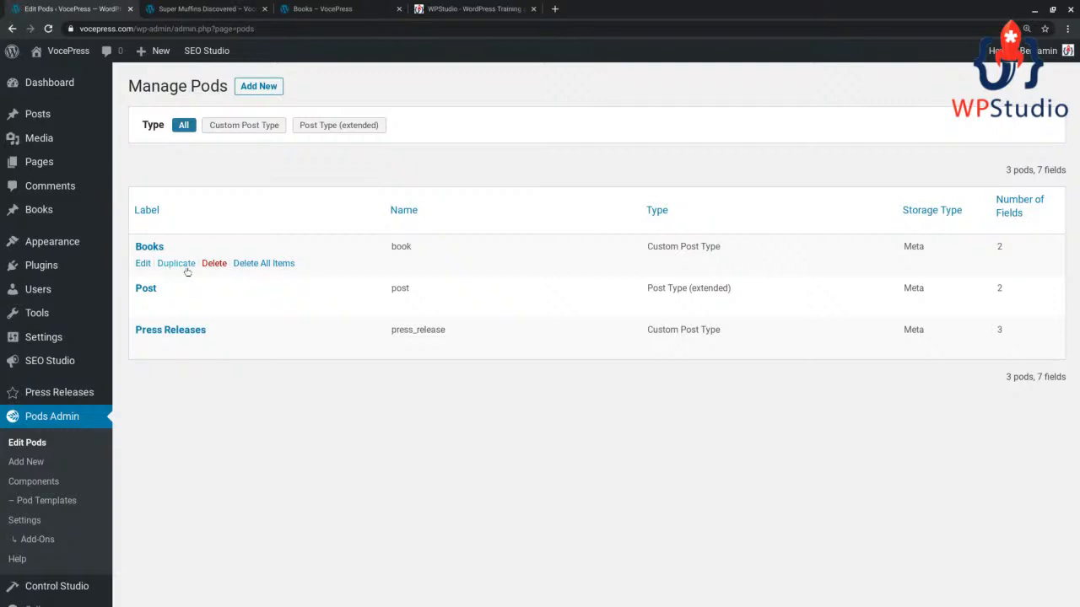
left_click(143, 264)
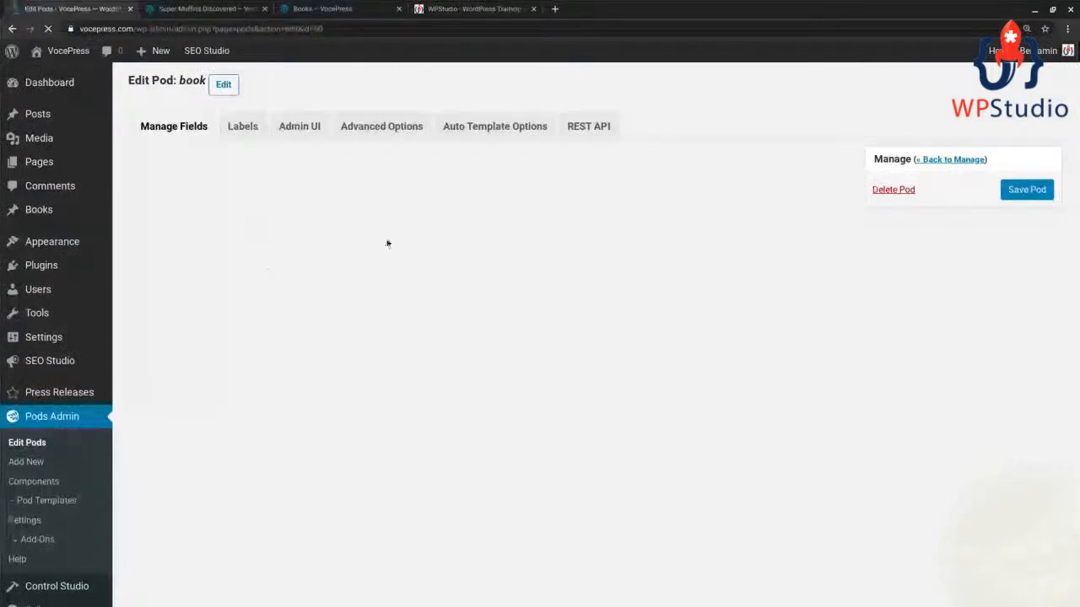
Add a new field labelled Book Cover to the Books pod with the File / Image / Video field type
mouse_move(809, 293)
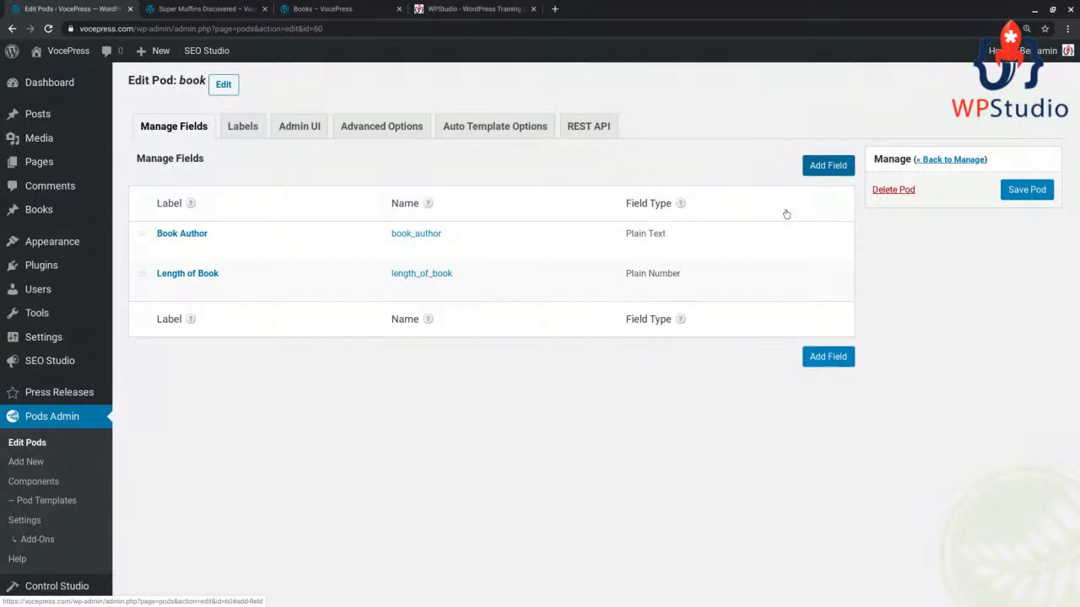
left_click(828, 165)
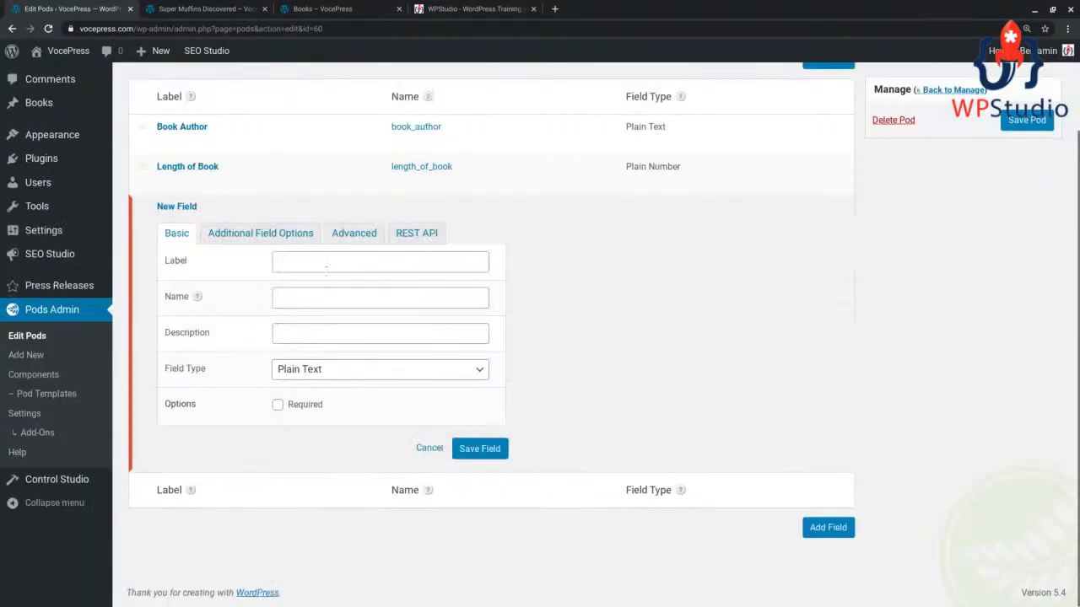
left_click(326, 265)
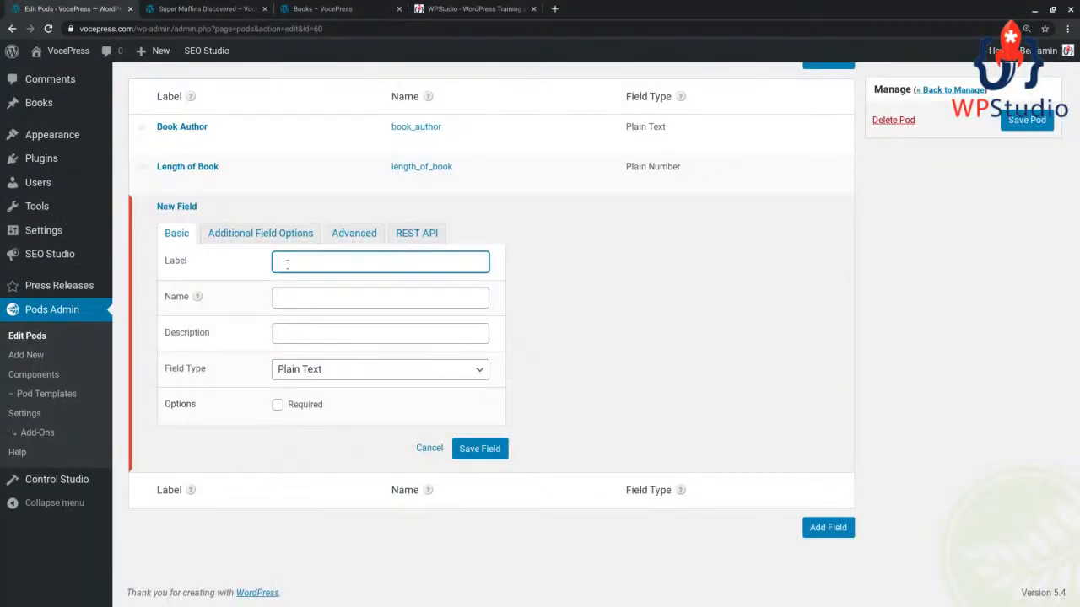
type("Book Cover")
left_click(348, 372)
scroll(344, 253, "down", 2)
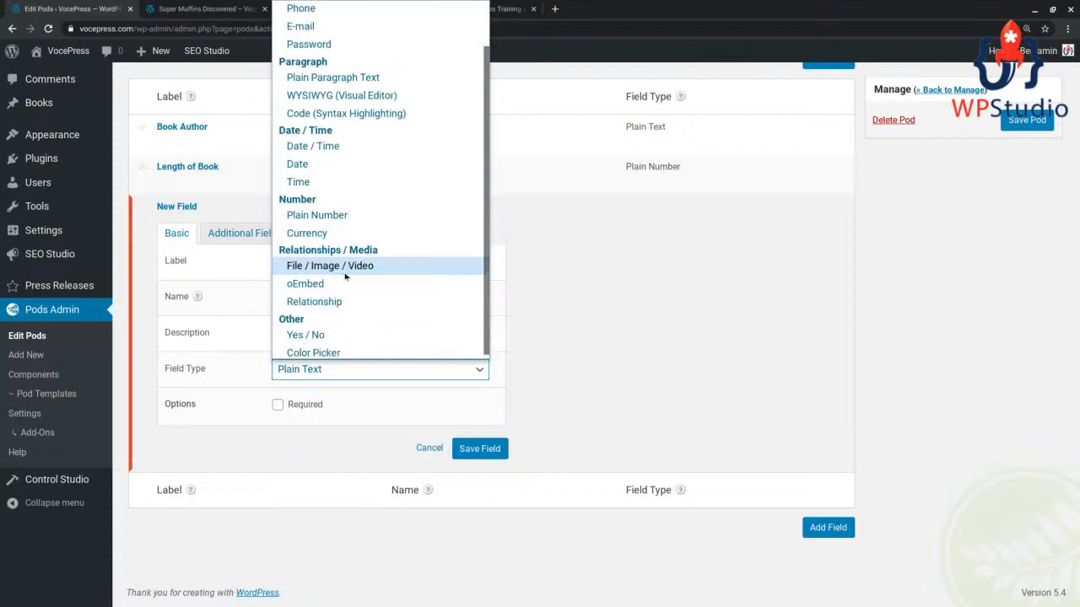
left_click(345, 272)
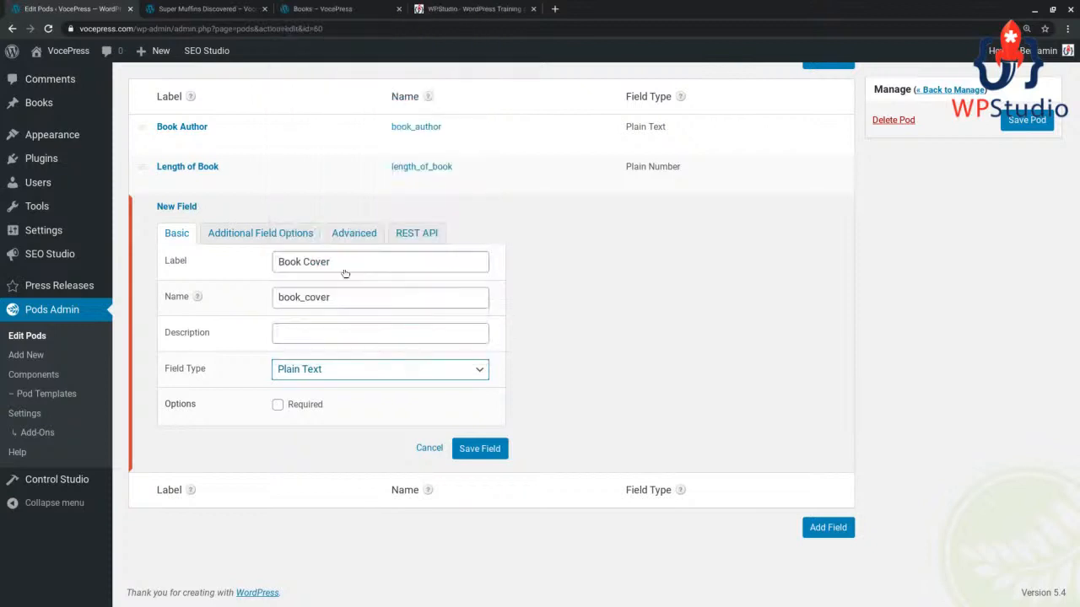
Examine the Book Cover field's additional options, including upload limit, file uploader choices and restricted file types
left_click(246, 234)
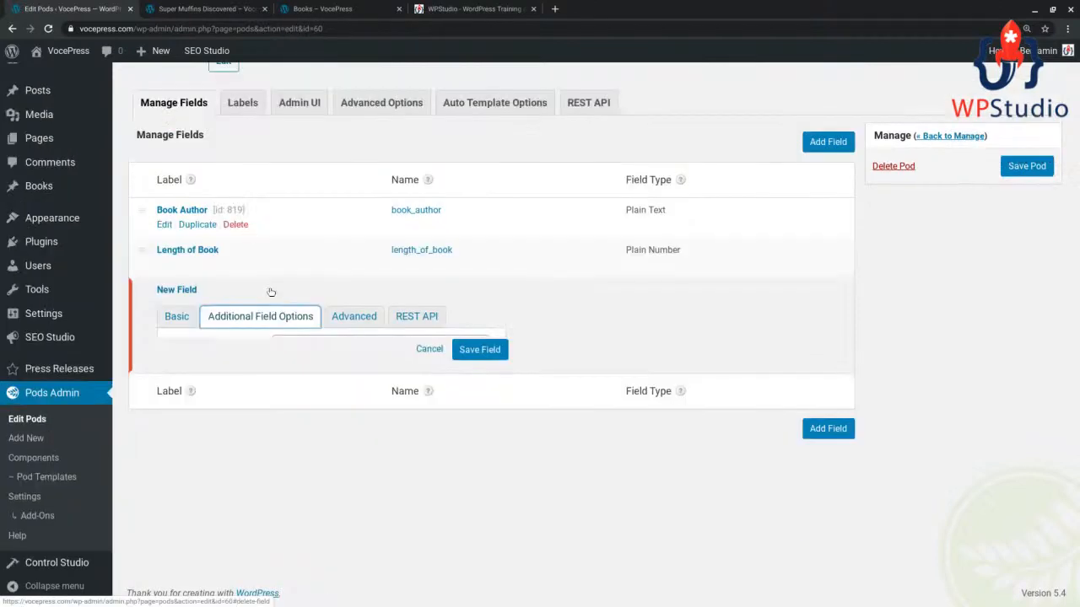
scroll(425, 312, "down", 2)
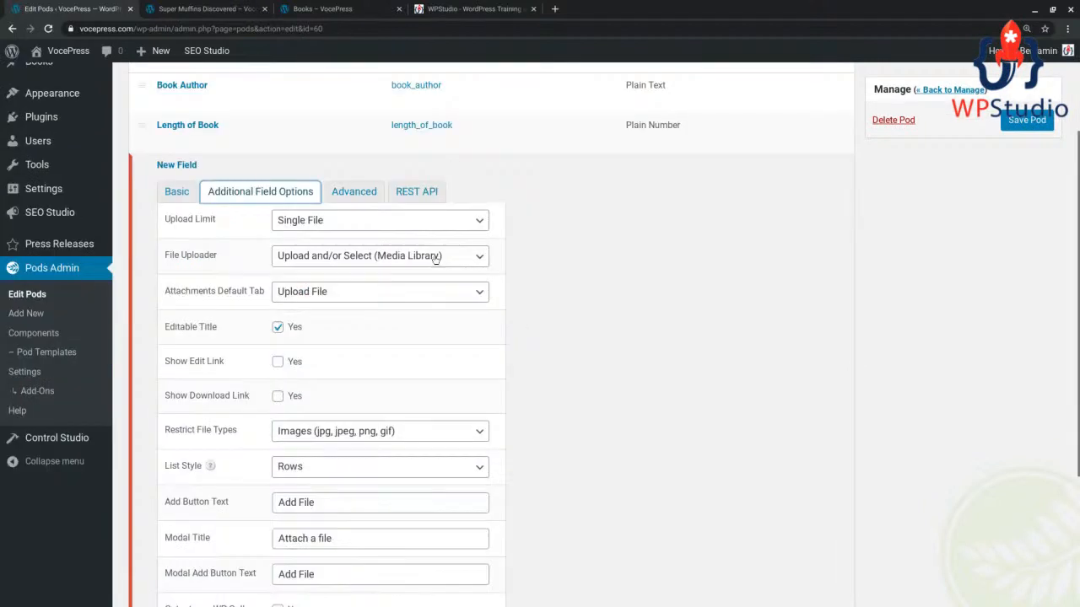
left_click(387, 258)
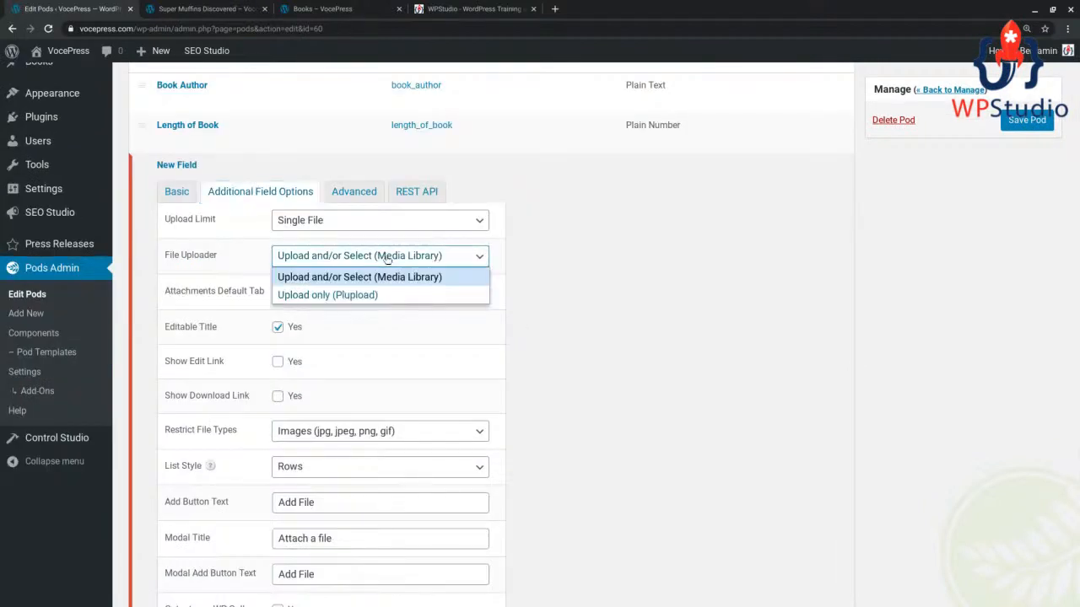
left_click(232, 218)
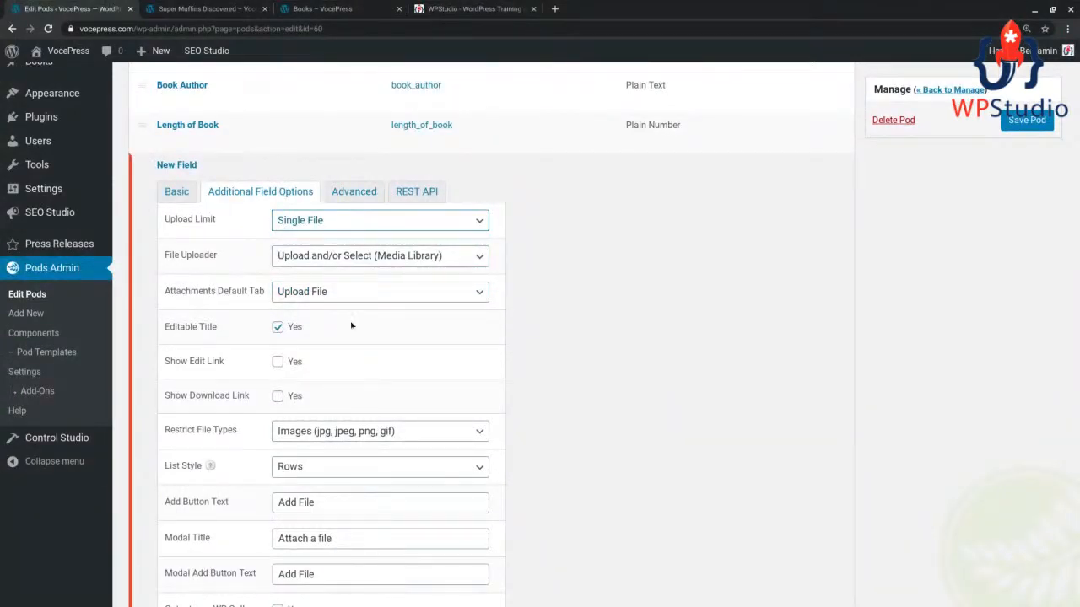
scroll(354, 331, "down", 1)
scroll(460, 312, "down", 1)
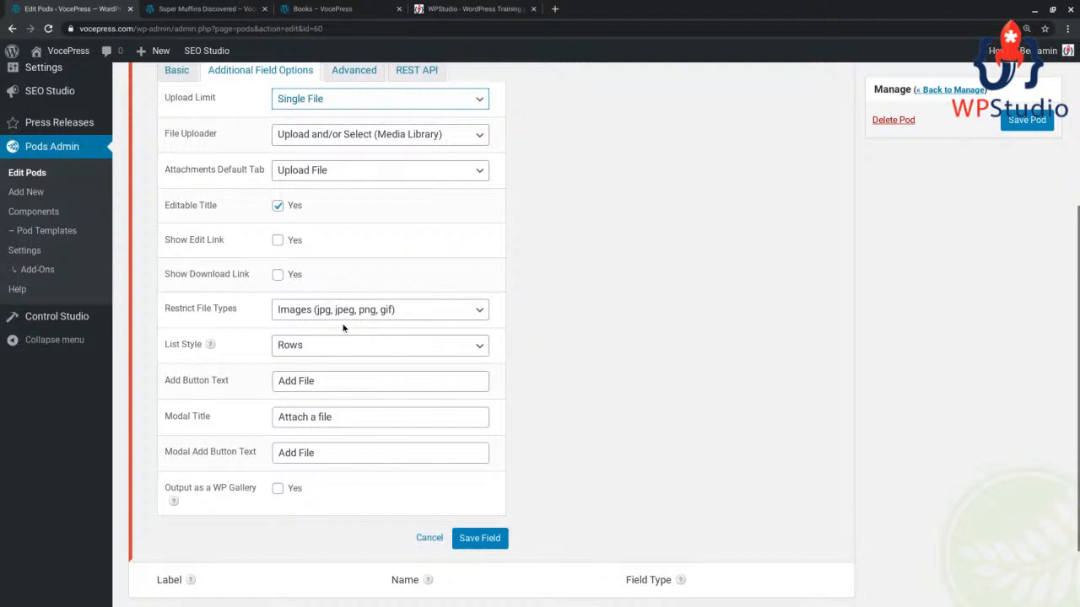
left_click(424, 312)
left_click(425, 311)
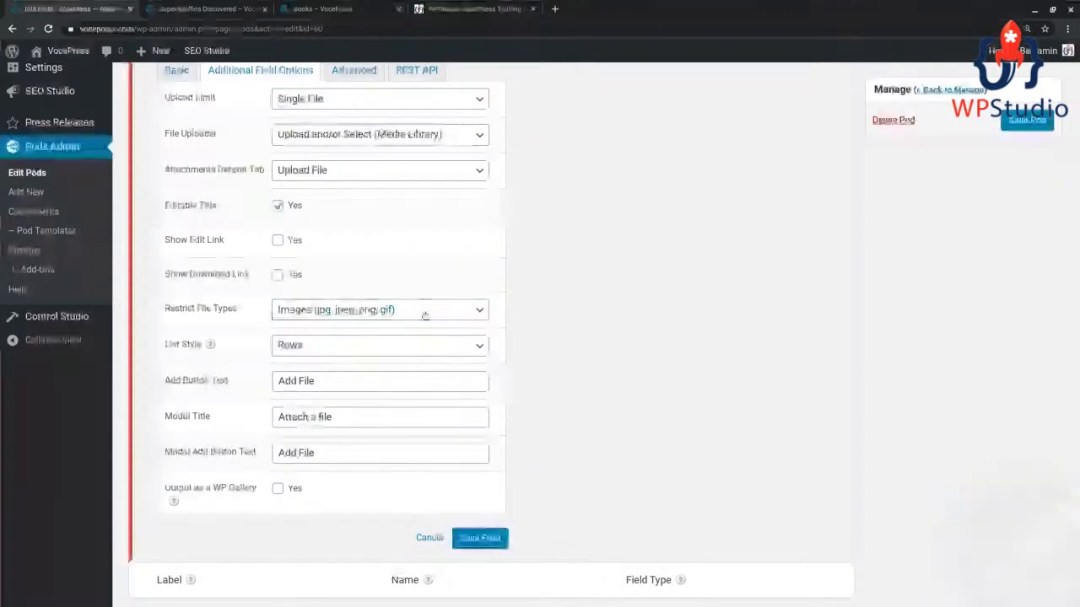
scroll(426, 331, "down", 1)
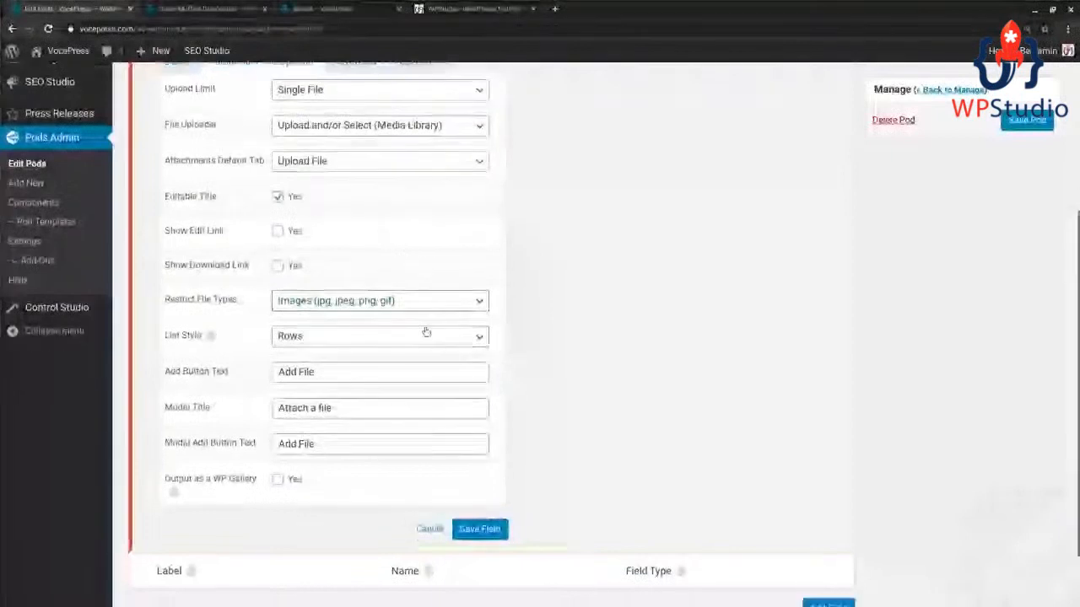
scroll(426, 332, "down", 1)
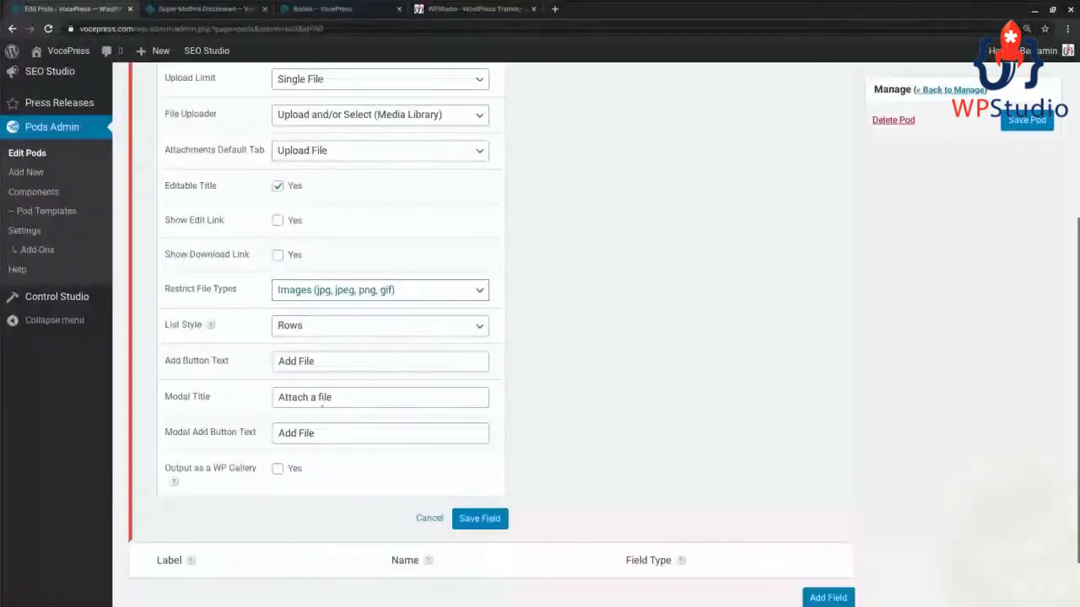
scroll(521, 469, "down", 2)
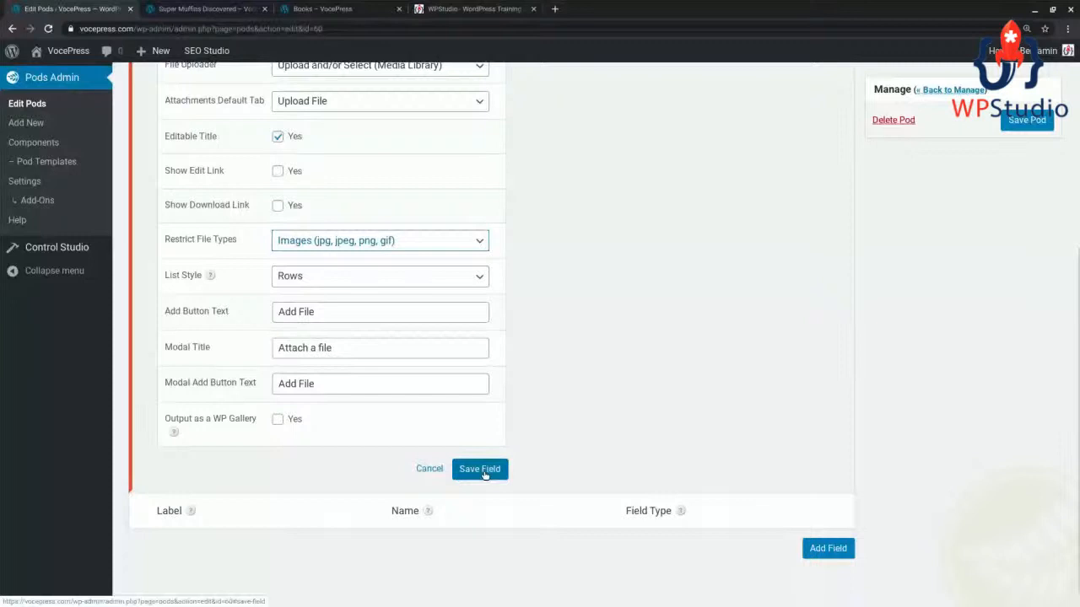
Save the Book Cover field and the Books pod
left_click(487, 476)
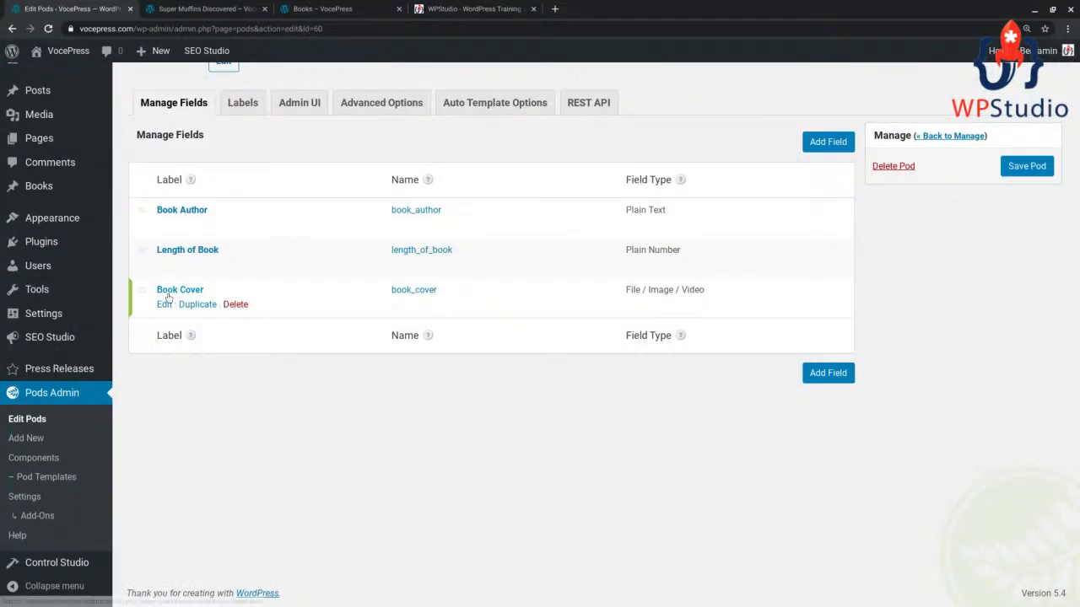
left_click(1025, 166)
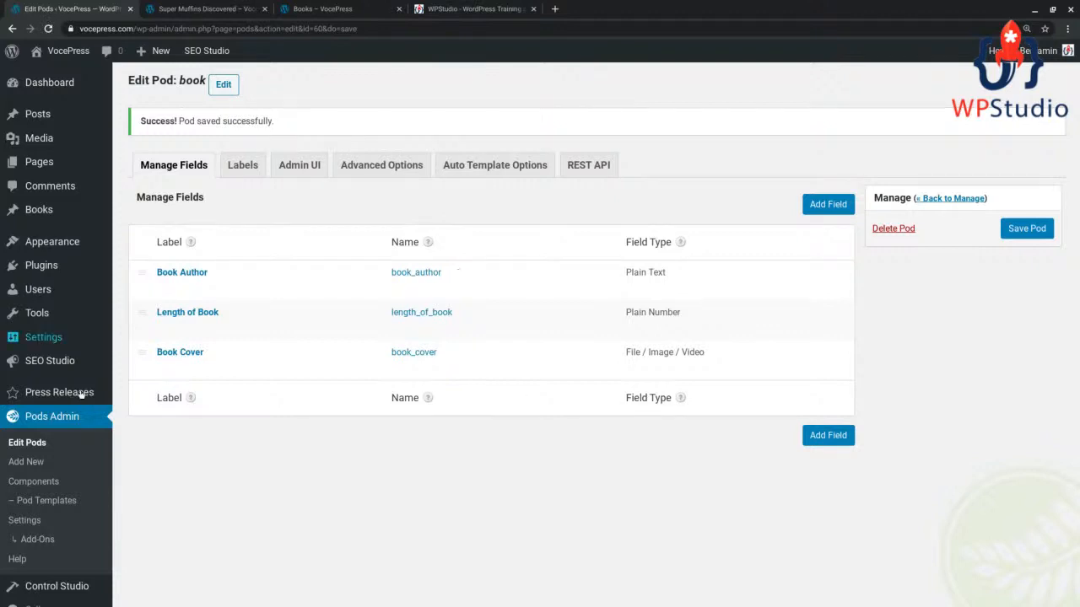
mouse_move(37, 212)
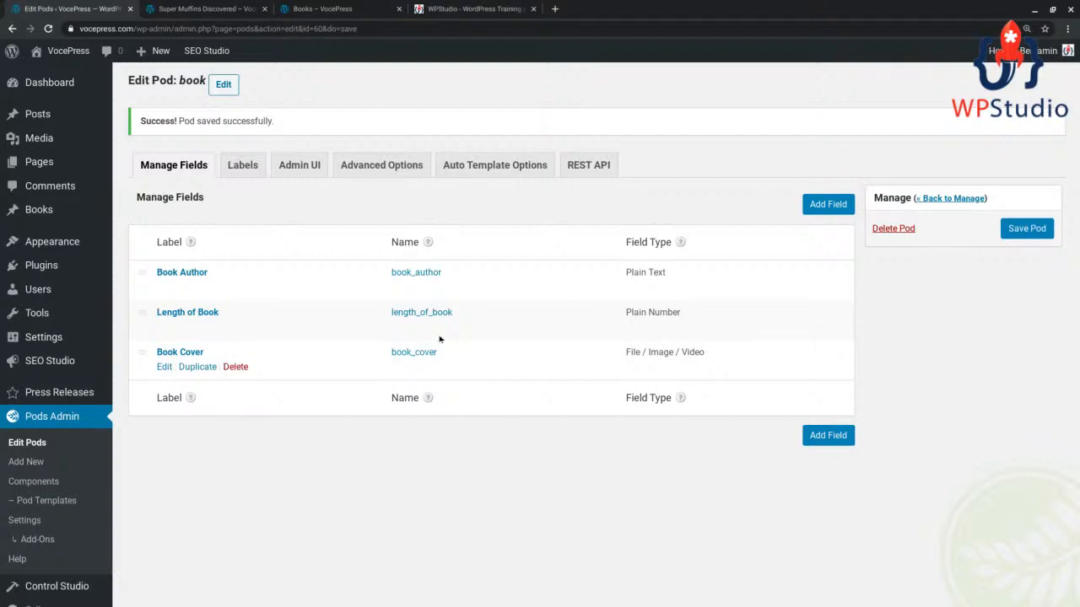
Open the Book Archive pod template for editing and add <div style="float:right;"> on a new line below the page-count paragraph
left_click(49, 502)
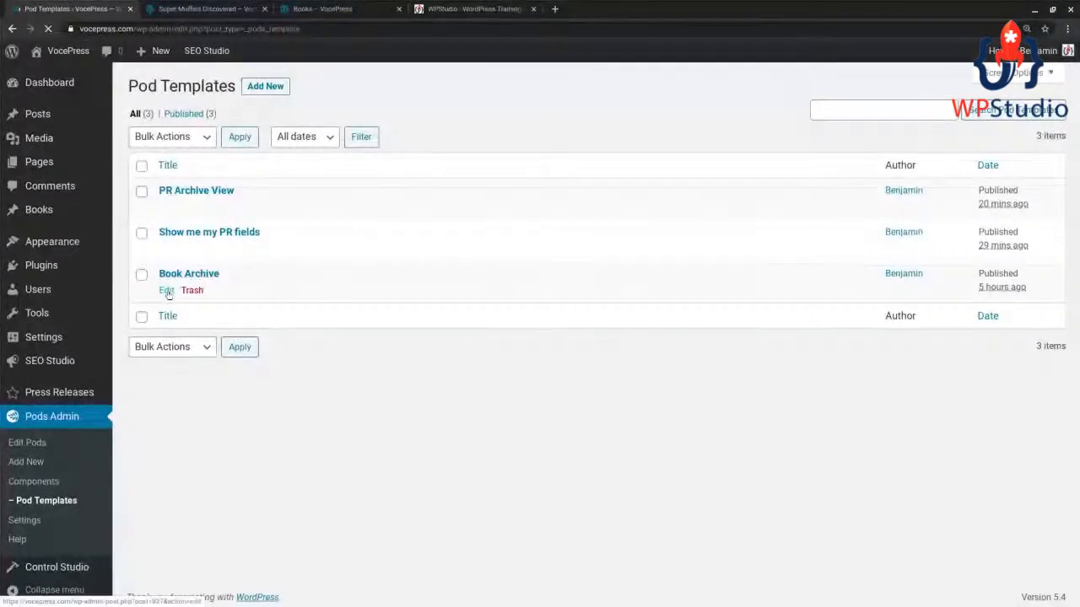
left_click(167, 291)
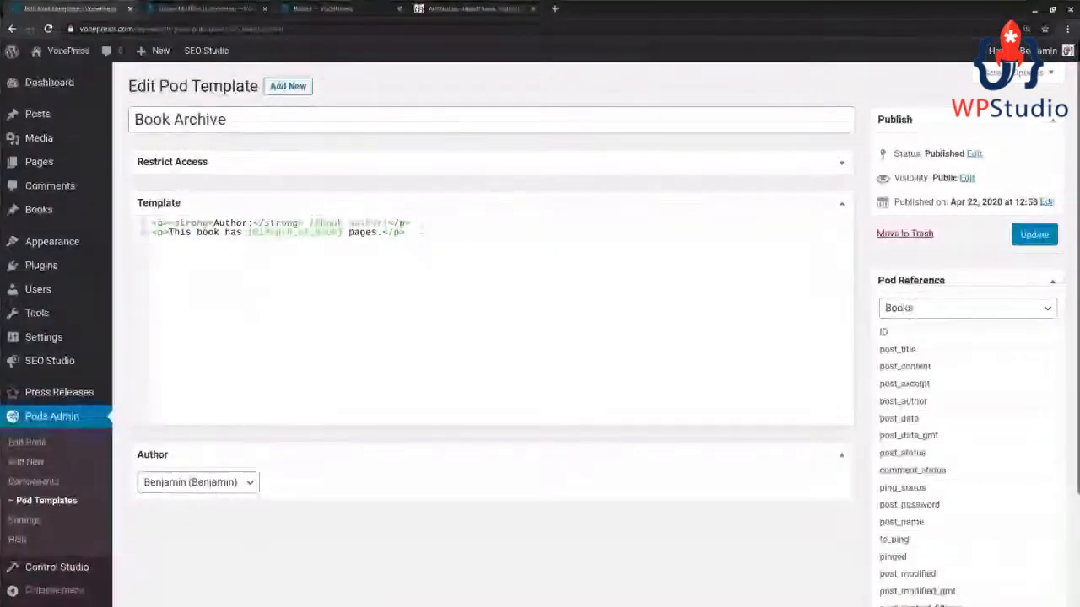
left_click(474, 246)
key("Return")
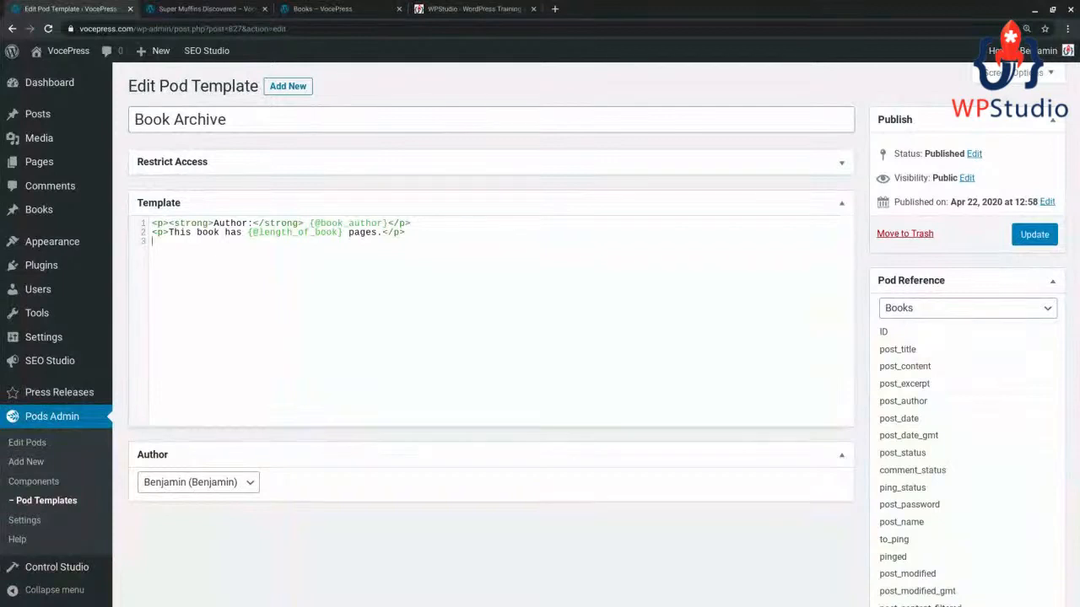
type("<div style=\"float:right;\">     ")
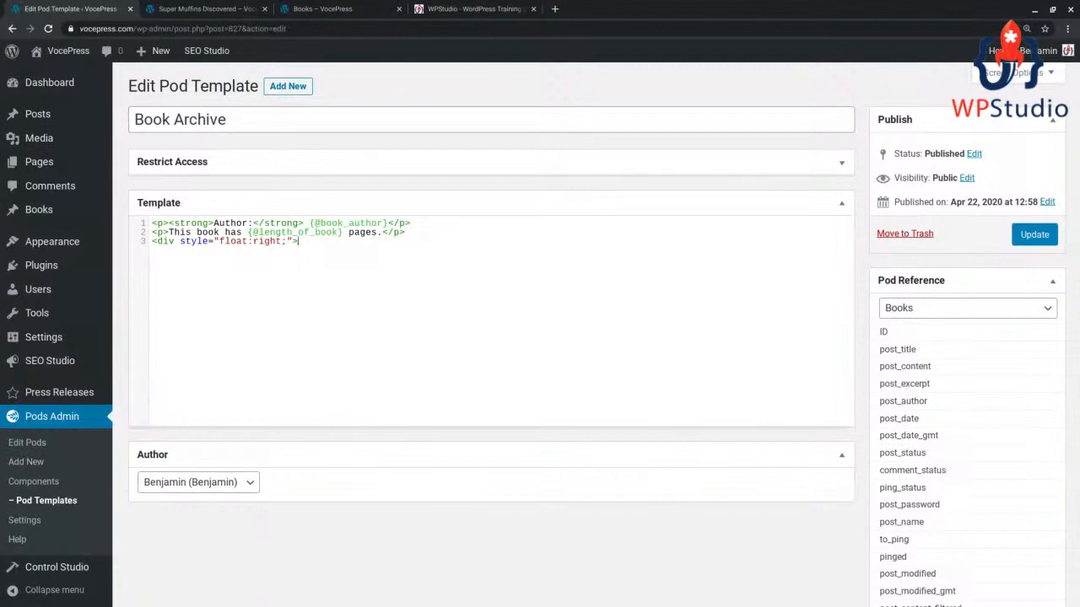
type("{@")
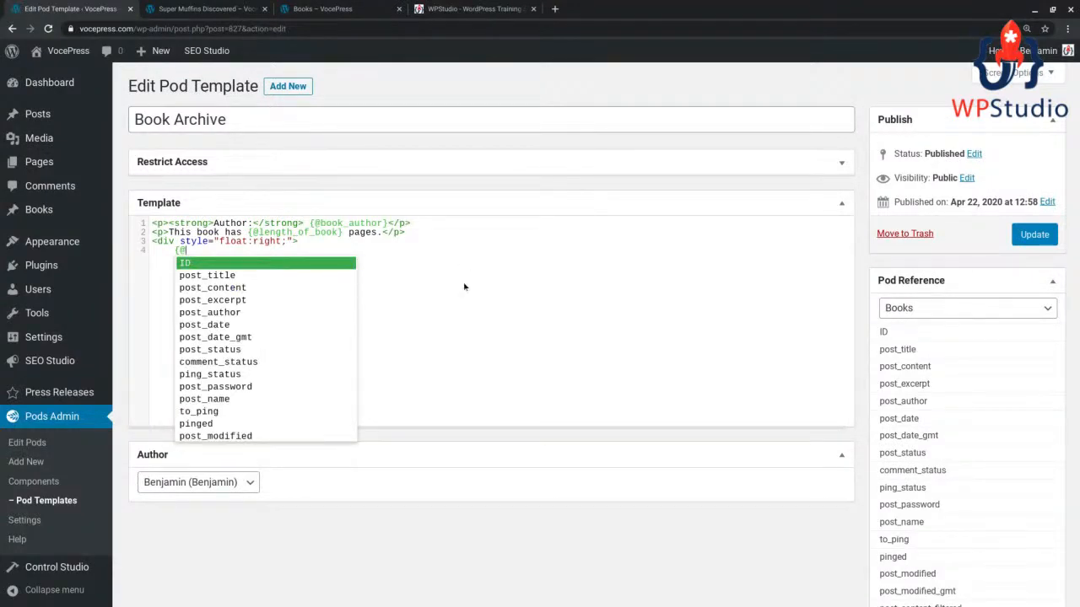
scroll(253, 338, "down", 5)
scroll(237, 346, "down", 5)
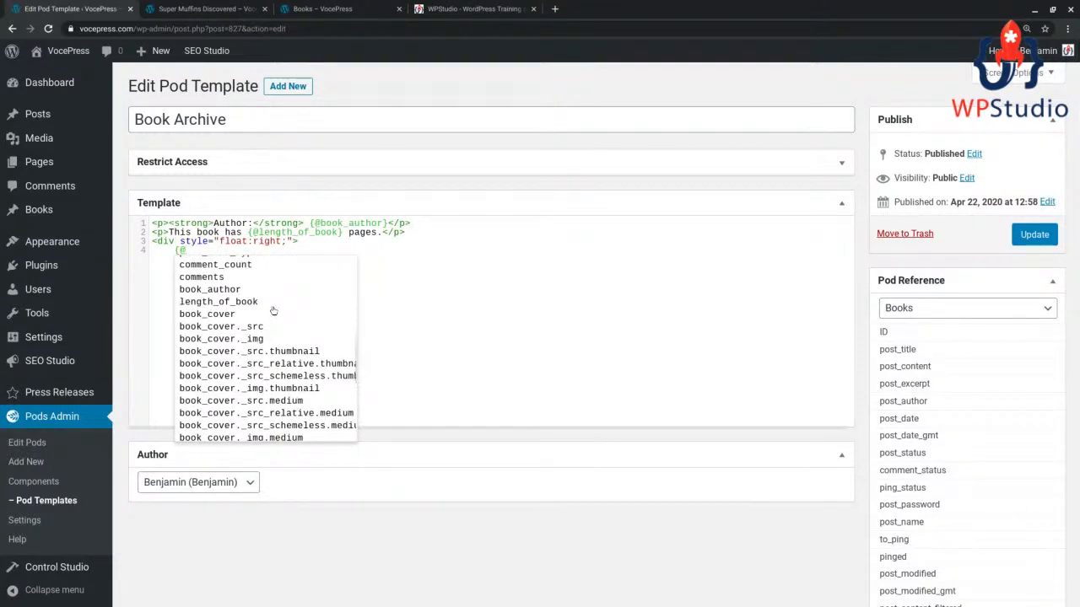
scroll(271, 343, "down", 1)
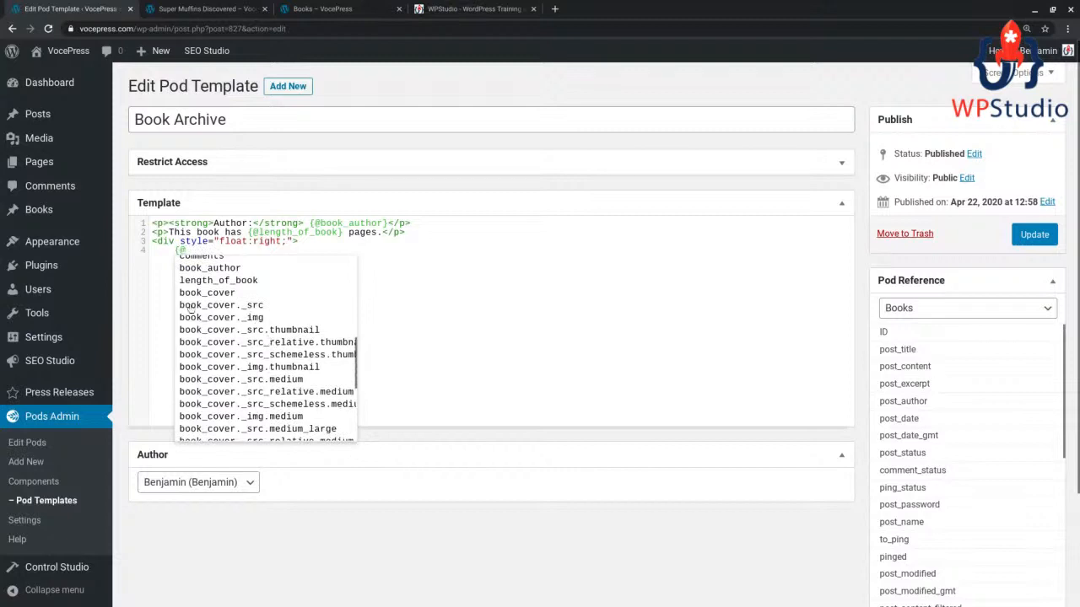
scroll(261, 317, "down", 1)
scroll(317, 325, "down", 3)
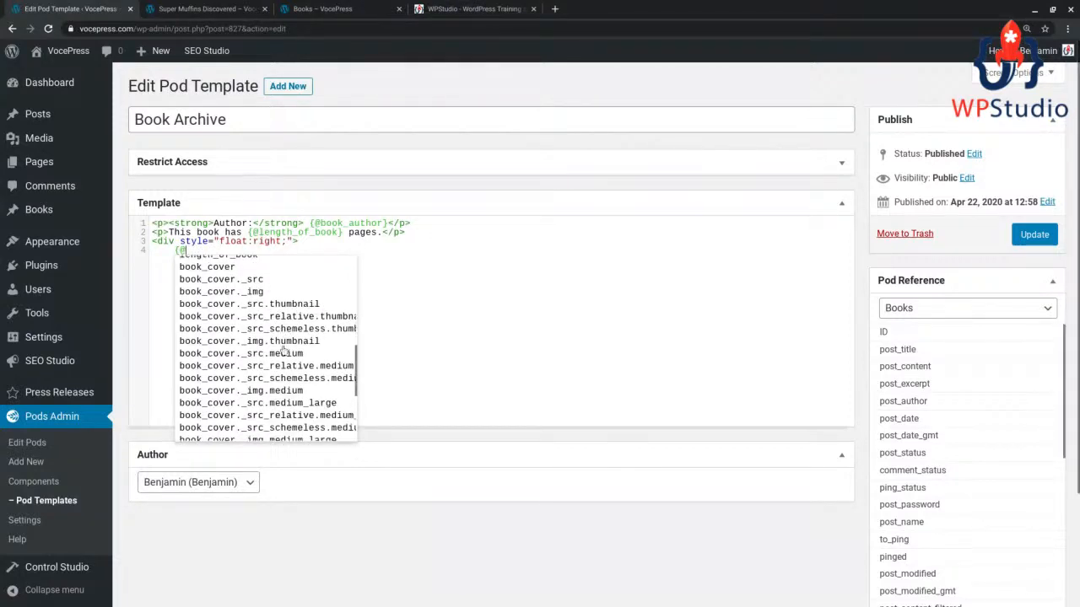
scroll(266, 337, "up", 4)
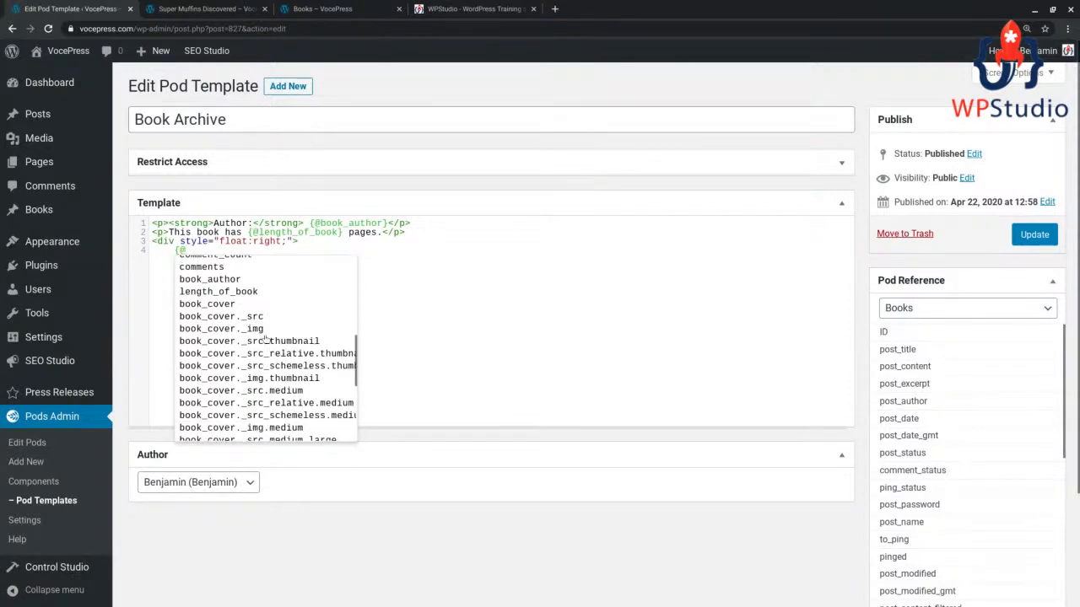
left_click(226, 305)
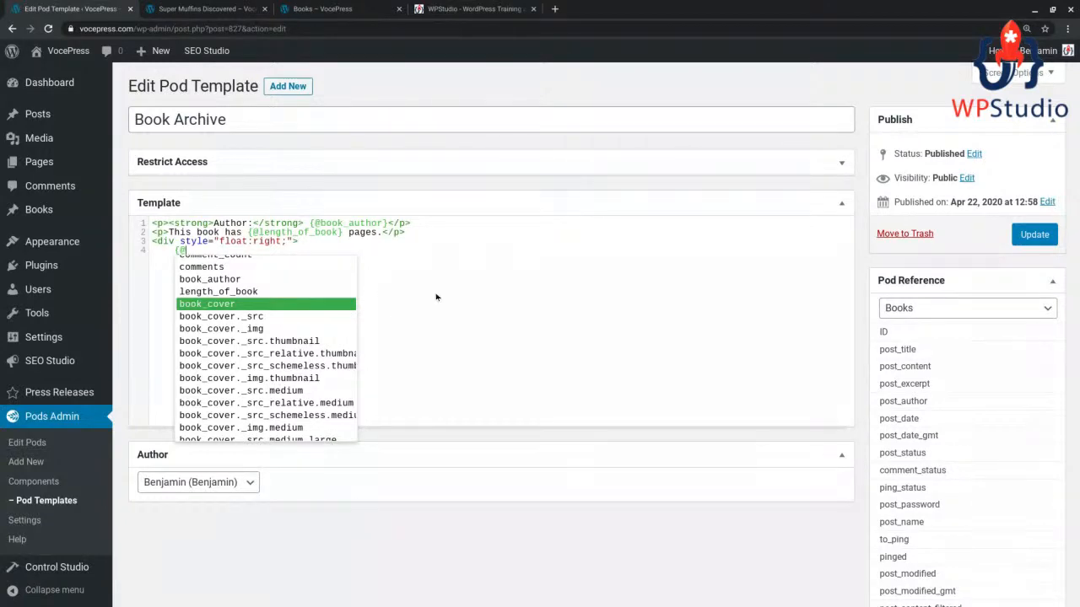
left_click(278, 392)
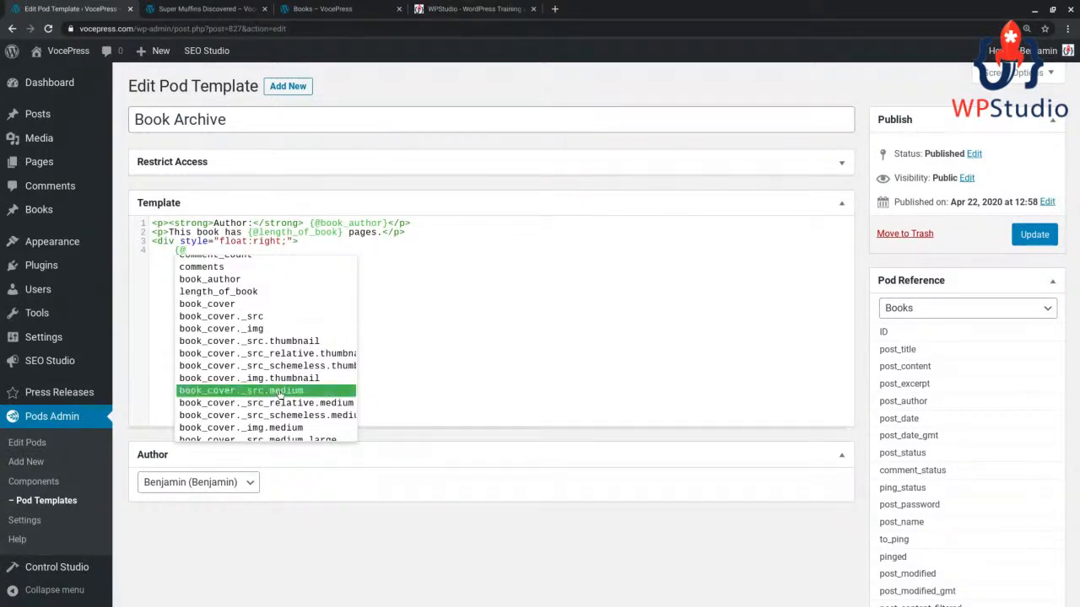
left_click(278, 391)
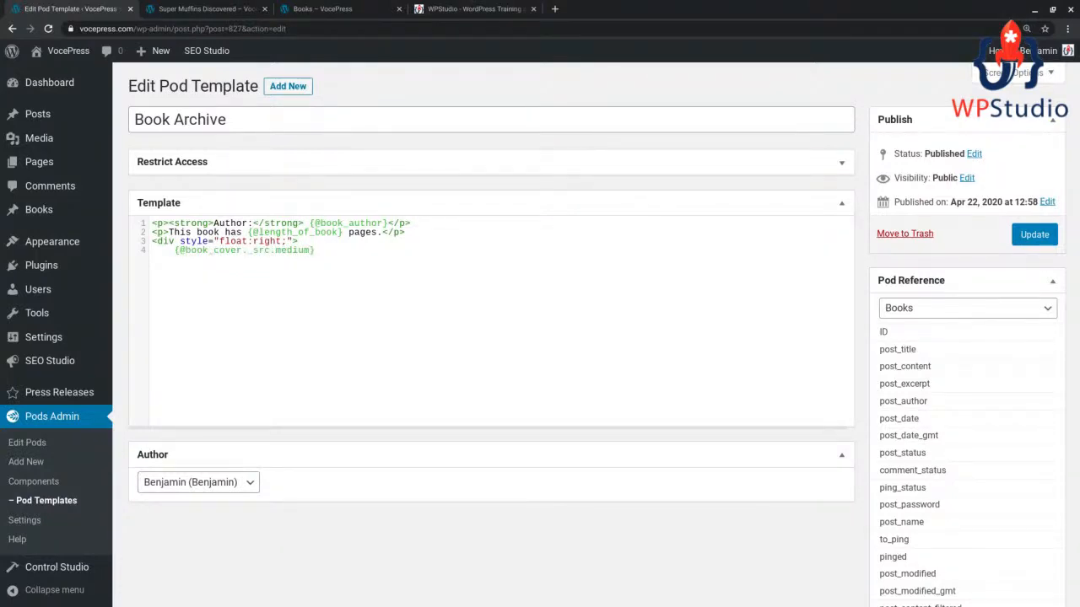
Wrap the book cover tag in an img element as its src with width="100" and height="100", and close the div below it
left_click(174, 263)
type("<img")
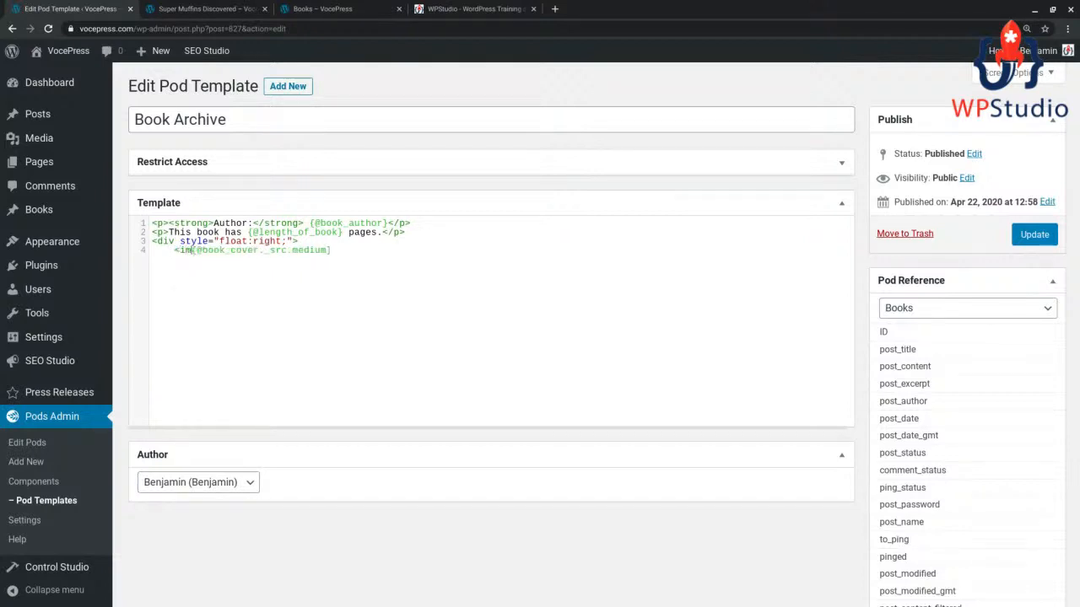
type(" src=\"")
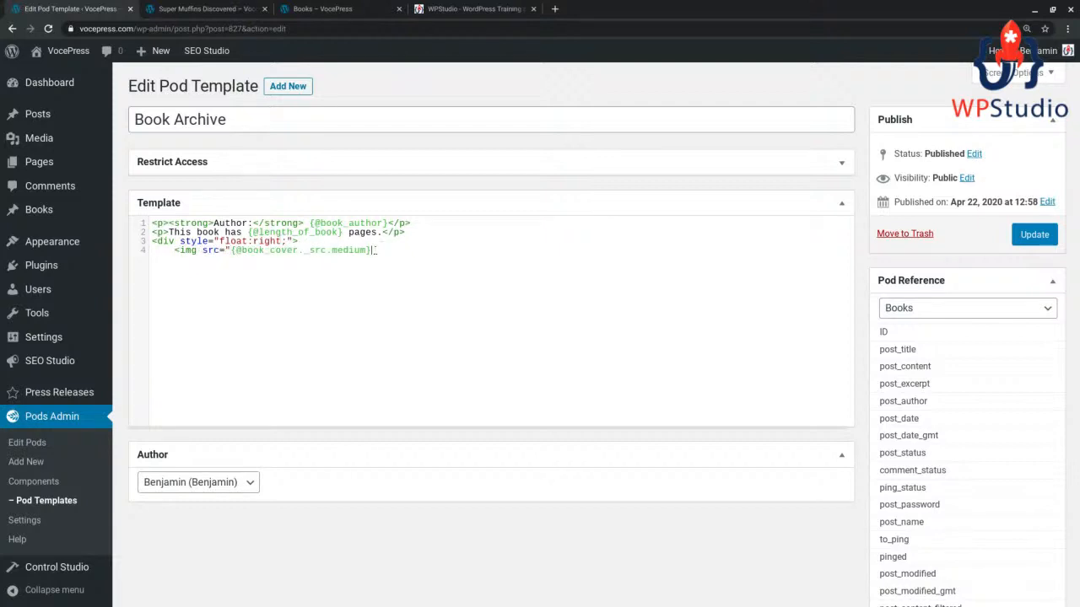
type("\"")
type("width=\"100\" height=\"100\" />")
key("Return")
type("</div>>")
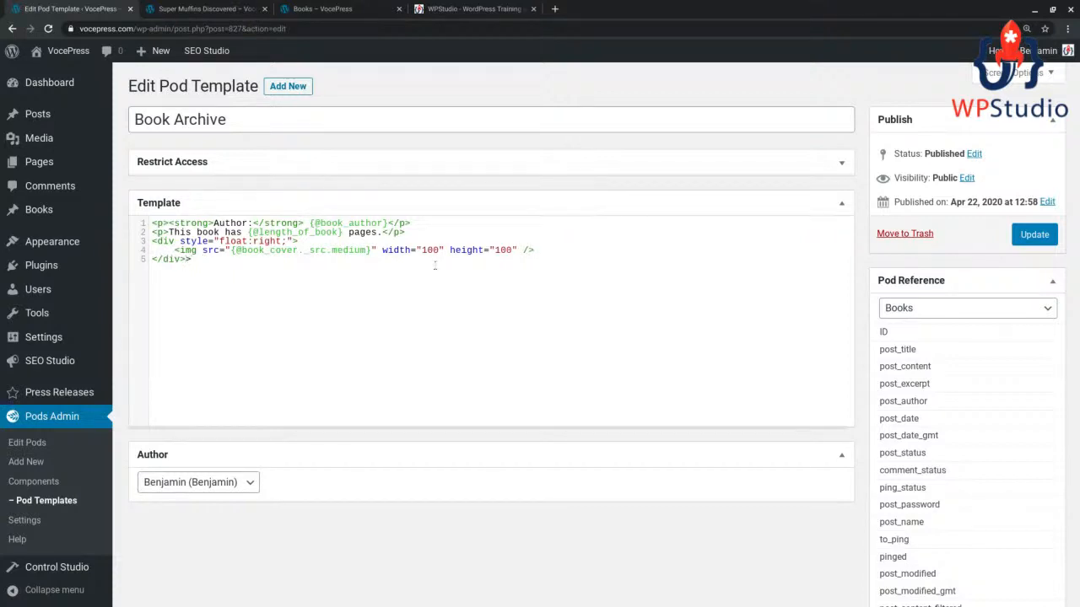
Wrap the right-floated book cover div in an [if book_cover] and [/if] conditional and update the Book Archive template
left_click_drag(253, 250, 325, 251)
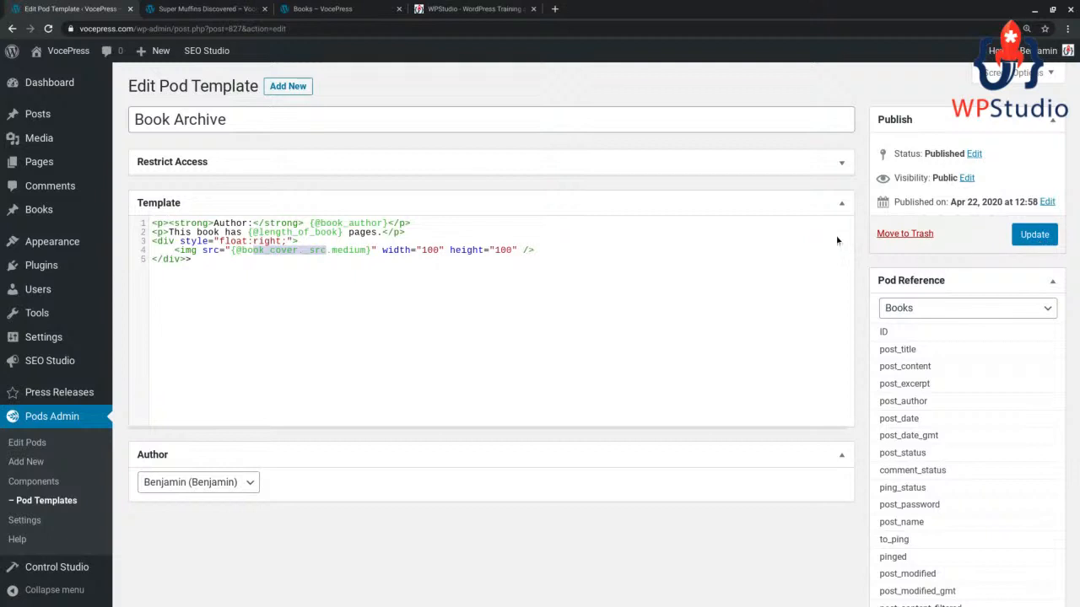
left_click(424, 229)
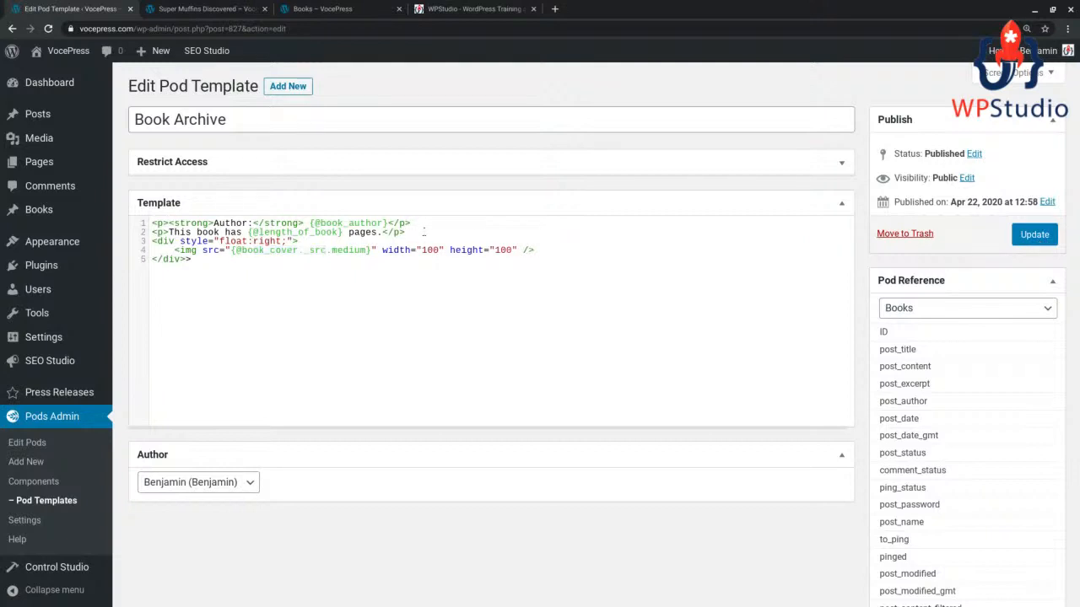
key("Return")
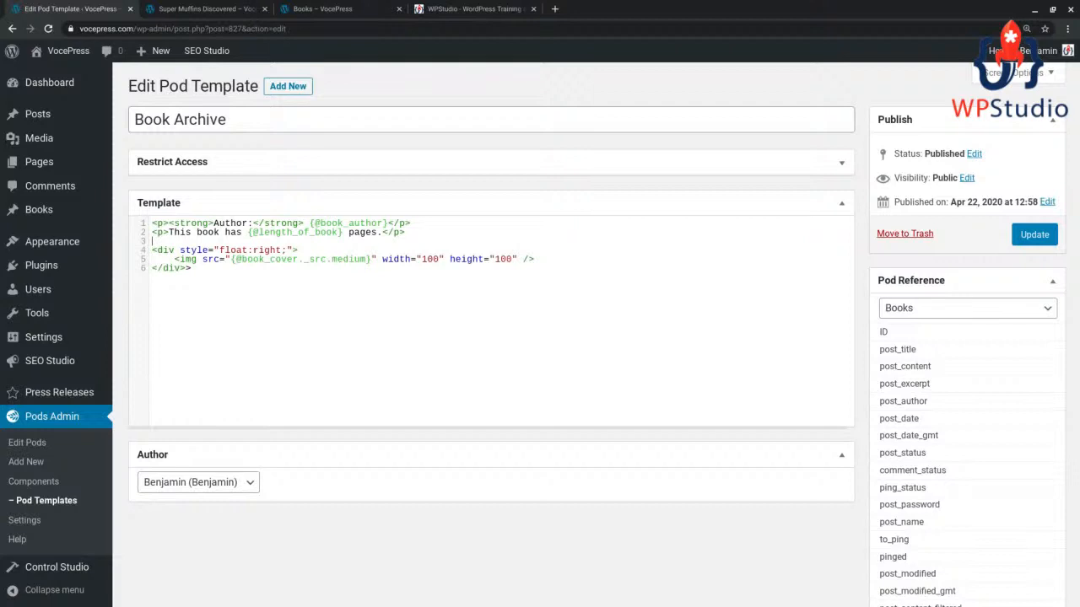
type("if ")
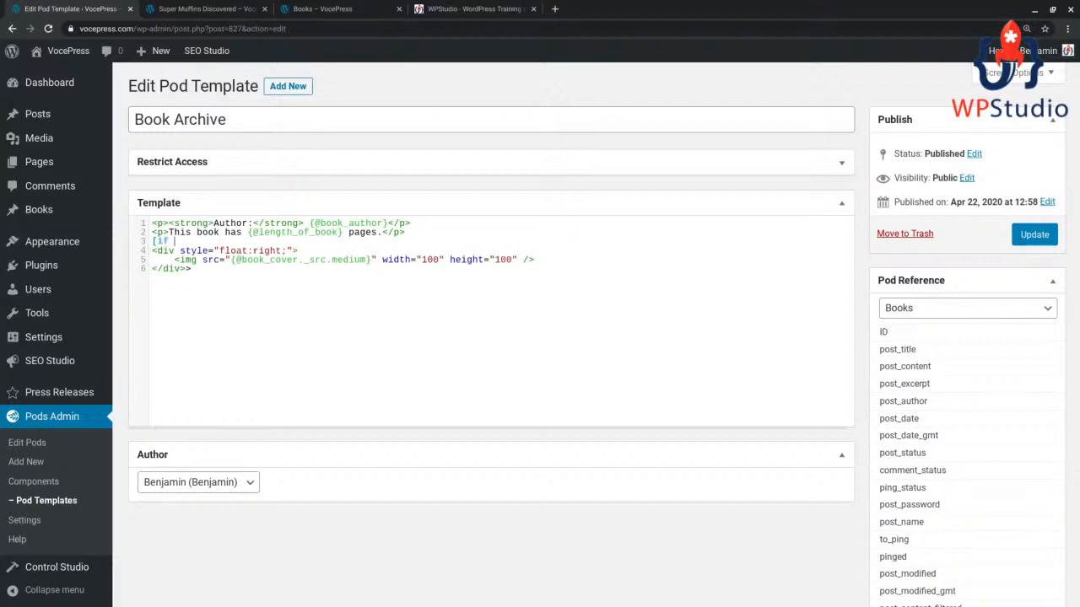
type("book")
type("_cover]")
type("[/if]")
left_click(1034, 235)
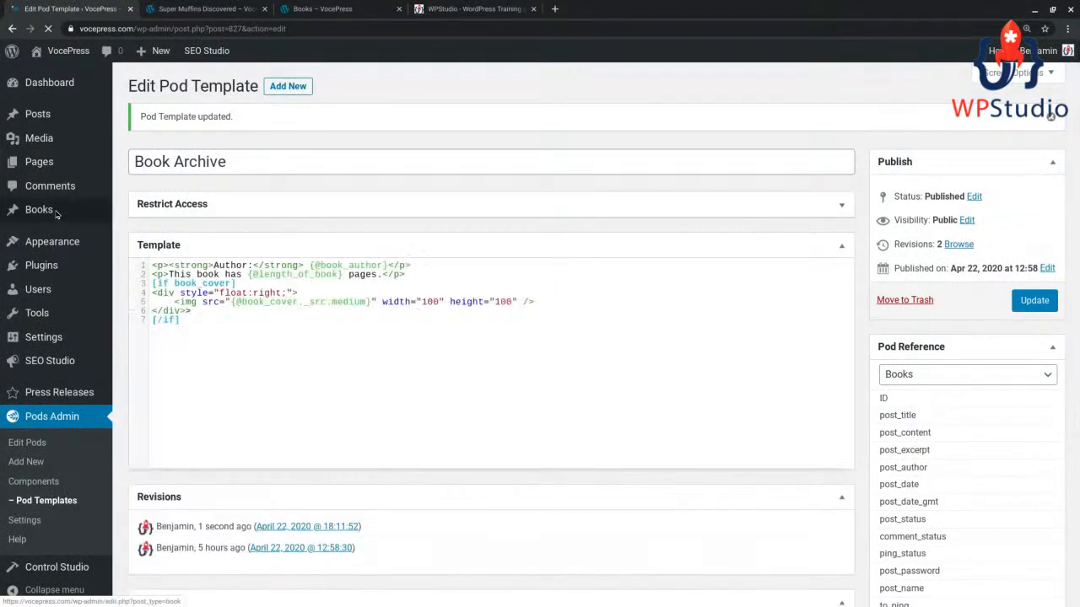
Reload the public Books archive page and look through the book entries for the effect of the conditional
mouse_move(57, 215)
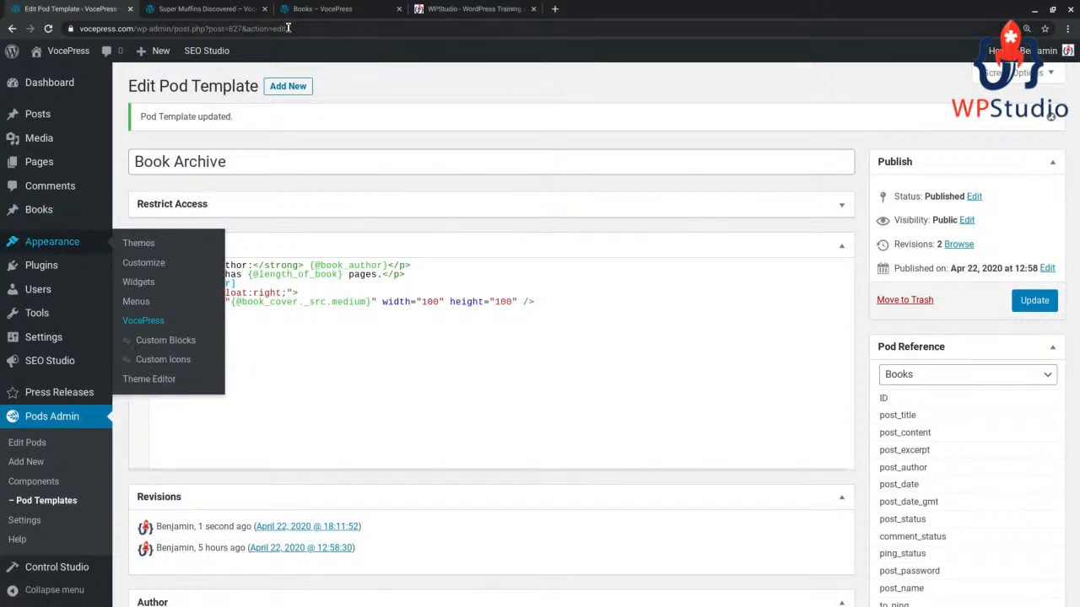
left_click(319, 8)
left_click(48, 29)
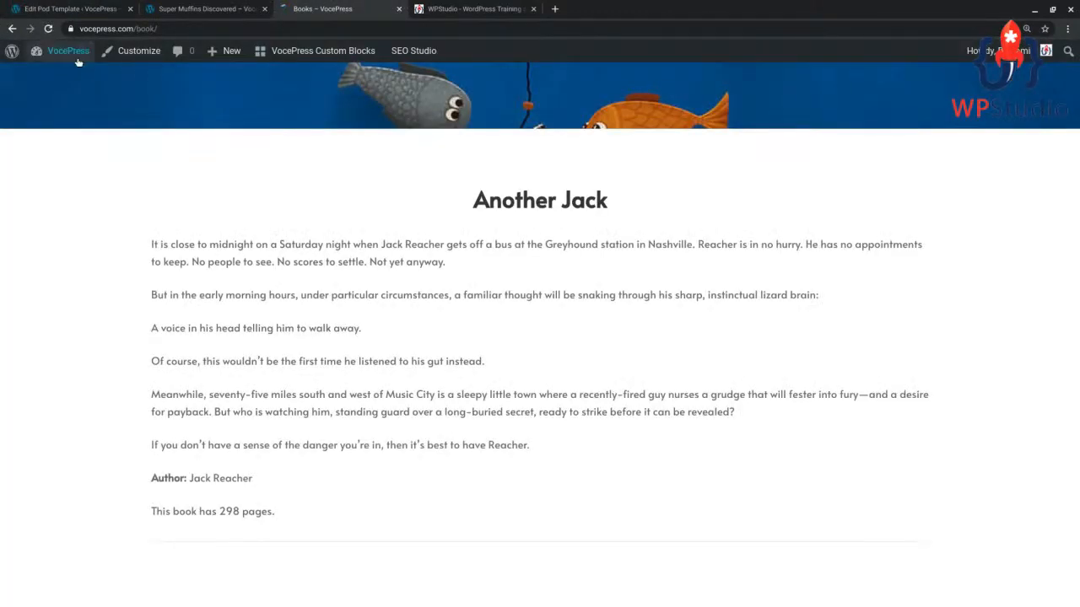
scroll(634, 279, "down", 1)
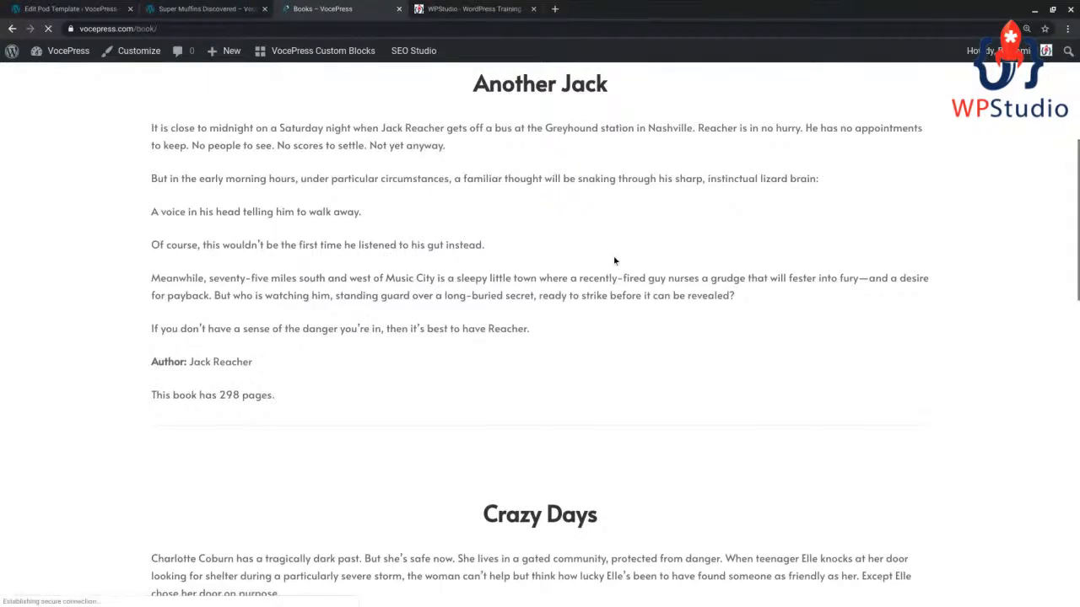
scroll(560, 245, "down", 5)
scroll(730, 278, "up", 7)
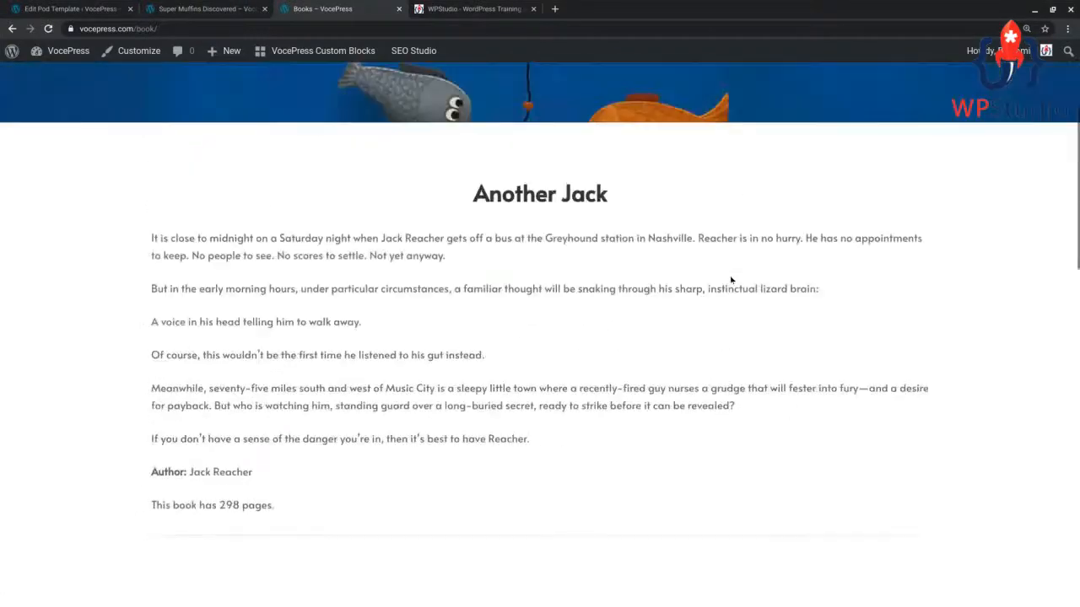
scroll(665, 309, "down", 4)
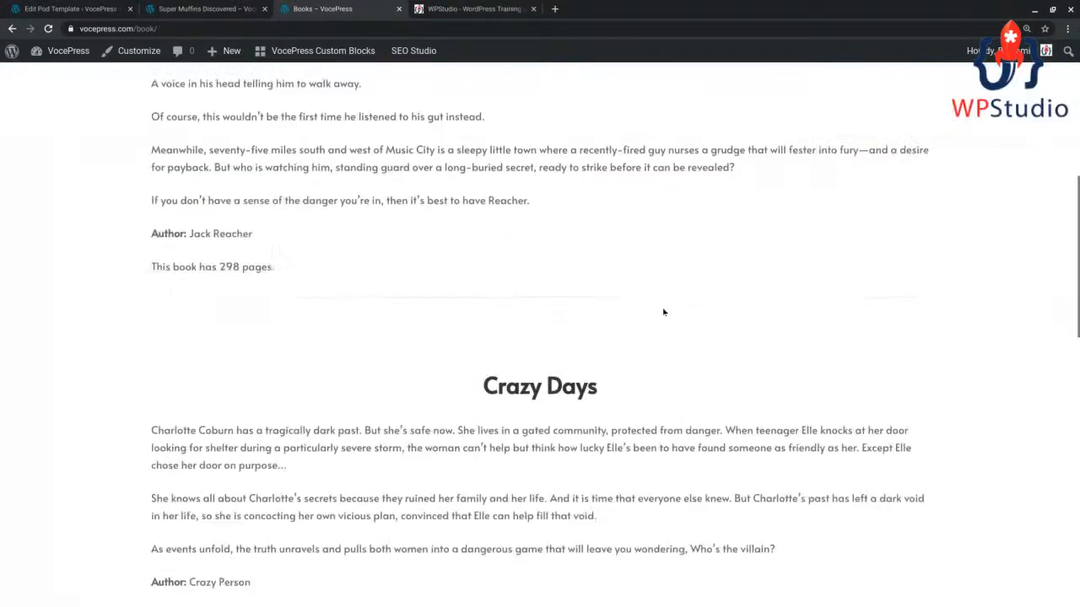
Close the Super Muffins Discovered page and open Danger Book for editing from the All Books list in a new tab
left_click(173, 10)
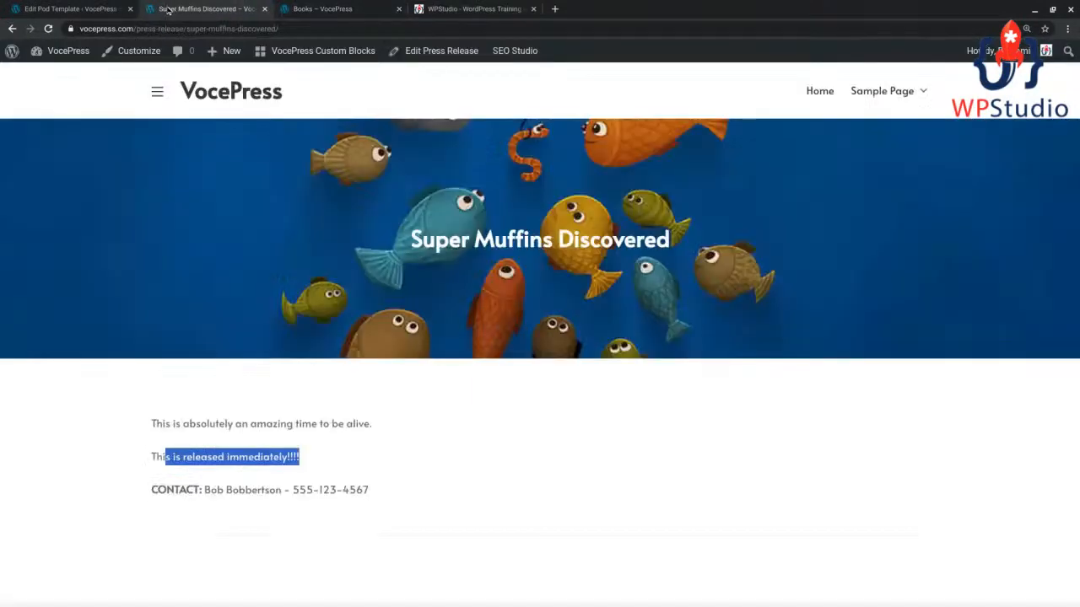
left_click(264, 8)
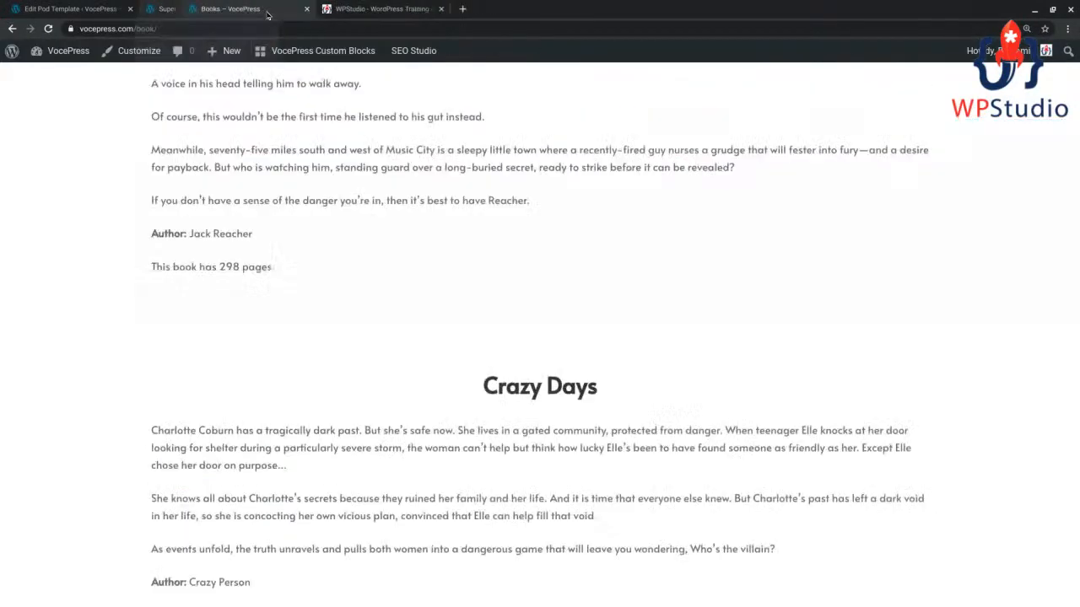
left_click(100, 12)
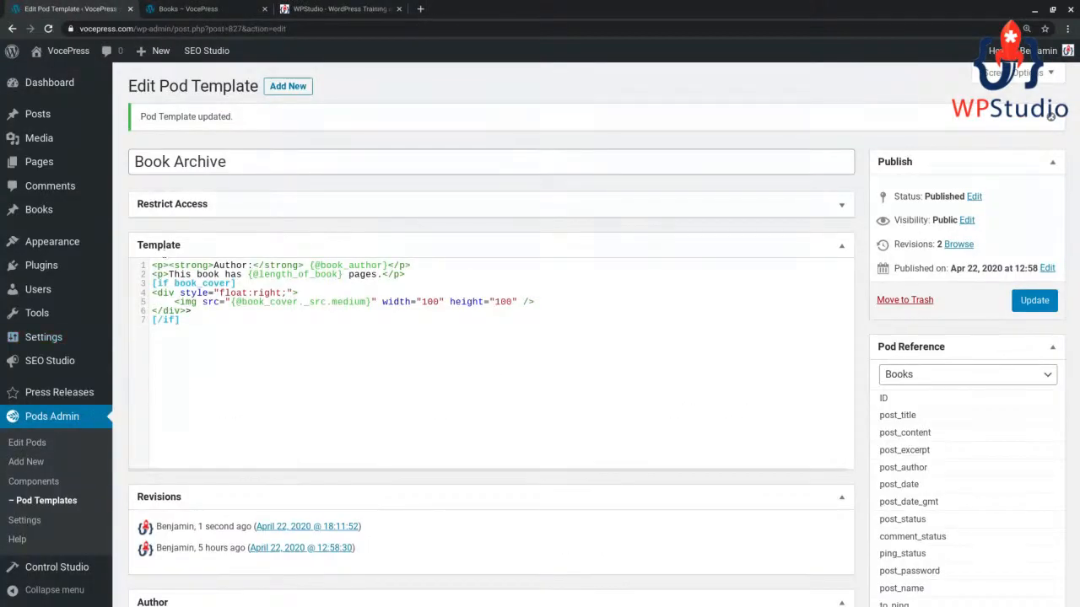
mouse_move(84, 216)
right_click(133, 215)
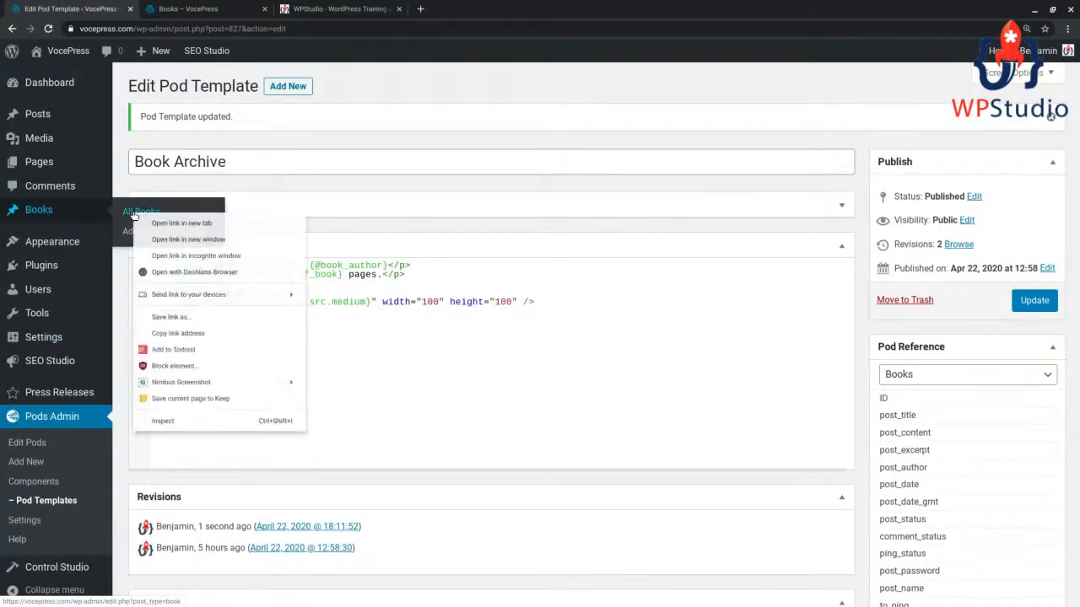
left_click(181, 223)
left_click(206, 9)
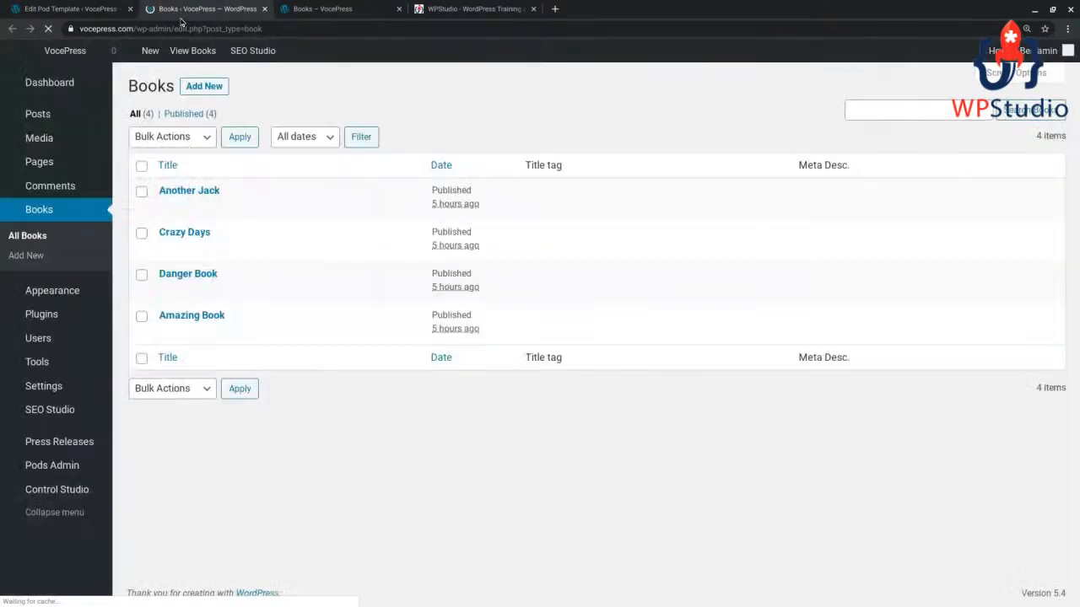
left_click(167, 290)
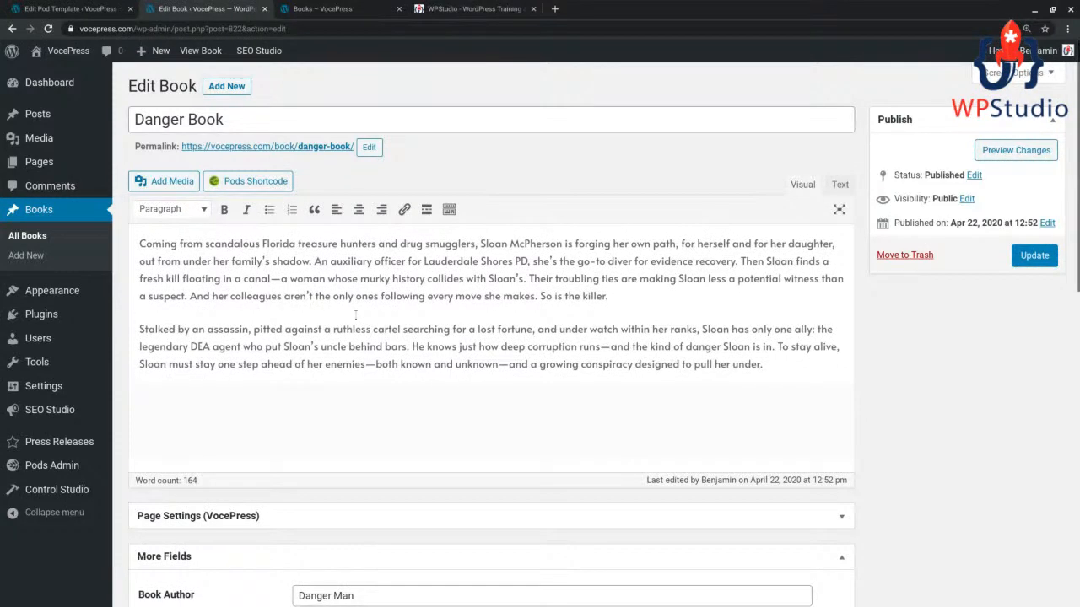
Examine Danger Book's description, title and the custom fields under More Fields
left_click_drag(221, 244, 487, 261)
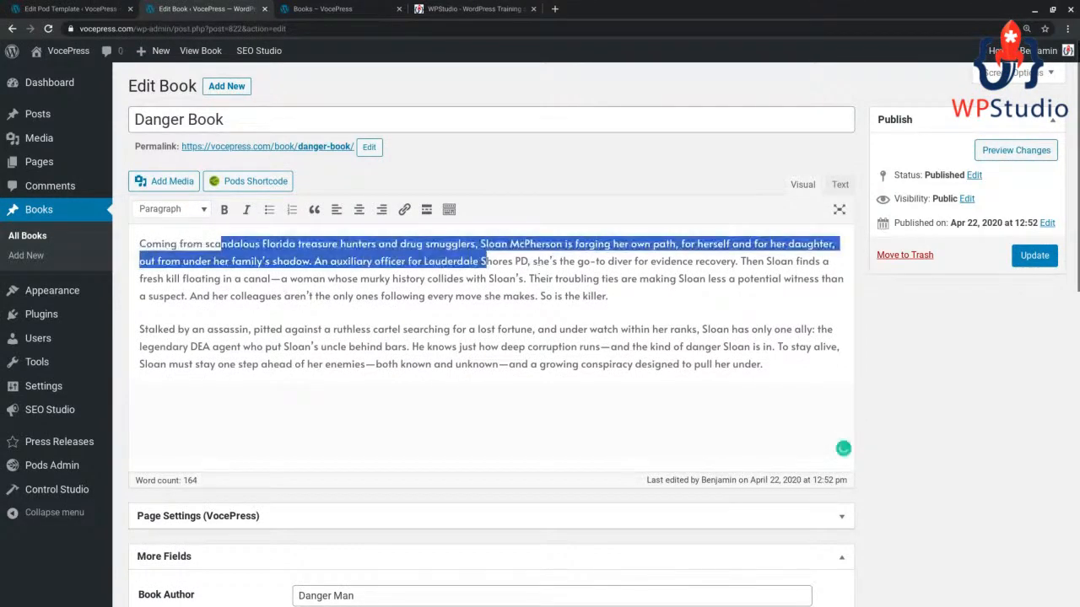
left_click(232, 278)
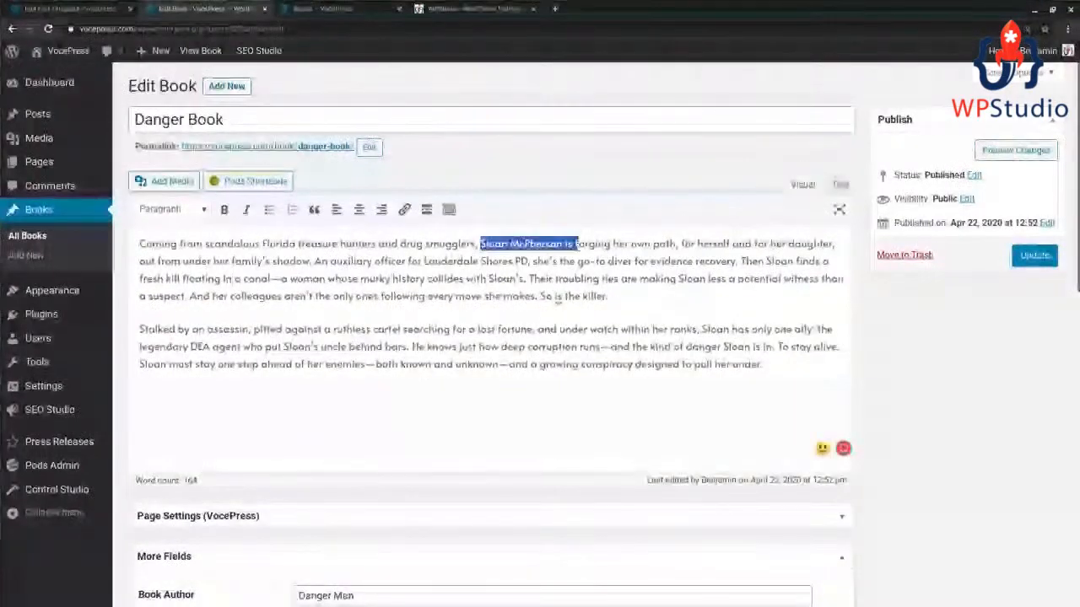
left_click_drag(579, 244, 558, 262)
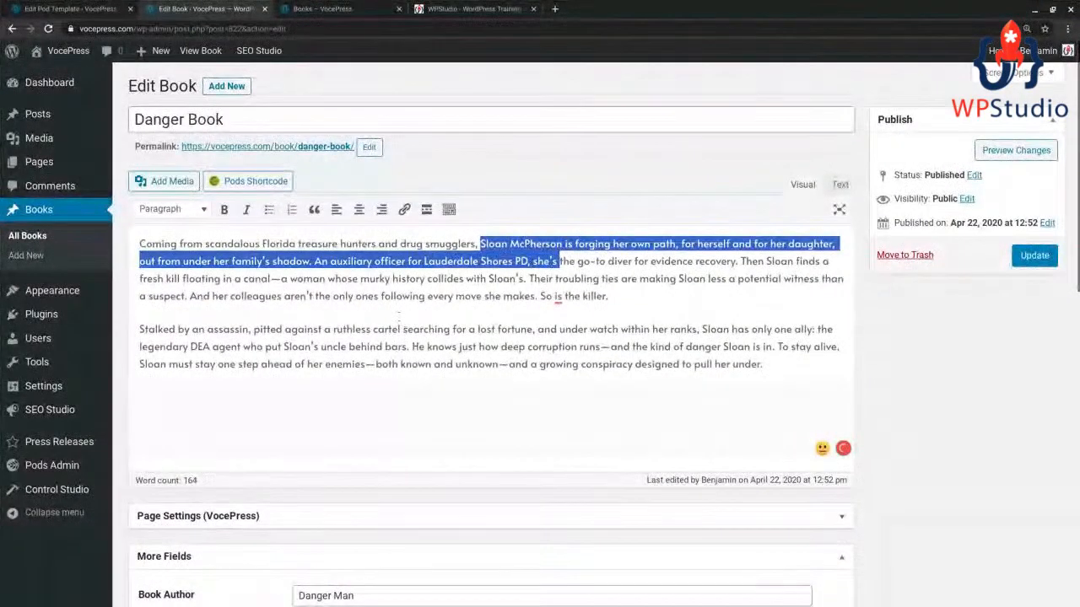
scroll(371, 320, "down", 1)
scroll(371, 319, "down", 2)
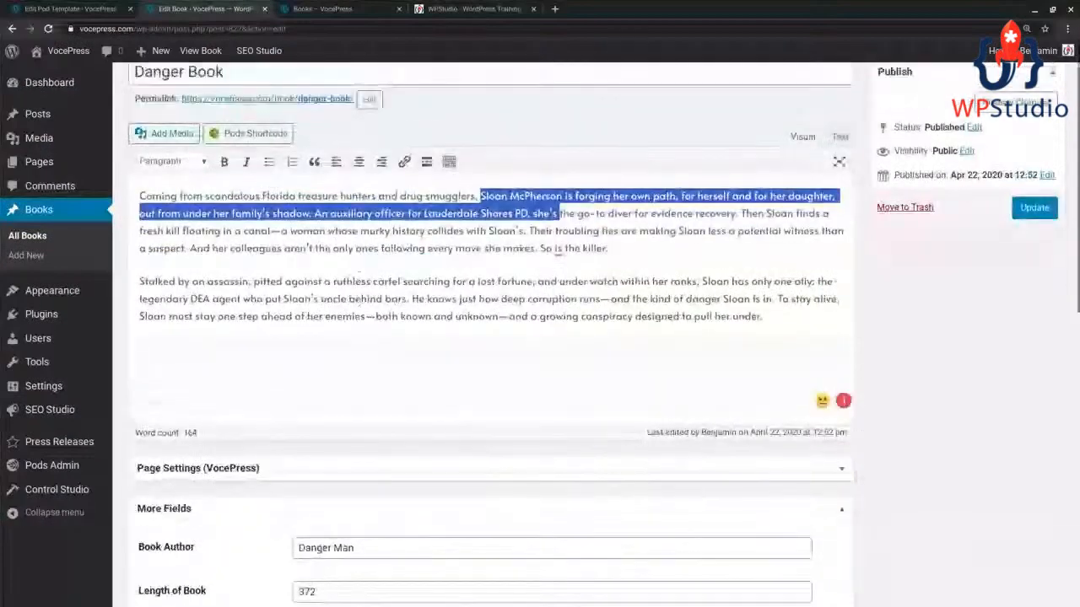
scroll(323, 332, "up", 2)
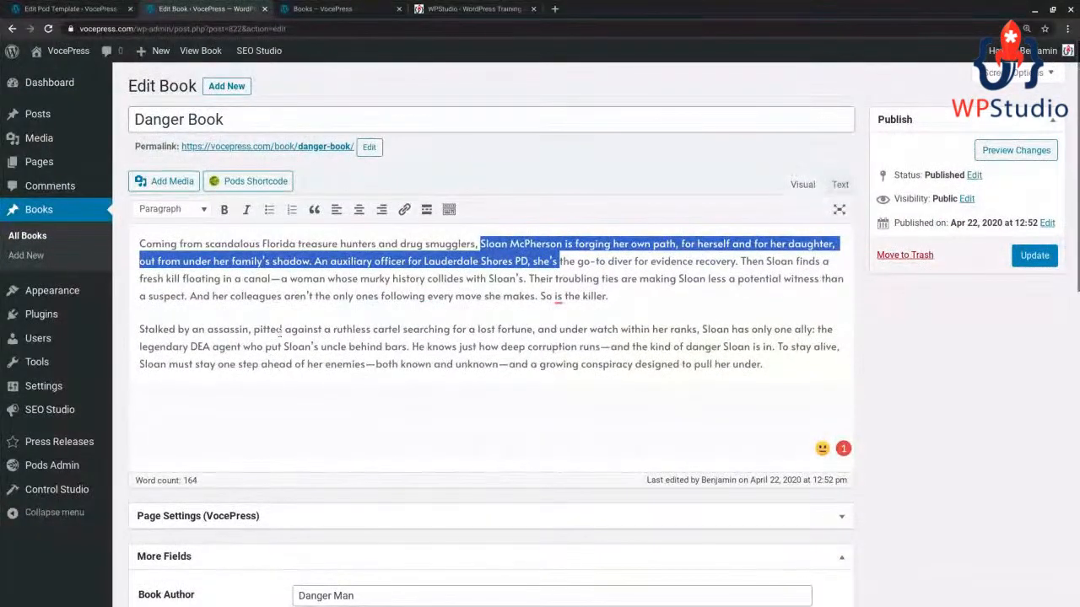
left_click(243, 312)
left_click_drag(218, 279, 410, 347)
left_click(421, 349)
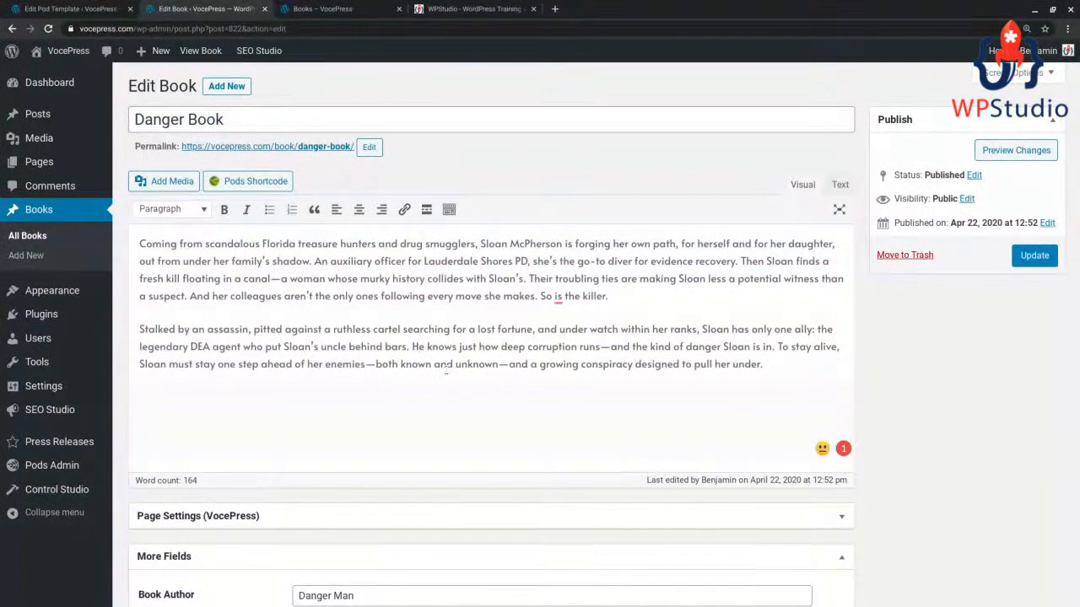
left_click_drag(239, 120, 116, 124)
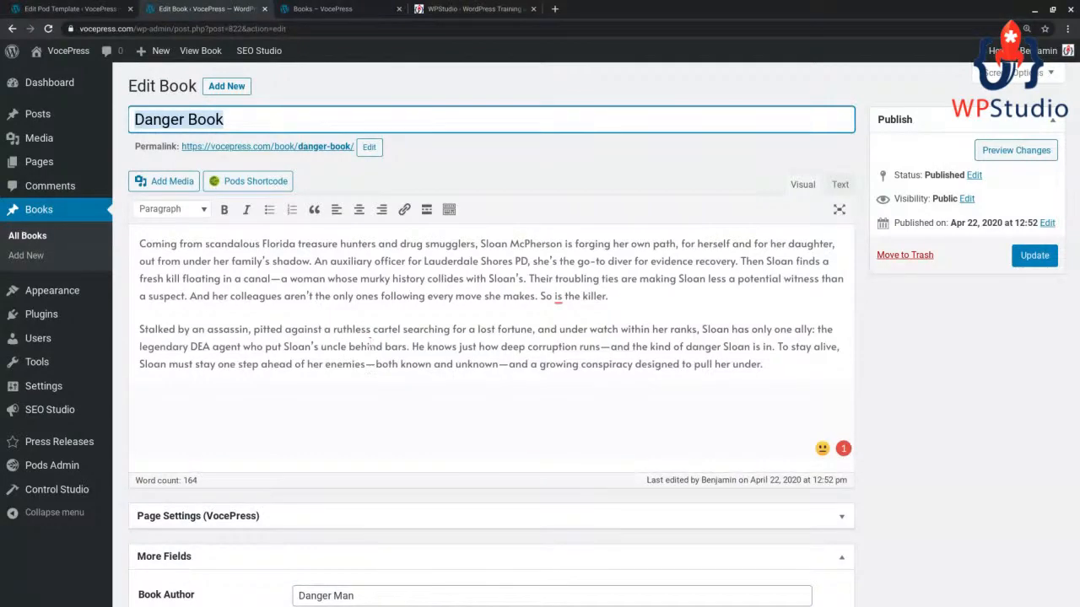
scroll(562, 354, "down", 5)
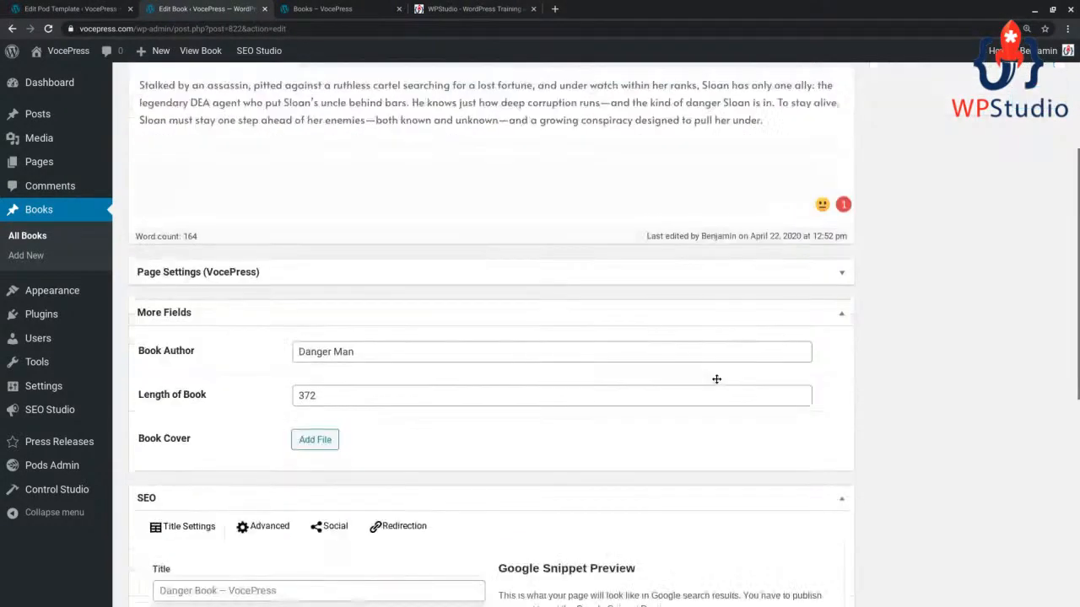
left_click_drag(358, 255, 293, 257)
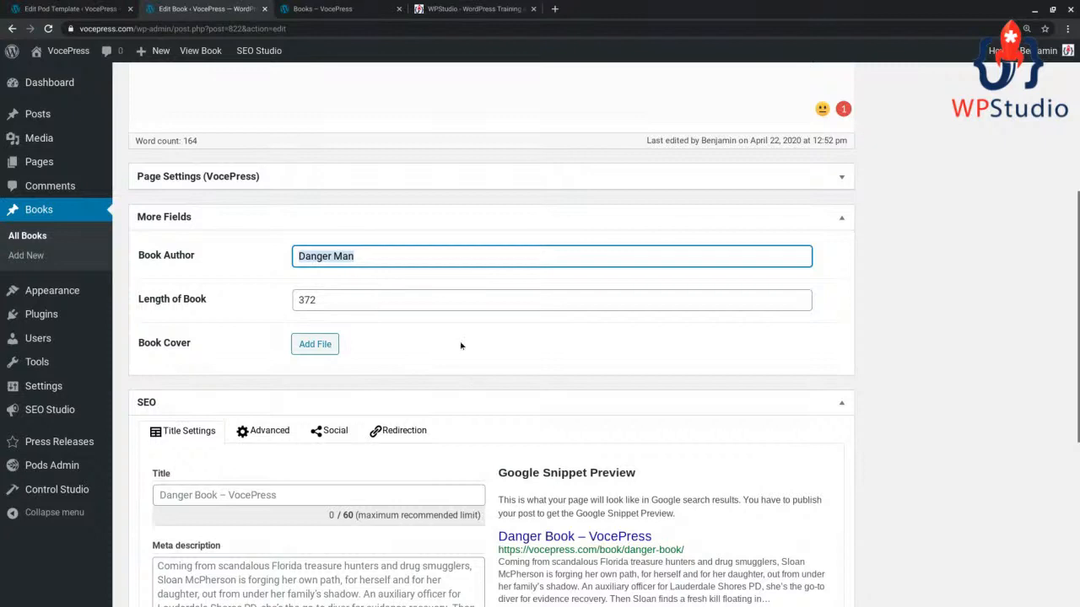
Attach the orange octopus image 1920x1080-1.jpg from the media library as Danger Book's Book Cover and update the book
left_click(315, 344)
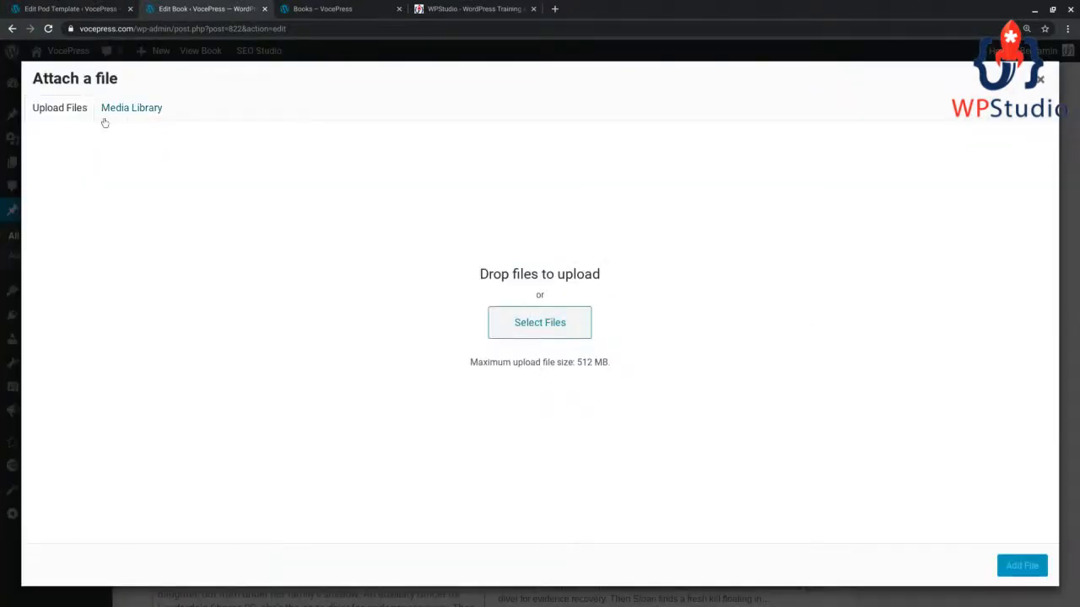
left_click(132, 108)
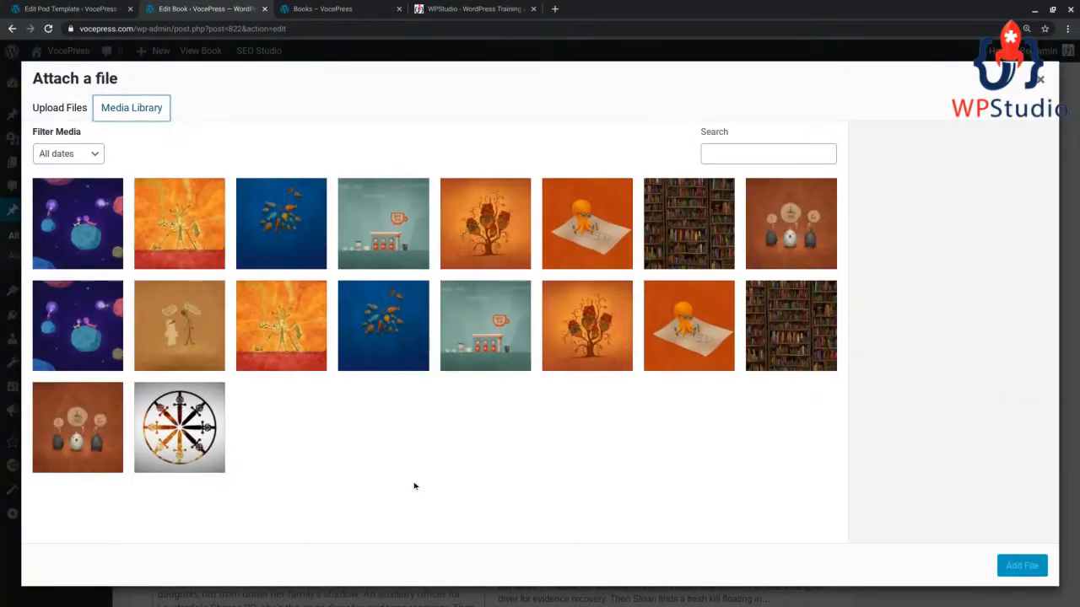
left_click(600, 229)
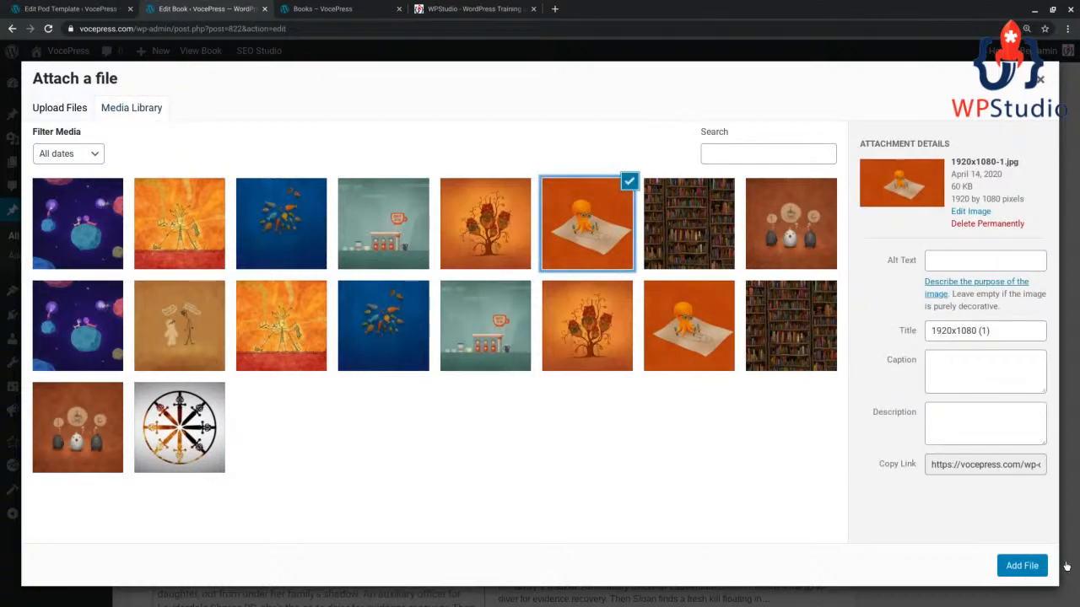
left_click(1021, 566)
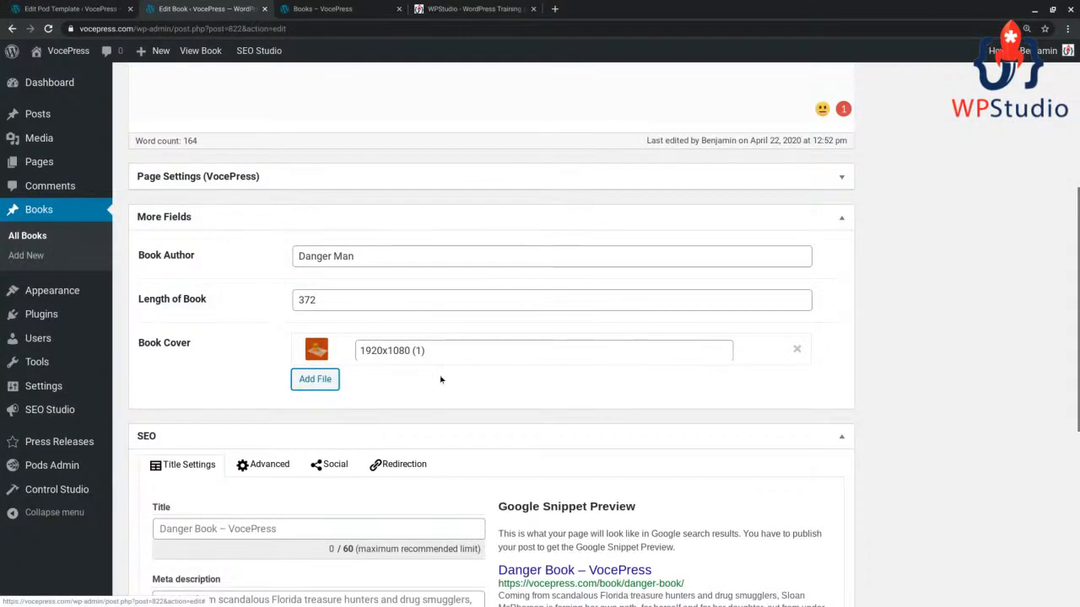
scroll(1005, 250, "up", 5)
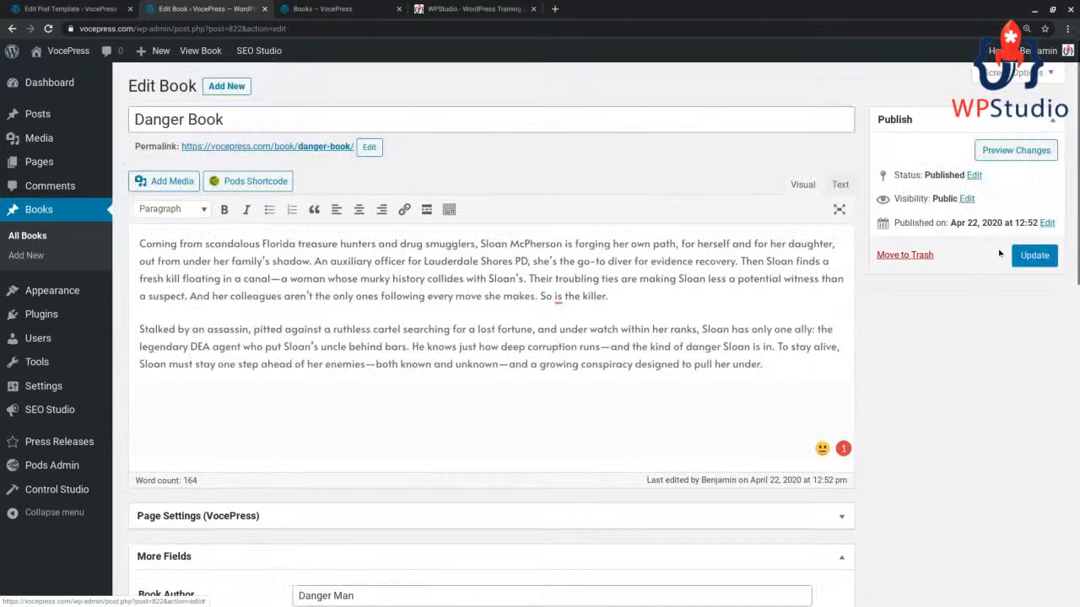
left_click(1035, 257)
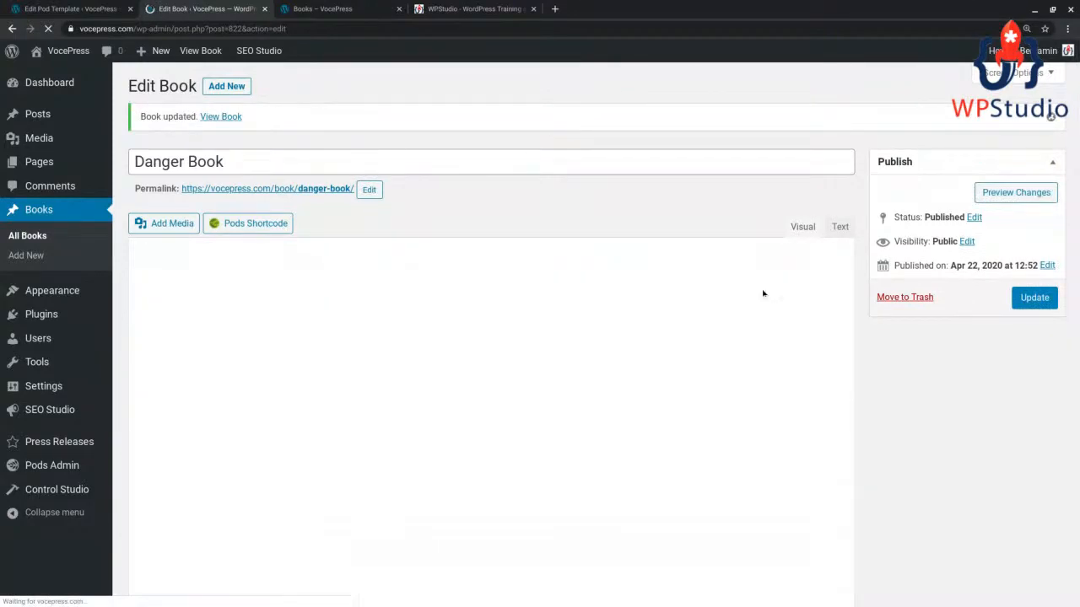
scroll(922, 367, "down", 3)
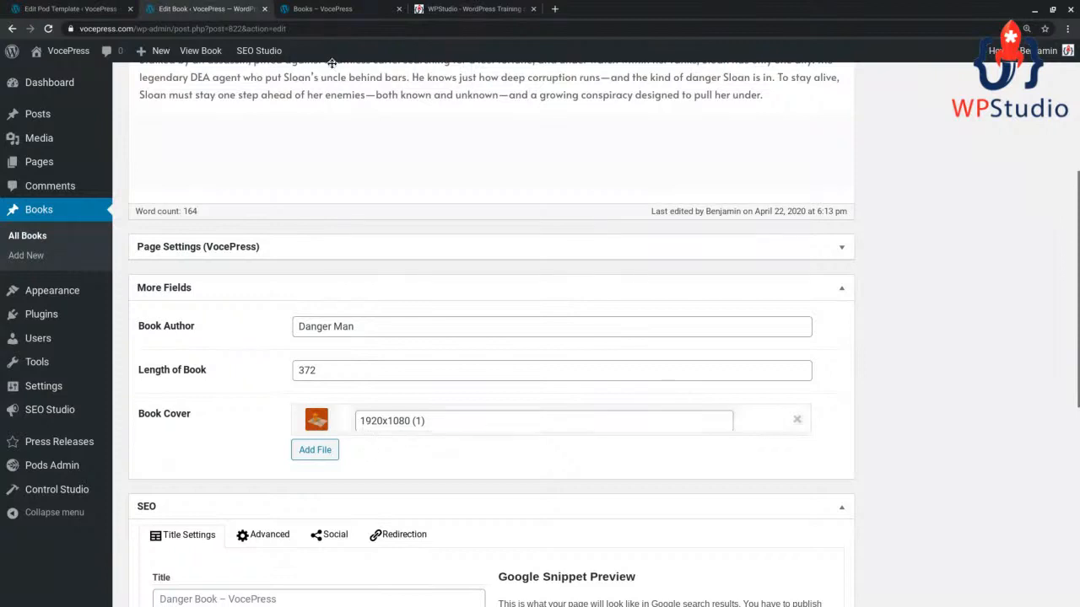
Reload the public Books archive page and check the Danger Book entry for its book cover image
left_click(342, 10)
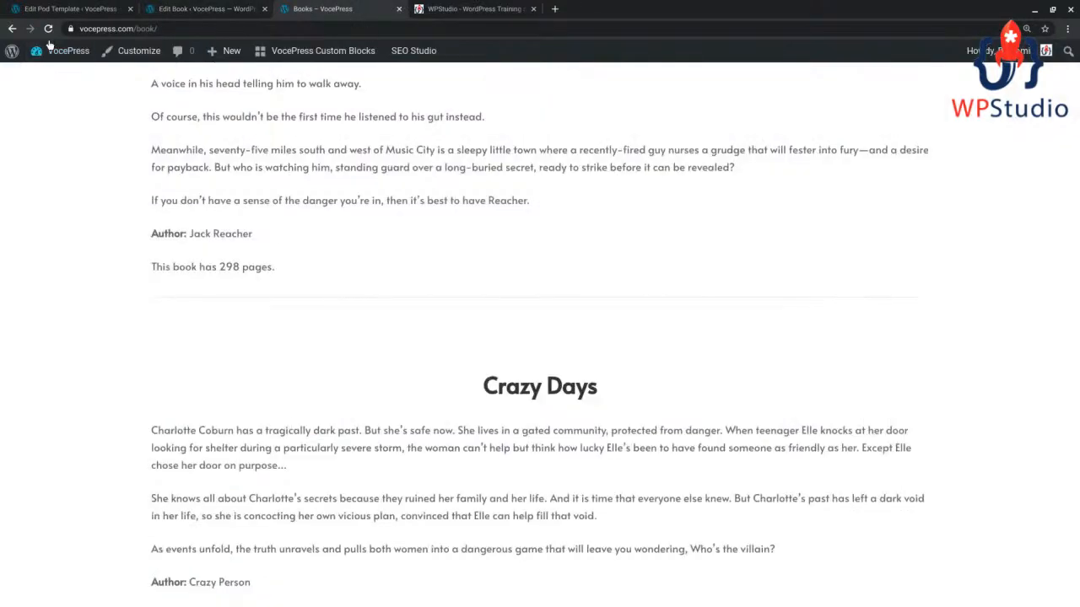
scroll(67, 71, "up", 6)
left_click(48, 30)
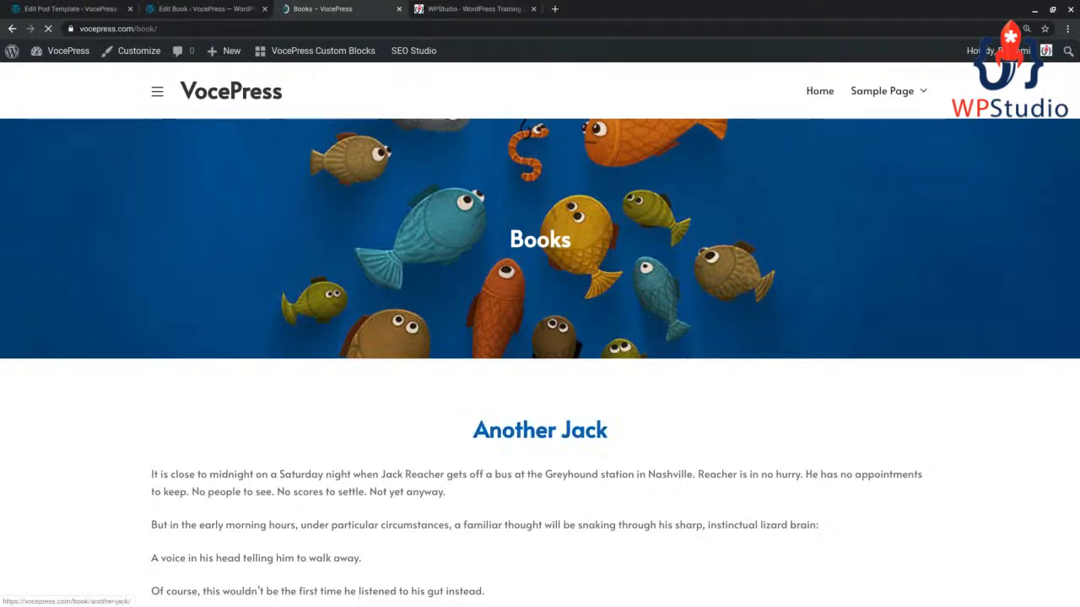
scroll(694, 424, "down", 1)
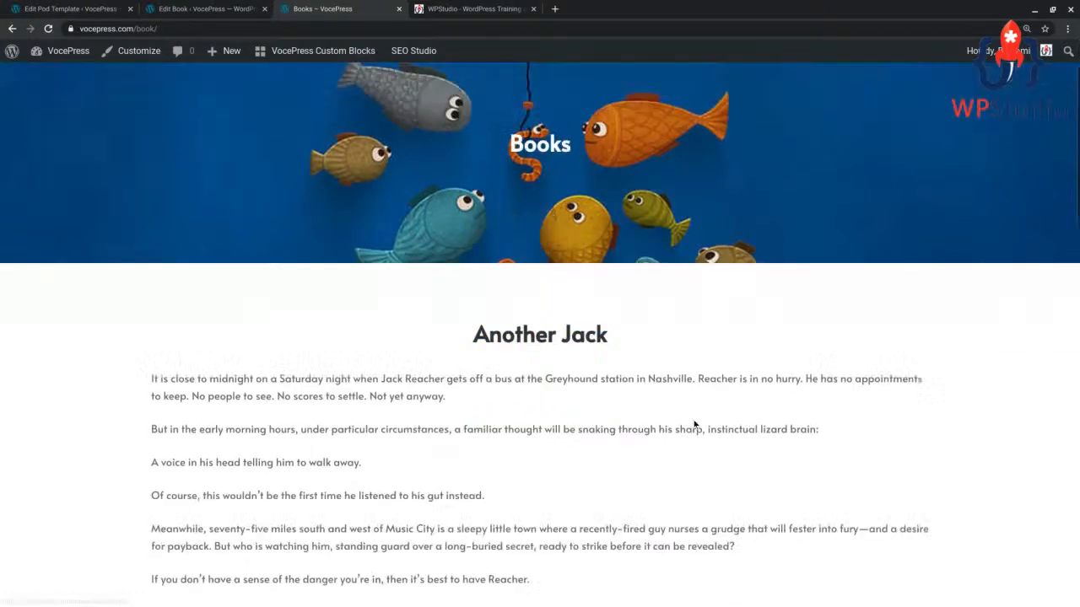
scroll(694, 425, "down", 10)
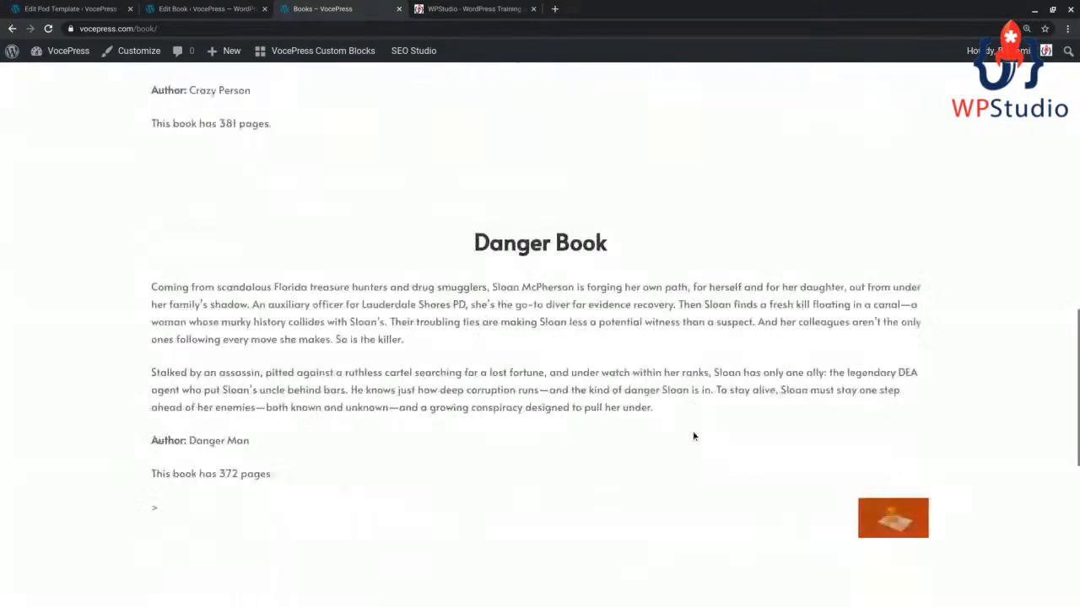
scroll(693, 436, "down", 1)
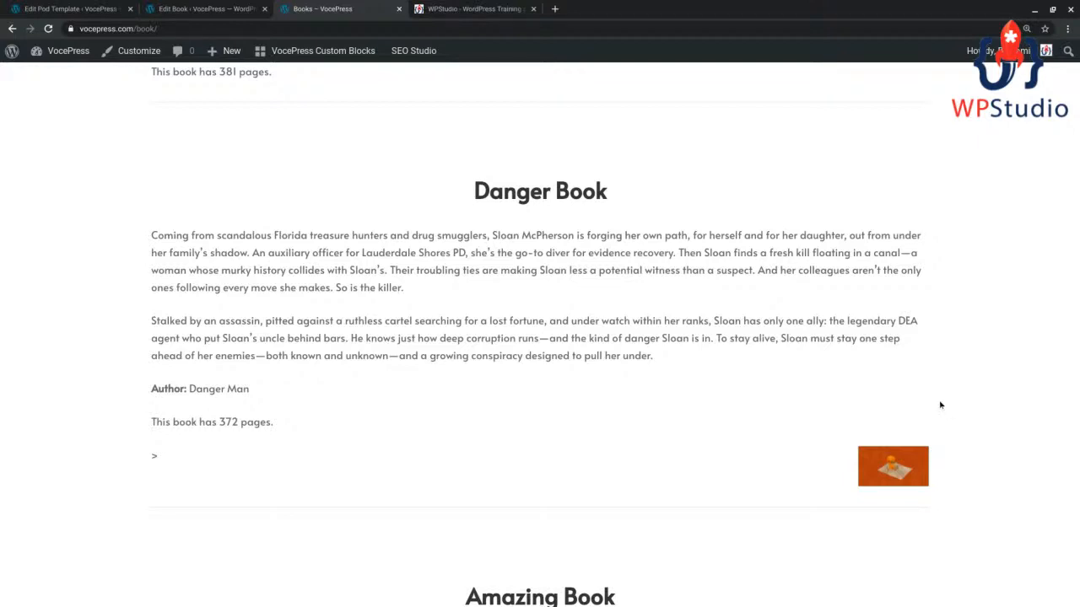
Remove the stray ">" after the closing div in the Book Archive pod template and update the template
left_click_drag(173, 461, 153, 457)
left_click(80, 9)
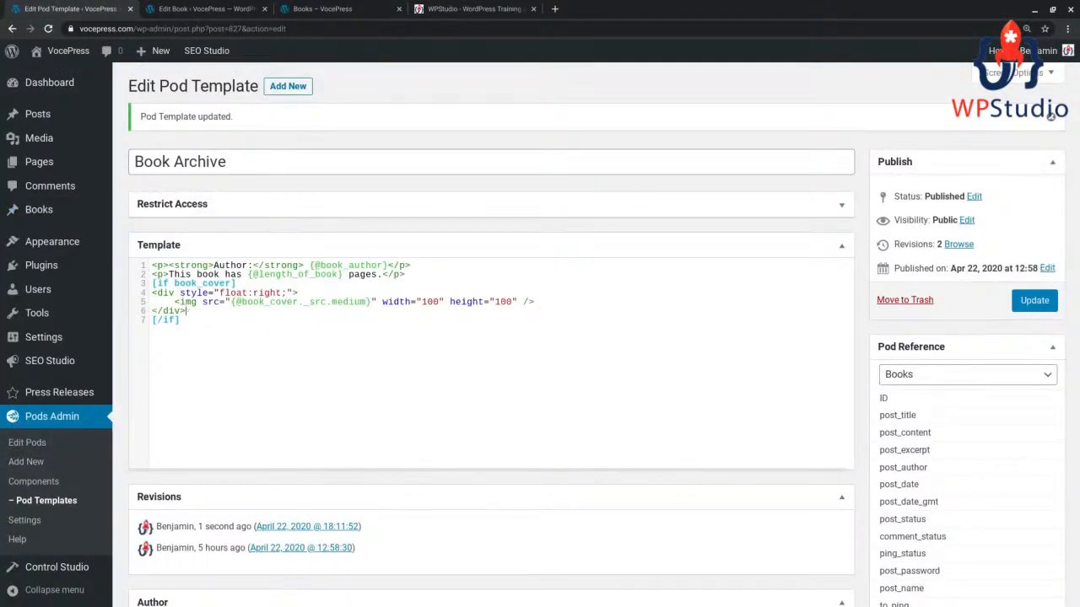
left_click(1022, 302)
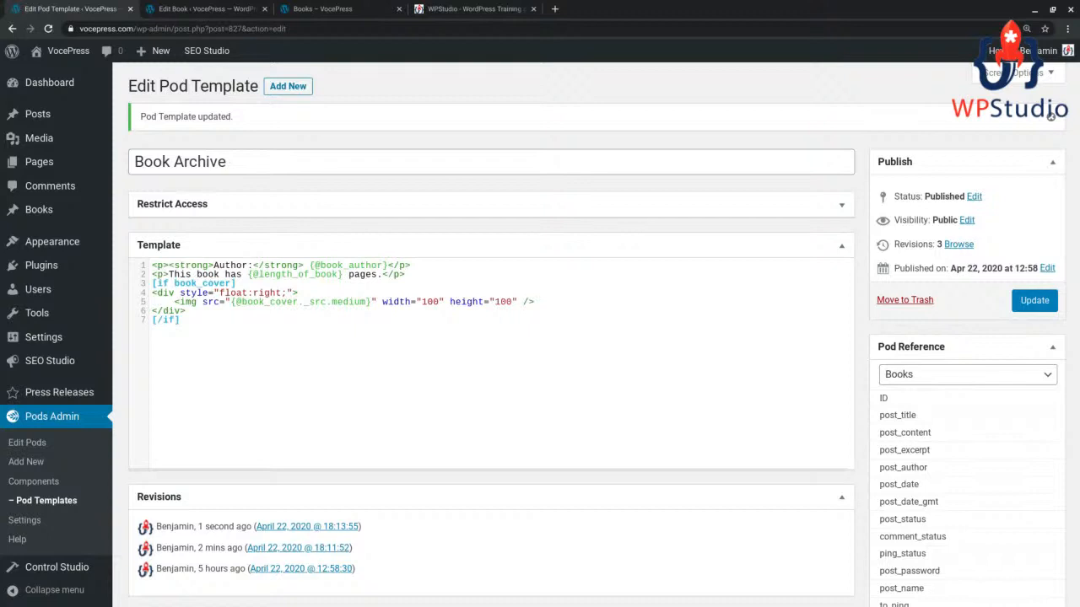
left_click_drag(256, 285, 147, 287)
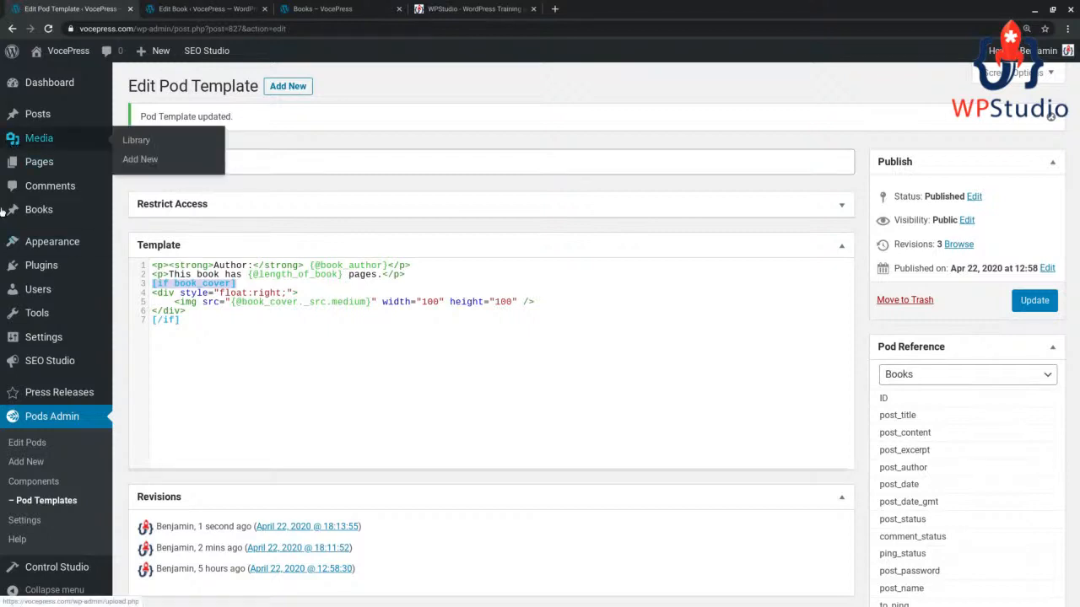
mouse_move(85, 220)
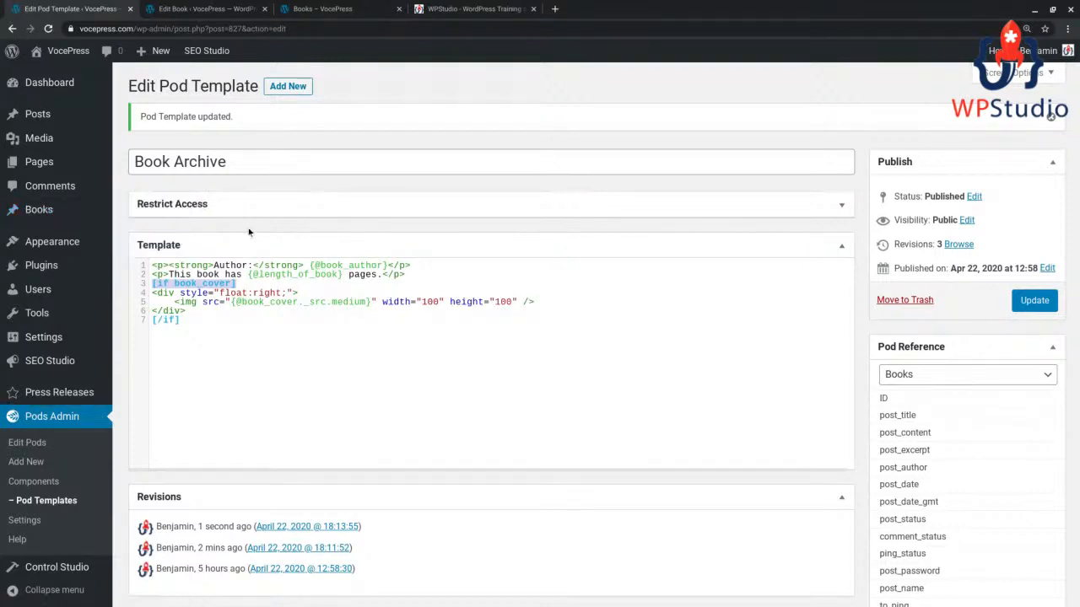
mouse_move(54, 299)
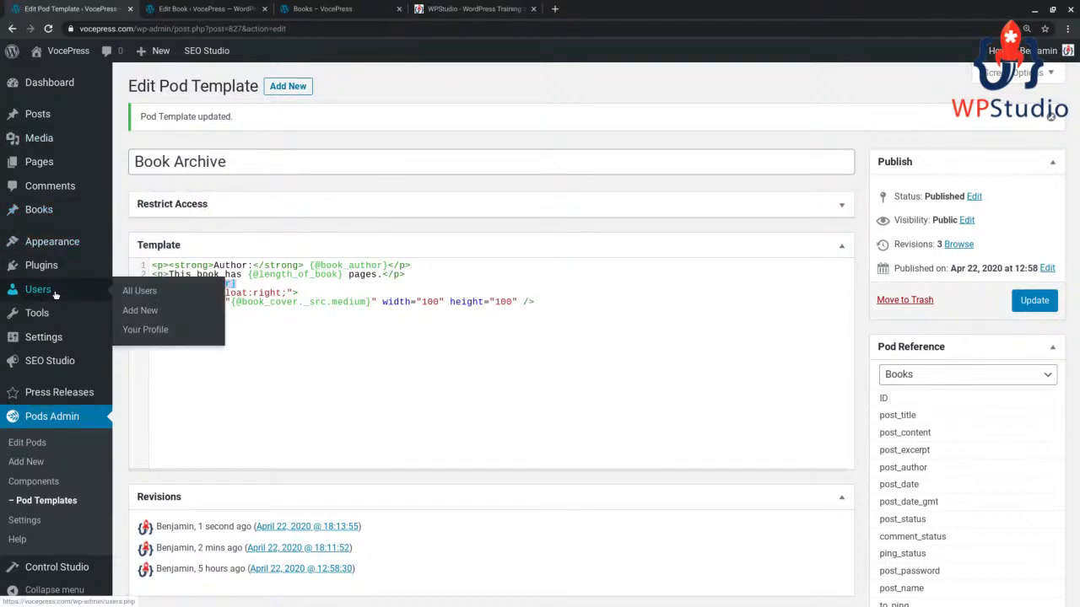
mouse_move(51, 401)
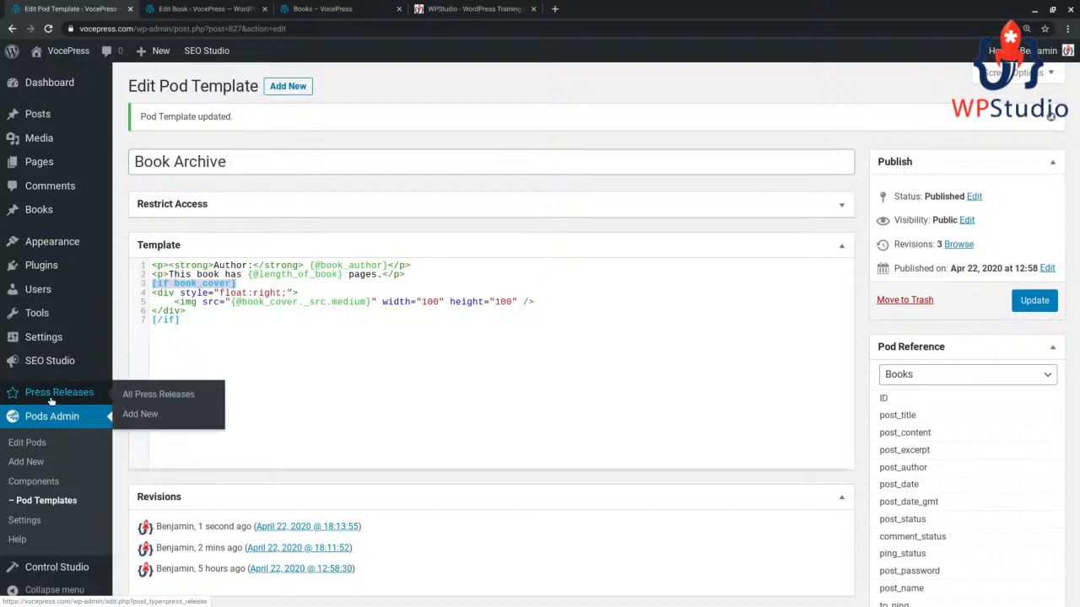
mouse_move(37, 160)
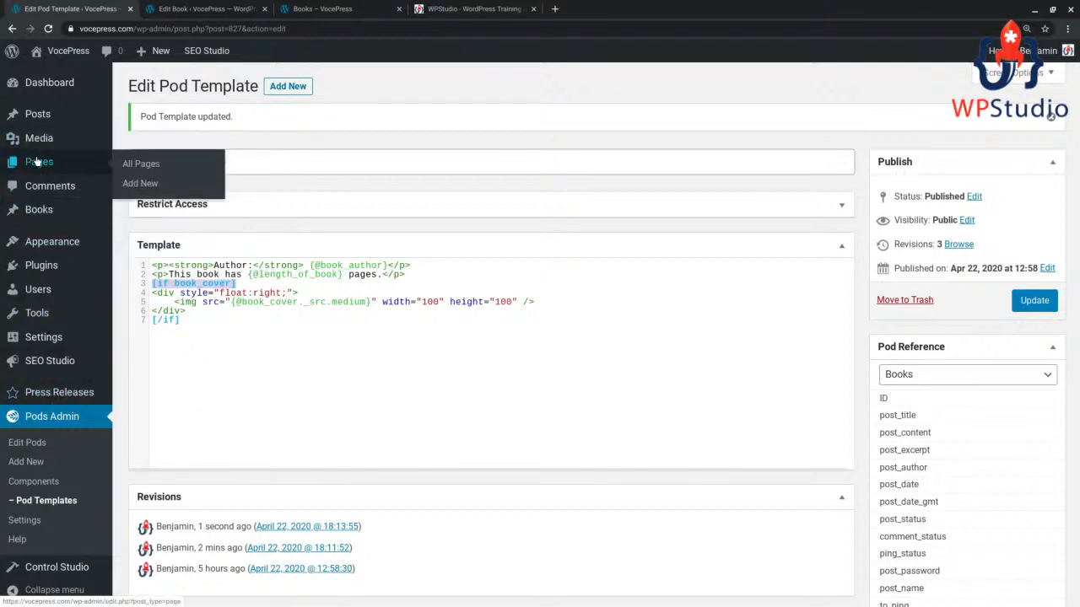
mouse_move(46, 114)
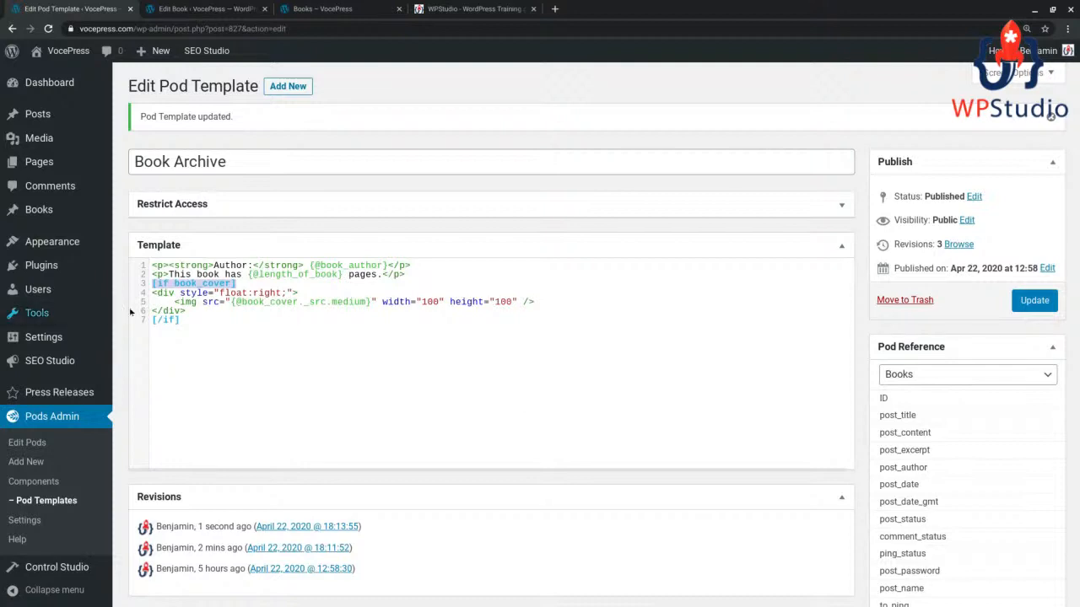
left_click(206, 312)
left_click_drag(314, 266, 384, 267)
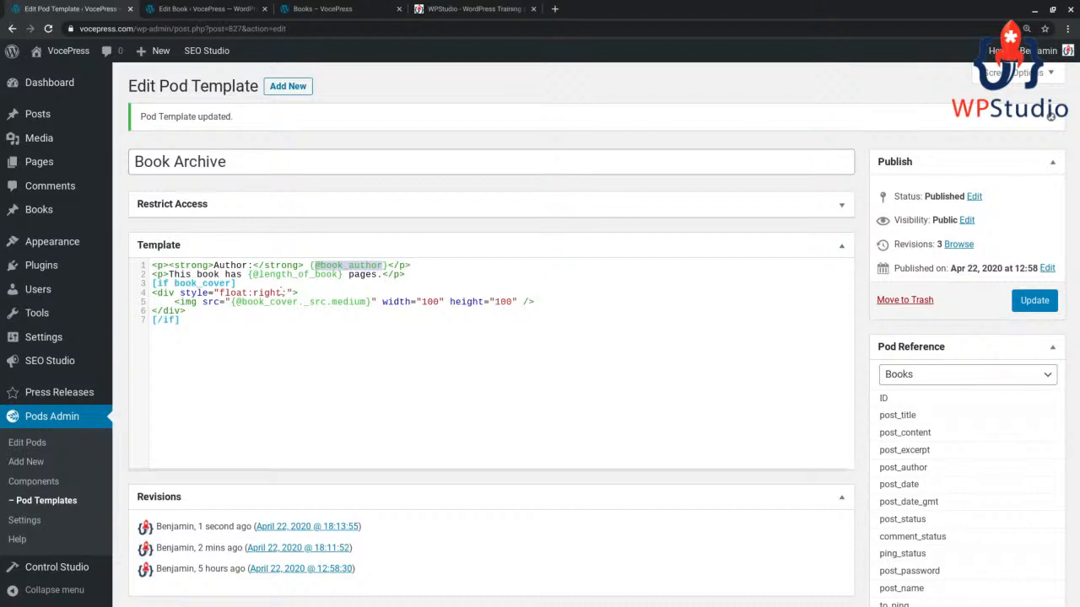
left_click(193, 321)
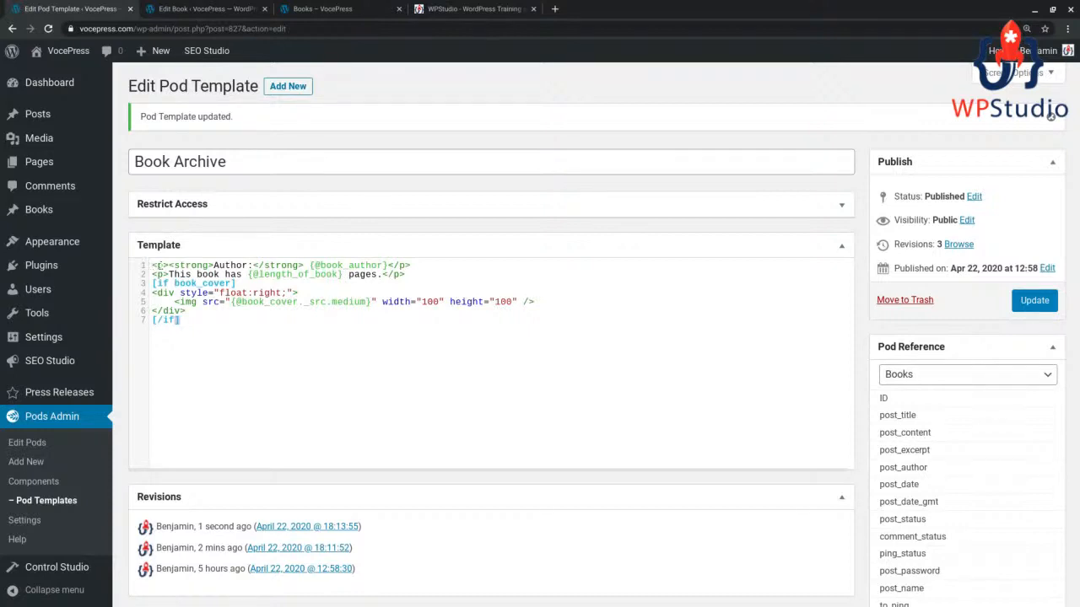
left_click_drag(162, 266, 190, 267)
Open the Pods settings and view the available Pods add-ons
mouse_move(60, 164)
left_click(38, 523)
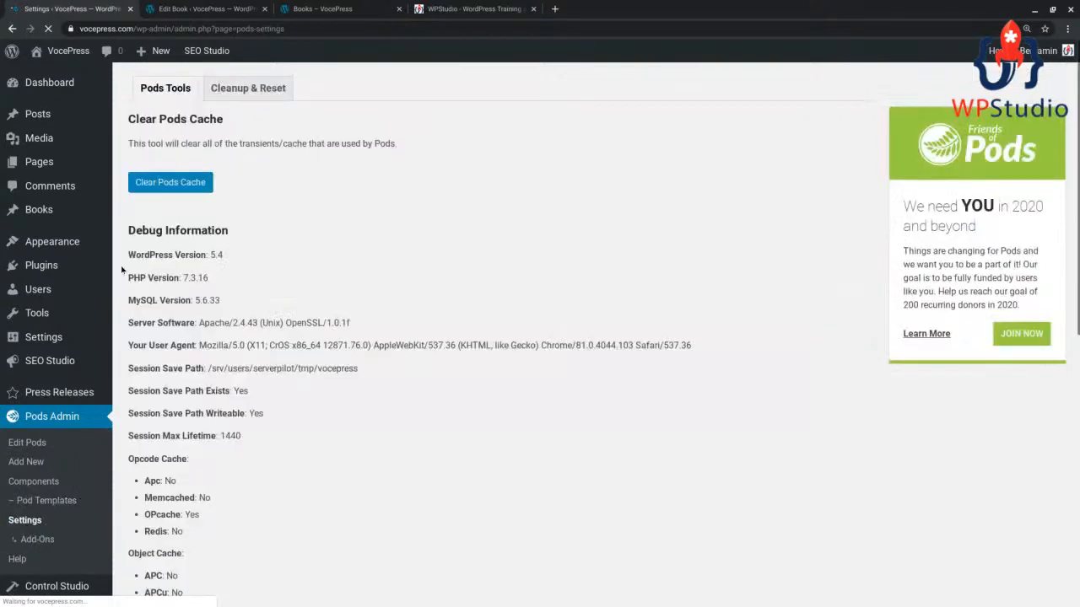
left_click(42, 542)
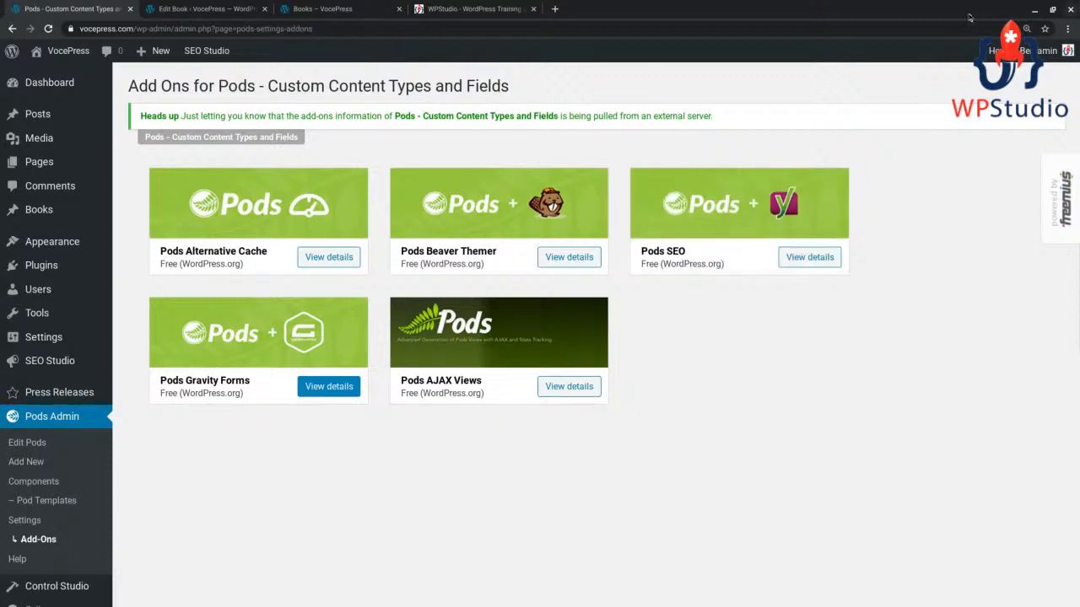
Switch to the WPStudio home page and view the Subscribe to WPStudio Updates form with its email address field
left_click(474, 10)
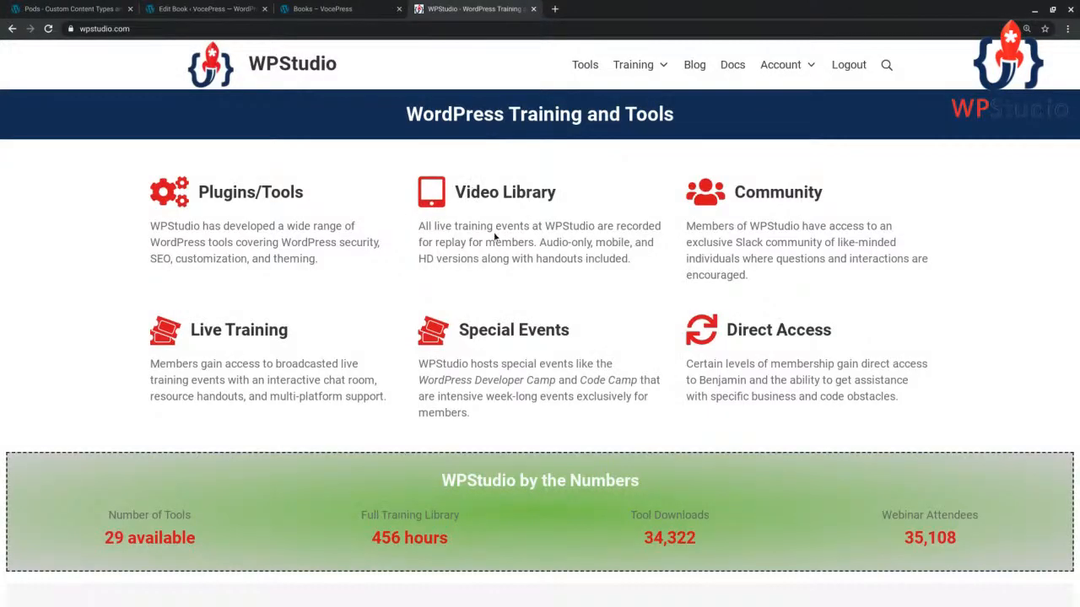
scroll(494, 248, "down", 15)
scroll(533, 374, "down", 1)
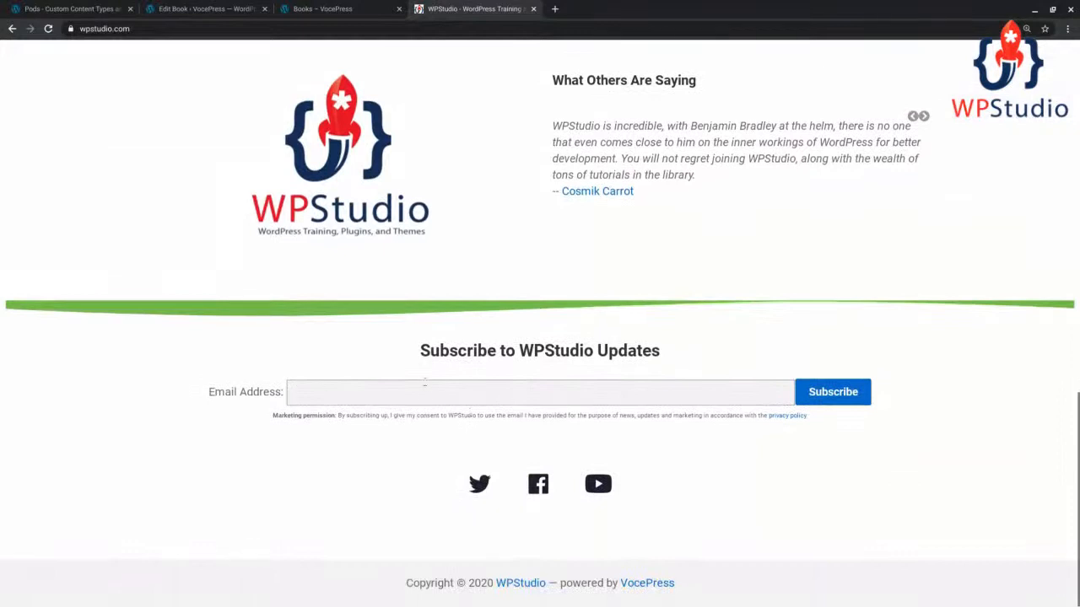
left_click_drag(420, 351, 684, 357)
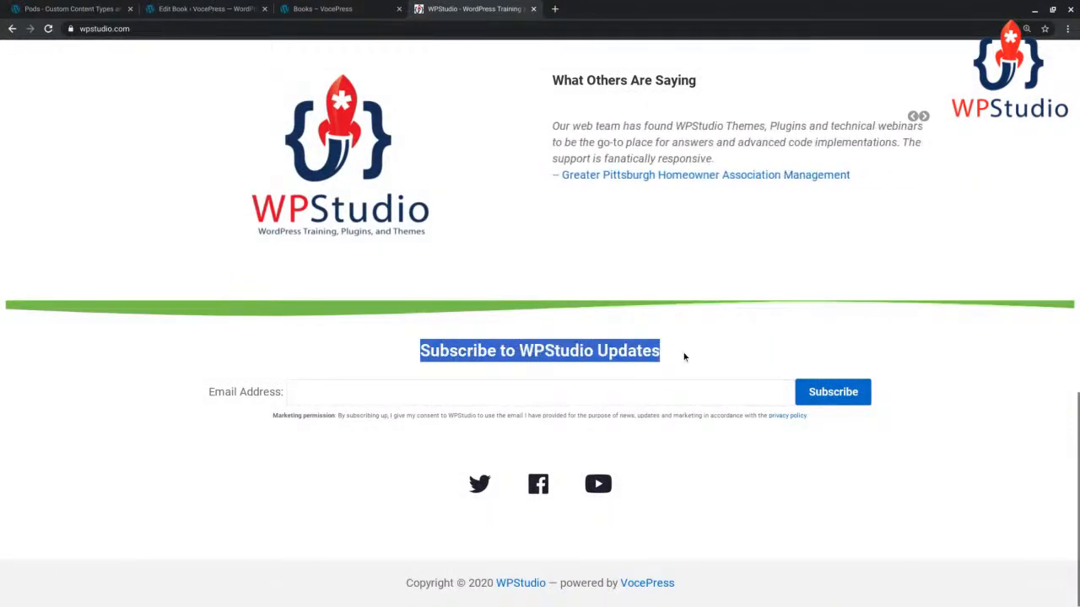
left_click(609, 391)
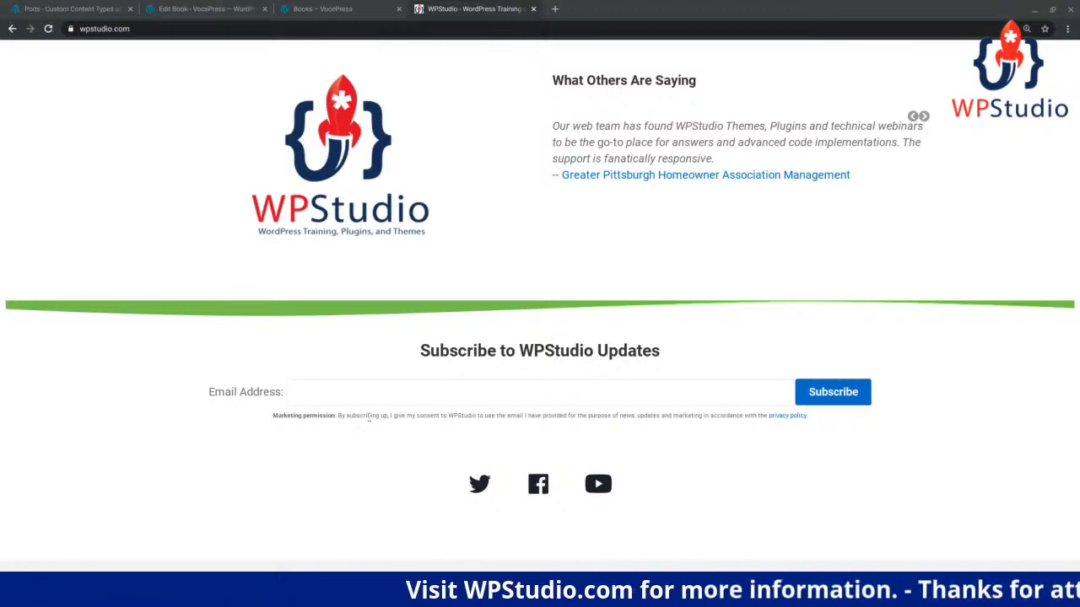
left_click(330, 400)
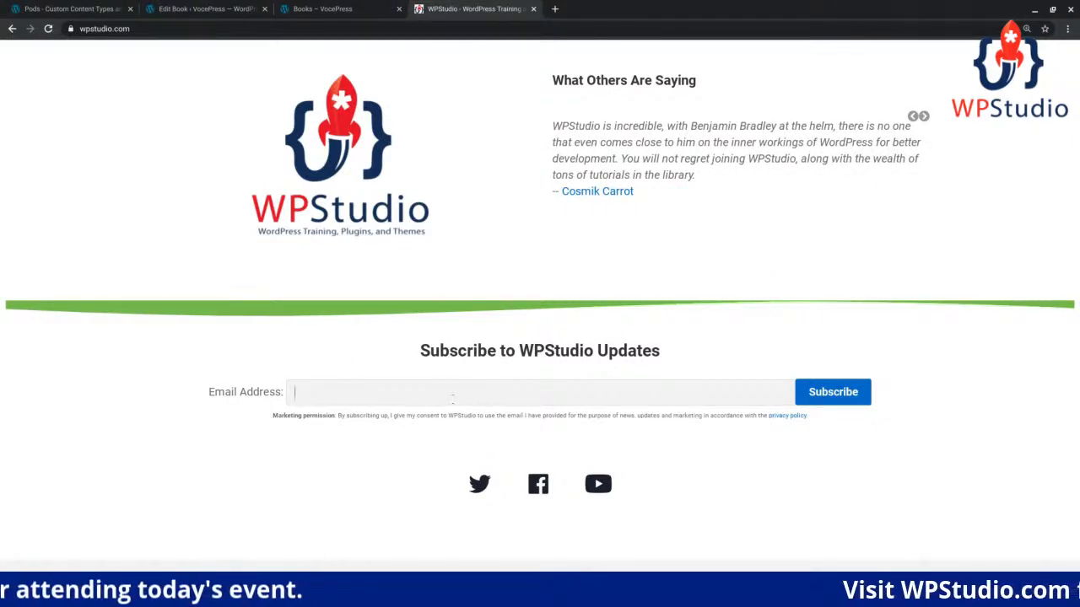
Look through the WPStudio home page sections, from the training and tools overview to the social media links
scroll(313, 398, "up", 10)
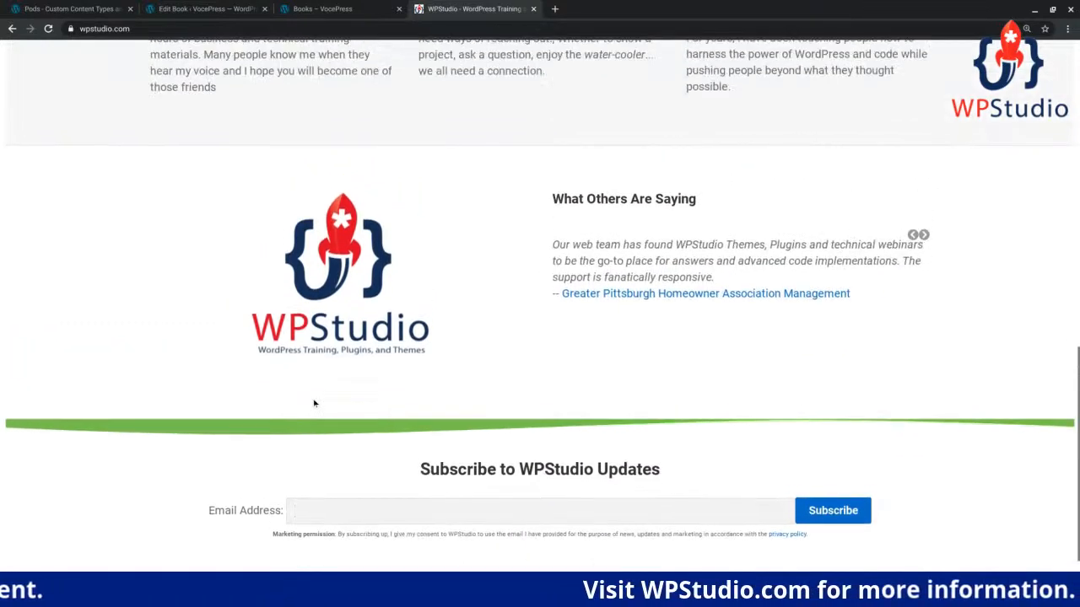
scroll(314, 404, "up", 3)
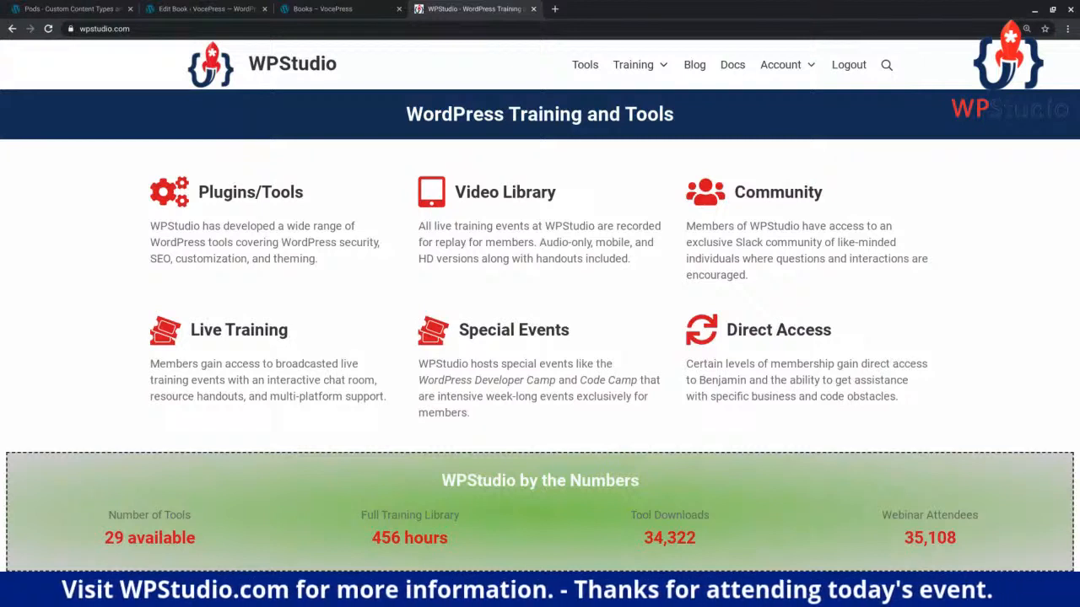
scroll(316, 221, "down", 1)
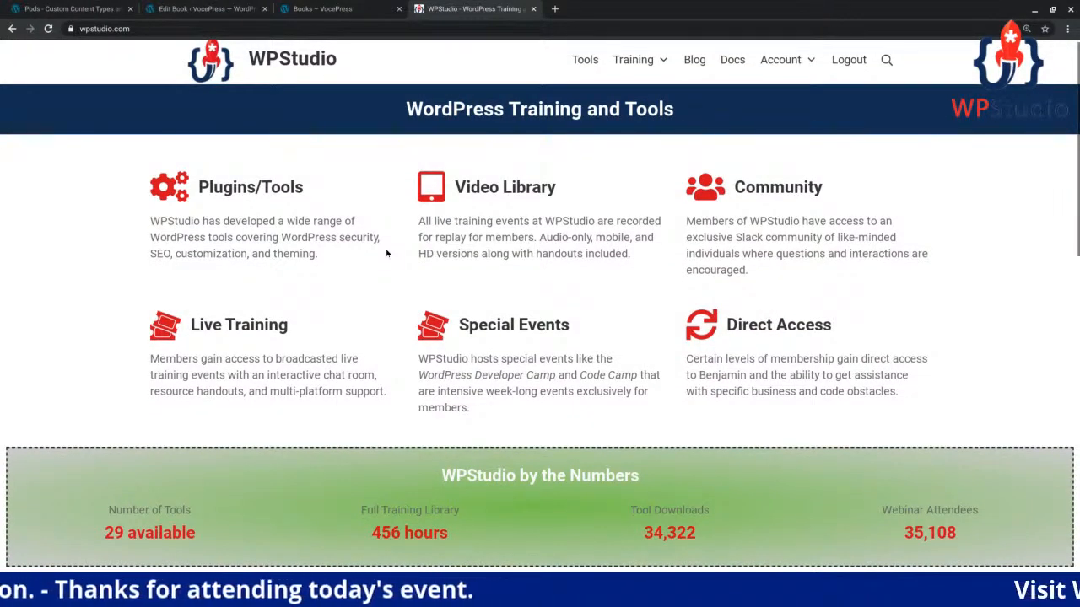
scroll(387, 253, "down", 10)
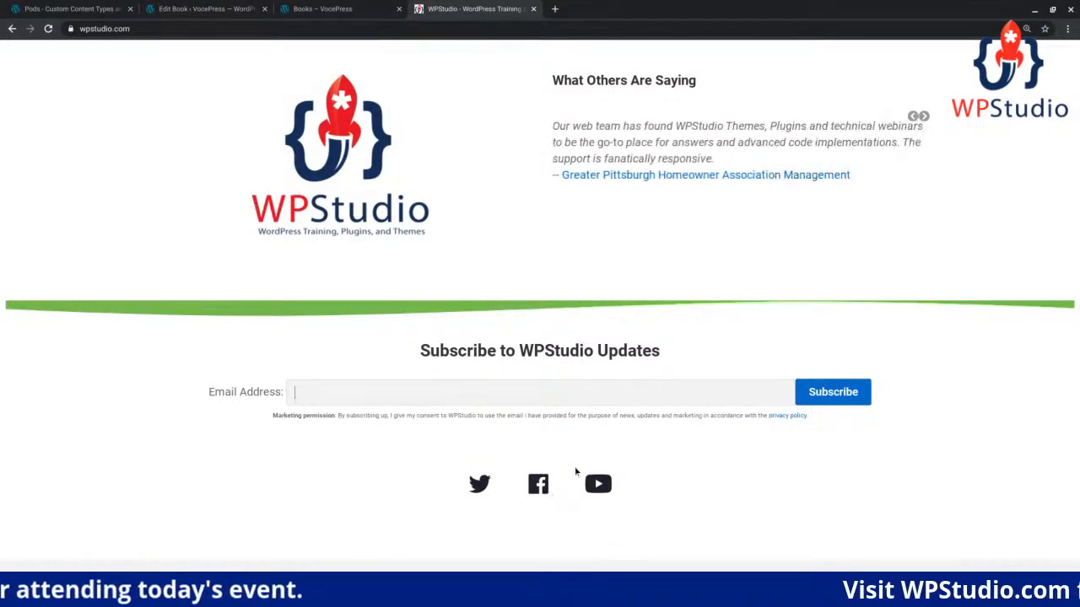
scroll(575, 472, "up", 3)
scroll(562, 458, "up", 6)
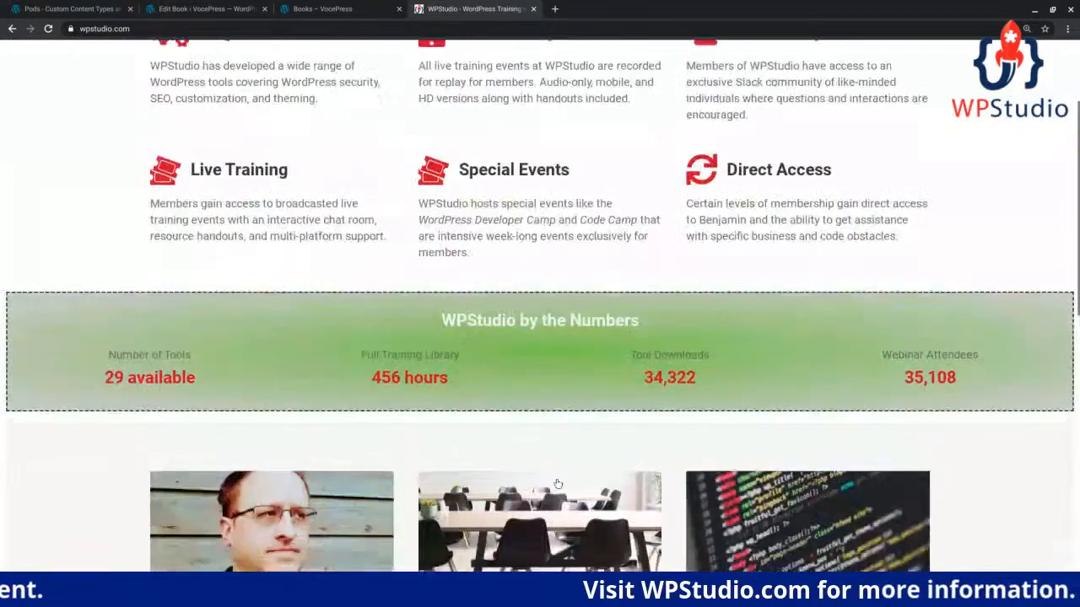